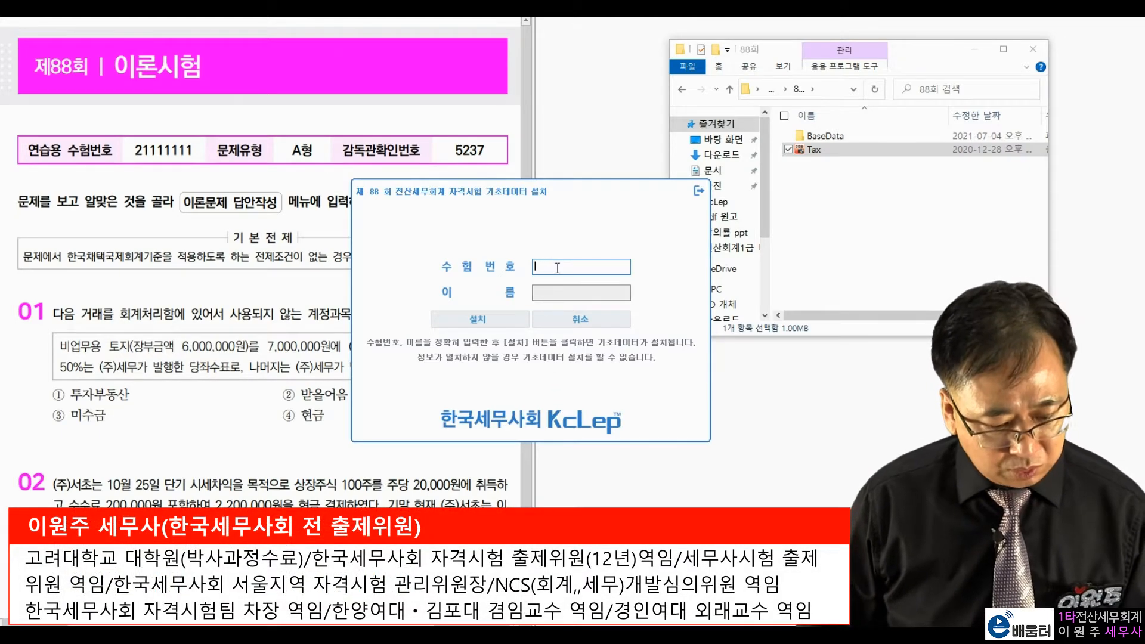
Step: Install the 88th exam base data with exam number 21111111 and the candidate's name
type("11111")
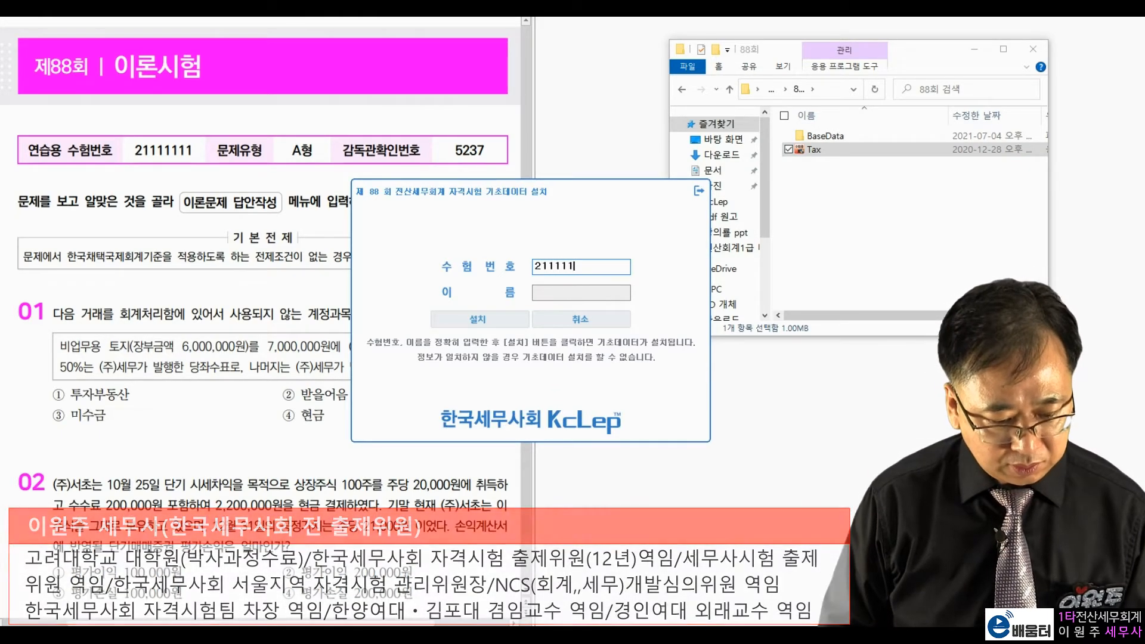
key("Tab")
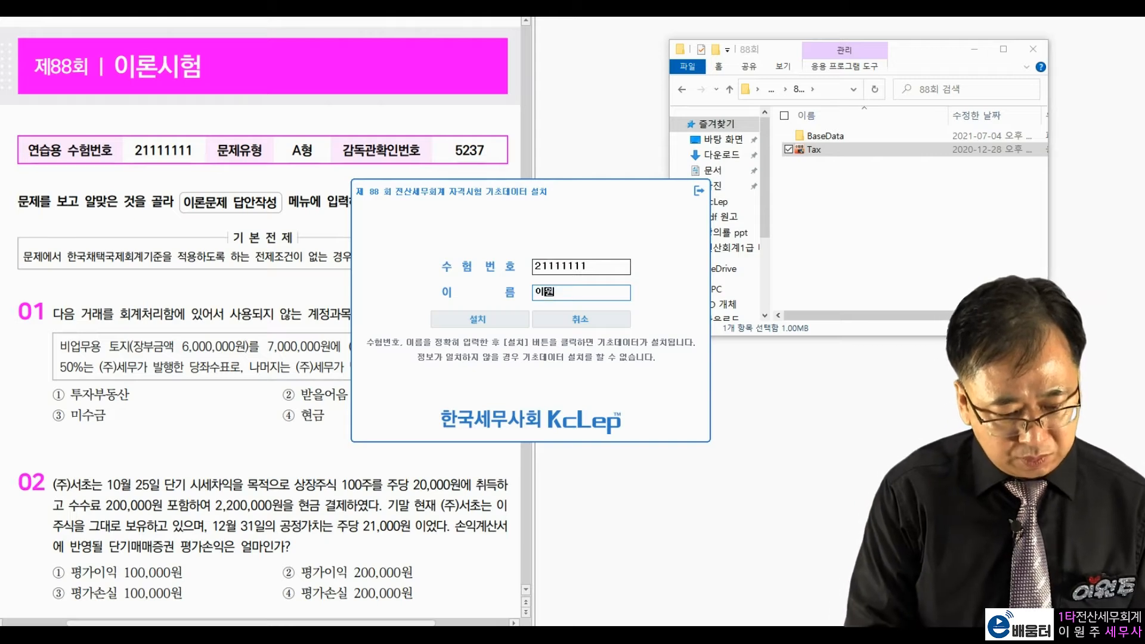
left_click(503, 325)
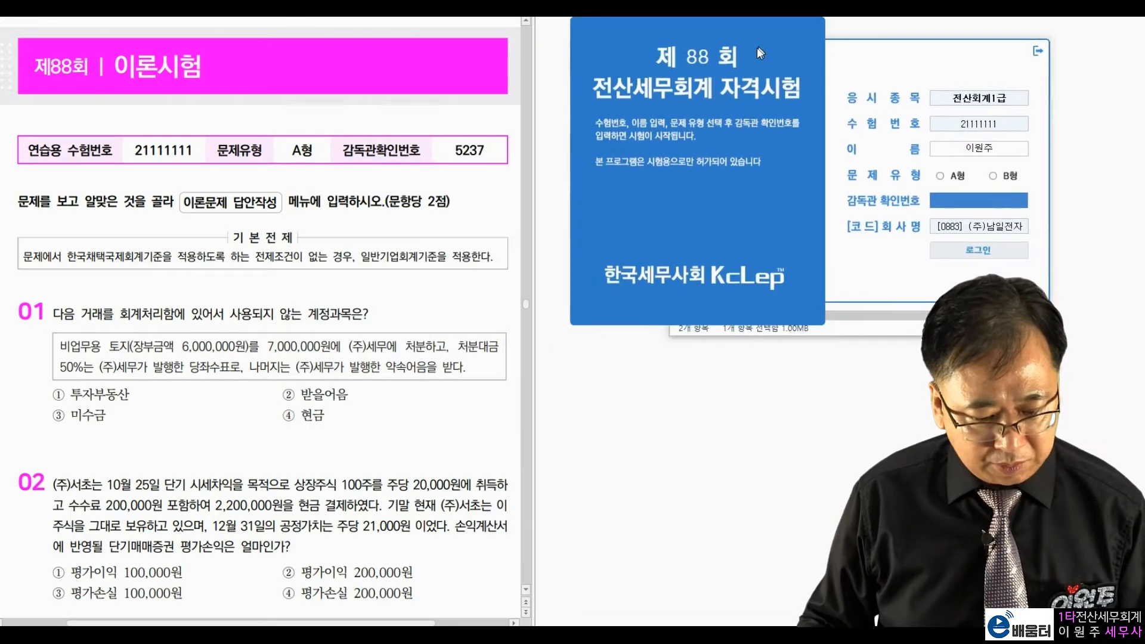
Step: Log in as exam type A (A형) with supervisor number 5237
left_click_drag(291, 150, 468, 166)
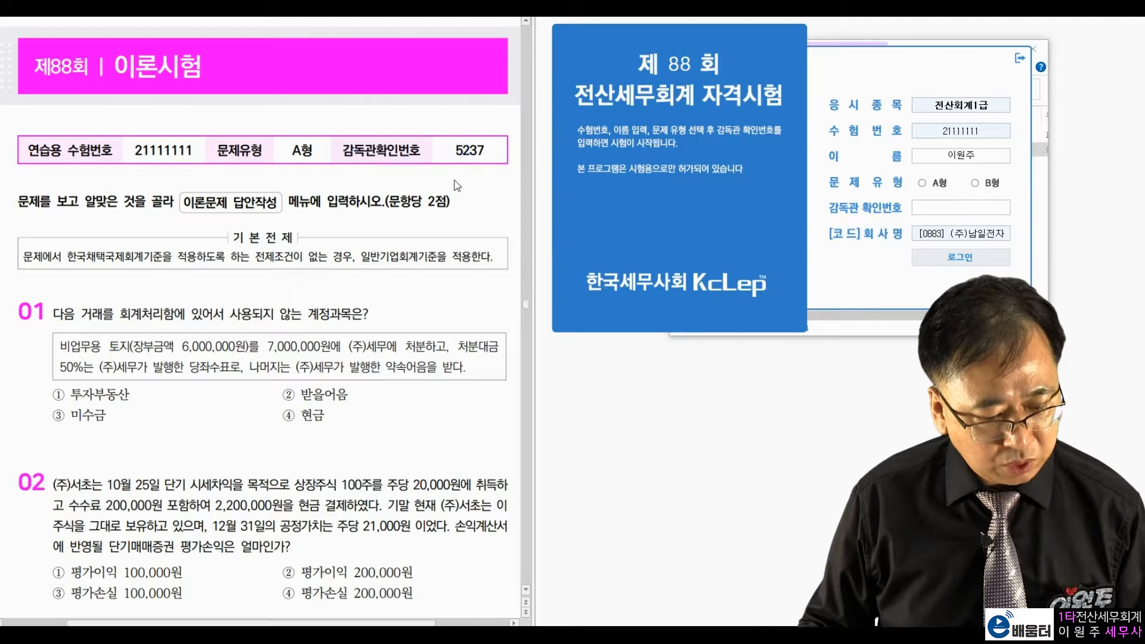
left_click(923, 183)
type("5237")
key("Return")
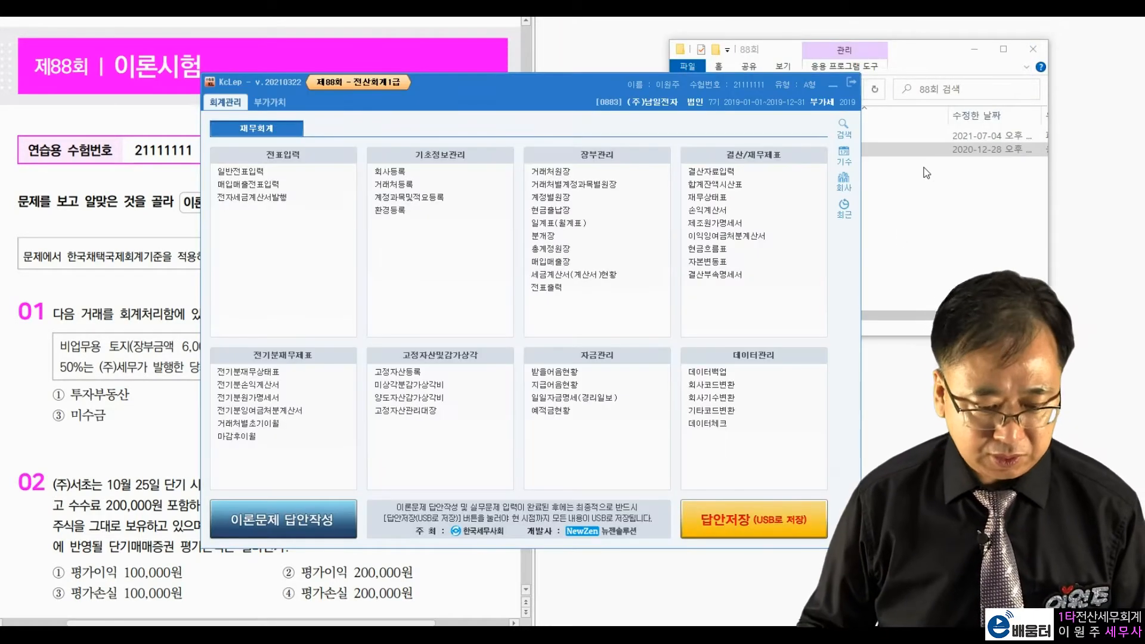
Step: Dock the main menu on the right and scroll the exam paper to 문제 1's 수도광열비(815) correction
left_click_drag(559, 87, 879, 34)
left_click(381, 288)
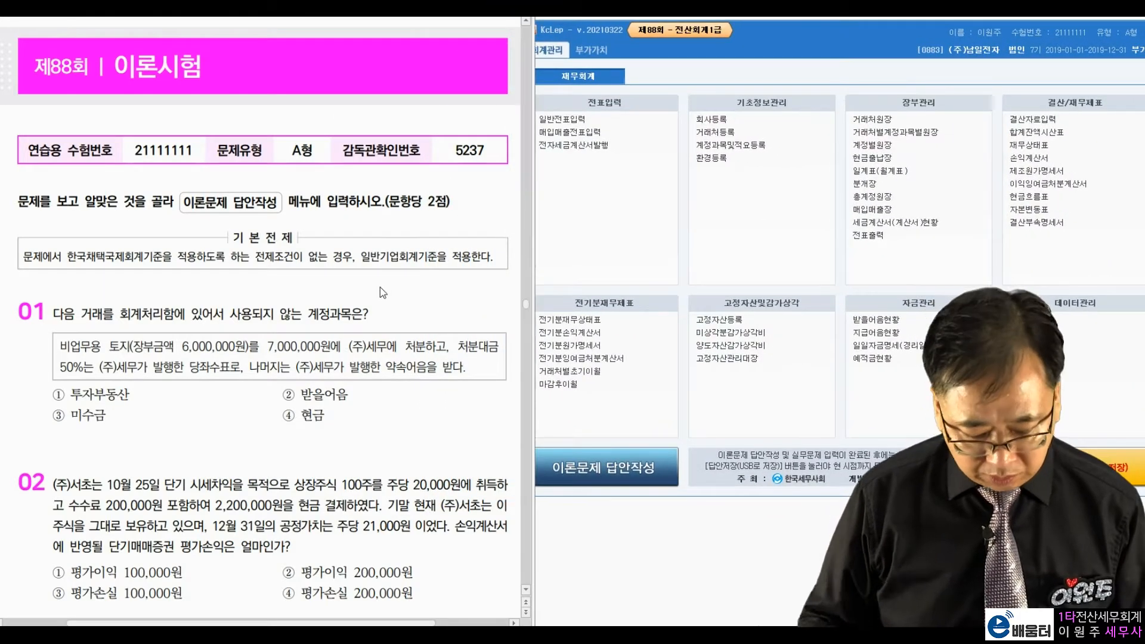
scroll(380, 288, "down", 20)
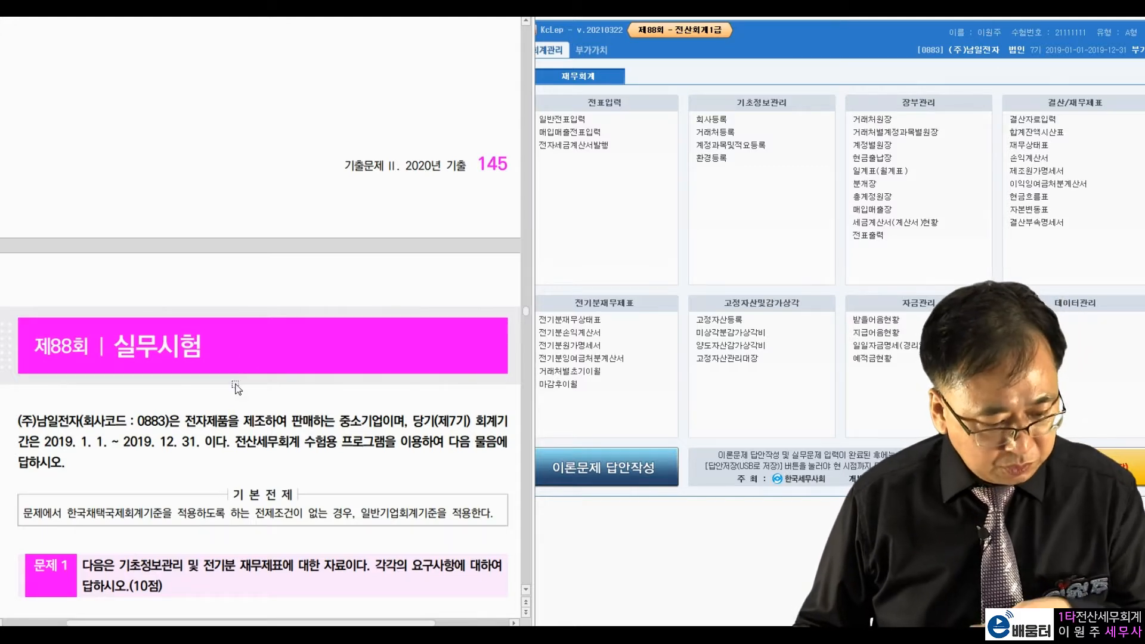
scroll(237, 389, "down", 3)
scroll(263, 296, "down", 2)
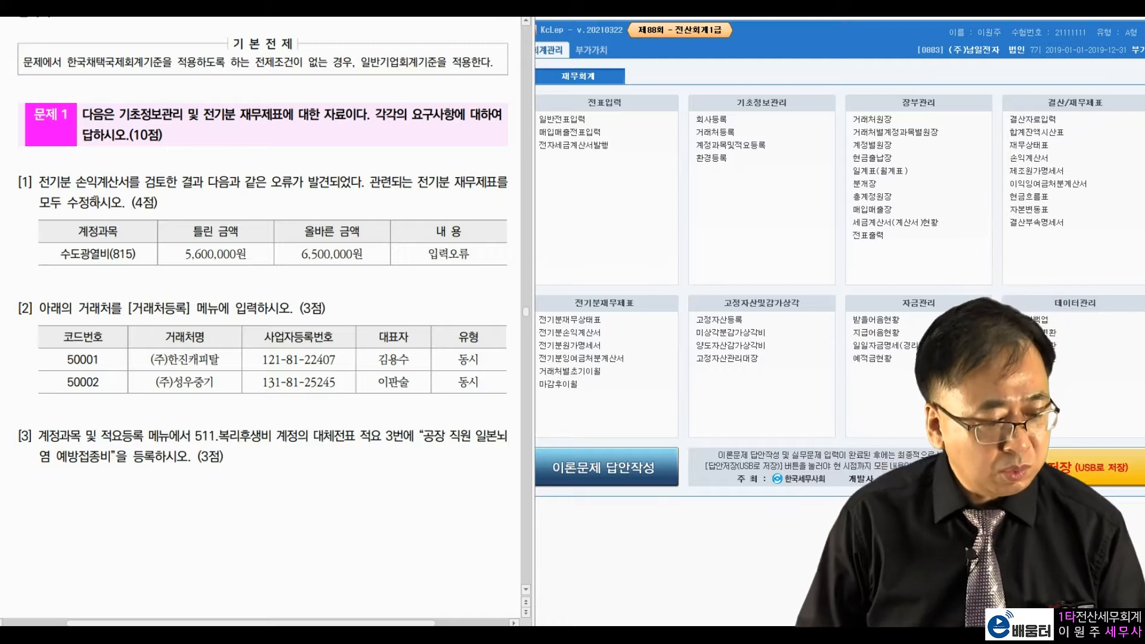
left_click_drag(61, 253, 131, 255)
left_click(139, 255)
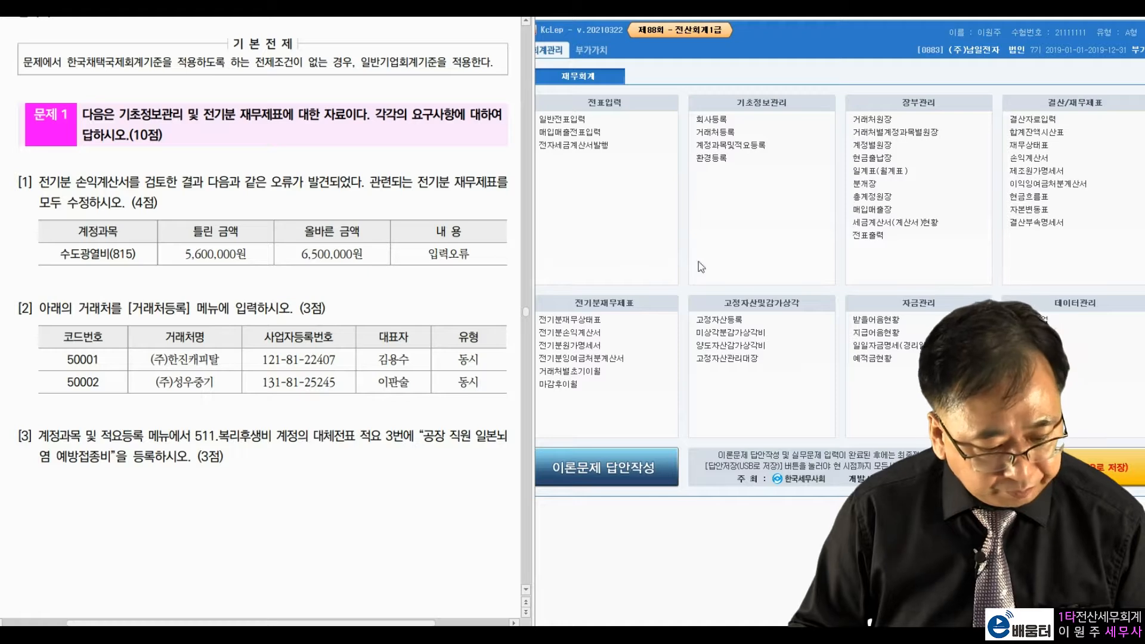
left_click(739, 272)
Step: In 전기분손익계산서, change 0815 수도광열비 from 5,600,000 to 6,500,000
left_click(570, 332)
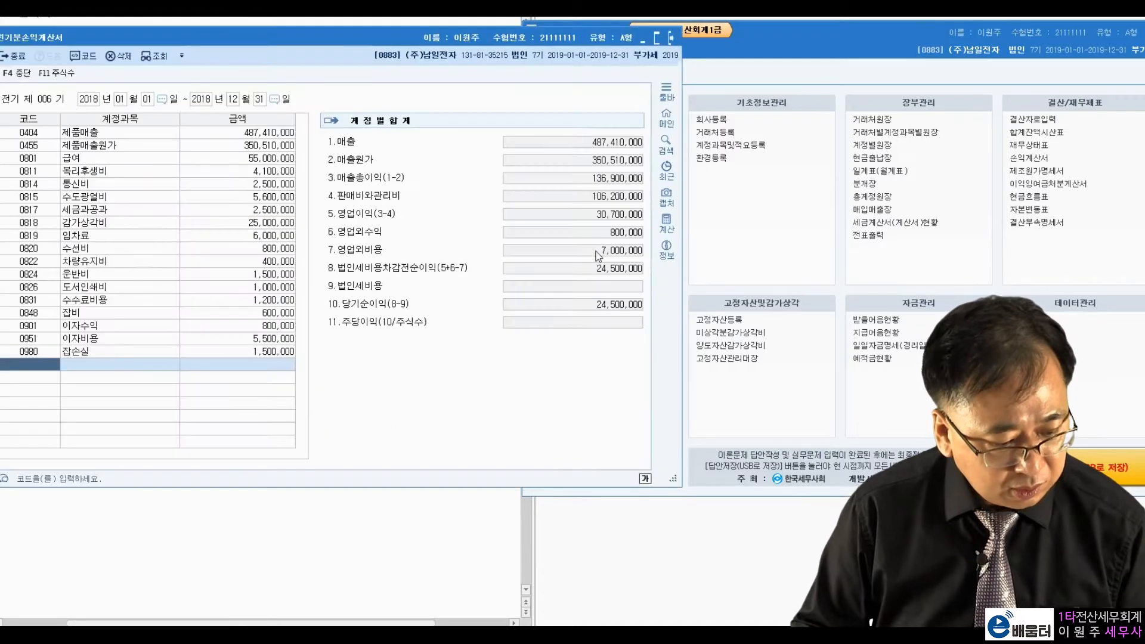
left_click_drag(313, 37, 841, 32)
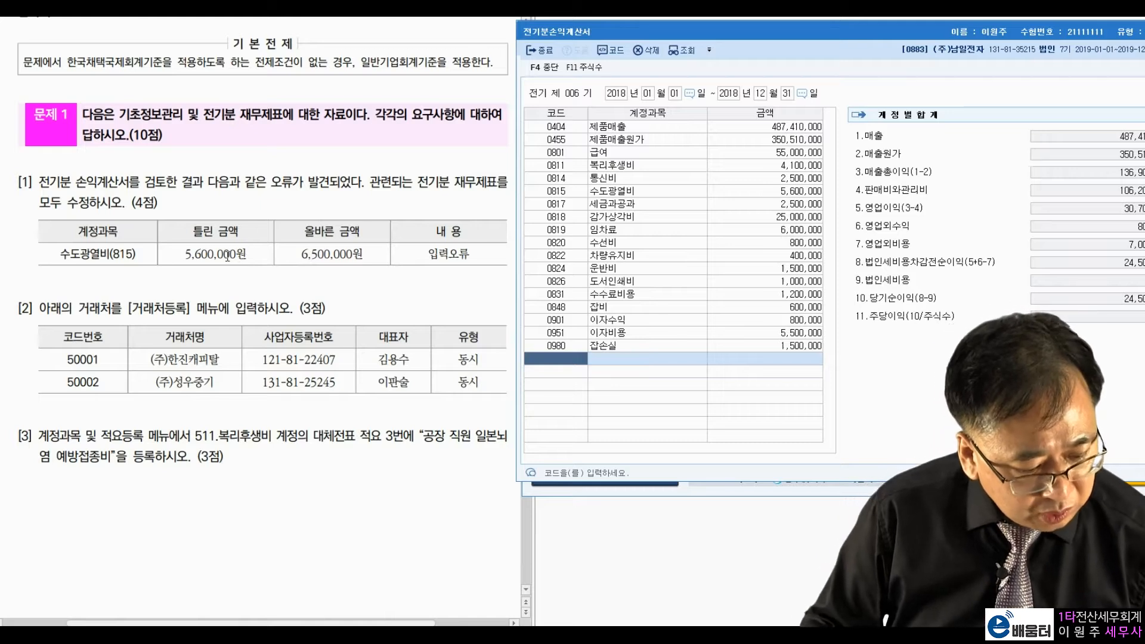
left_click(652, 191)
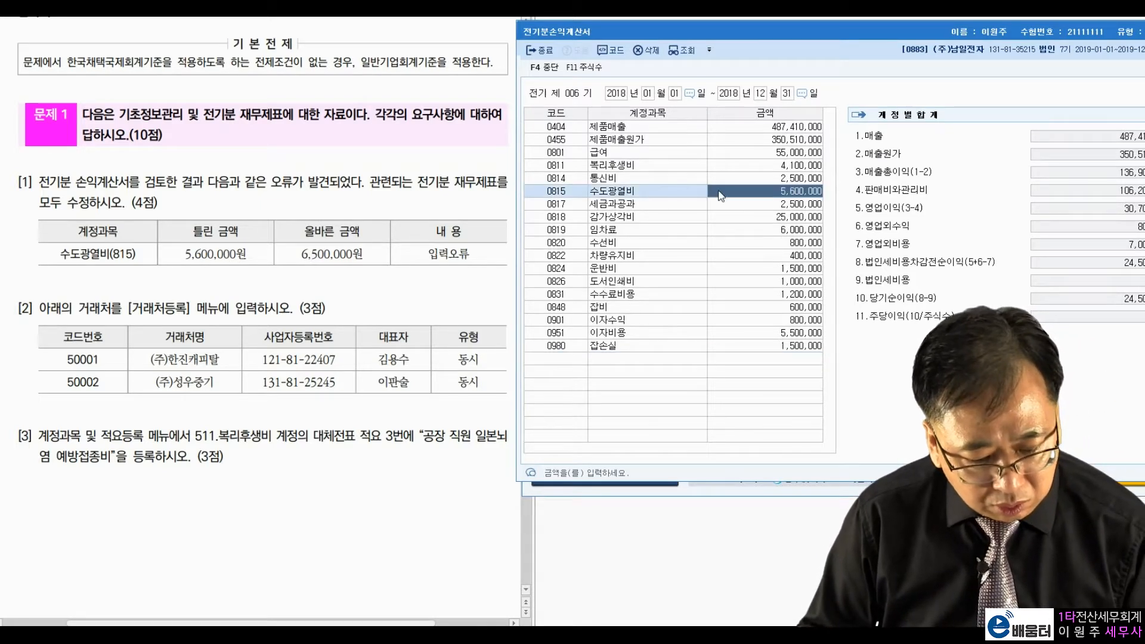
left_click_drag(184, 254, 352, 254)
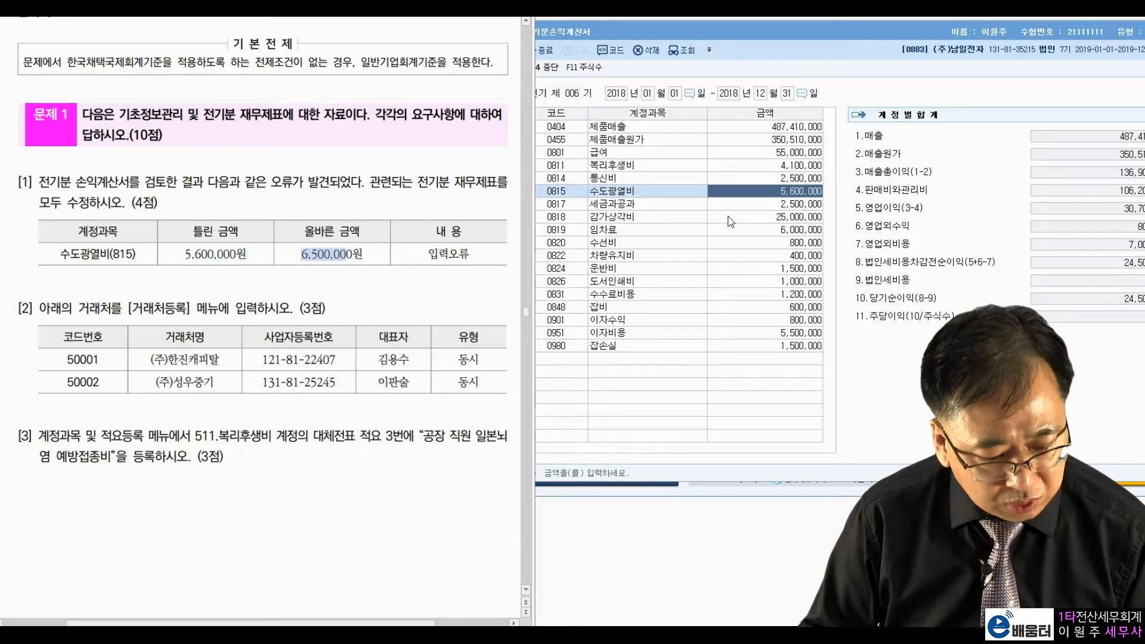
left_click(745, 195)
left_click_drag(776, 32, 718, 47)
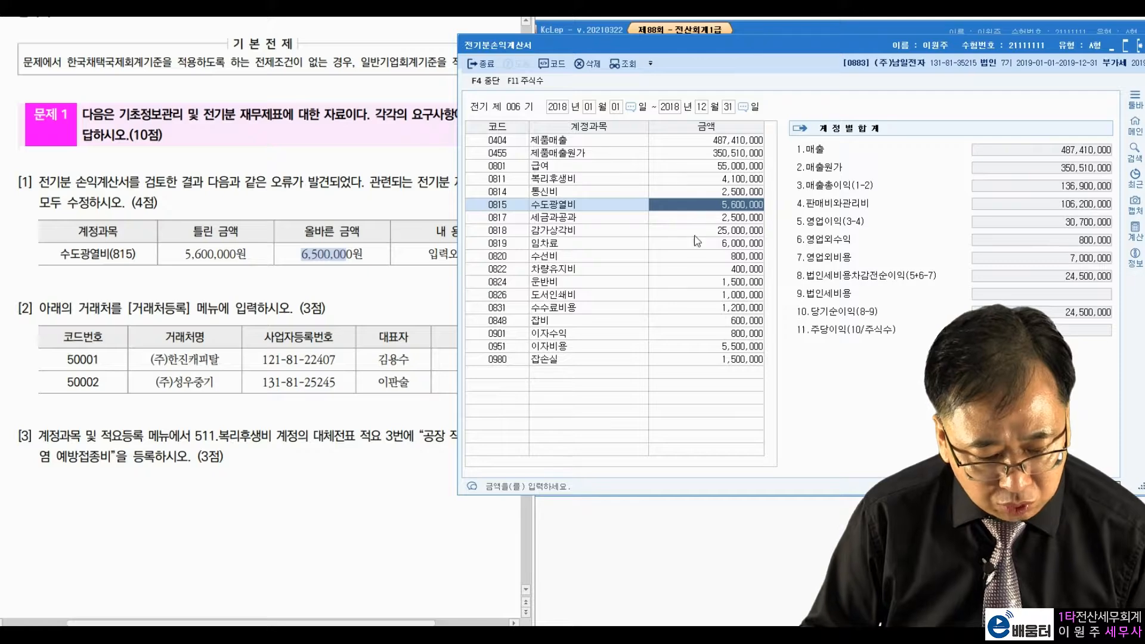
type("6500000")
key("Return")
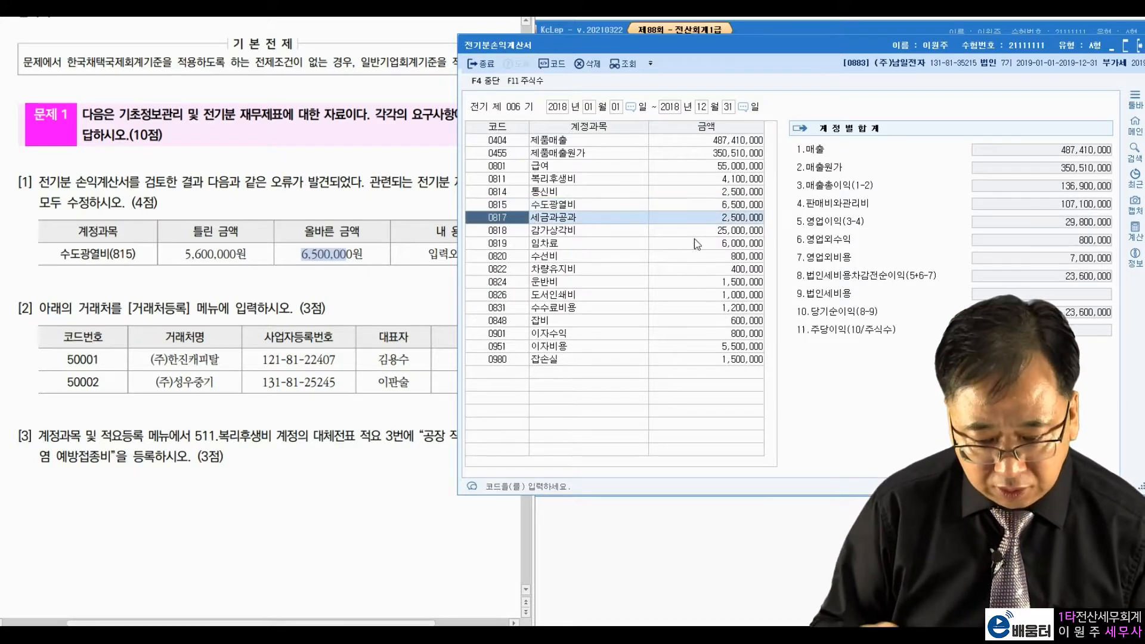
left_click_drag(976, 50, 336, 67)
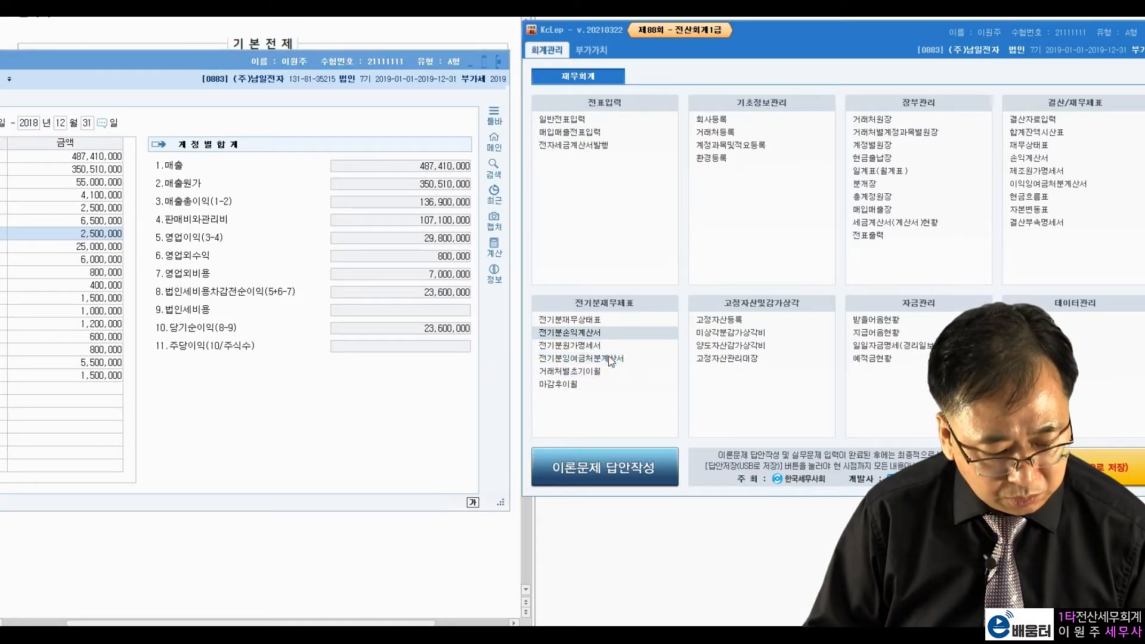
Step: Reload 전기분잉여금처분계산서 so 당기순이익 reads 23,600,000 and 미처분이익잉여금 47,335,000
left_click(580, 357)
left_click_drag(437, 58, 901, 54)
left_click(450, 342)
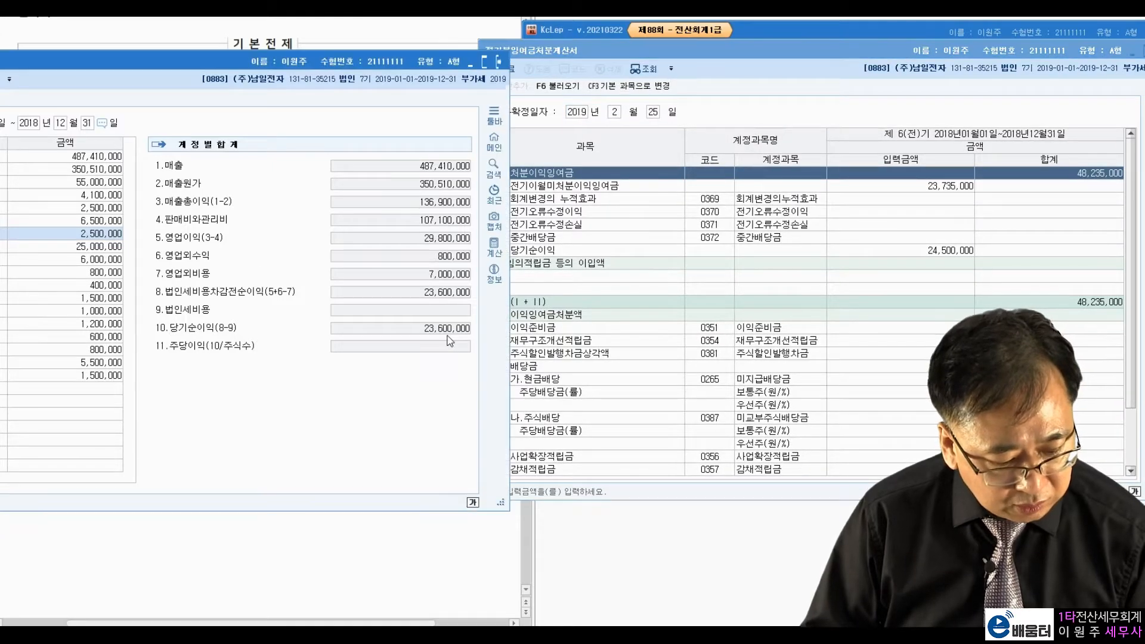
left_click(948, 253)
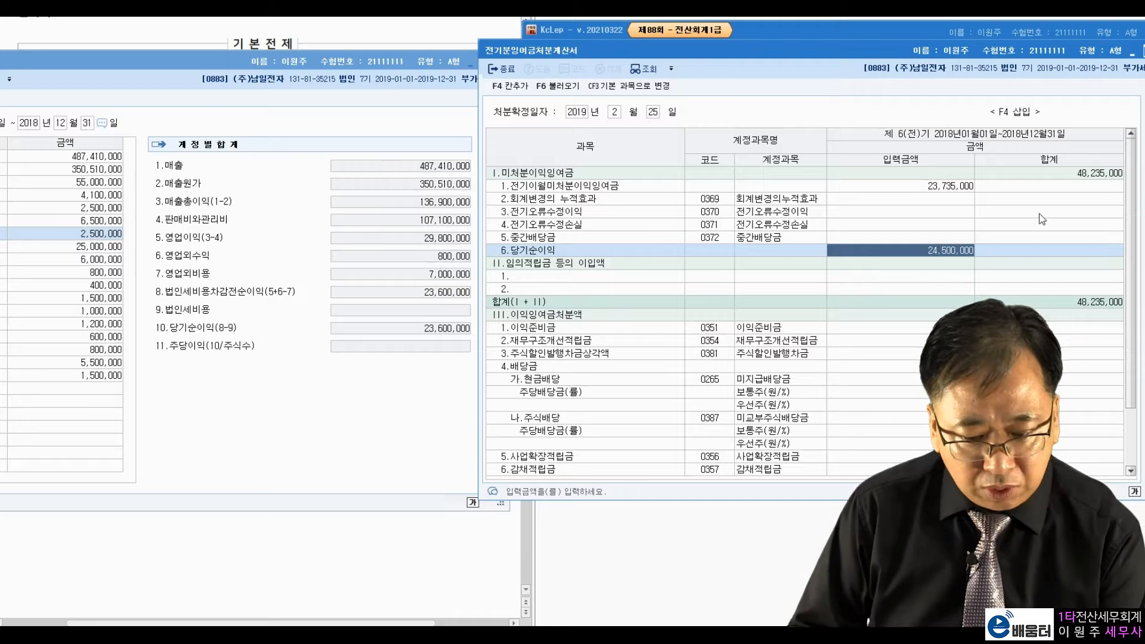
left_click(1075, 173)
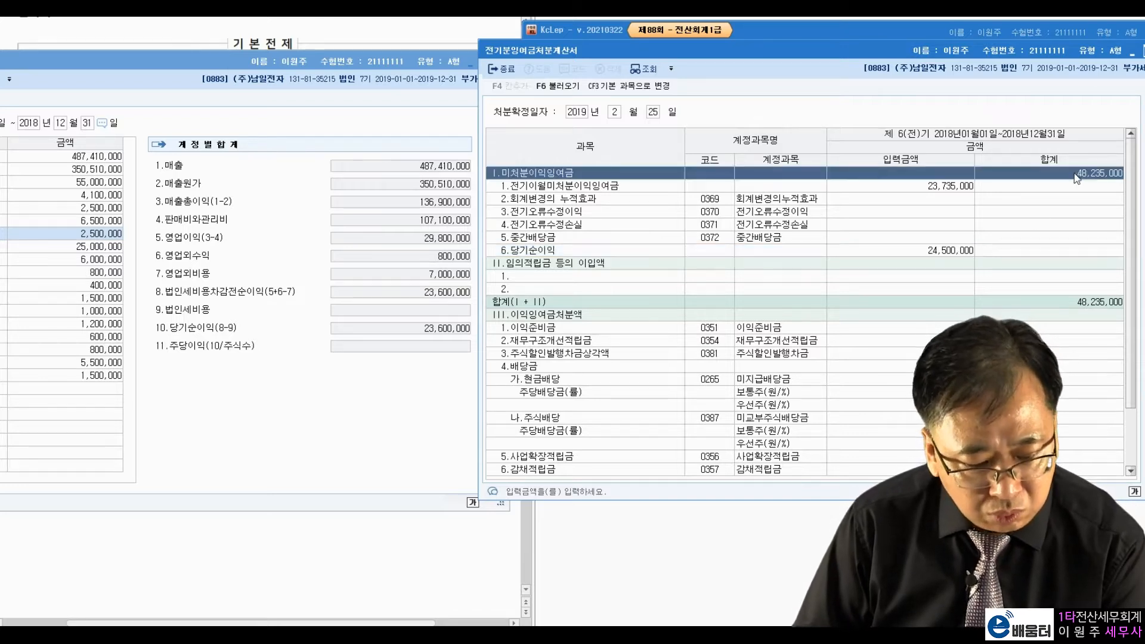
left_click(962, 253)
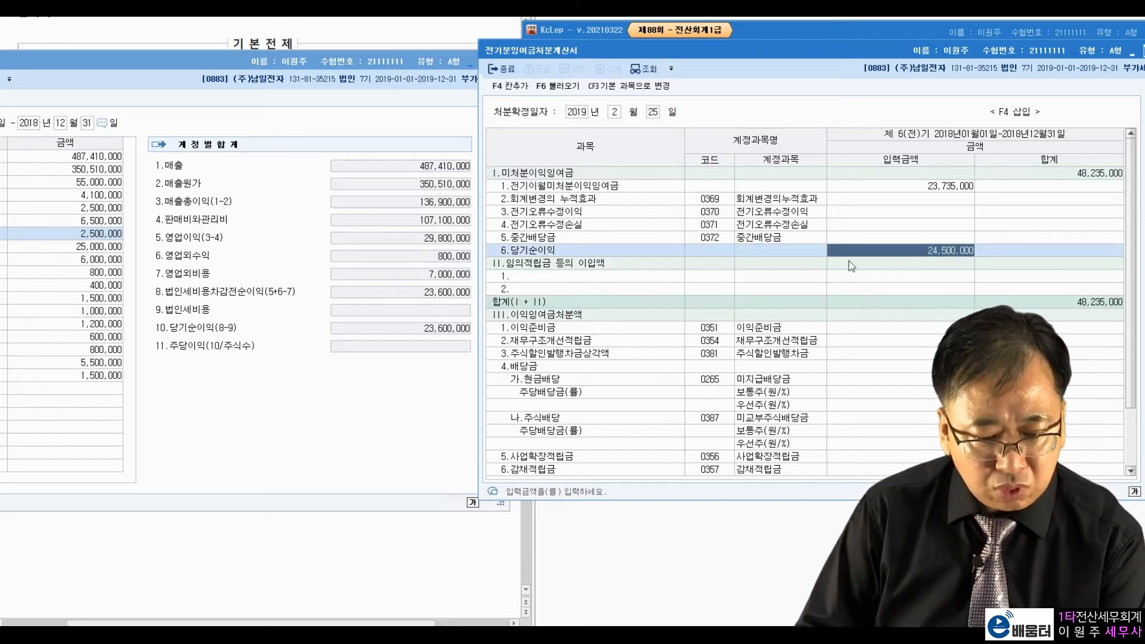
left_click(565, 88)
left_click(880, 293)
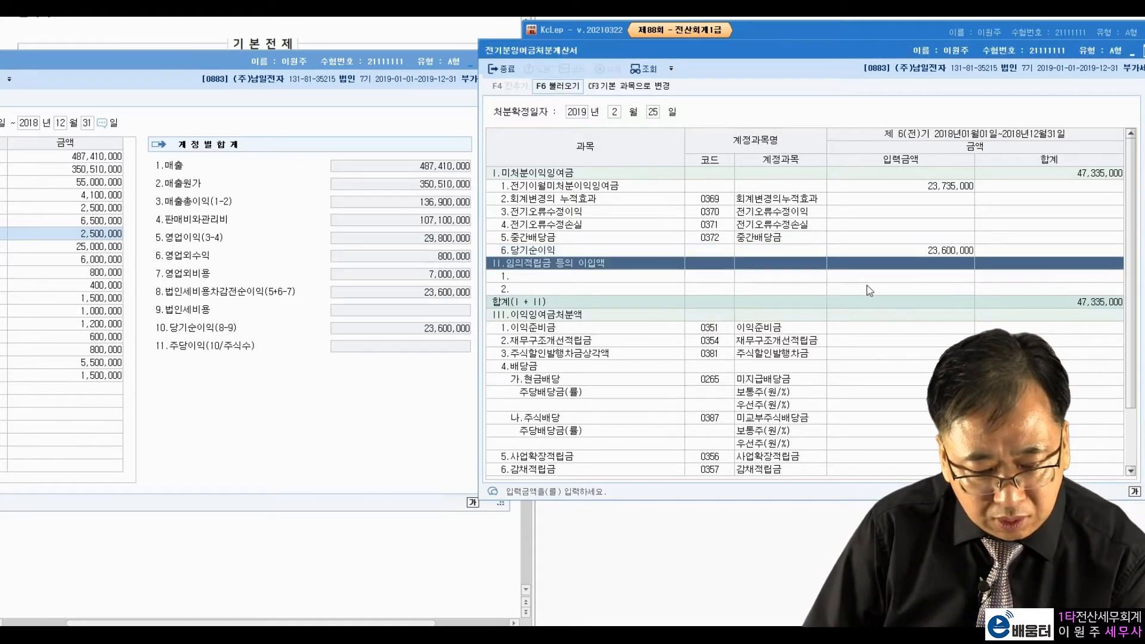
left_click(928, 253)
left_click(464, 330)
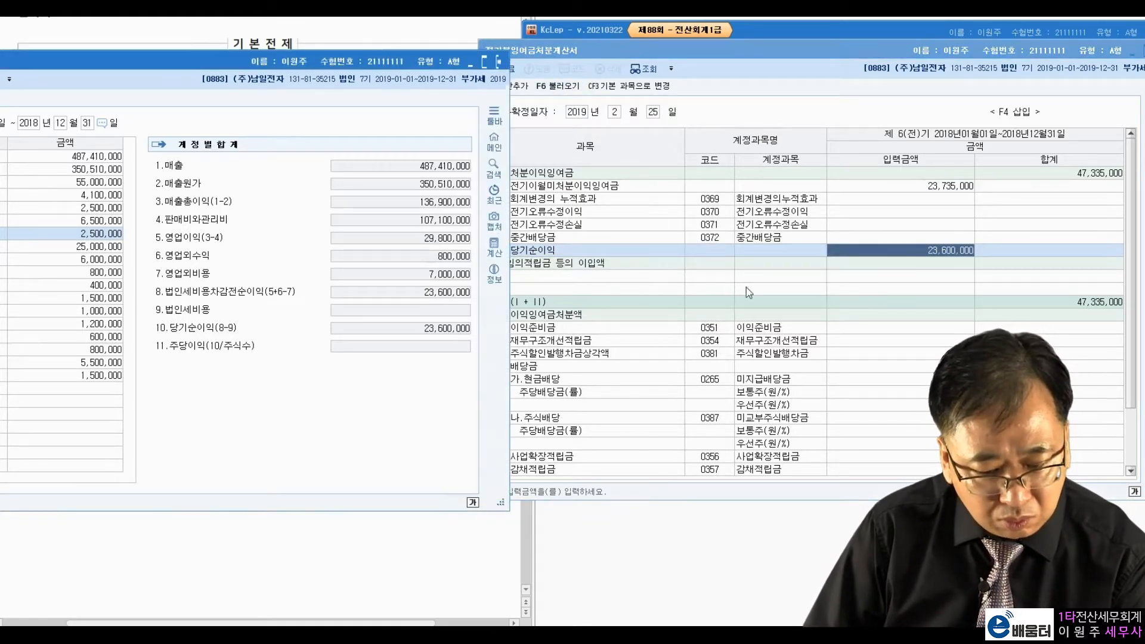
left_click(870, 177)
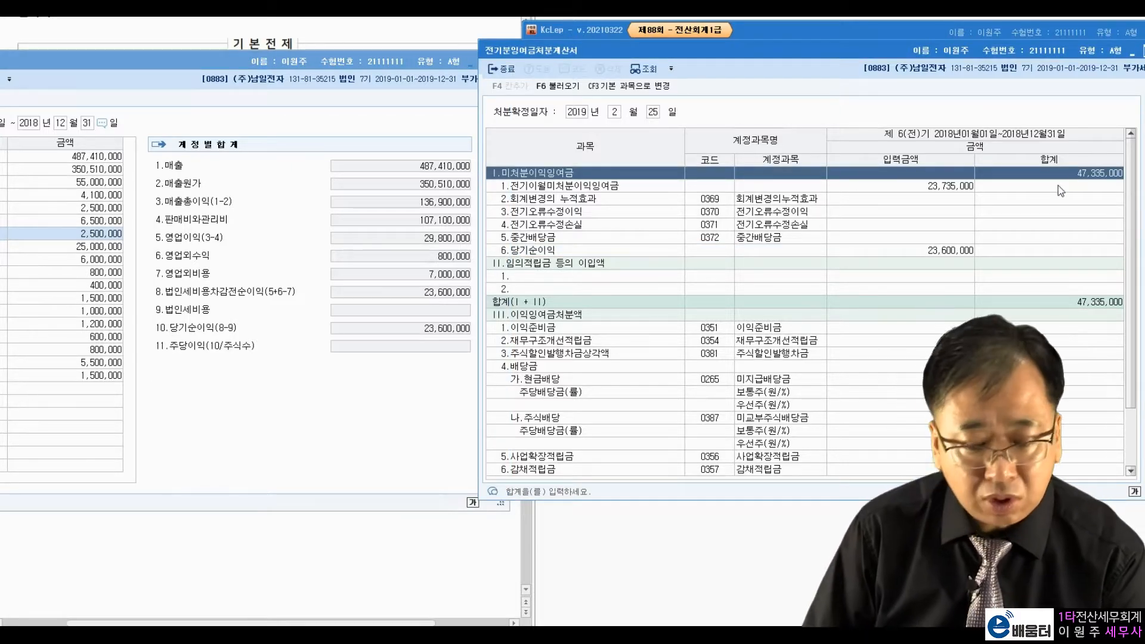
left_click_drag(1009, 54, 510, 87)
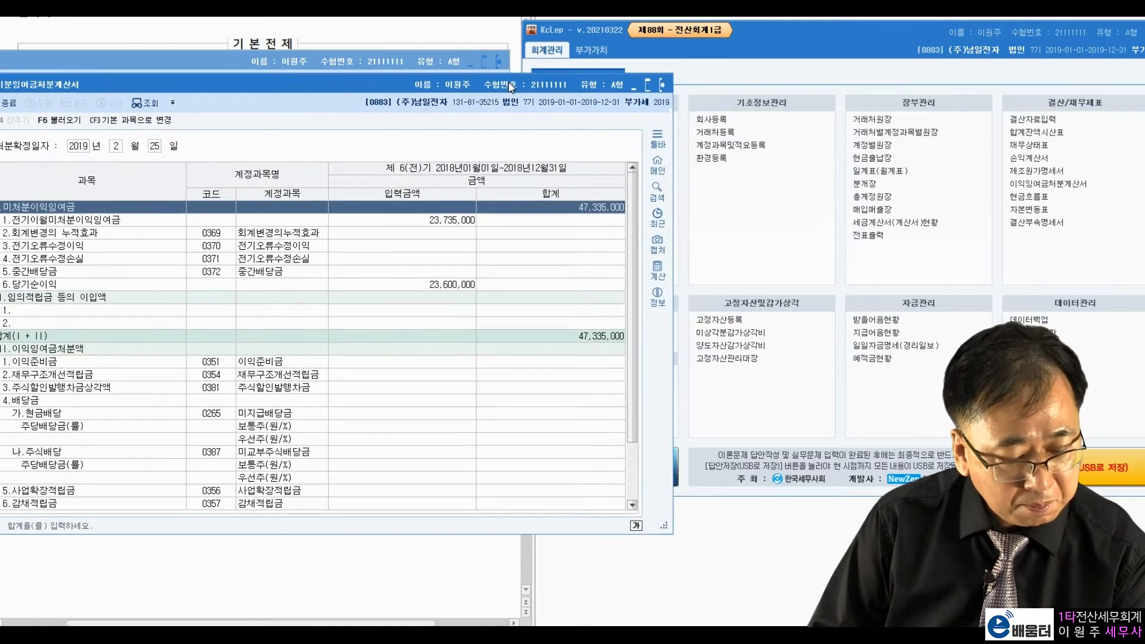
Step: Enter 47,335,000 for 0375 이월이익잉여금 in 전기분재무상태표, balancing both sides at 742,105,000
left_click(800, 103)
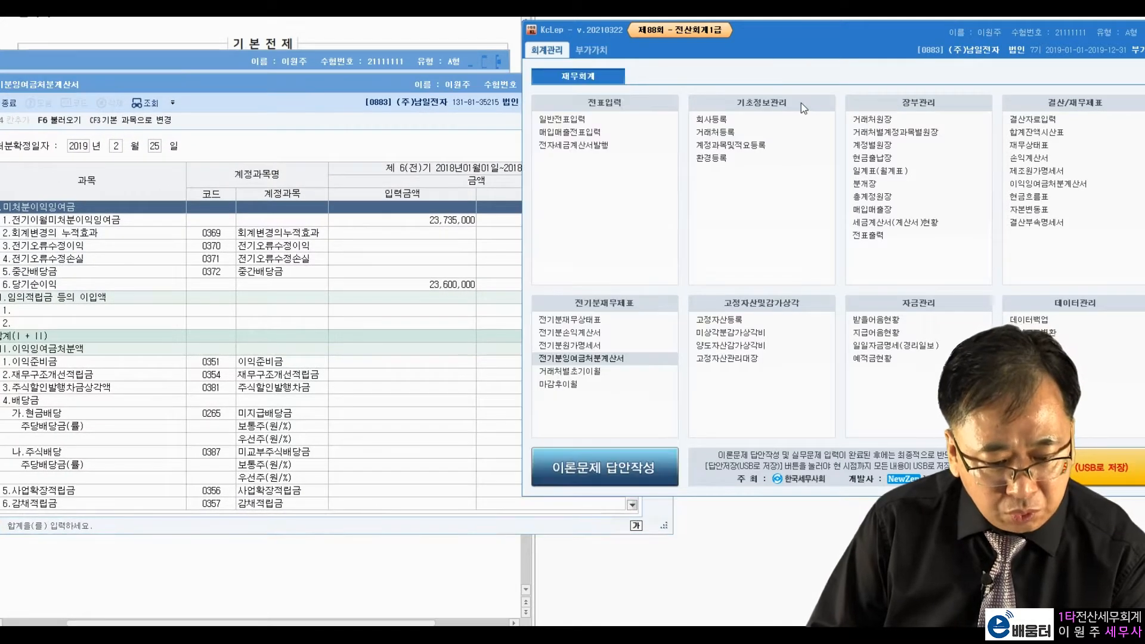
left_click(606, 317)
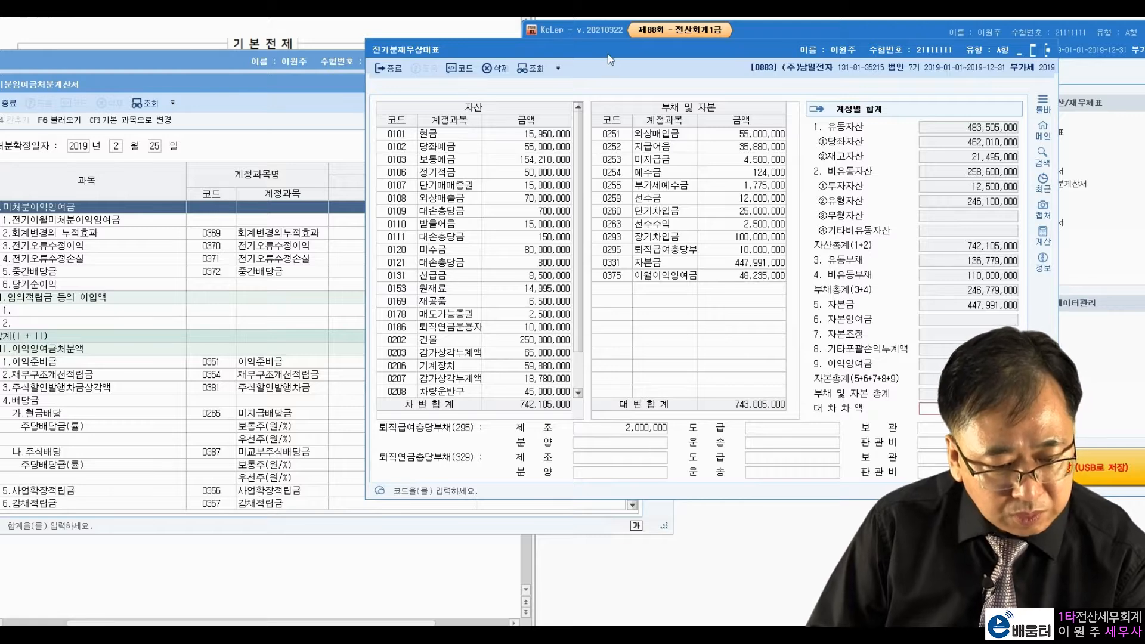
left_click_drag(607, 54, 720, 81)
left_click(853, 303)
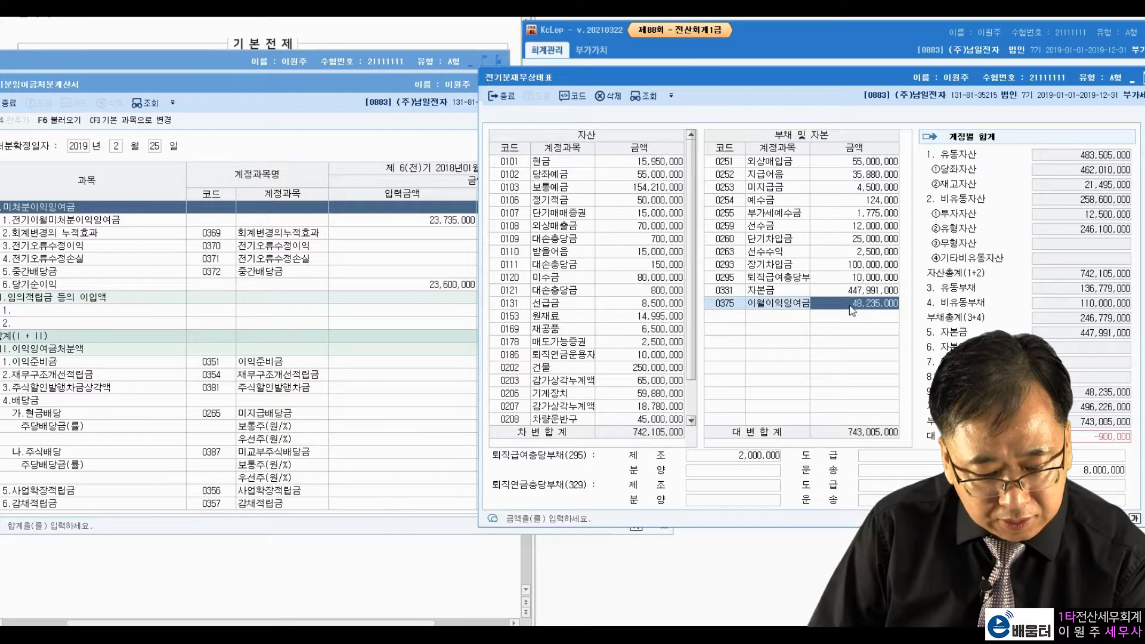
left_click(465, 218)
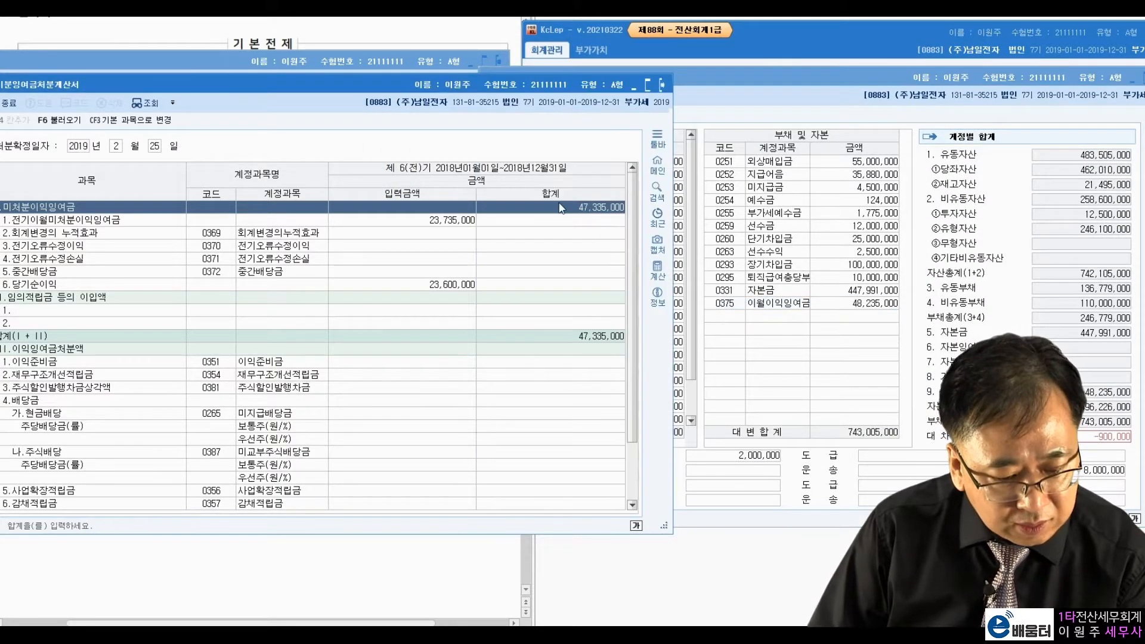
left_click(859, 303)
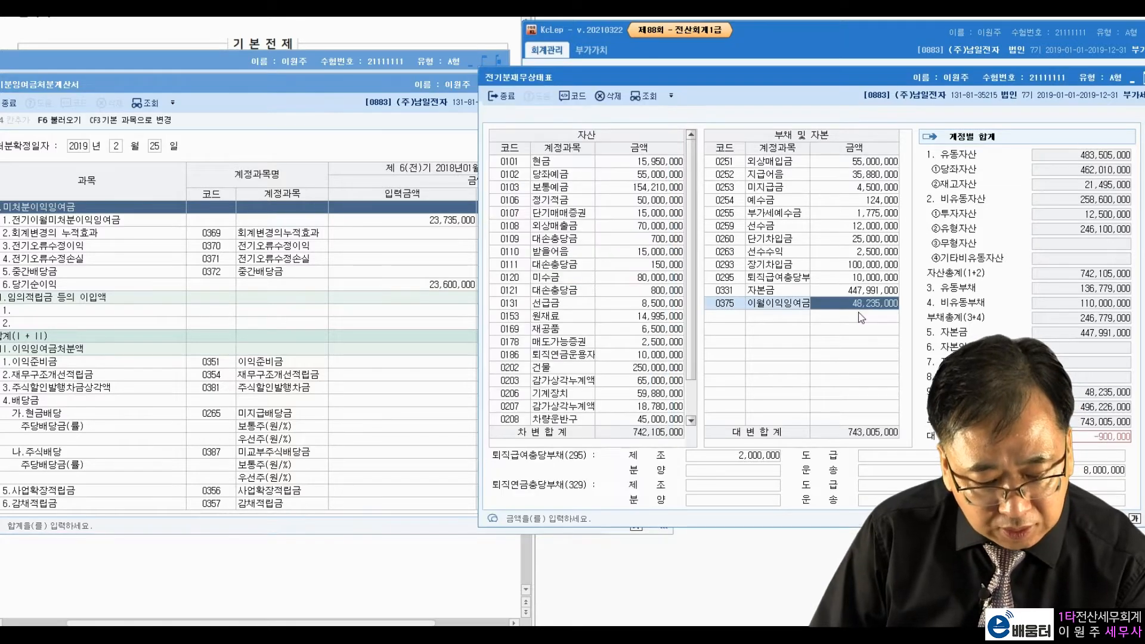
type("47,335,000")
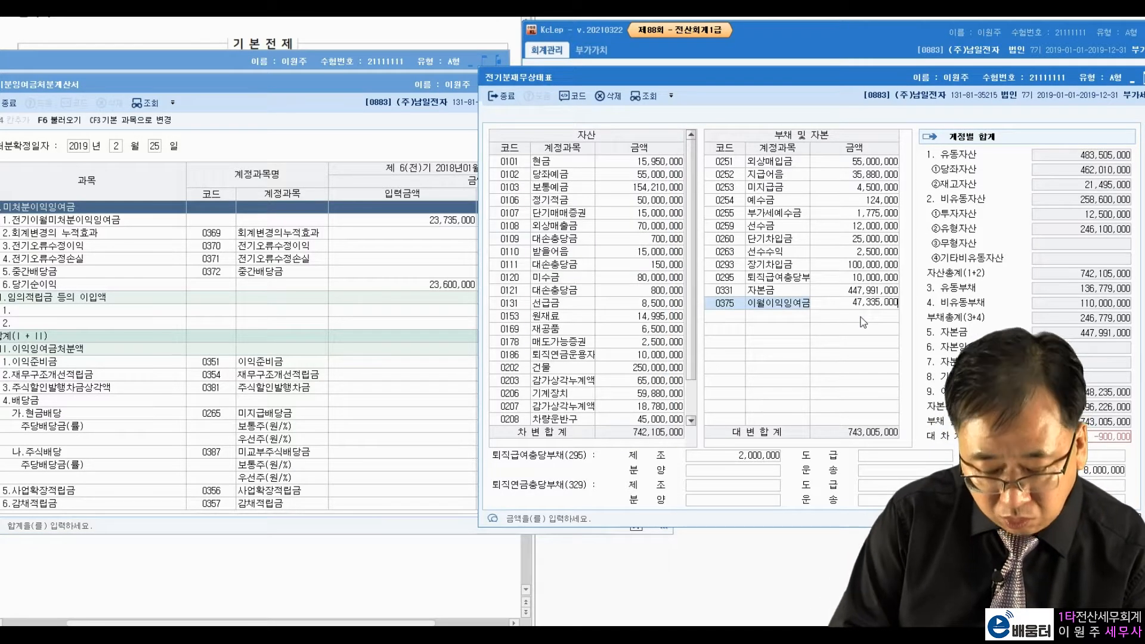
key("Return")
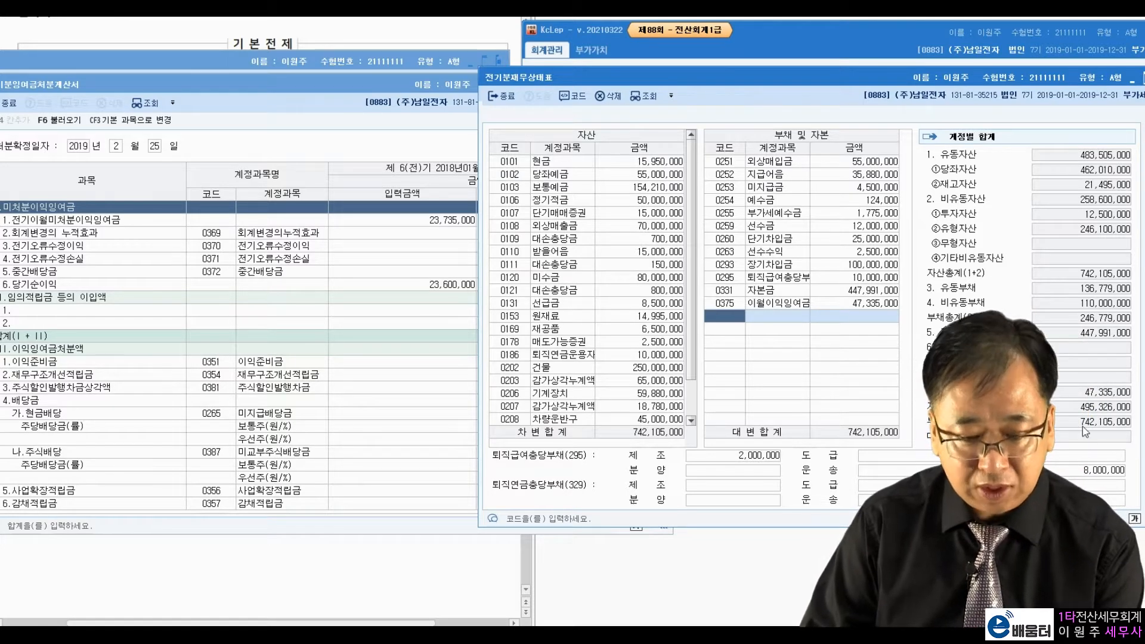
Step: Close the prior-year balance sheet and retained-earnings statement windows
left_click_drag(977, 70, 596, 114)
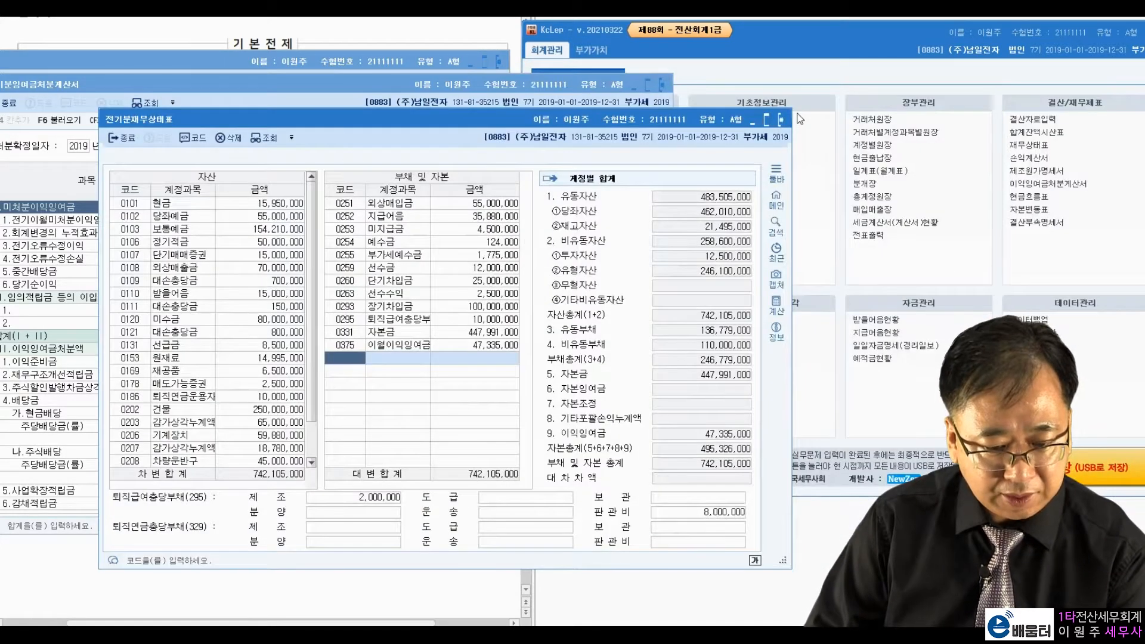
left_click(778, 117)
left_click(662, 84)
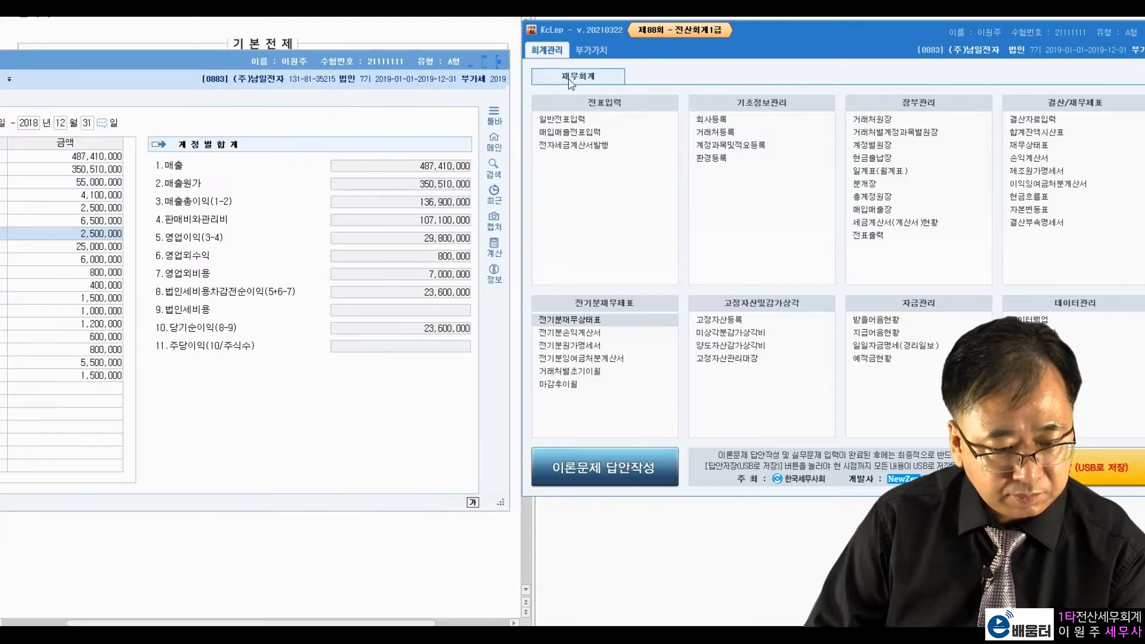
Step: Close the prior-year income statement and open 거래처등록 beside the exam paper
left_click(501, 63)
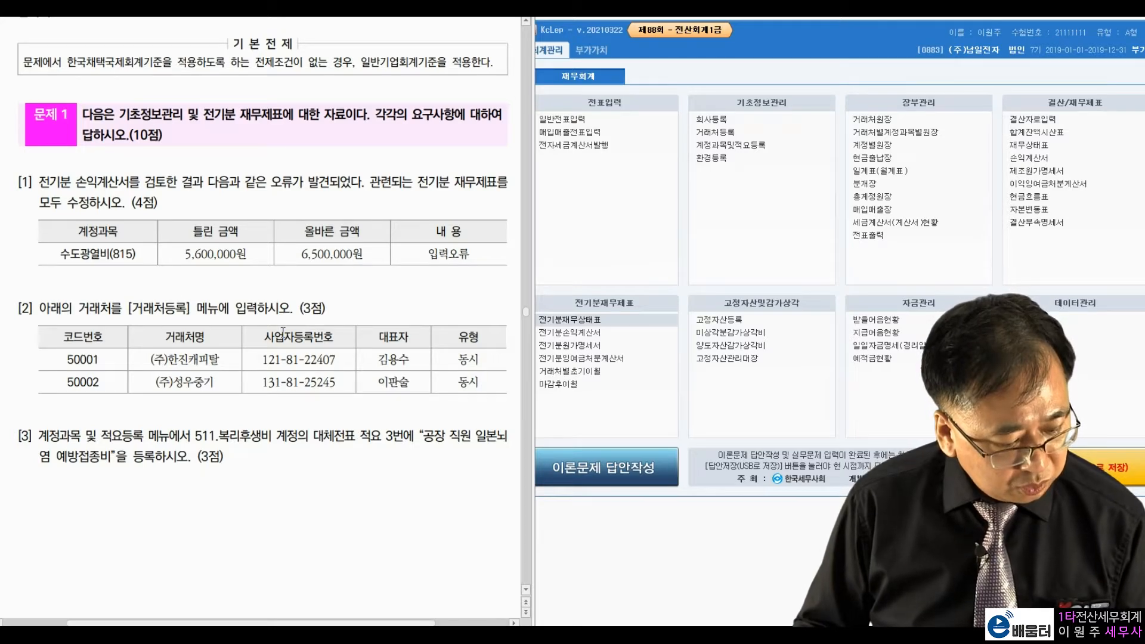
left_click(723, 225)
left_click(719, 133)
left_click_drag(651, 37, 737, 38)
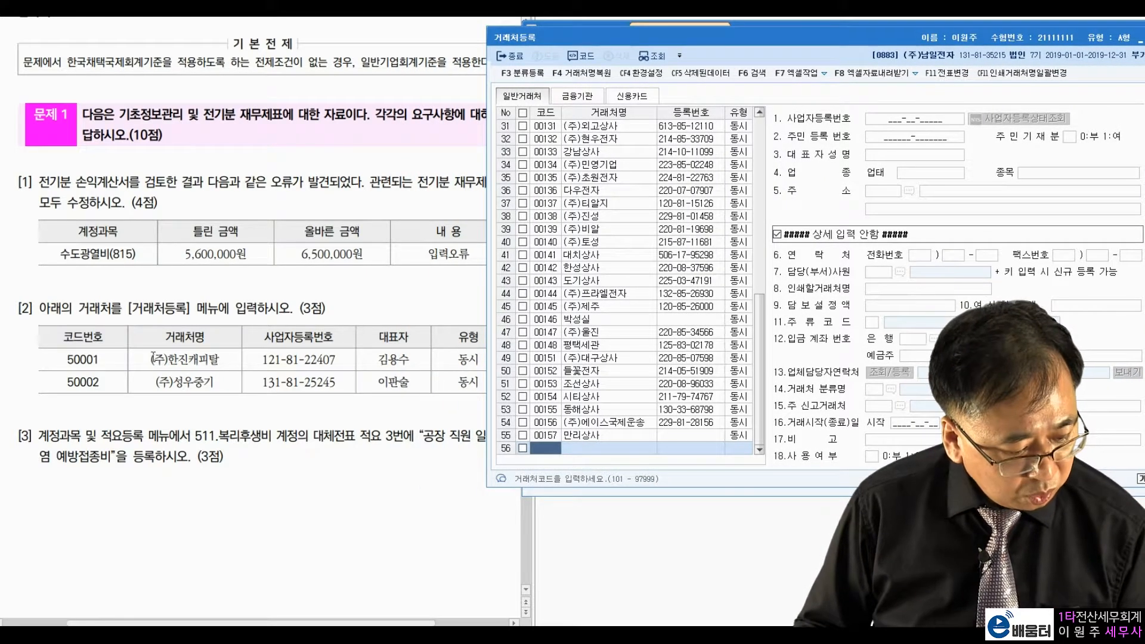
Step: Register partner 50001 (주)한진캐피탈 as 동시 with its business number and representative
type("5")
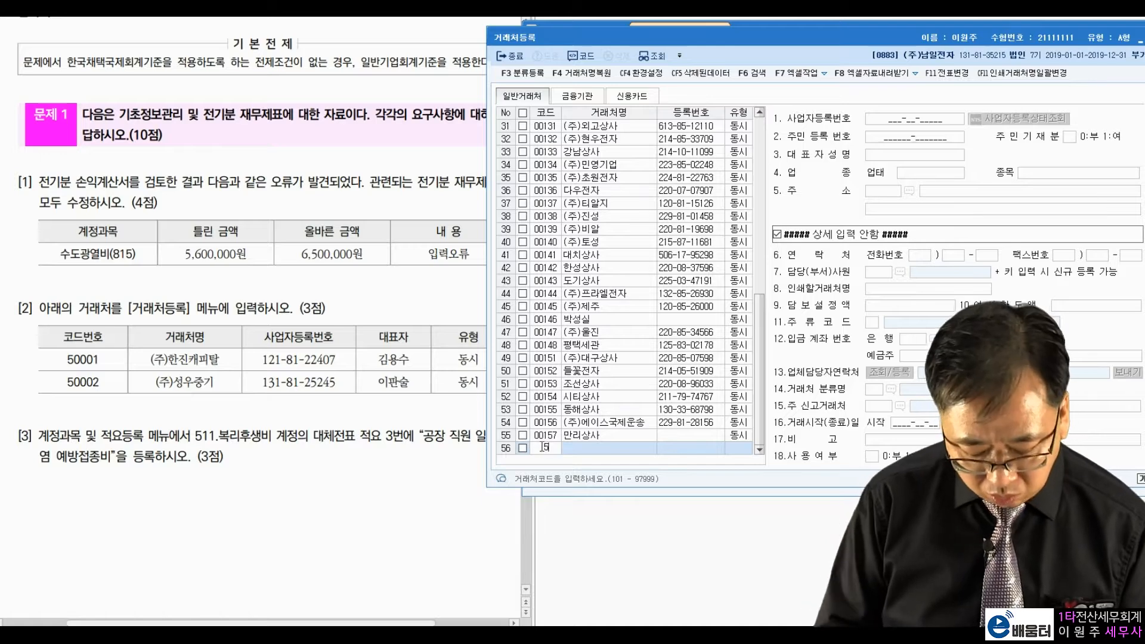
type("0001")
key("Return")
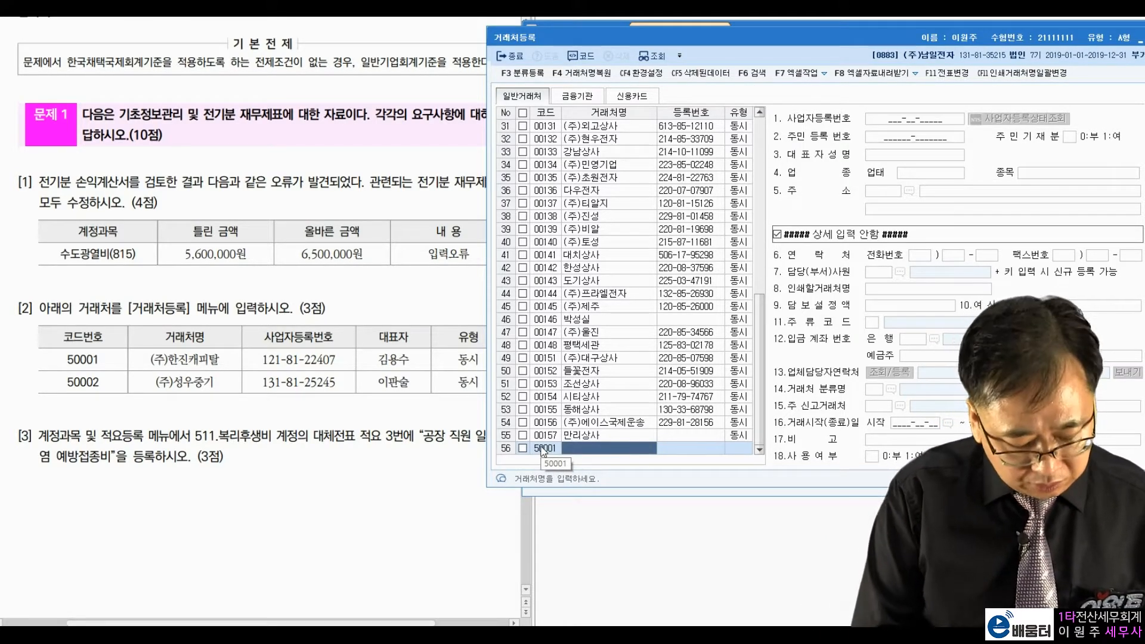
type("(ㅈ")
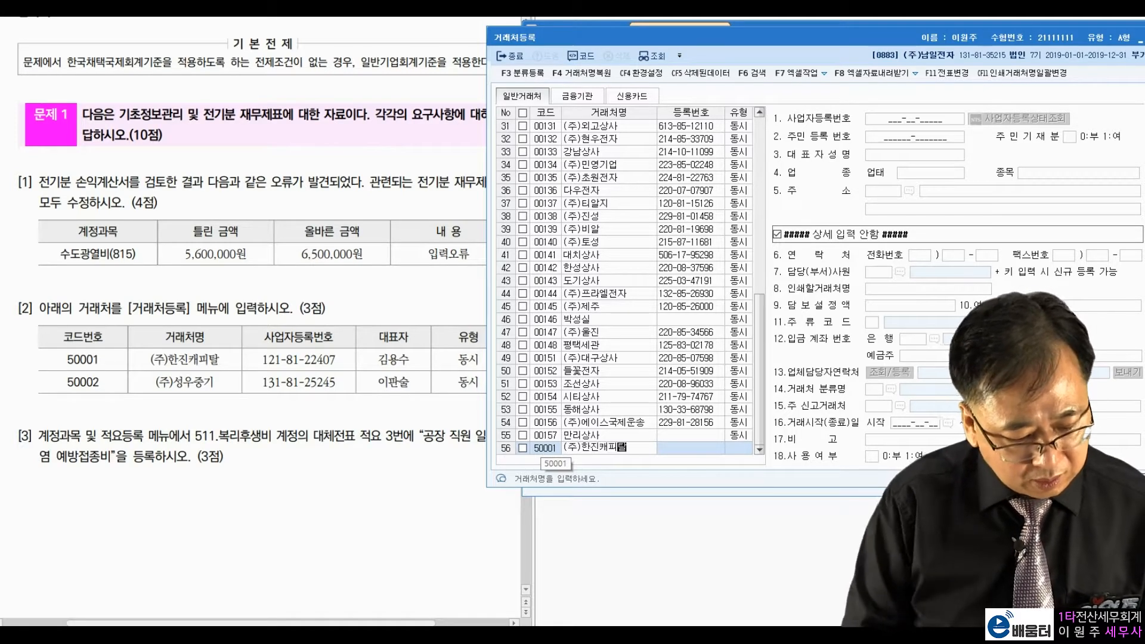
type(")한진캐피탈")
key("Return")
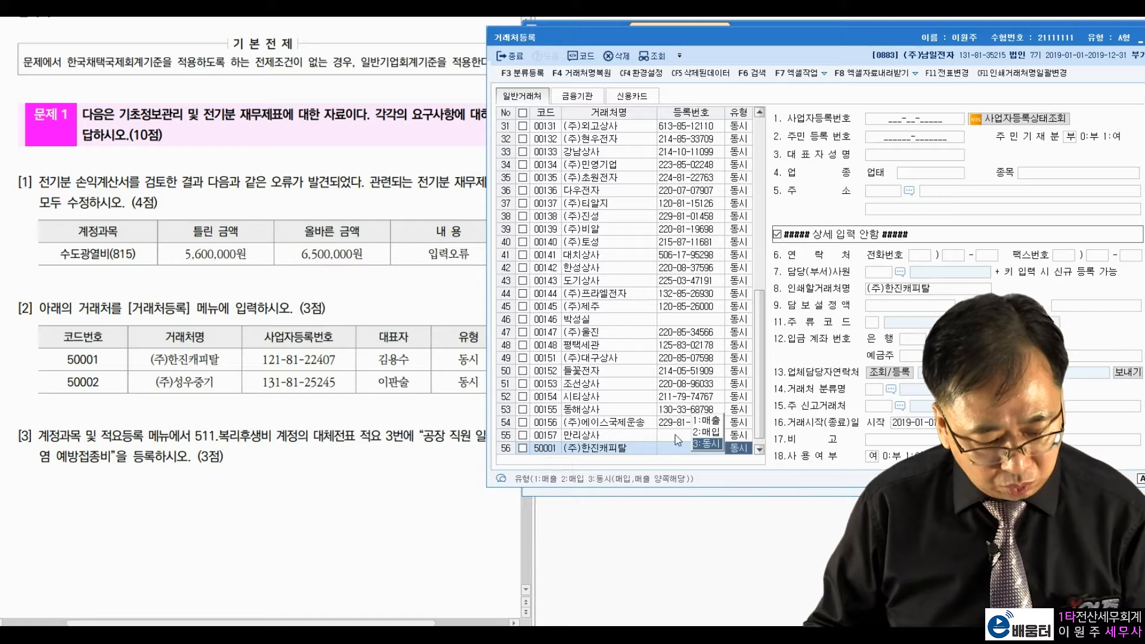
left_click(707, 444)
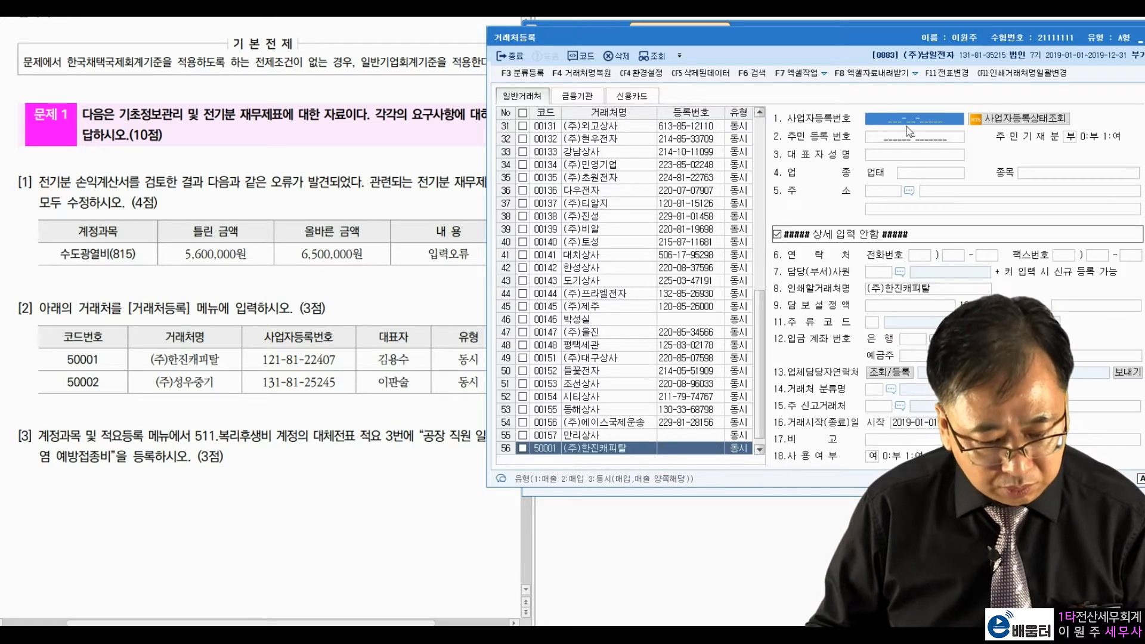
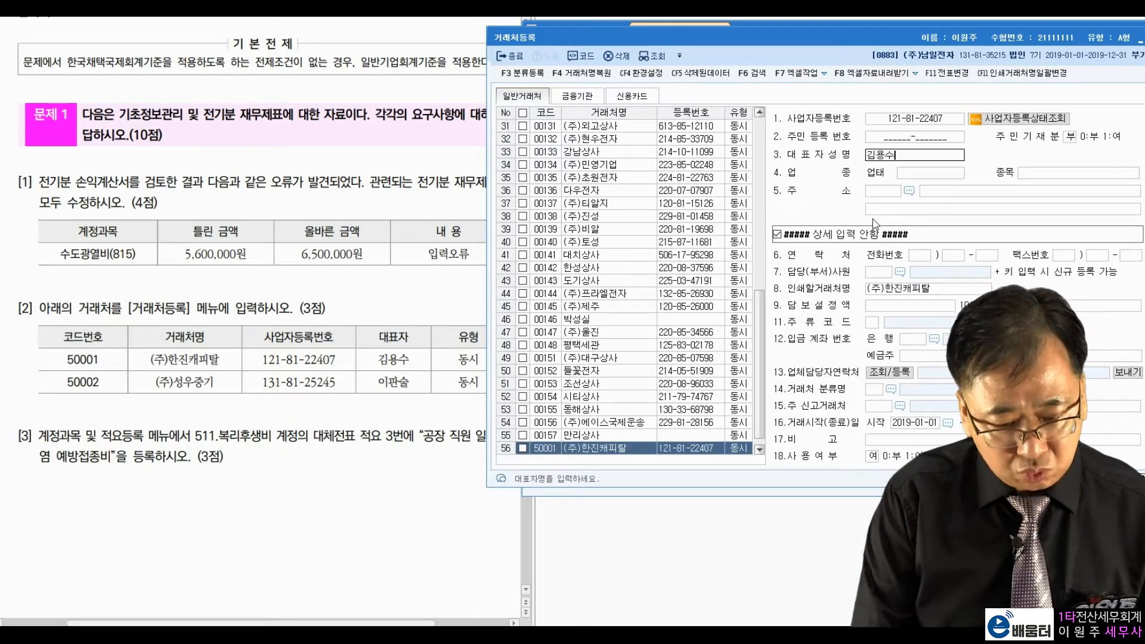
key("Return")
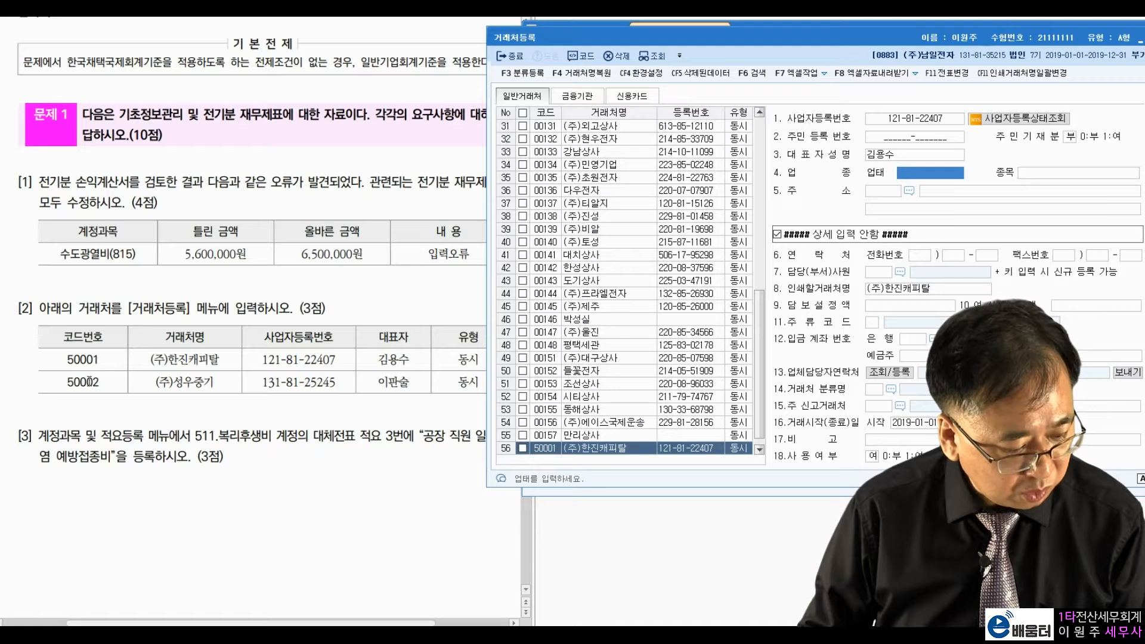
left_click(702, 448)
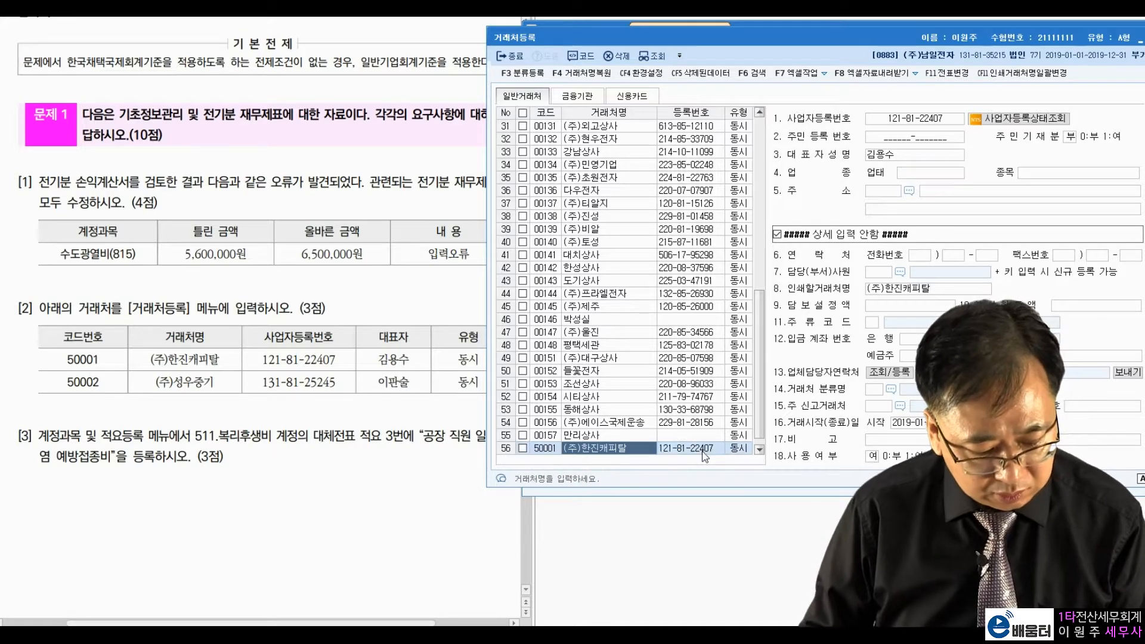
Step: Add partner 50002 (주)성우중기 as 동시, correcting its business number and entering the representative
key("Down")
key("Left")
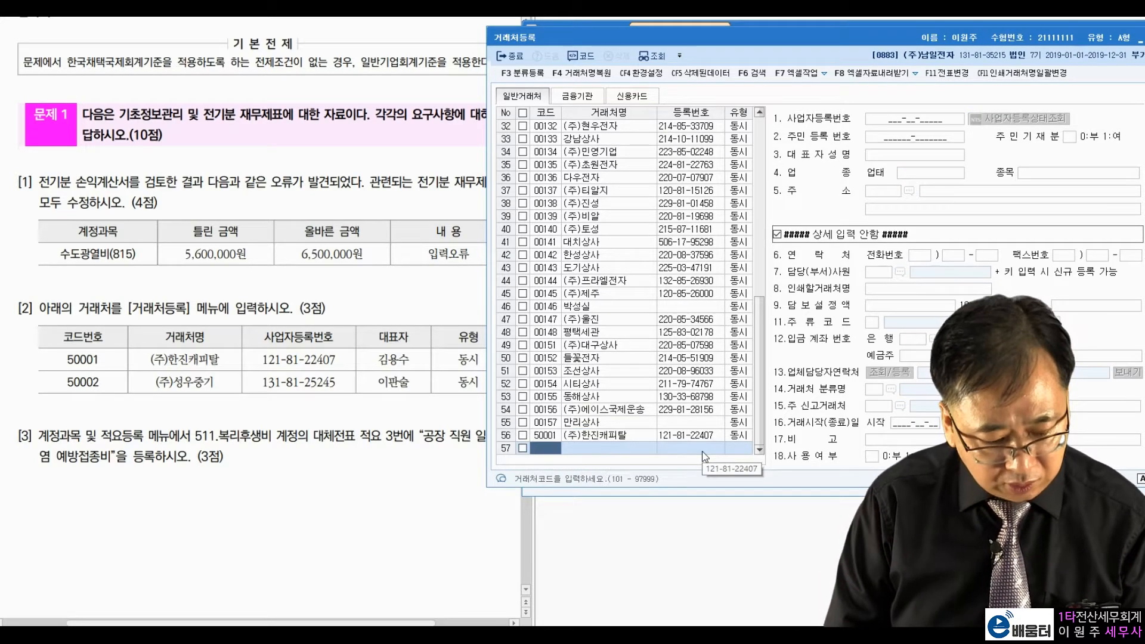
type("50002")
key("Return")
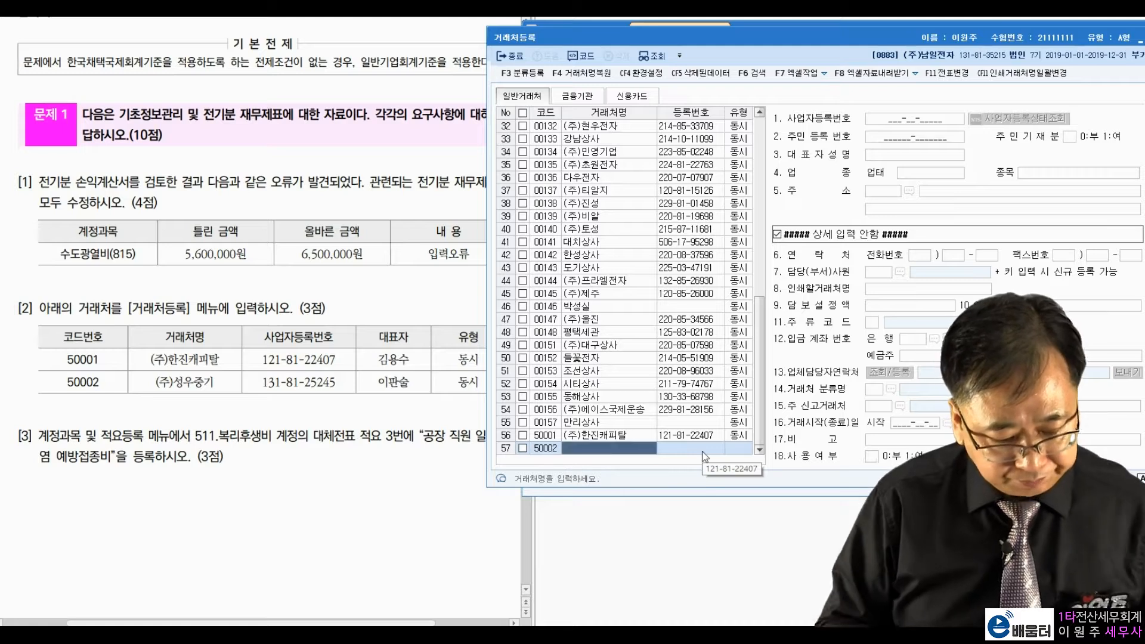
type("(주)성우")
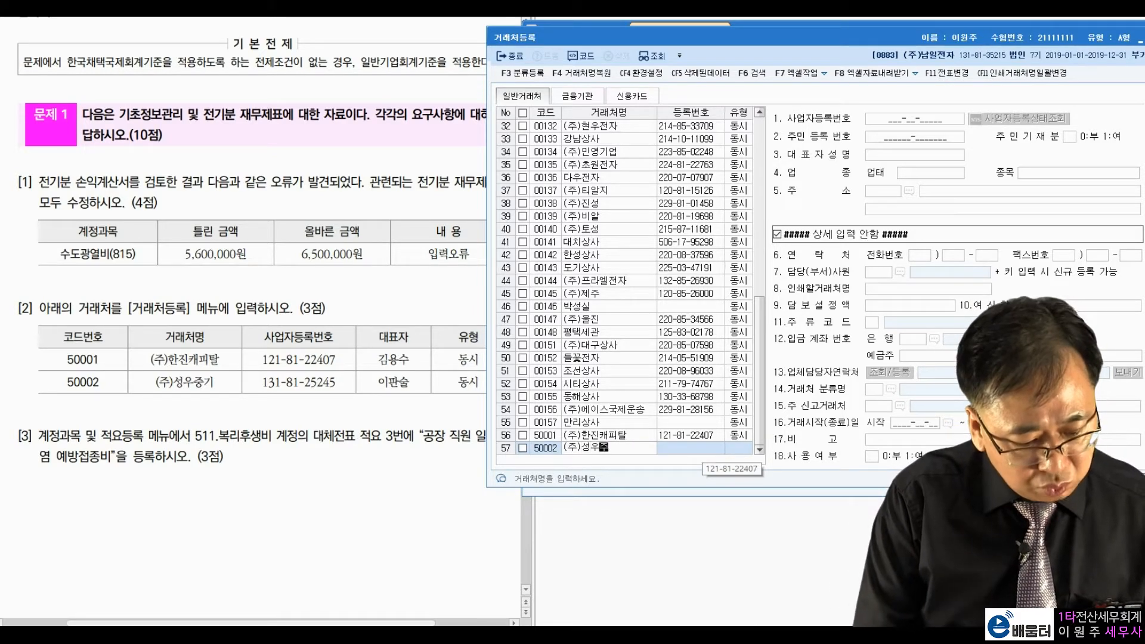
type("중기")
key("Return")
key("Return")
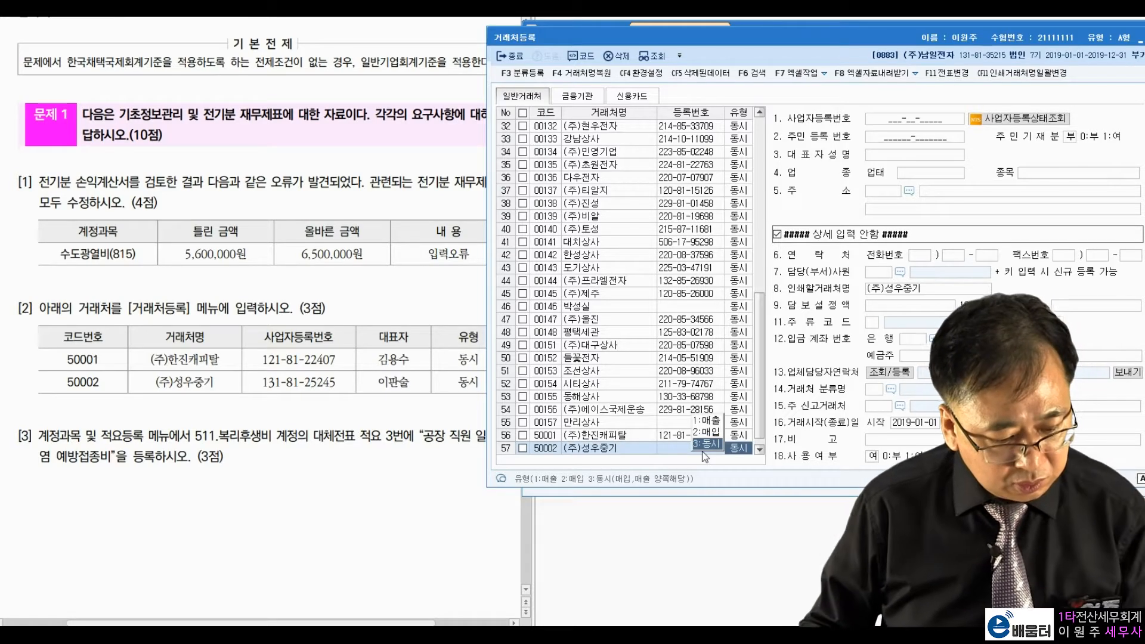
key("Return")
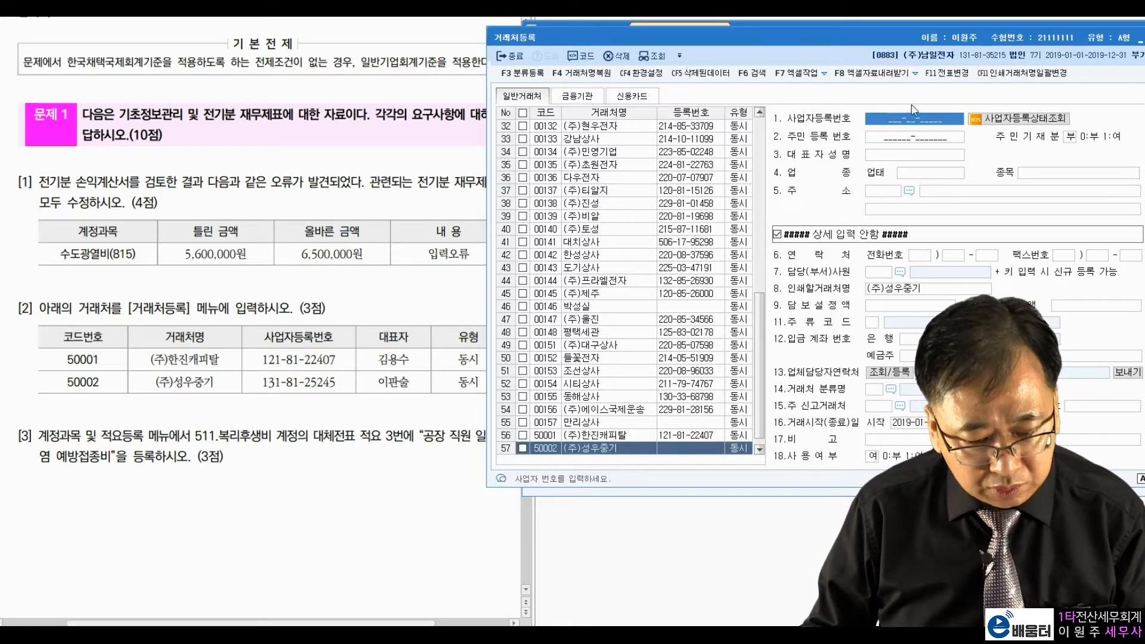
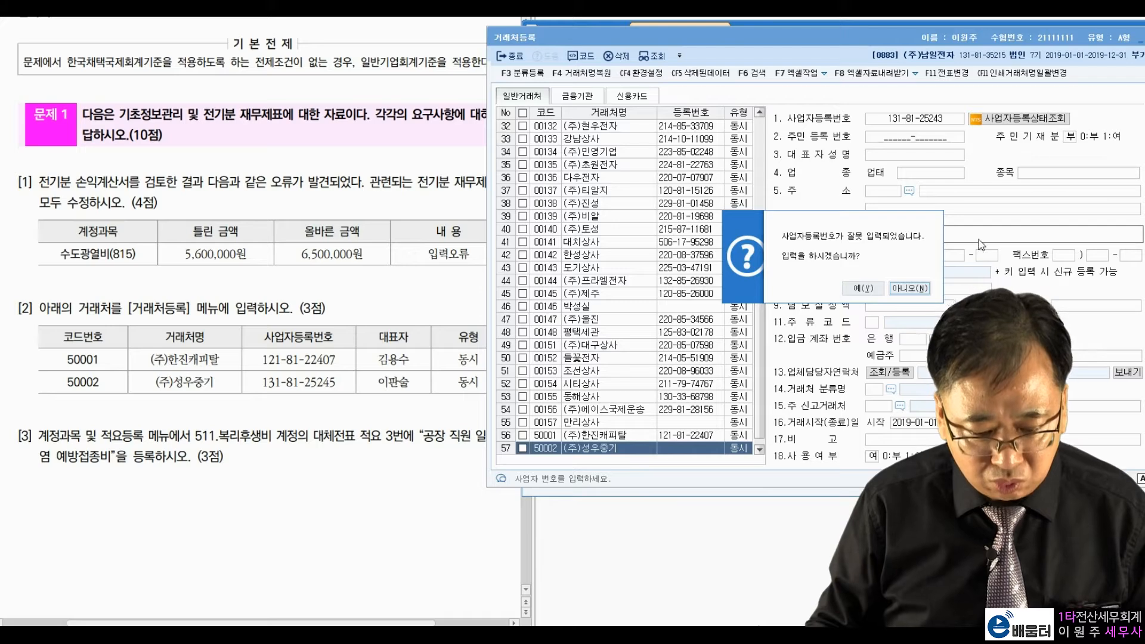
left_click(919, 289)
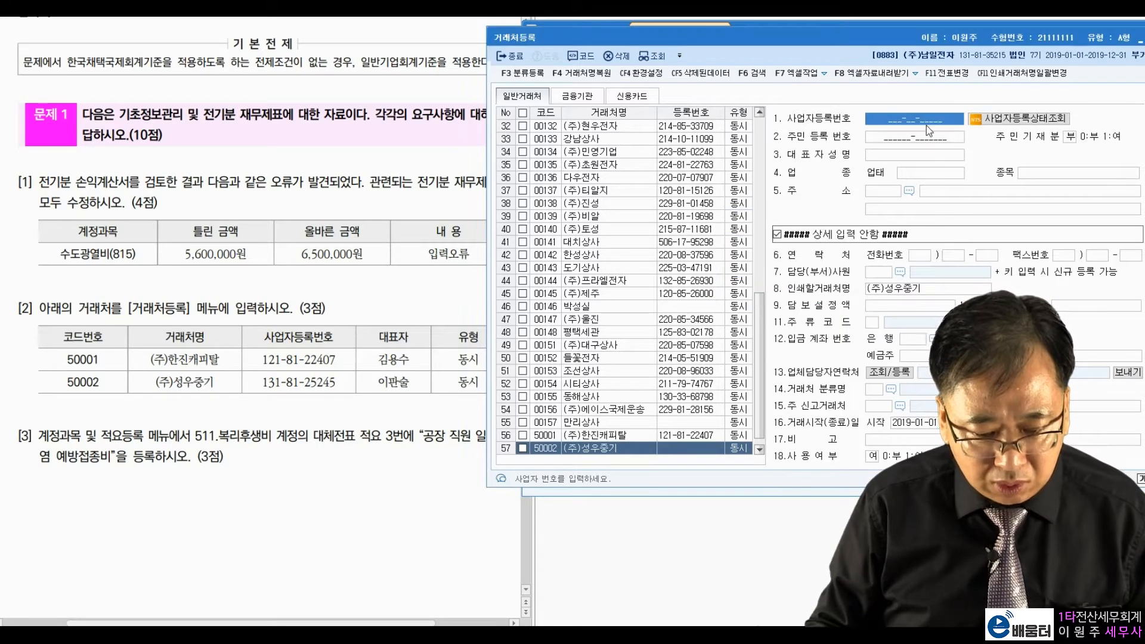
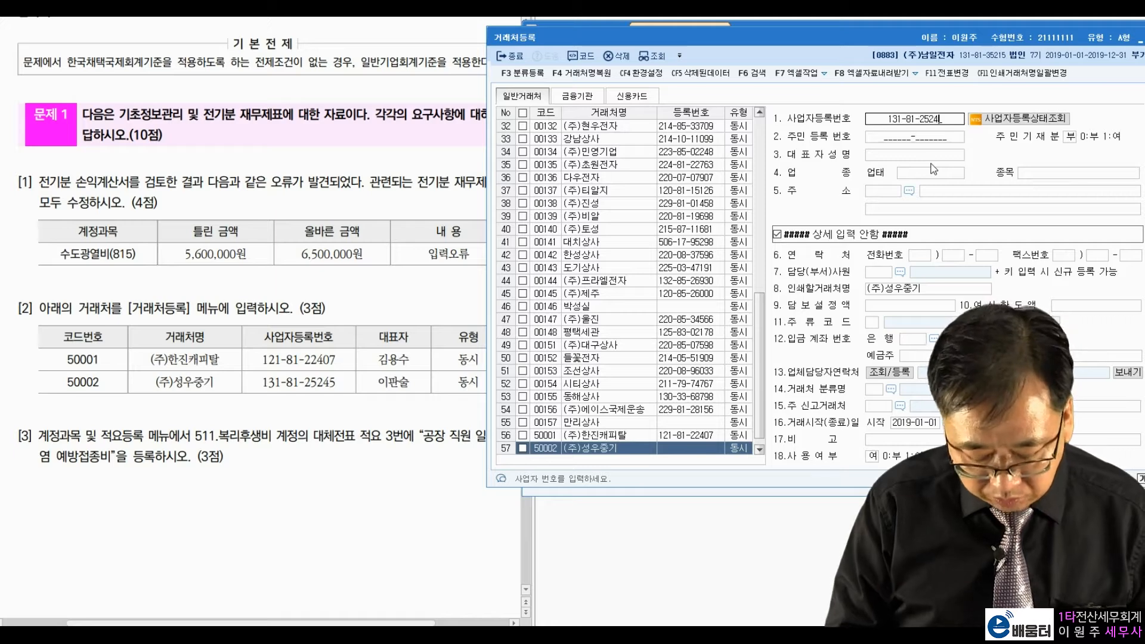
key("Return")
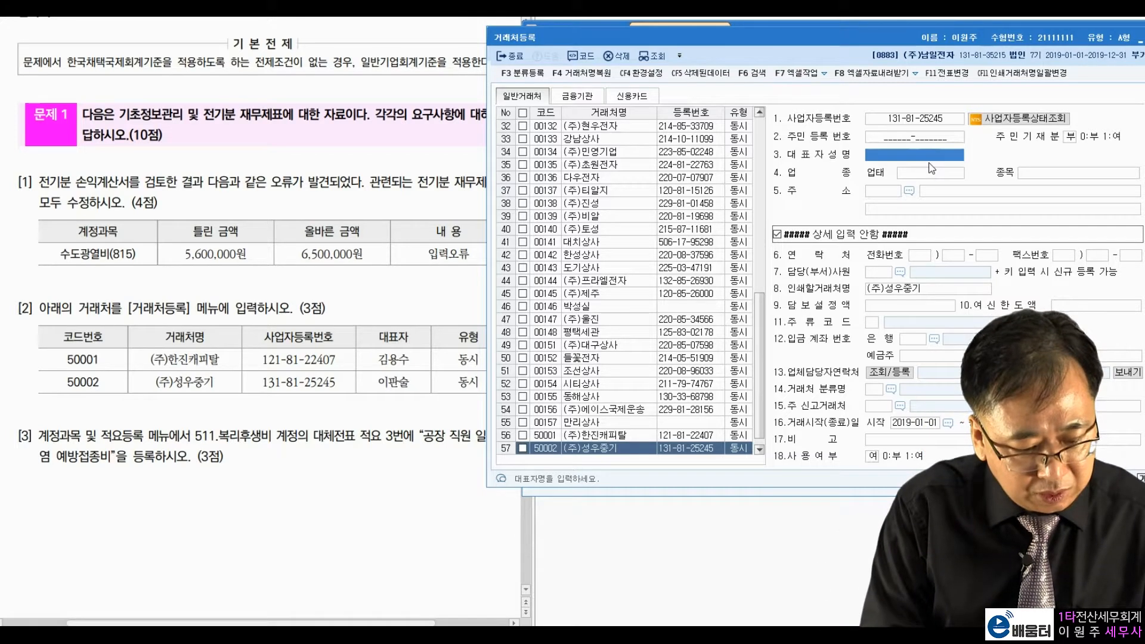
key("Return")
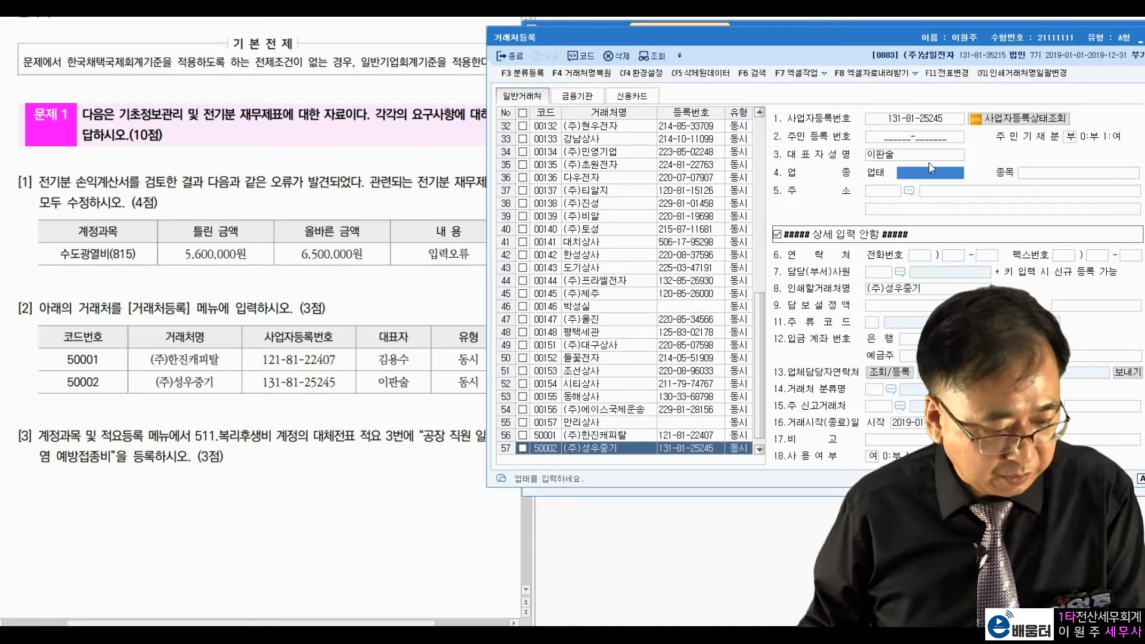
Step: Open 계정과목및적요등록 on account 511 복리후생비
key("Escape")
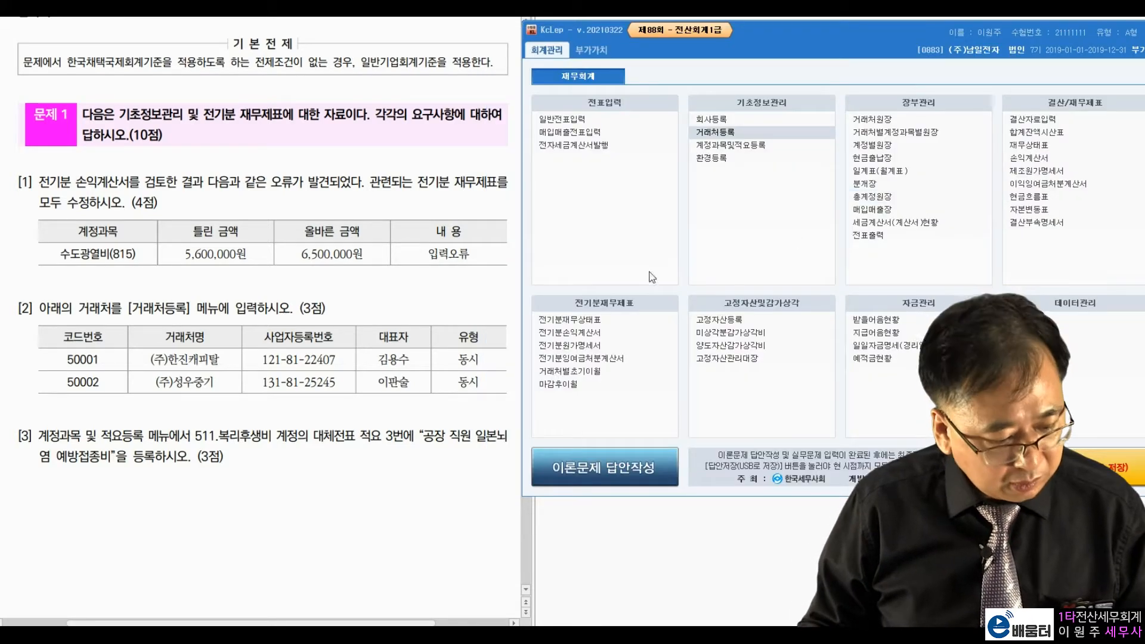
left_click(289, 417)
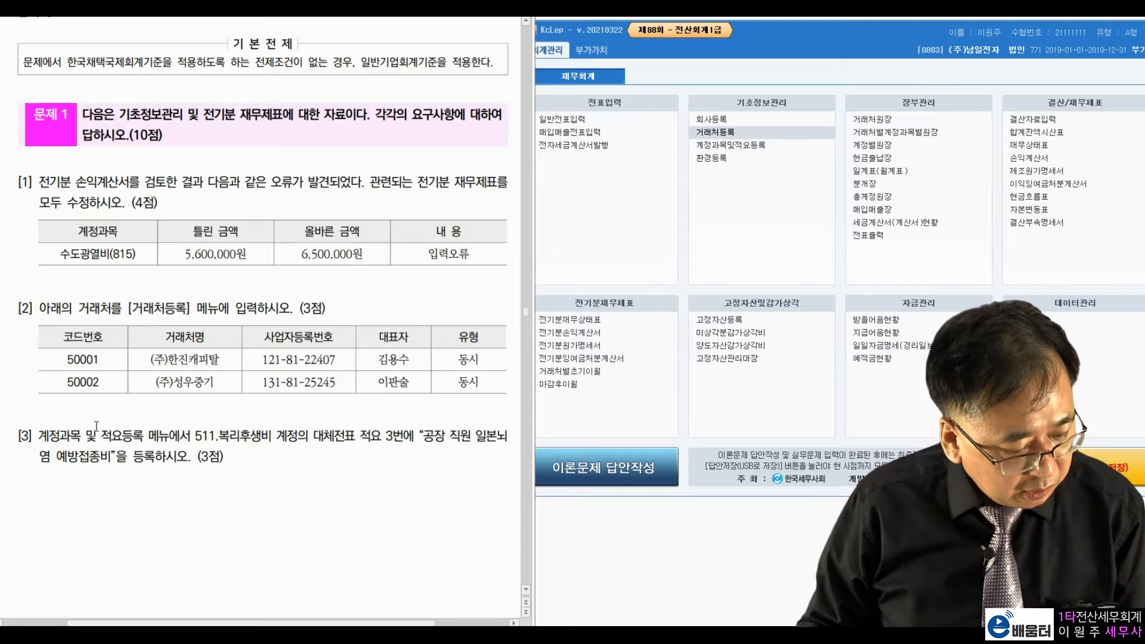
left_click_drag(49, 436, 124, 435)
left_click_drag(196, 435, 358, 436)
left_click(401, 476)
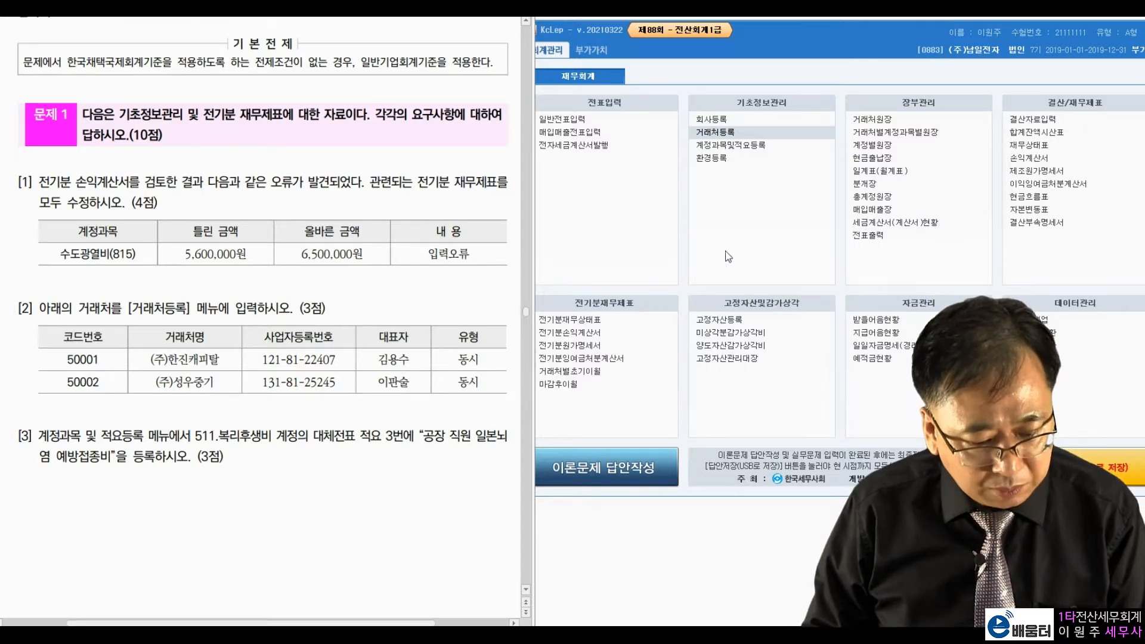
left_click(738, 146)
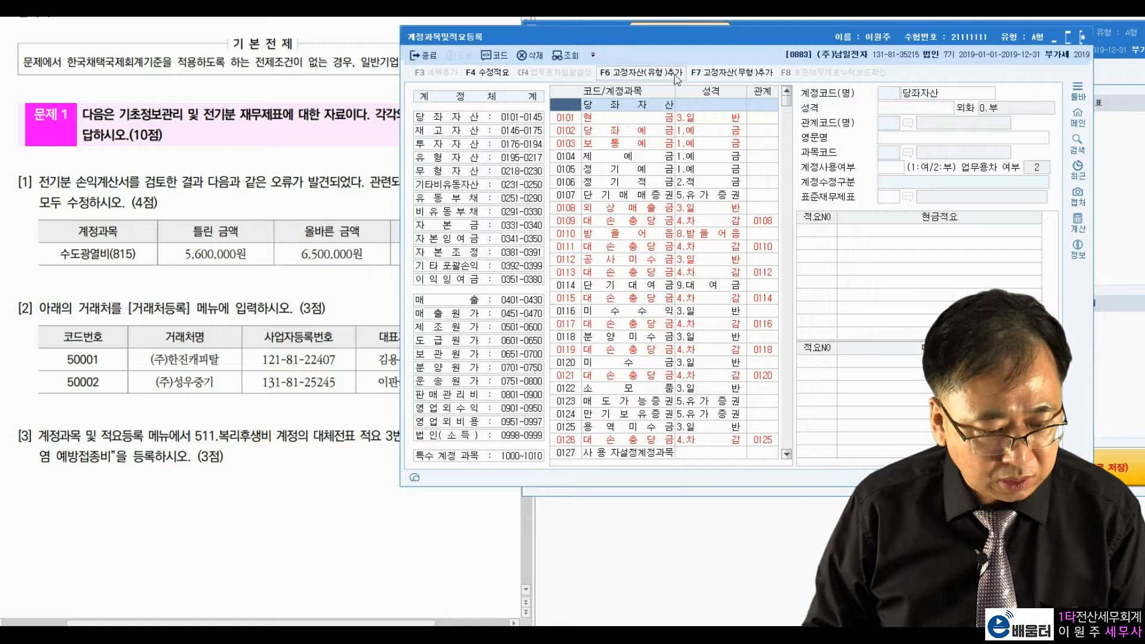
left_click_drag(667, 34, 763, 34)
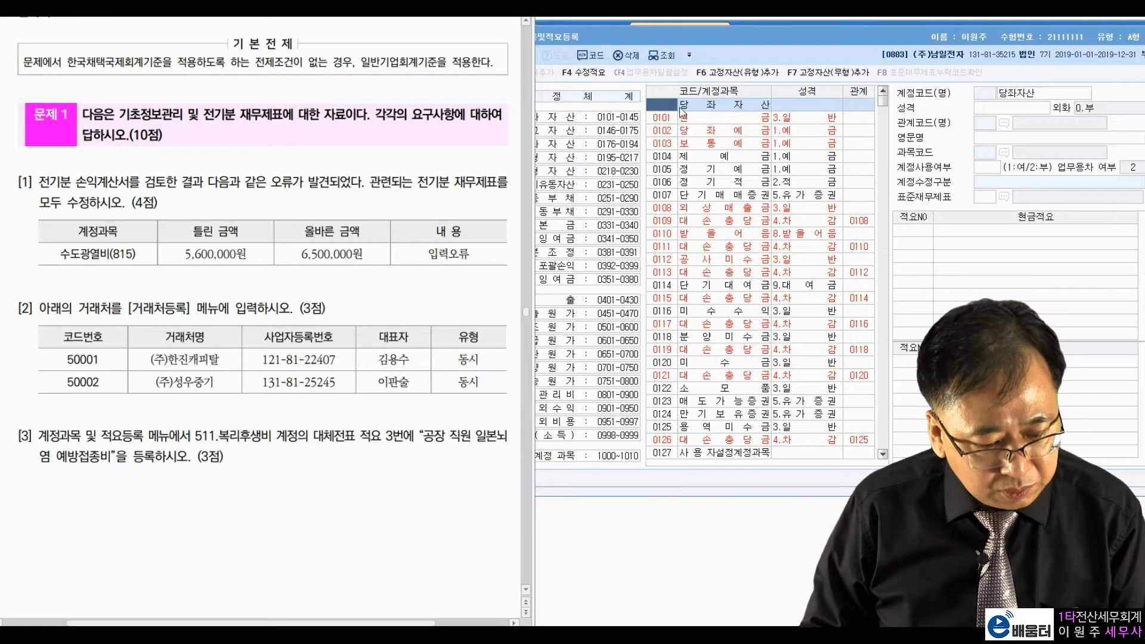
type("511")
key("Return")
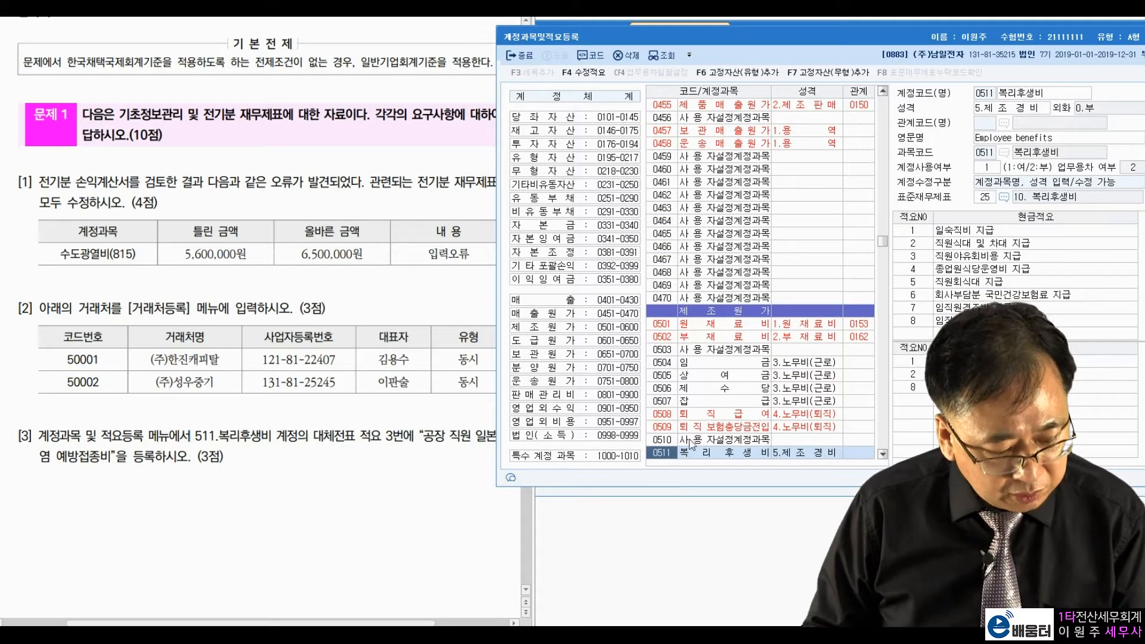
Step: Add 대체적요 3 '공장 직원 일본뇌염 예방접종비' to 복리후생비 and close the screen
left_click(924, 400)
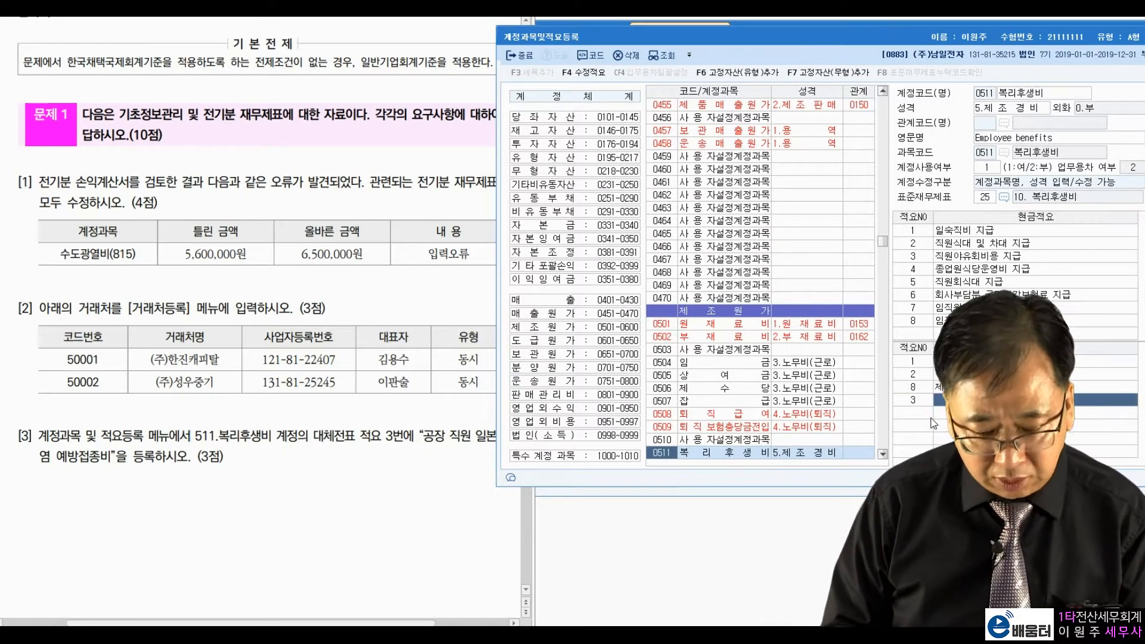
type("3")
key("Return")
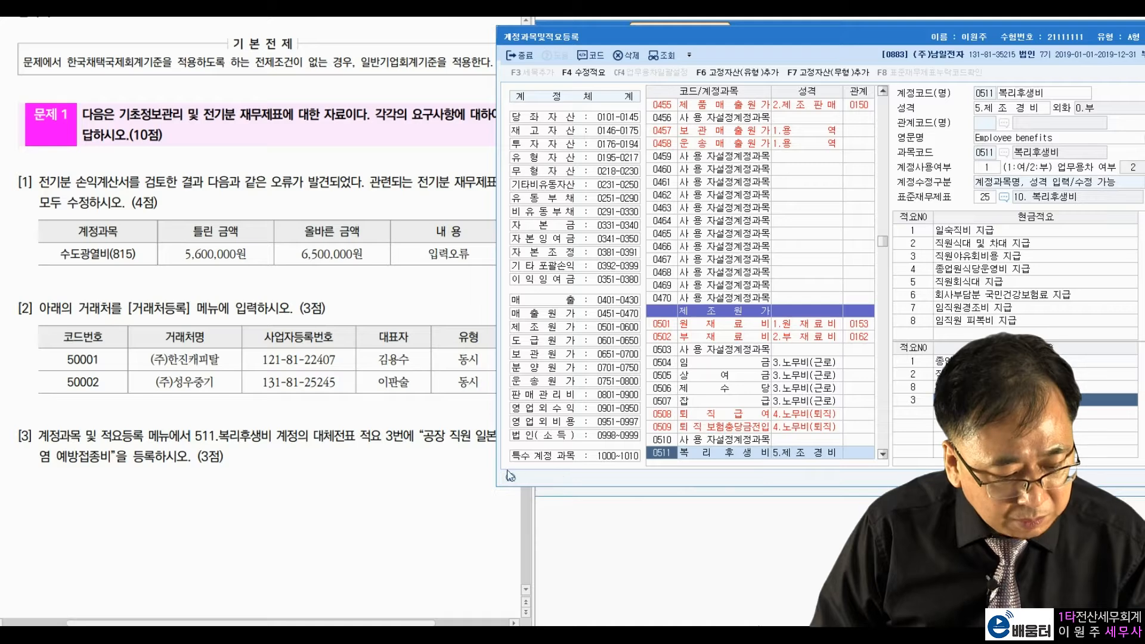
left_click(477, 446)
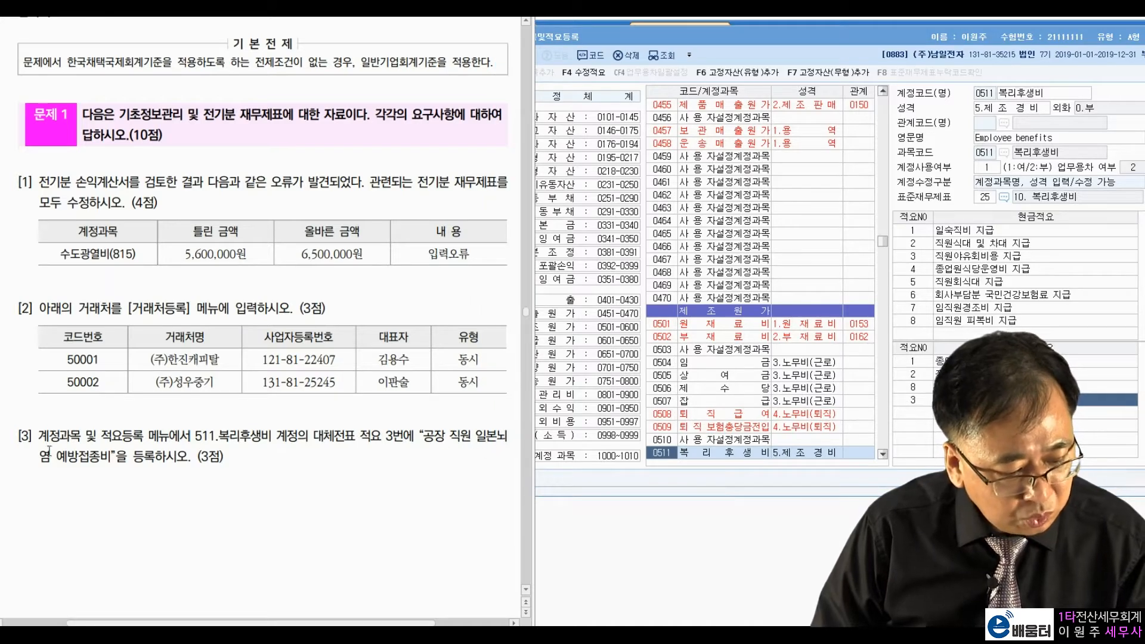
left_click(978, 401)
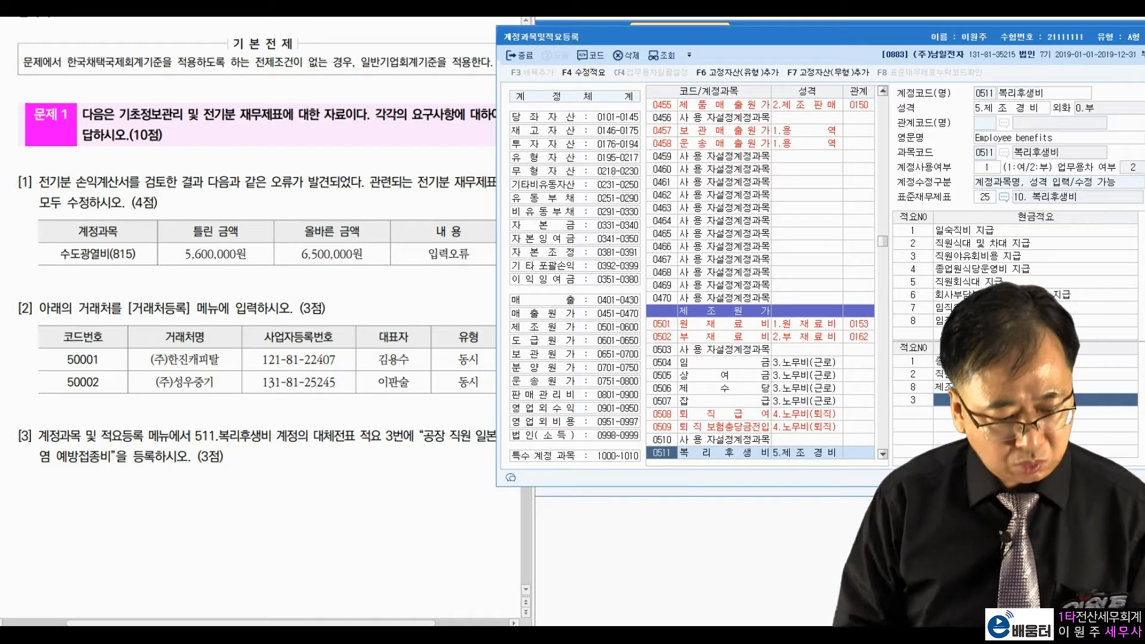
type("공장 직원")
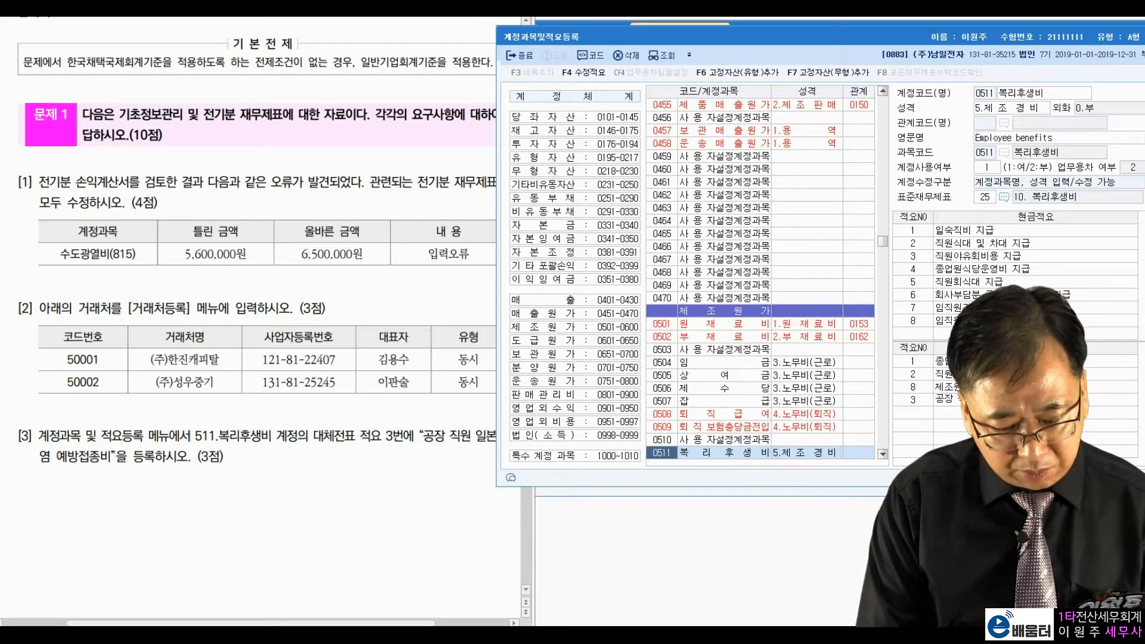
type("일본뇌염 예방접종비")
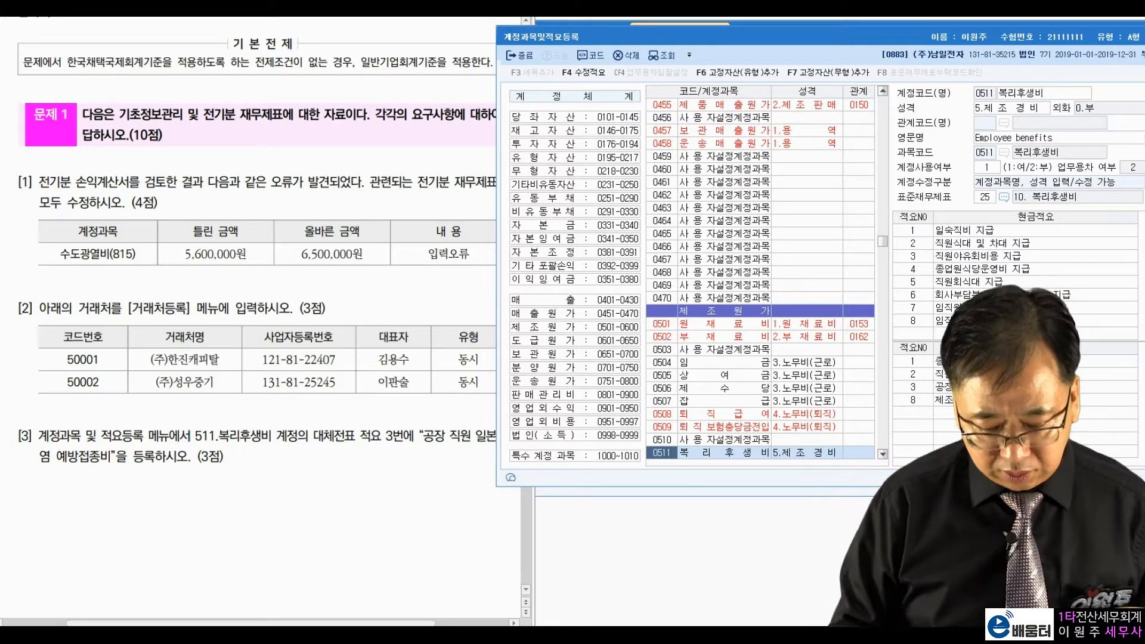
key("Return")
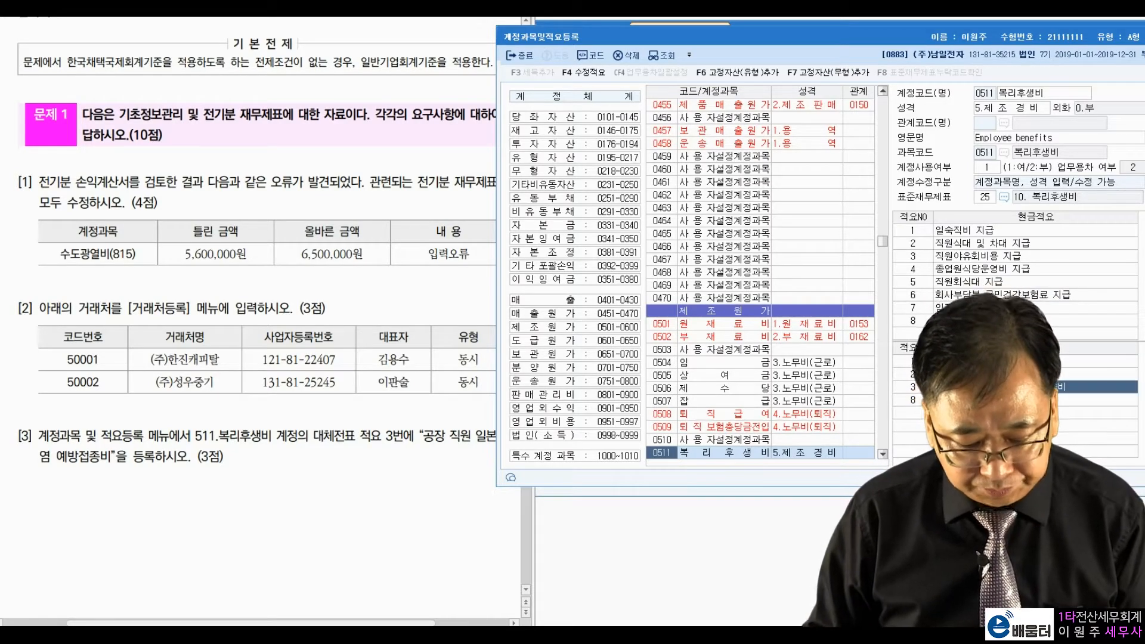
left_click(281, 449)
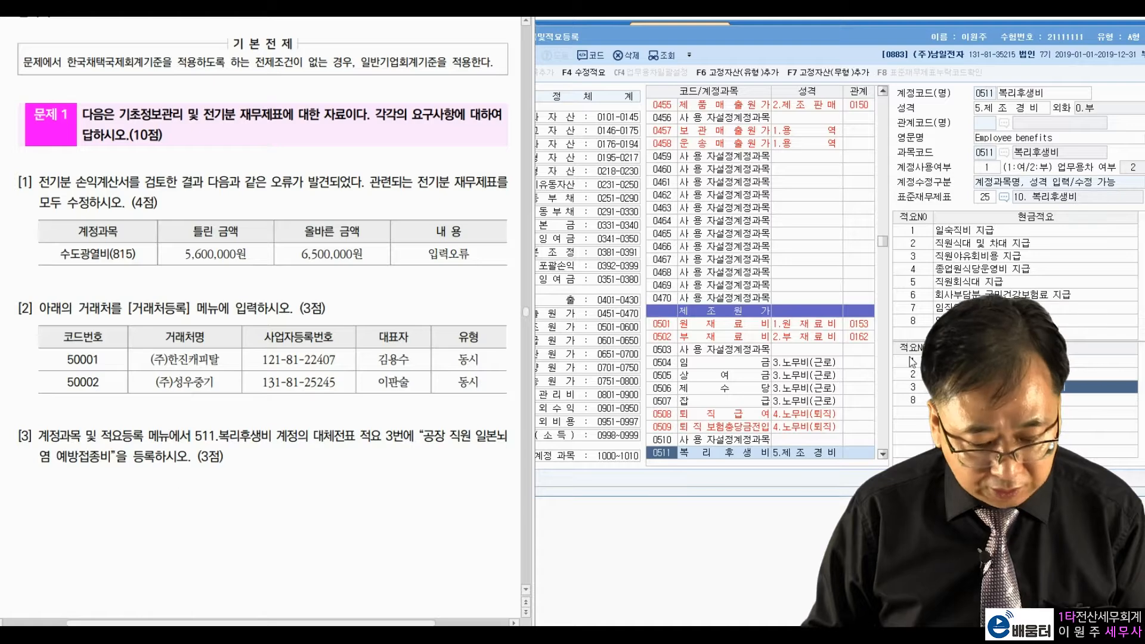
left_click(838, 37)
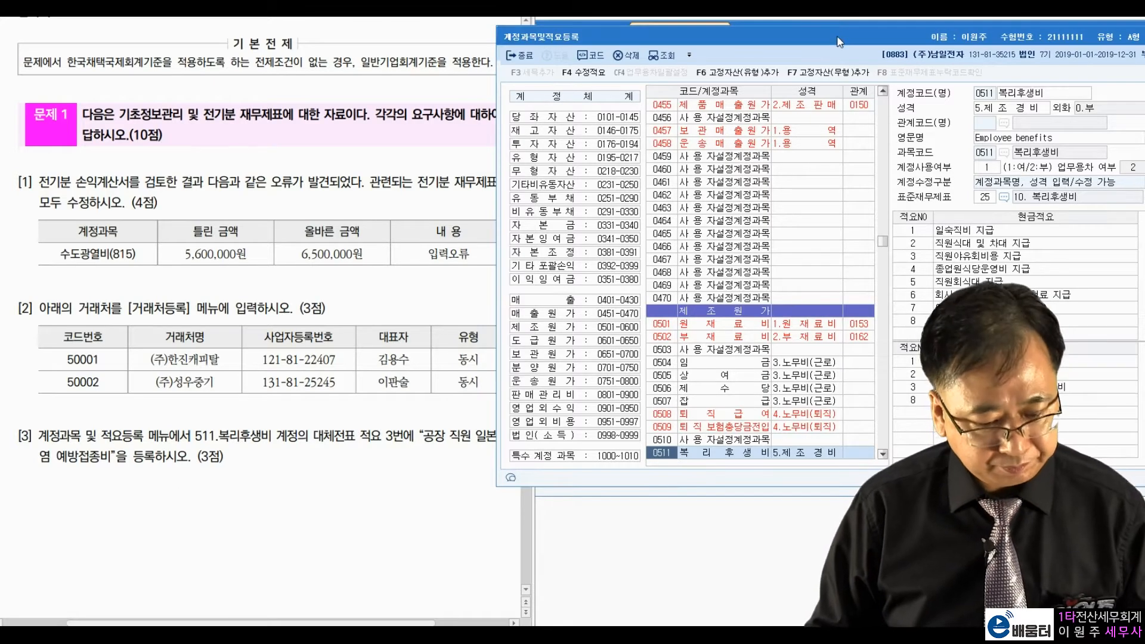
key("Escape")
Step: Open 일반전표입력 dated July 25
scroll(264, 370, "down", 15)
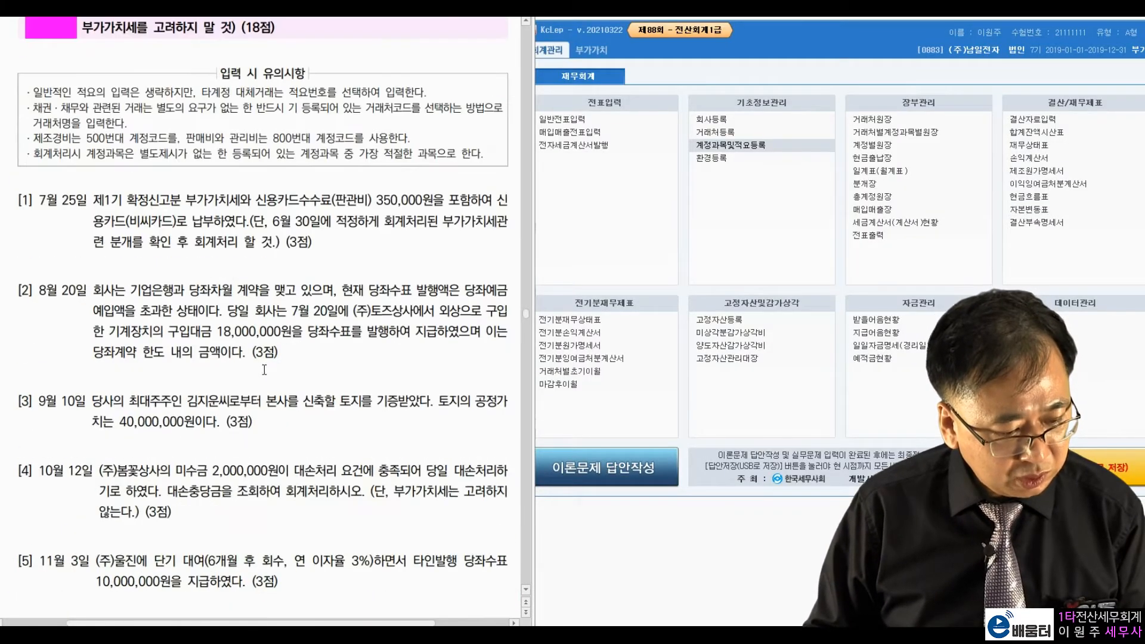
scroll(264, 370, "down", 2)
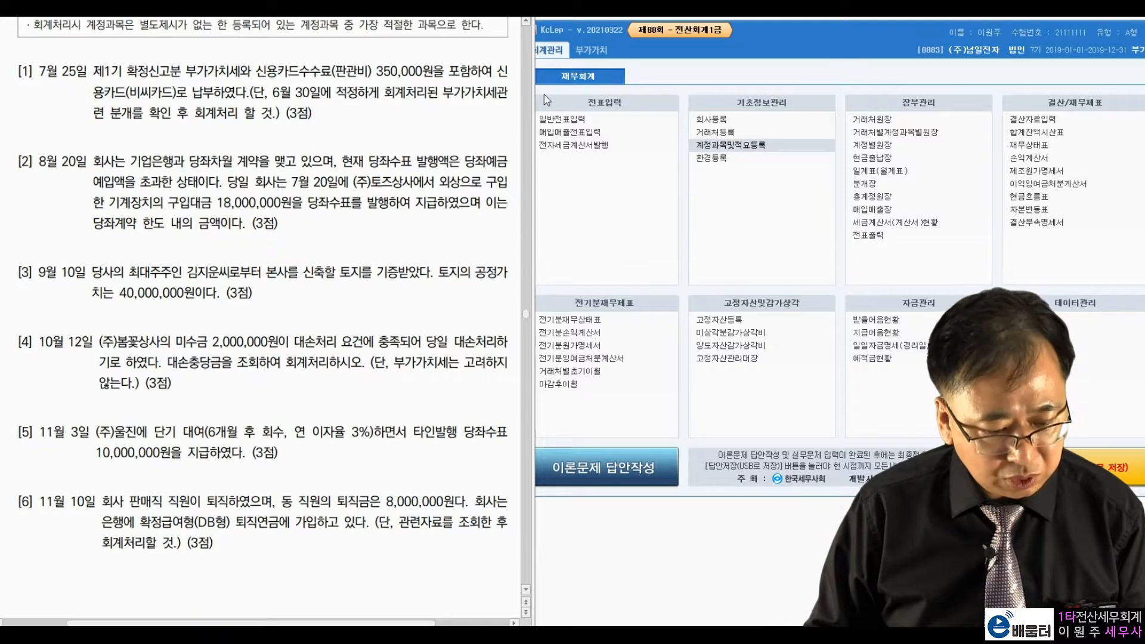
left_click(567, 118)
left_click(567, 117)
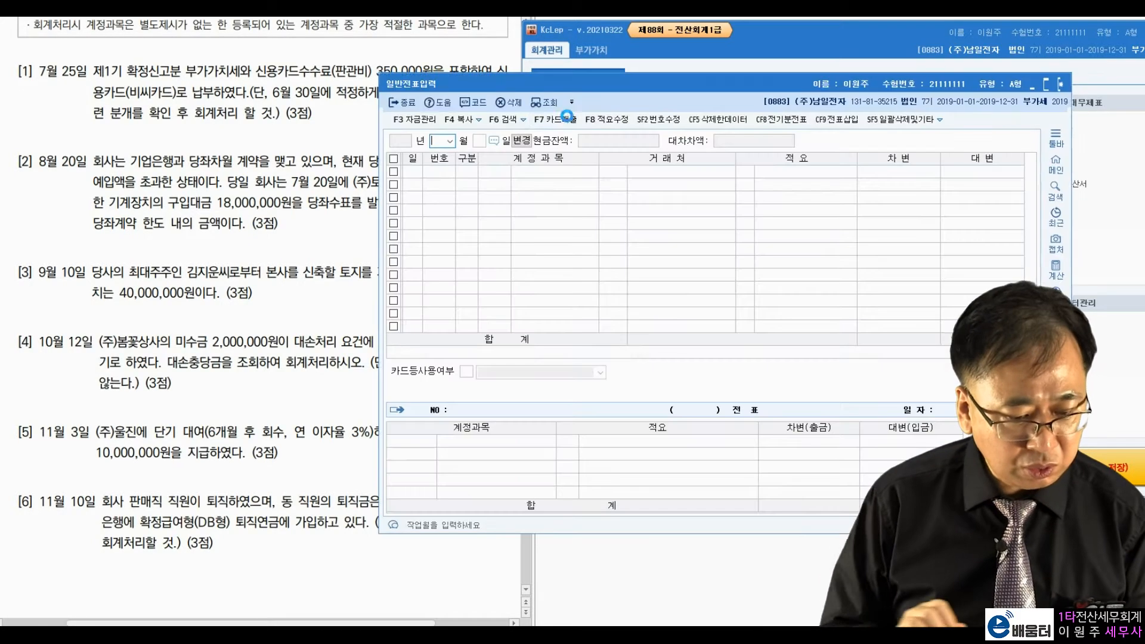
type("07")
key("Return")
type("25")
key("Return")
left_click_drag(599, 91, 721, 43)
Step: Read item [1] on the exam paper about the VAT payment and June 30 accrual
left_click(134, 104)
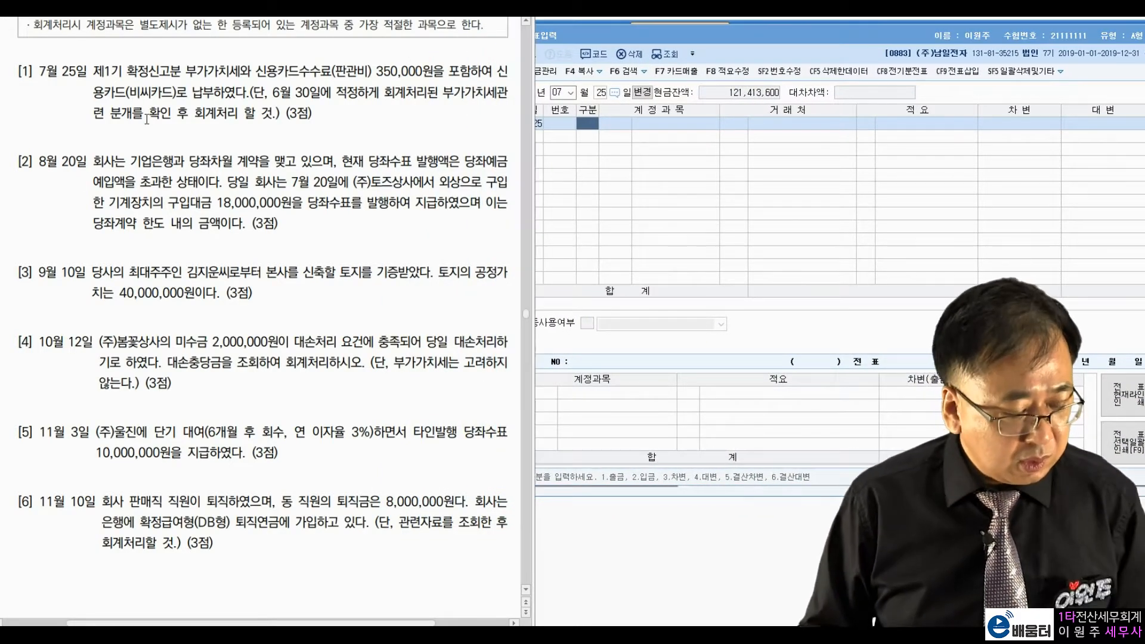
left_click_drag(94, 71, 422, 72)
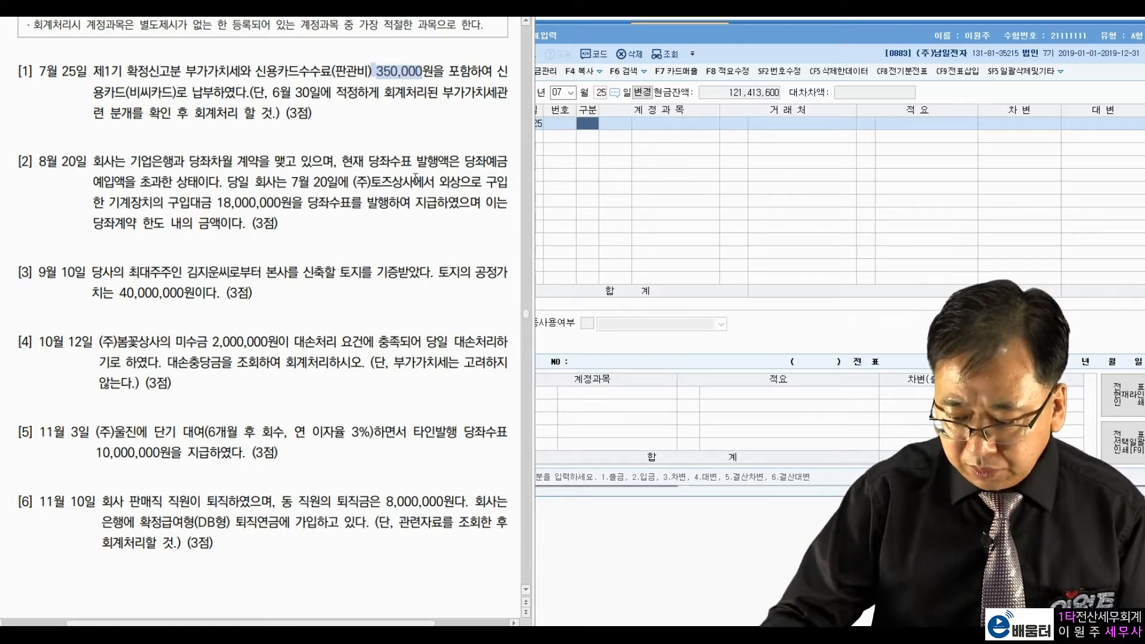
left_click_drag(292, 93, 466, 104)
left_click_drag(129, 116, 256, 116)
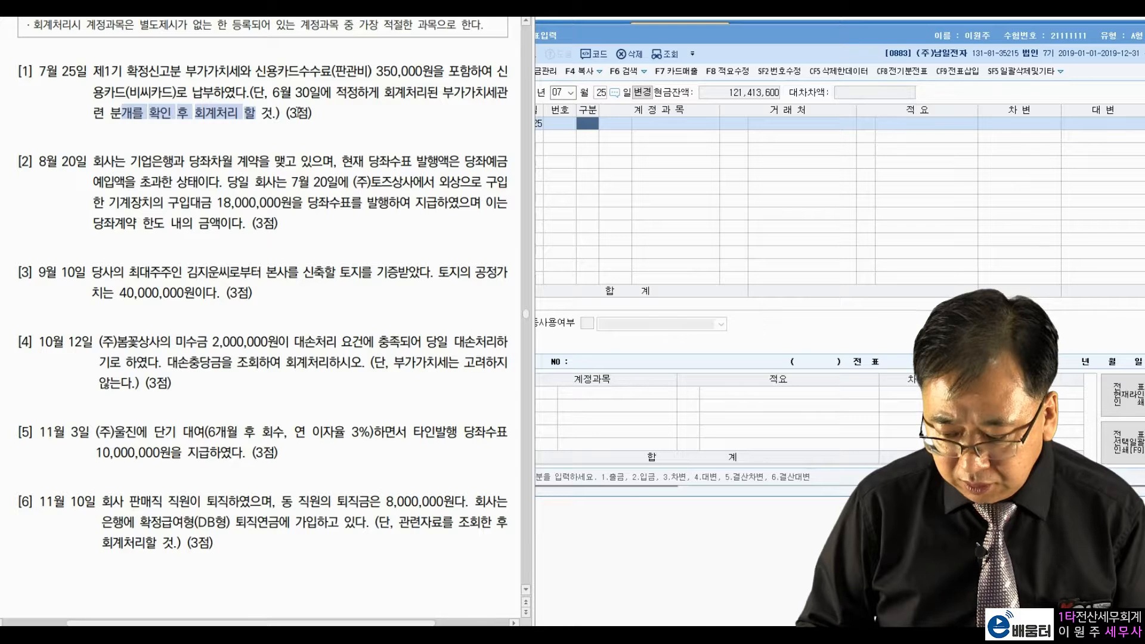
left_click(388, 110)
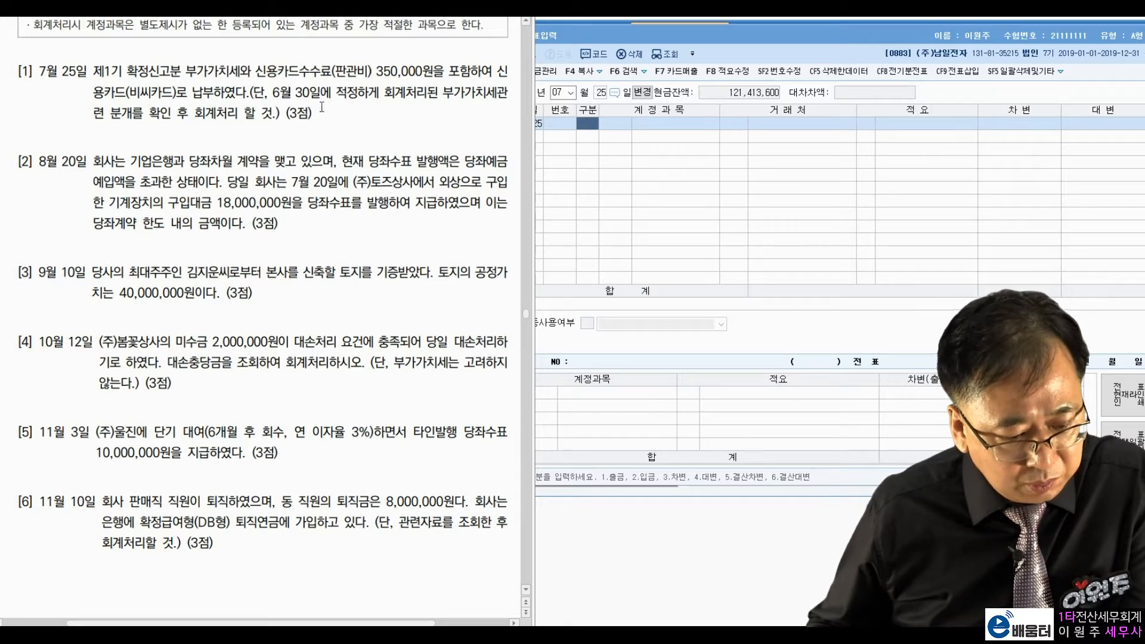
left_click(558, 94)
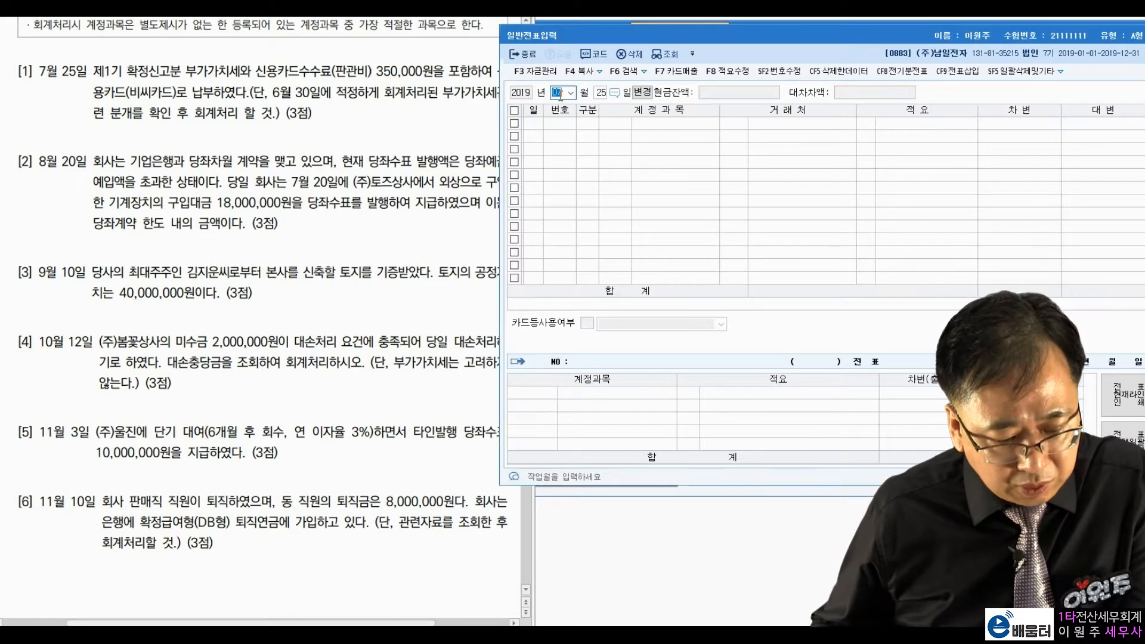
type("6")
key("Return")
type("30")
key("Return")
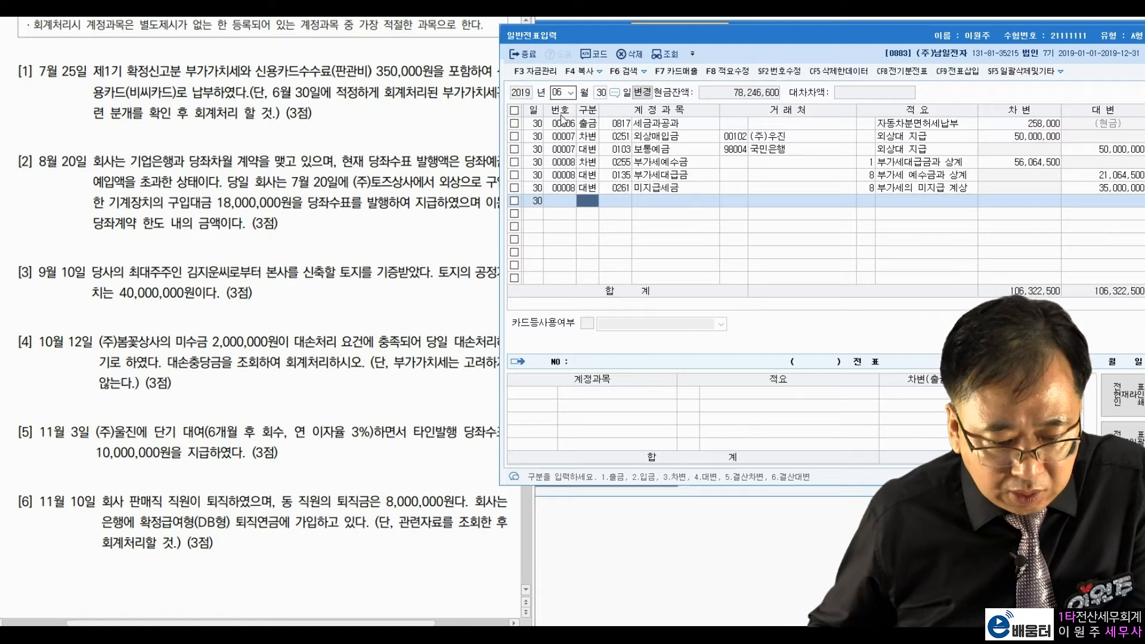
left_click(747, 159)
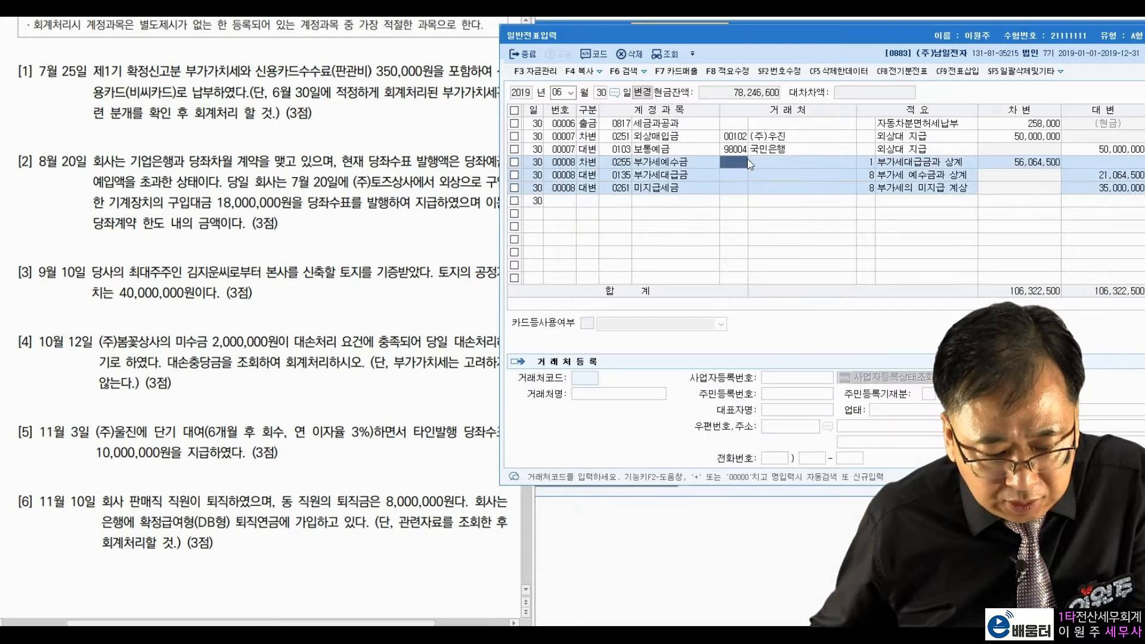
left_click(778, 175)
left_click(818, 184)
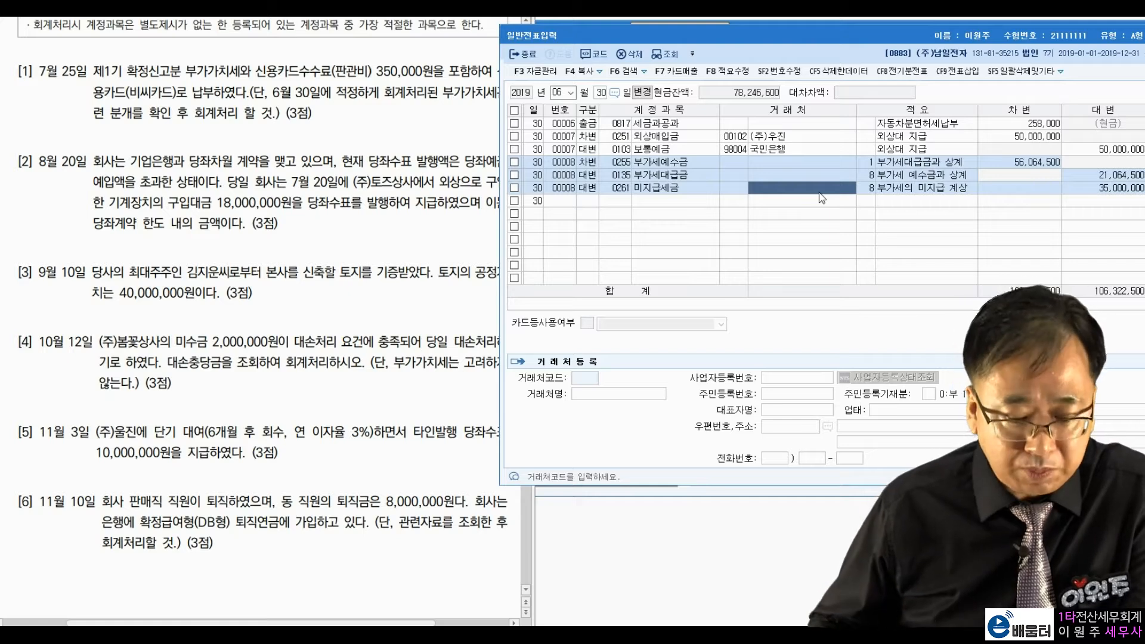
left_click(1066, 192)
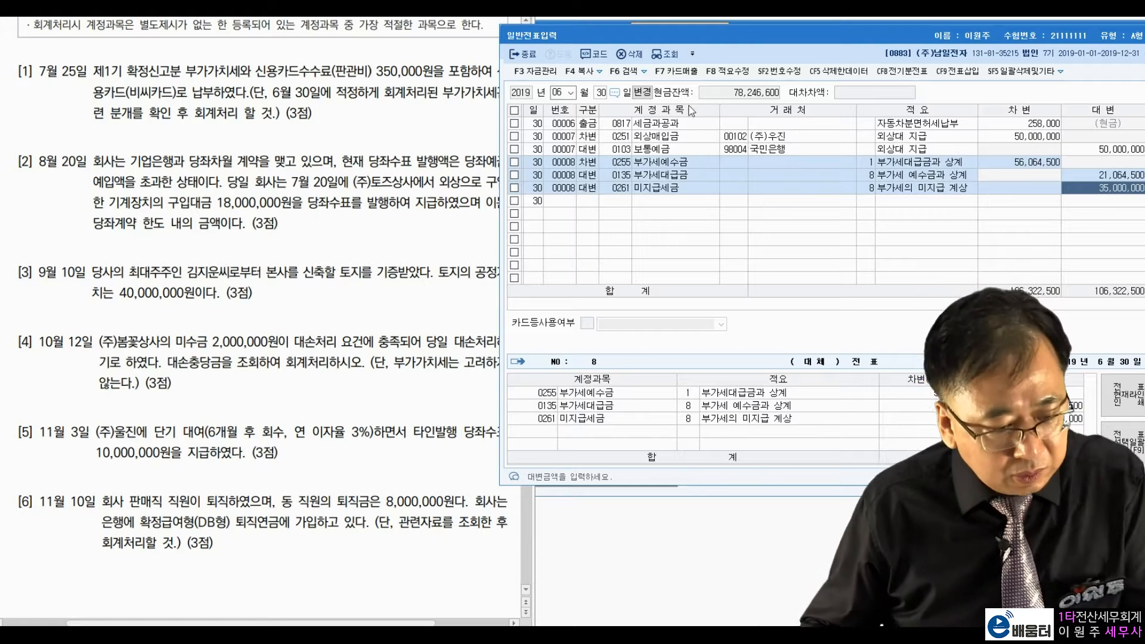
left_click(556, 92)
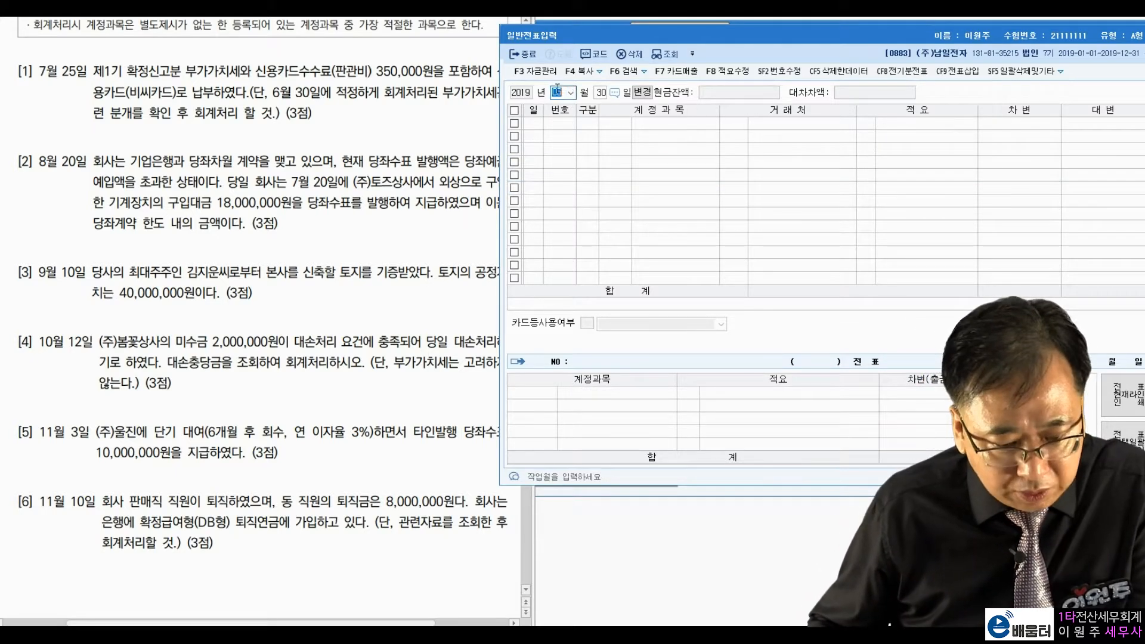
type("07")
Step: On July 25, debit 0261 미지급세금 35,000,000
key("Return")
type("25")
key("Return")
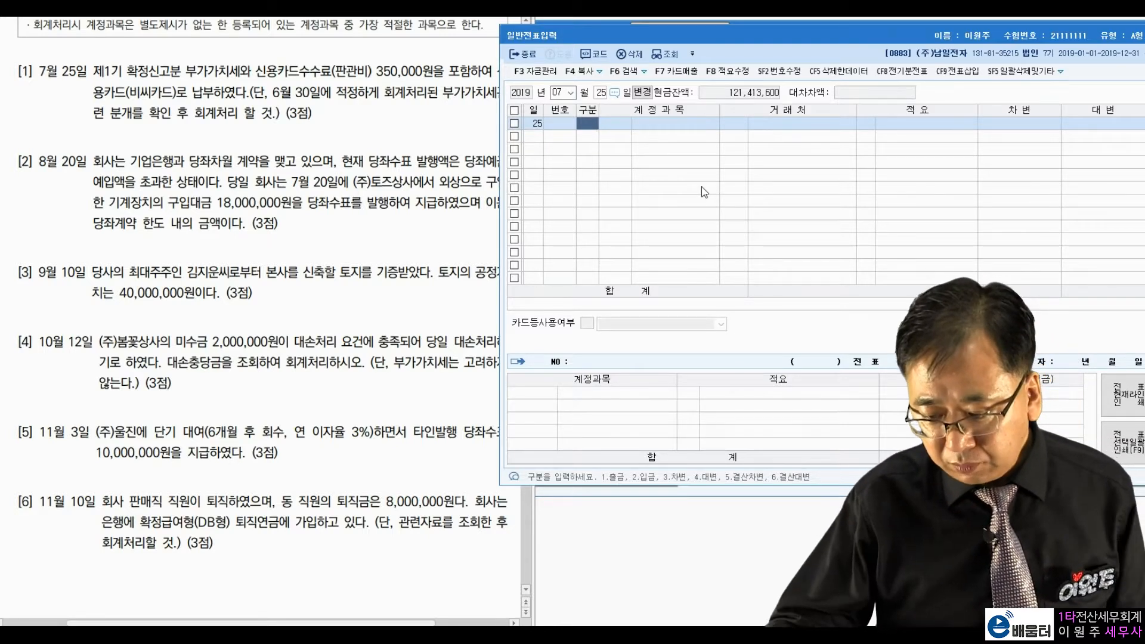
type("3")
key("Return")
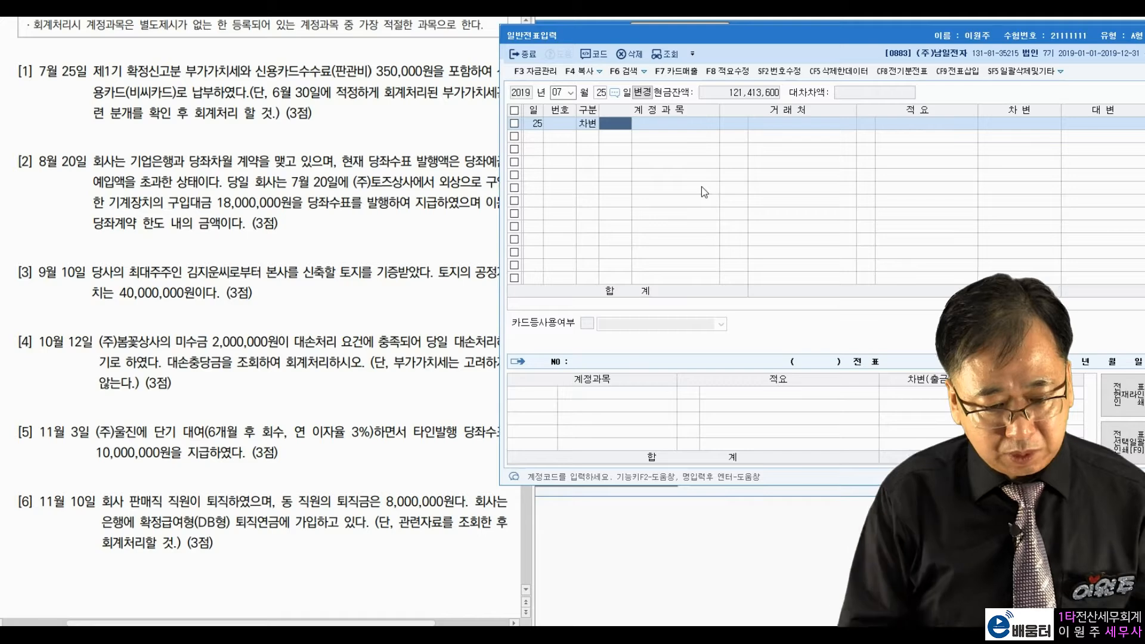
type("미지급")
key("Return")
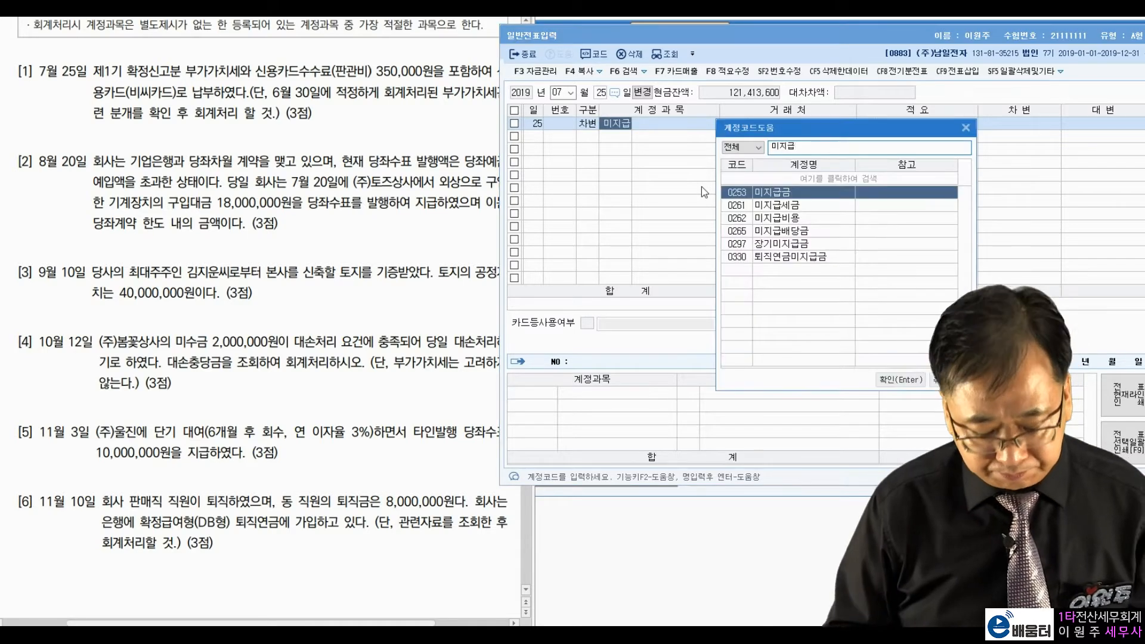
key("Down")
key("Return")
key("Return")
key("Return")
type("35000000")
key("Return")
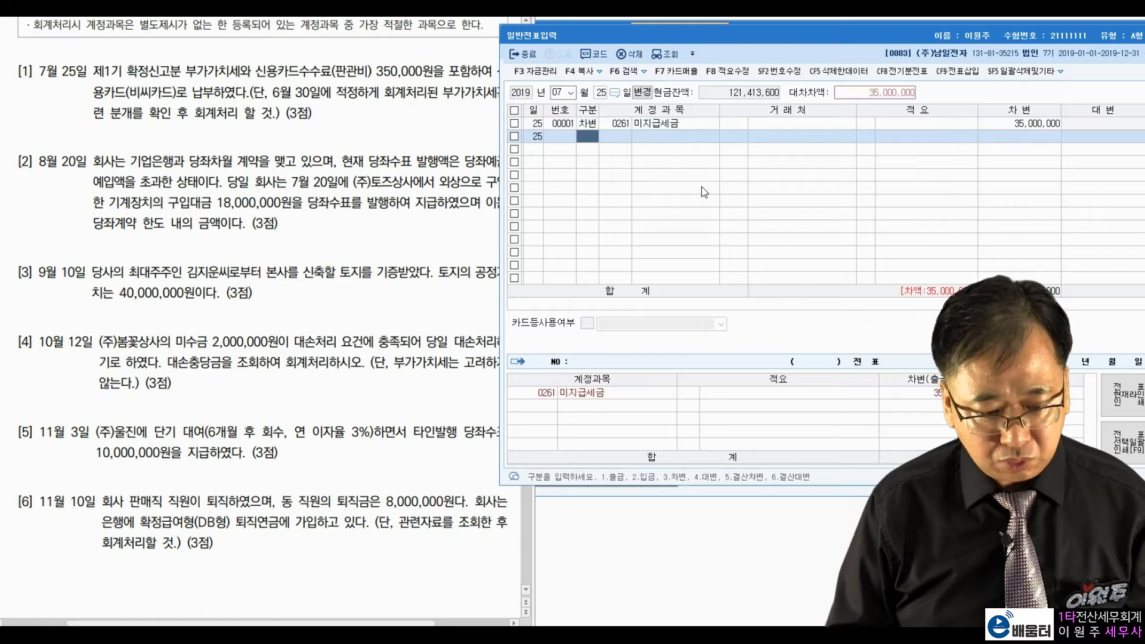
Step: Debit 0831 수수료비용 350,000
type("3")
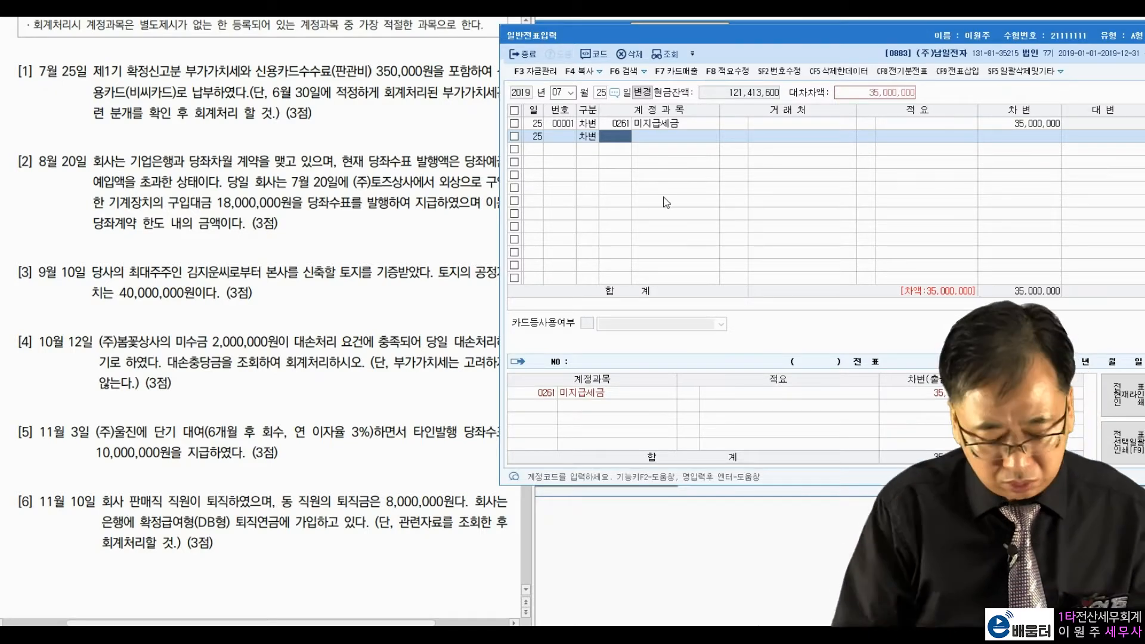
type("수수료")
key("Return")
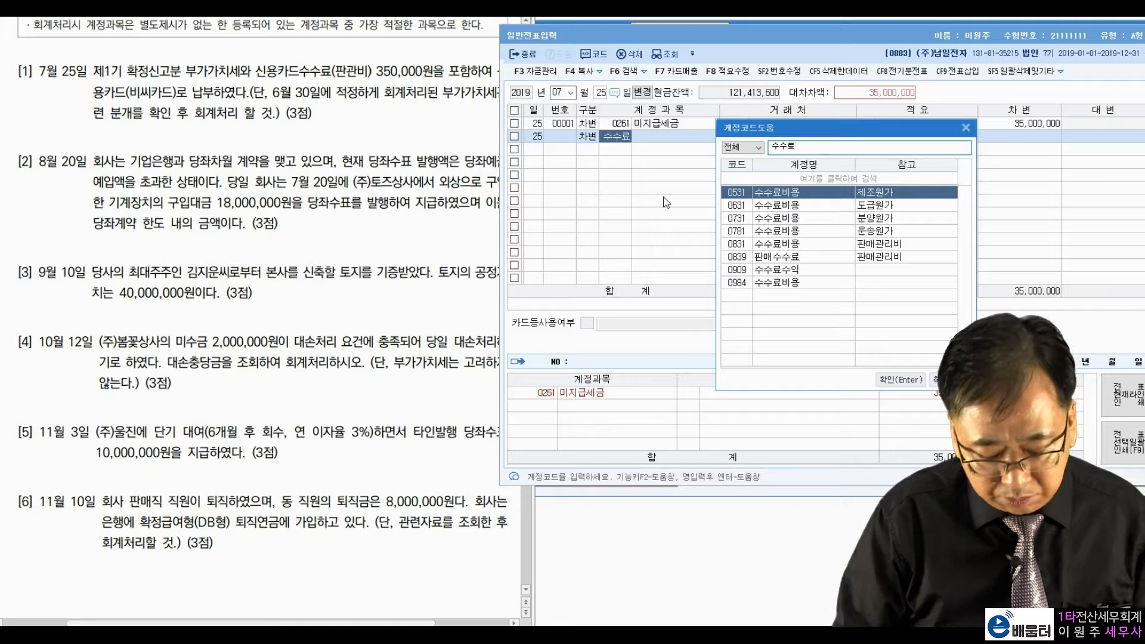
key("Down")
key("Down")
key("Down")
key("Down")
key("Down")
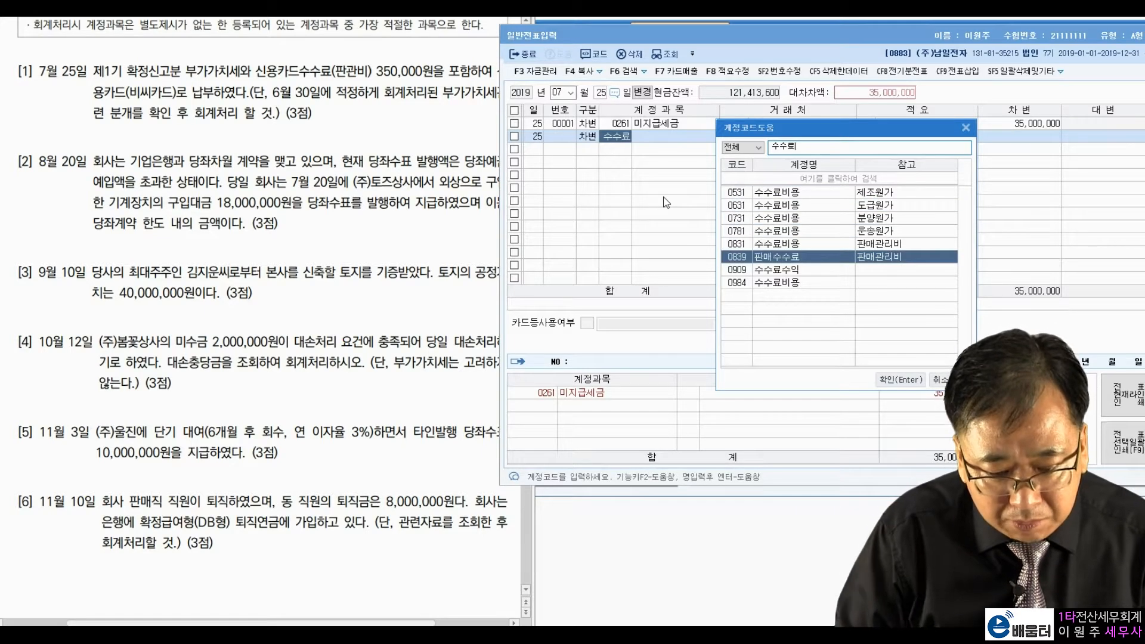
key("Up")
key("Return")
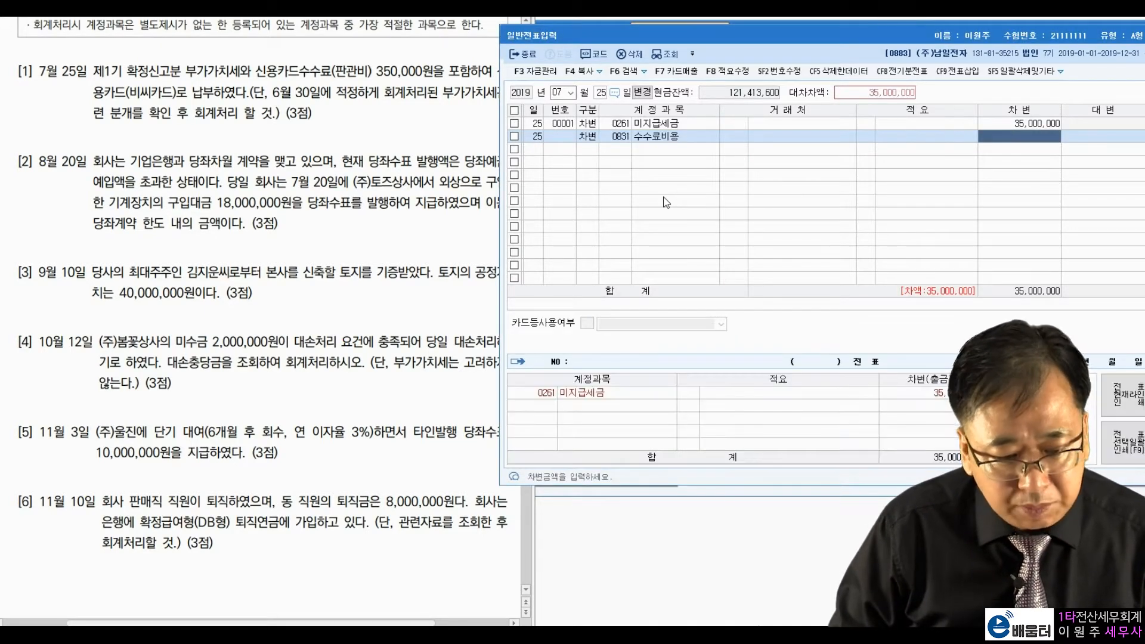
type("350000")
key("Return")
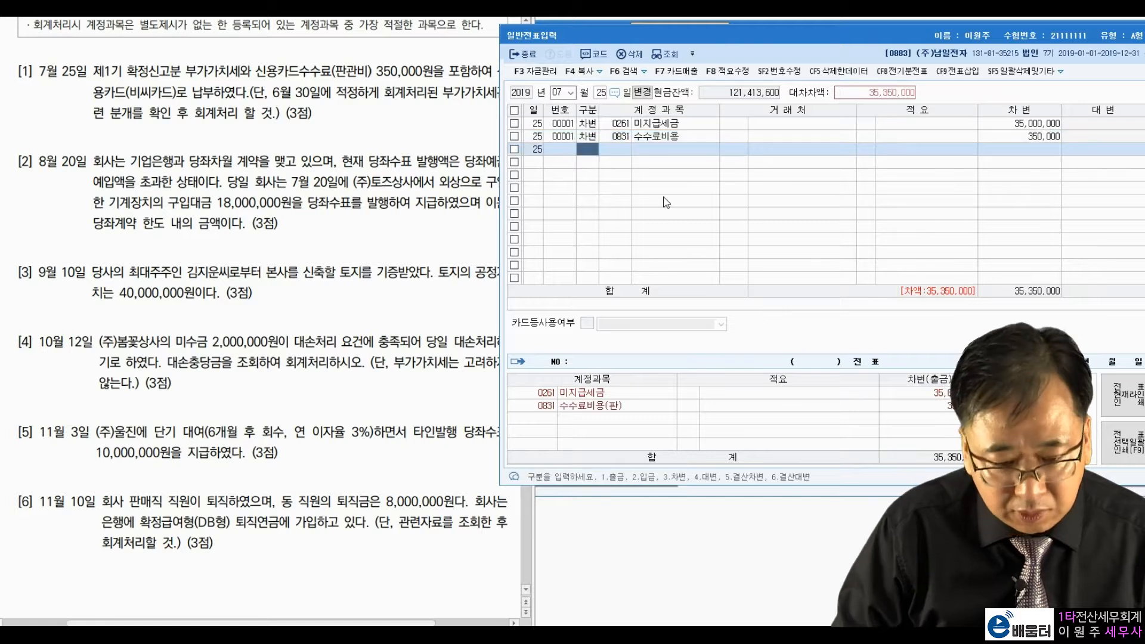
Step: Credit 0253 미지급금 35,350,000 to vendor 99601 비씨카드
type("4")
key("Return")
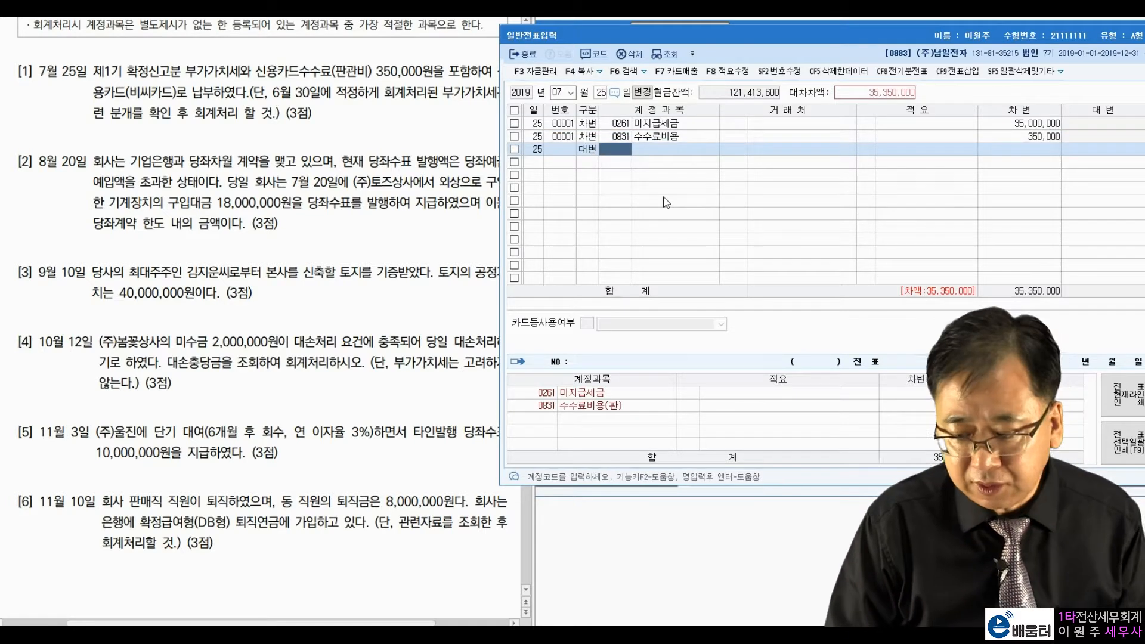
type("미지급")
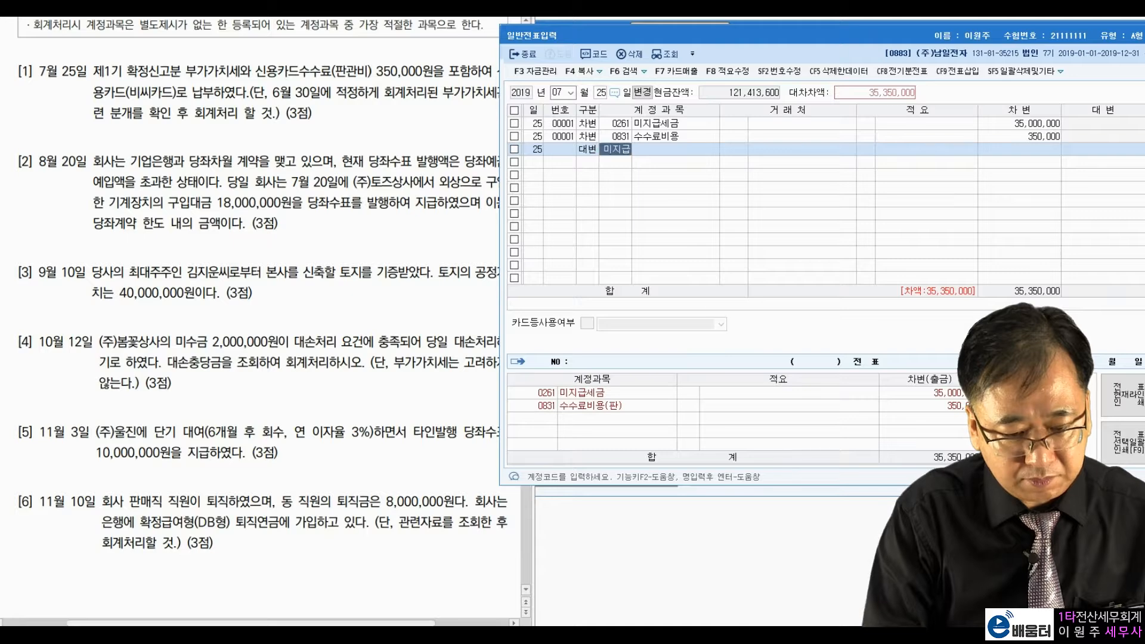
key("Return")
key("Return")
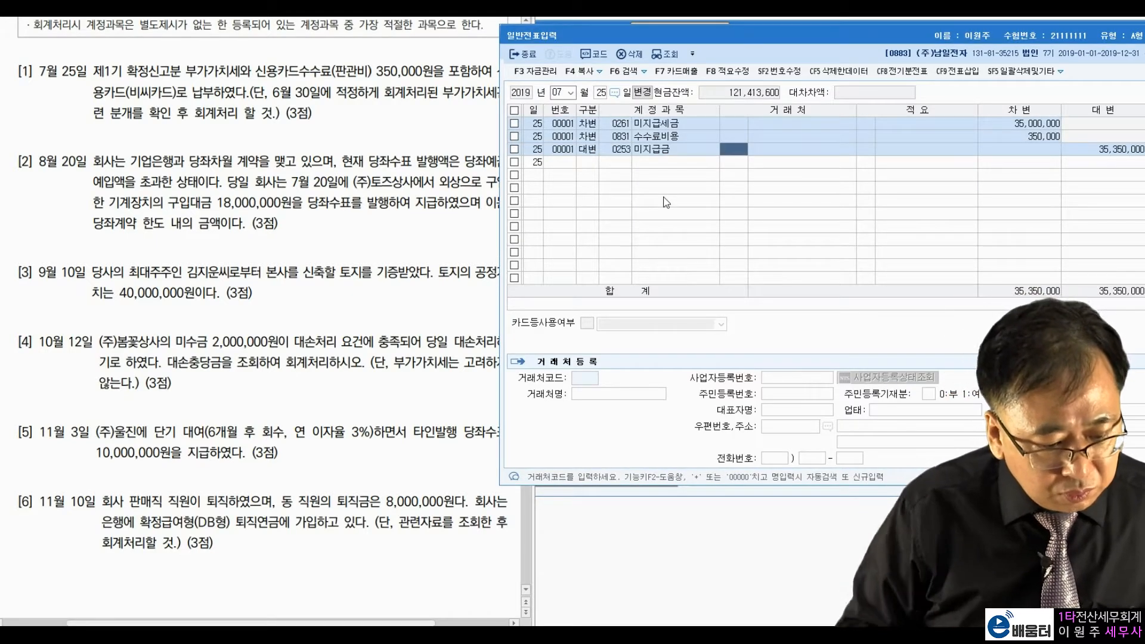
type("비씨")
key("Return")
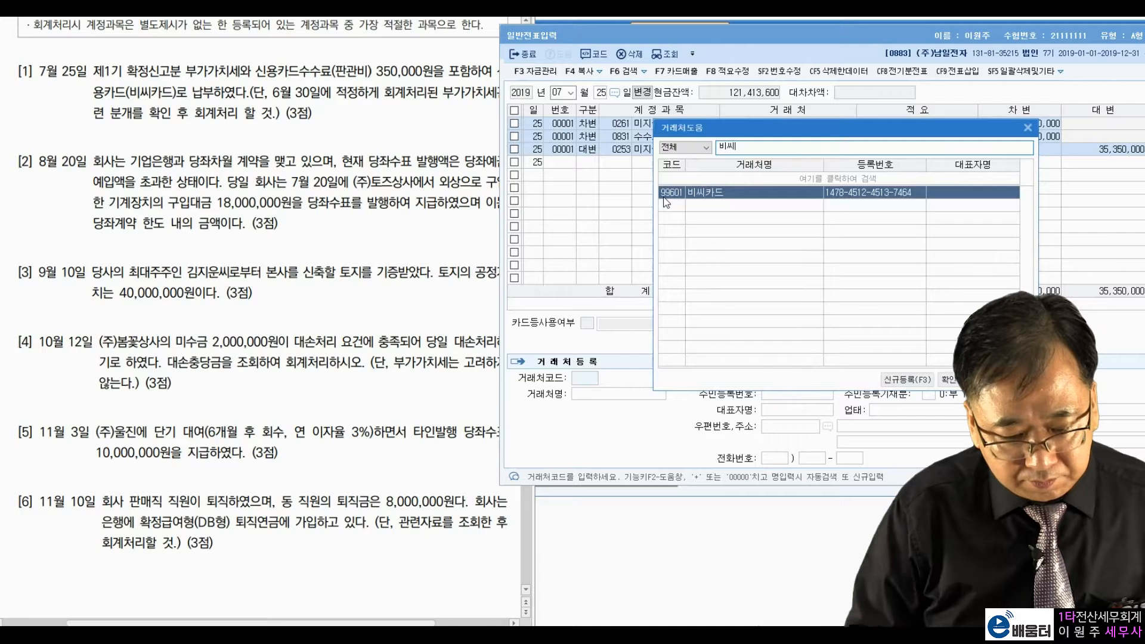
key("Return")
key("Return")
key("Return")
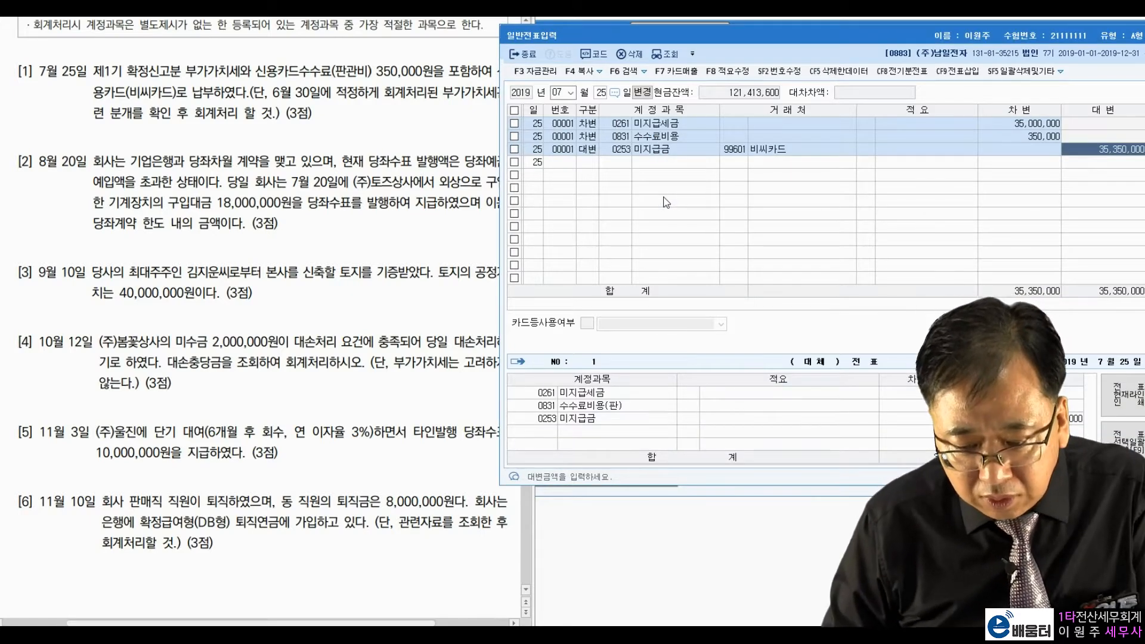
key("Return")
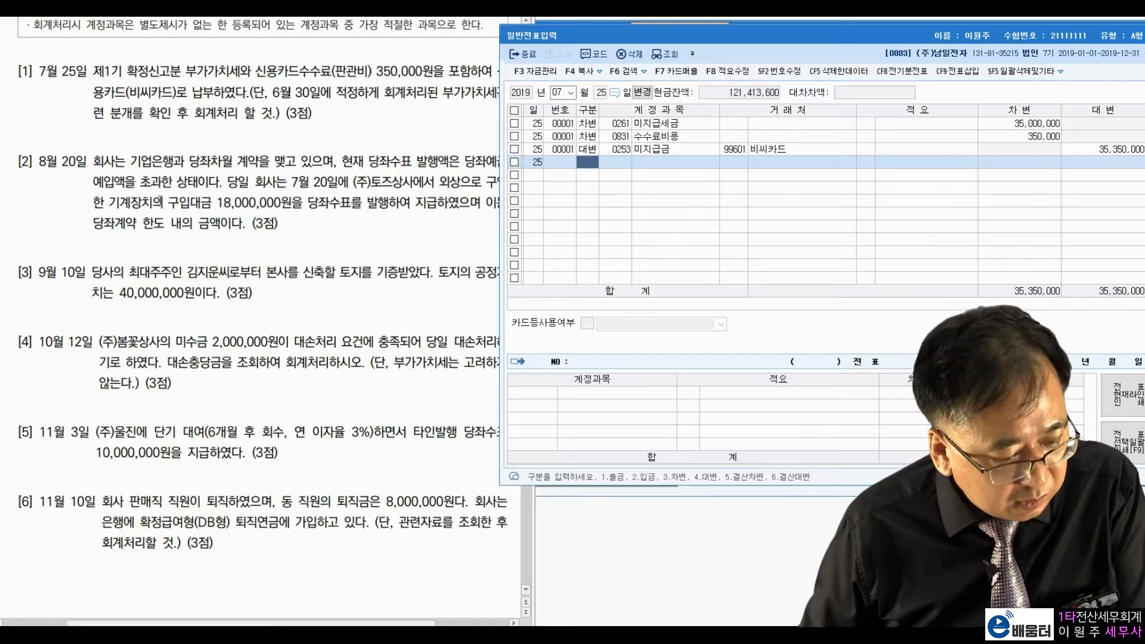
Step: Switch the voucher date to August 20
left_click(559, 92)
type("8")
key("Return")
type("20")
key("Return")
Step: Highlight question [2]'s overdraft contract, checks-issued, deposit-excess and 7월 20일 phrases
left_click(114, 179)
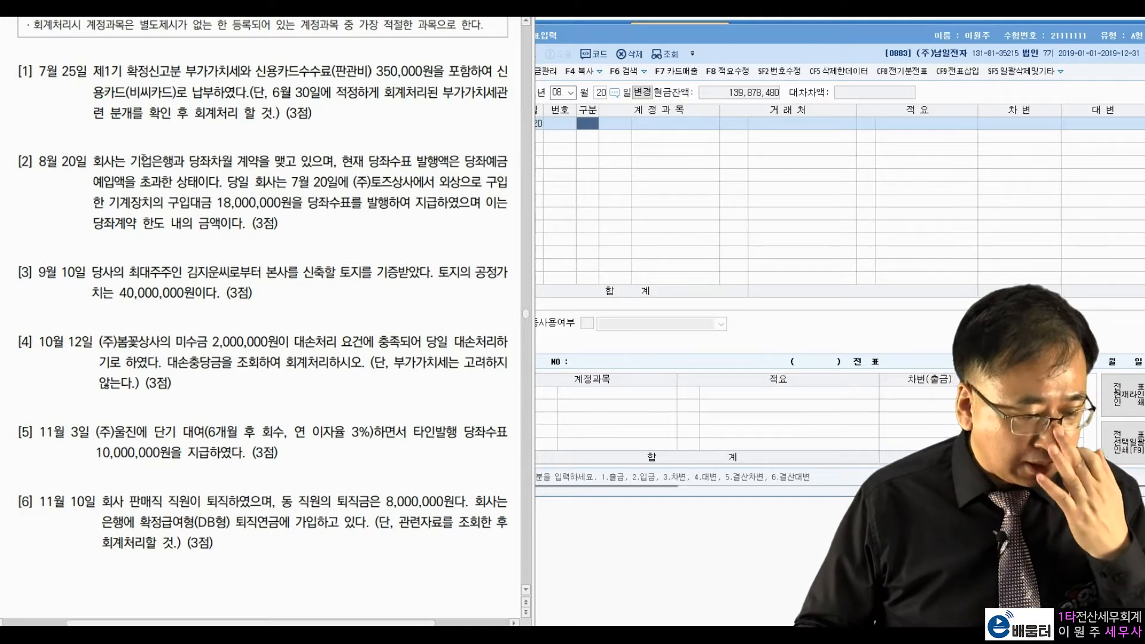
left_click_drag(192, 160, 325, 166)
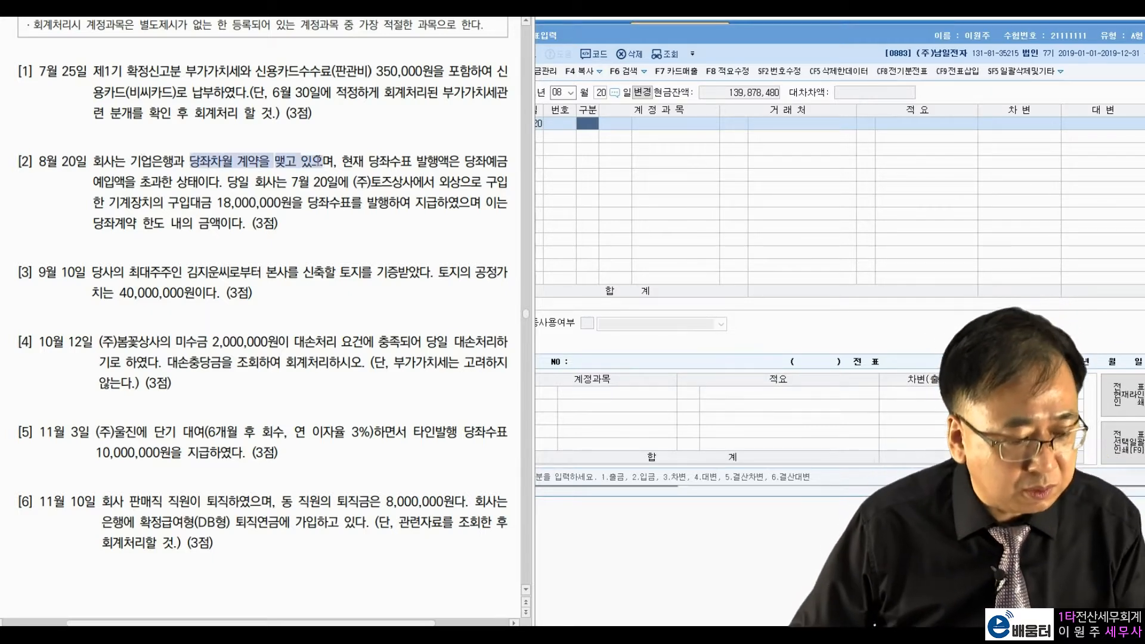
left_click(357, 163)
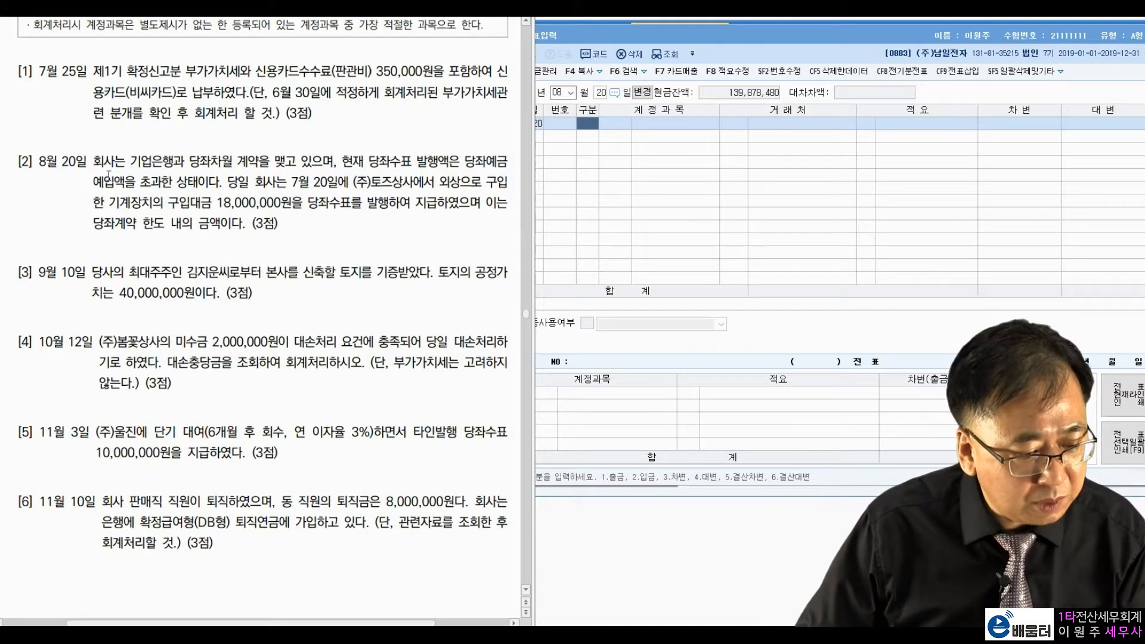
left_click_drag(369, 162, 465, 161)
left_click_drag(94, 182, 197, 182)
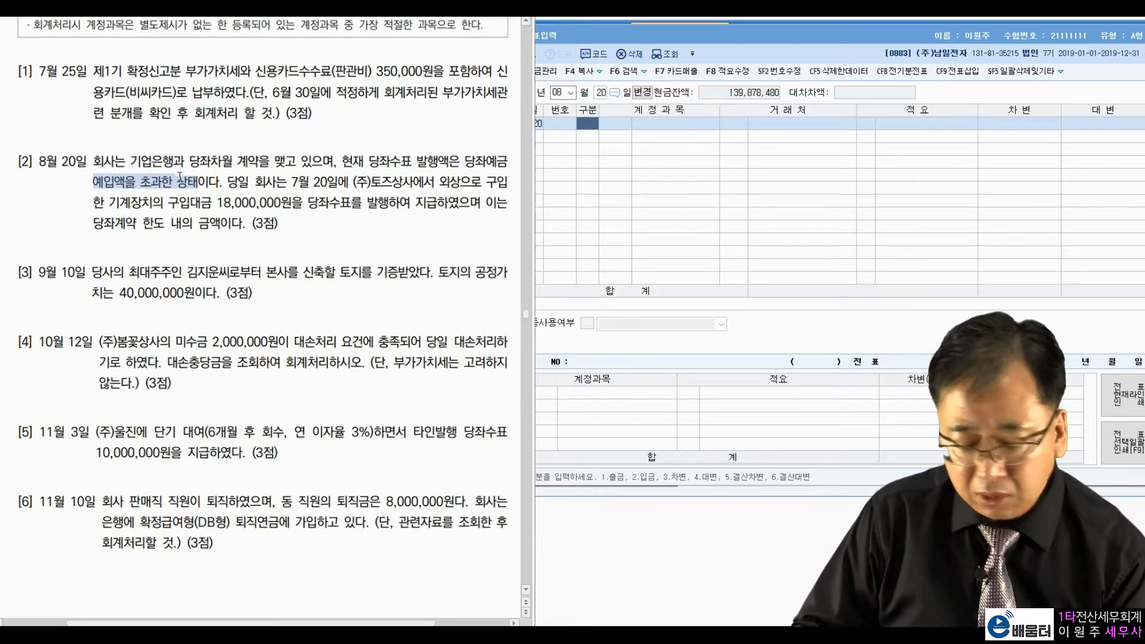
left_click(239, 184)
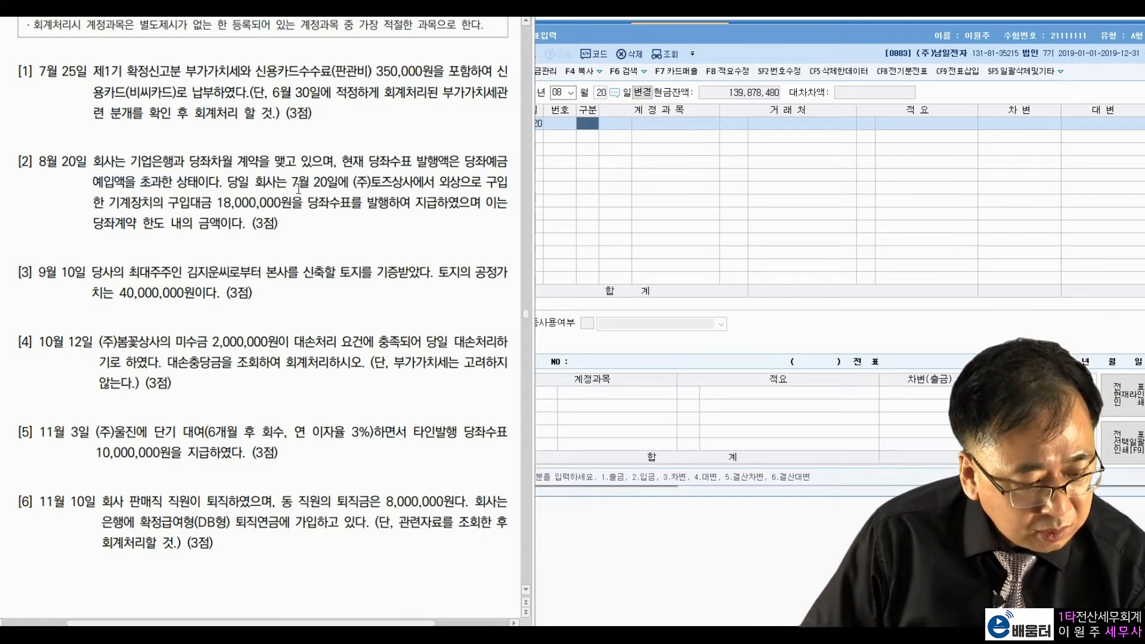
left_click_drag(293, 186, 338, 184)
left_click(372, 184)
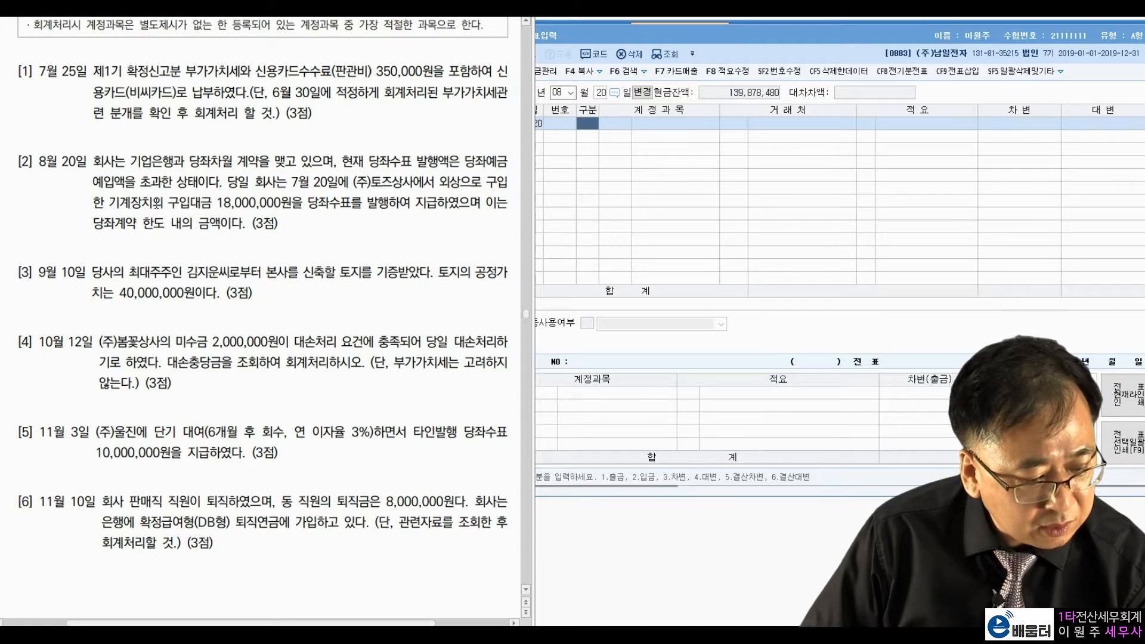
Step: Highlight the 18,000,000원 machinery price and overdraft-limit wording in question [2]
left_click_drag(218, 204, 283, 206)
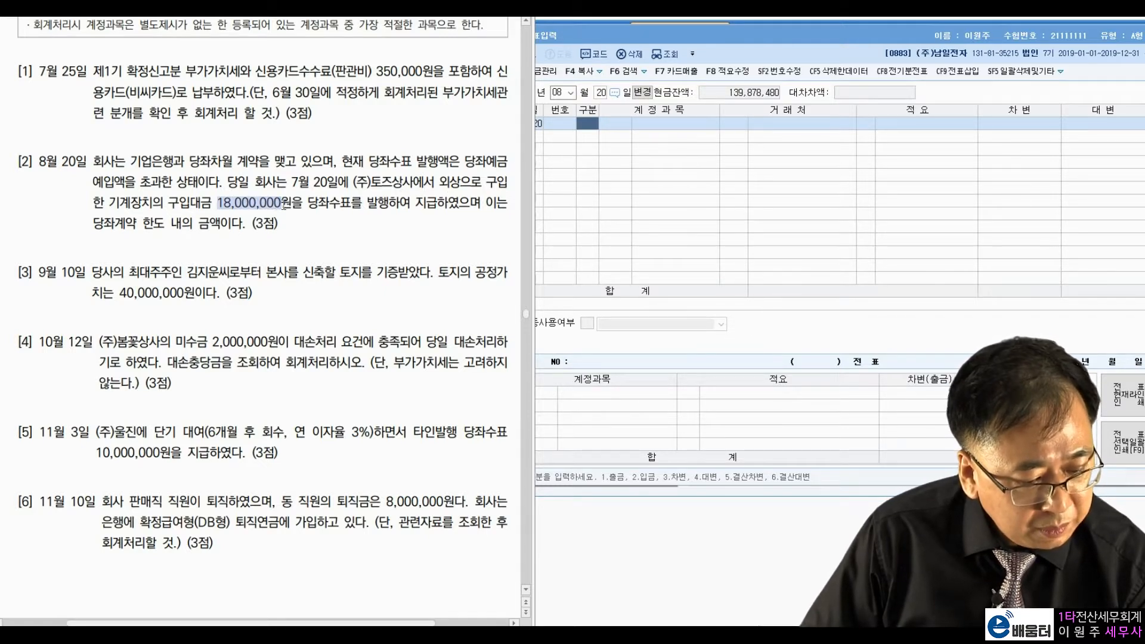
left_click(364, 203)
left_click_drag(439, 206, 471, 206)
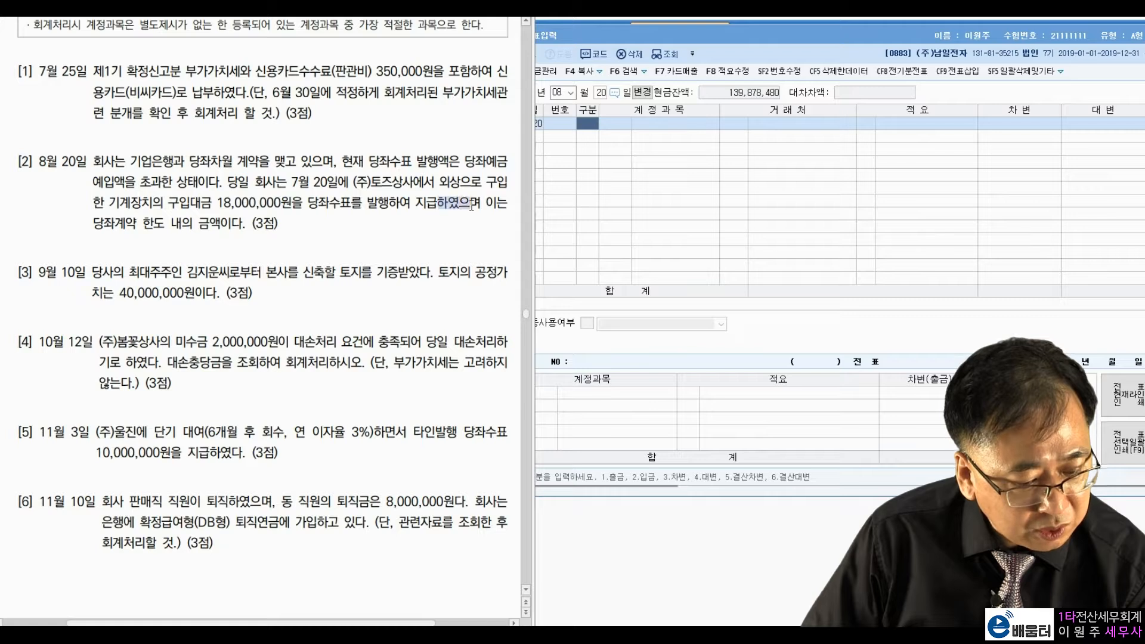
left_click_drag(102, 223, 203, 224)
left_click(309, 212)
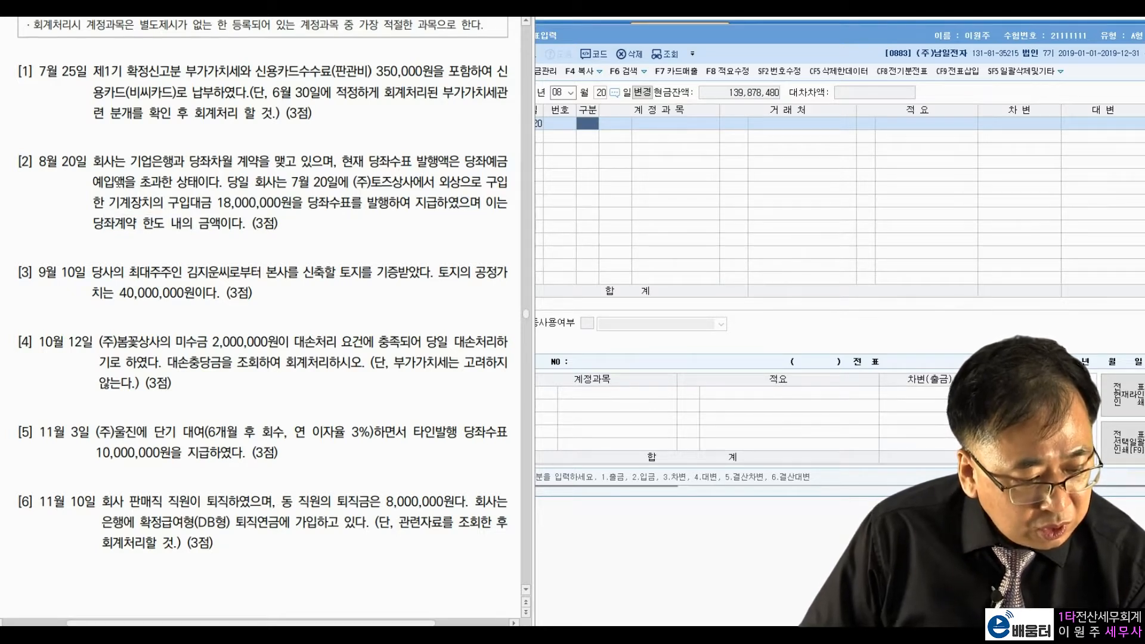
left_click_drag(110, 202, 293, 202)
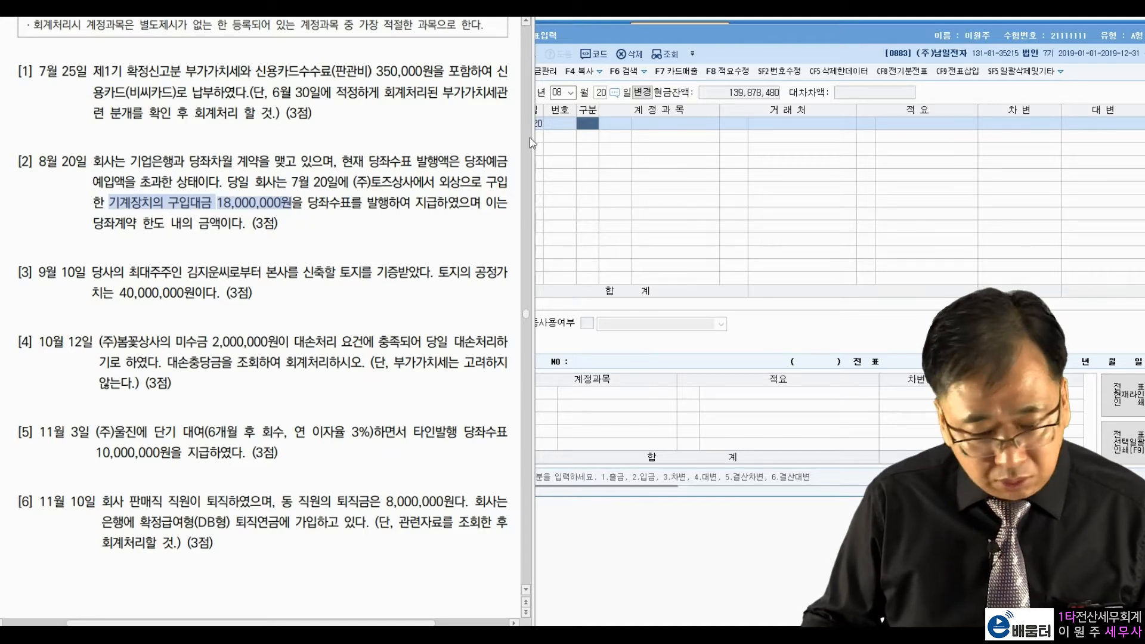
left_click(597, 123)
Step: Enter the debit line: 0253 미지급금, vendor (주)토즈상사, 18,000,000
type("3")
key("Return")
type("미지")
key("Return")
key("Return")
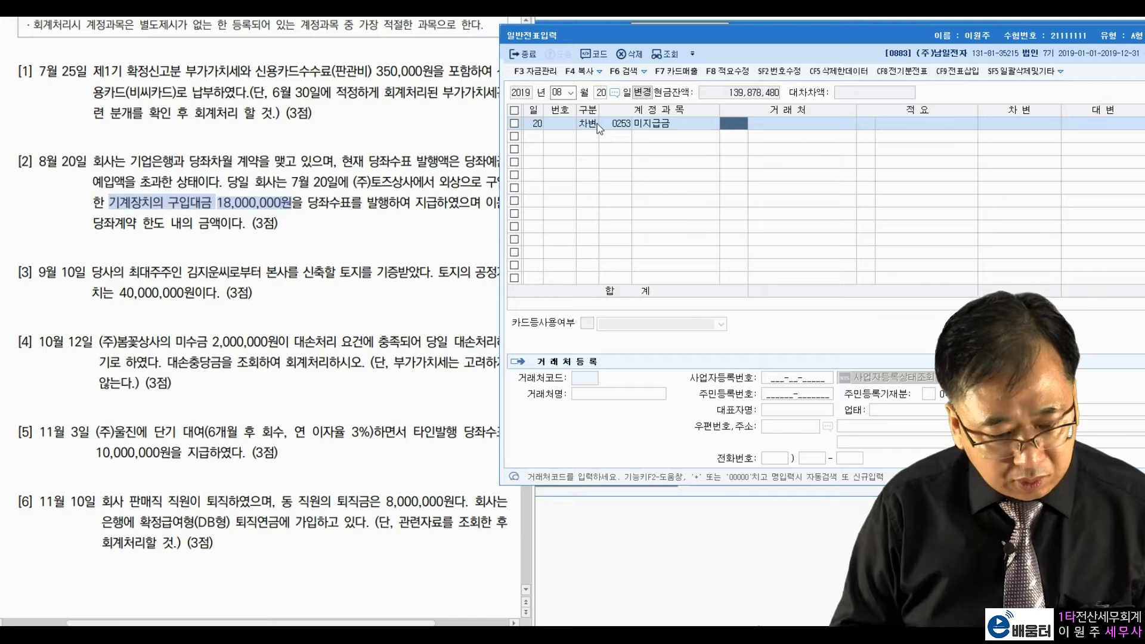
type("토즈")
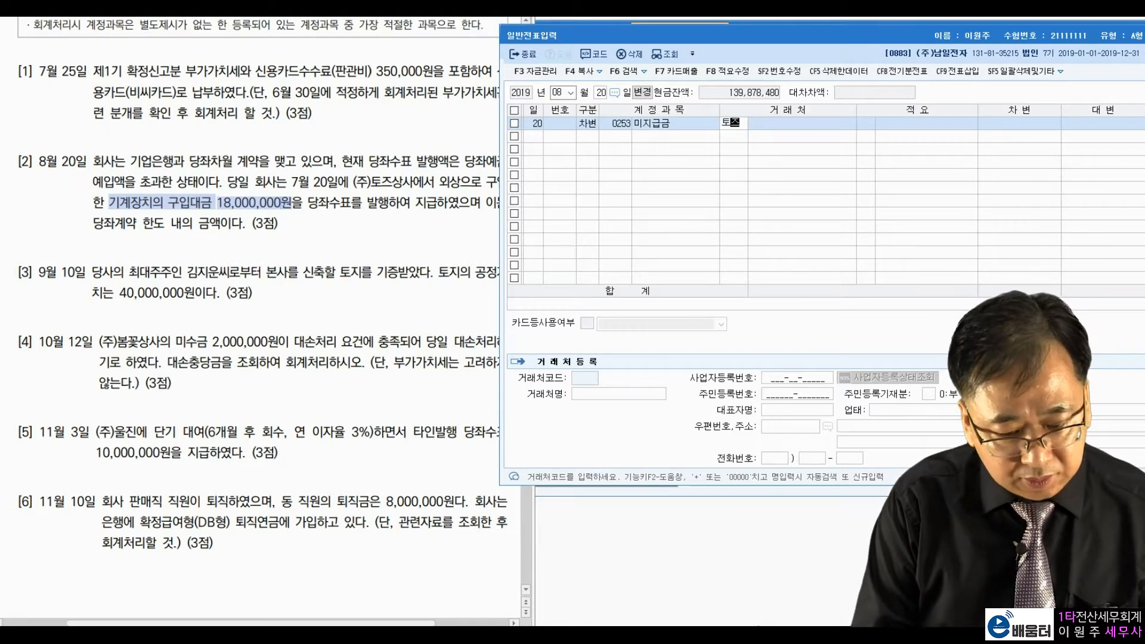
key("Return")
key("Return")
key("Return")
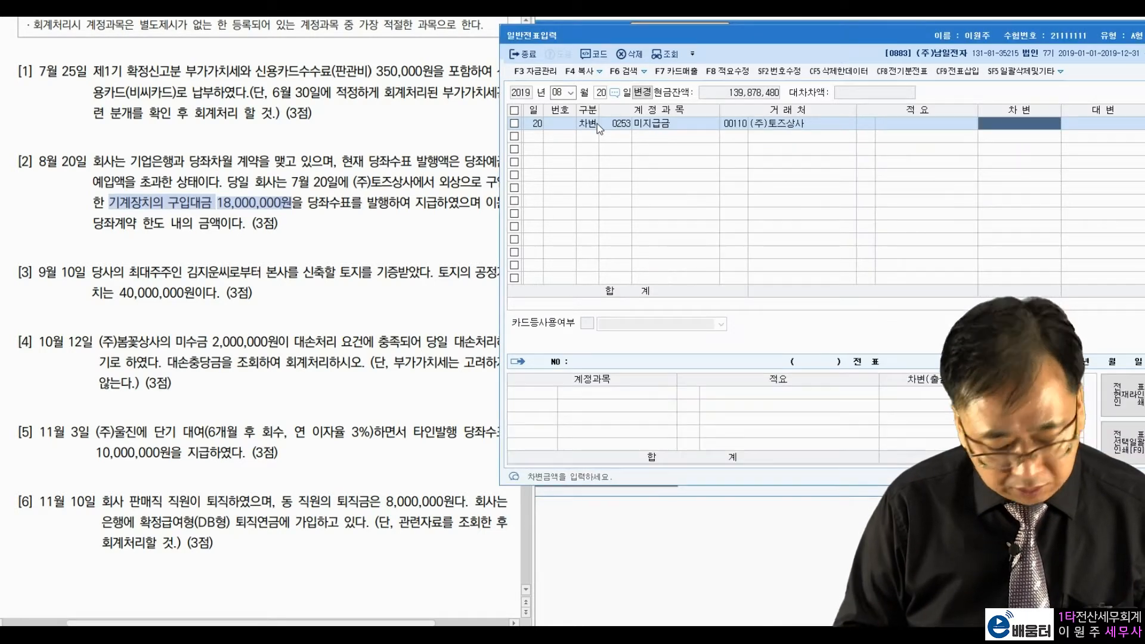
type("18000000")
key("Return")
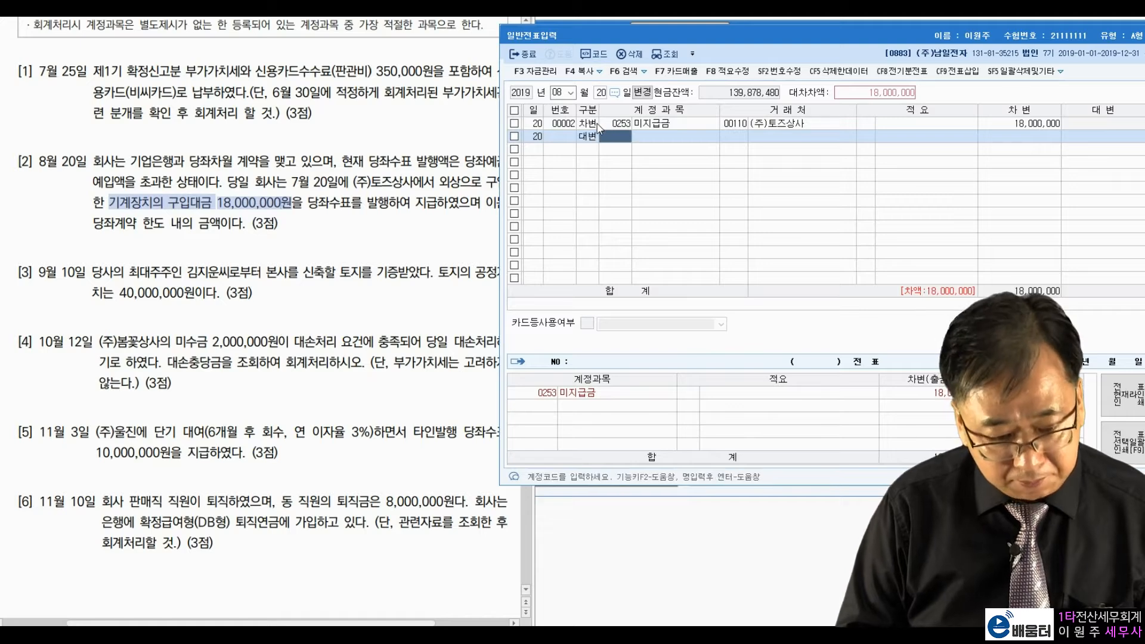
Step: Enter the credit line: 0260 단기차입금 to vendor 98002 기업은행
type("단기차")
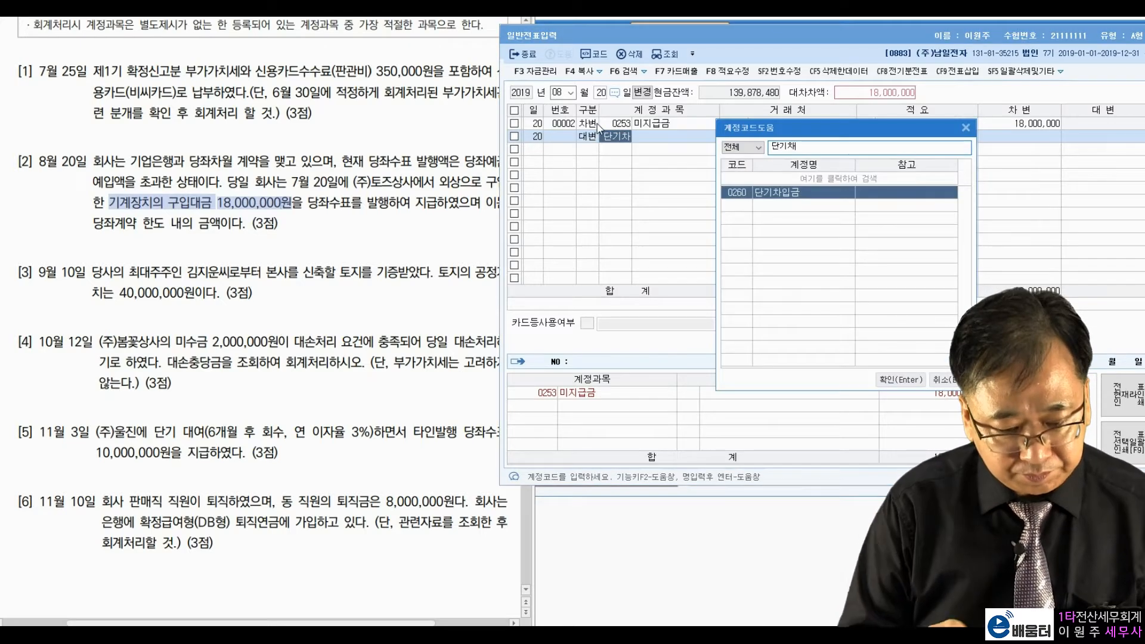
key("Return")
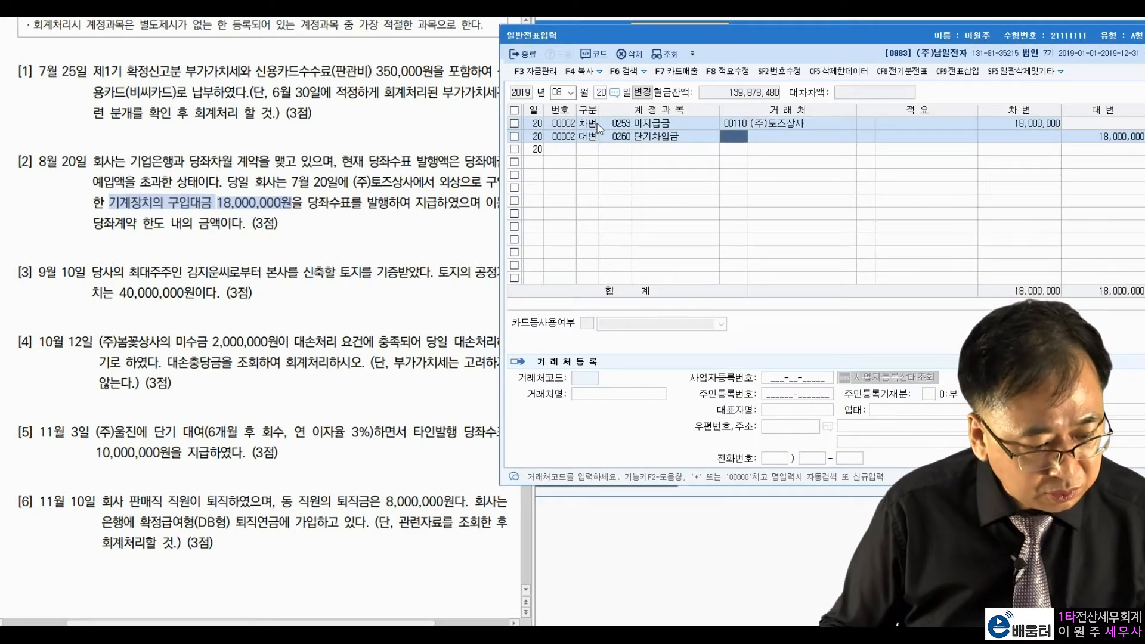
type("기업")
key("Return")
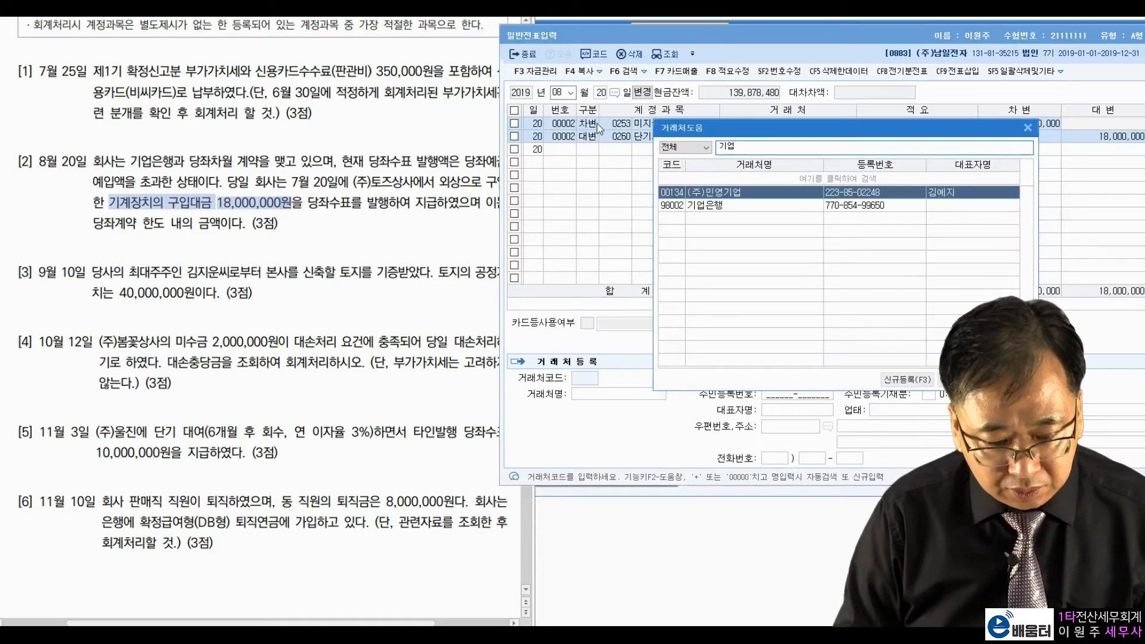
key("Down")
key("Return")
key("Return")
key("Return")
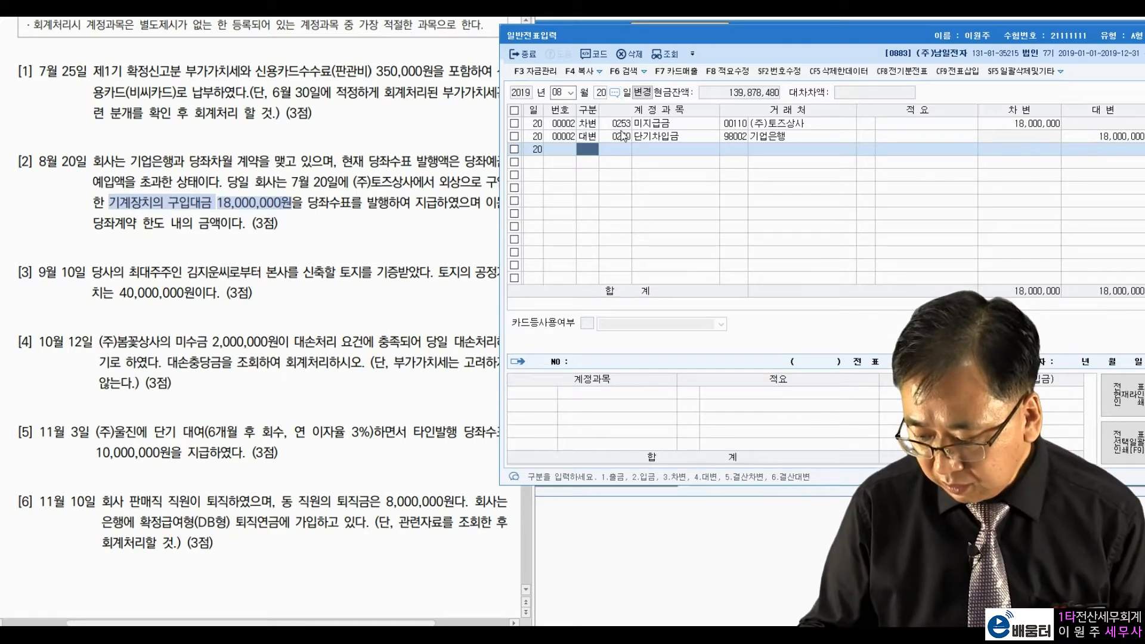
left_click(140, 270)
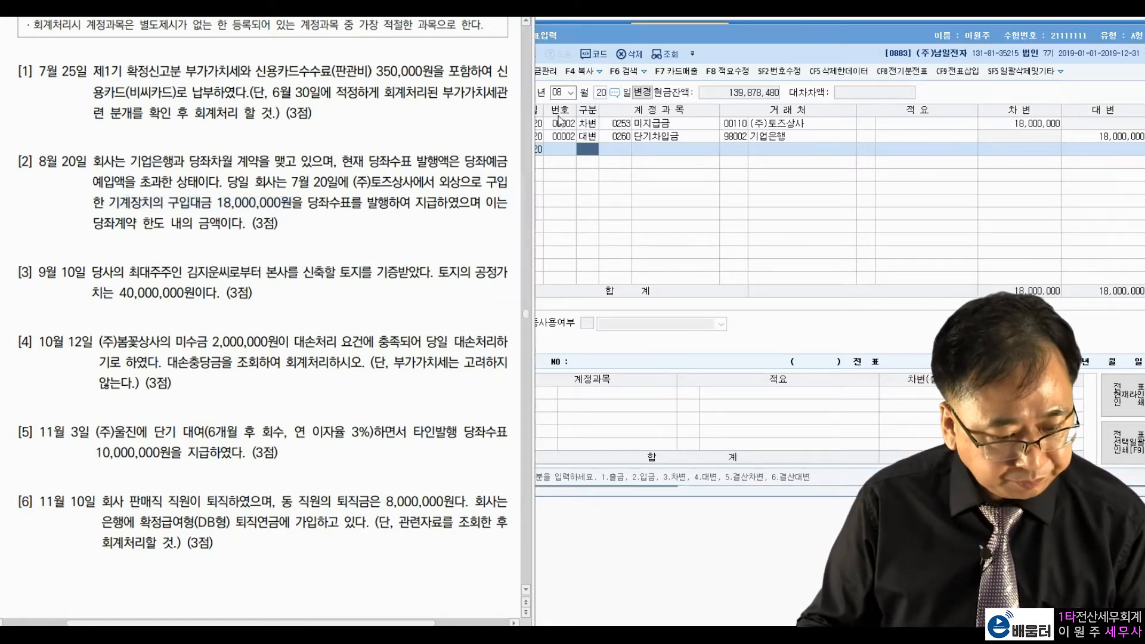
left_click(562, 93)
Step: Set the voucher date to September 10 and read the land-donation question
type("0910")
key("Return")
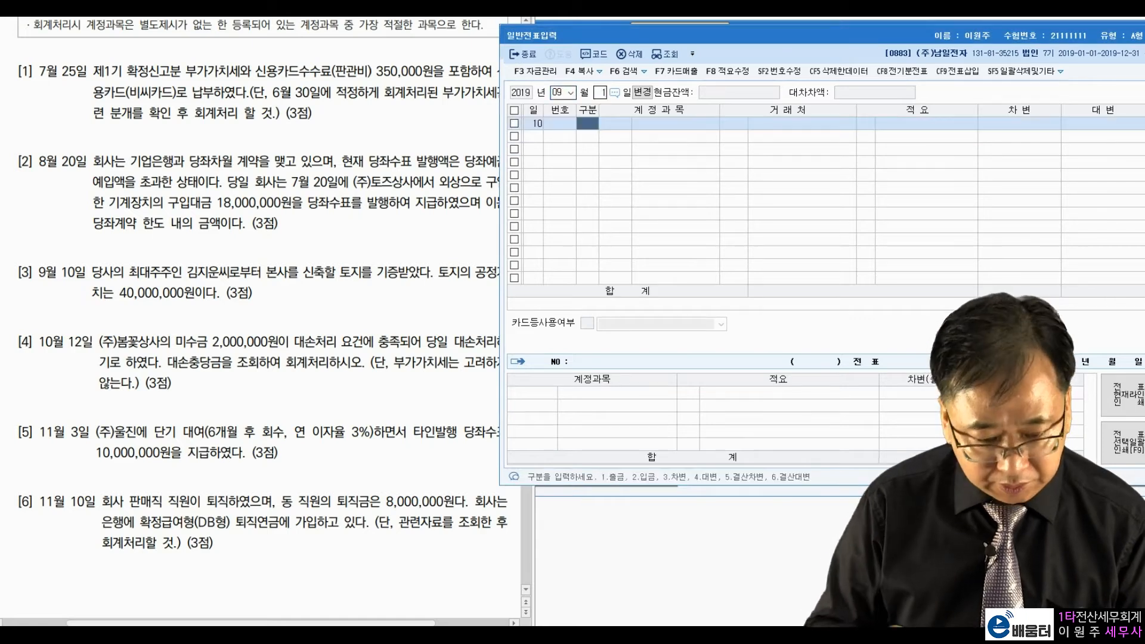
left_click(133, 268)
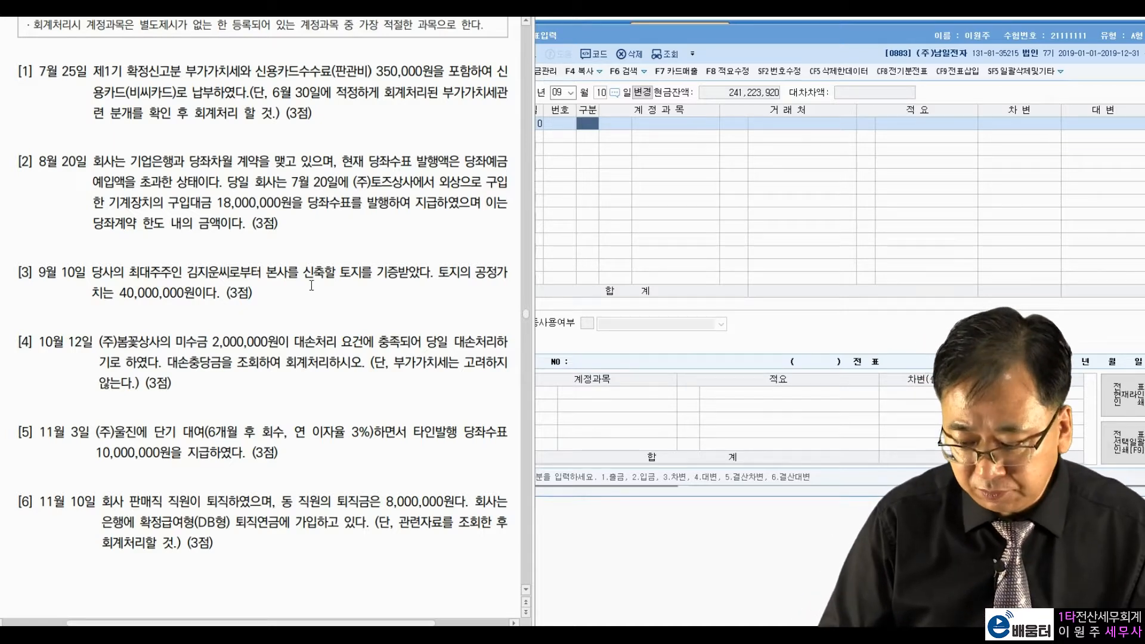
left_click(591, 124)
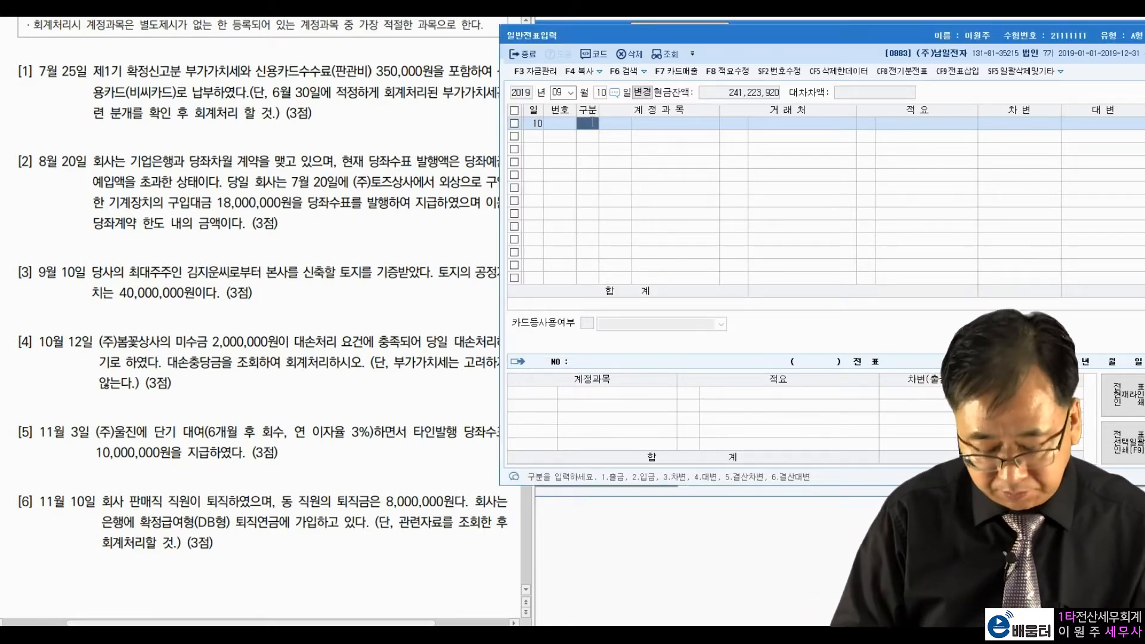
Step: Debit 0201 토지 40,000,000 and credit 0917 자산수증이익 for the same amount
type("3토지")
key("Return")
key("Return")
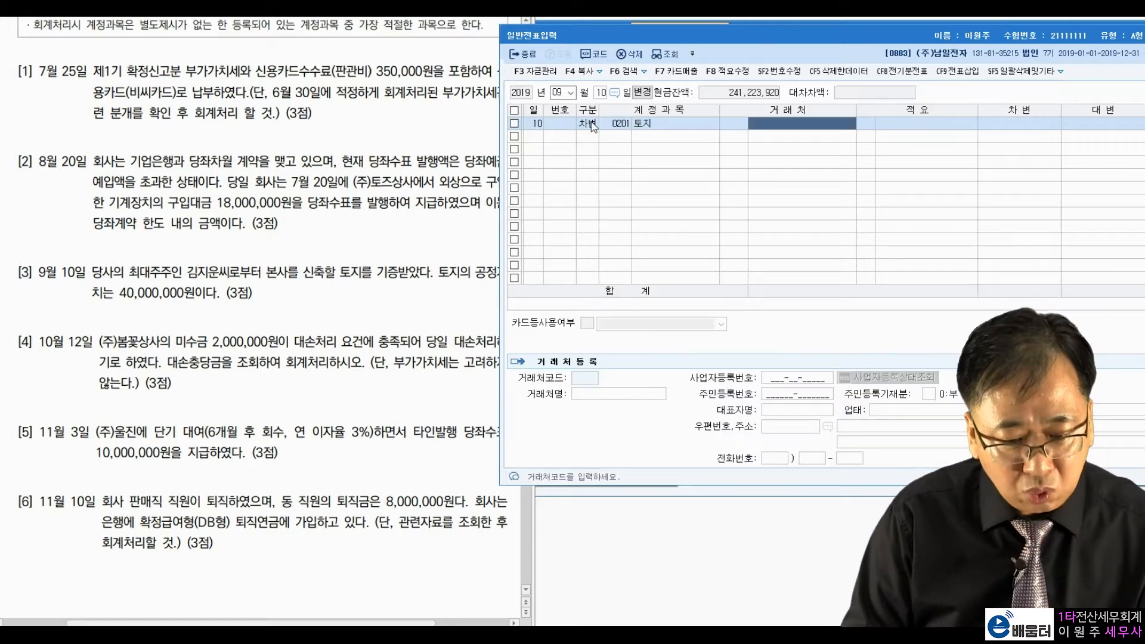
key("Return")
key("Return")
type("40000000")
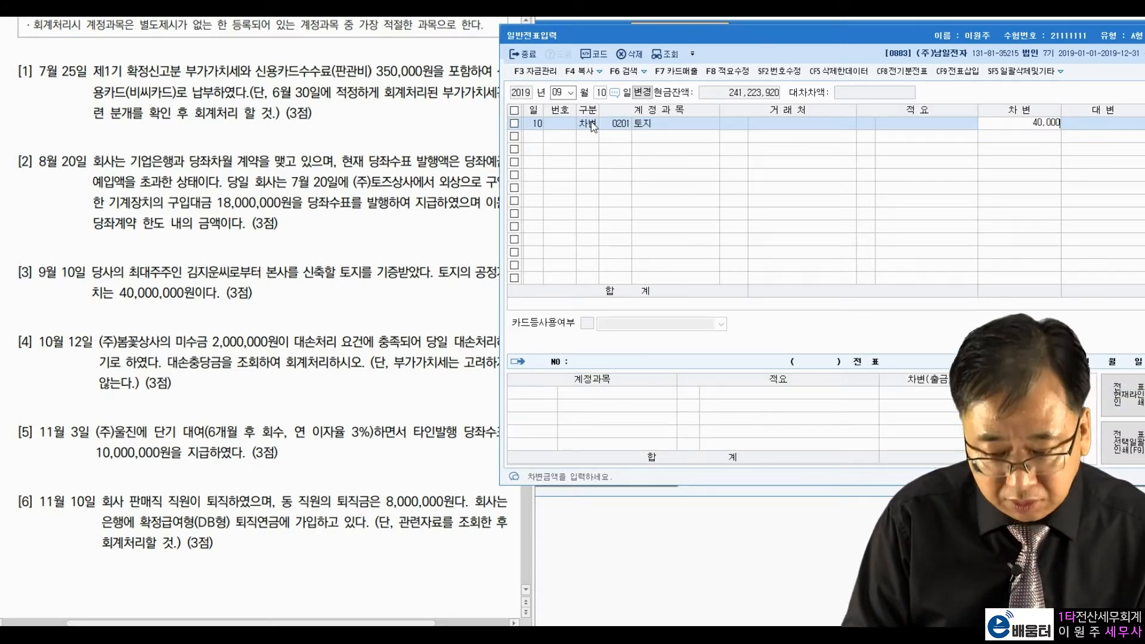
key("Return")
type("4")
type("자산수")
key("Return")
key("Return")
key("Return")
key("Return")
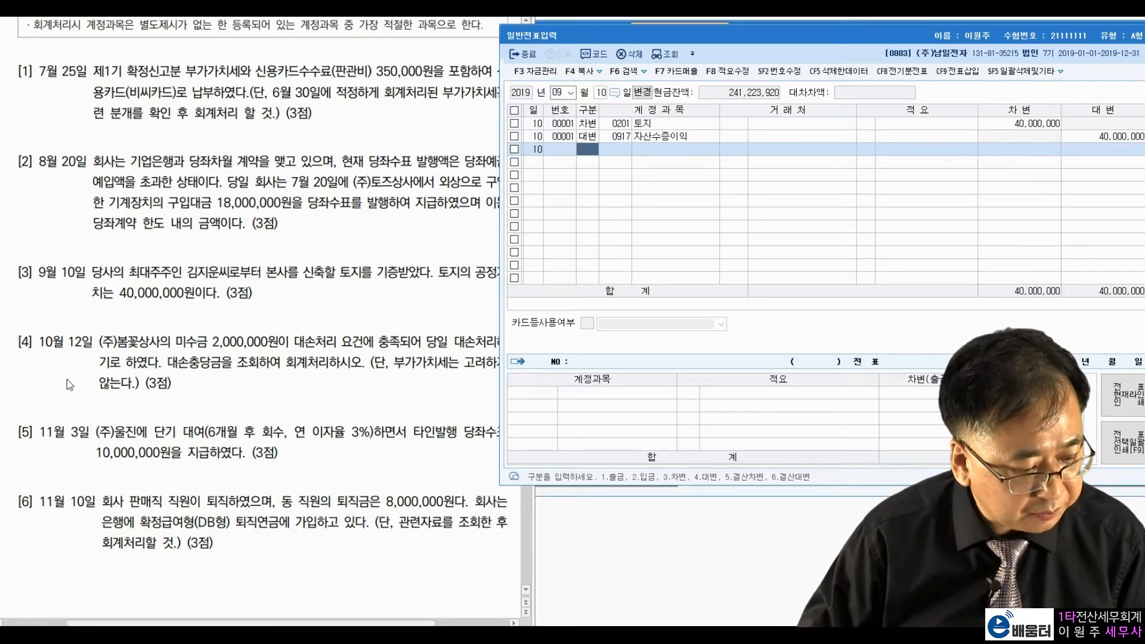
left_click(80, 355)
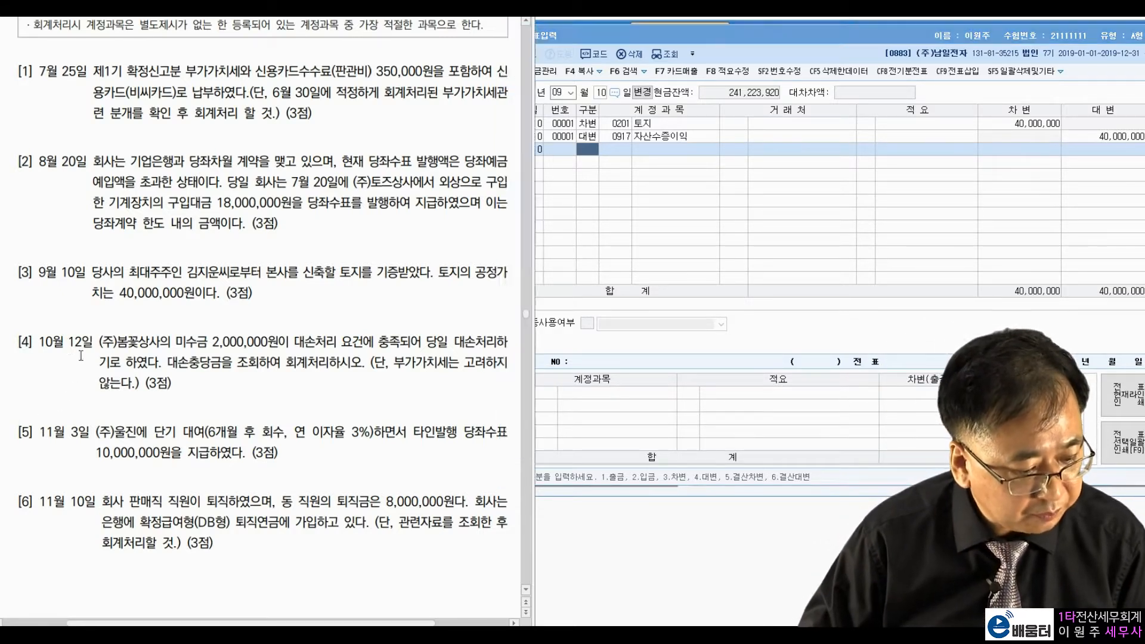
Step: Change the journal's voucher date to October 12
left_click(555, 94)
type("101")
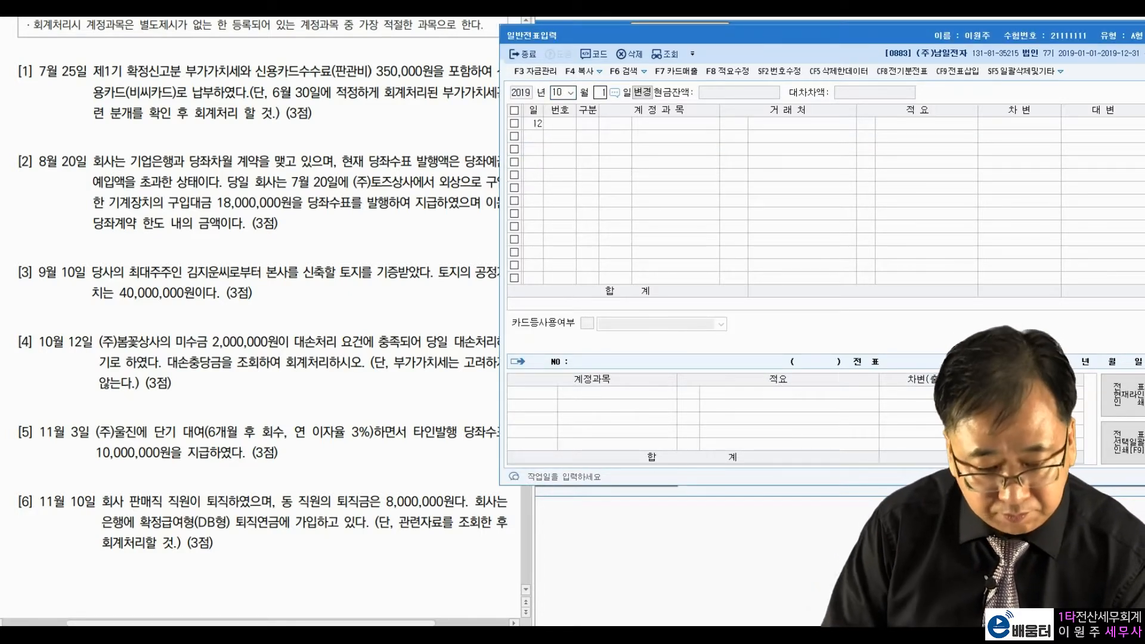
type("2")
key("Return")
Step: Read question [4]'s allowance-lookup instruction, then bring up the accounting main menu
left_click(145, 355)
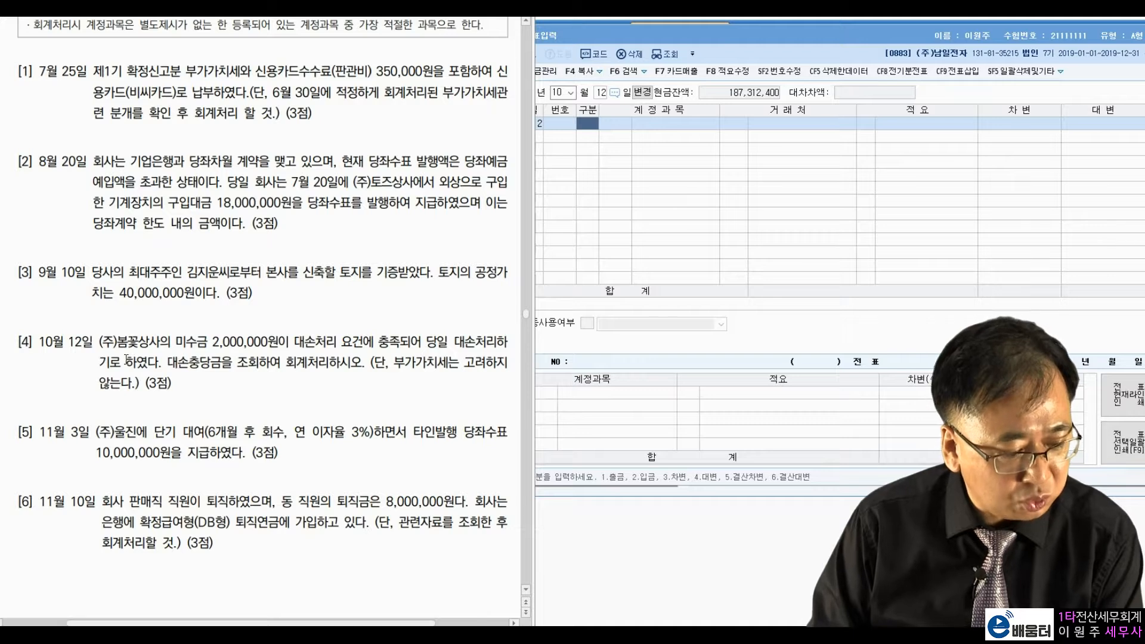
left_click_drag(168, 365, 317, 367)
left_click(349, 363)
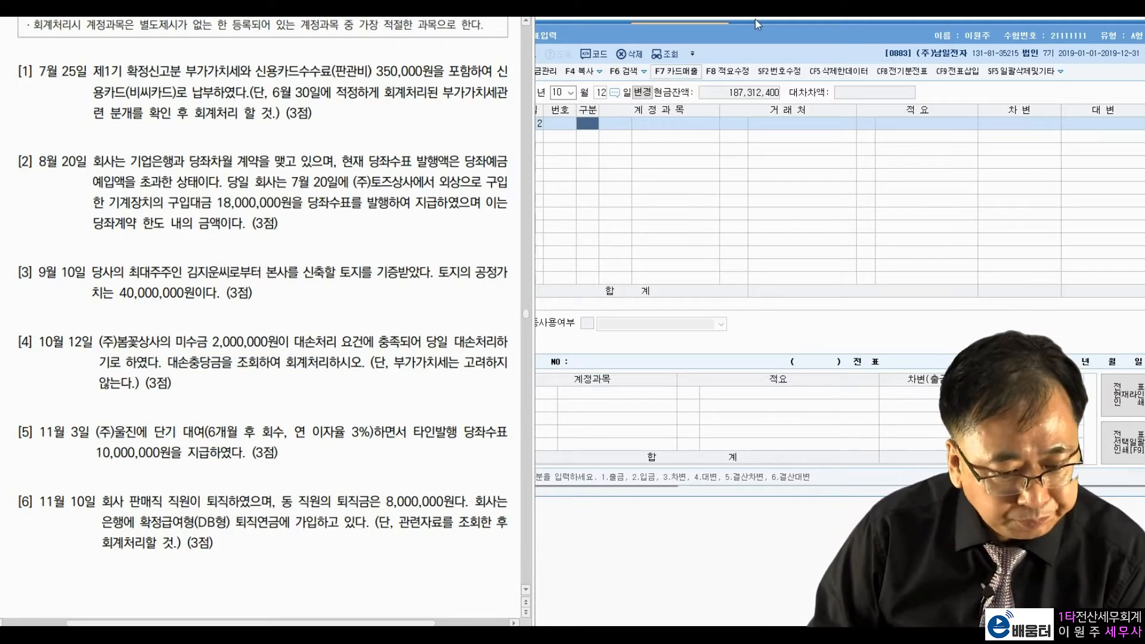
left_click_drag(752, 40, 758, 79)
left_click(777, 49)
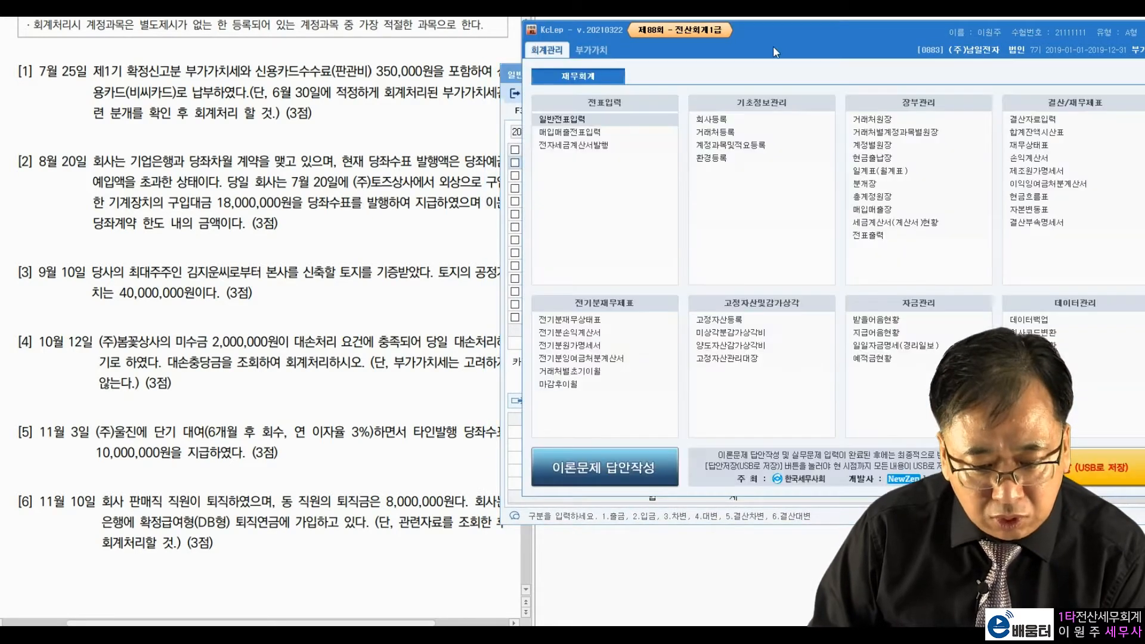
Step: Check the trial balance to October 31: 미수금 97,500,000 with 대손충당금 800,000
left_click(1047, 132)
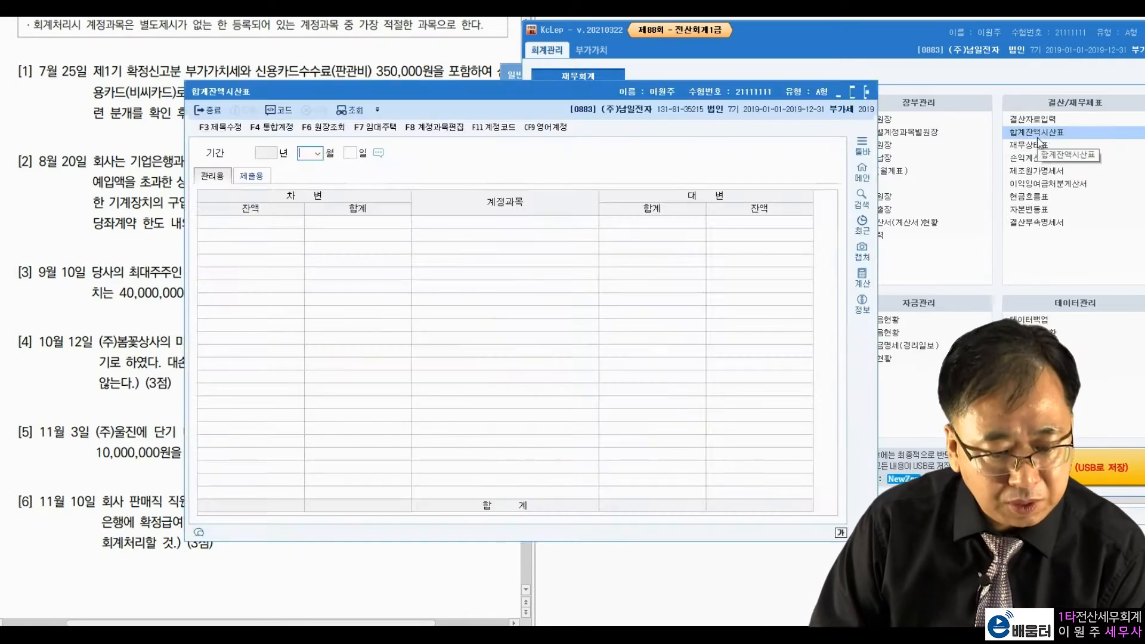
left_click_drag(637, 79, 878, 41)
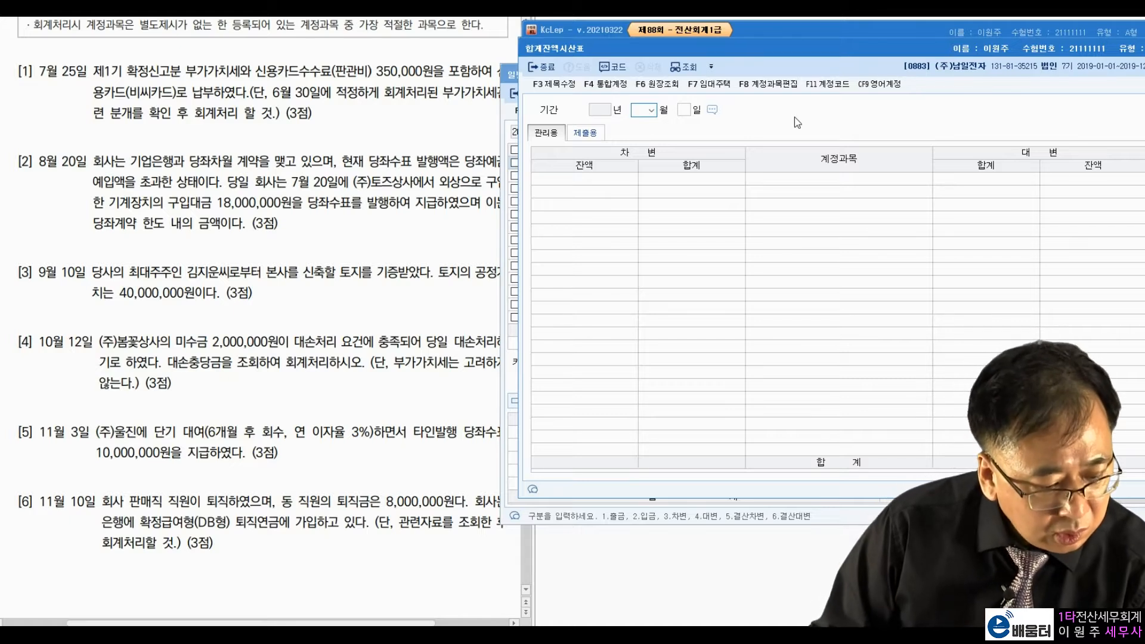
type("110")
key("Return")
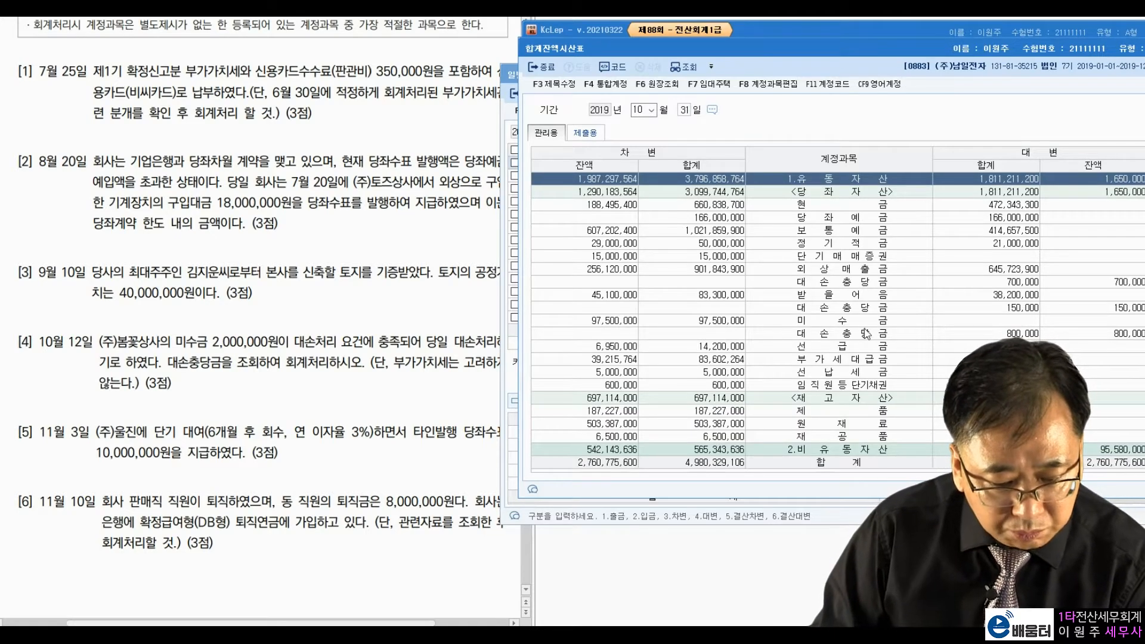
left_click(847, 321)
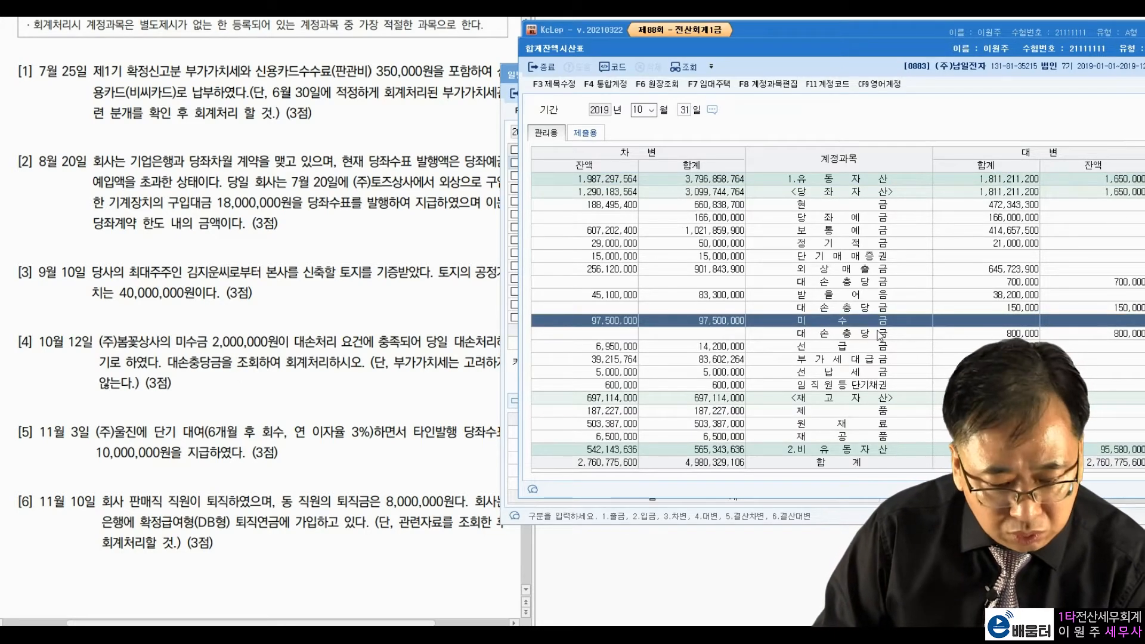
left_click(1091, 335)
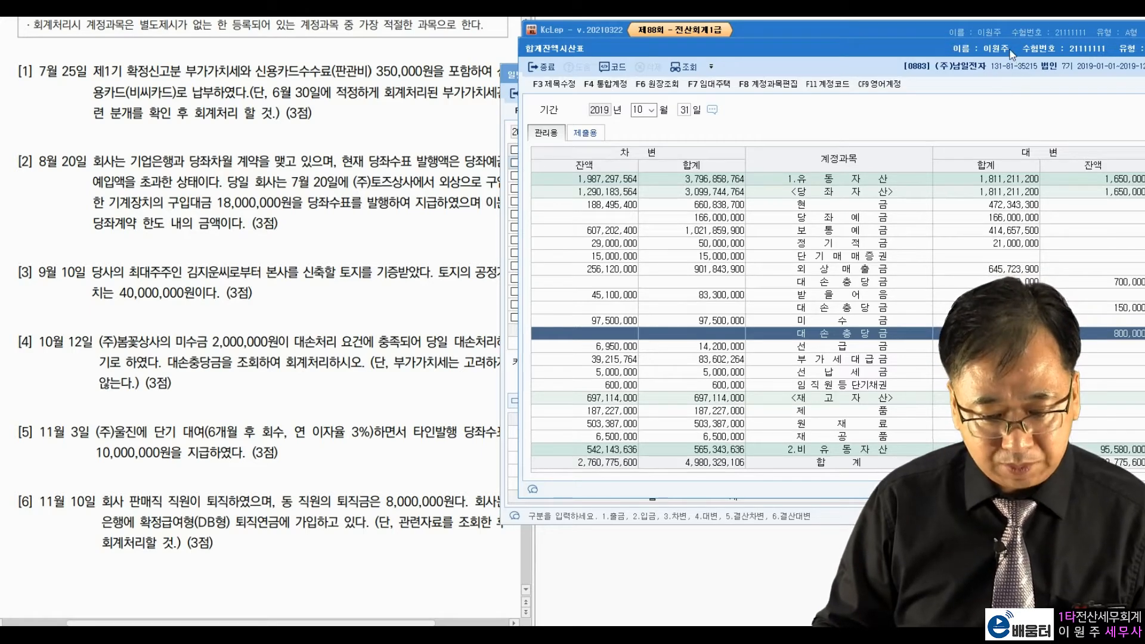
key("Escape")
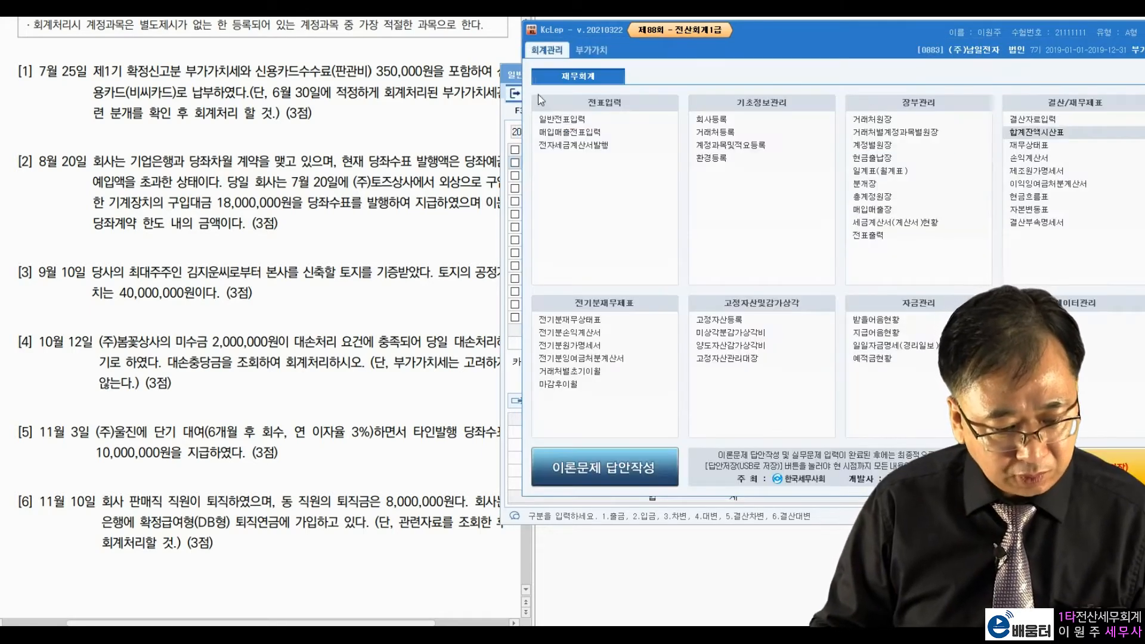
left_click(512, 83)
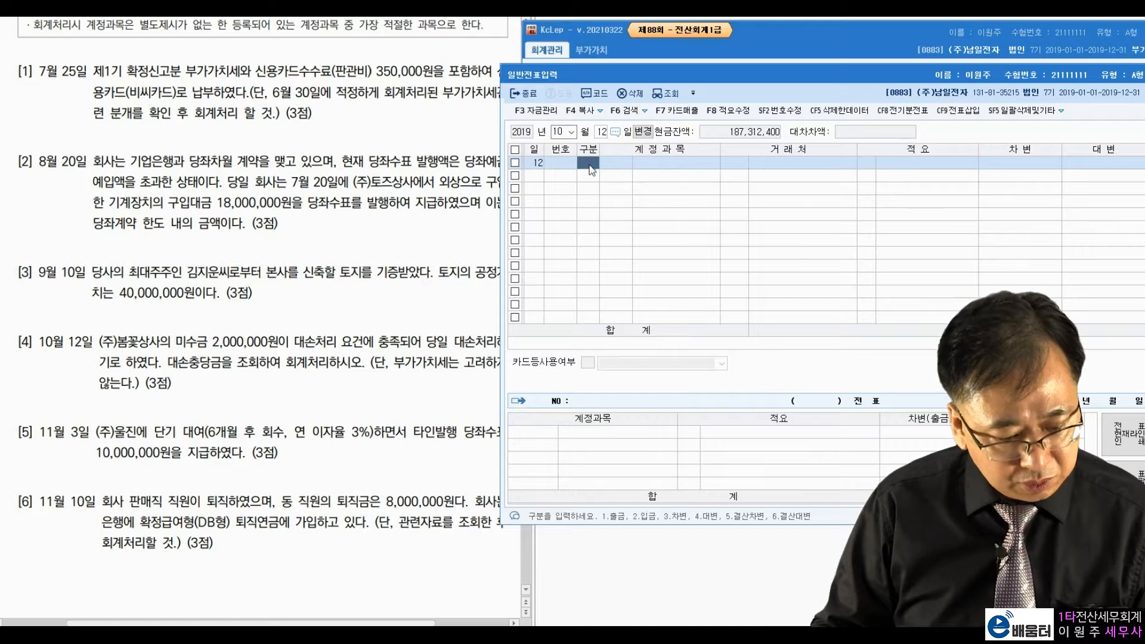
Step: Debit 0121 대손충당금 800,000 on the October 12 voucher
type("3")
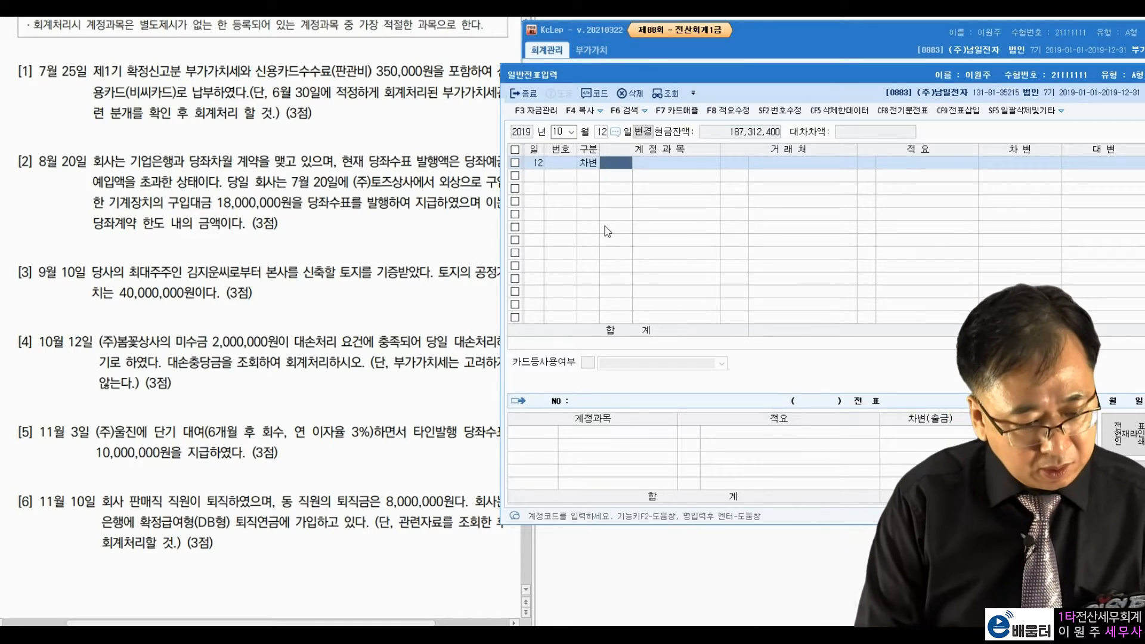
type("대손충")
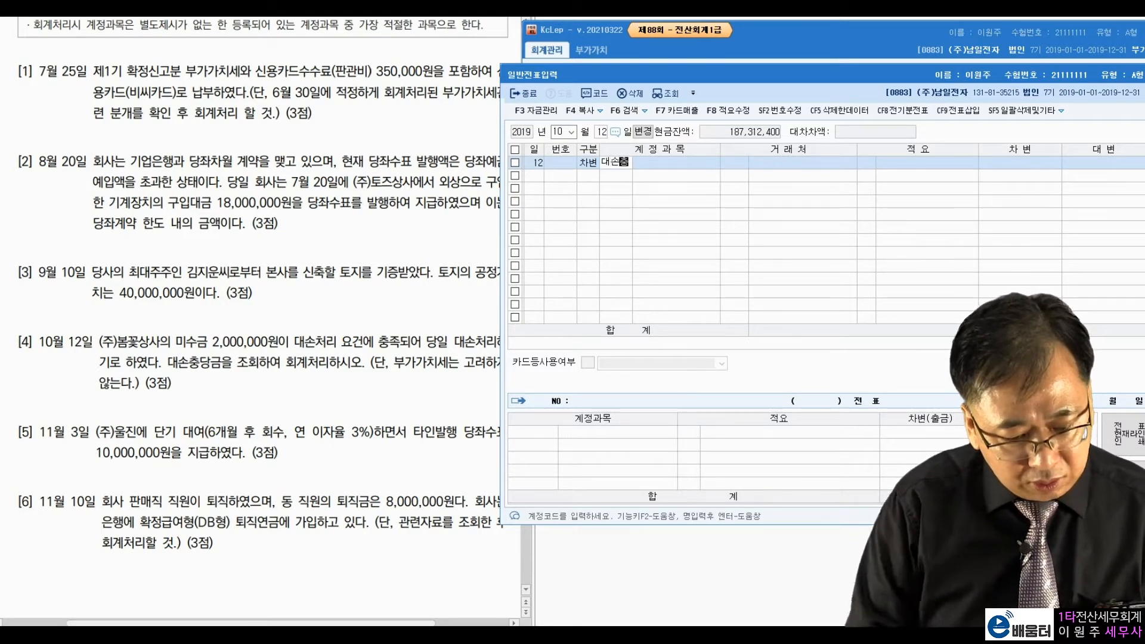
key("Return")
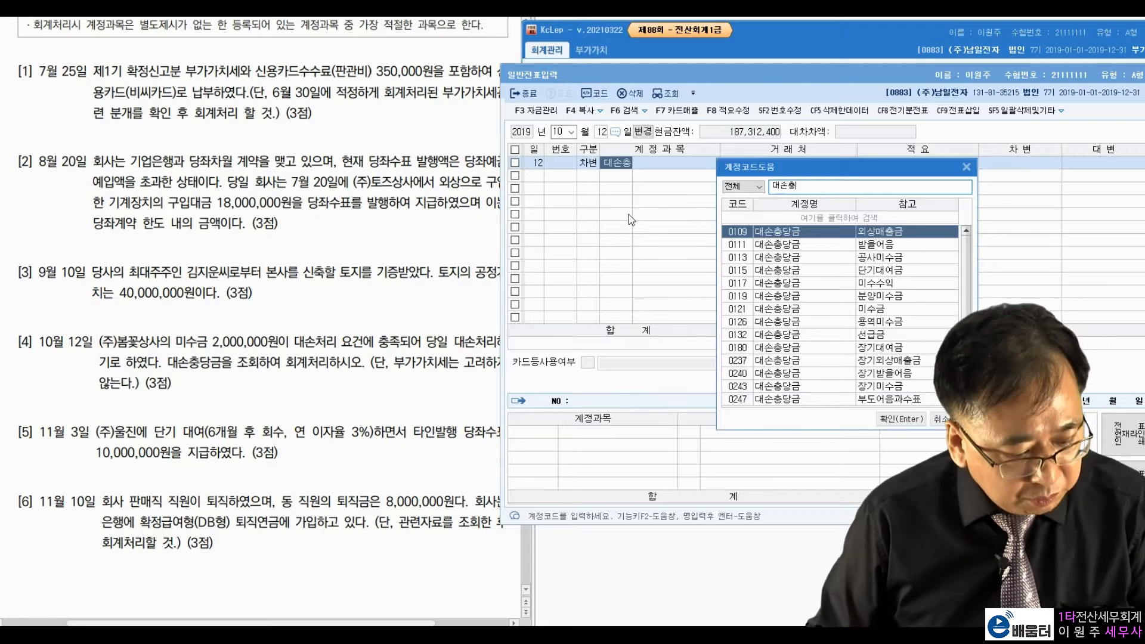
left_click(884, 311)
key("Return")
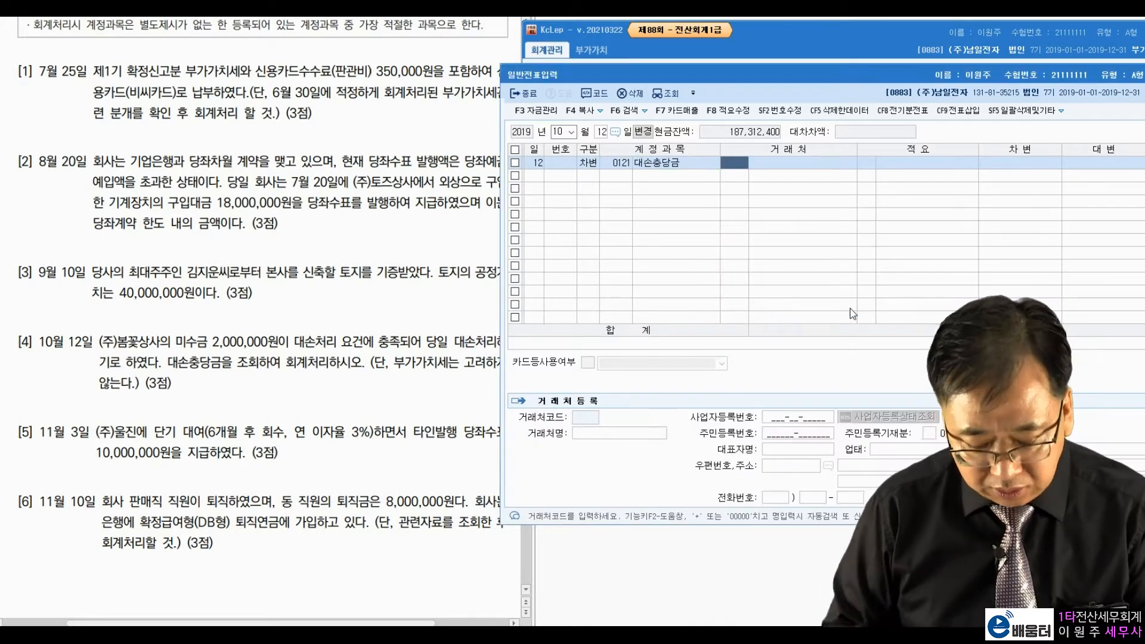
key("Return")
key("Return")
type("80")
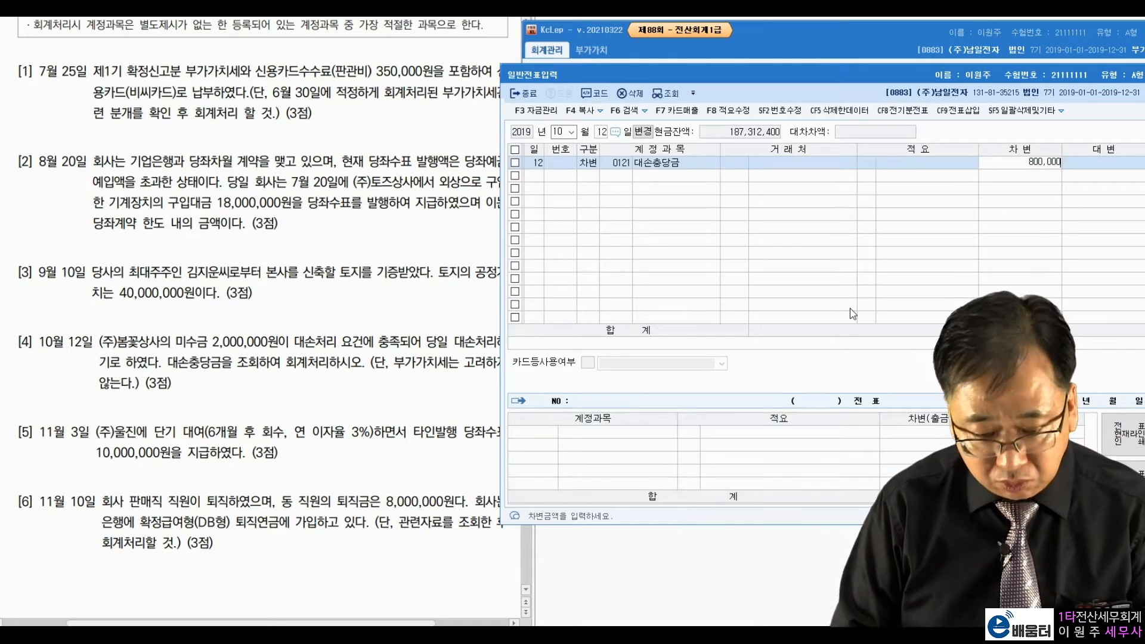
type("0,000")
key("Return")
Step: Debit 0954 기타의대손상각비 1,200,000 and start the 미수금 credit, looking up vendor 봄꽃상사
type("기타의")
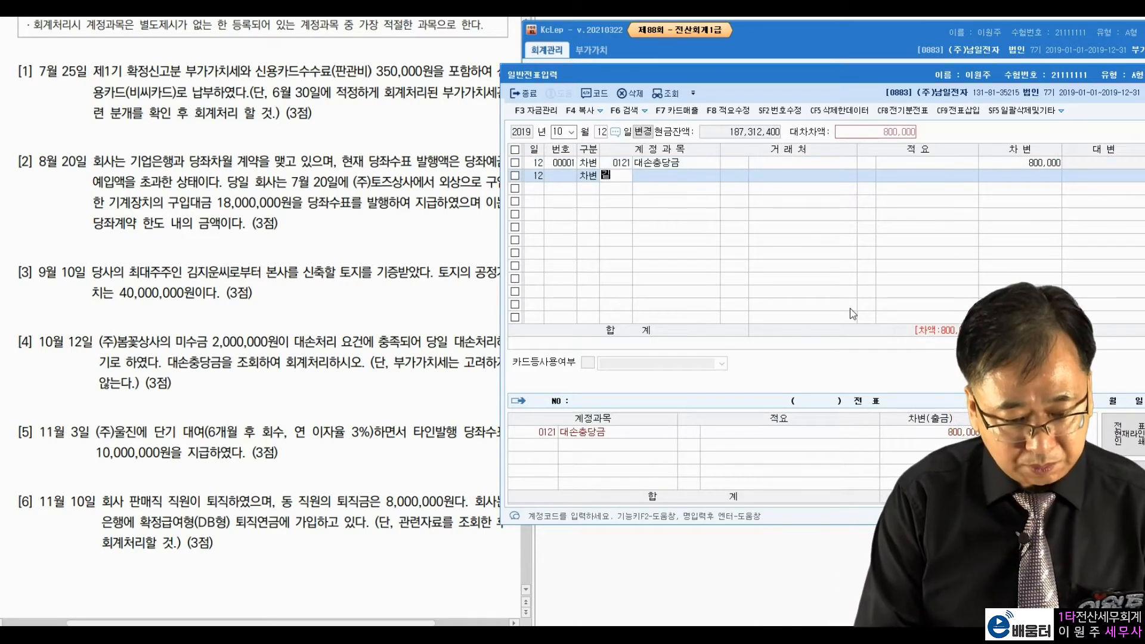
key("Return")
key("Return")
key("Return")
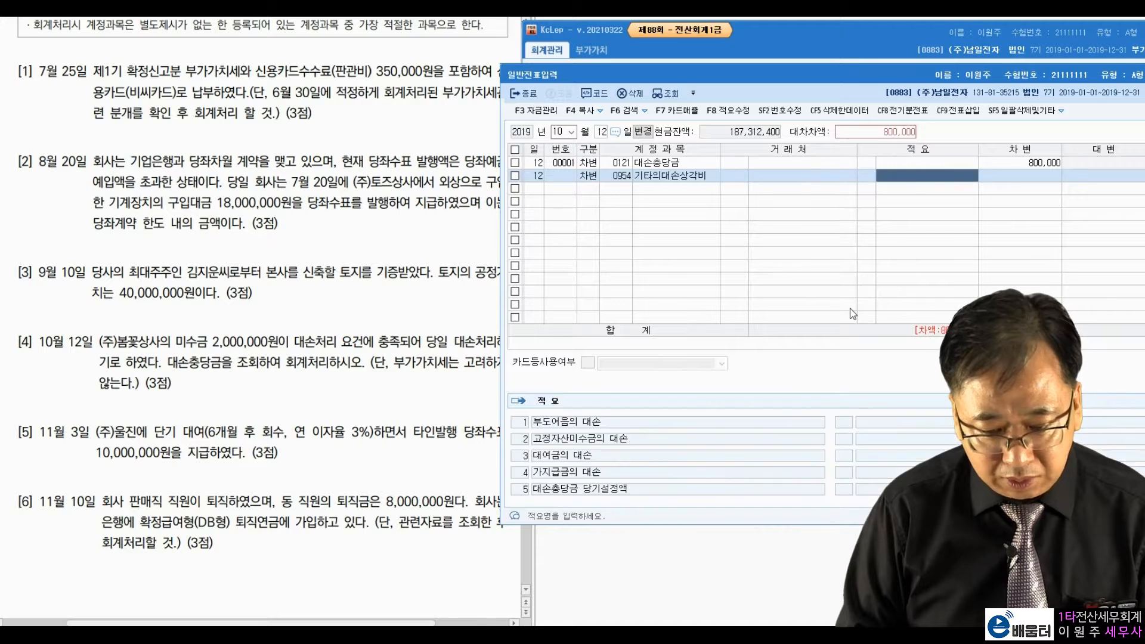
key("Return")
type("12")
key("Return")
type("4")
key("Return")
type("120")
key("Return")
type("봄")
key("Return")
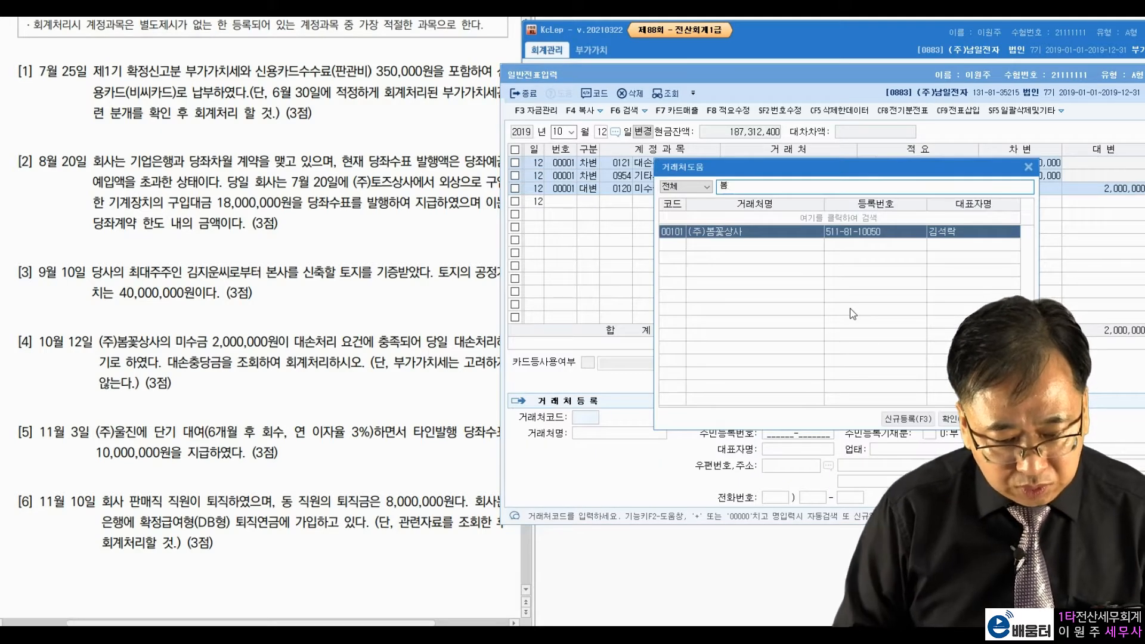
key("Return")
key("Return")
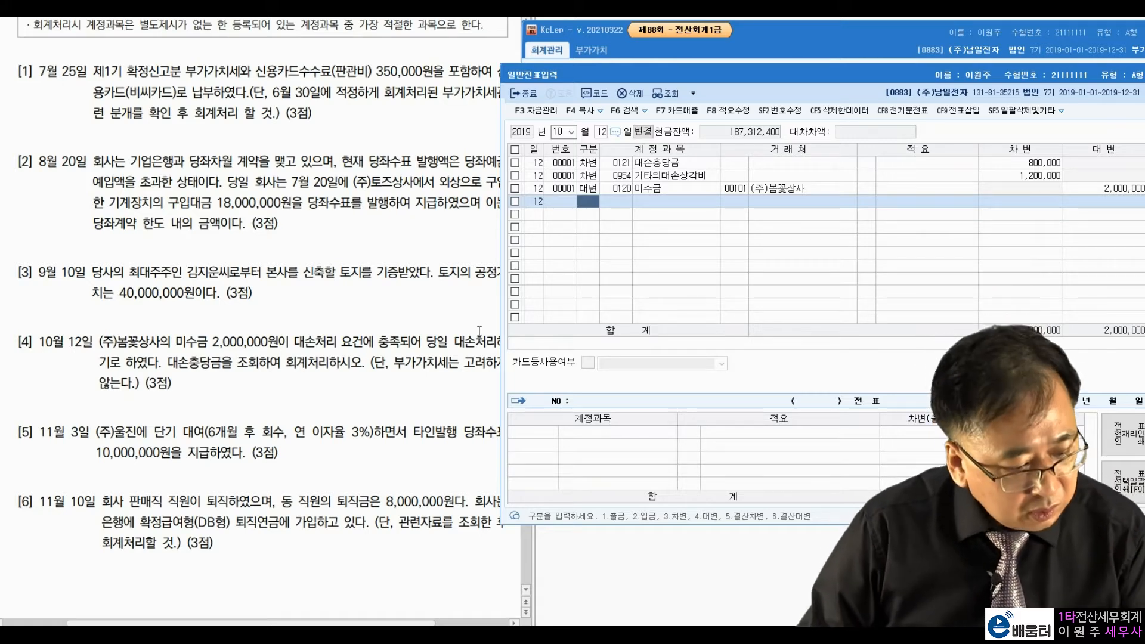
Step: Set the journal's voucher date to November 3
left_click(79, 427)
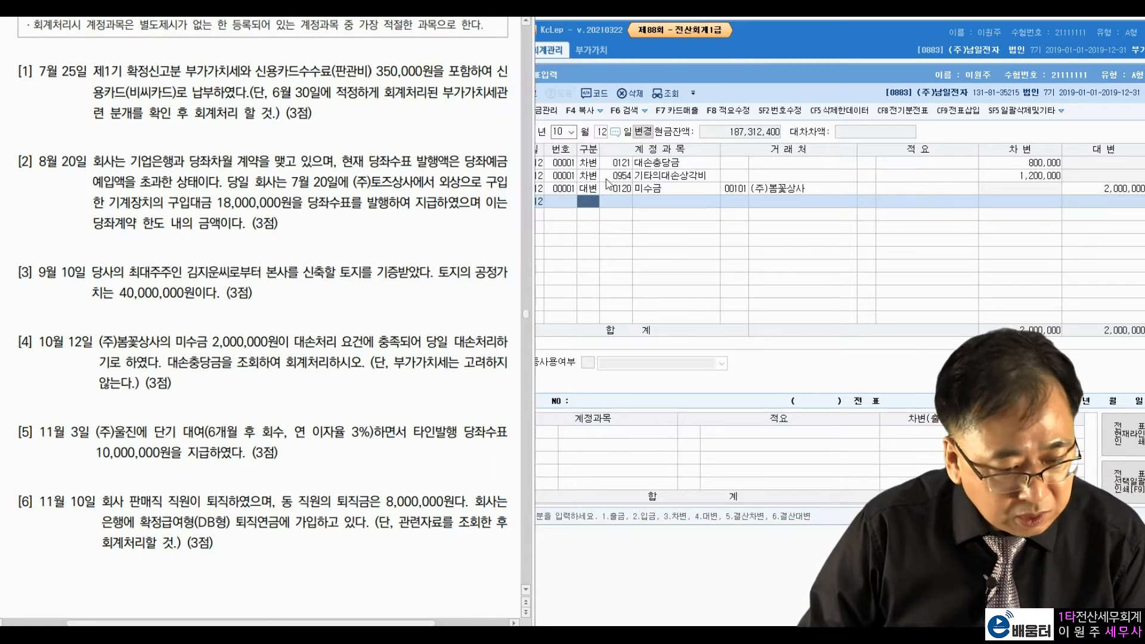
left_click(559, 131)
type("11")
key("Return")
type("3")
key("Return")
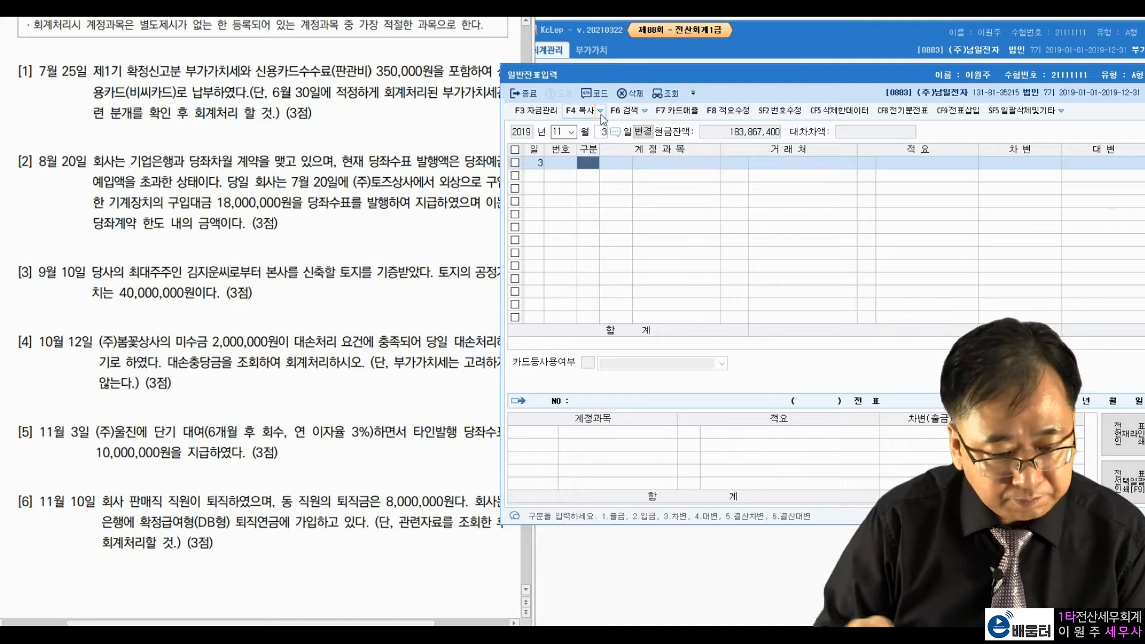
Step: Highlight 단기 대여 and 타인발행 in question [5]
left_click(222, 443)
left_click_drag(155, 430, 206, 431)
left_click(226, 427)
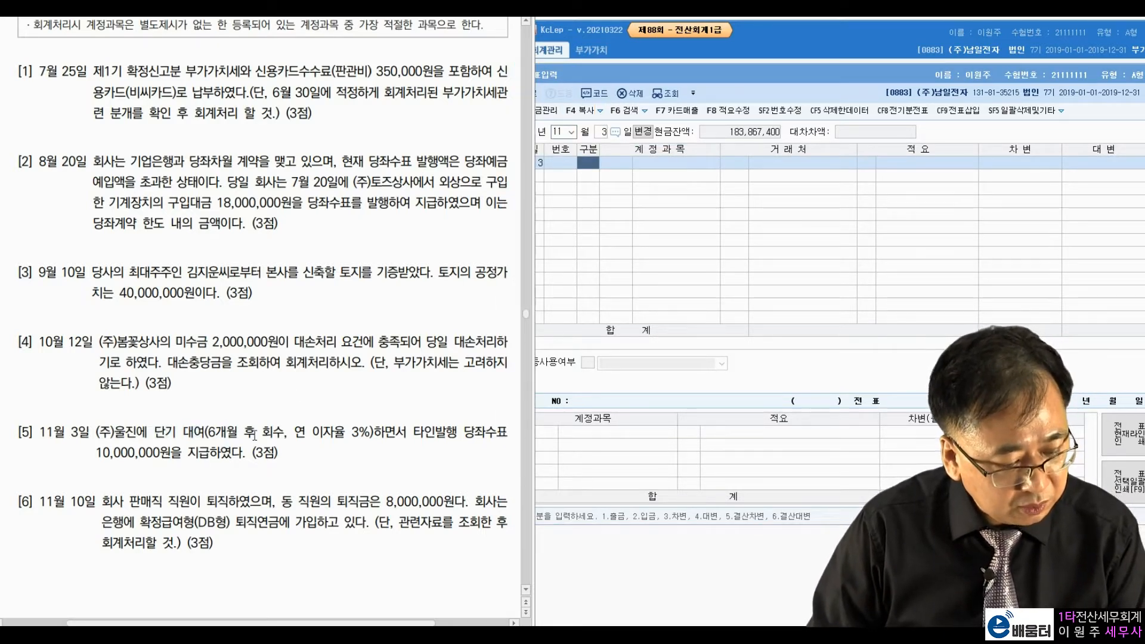
left_click_drag(413, 432, 460, 432)
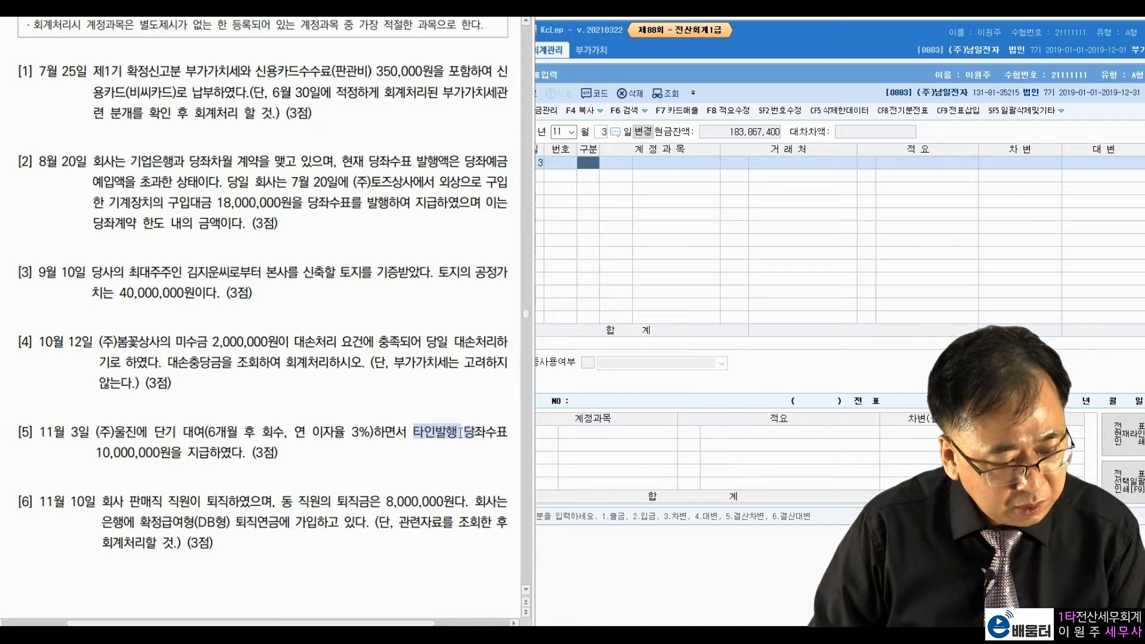
left_click(169, 450)
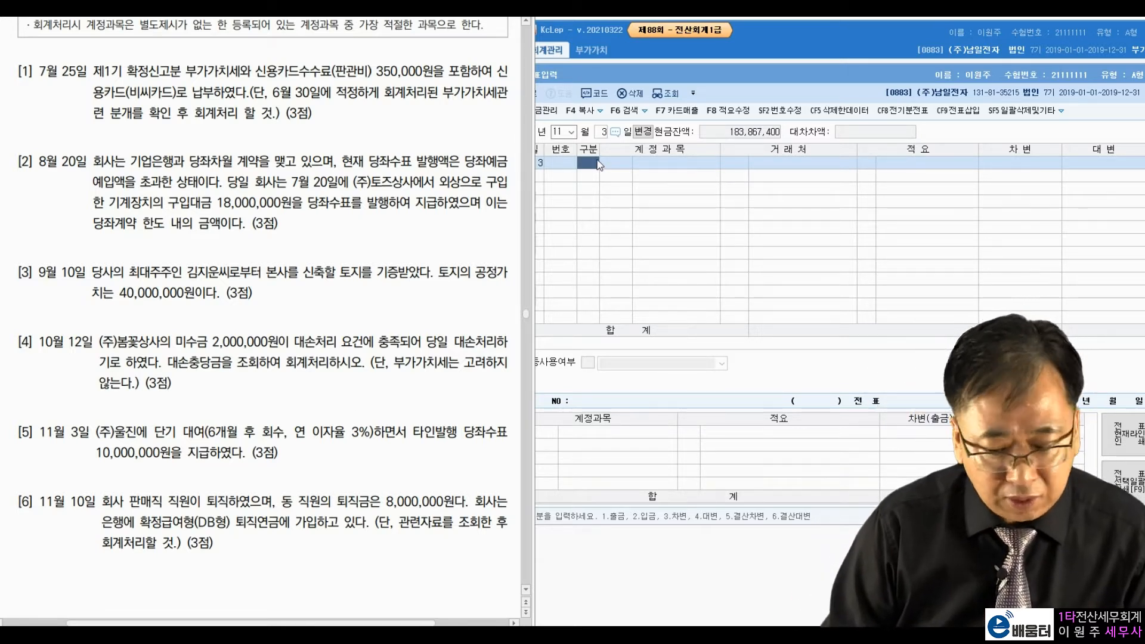
Step: Enter a cash-out line: 0114 단기대여금 10,000,000 to counterparty 00147 (주)울진
left_click(647, 205)
type("1")
key("Return")
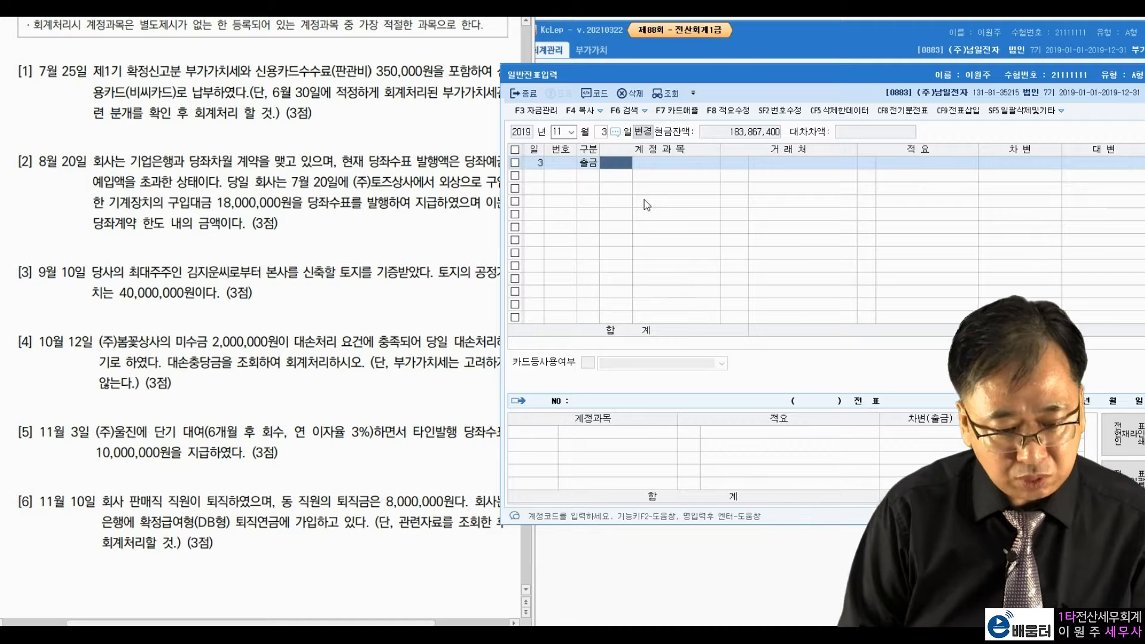
type("114")
key("Return")
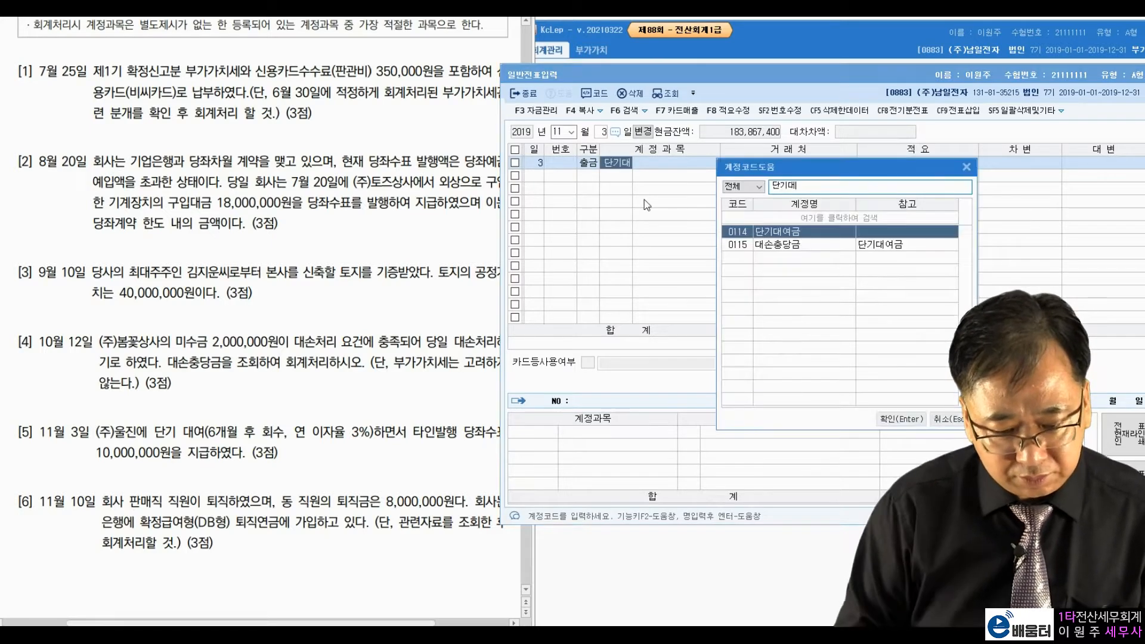
key("Return")
type("울진")
key("Return")
key("Return")
key("Return")
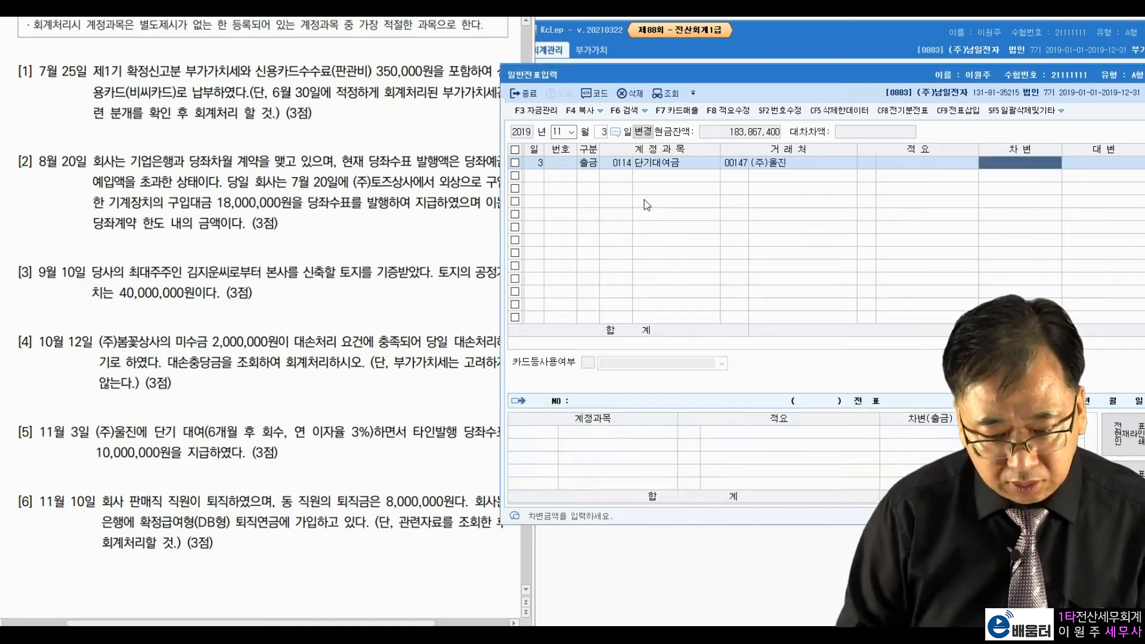
type("10000000")
key("Return")
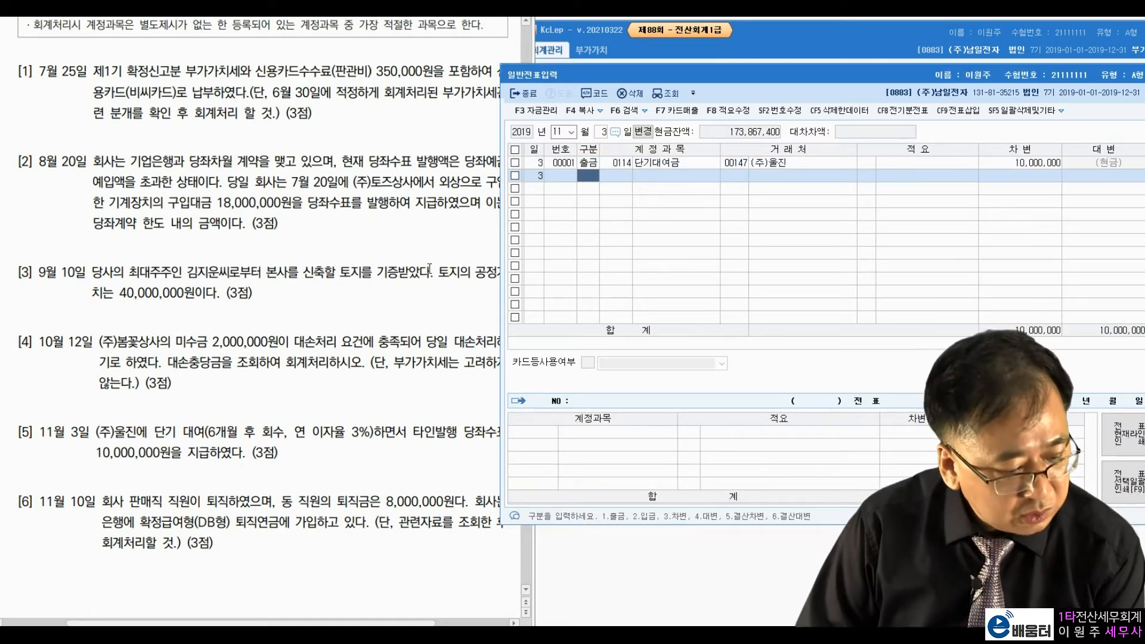
left_click(603, 134)
Step: Set the entry day to November 10 and highlight question [6]'s retirement wording and 8,000,000원
type("10")
key("Return")
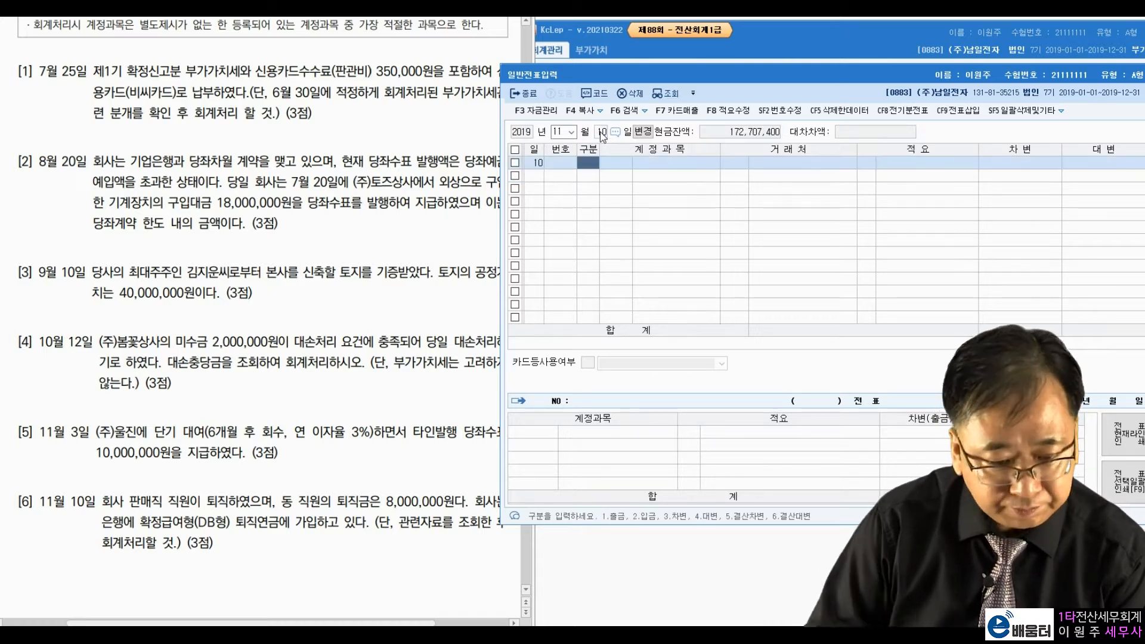
left_click(142, 510)
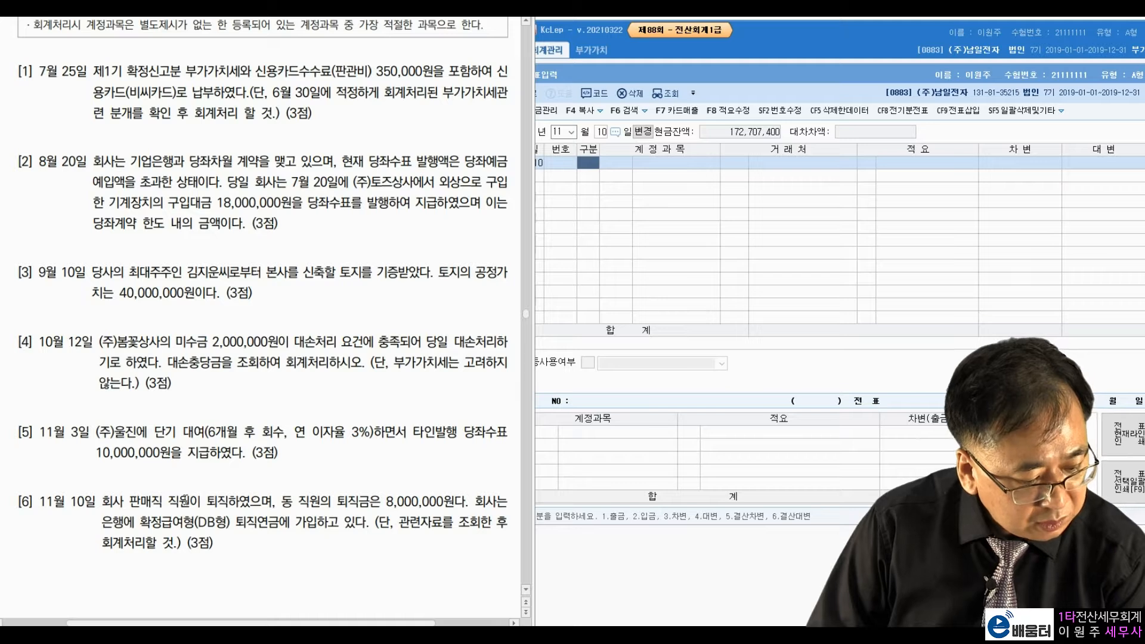
left_click_drag(207, 501, 260, 502)
left_click(261, 503)
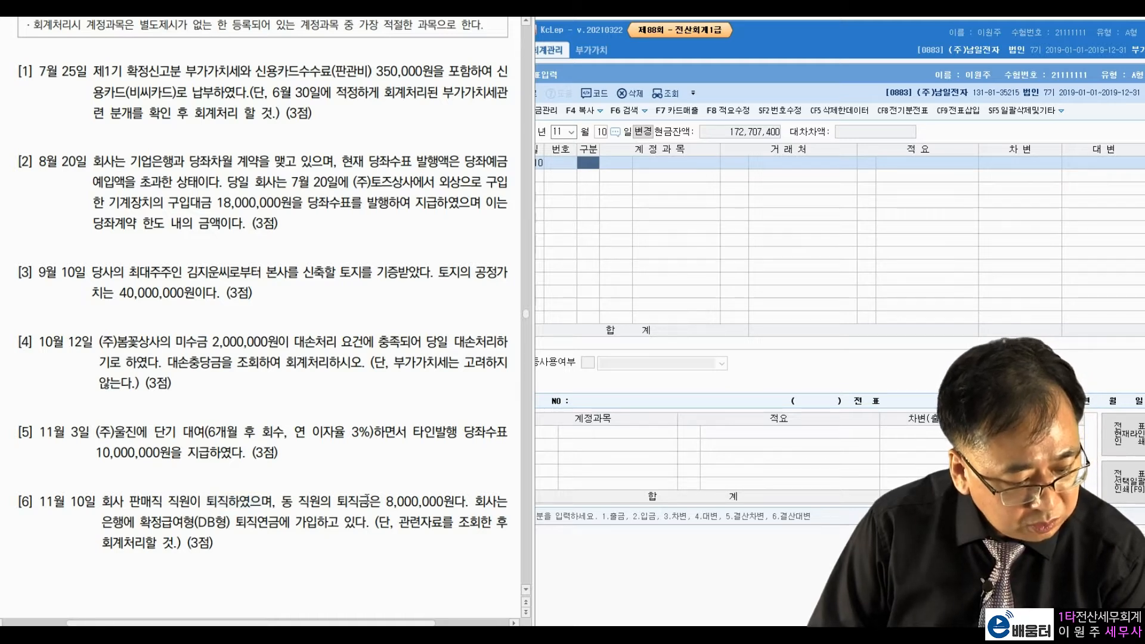
left_click_drag(388, 509, 456, 508)
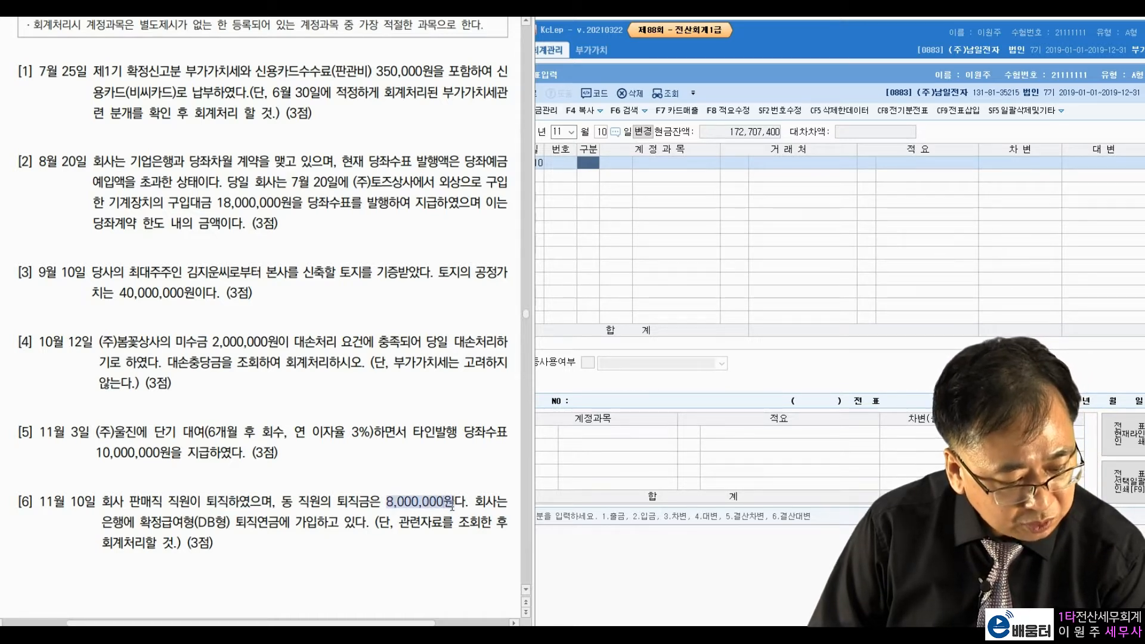
left_click(454, 508)
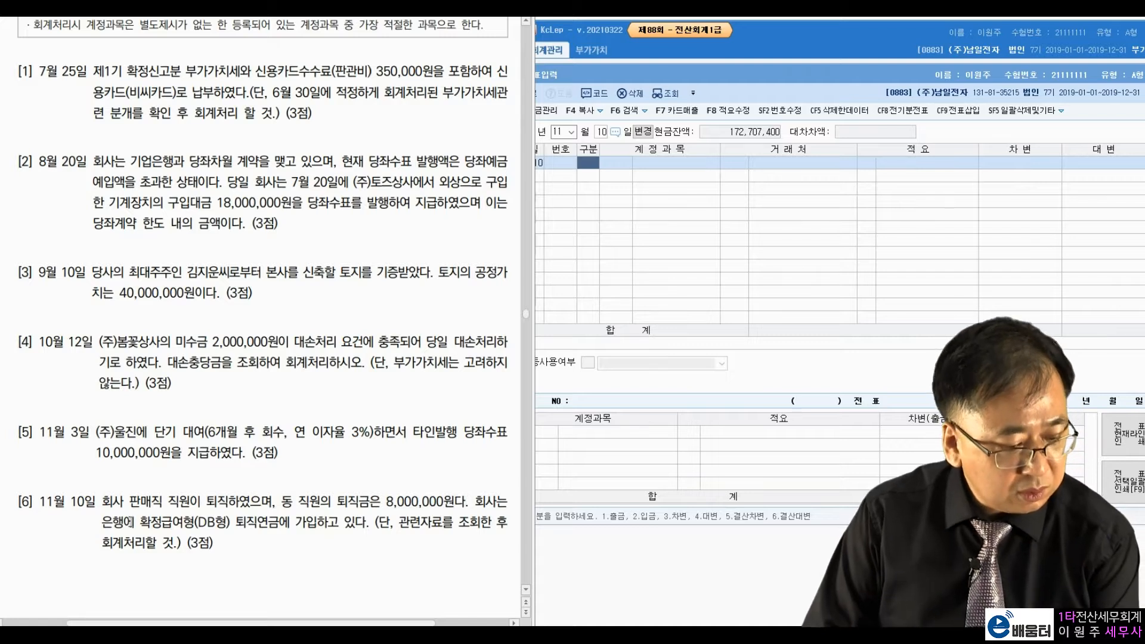
Step: Highlight the 확정급여형(DB형) pension phrase and second line of question [6]
left_click_drag(139, 523, 283, 525)
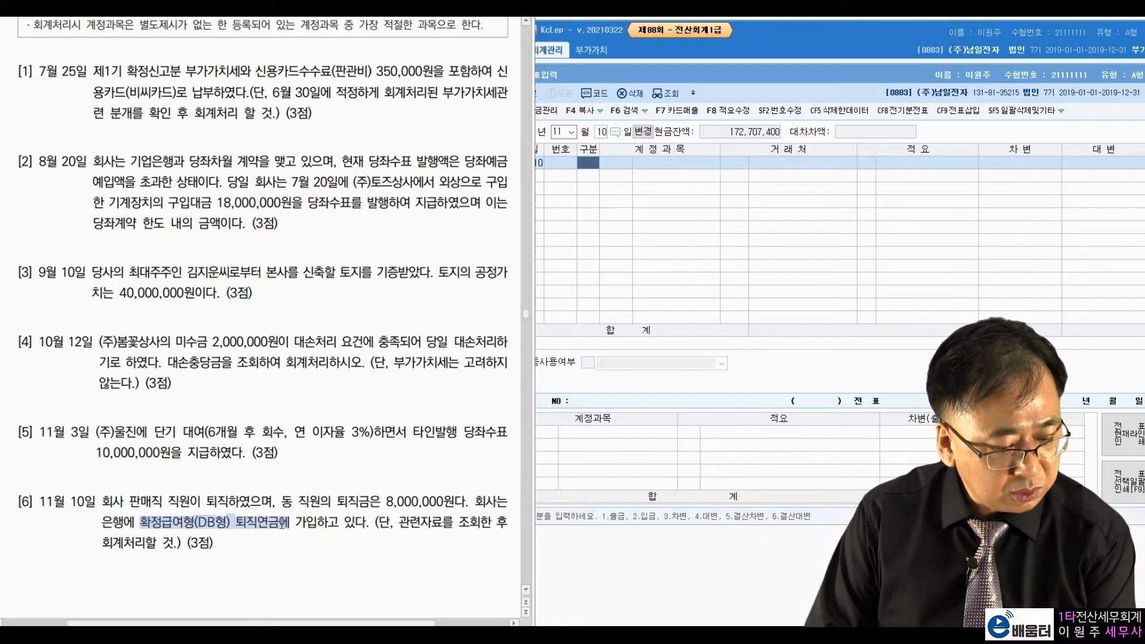
left_click(328, 517)
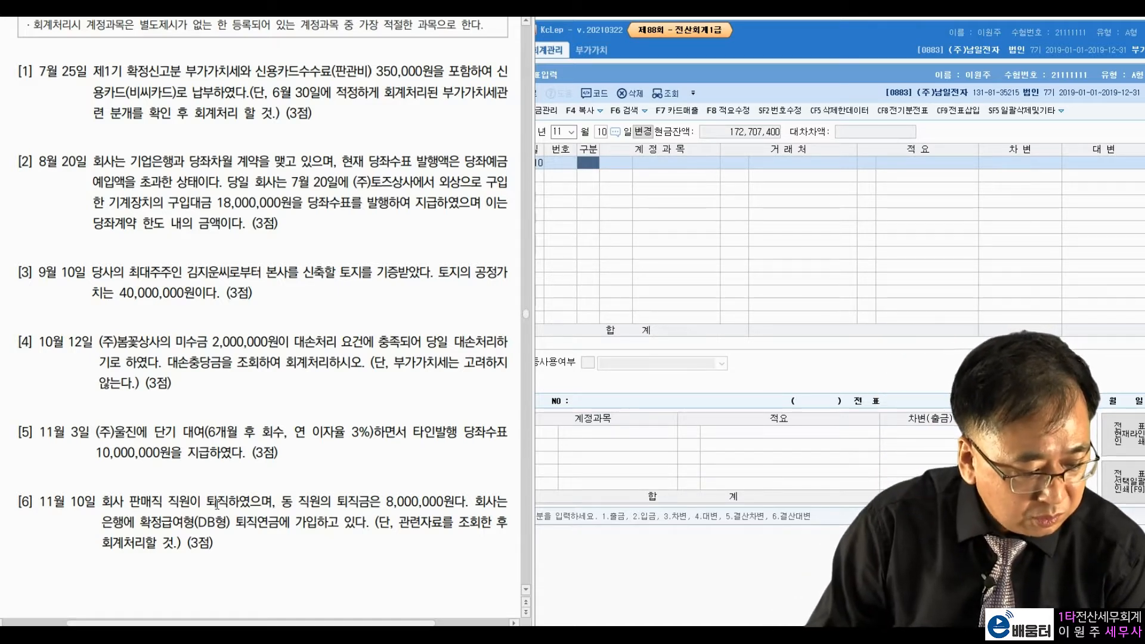
left_click_drag(150, 525, 253, 527)
left_click(291, 526)
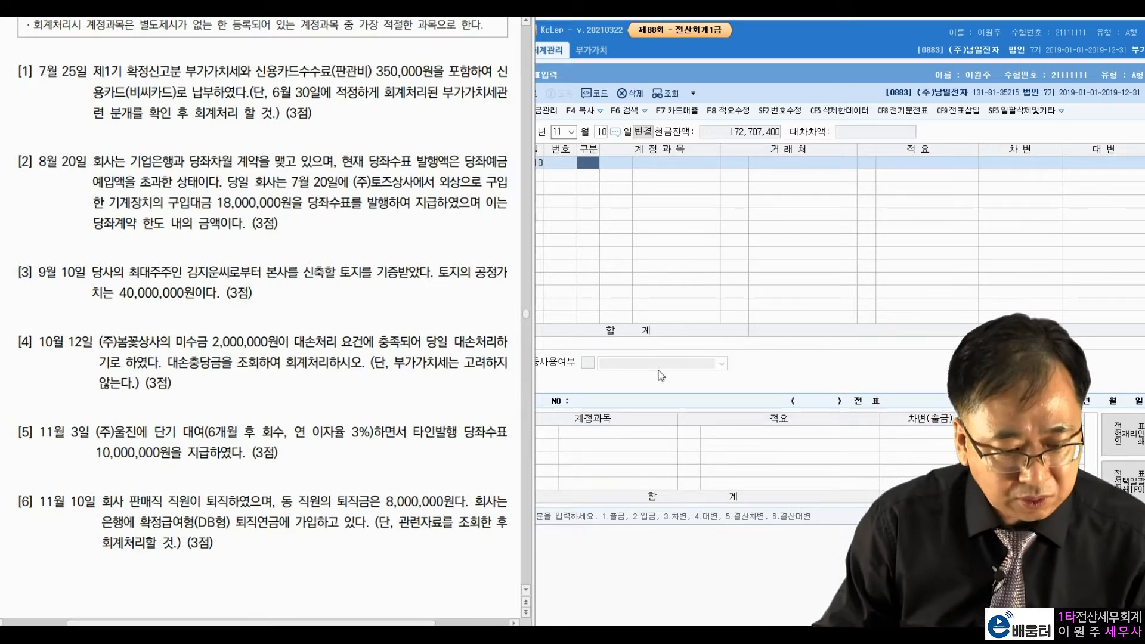
left_click(596, 167)
Step: Enter the first debit line as 0806 퇴직급여 for 8,000,000
type("3")
key("Return")
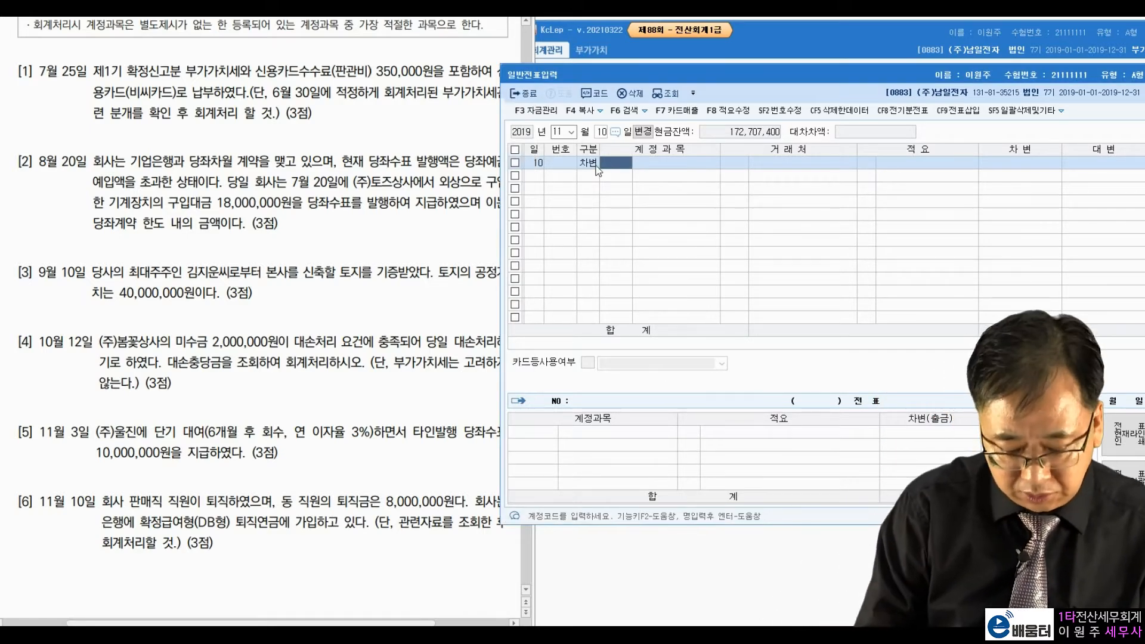
type("퇴직급")
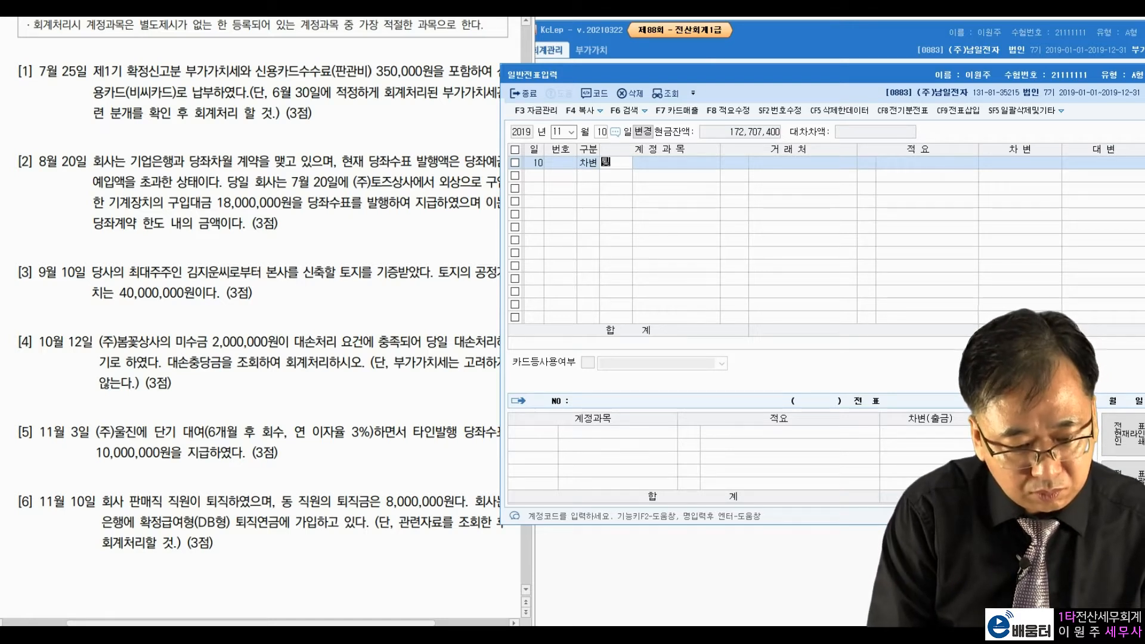
key("Return")
key("Down")
key("Down")
key("Down")
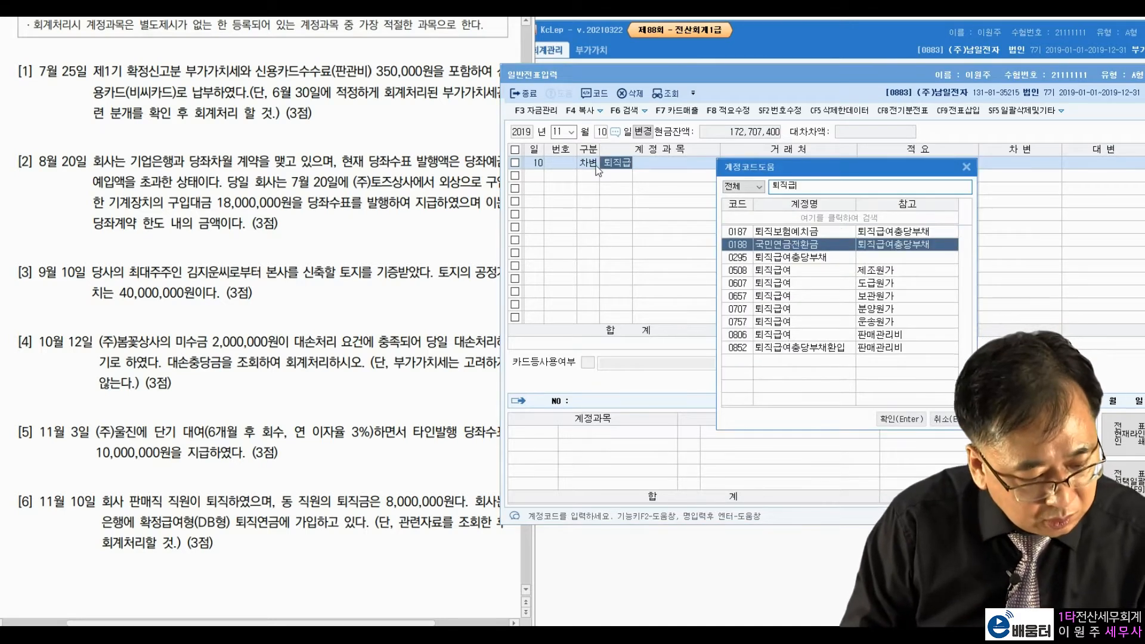
key("Down")
key("Down")
key("Down")
key("Down")
key("Down")
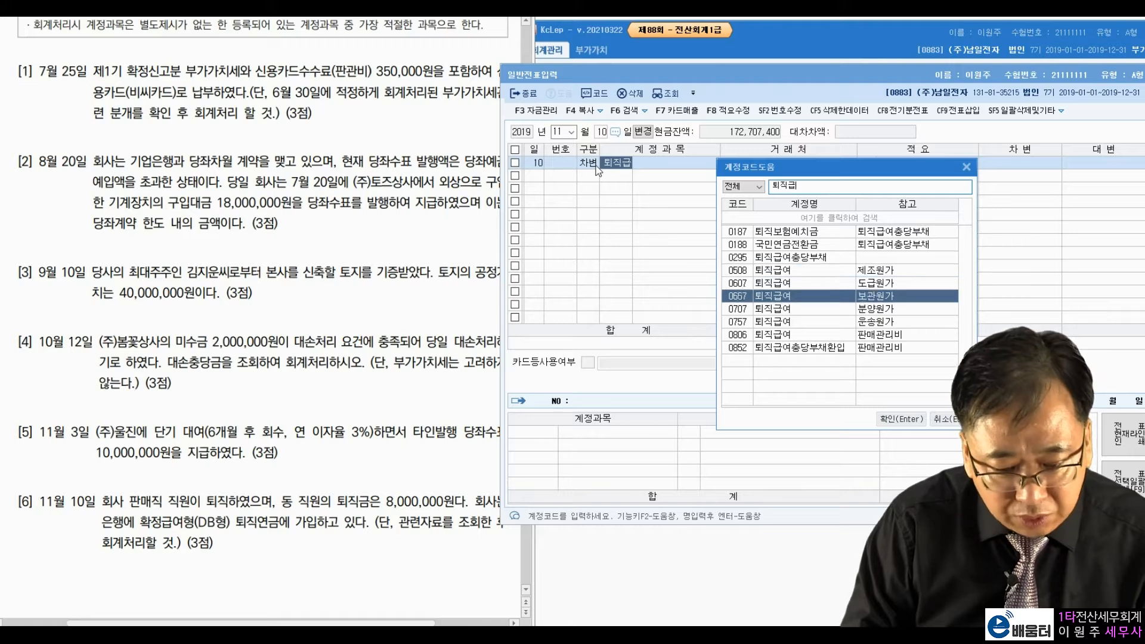
key("Return")
key("Return")
key("Return")
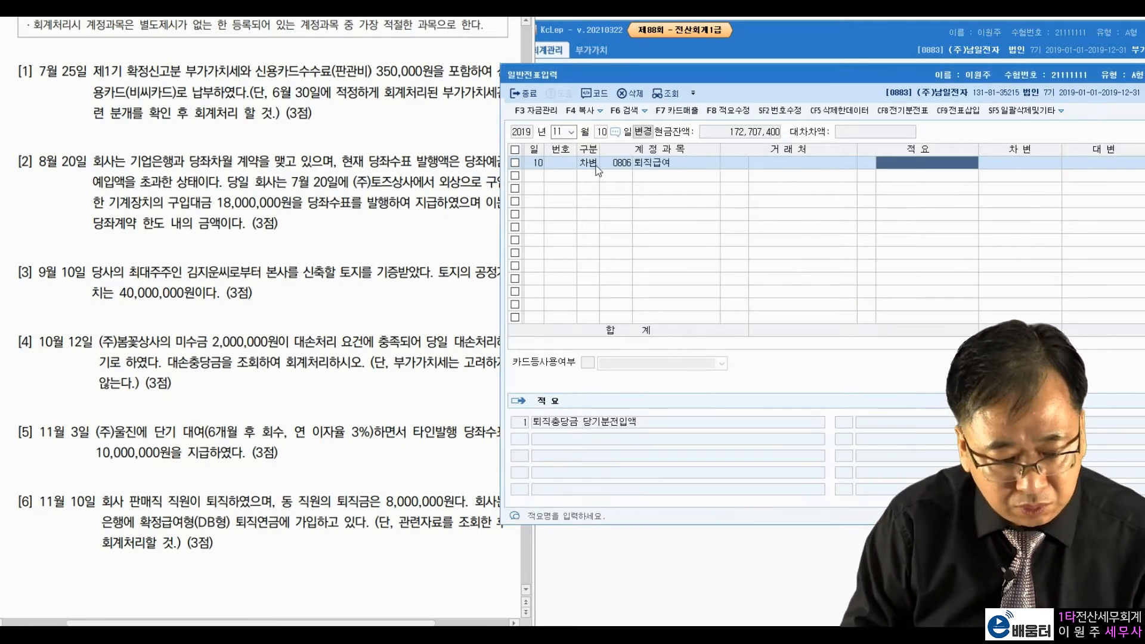
type("8000000")
key("Return")
type("4")
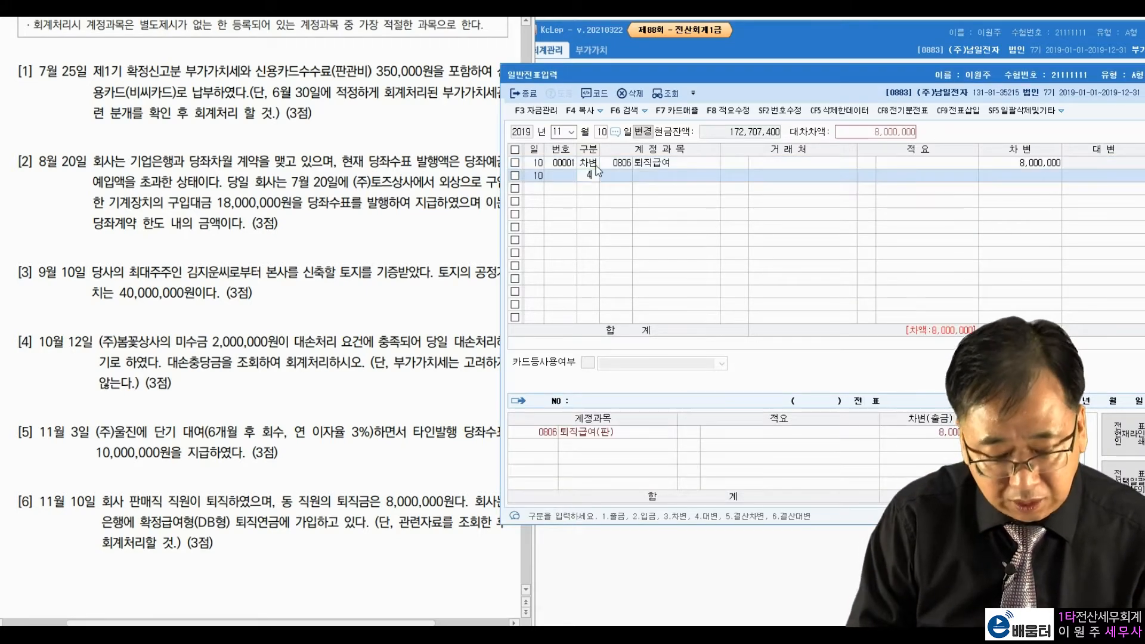
Step: Add the credit line with account 0186 퇴직연금운용자산
key("Return")
type("퇴지계")
key("BackSpace")
key("BackSpace")
type("직")
key("Return")
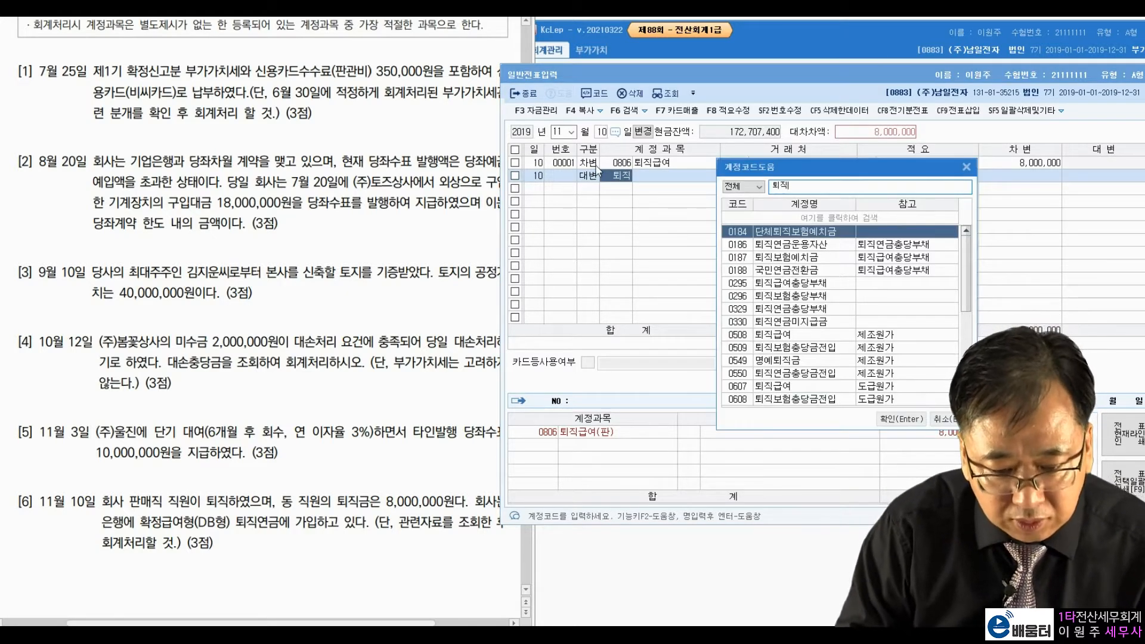
key("Down")
key("Down")
key("Down")
key("Down")
key("Down")
key("Down")
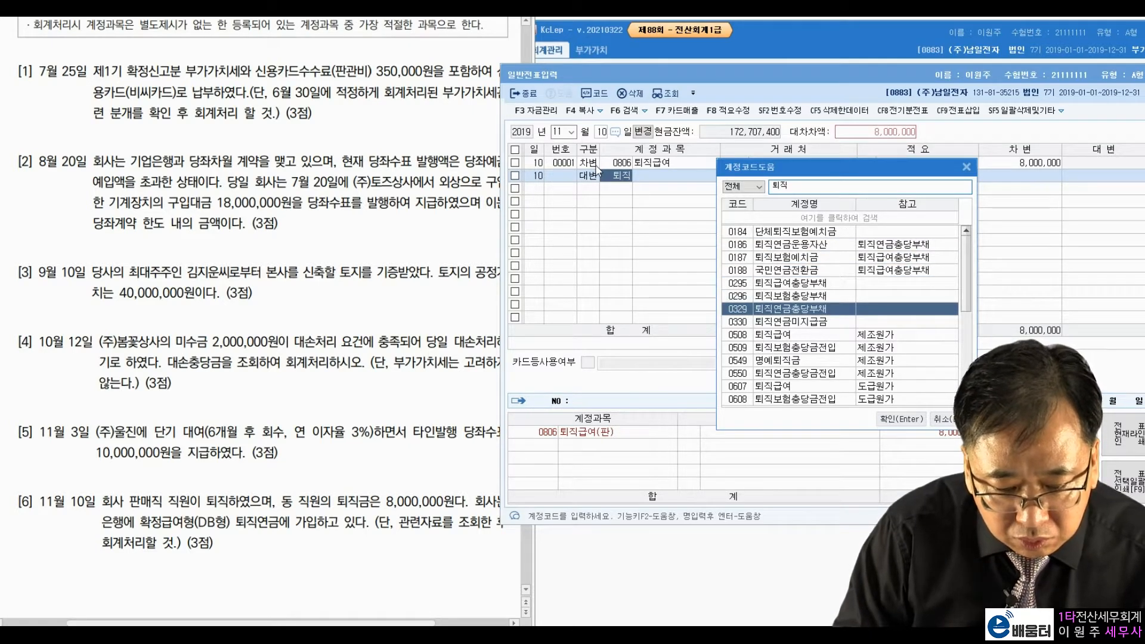
key("Up")
key("Up")
key("Up")
key("Up")
key("Up")
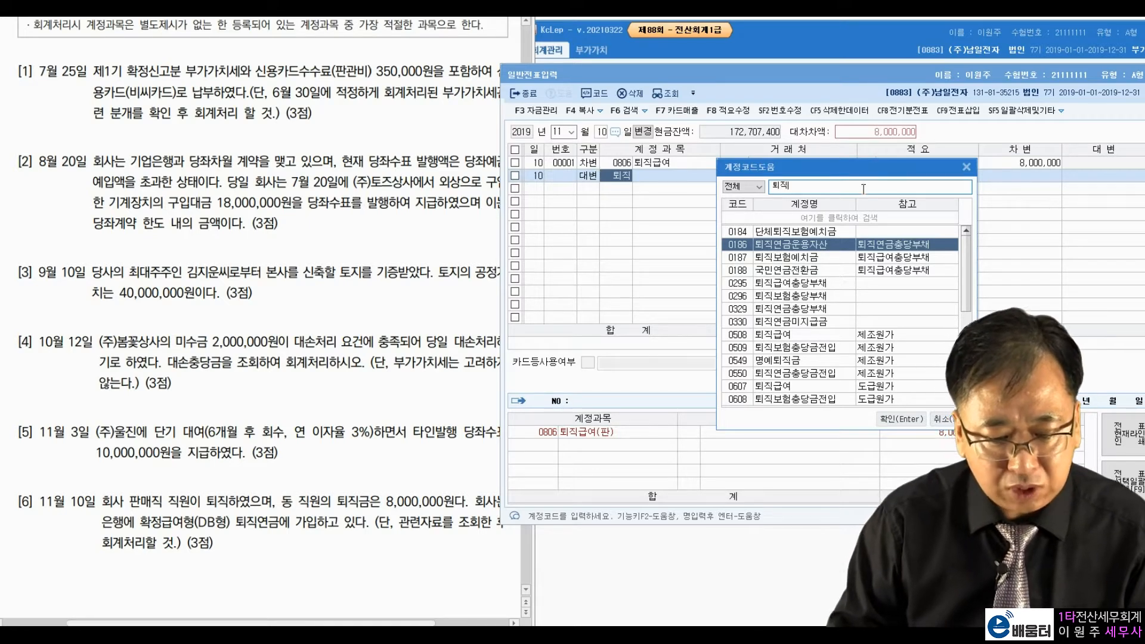
left_click(863, 188)
type("연금운요")
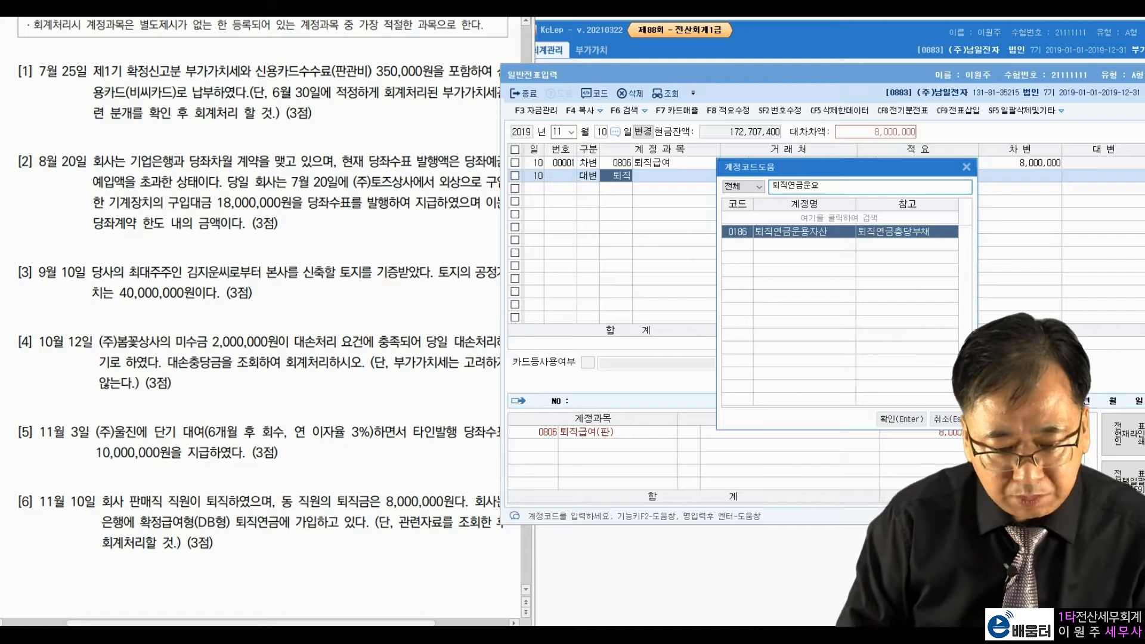
key("Return")
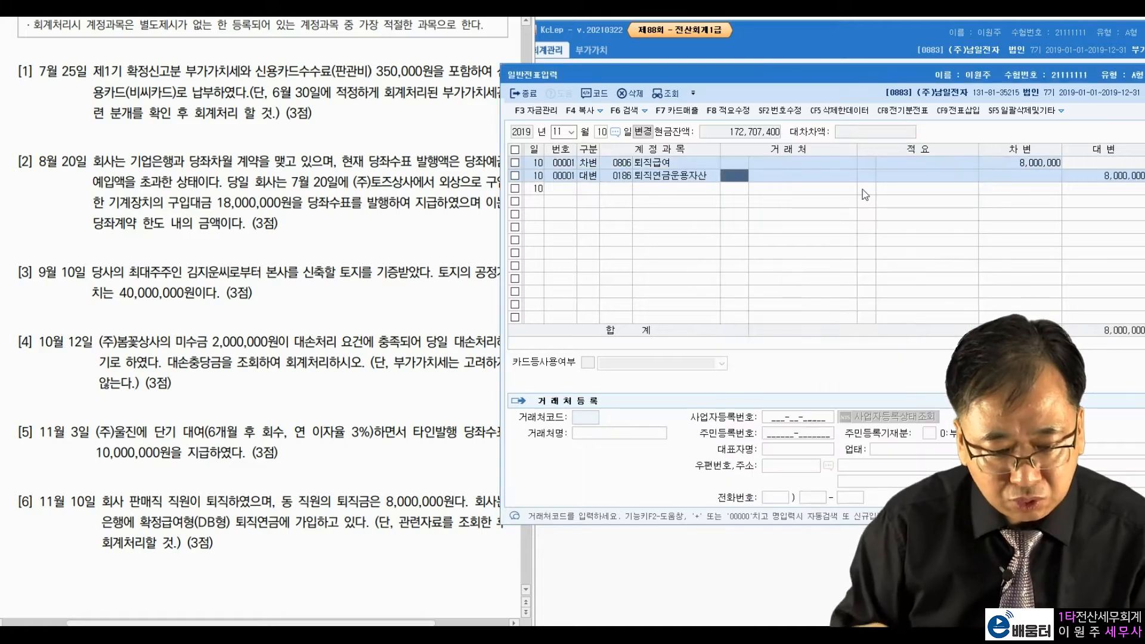
key("Return")
key("Return")
key("Return")
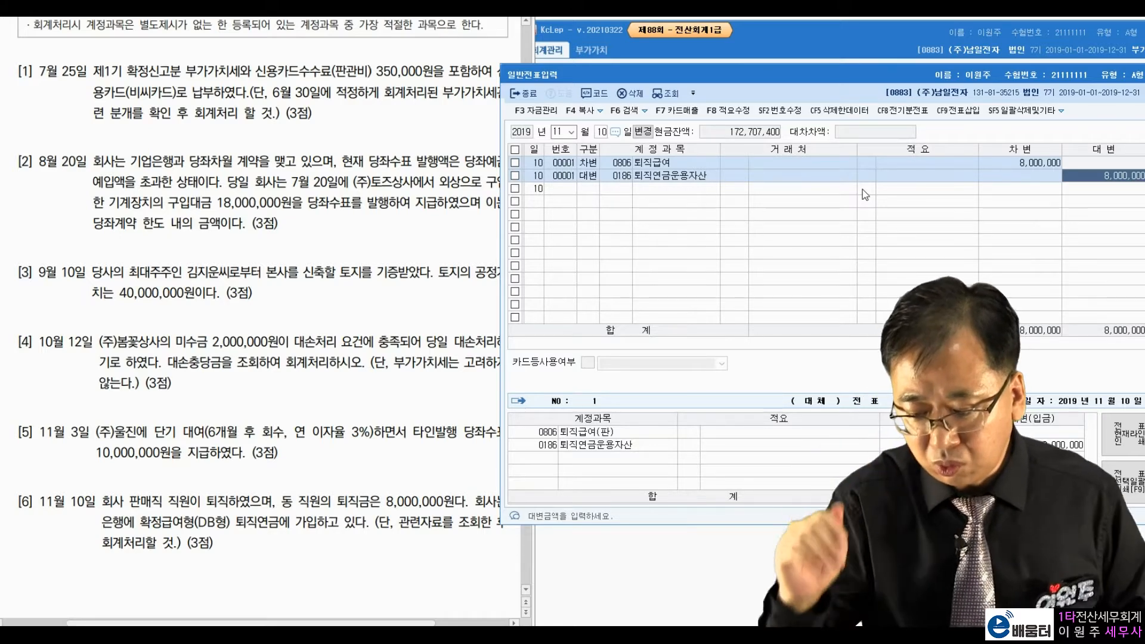
Step: Change the debit line's account to 0295 퇴직급여충당부채
left_click(689, 172)
left_click(628, 162)
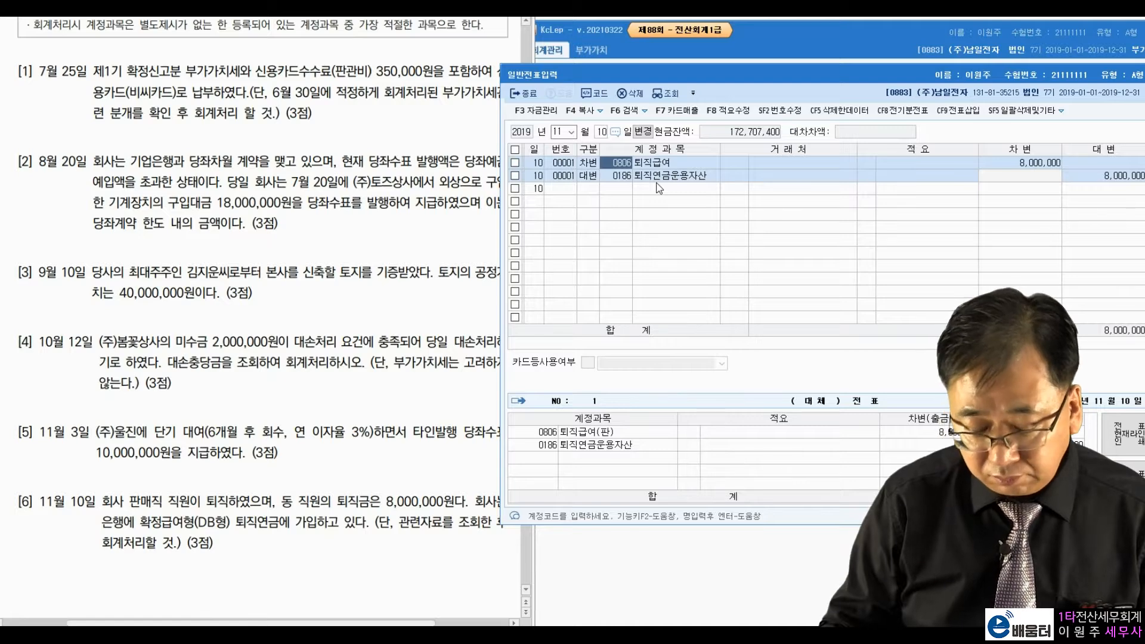
type("0187")
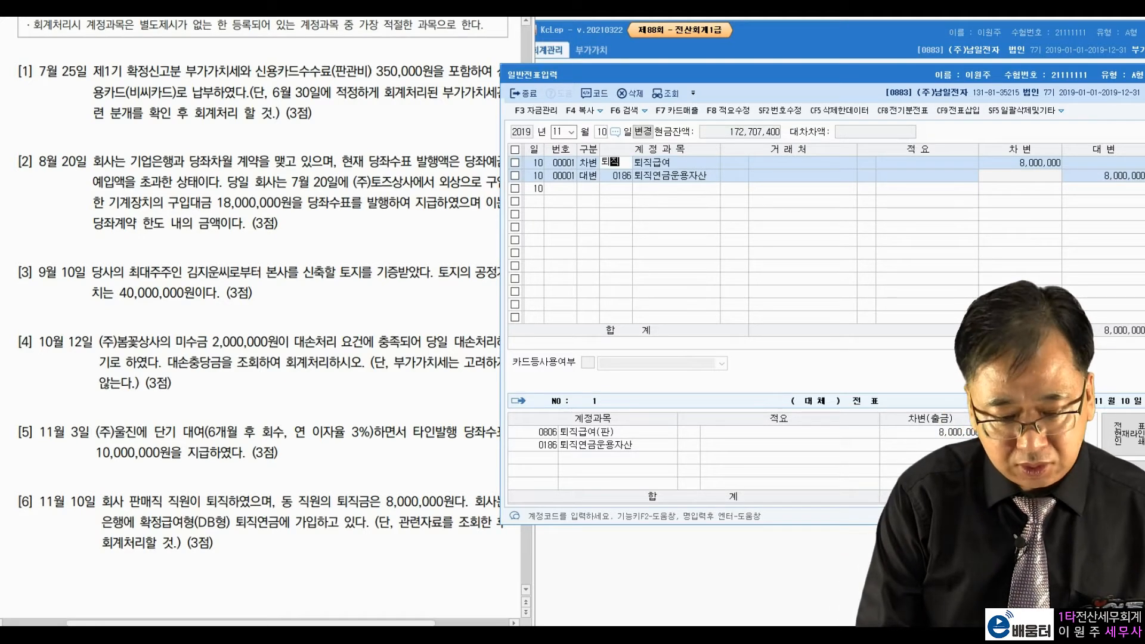
key("Return")
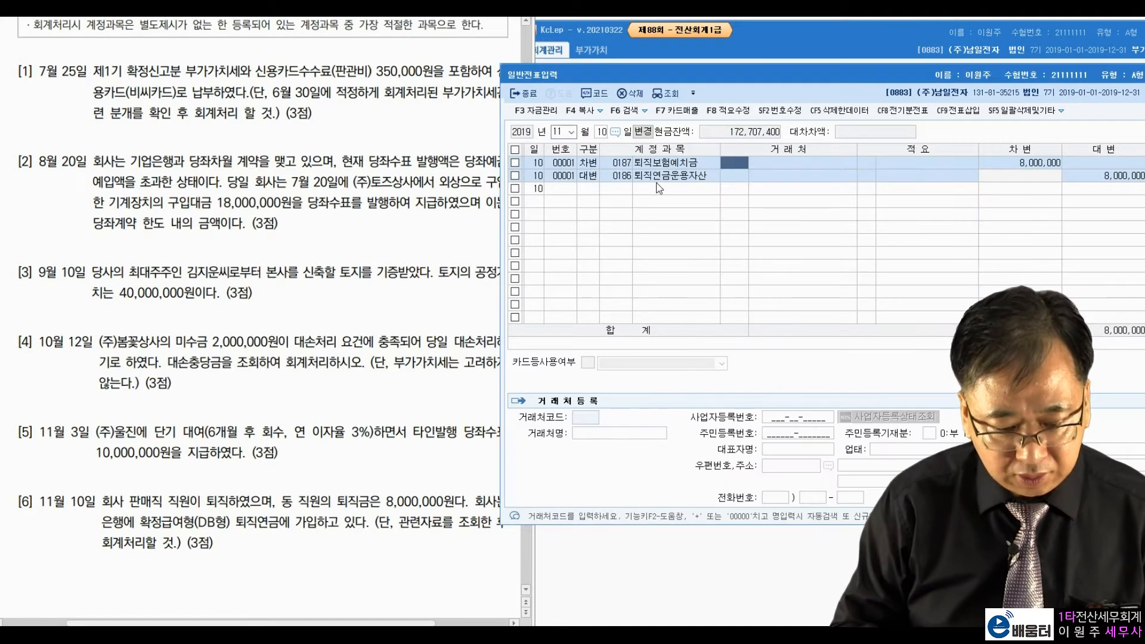
key("shift+Tab")
type("토직급")
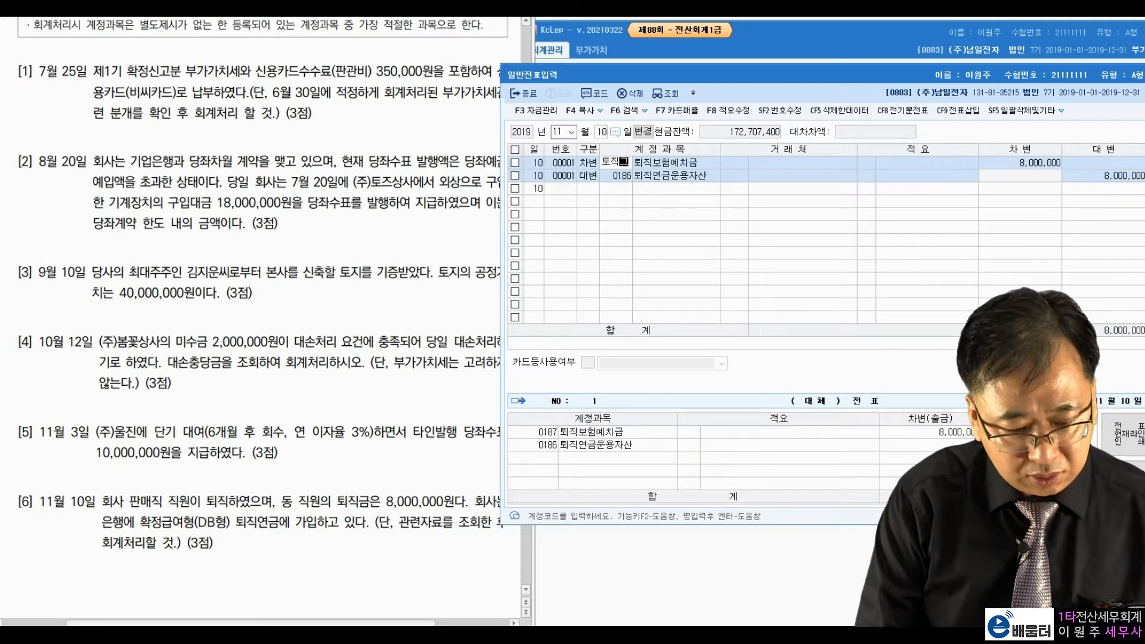
key("Return")
key("BackSpace")
key("BackSpace")
key("BackSpace")
type("퇴직급여충당부채")
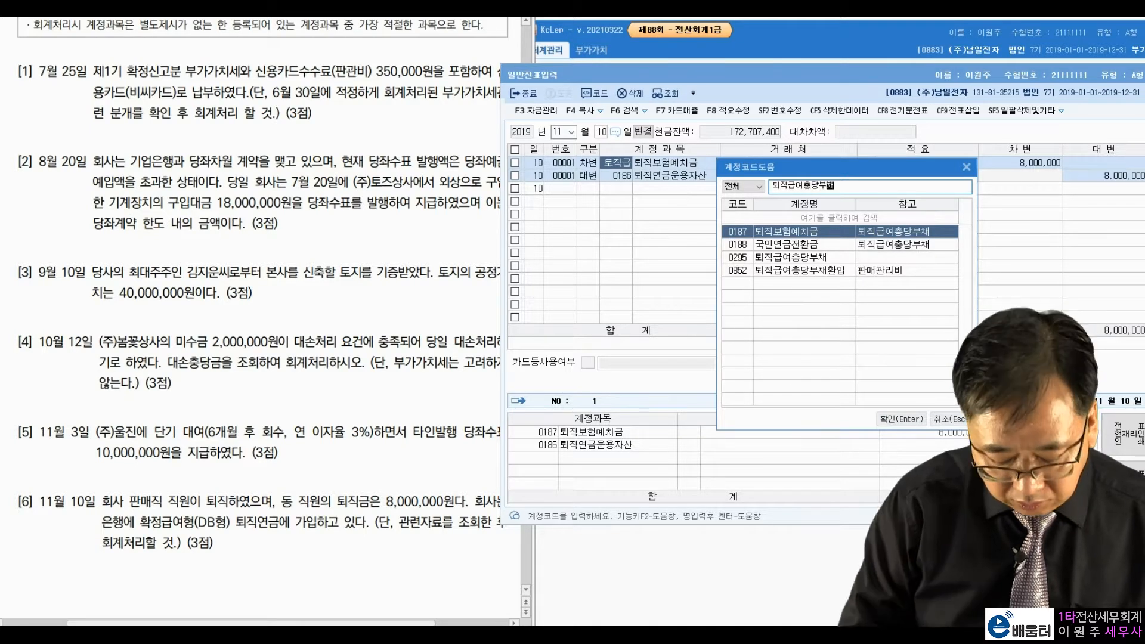
key("Down")
key("Down")
key("Return")
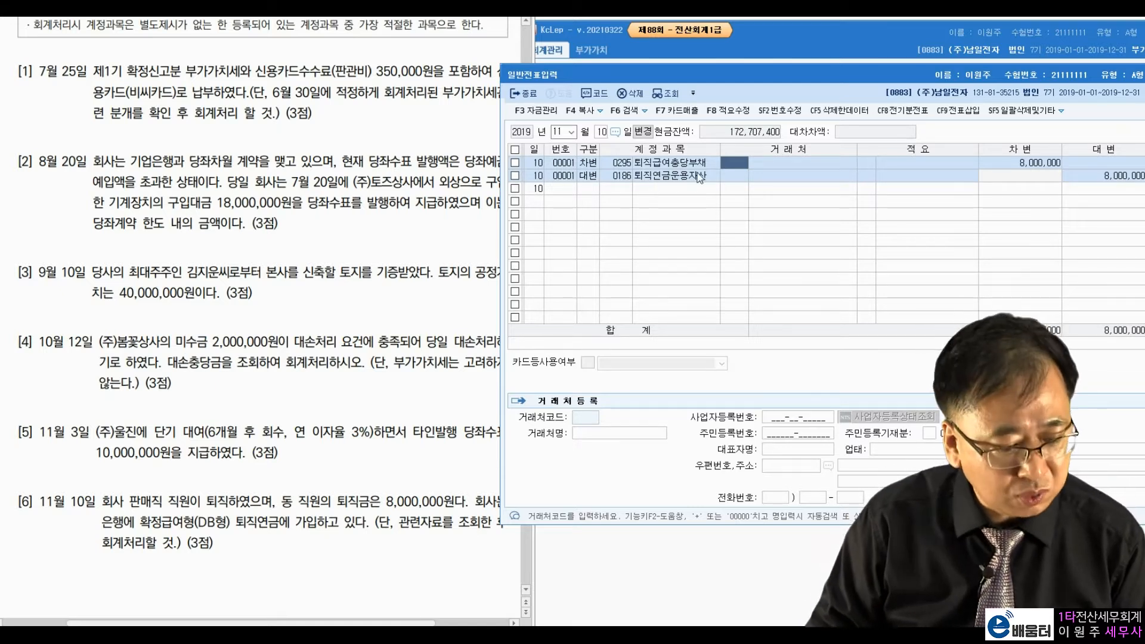
Step: Check that the credit line carries 8,000,000
left_click(732, 176)
left_click(1079, 175)
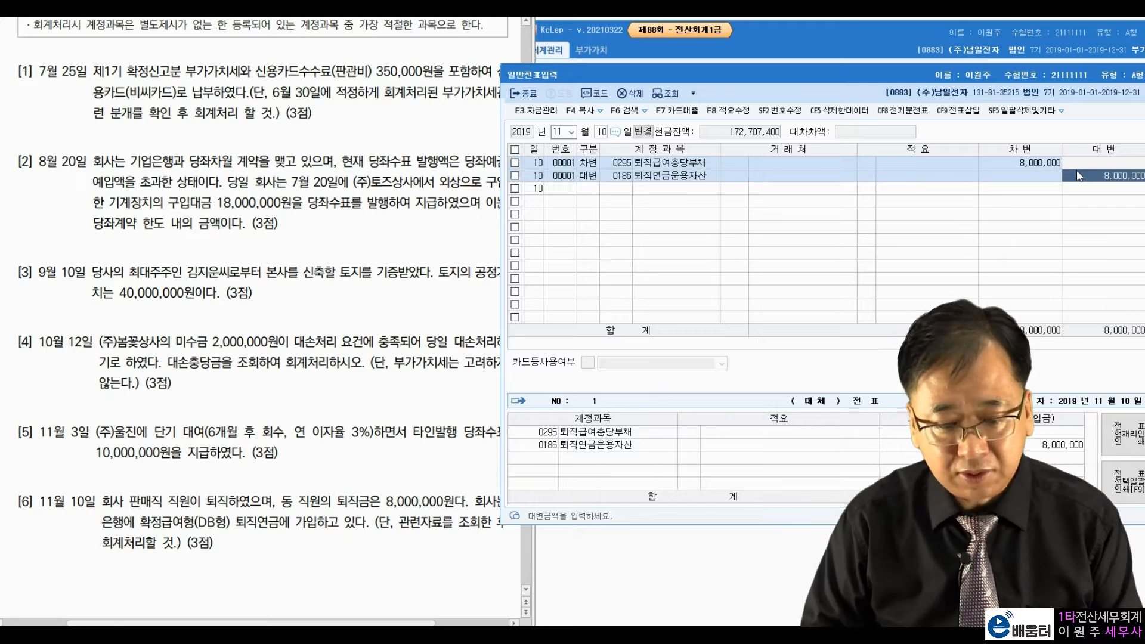
left_click(694, 169)
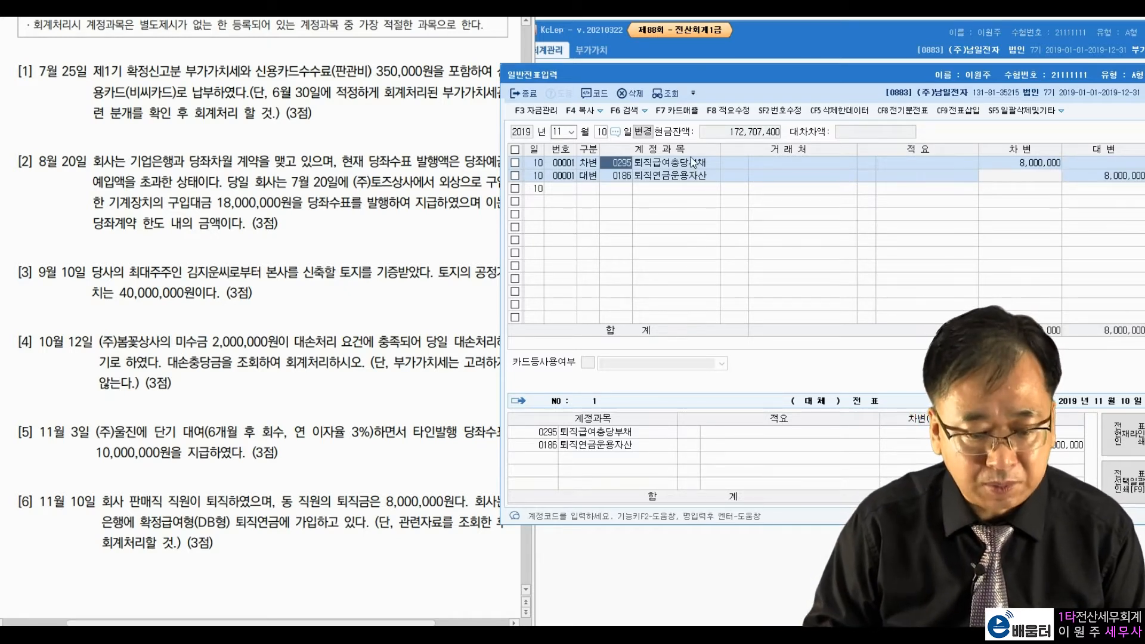
left_click(690, 191)
type("3")
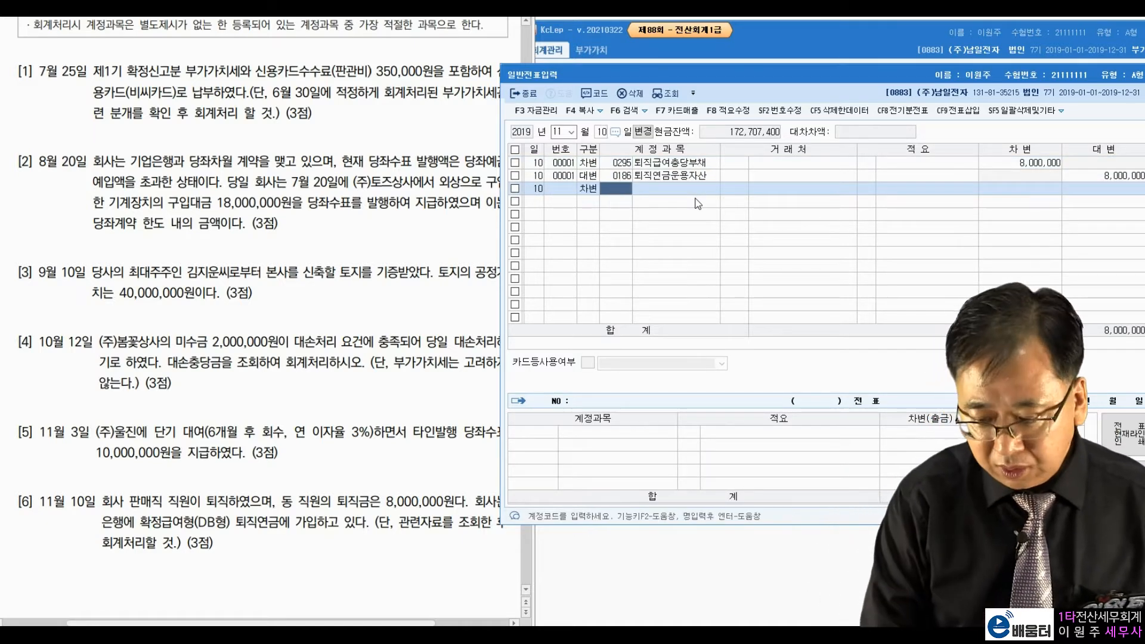
type("퇴")
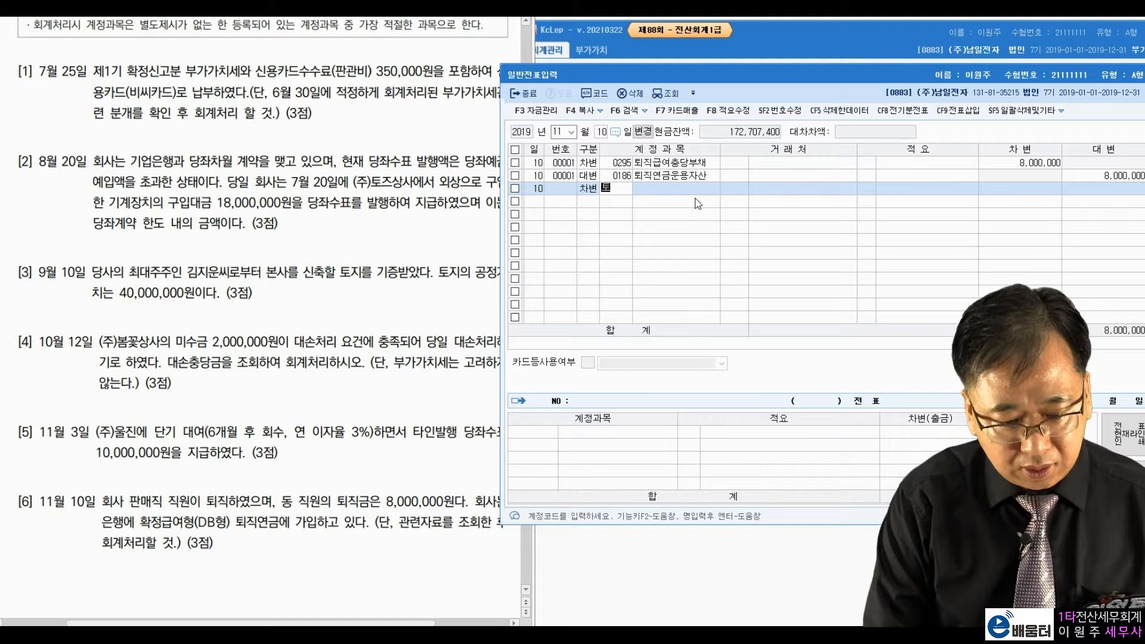
type("직급")
key("Return")
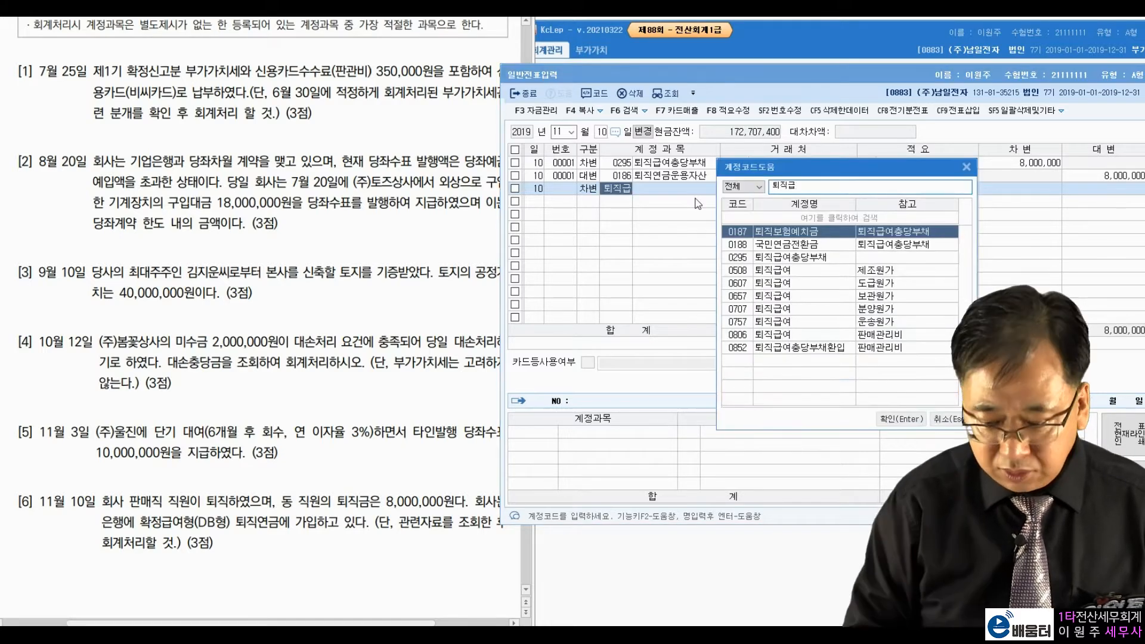
key("Down")
key("Down")
key("Down")
key("Down")
key("Down")
key("Down")
key("Down")
key("Down")
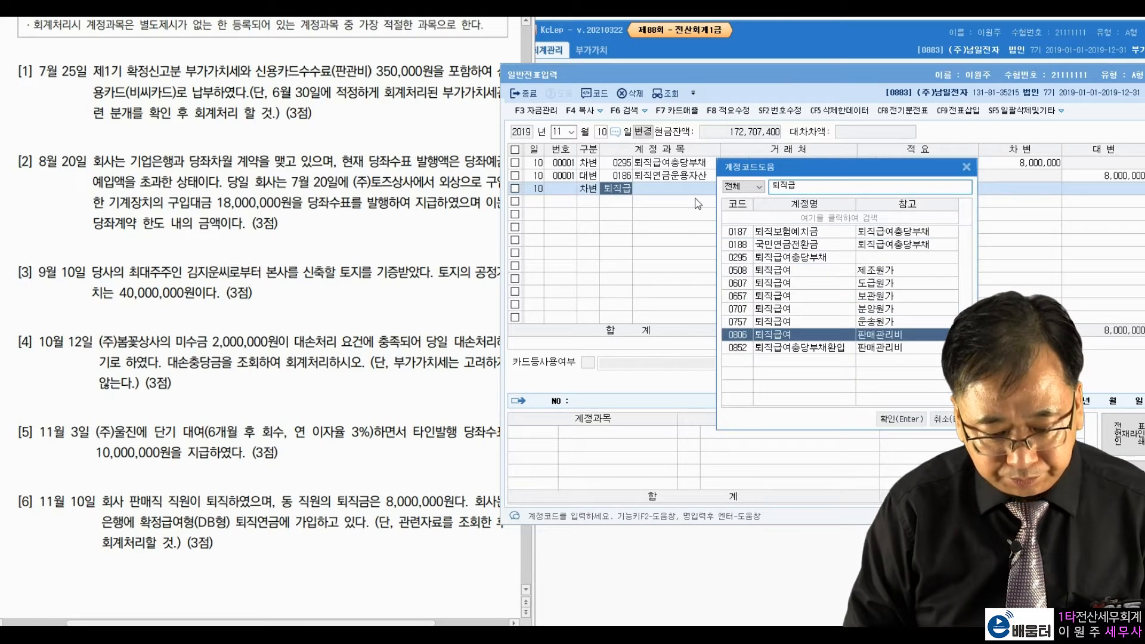
key("Return")
key("Return")
key("Return")
type("8000000")
key("Return")
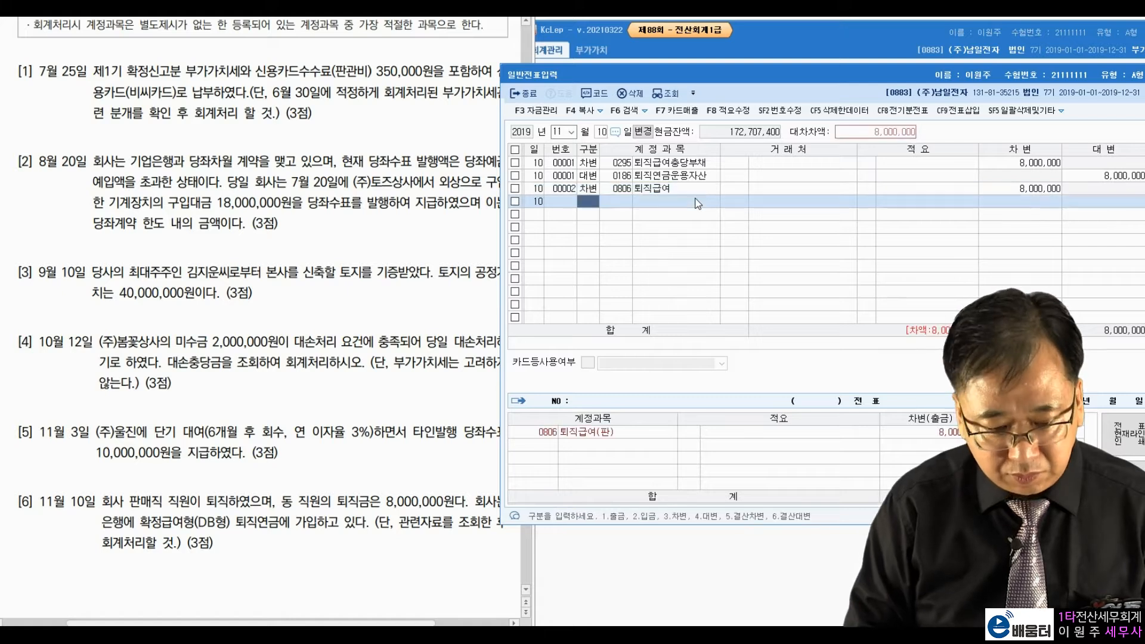
key("4")
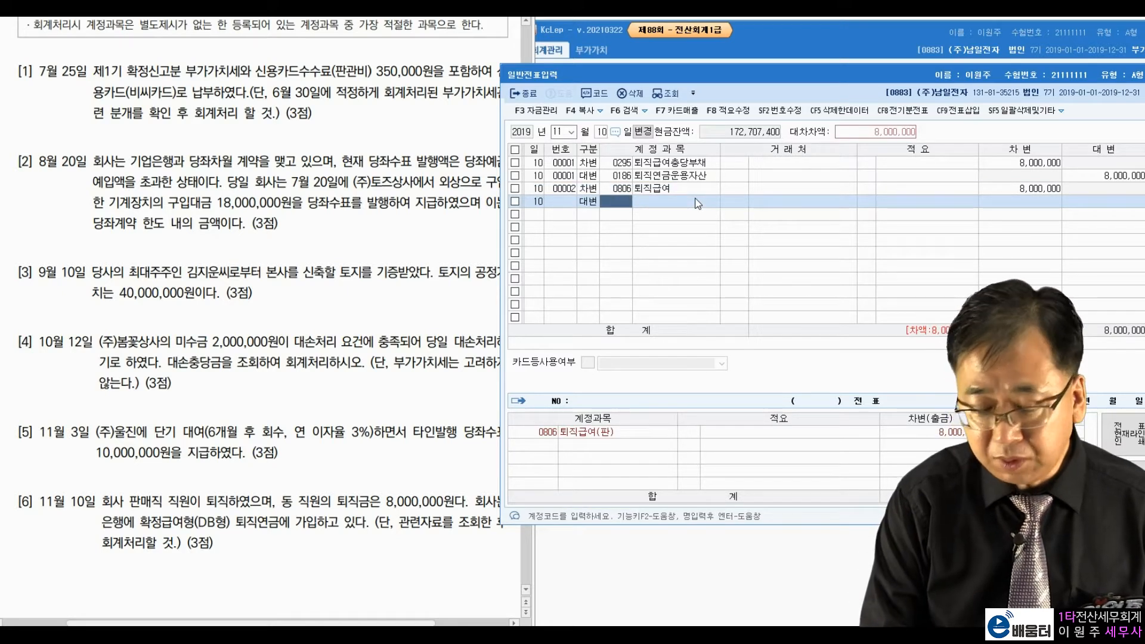
type("퇴직")
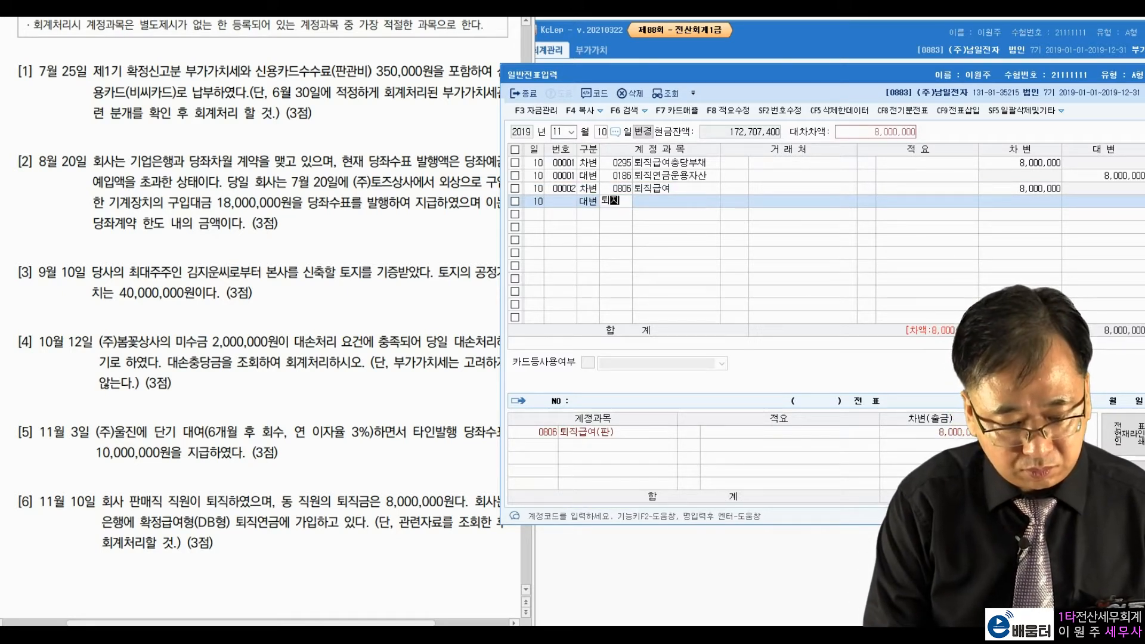
key("Return")
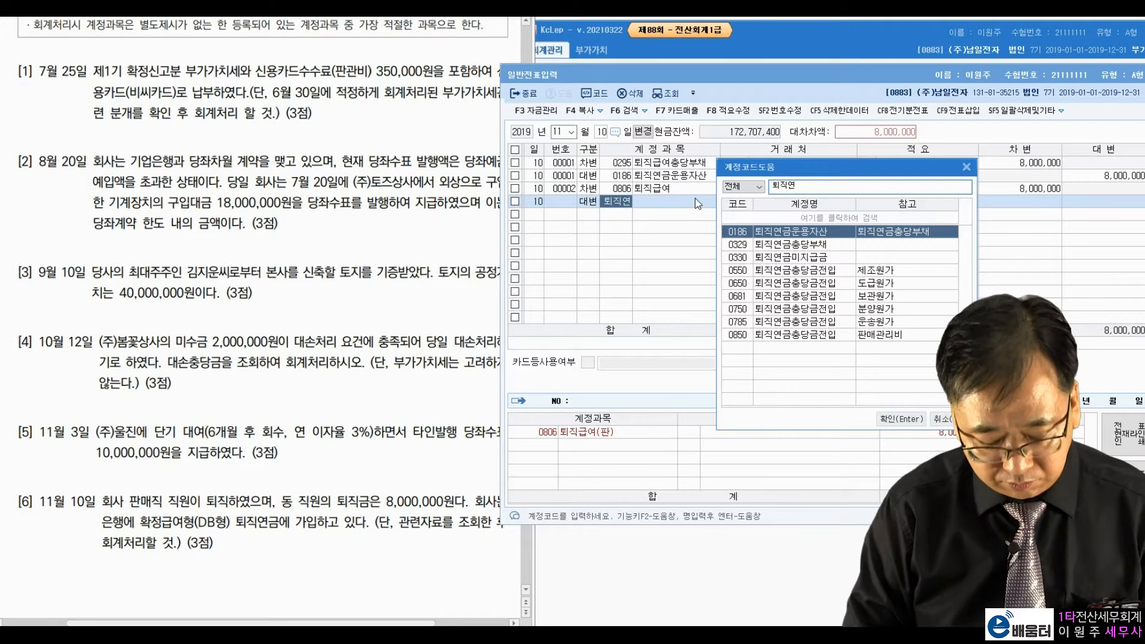
key("Down")
key("Down")
key("Return")
key("Return")
key("Return")
key("Return")
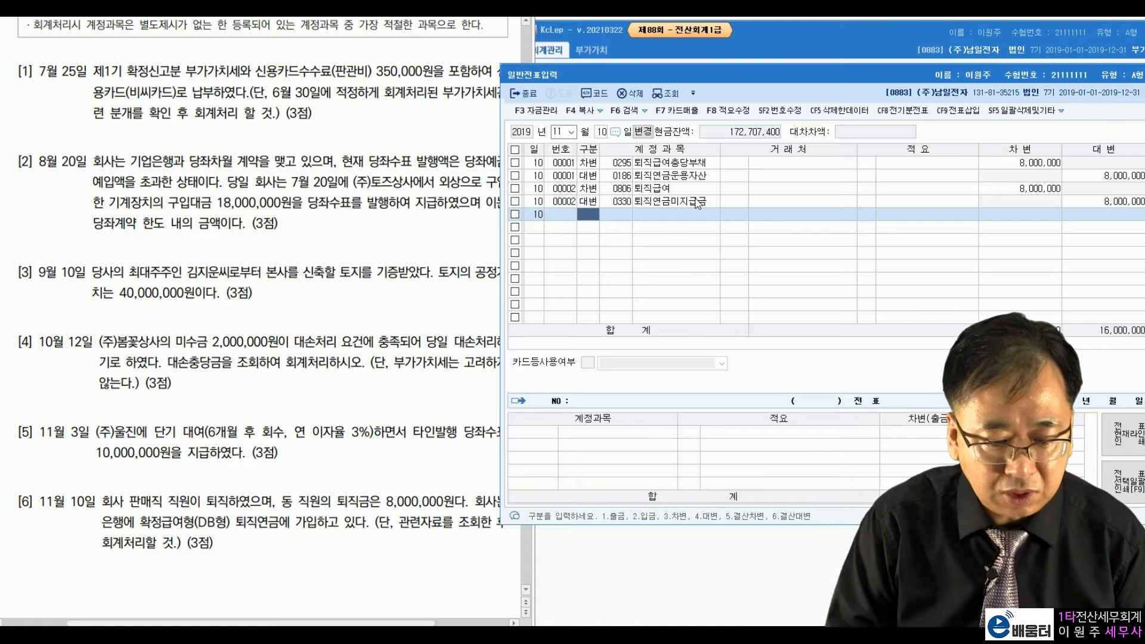
left_click(732, 203)
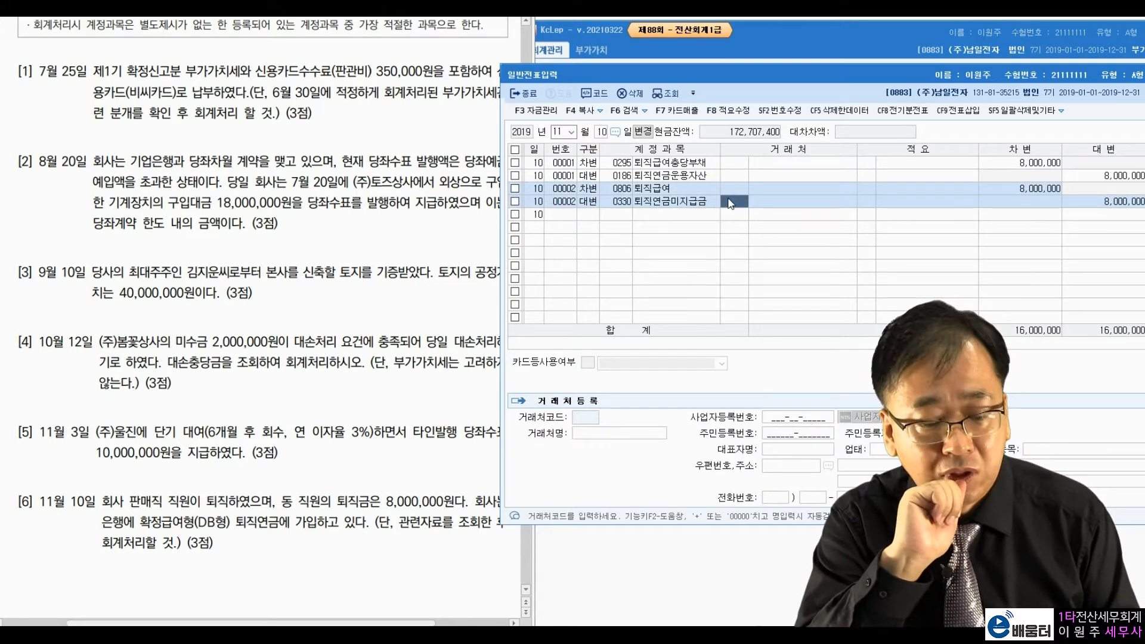
key("Up")
key("Up")
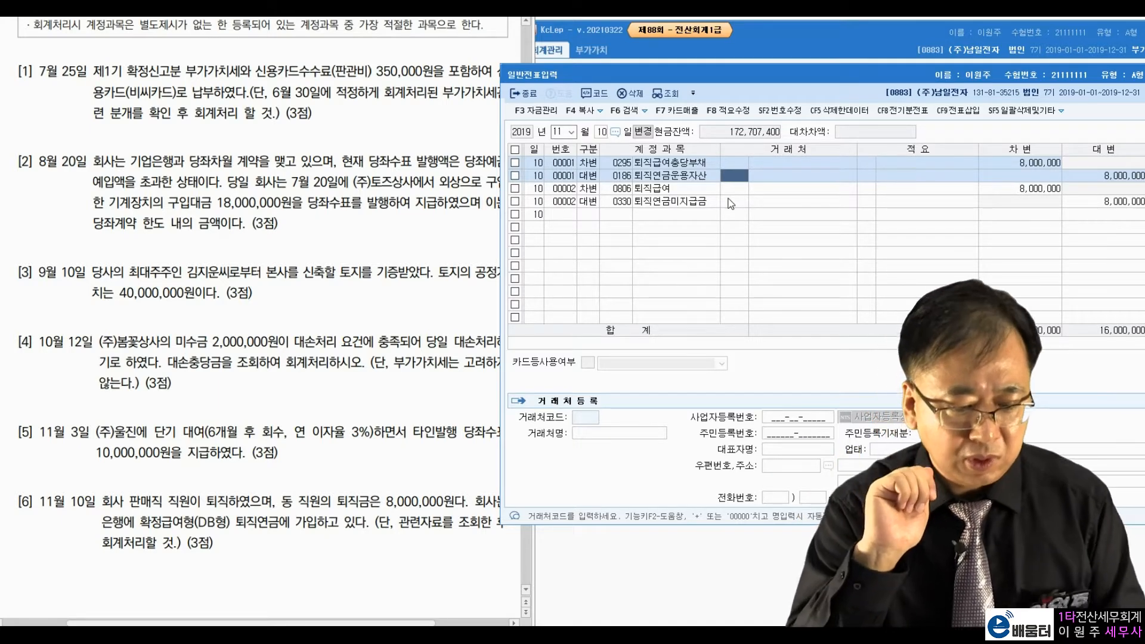
key("Down")
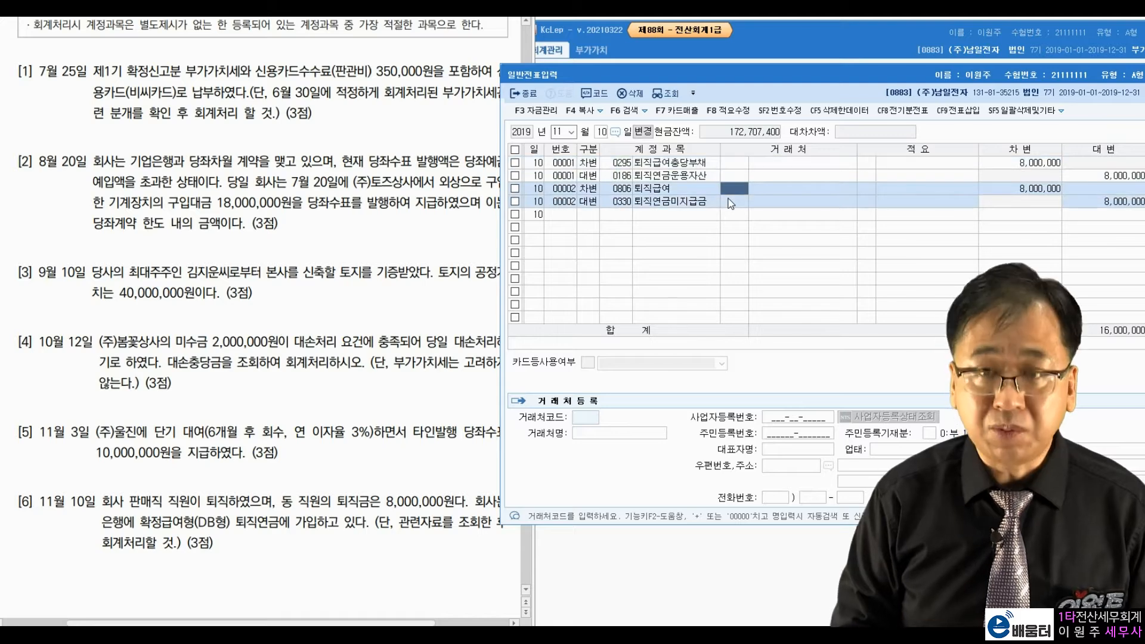
key("F5")
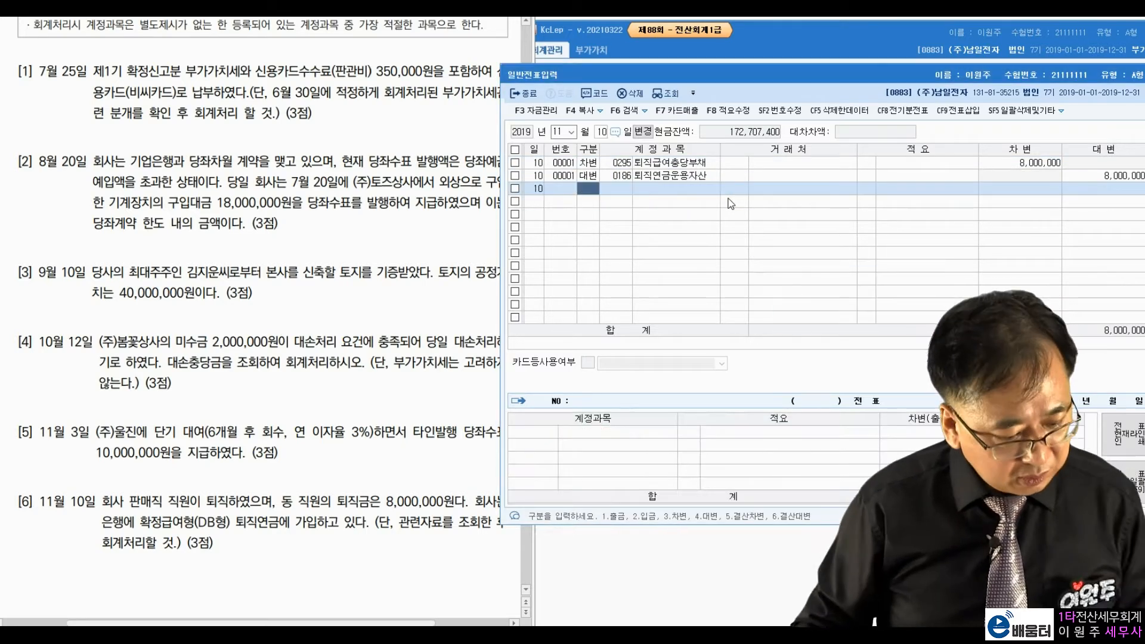
left_click(248, 416)
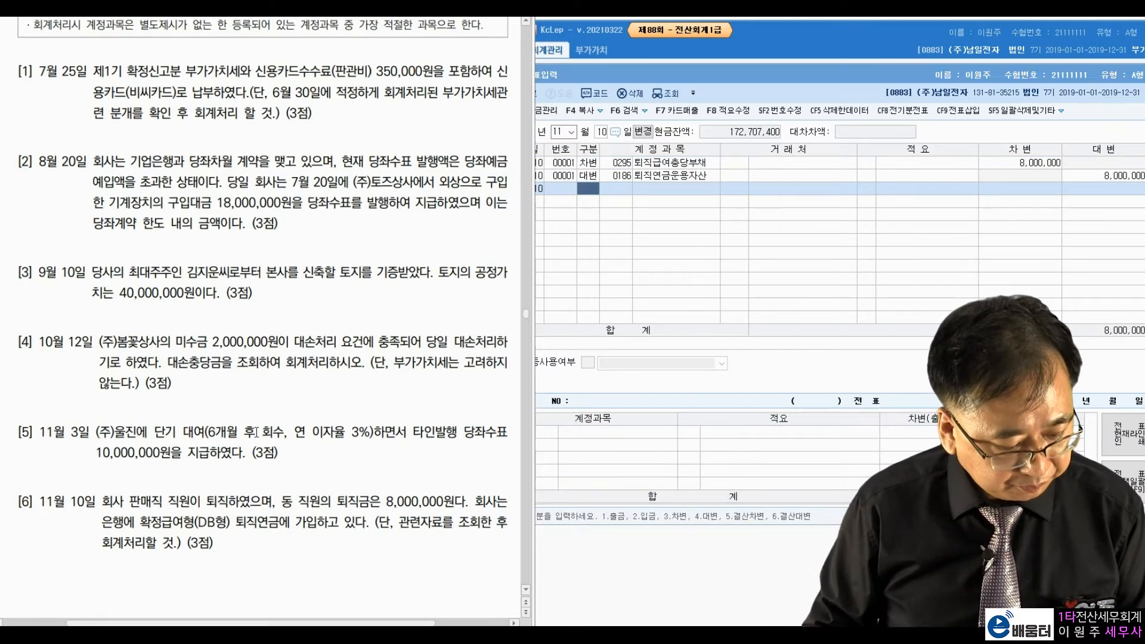
scroll(281, 427, "down", 5)
scroll(281, 427, "down", 9)
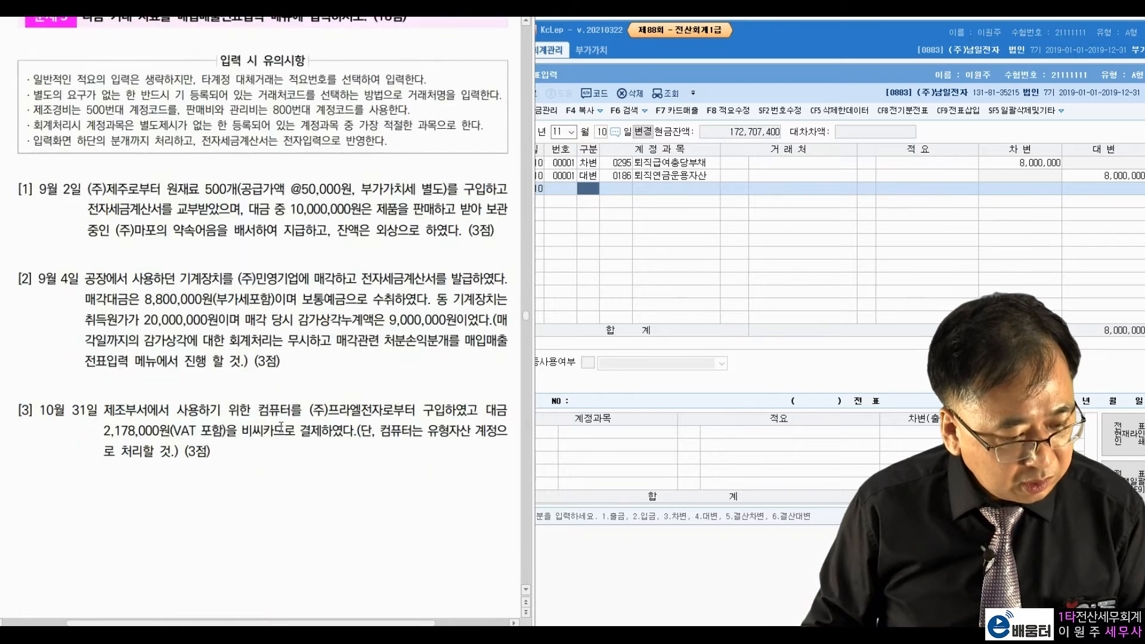
scroll(281, 427, "down", 1)
scroll(281, 427, "up", 1)
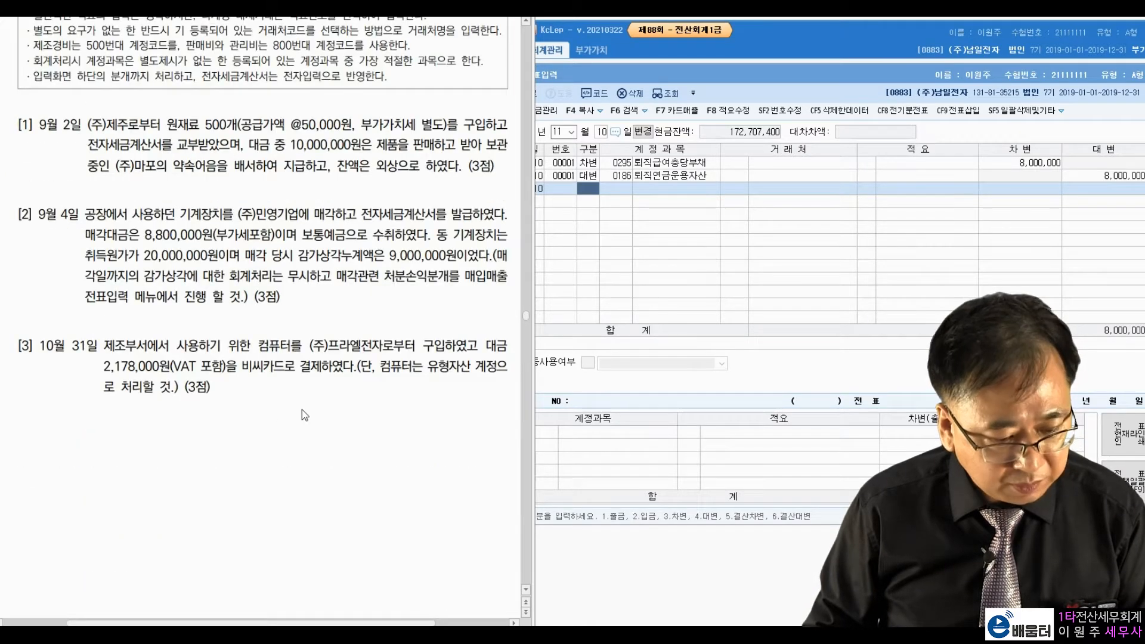
scroll(302, 410, "down", 1)
left_click(736, 56)
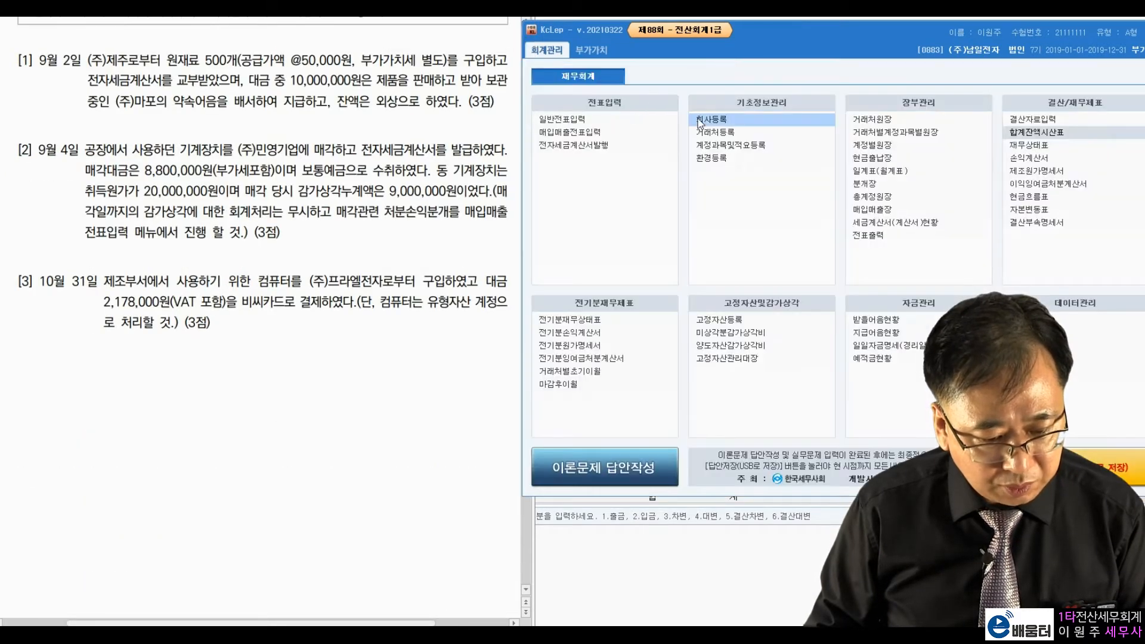
left_click(596, 138)
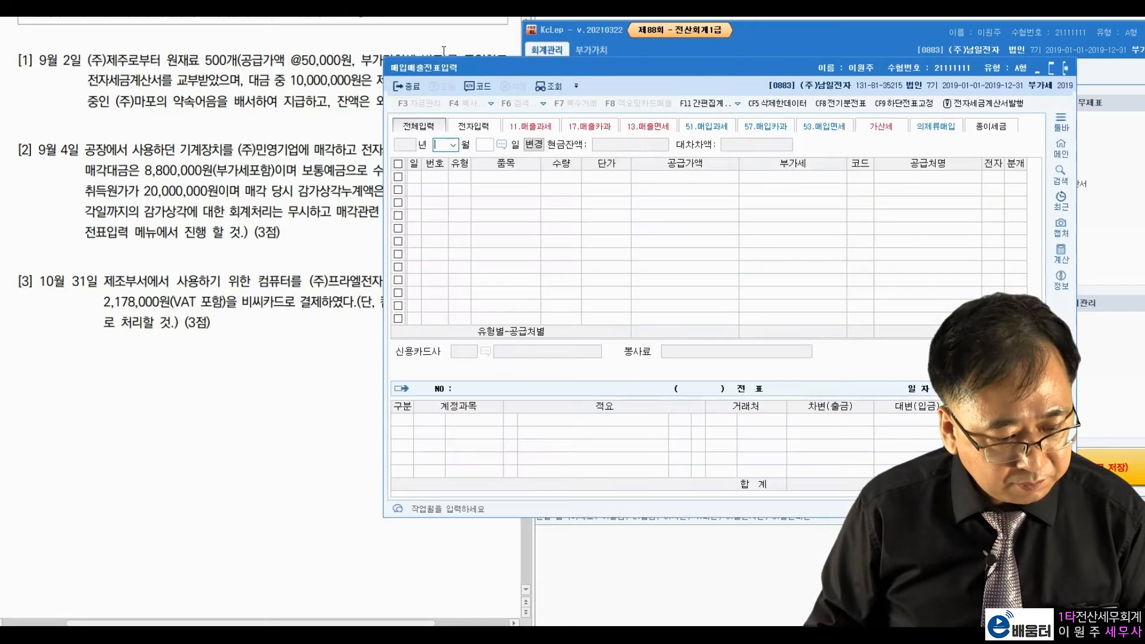
left_click_drag(594, 41, 564, 42)
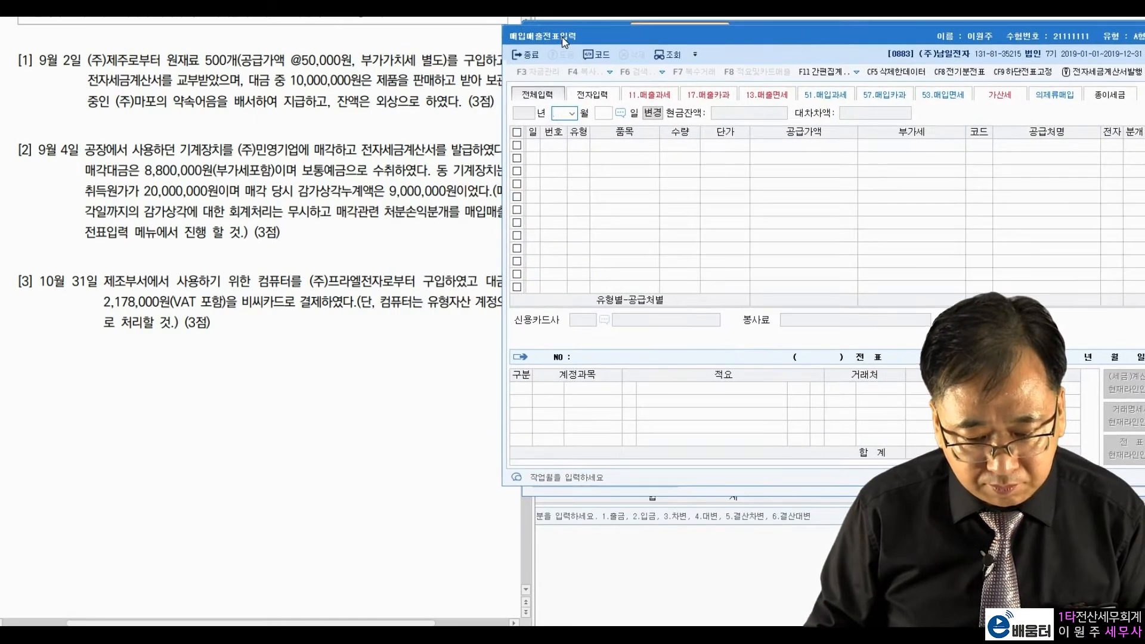
left_click(298, 52)
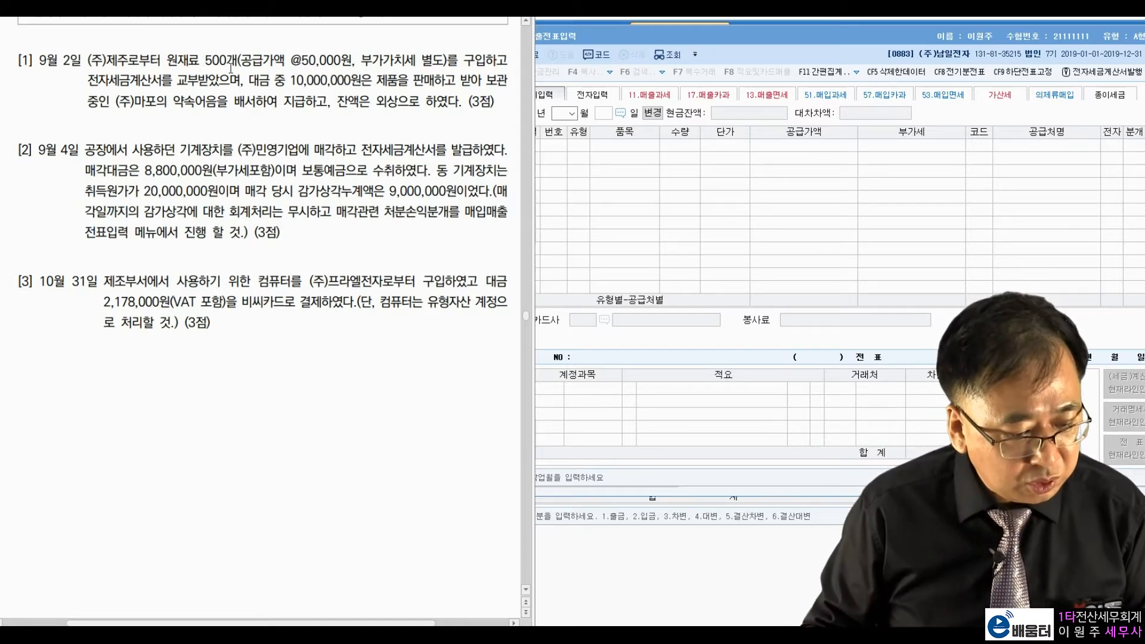
left_click_drag(167, 62, 328, 63)
left_click(258, 60)
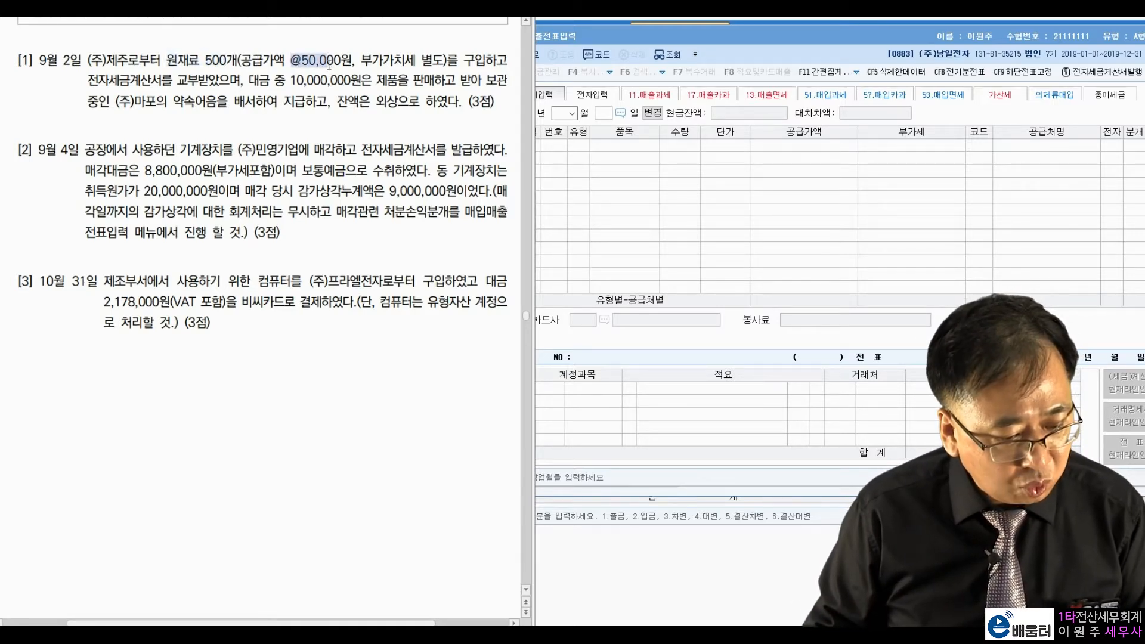
left_click(375, 62)
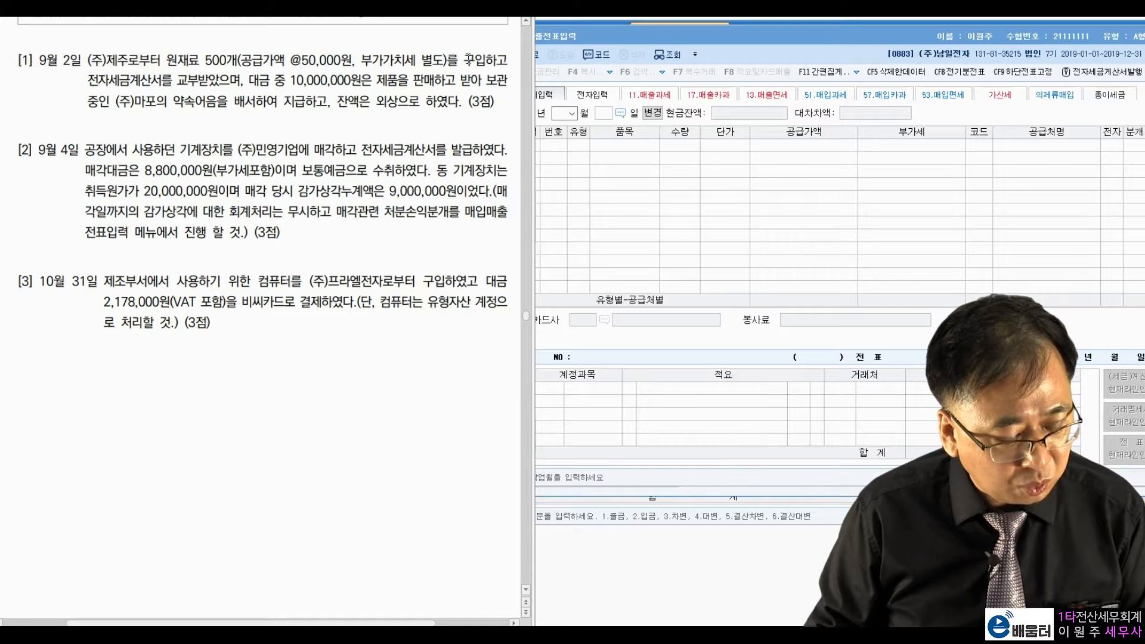
left_click_drag(97, 82, 218, 85)
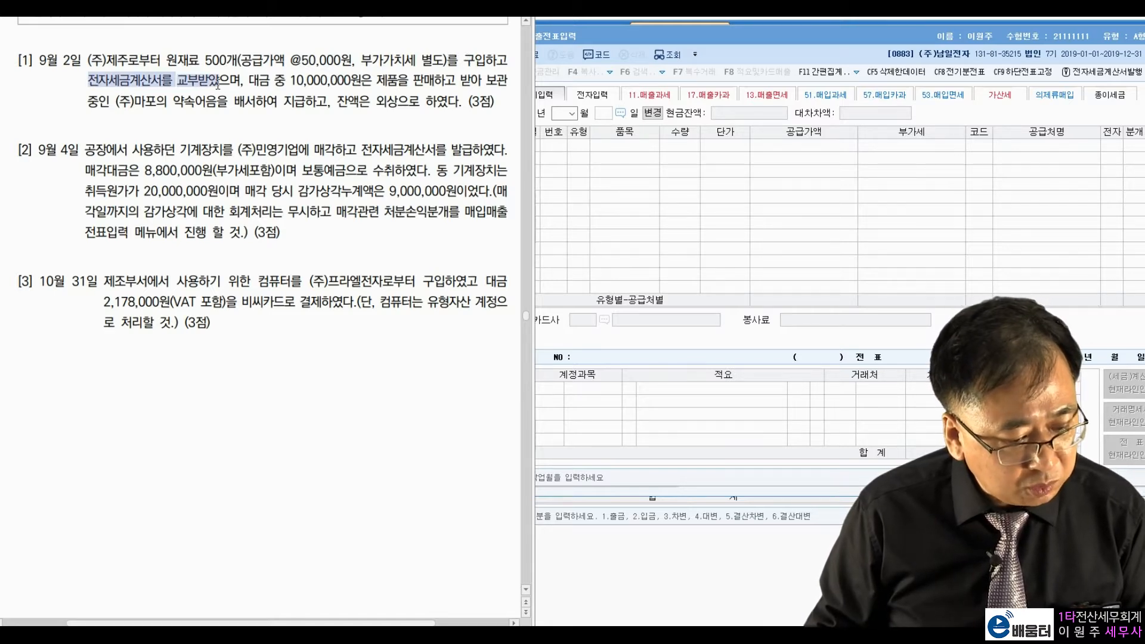
left_click(276, 132)
left_click_drag(289, 82, 346, 83)
left_click(436, 80)
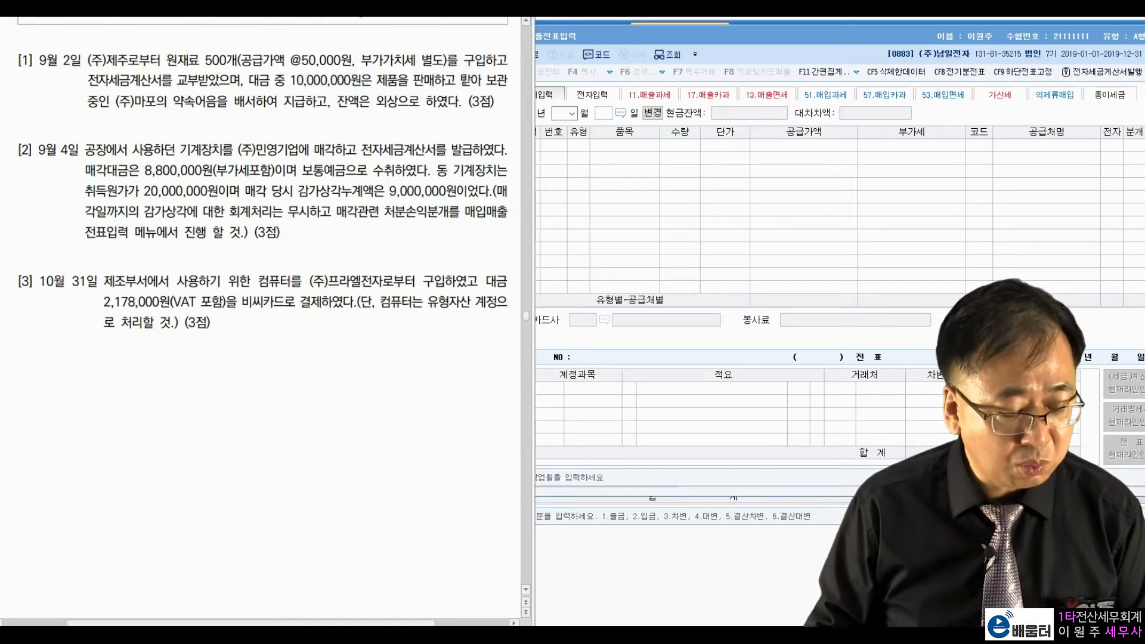
left_click_drag(174, 100, 312, 106)
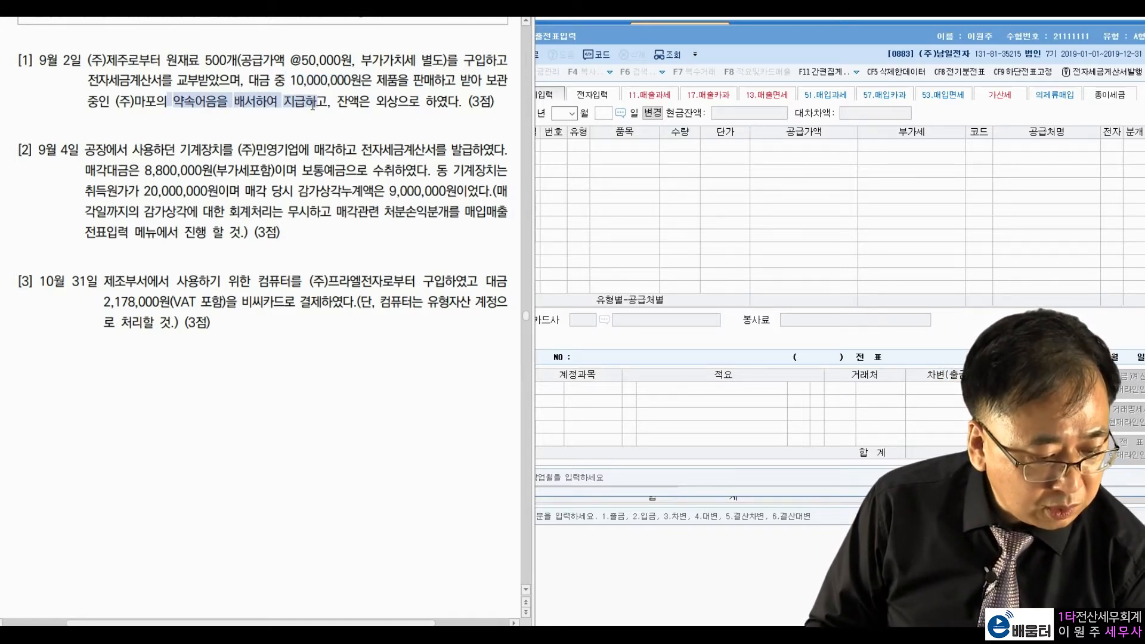
left_click(398, 107)
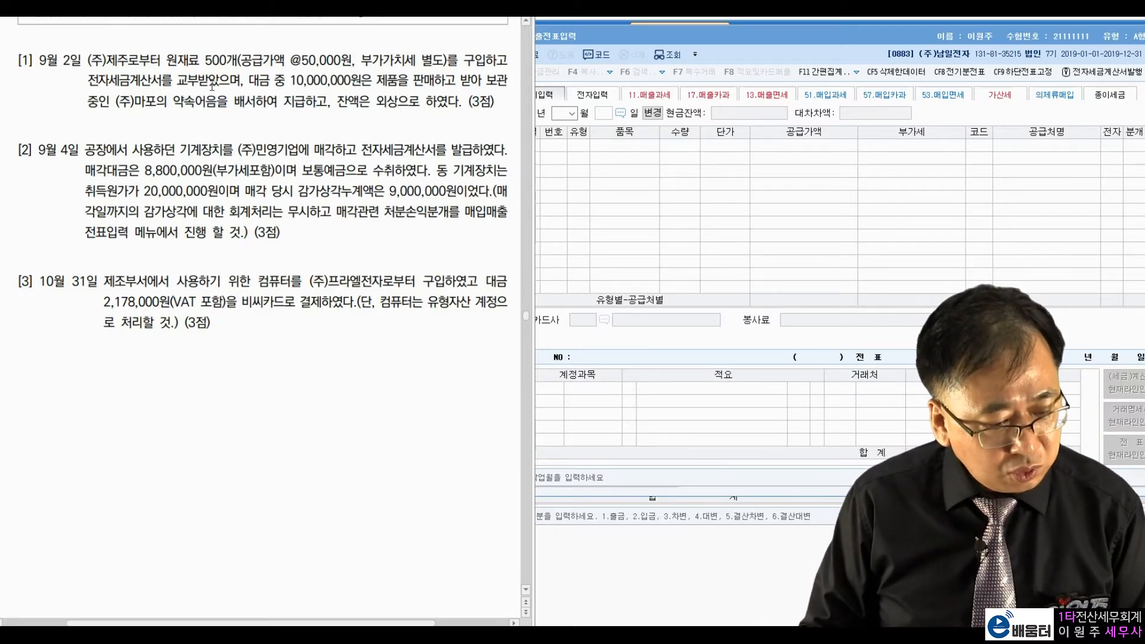
left_click_drag(135, 101, 268, 102)
left_click(355, 121)
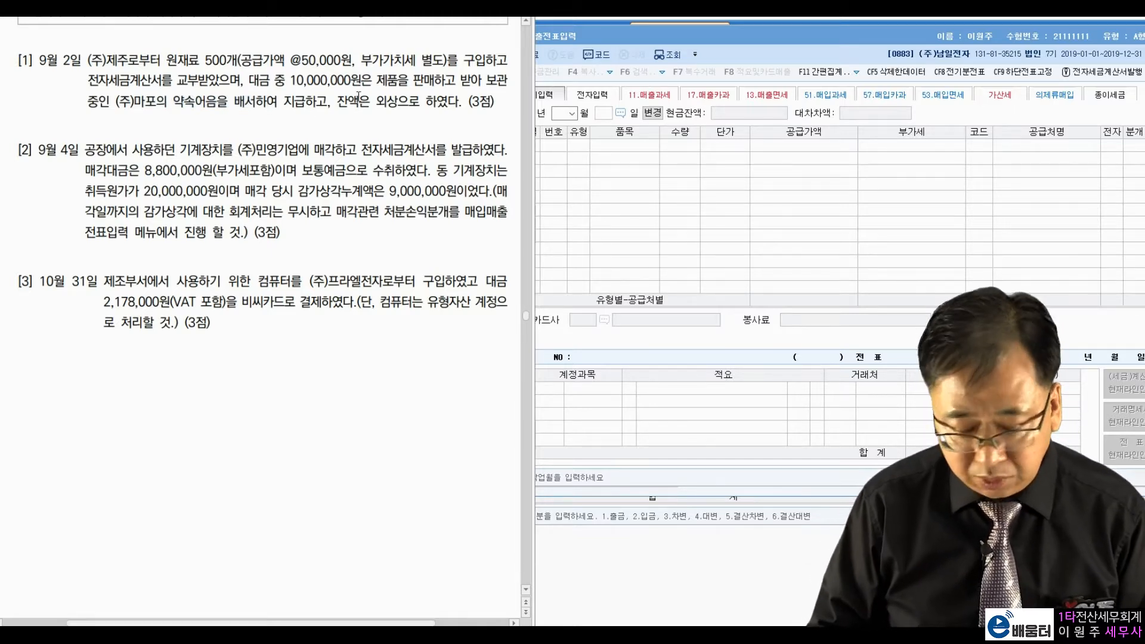
Step: Start a September 2 voucher with type 51 taxable purchase
left_click(565, 223)
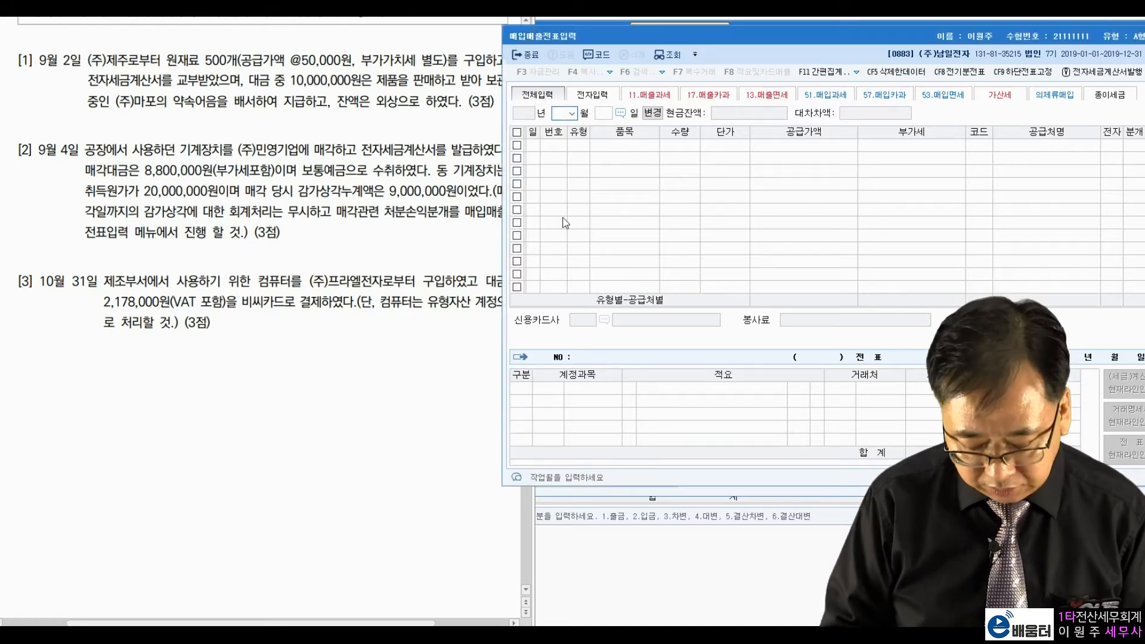
type("9")
key("Return")
type("2")
key("Return")
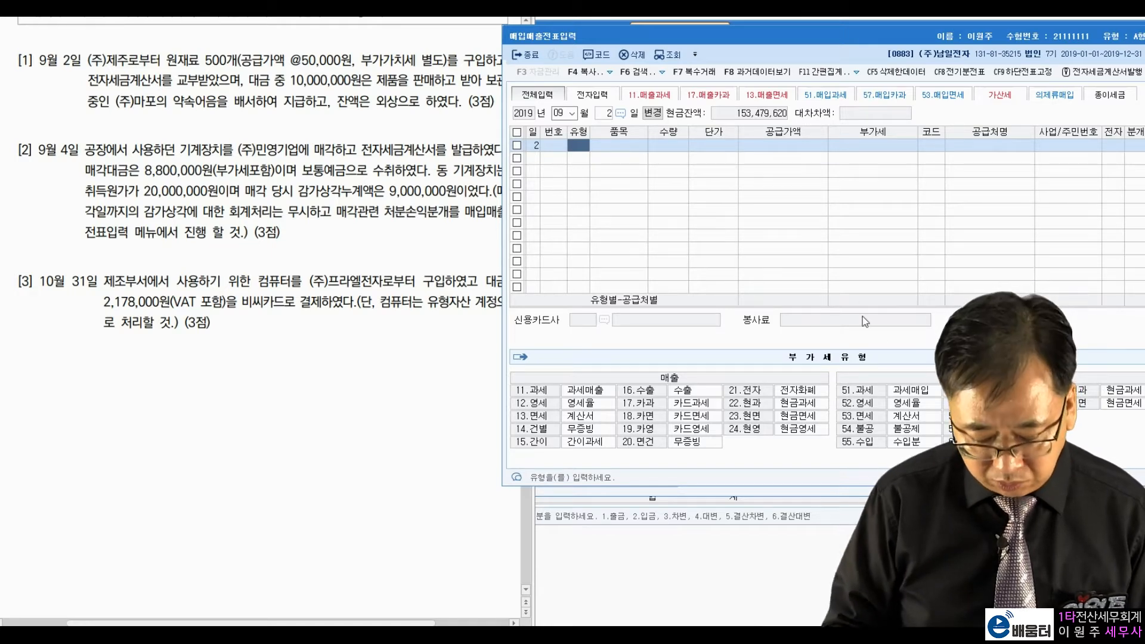
type("51")
key("Return")
key("Return")
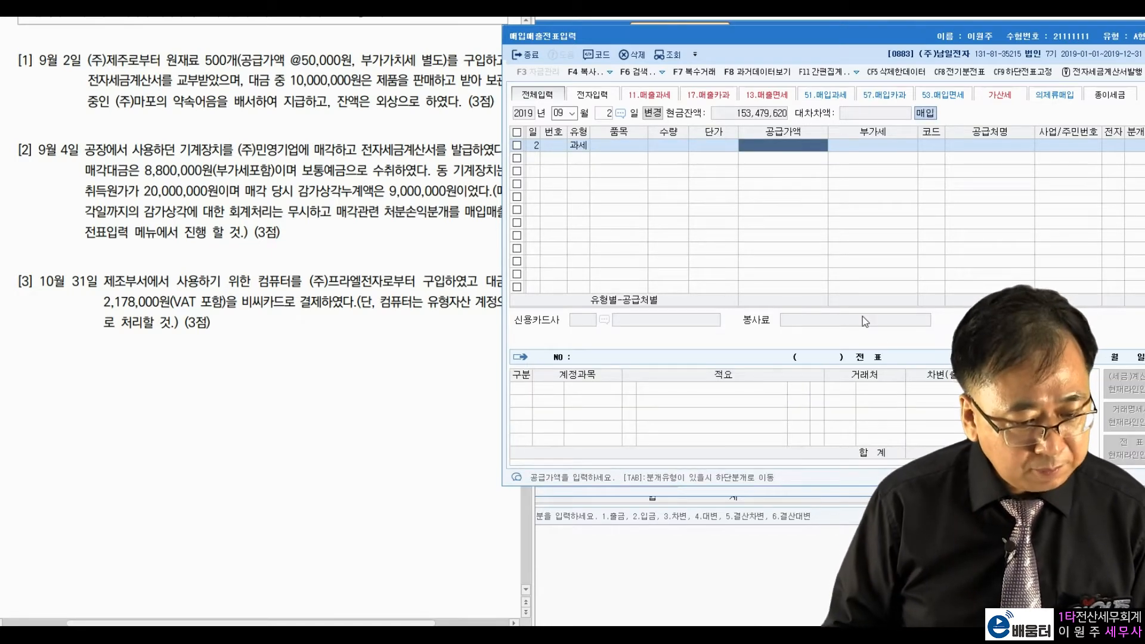
Step: Enter supply 25,000,000, supplier (주)제주, electronic invoice 1, and mixed journal 3
left_click(384, 111)
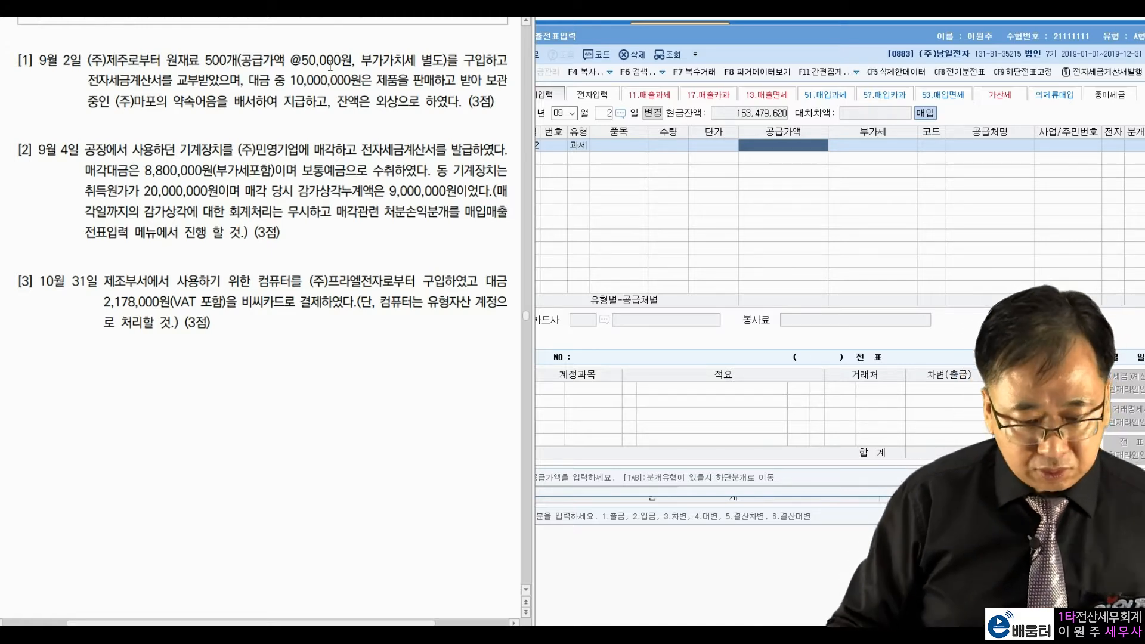
left_click(797, 144)
type("25")
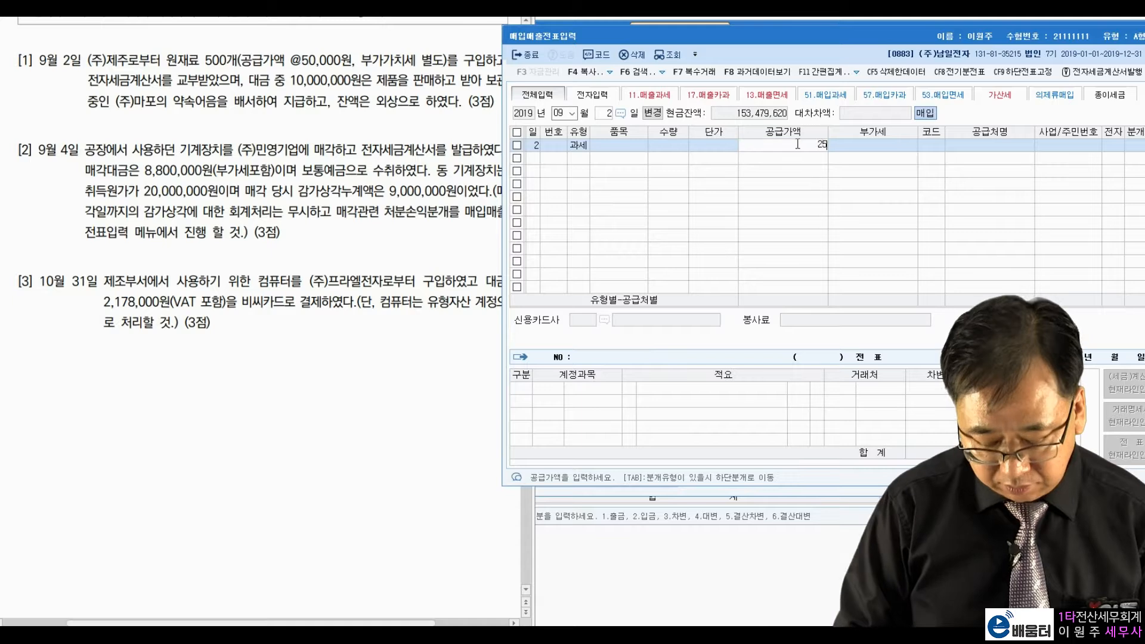
type(",000,000")
key("Return")
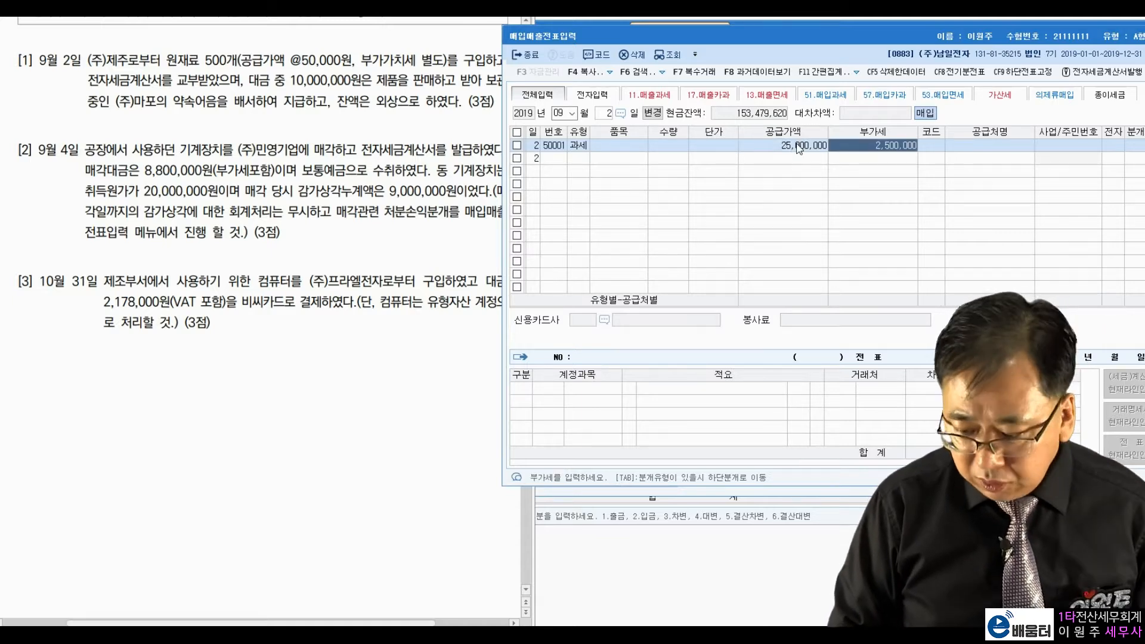
key("Return")
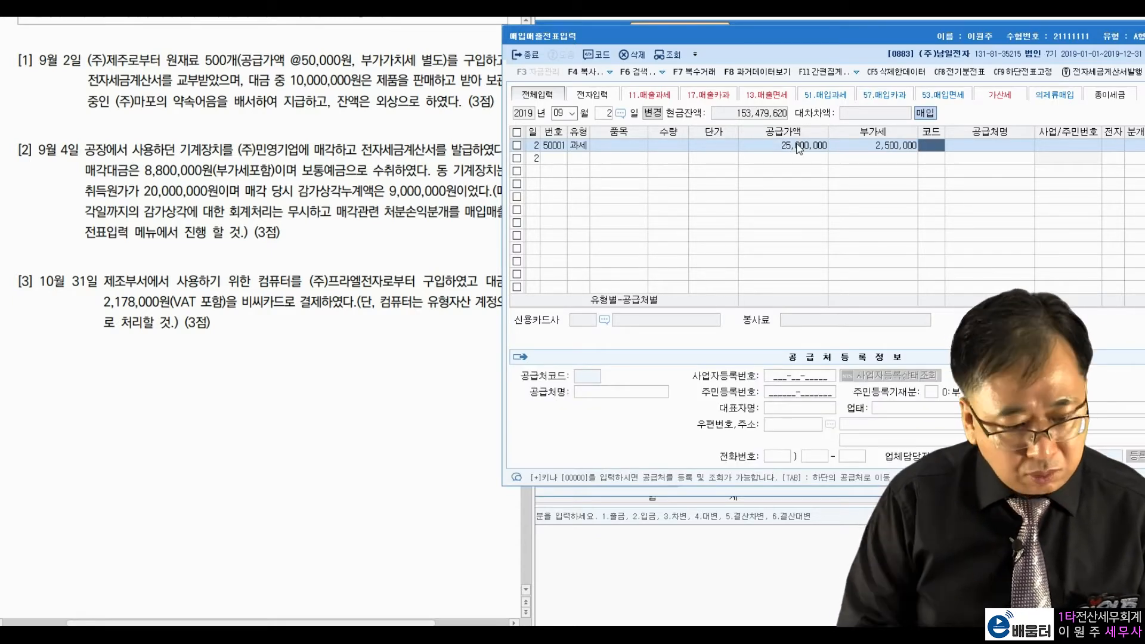
type("제")
key("Return")
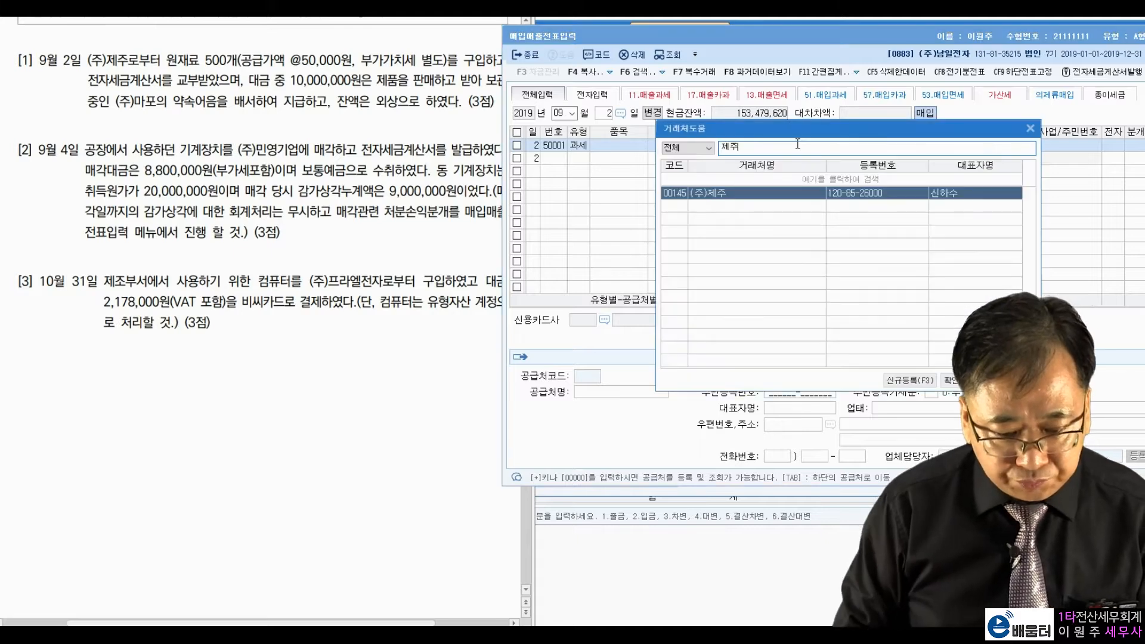
key("Return")
type("1")
key("Return")
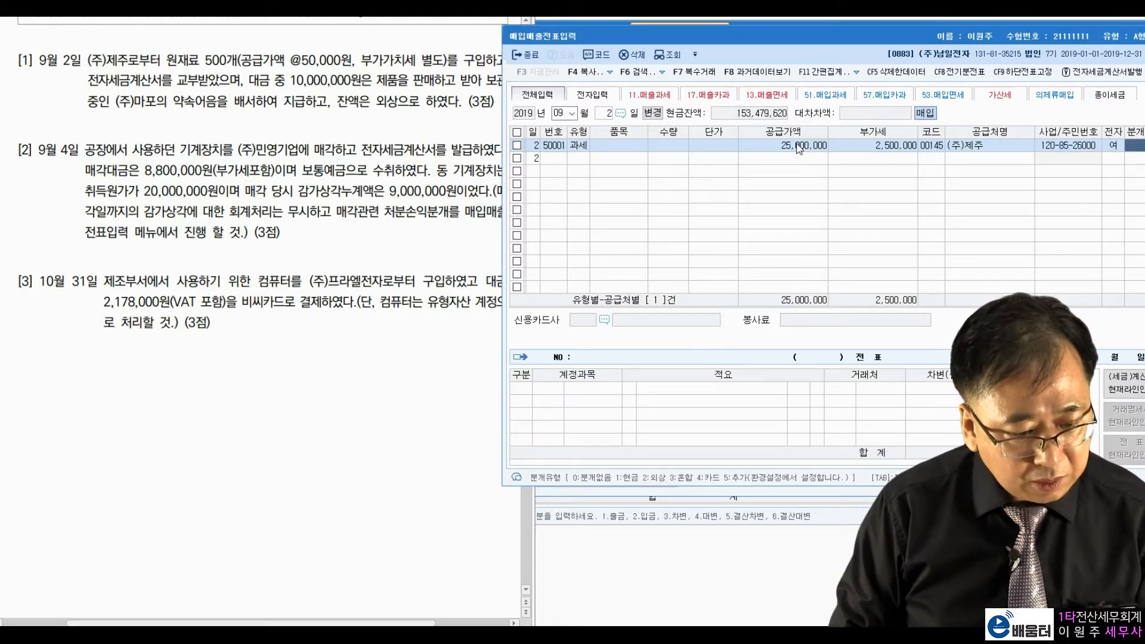
type("3")
key("Return")
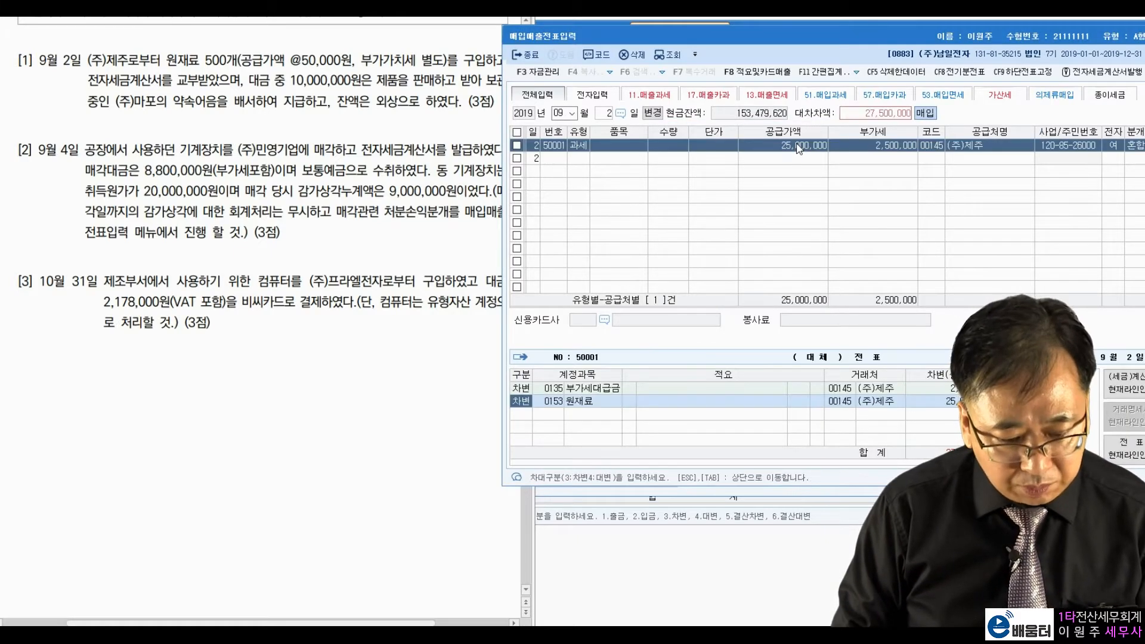
Step: Add a credit line for 0110 받을어음 from (주)마포 of 10,000,000
key("Return")
key("Return")
key("Return")
key("Return")
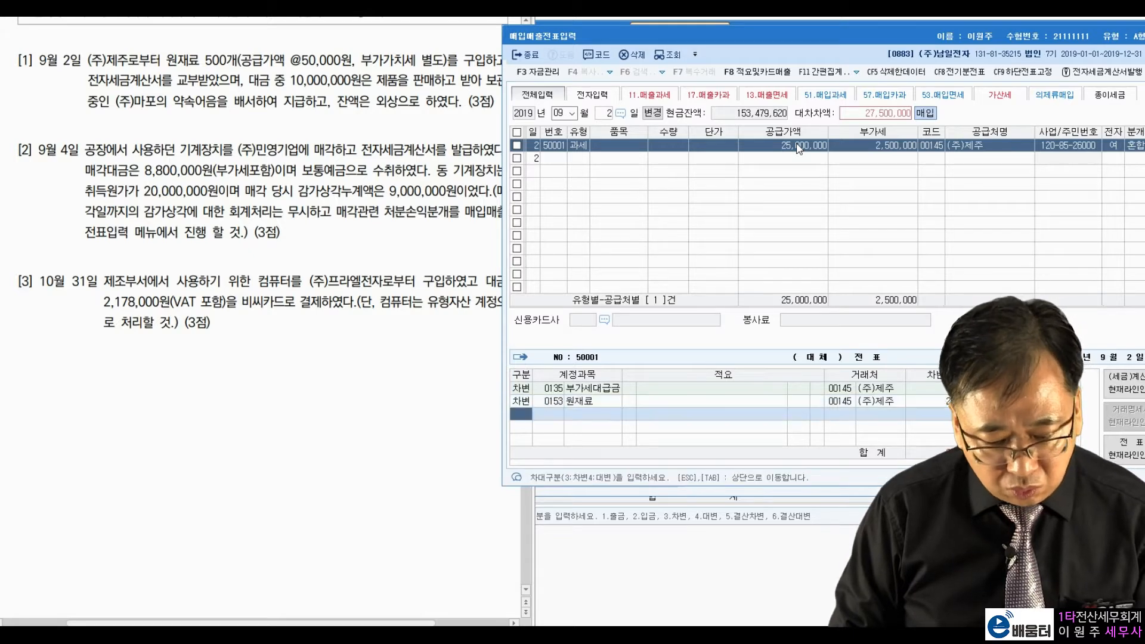
type("4")
key("Return")
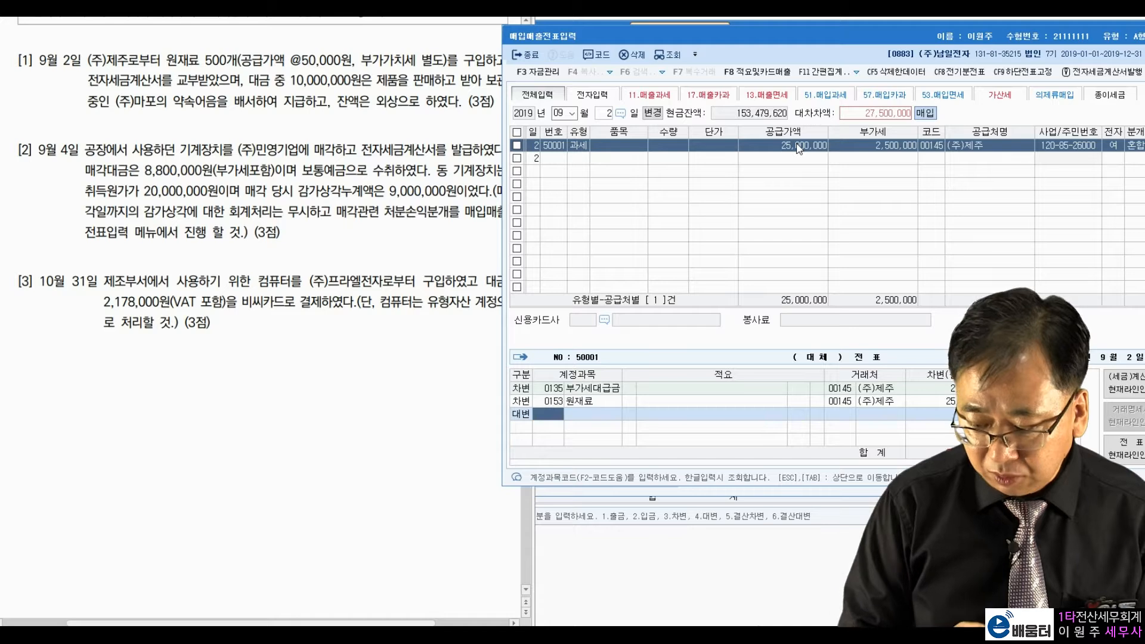
type("110")
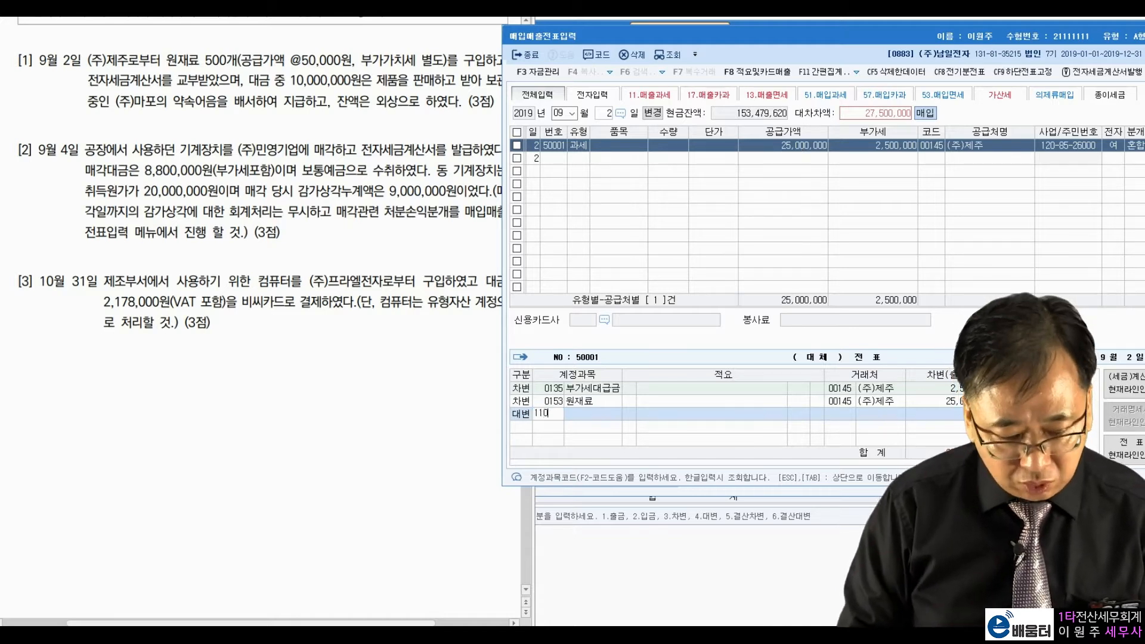
key("Return")
key("Return")
key("Left")
key("Left")
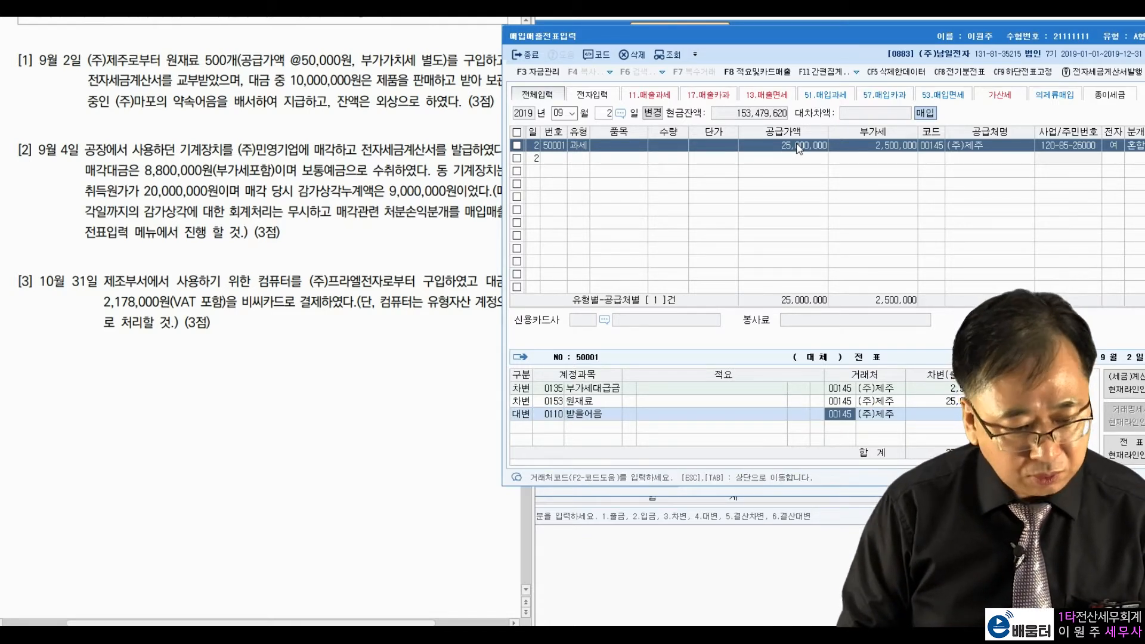
left_click_drag(117, 102, 195, 102)
left_click(485, 150)
left_click(879, 445)
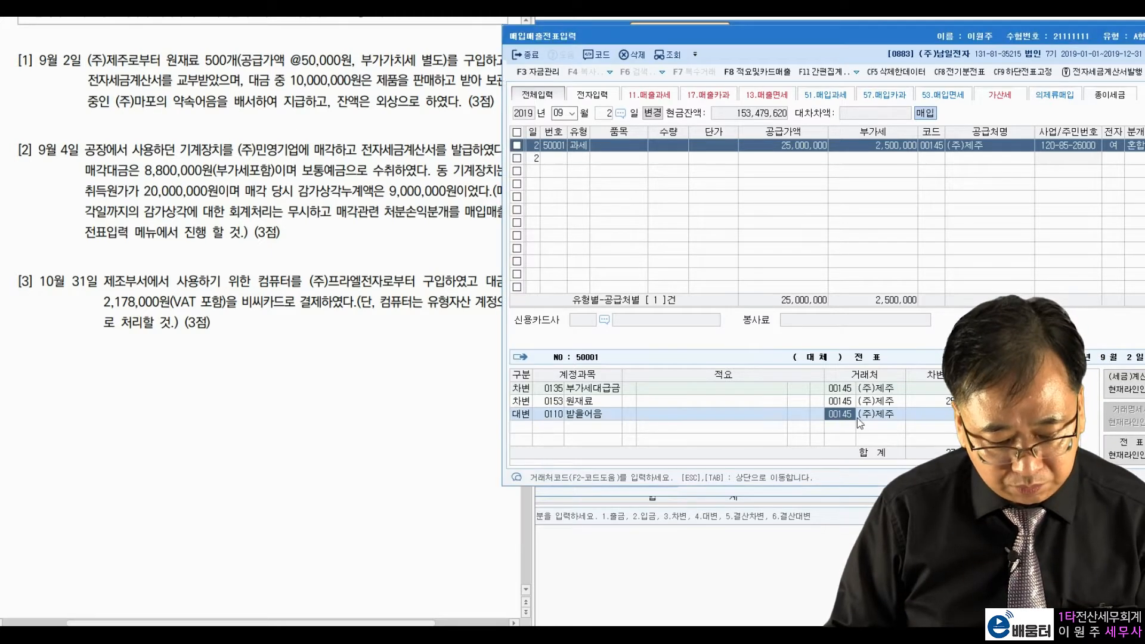
type("마포")
key("Return")
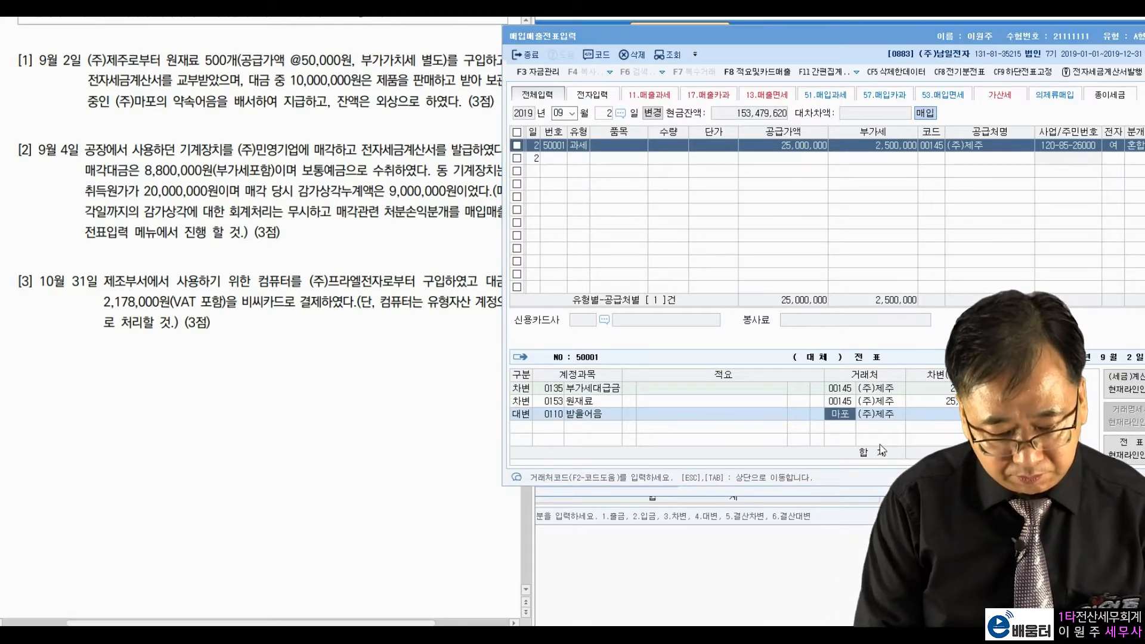
key("Return")
key("Return")
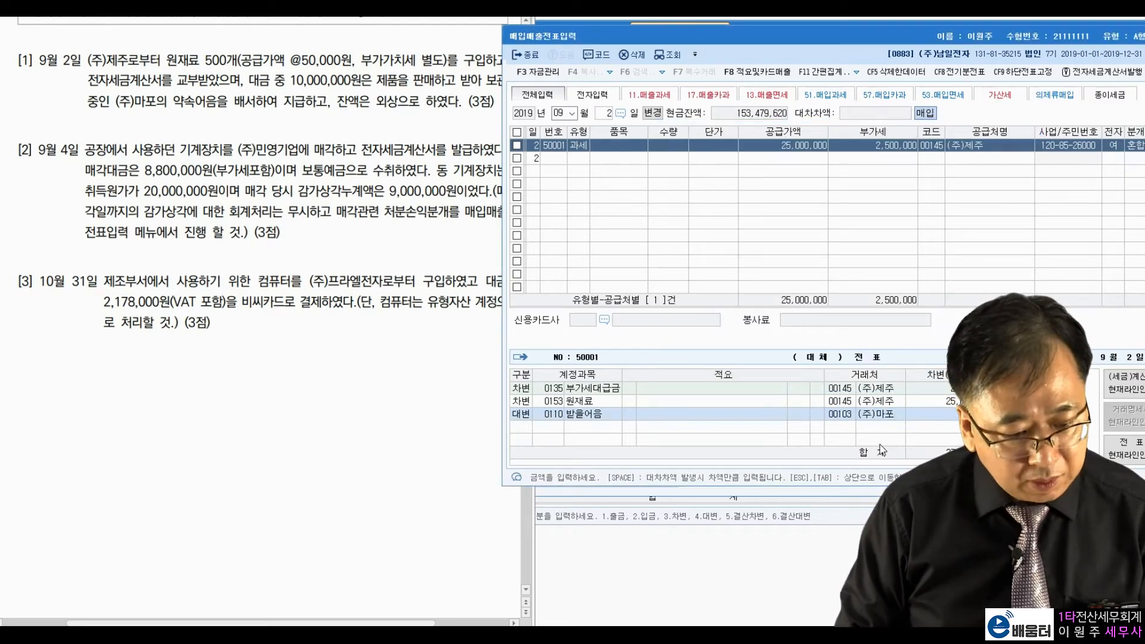
type("10000000")
key("Return")
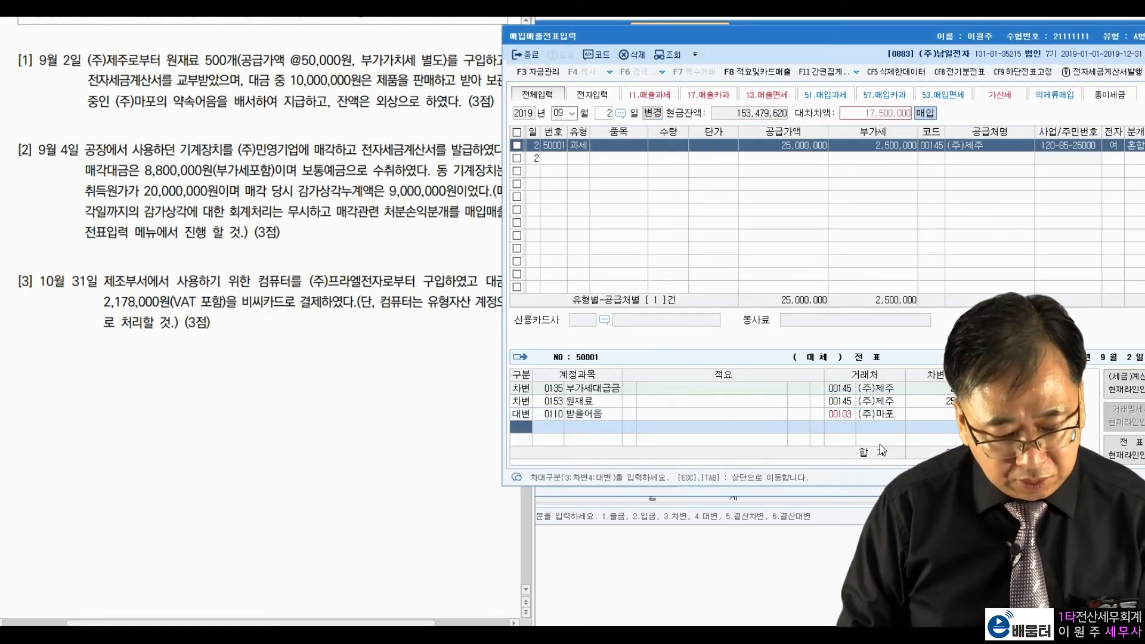
Step: Credit the remaining balance to 0251 외상매입금 and finish the entry
type("4")
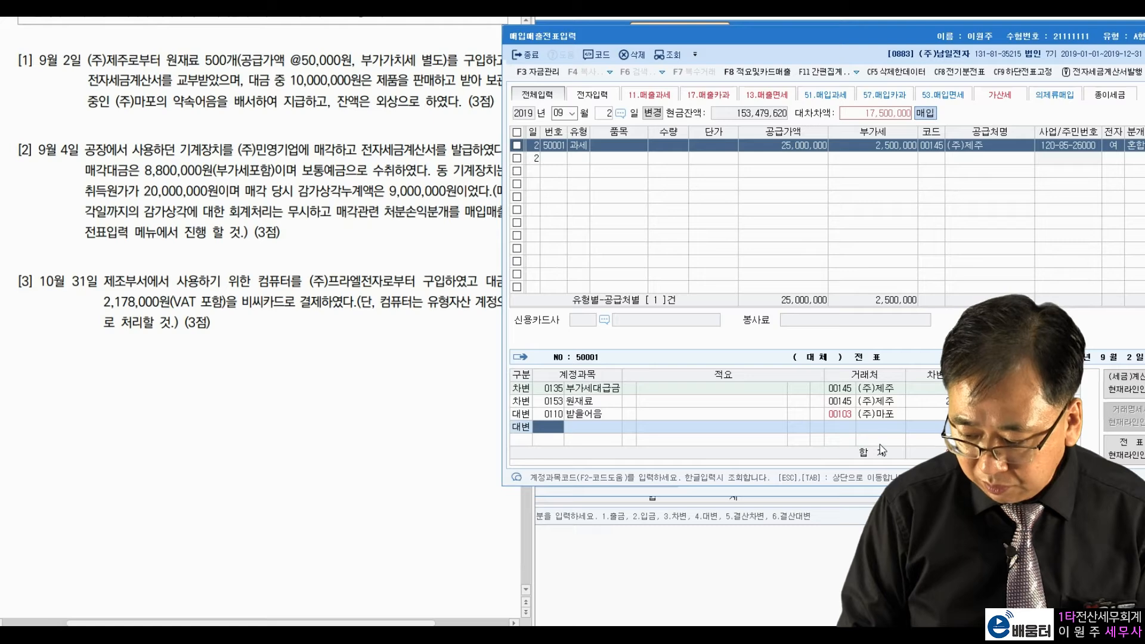
type("251")
key("Return")
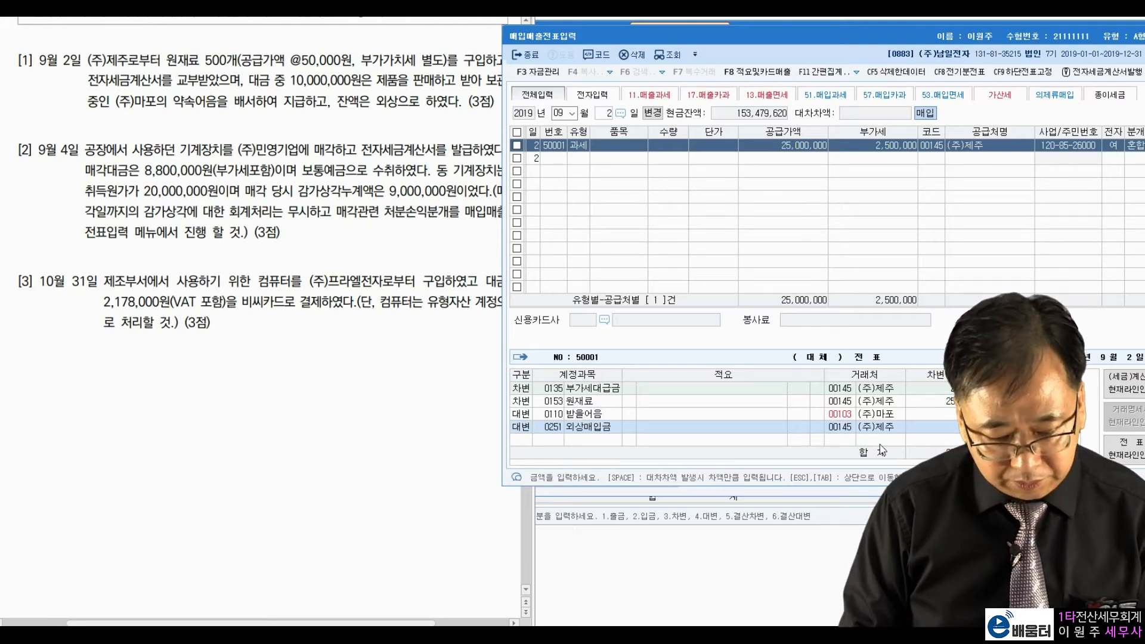
key("Return")
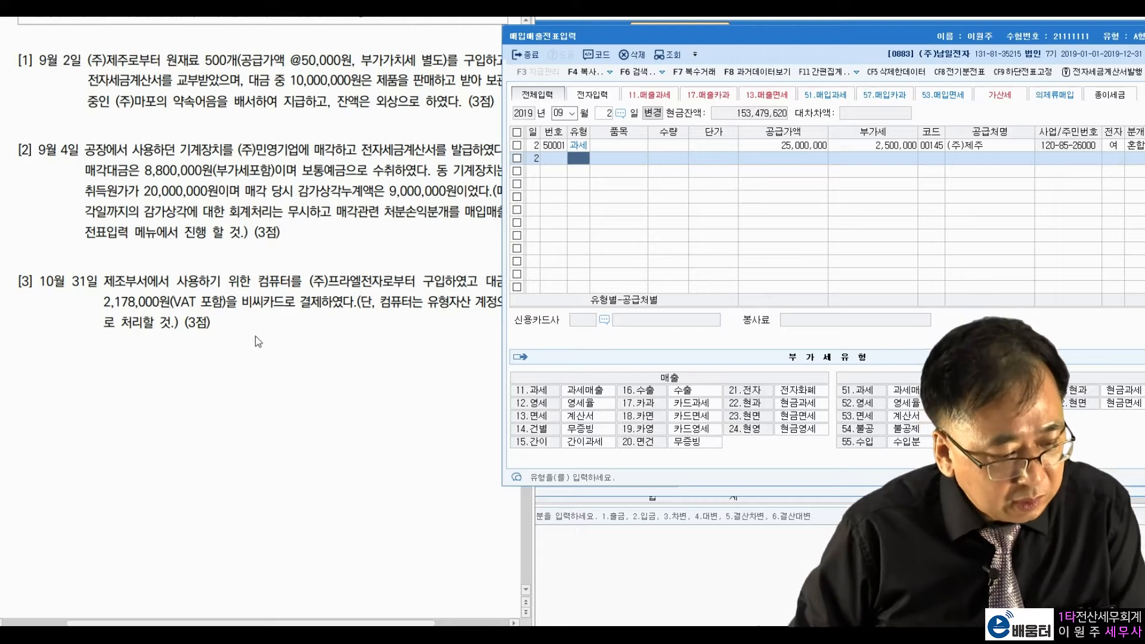
Step: Change the voucher date to September 4
left_click(605, 114)
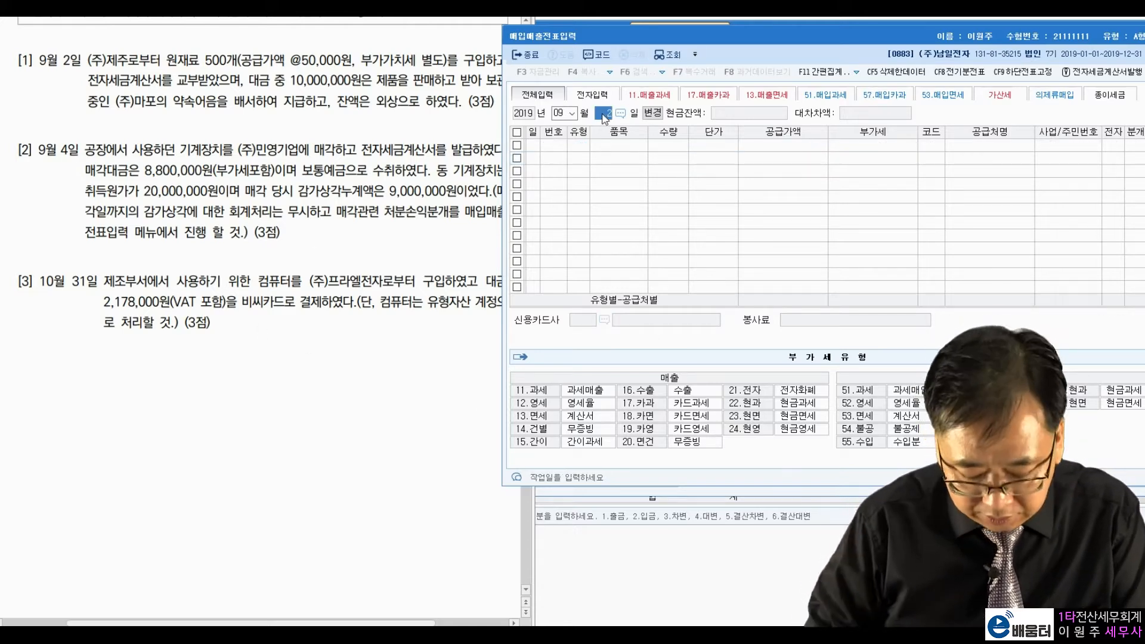
type("4")
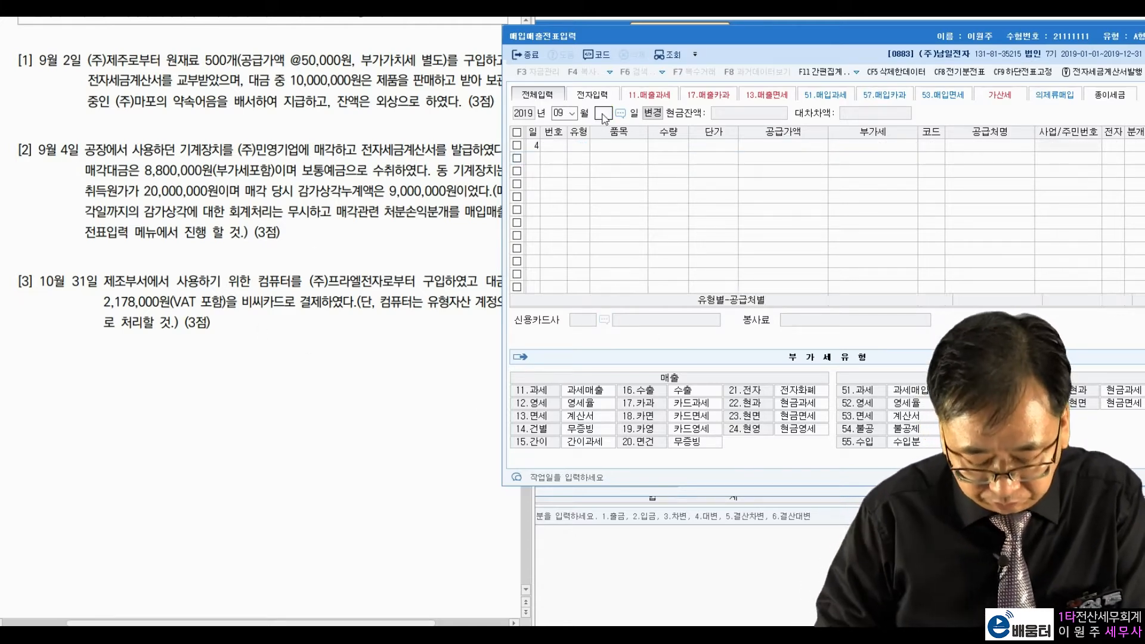
key("Return")
Step: Review problem 2's machinery sale: 8,800,000 deposit, 20,000,000 cost, 9,000,000 depreciation
left_click(151, 156)
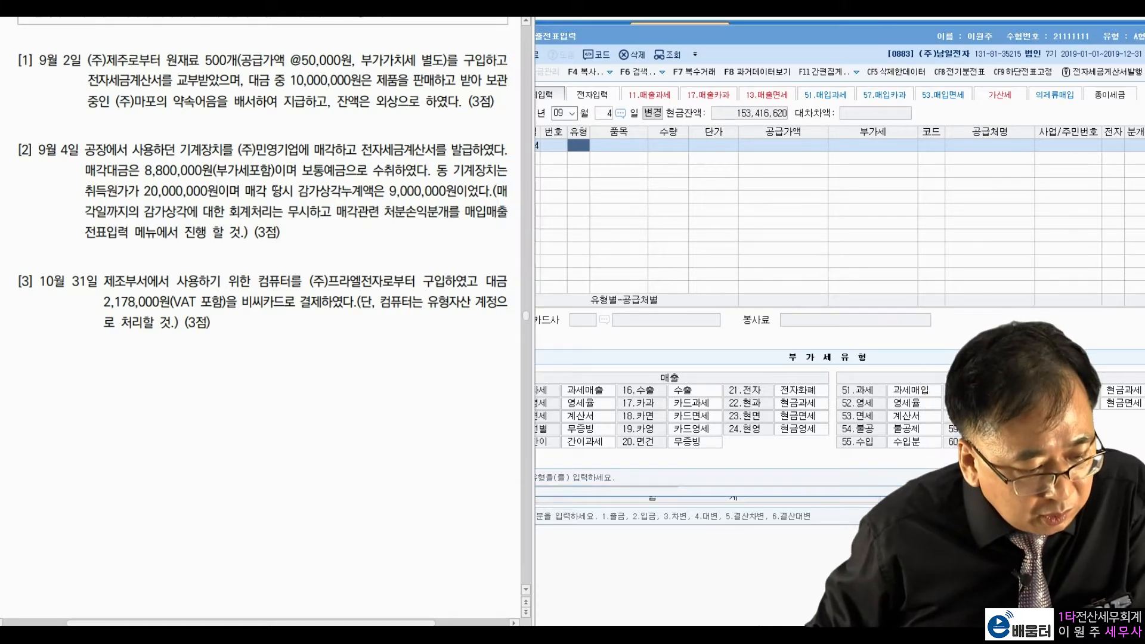
left_click_drag(181, 156, 234, 156)
left_click(261, 156)
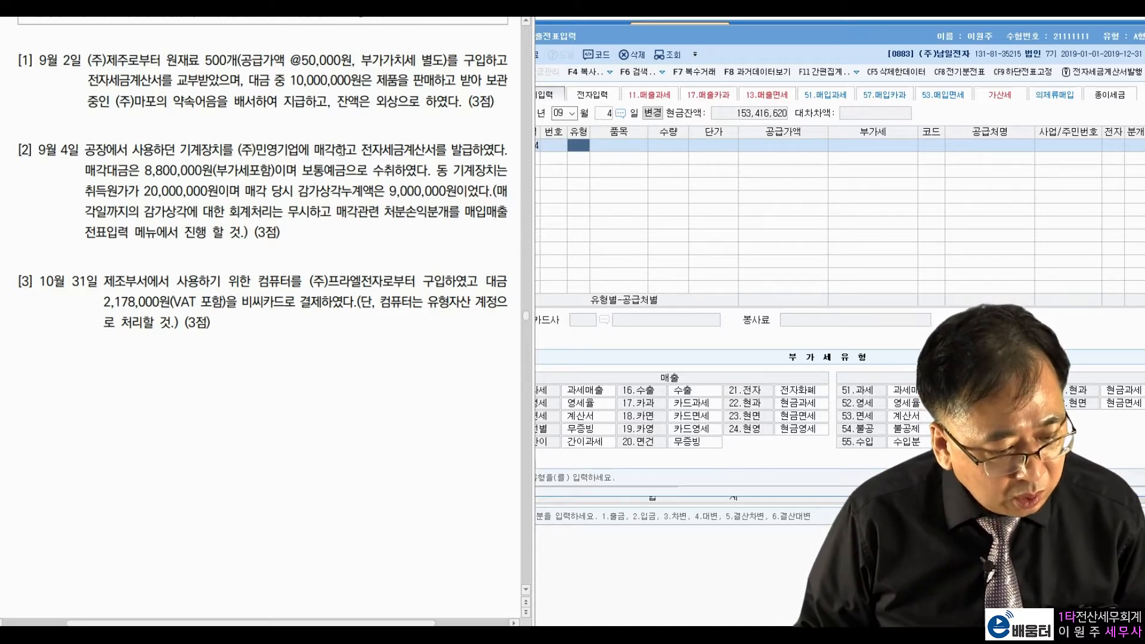
left_click_drag(361, 149, 393, 148)
left_click(552, 395)
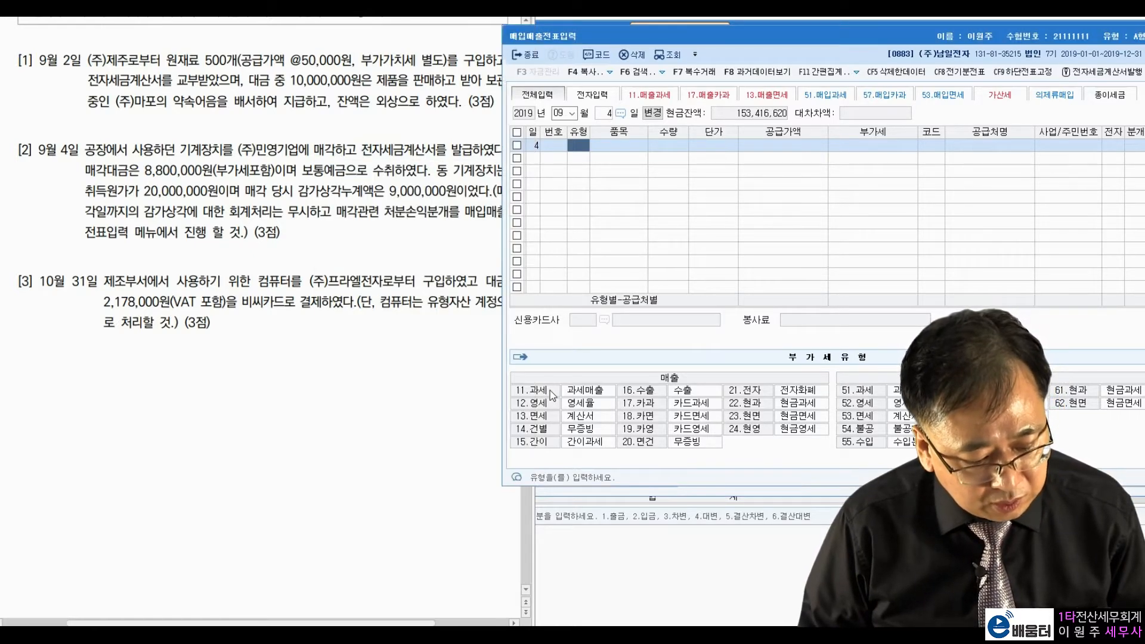
left_click(432, 165)
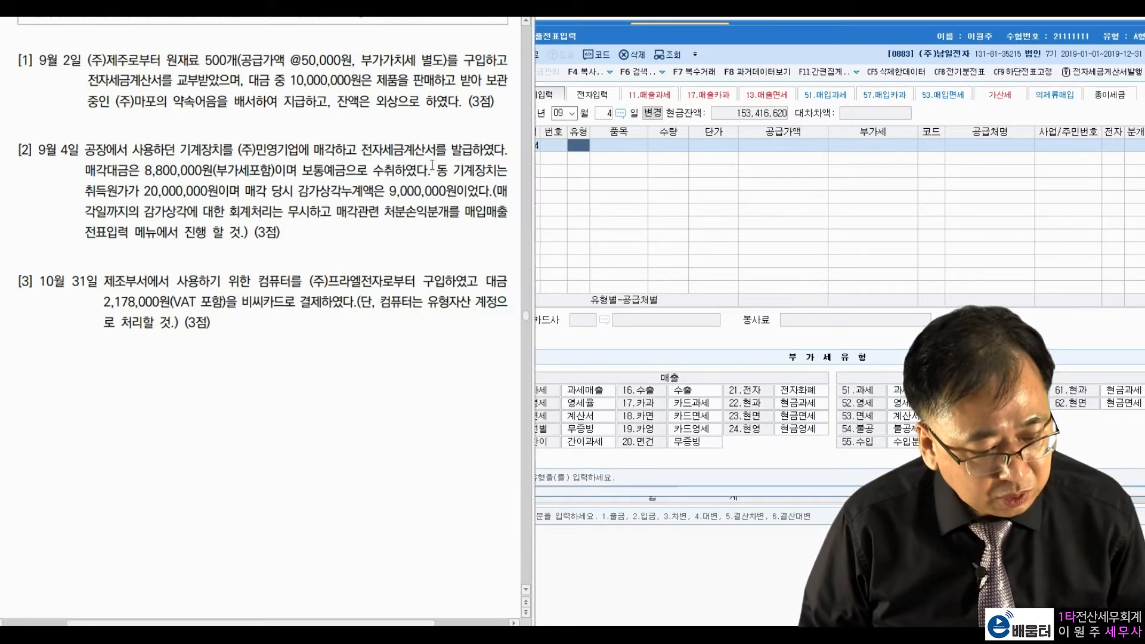
left_click_drag(154, 173, 201, 177)
left_click(229, 169)
left_click_drag(309, 177, 394, 173)
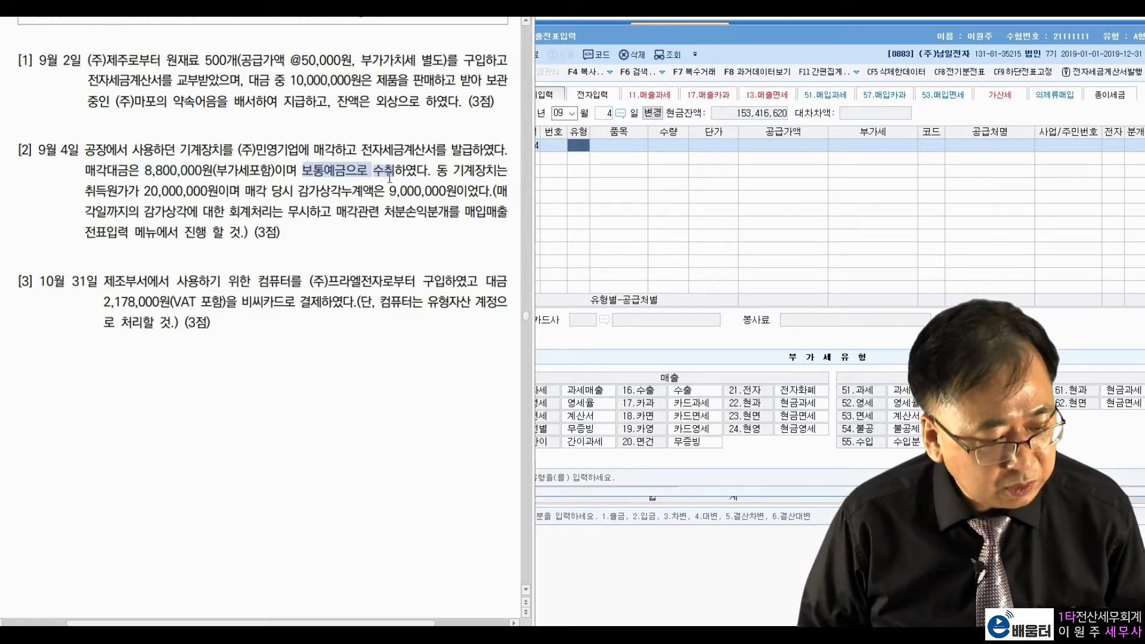
left_click(387, 197)
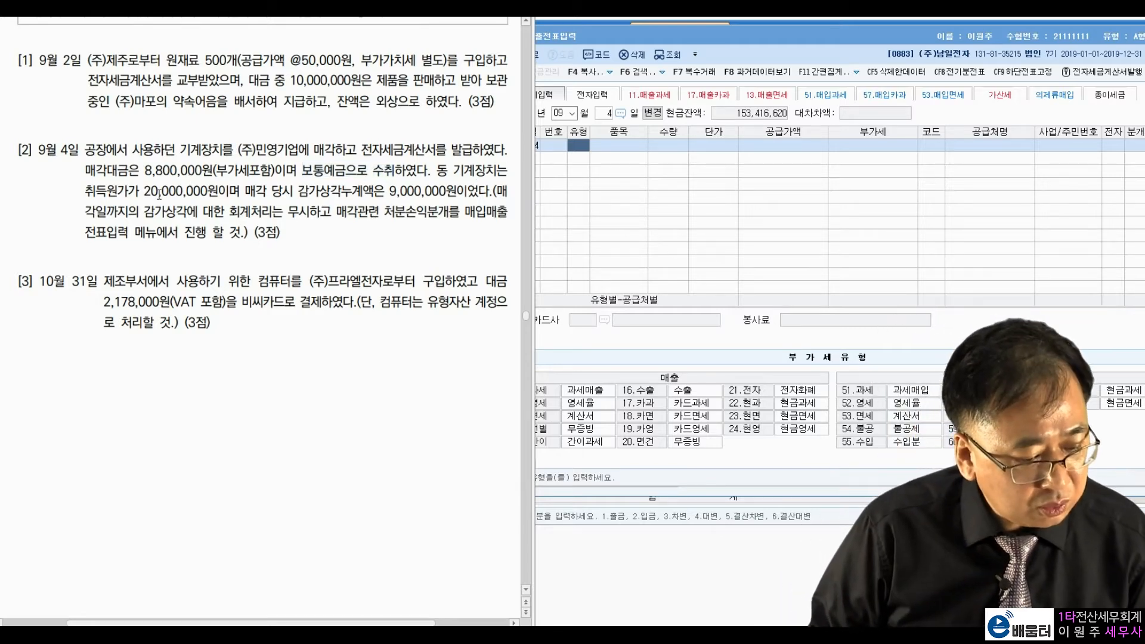
left_click_drag(143, 192, 218, 193)
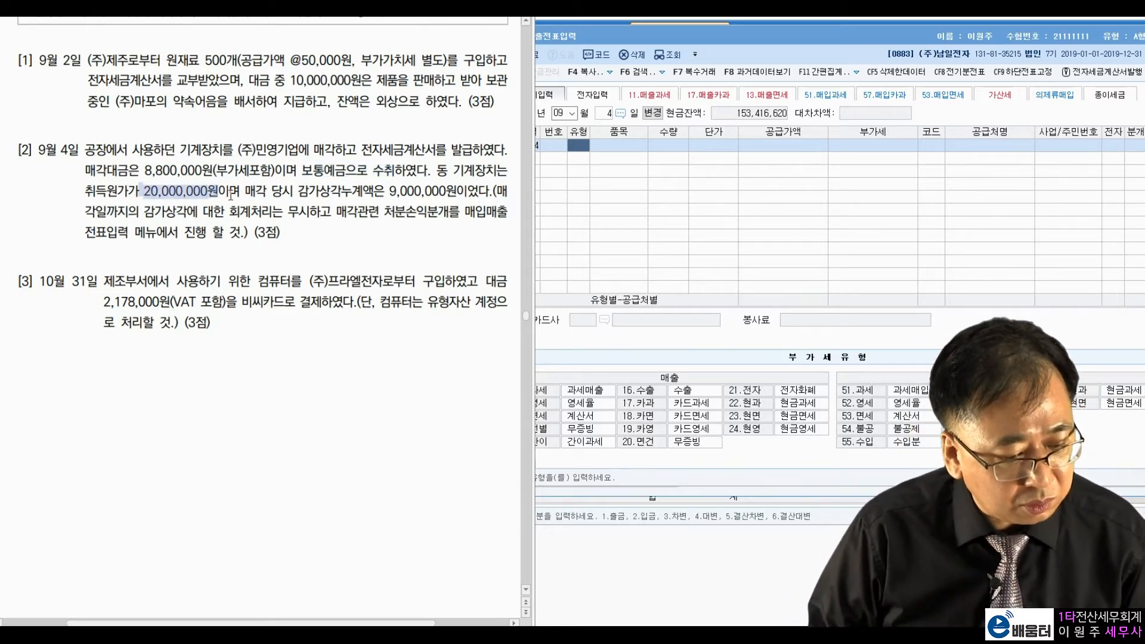
left_click(240, 191)
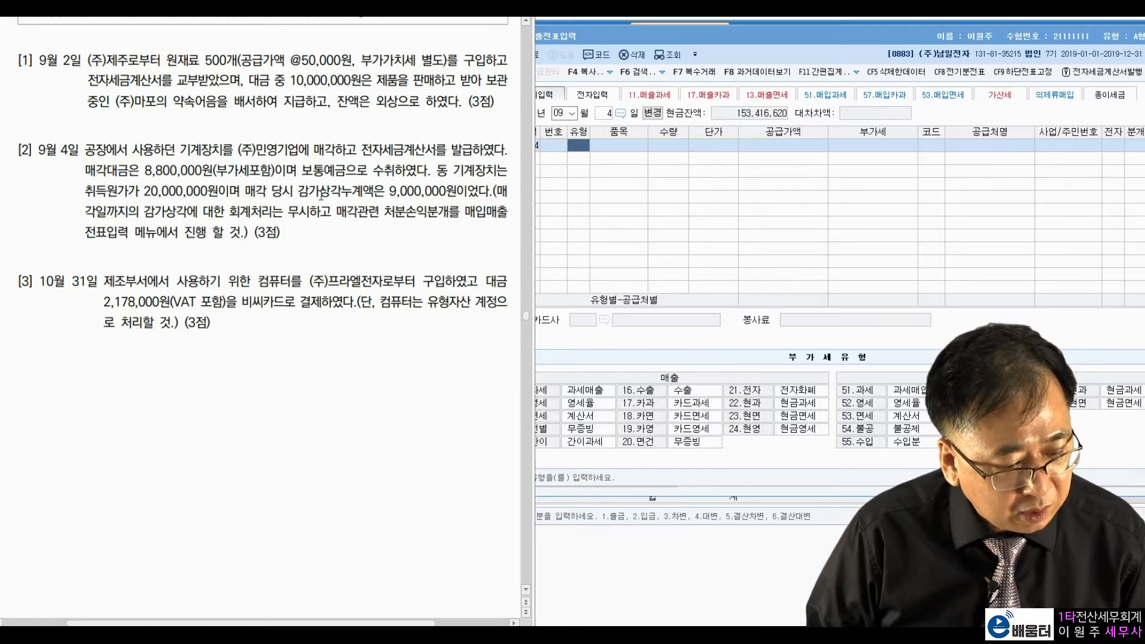
left_click_drag(390, 191, 457, 191)
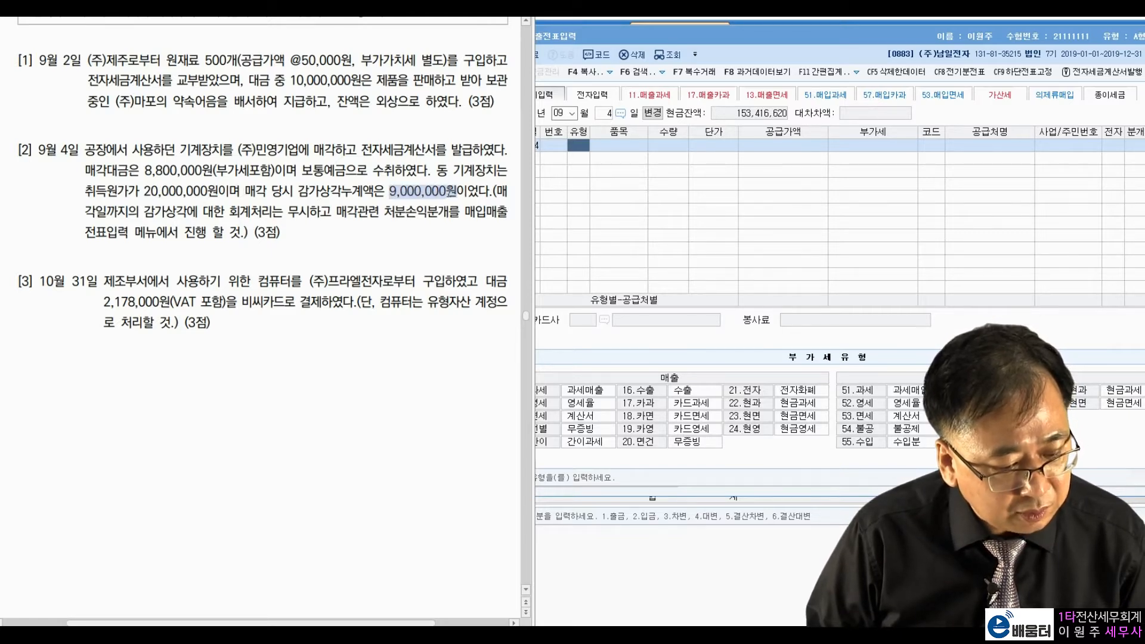
left_click(419, 177)
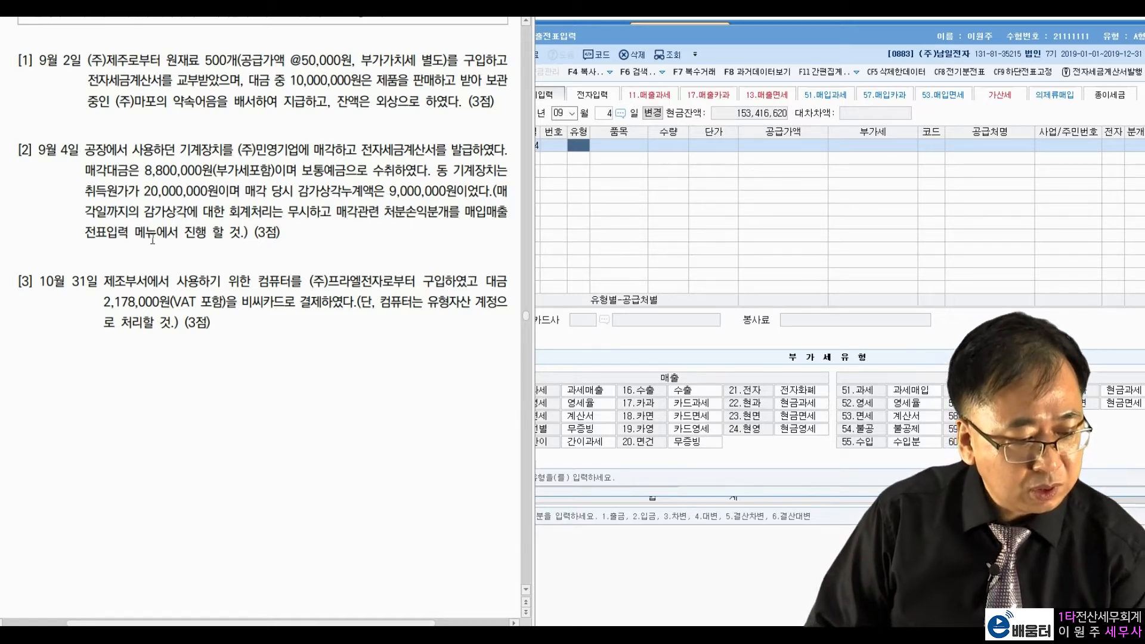
left_click(602, 192)
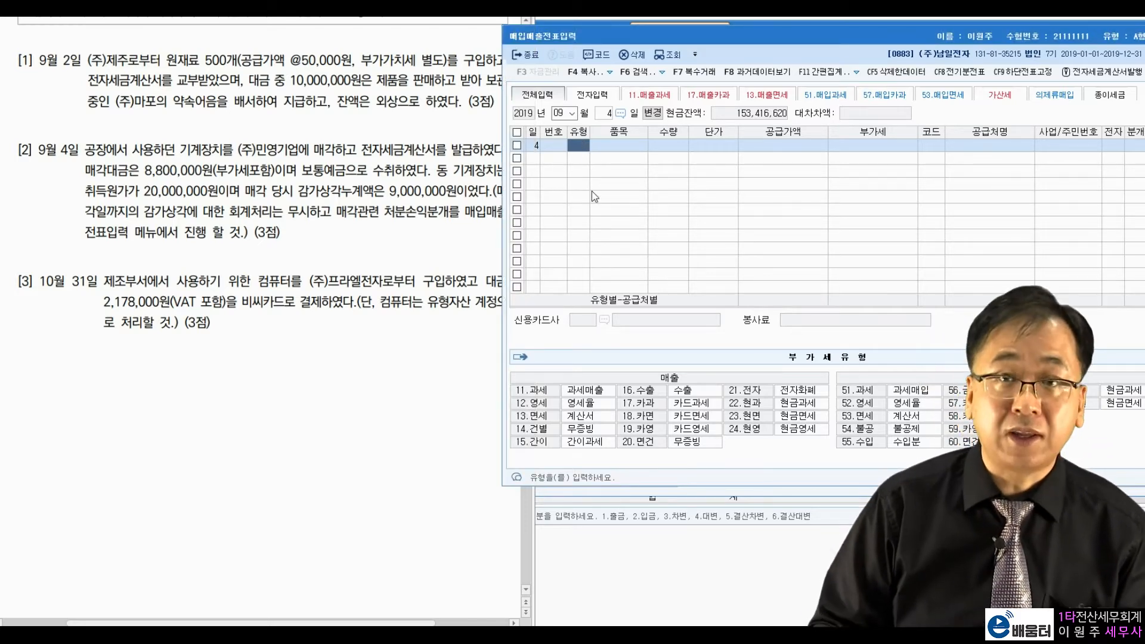
Step: Enter type 11 taxable sale with an 8,000,000 supply amount
type("11")
key("Return")
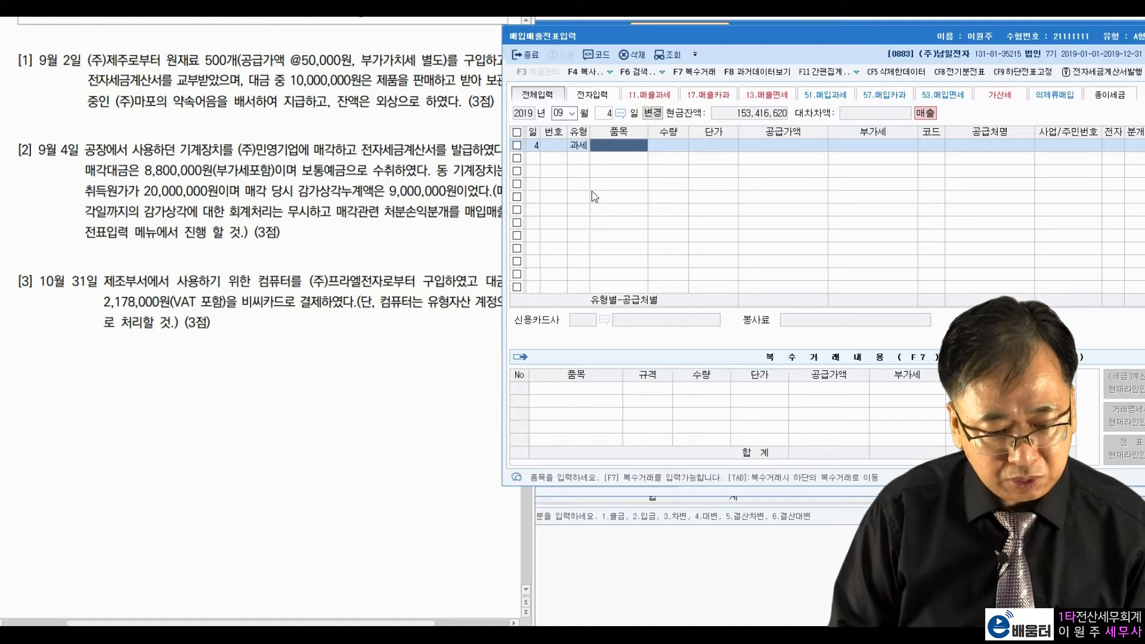
key("Return")
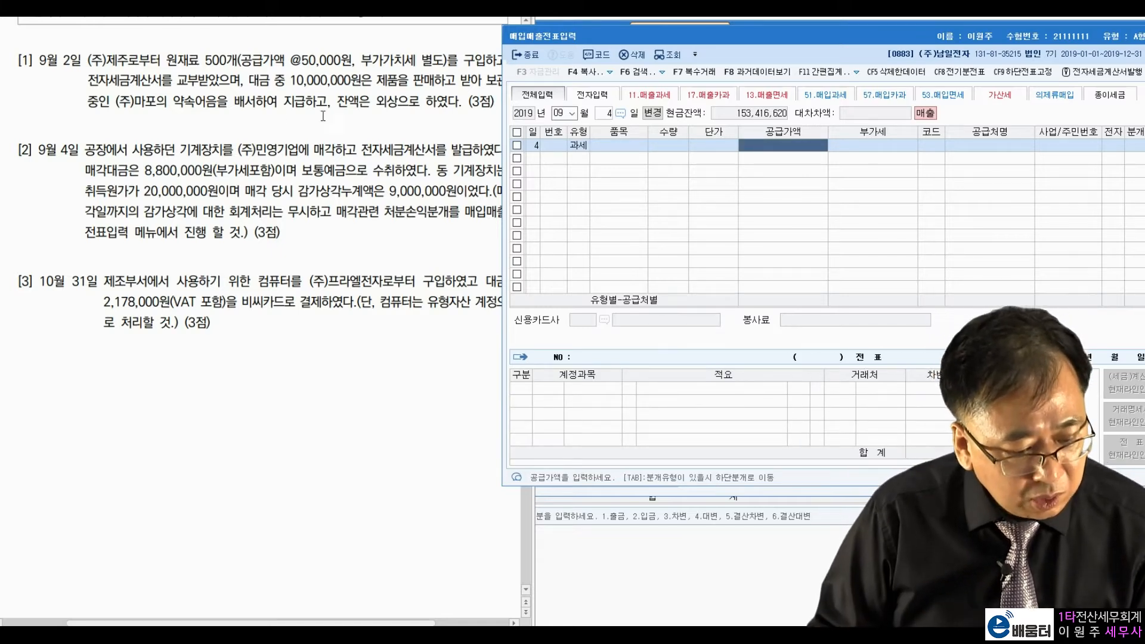
left_click_drag(138, 172, 255, 177)
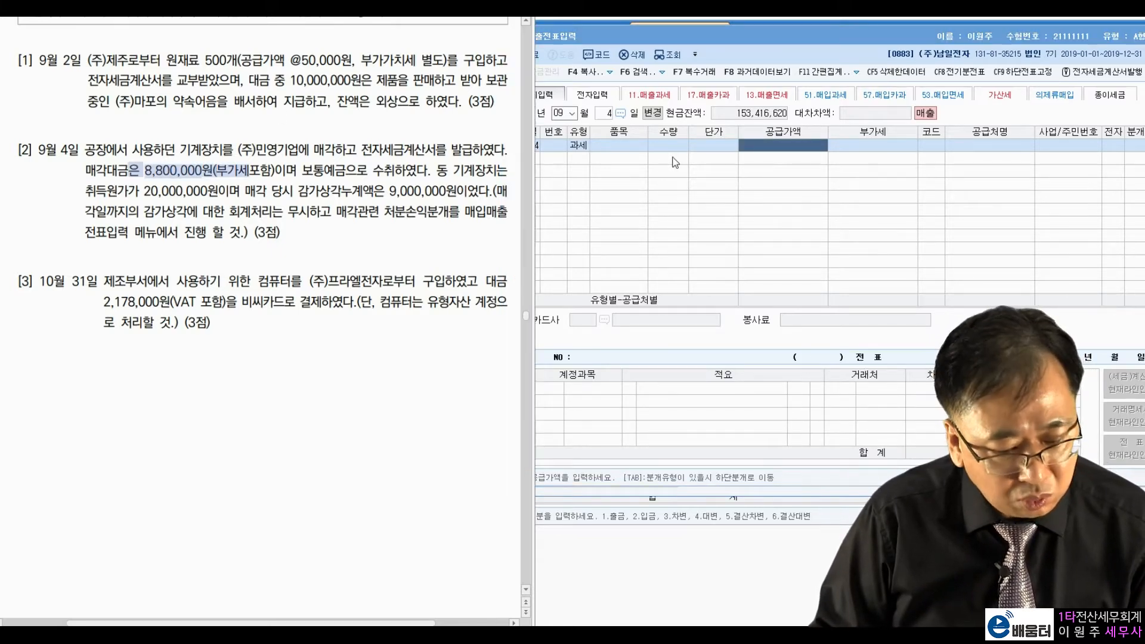
left_click(768, 150)
type("8000")
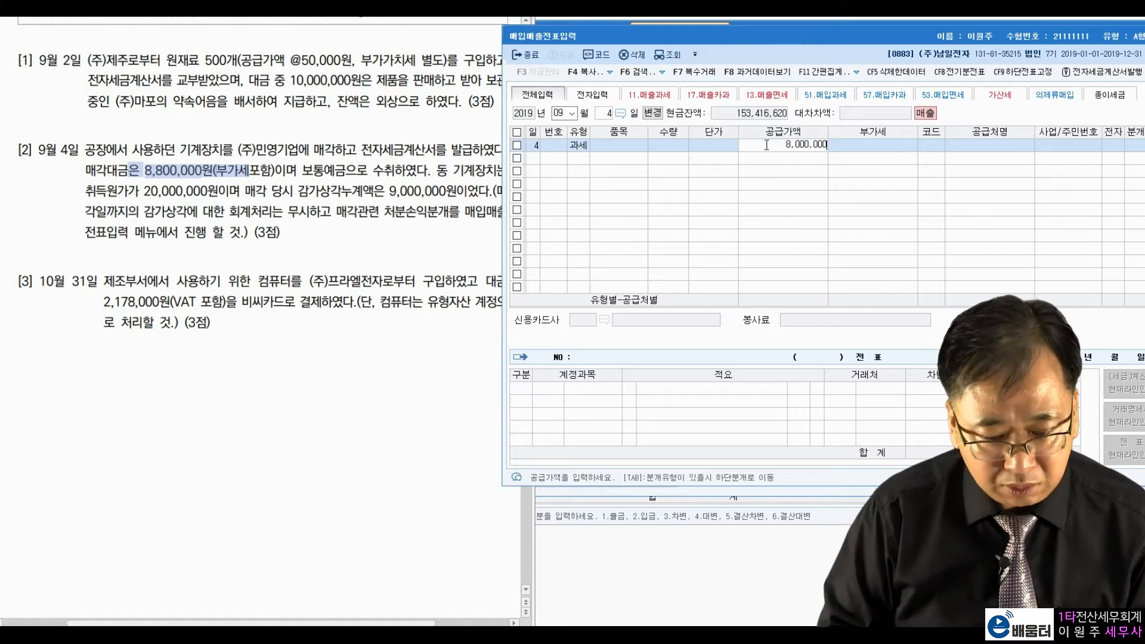
key("Return")
key("Return")
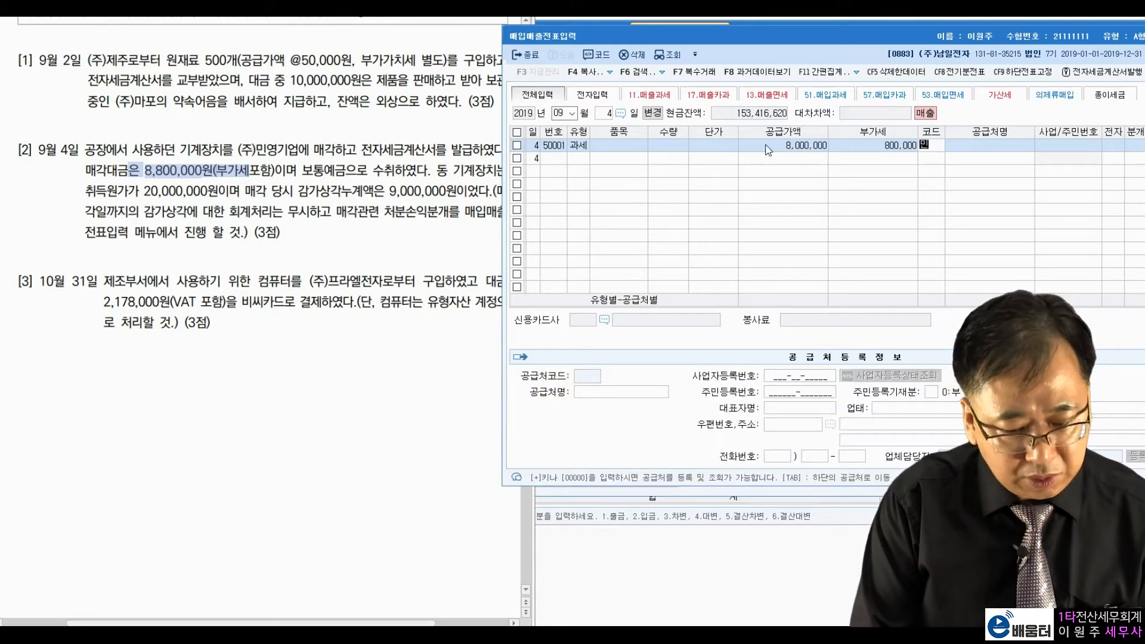
Step: Set the customer to (주)민영기업 and mark the invoice electronic (1)
type("민")
key("Return")
key("Return")
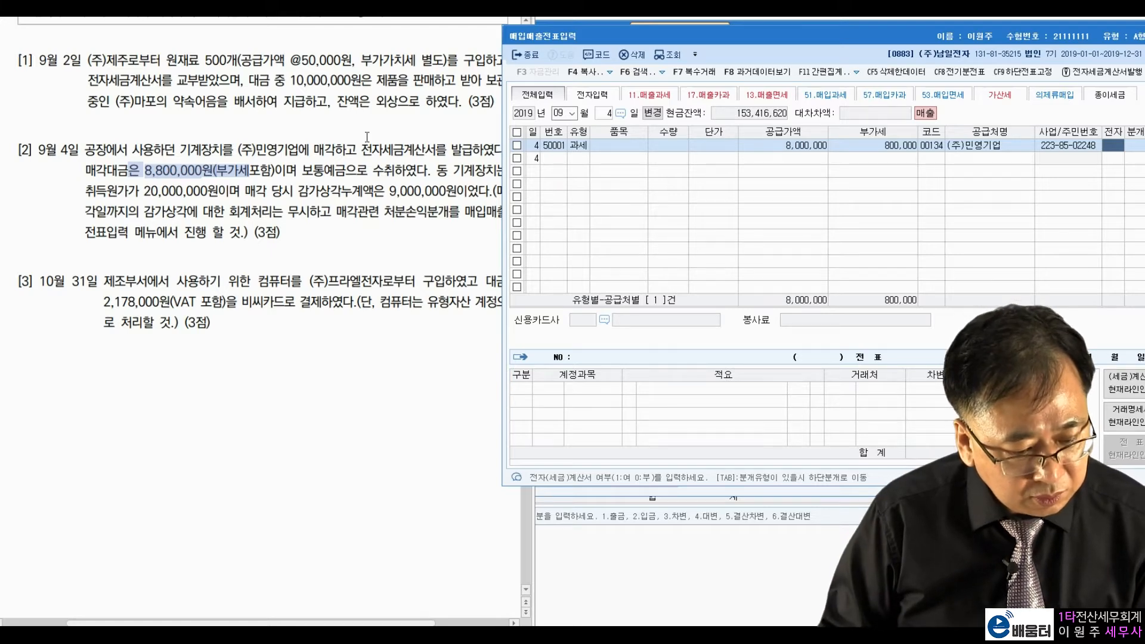
left_click(373, 154)
double_click(372, 154)
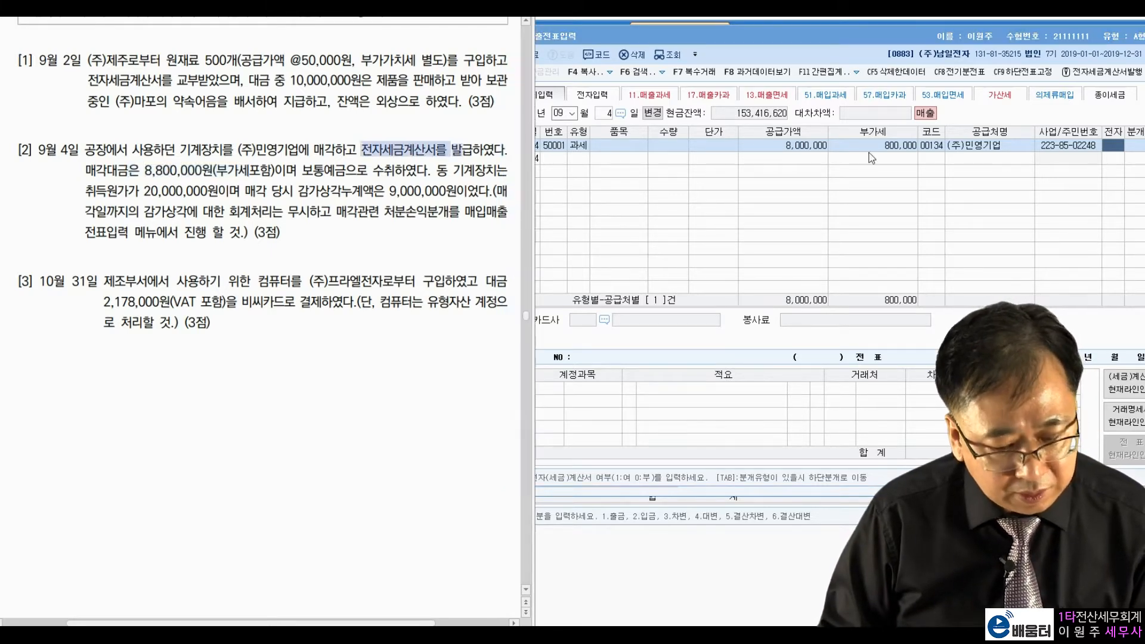
left_click(1113, 148)
type("1")
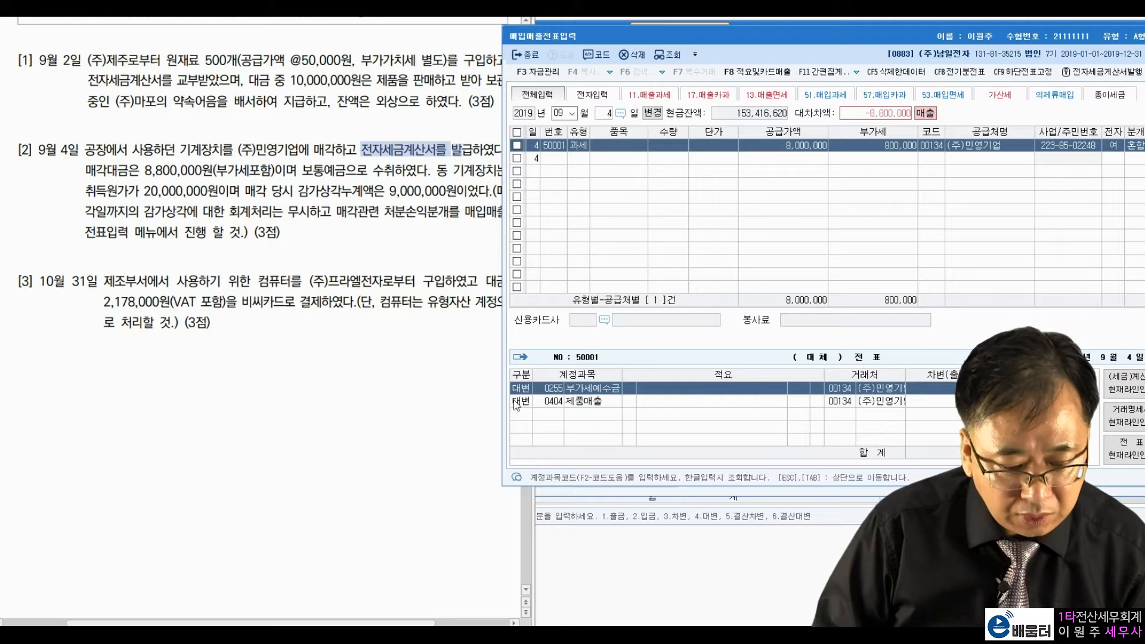
Step: Replace the 제품매출 credit with 기계장치 at 20,000,000
left_click(556, 401)
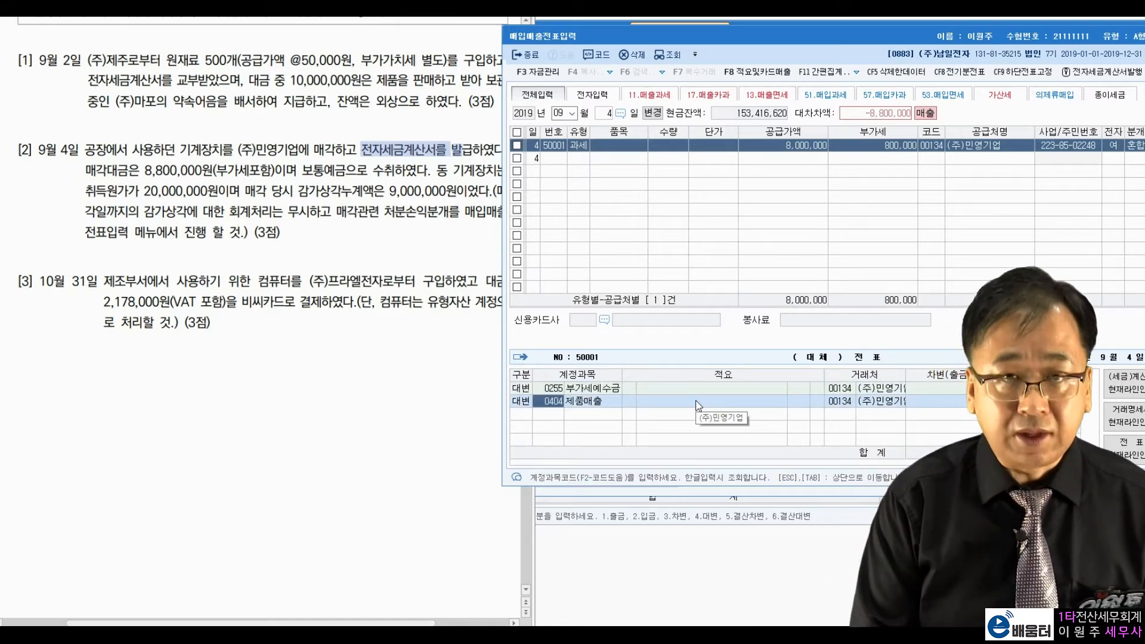
type("기계")
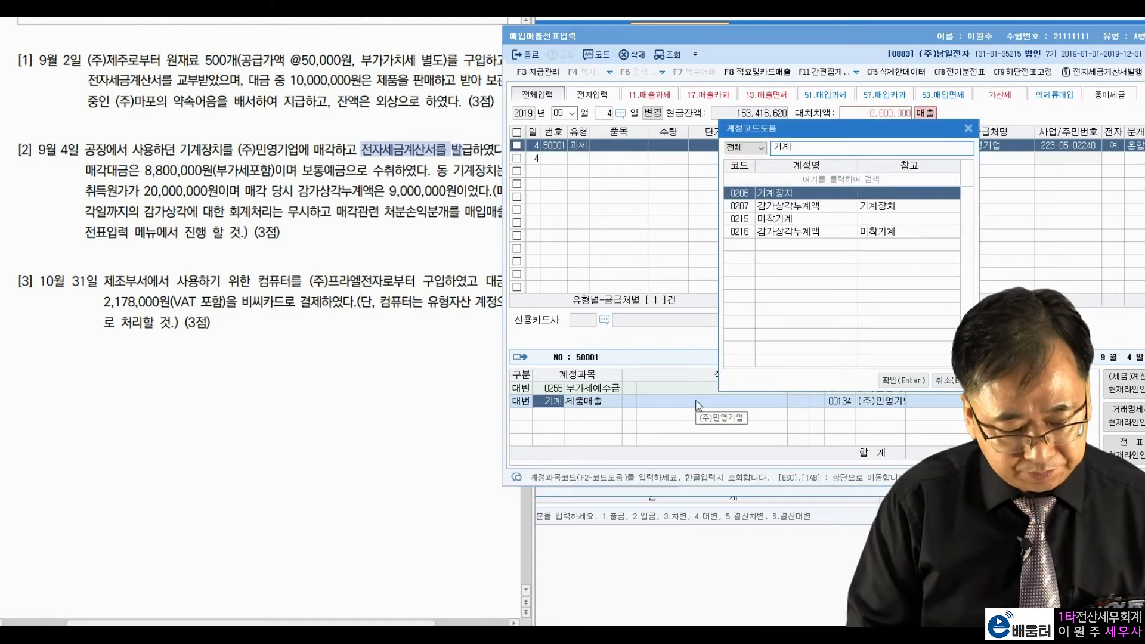
key("Return")
key("Return")
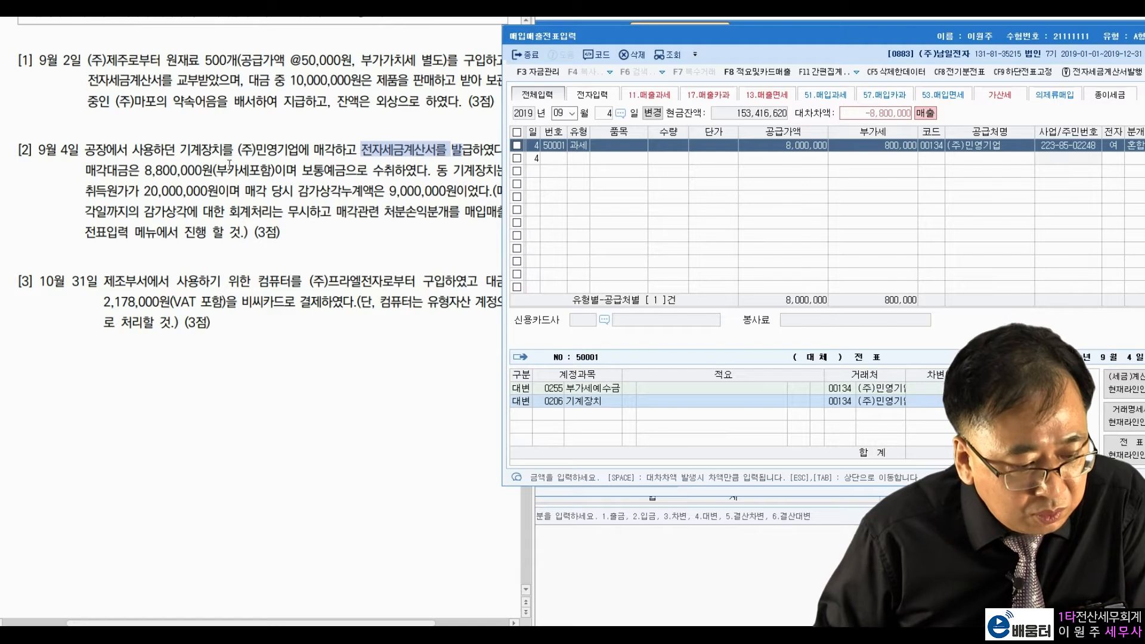
left_click(197, 201)
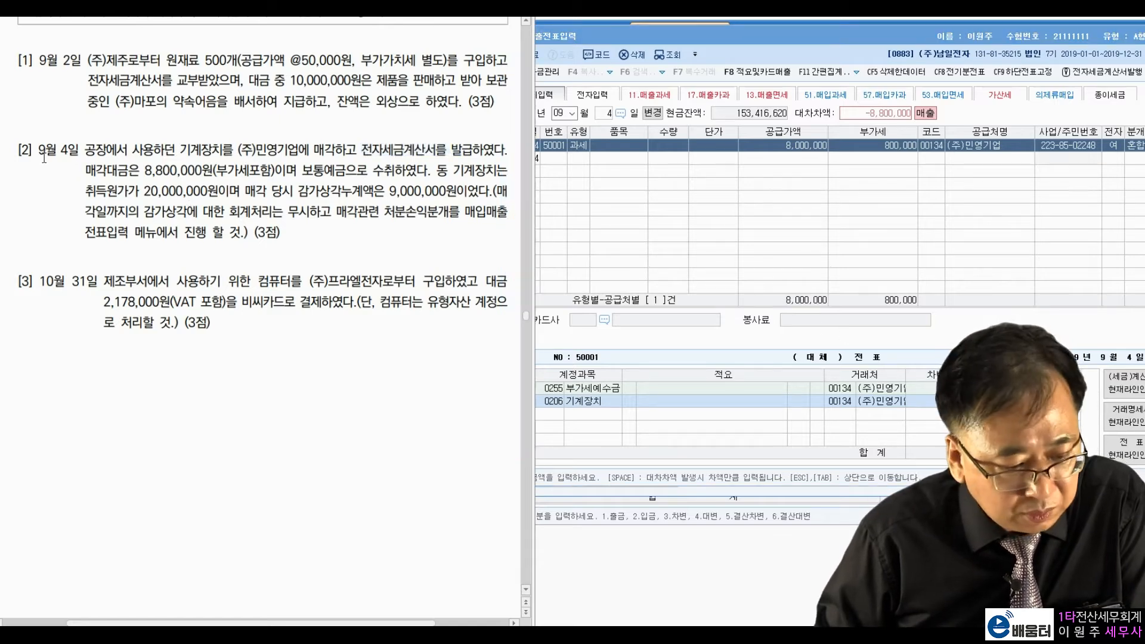
left_click_drag(96, 191, 229, 191)
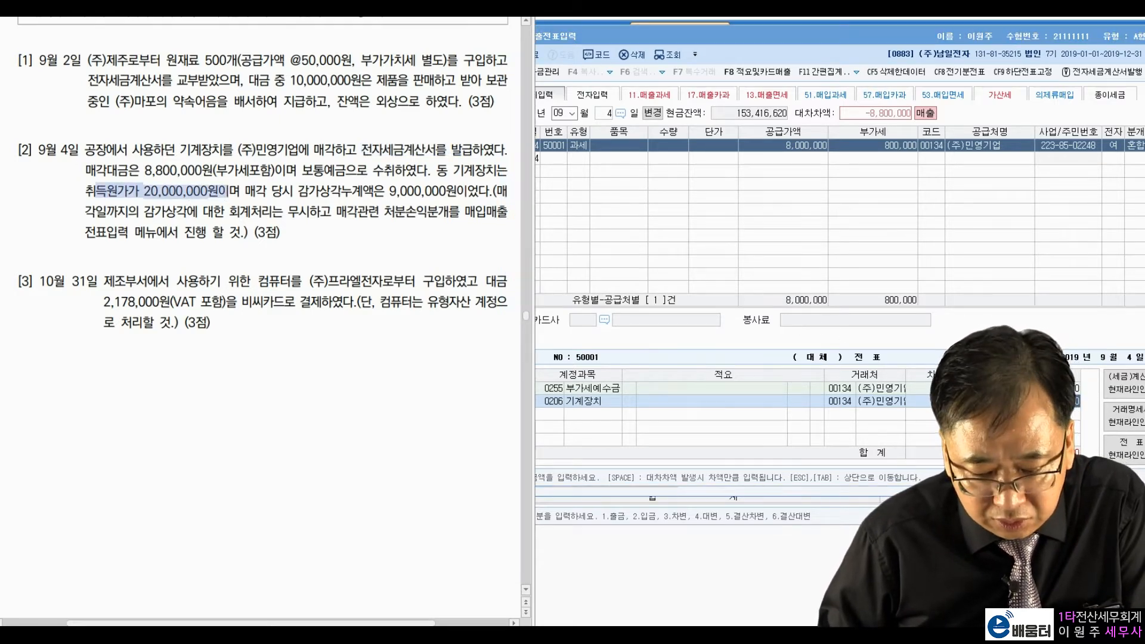
left_click(1043, 401)
type("20000000")
key("Return")
Step: Add a debit row for 0207 감가상각누계액 of 9,000,000
type("3")
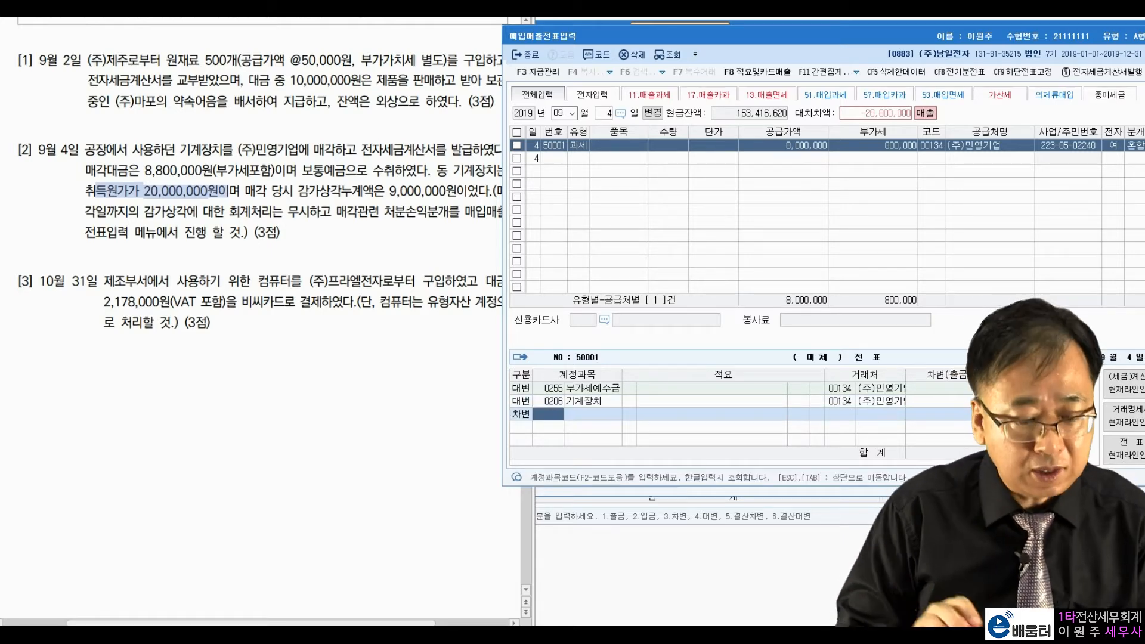
type("감가상")
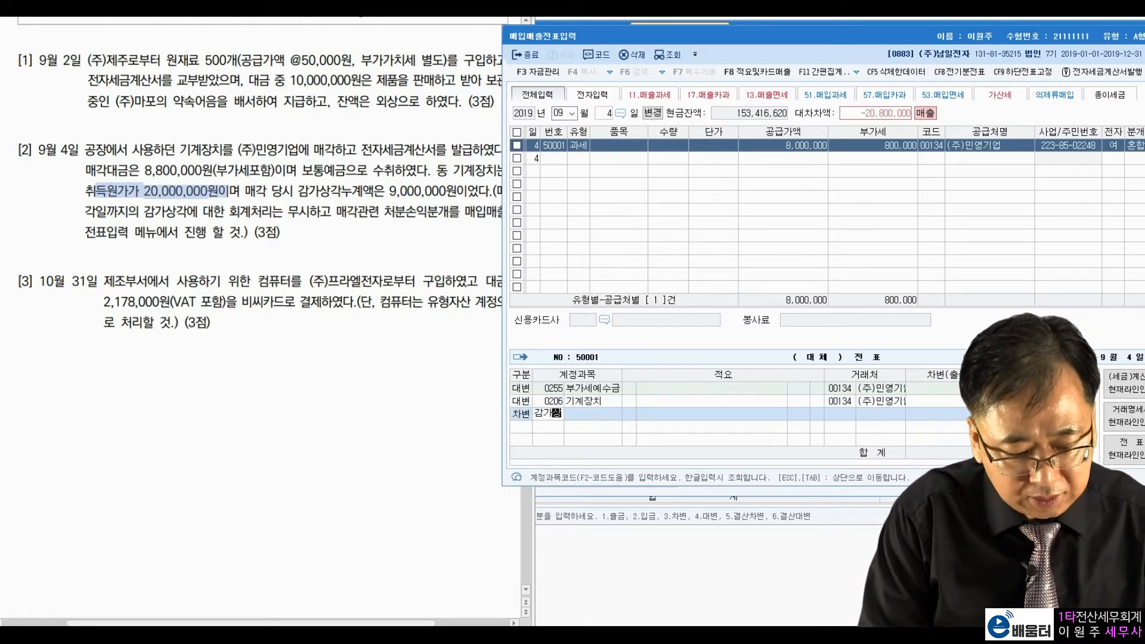
key("Return")
key("Down")
key("Down")
key("Down")
key("Down")
key("Down")
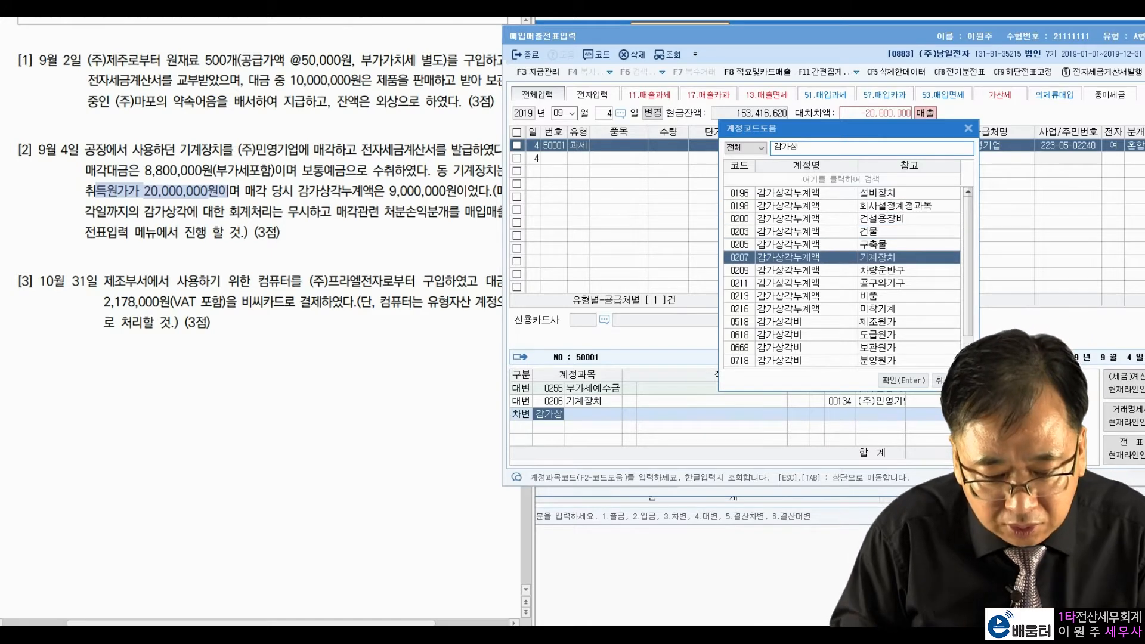
key("Return")
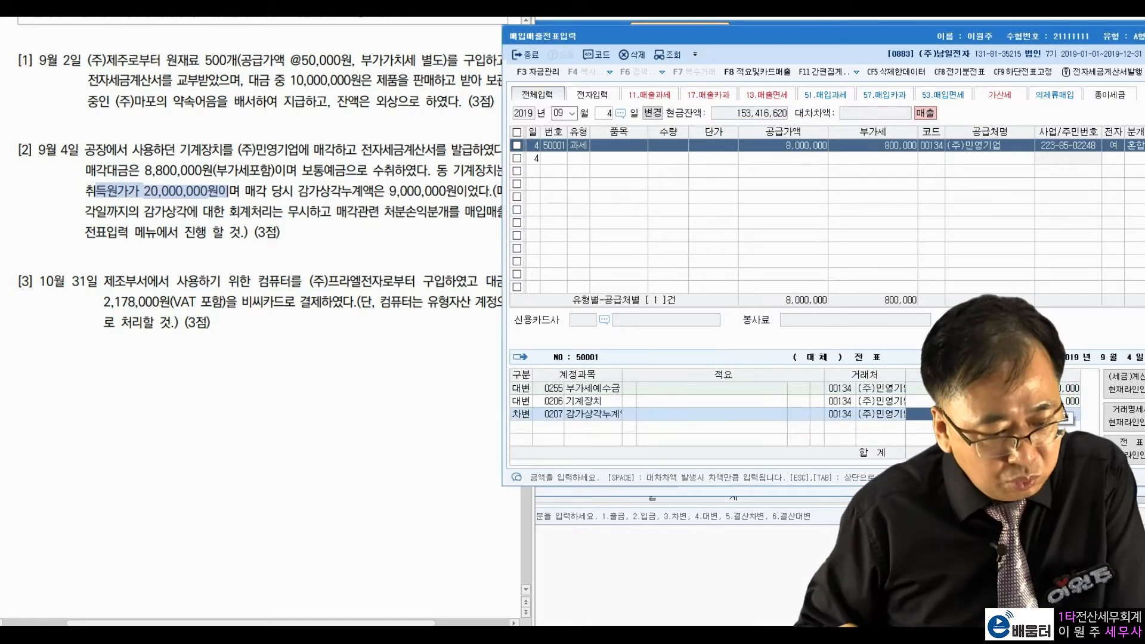
left_click_drag(389, 191, 439, 191)
key("alt+Tab")
type("9000000")
key("Return")
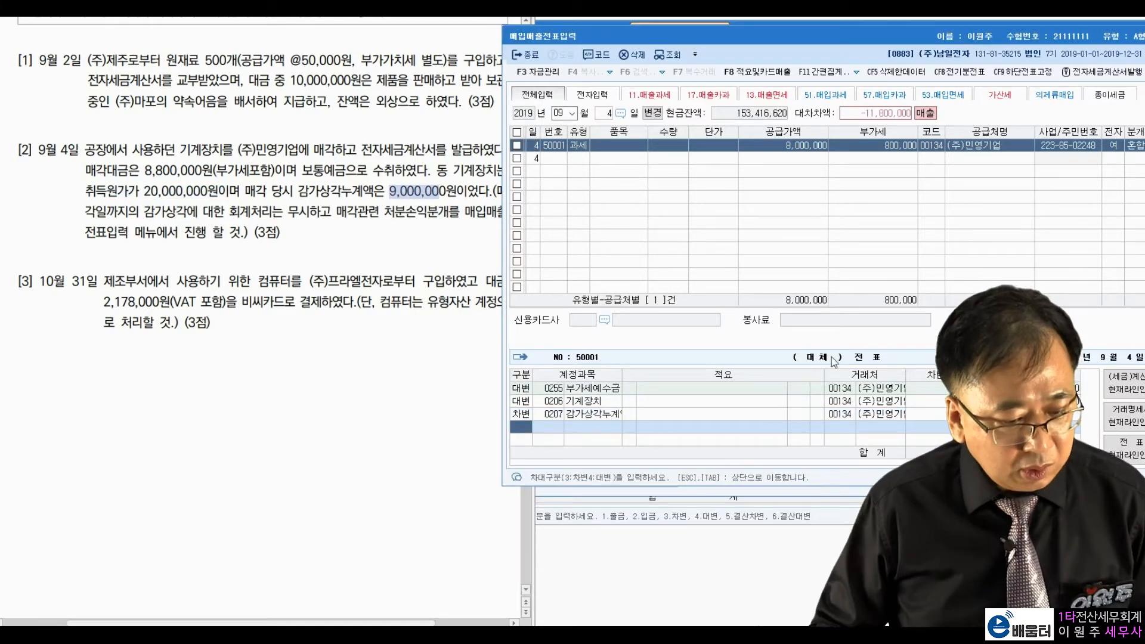
Step: Add a debit row for 0103 보통예금 of 8,800,000
left_click_drag(145, 171, 356, 171)
key("alt+Tab")
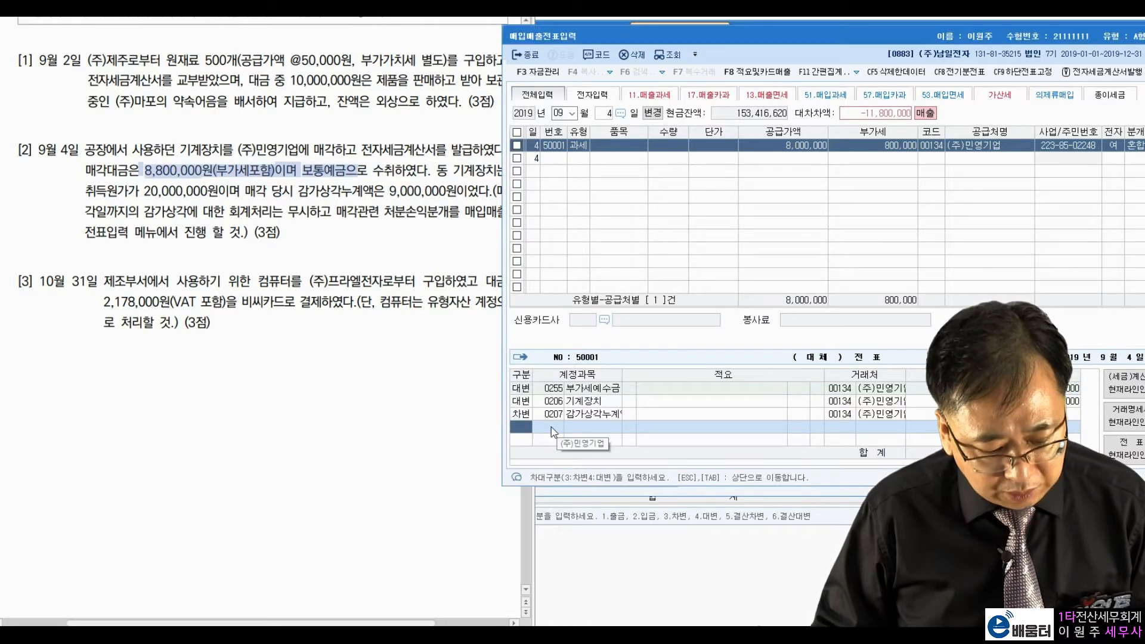
type("3")
key("Return")
type("103")
key("Return")
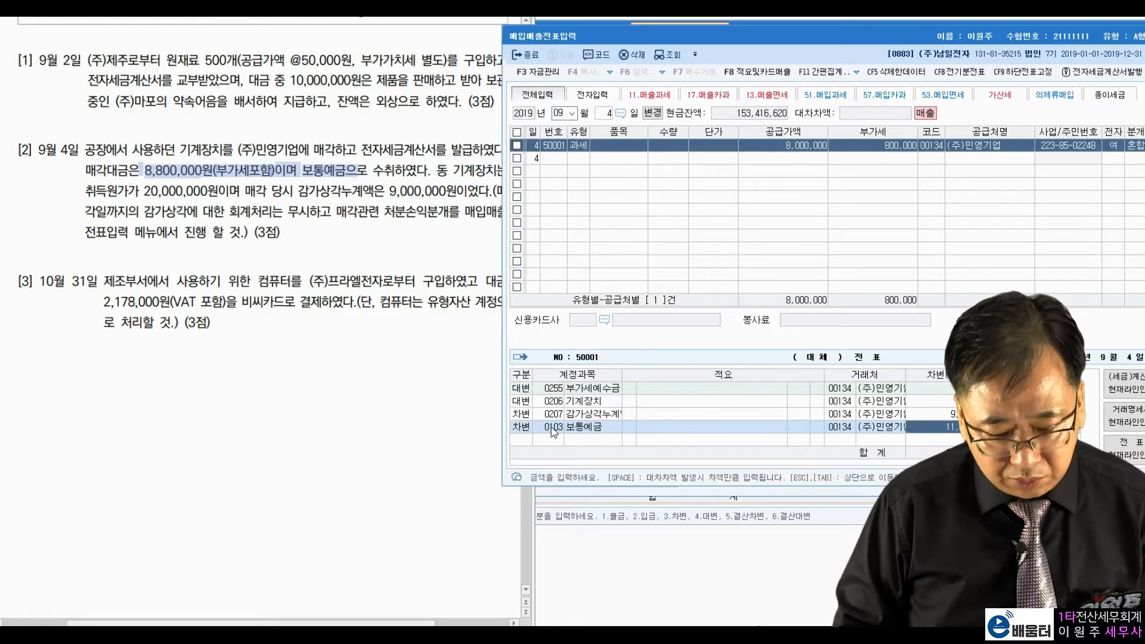
type("8800000")
key("Return")
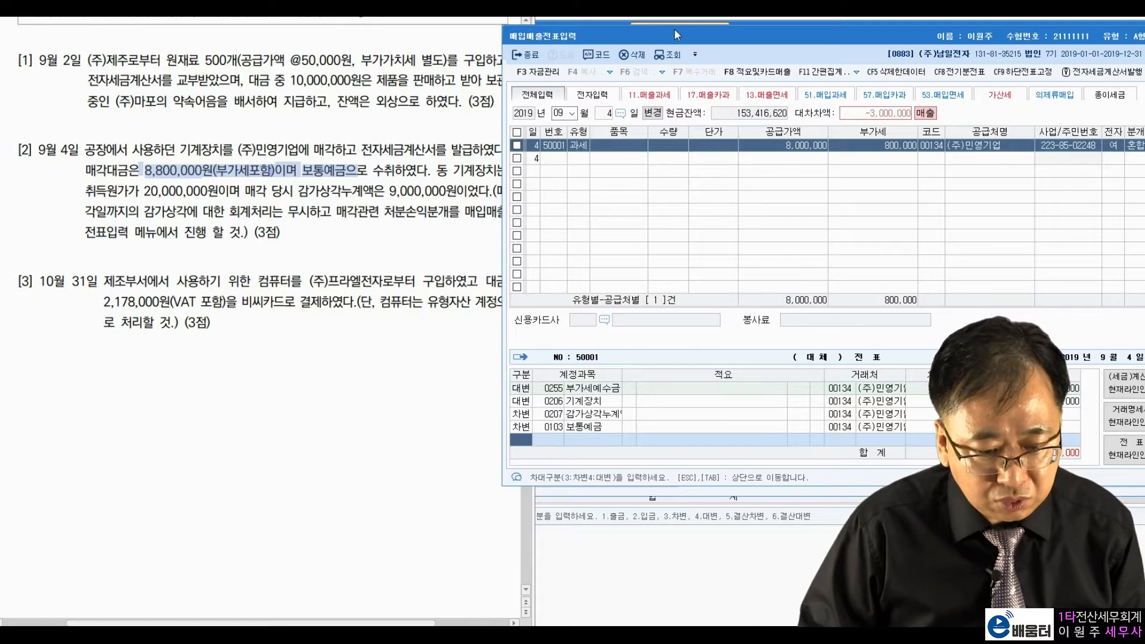
left_click_drag(674, 29, 704, 28)
left_click(466, 405)
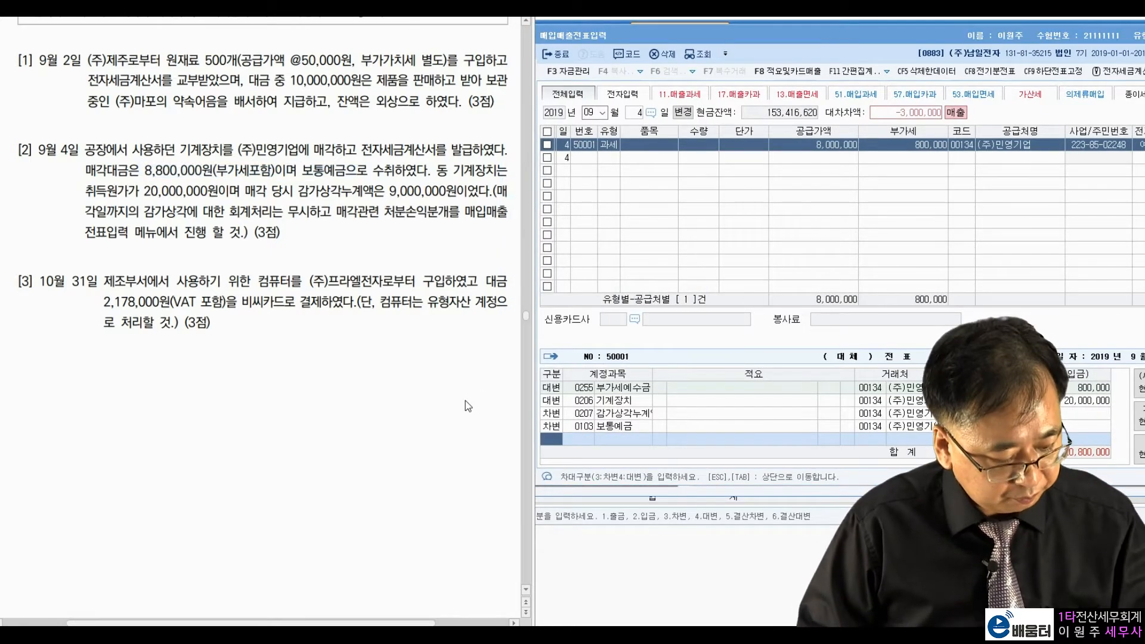
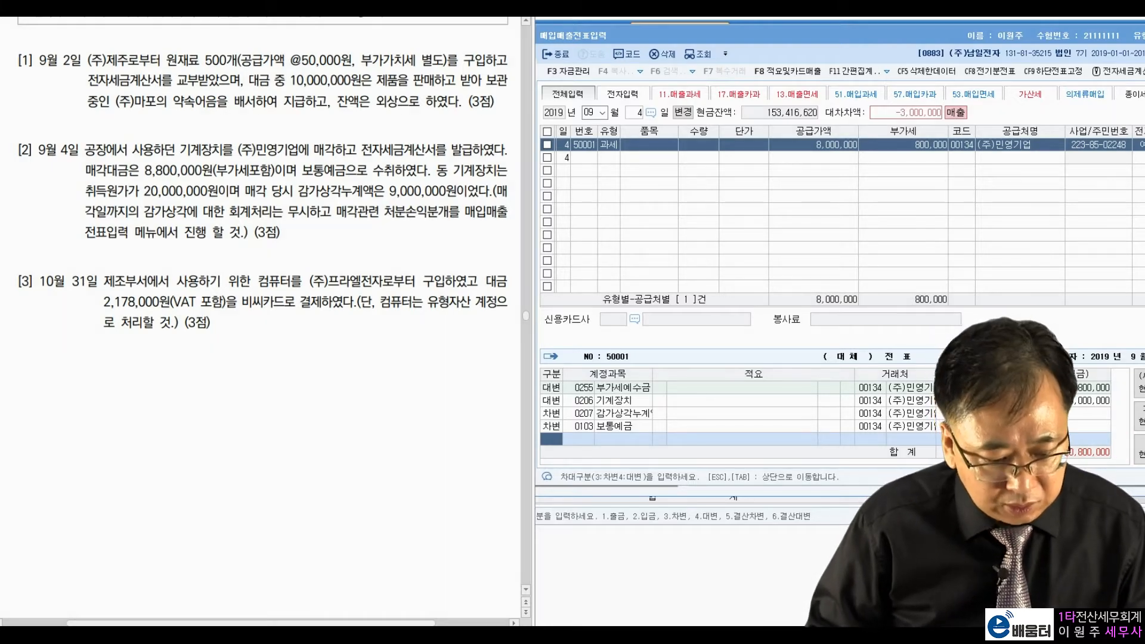
Step: Add a debit row for 0970 유형자산처분손실 to balance the September 4 machinery sale
type("3")
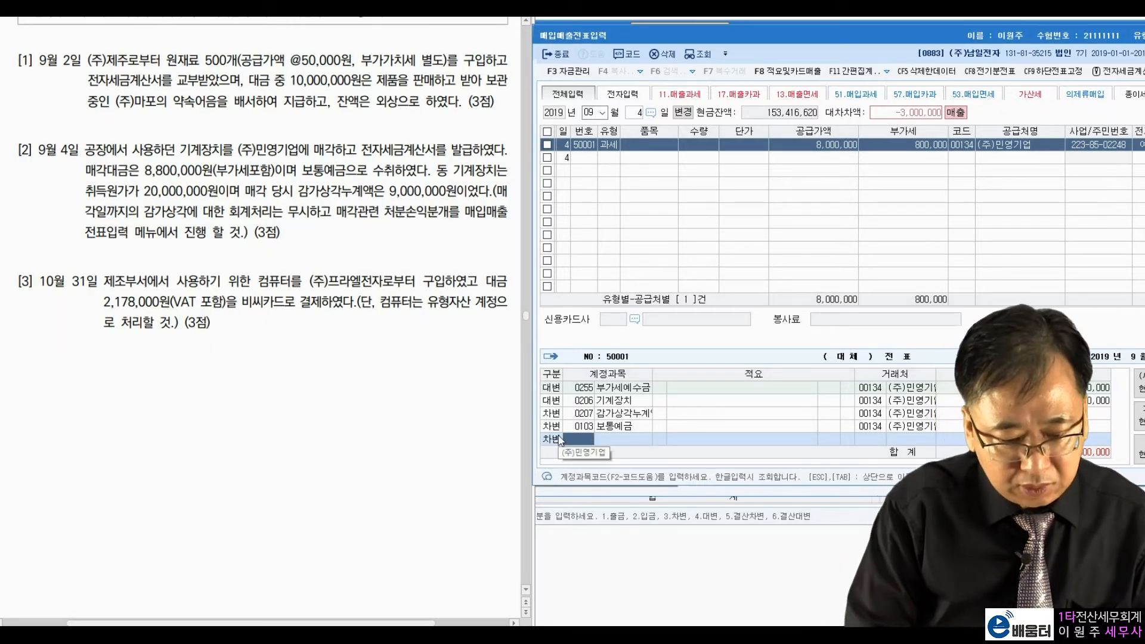
type("처분손")
key("Return")
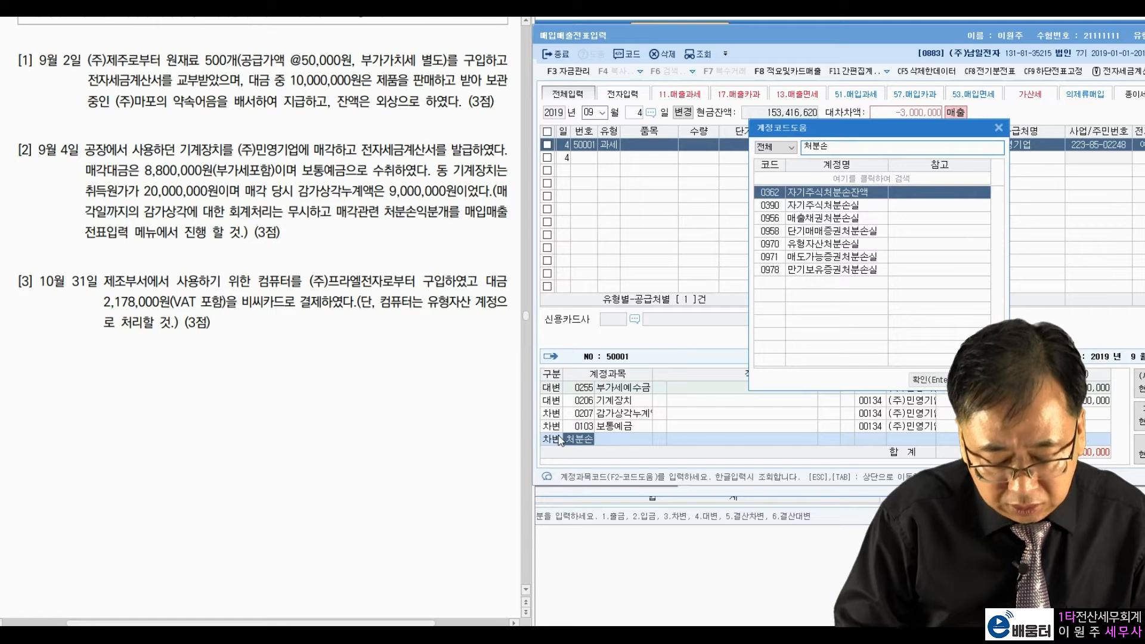
key("Down")
key("Down")
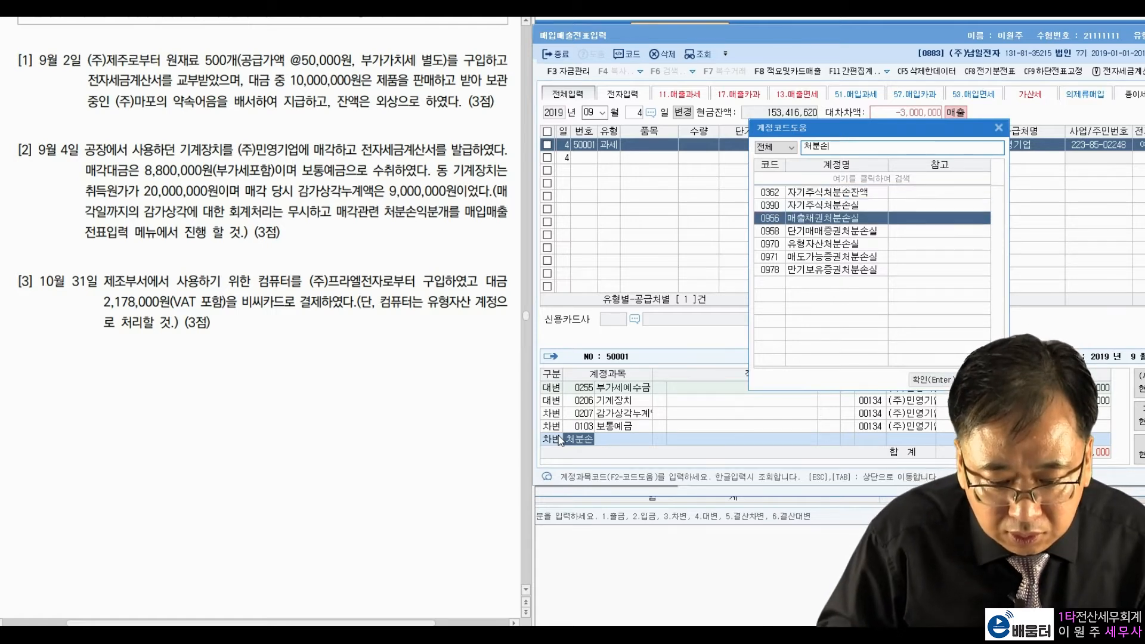
key("Down")
key("Down")
key("Down")
key("Up")
key("Return")
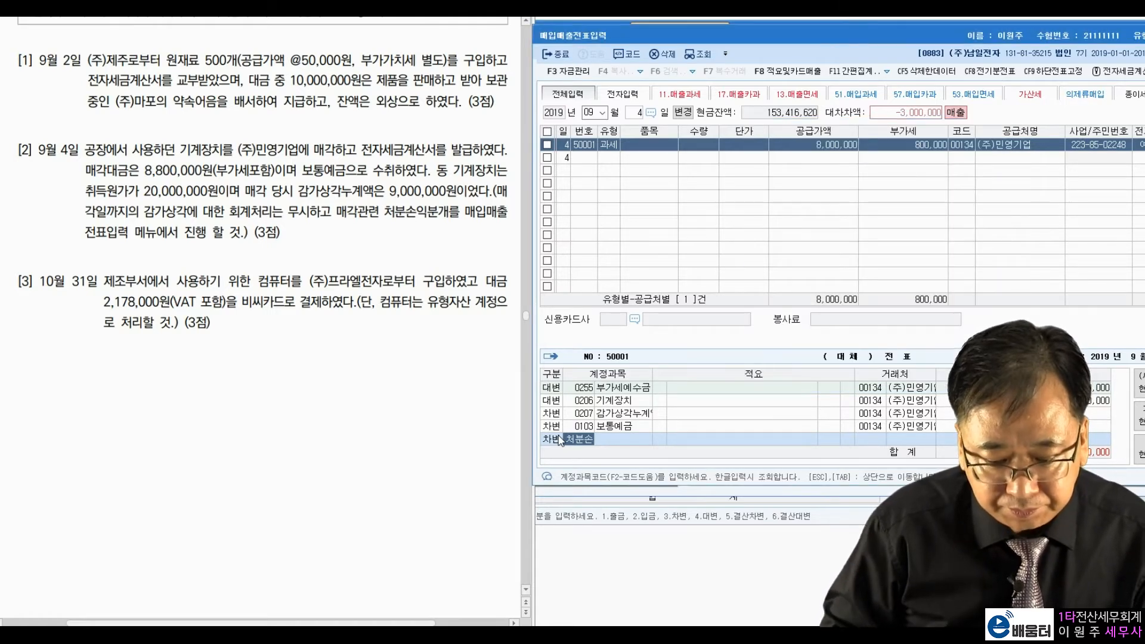
key("Return")
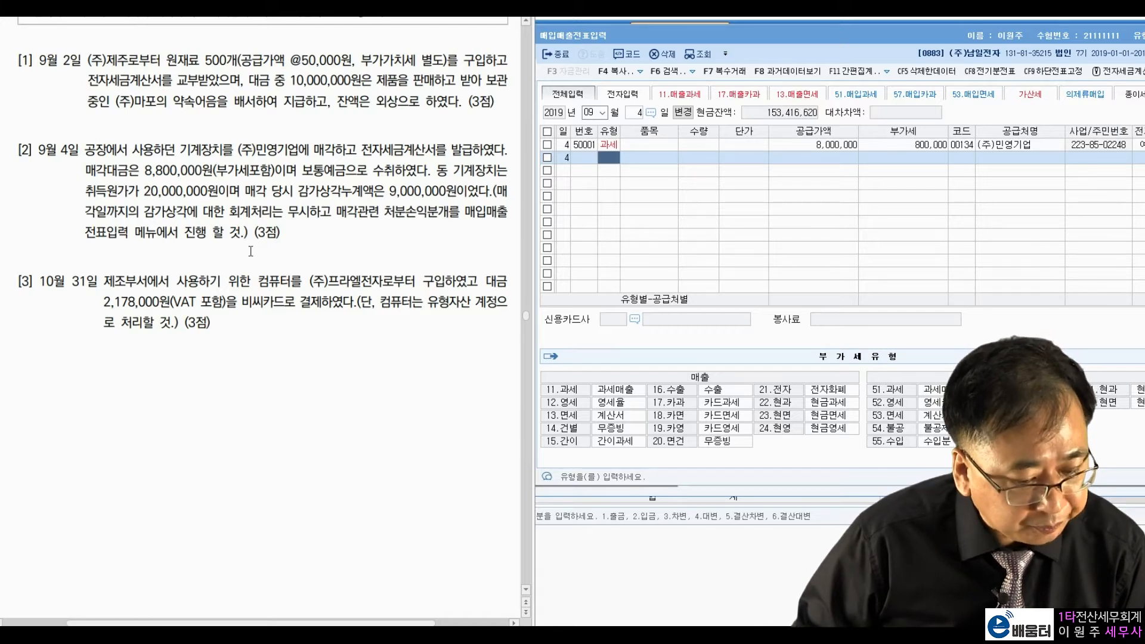
Step: Move the voucher entry date to October 31
left_click(592, 114)
type("10")
key("Return")
type("31")
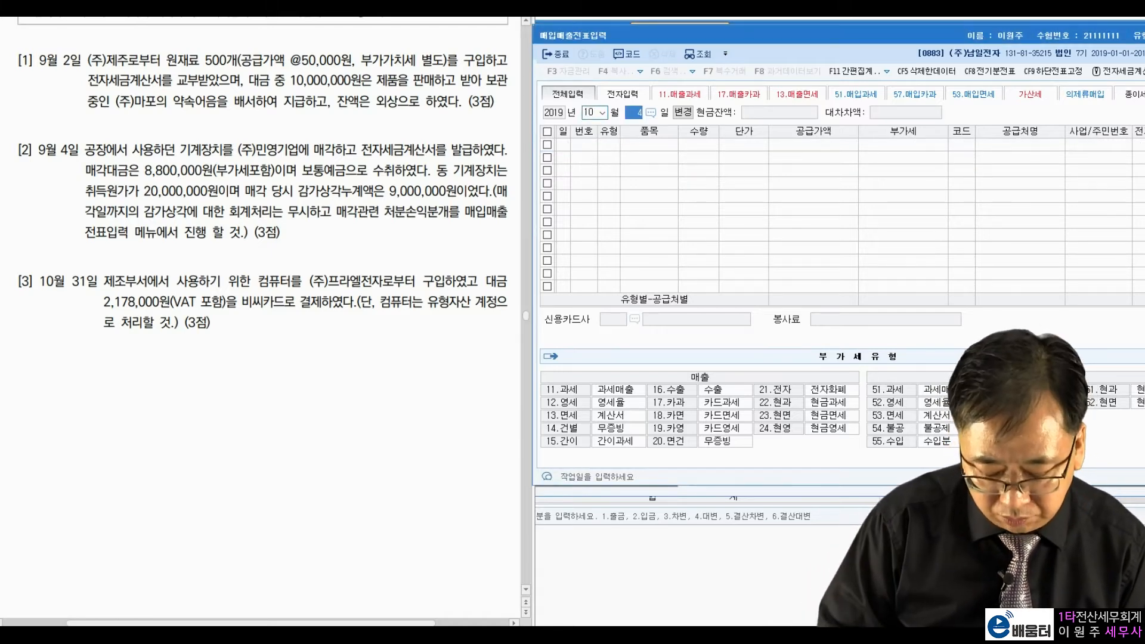
key("Return")
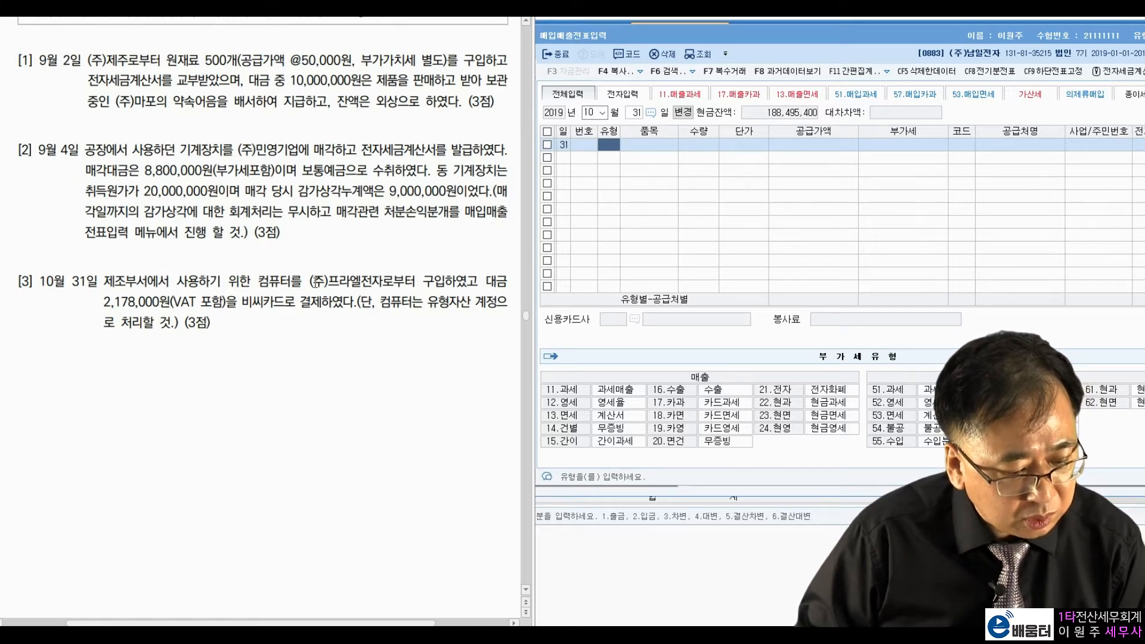
Step: Review problem [3]'s supplier, computer purpose and 비씨카드 payment in the PDF
left_click_drag(303, 278, 449, 277)
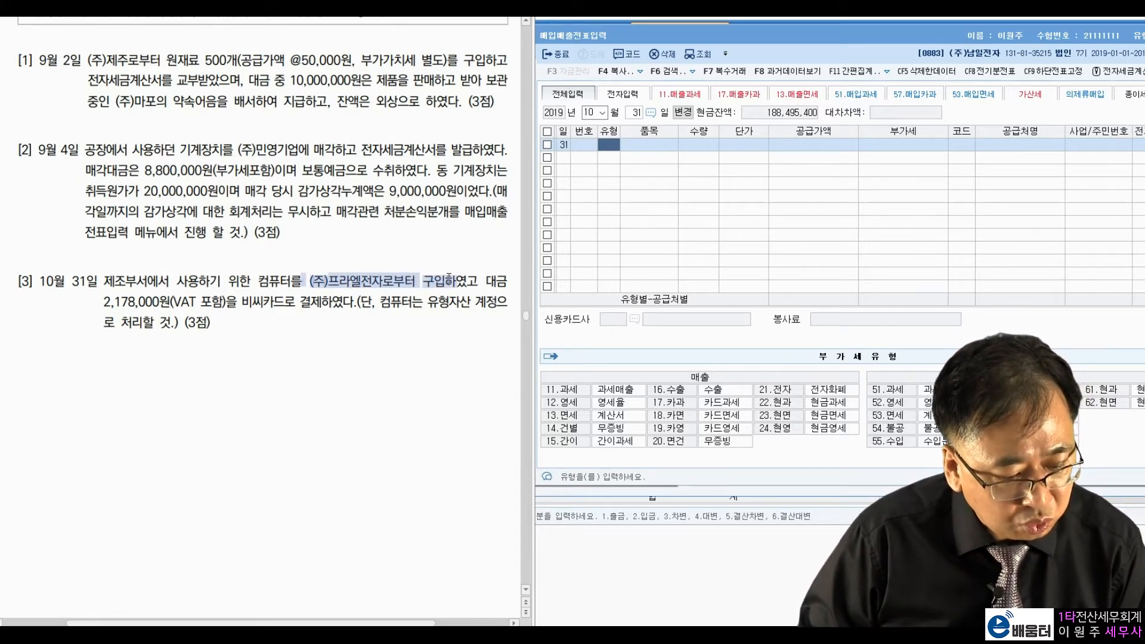
left_click_drag(186, 280, 281, 280)
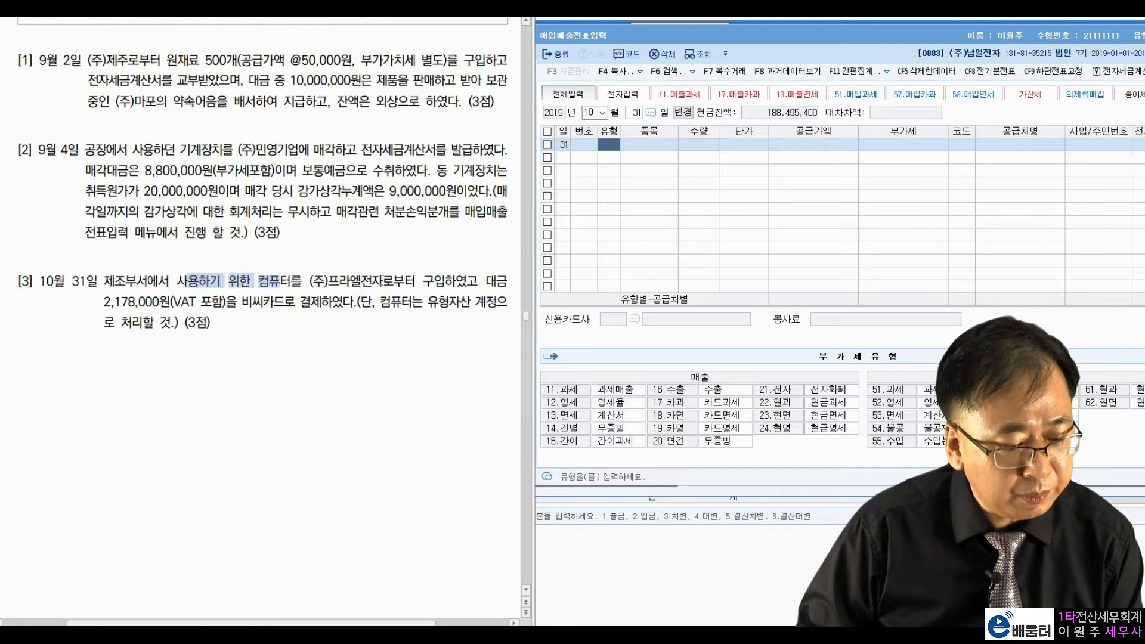
left_click(469, 285)
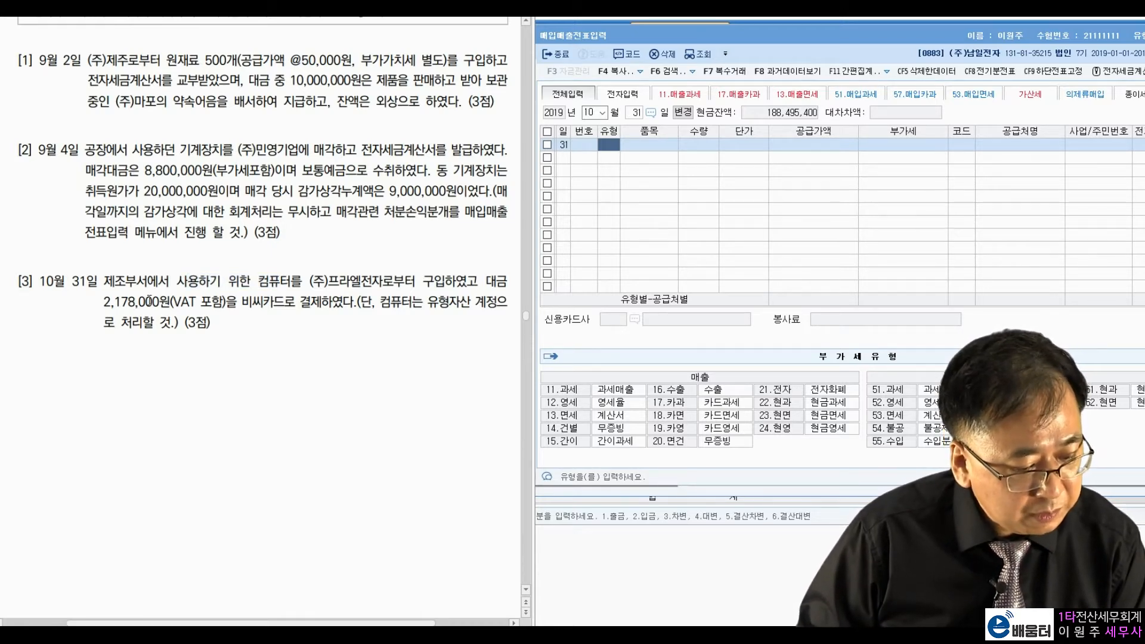
left_click_drag(242, 303, 344, 302)
left_click(306, 338)
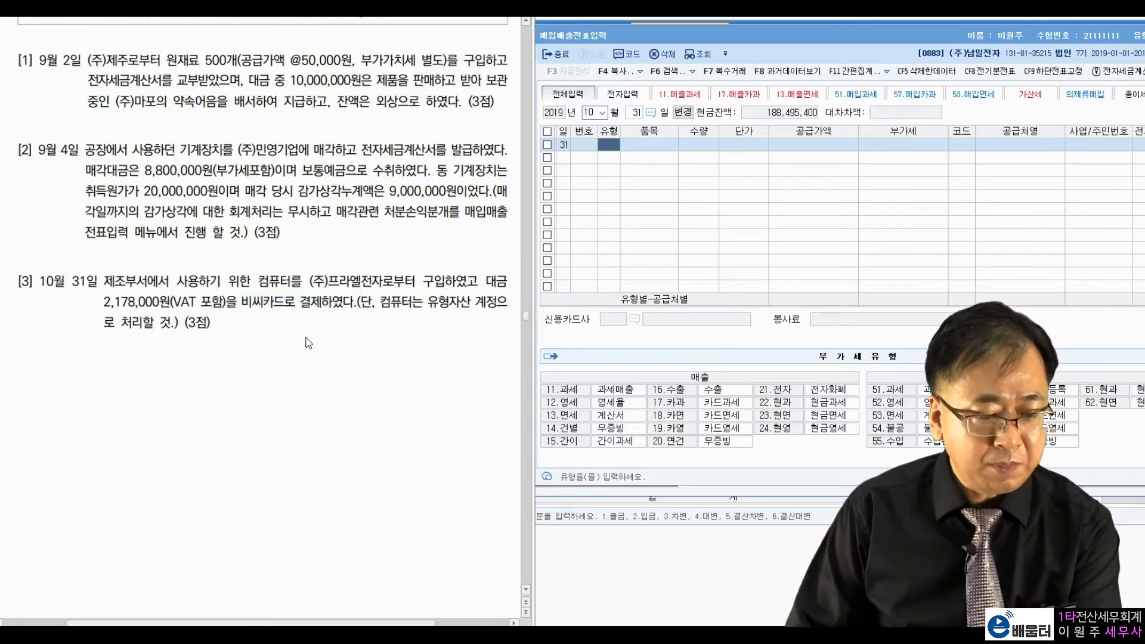
left_click(978, 388)
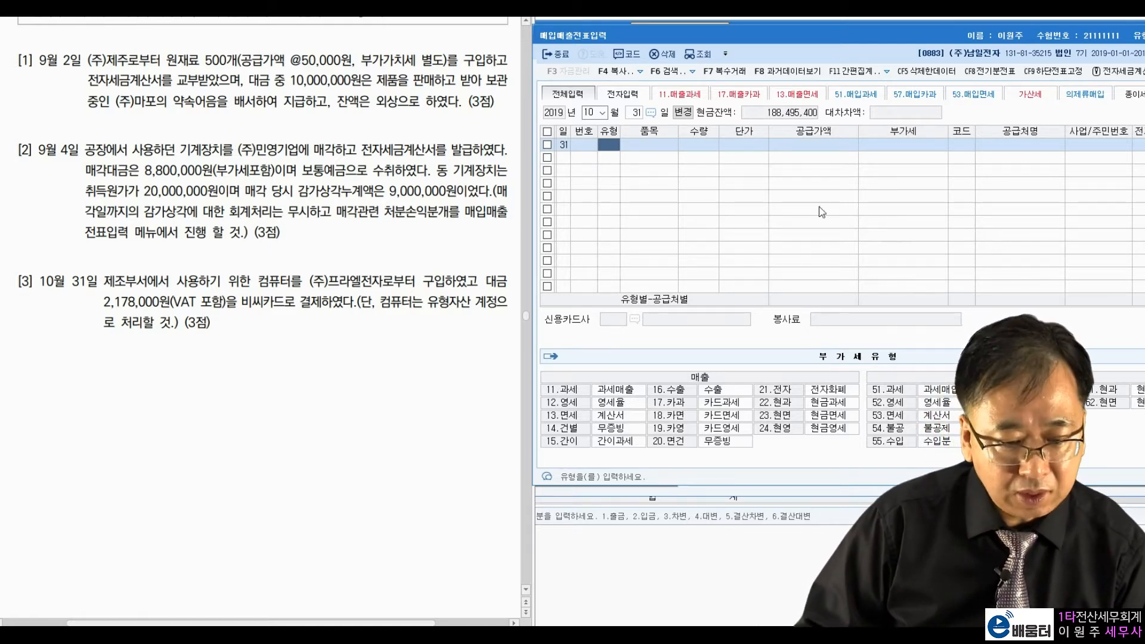
Step: Set type 57 카과 and split 2,178,000 into 1,980,000 supply and 198,000 VAT
type("57")
key("Return")
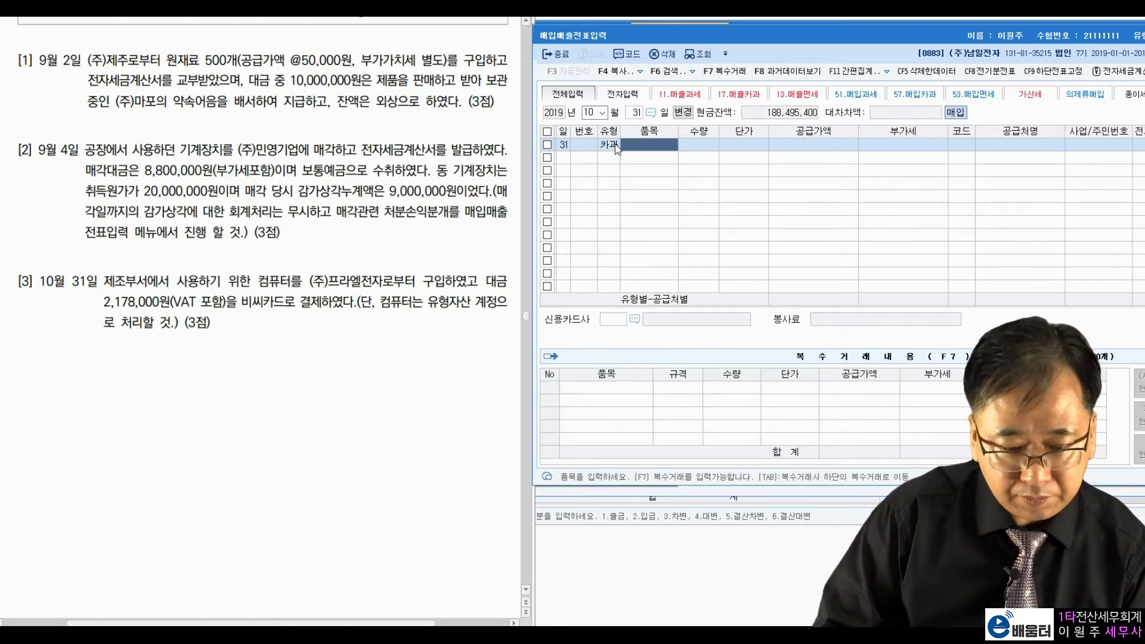
key("Return")
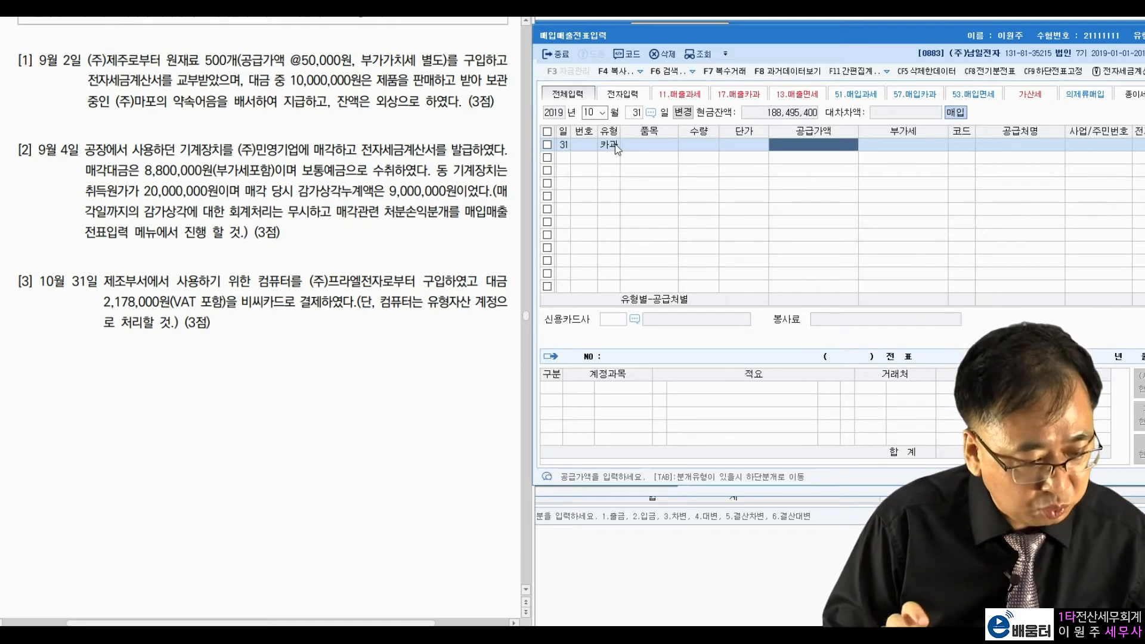
type("2,178")
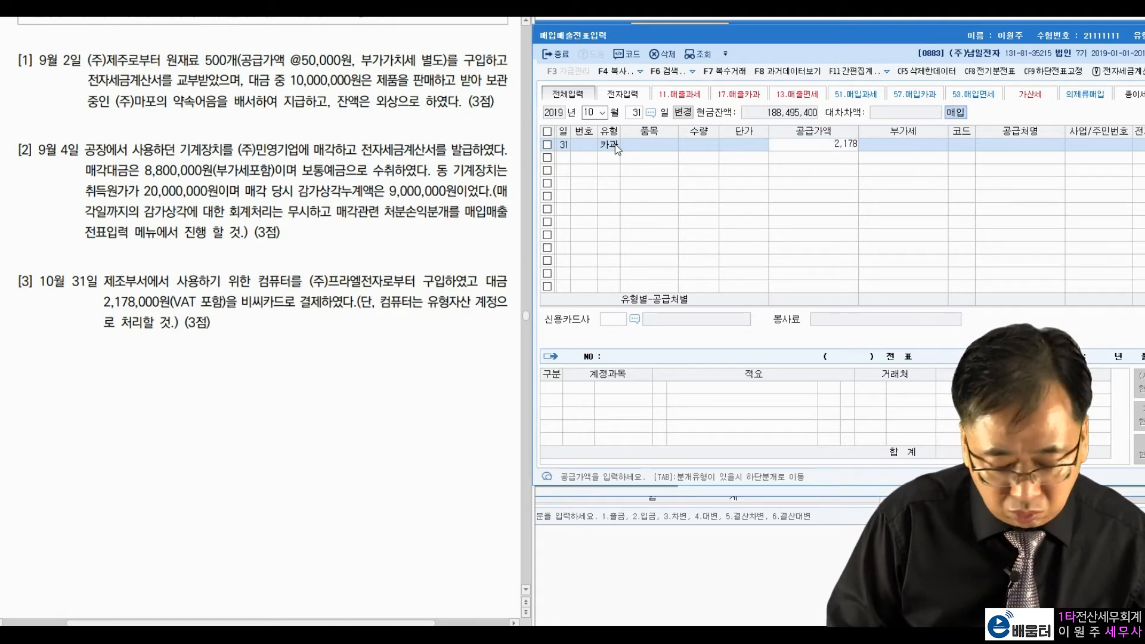
type(",000")
key("Return")
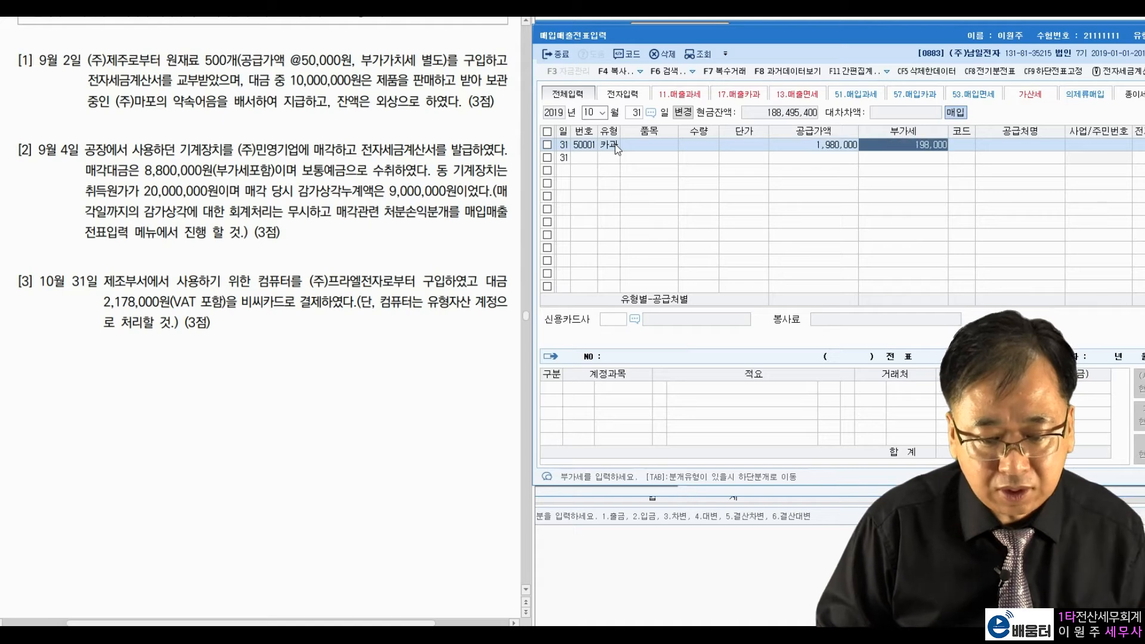
key("Return")
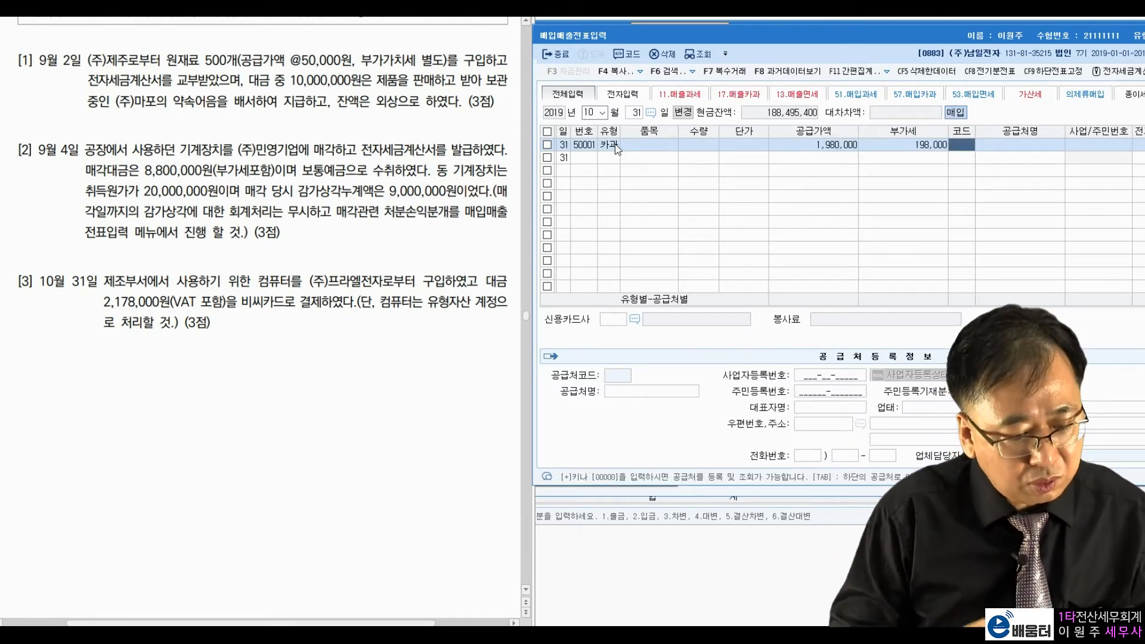
Step: Choose (주)프라엘전자 as supplier and 99601 비씨카드 as the card company
type("프라")
key("Return")
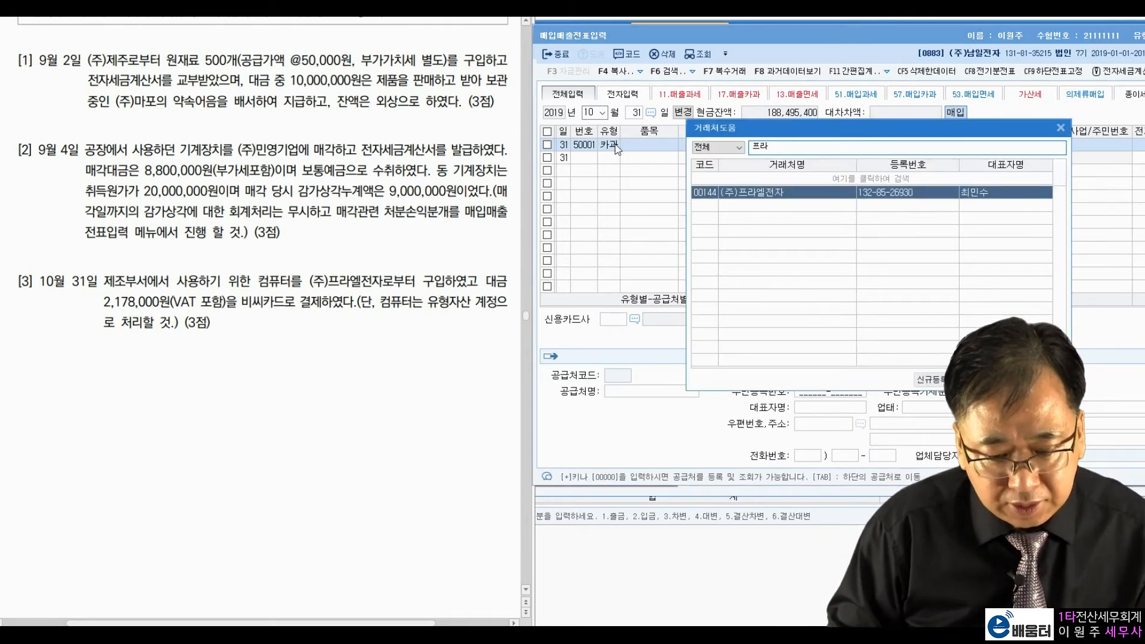
key("Return")
key("Return")
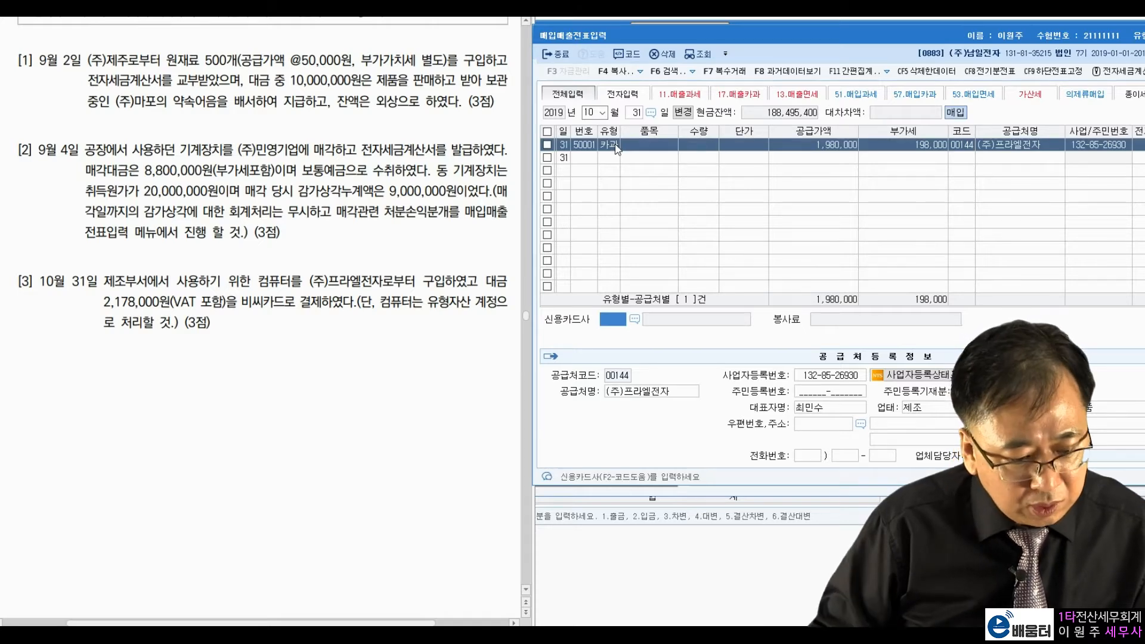
left_click(636, 321)
double_click(762, 192)
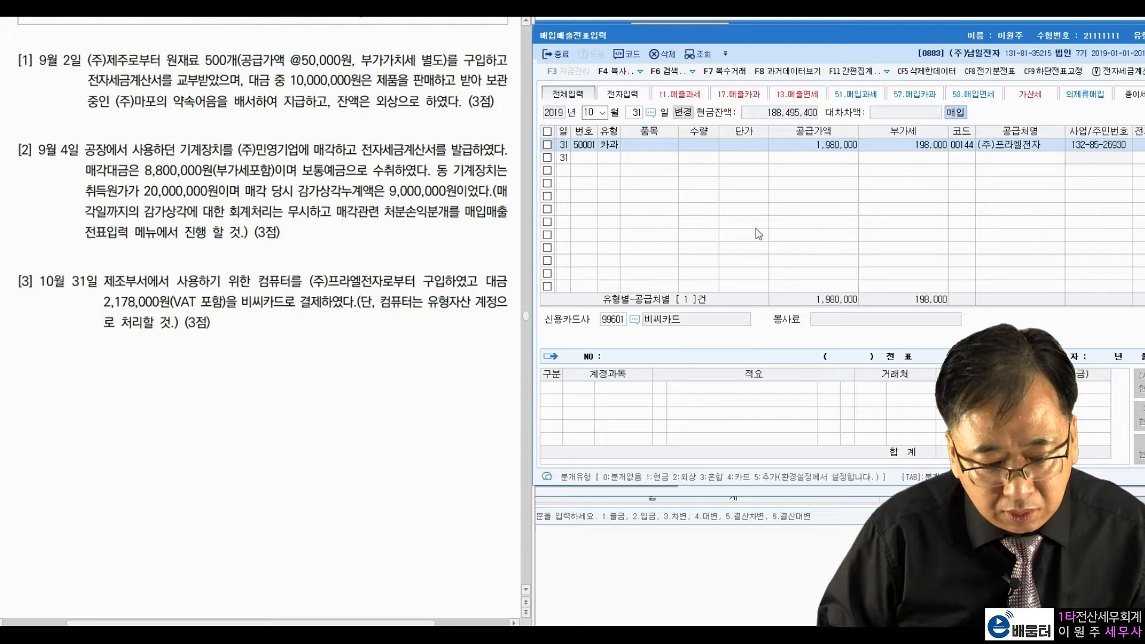
left_click_drag(790, 41, 765, 39)
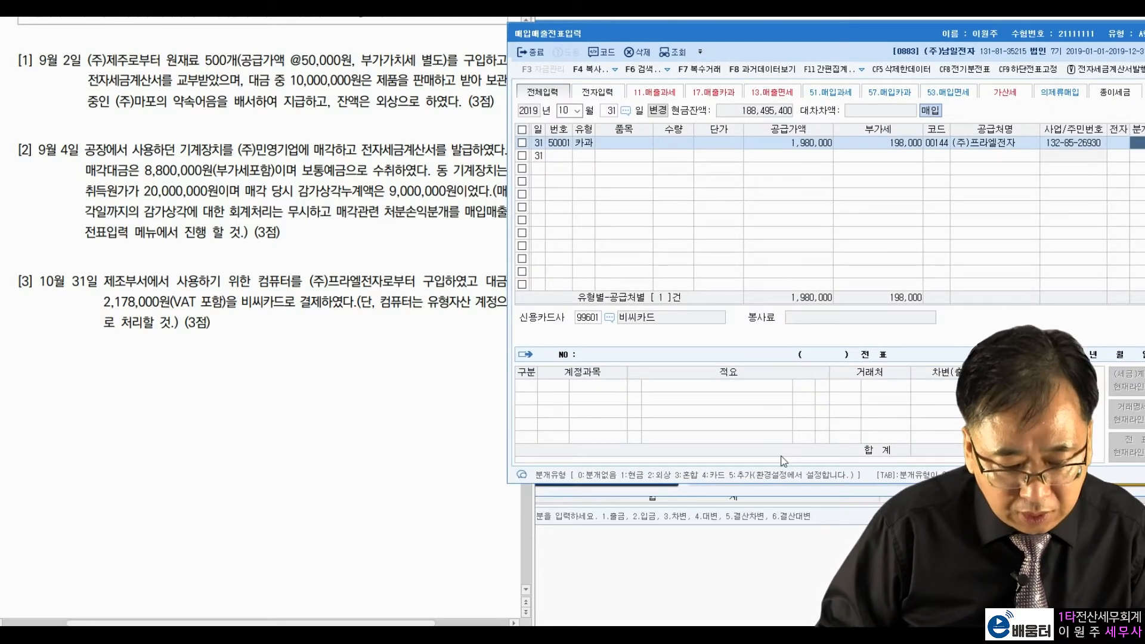
Step: Journalise as 4 카드 and change the debit account from 원재료 to 0212 비품
type("4")
key("Return")
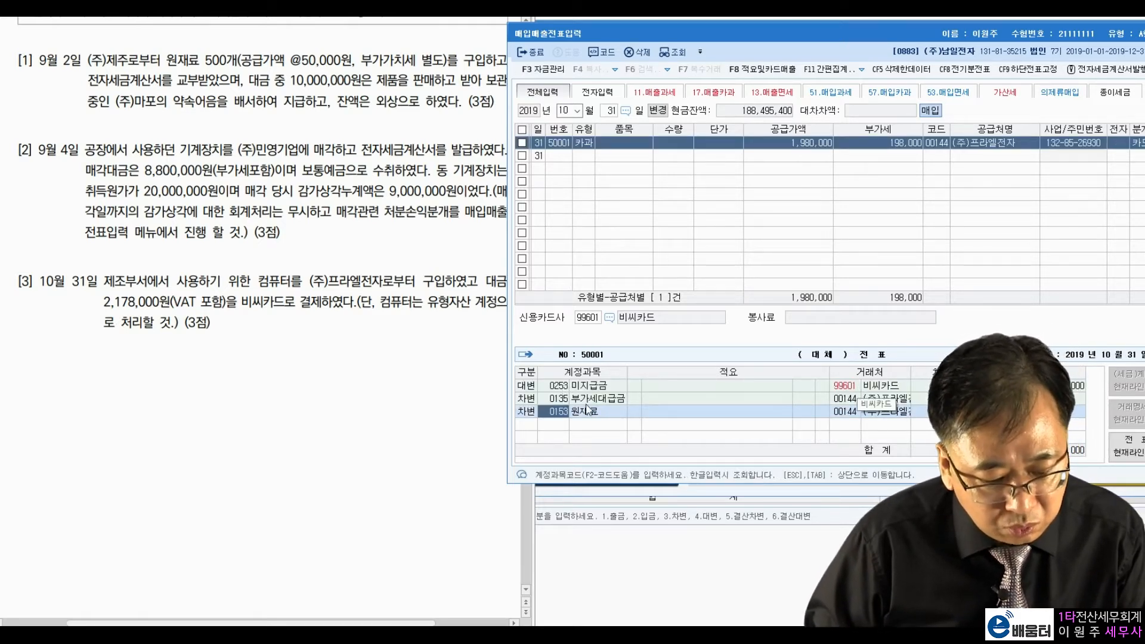
type("비품")
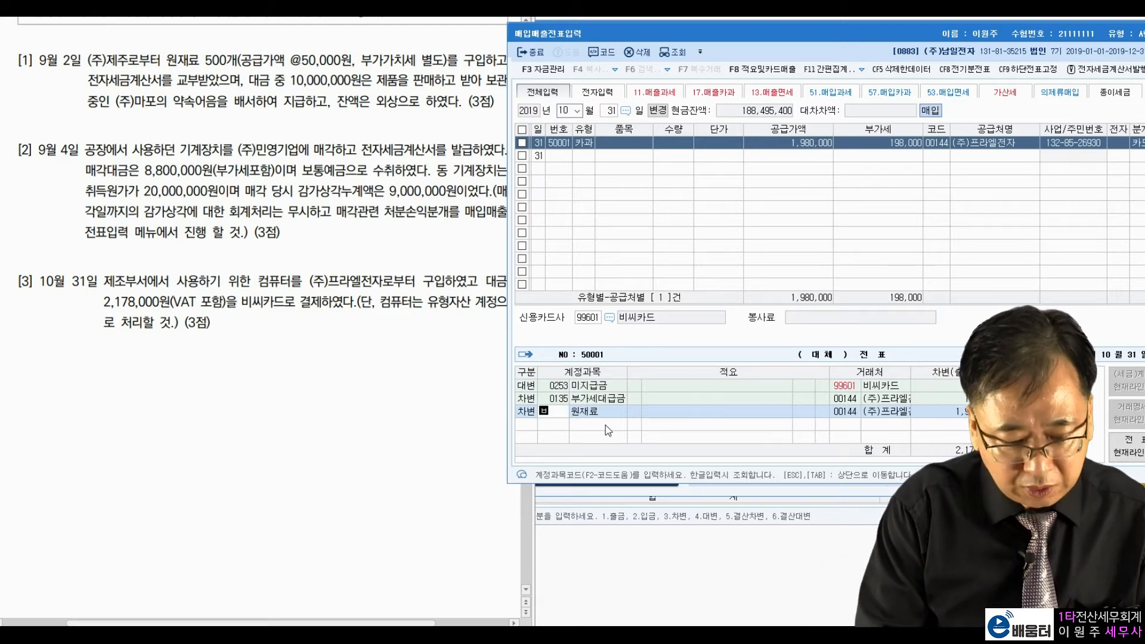
key("Return")
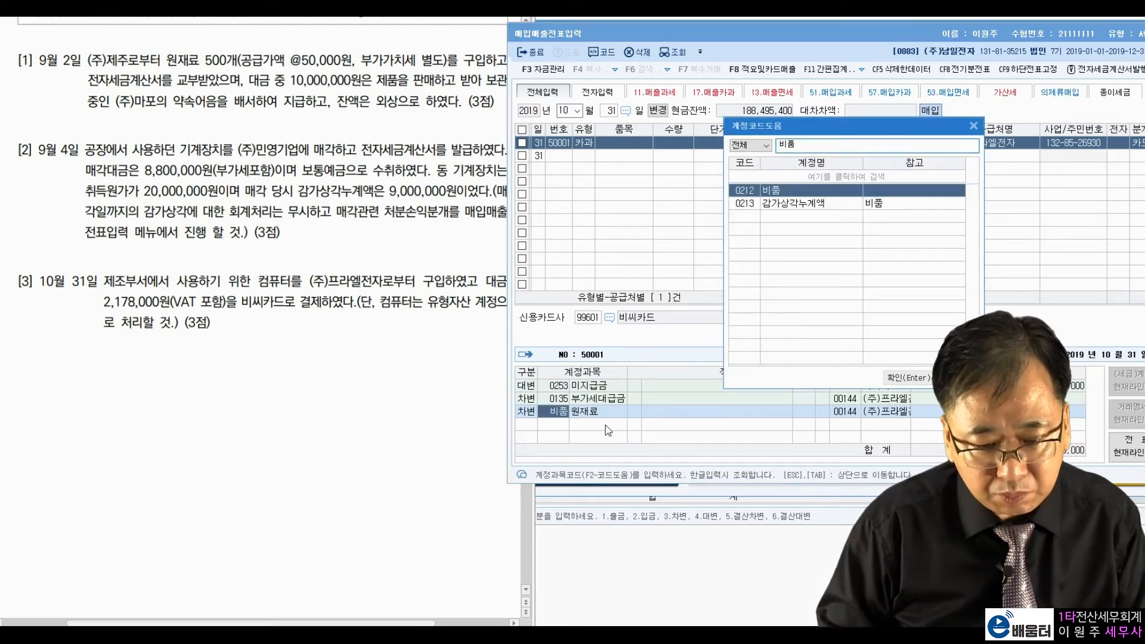
key("Return")
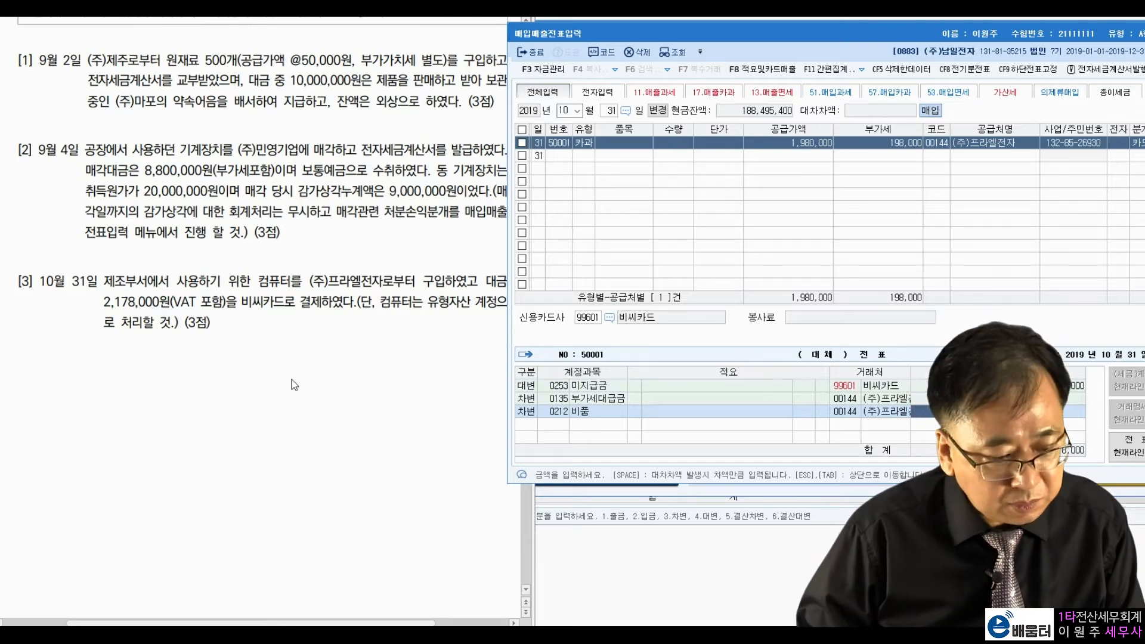
left_click(244, 361)
scroll(237, 366, "down", 5)
scroll(237, 366, "down", 6)
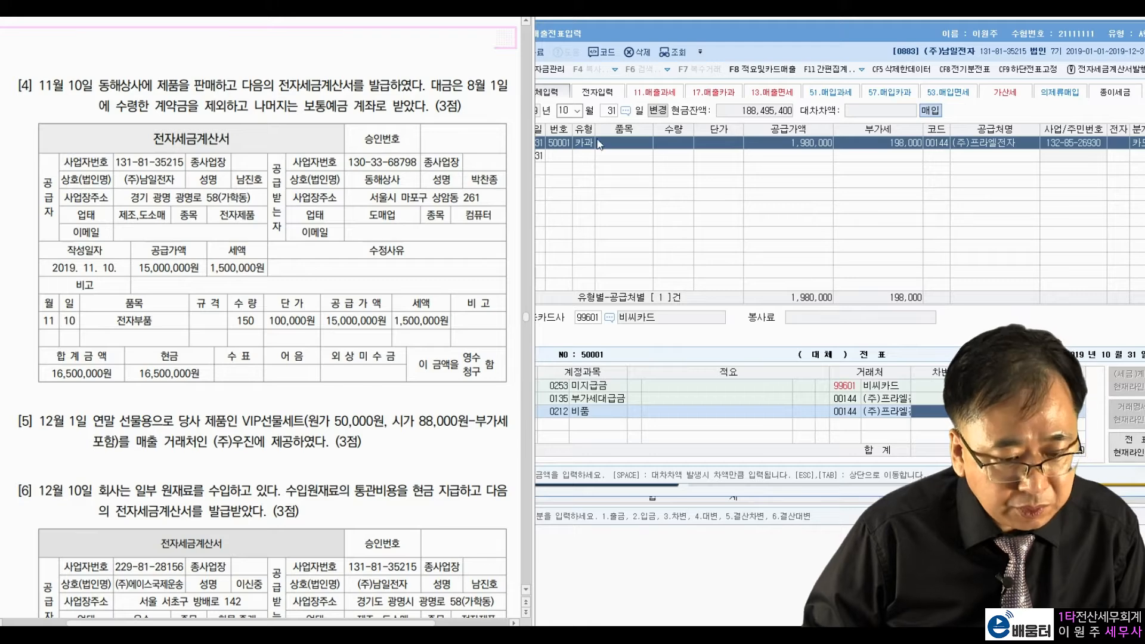
Step: Move the voucher entry date to November 10
left_click(567, 110)
type("1110")
key("Return")
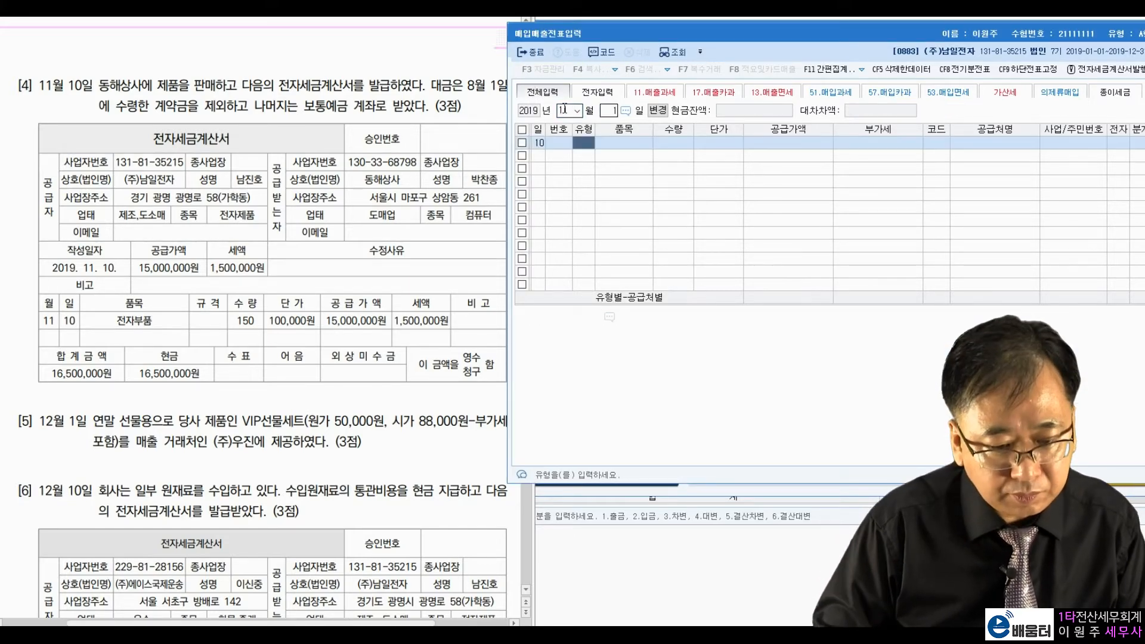
key("Return")
Step: Highlight problem [4]'s tax invoice, received down payment and 보통예금 wording
left_click(406, 156)
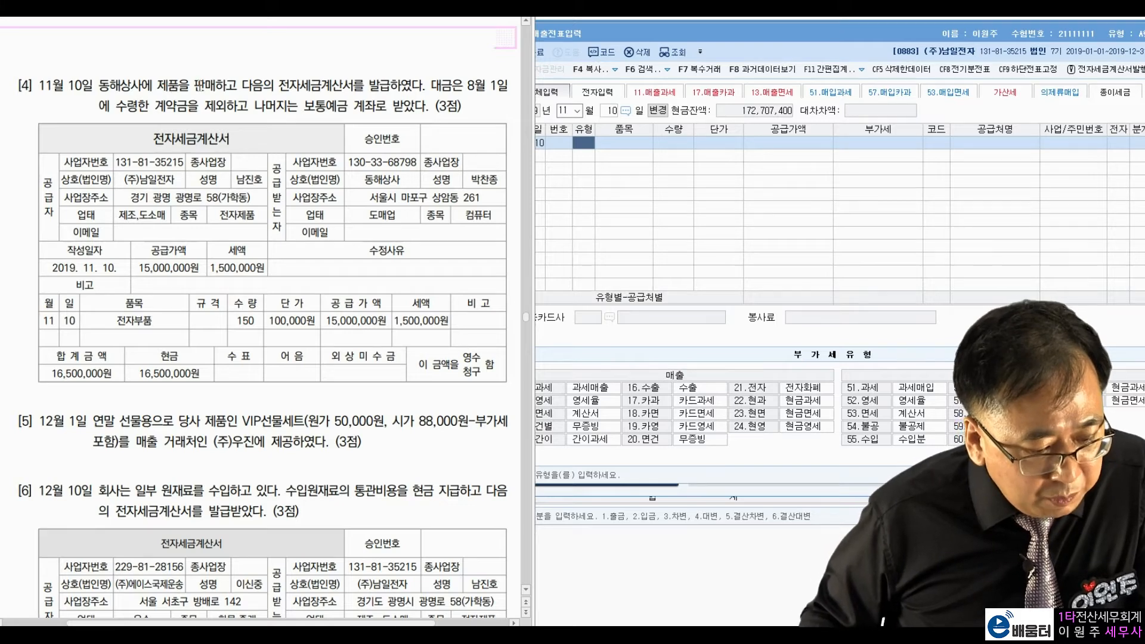
left_click_drag(263, 85, 352, 83)
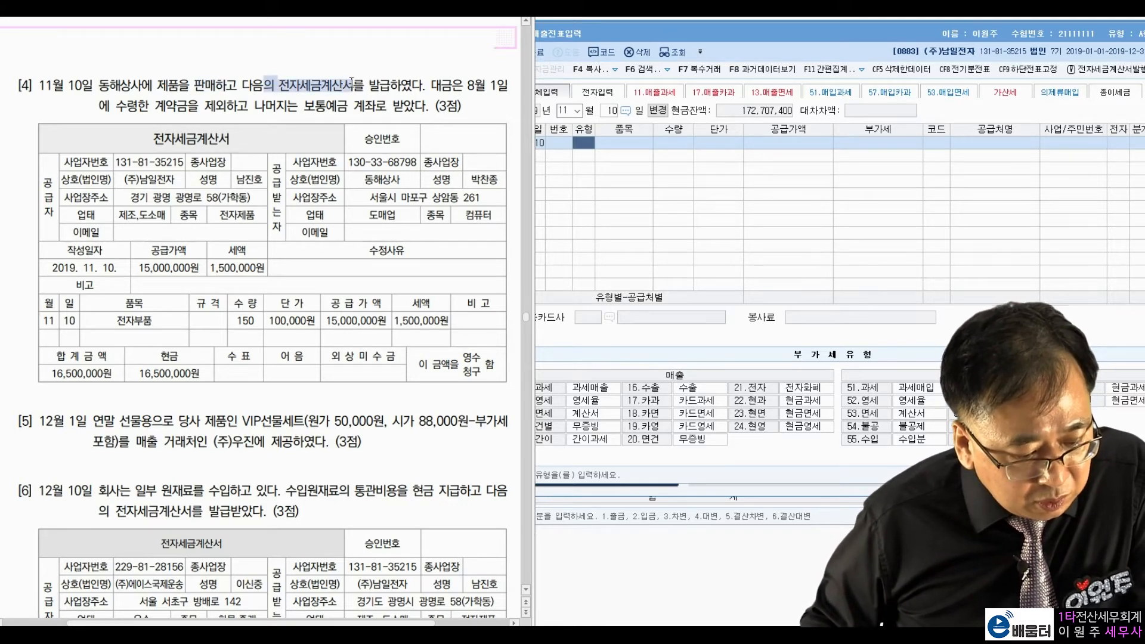
left_click(282, 134)
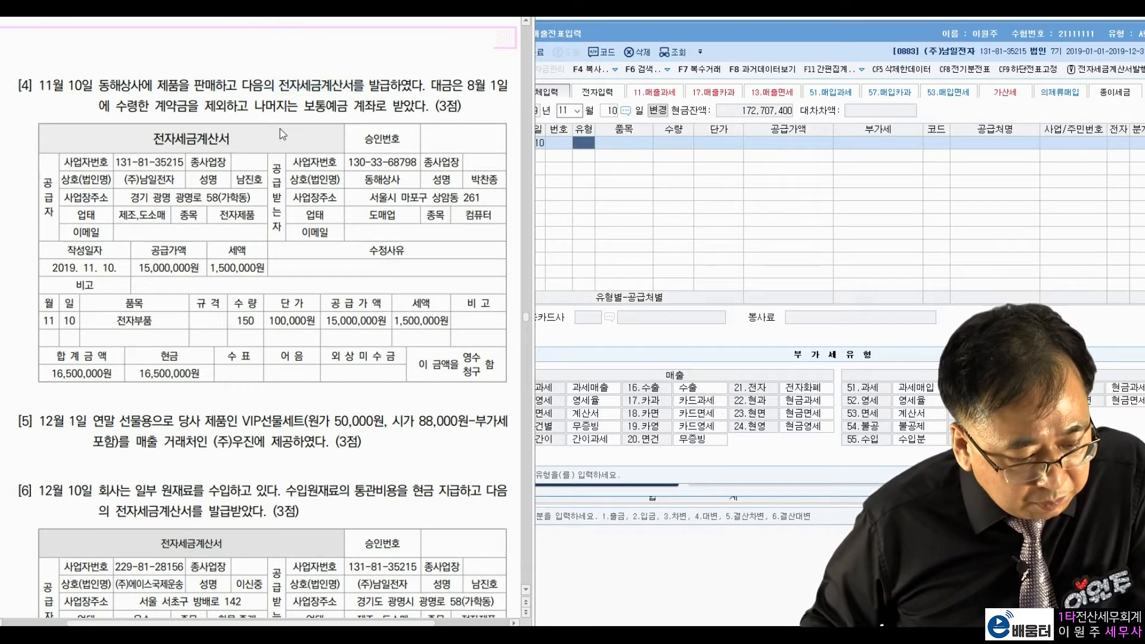
left_click(676, 376)
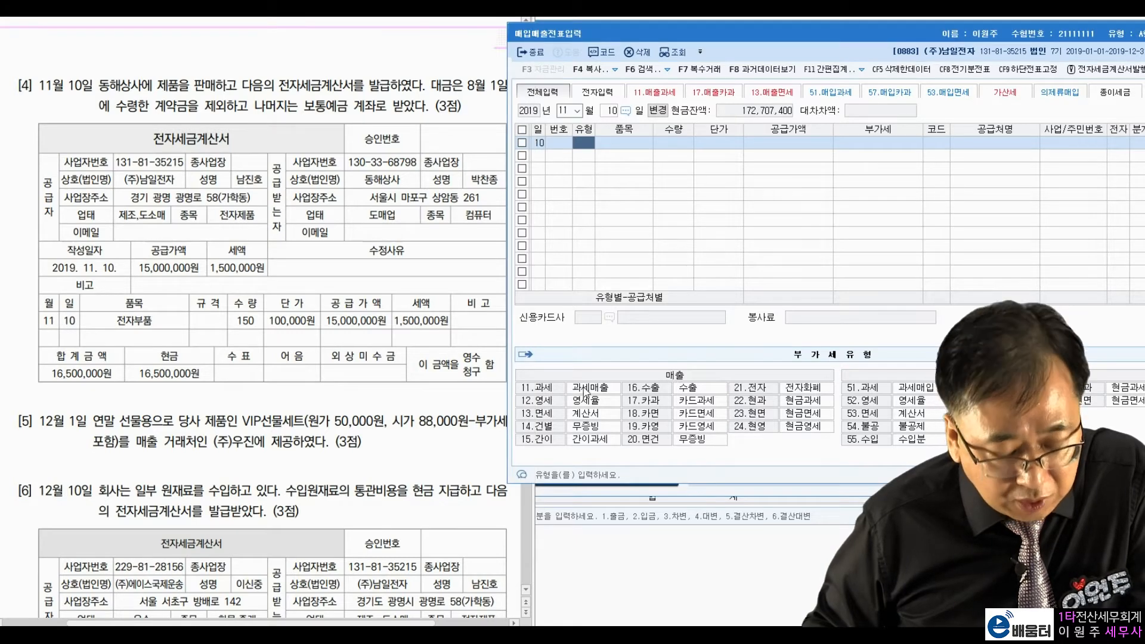
left_click(396, 99)
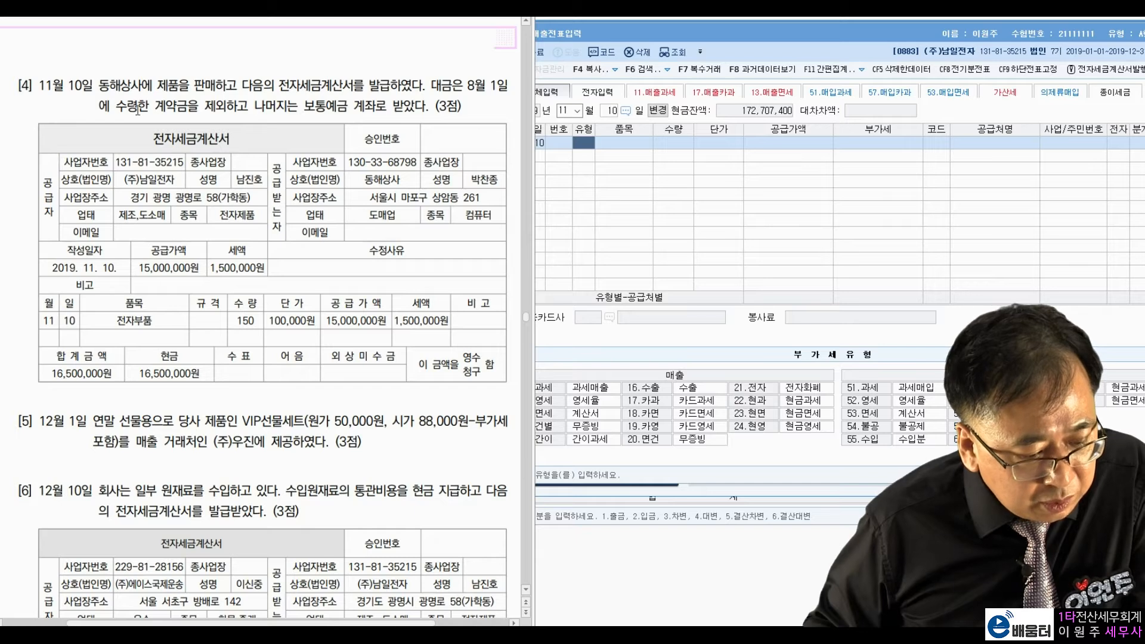
left_click_drag(127, 107, 199, 108)
left_click(247, 106)
left_click_drag(276, 105, 378, 106)
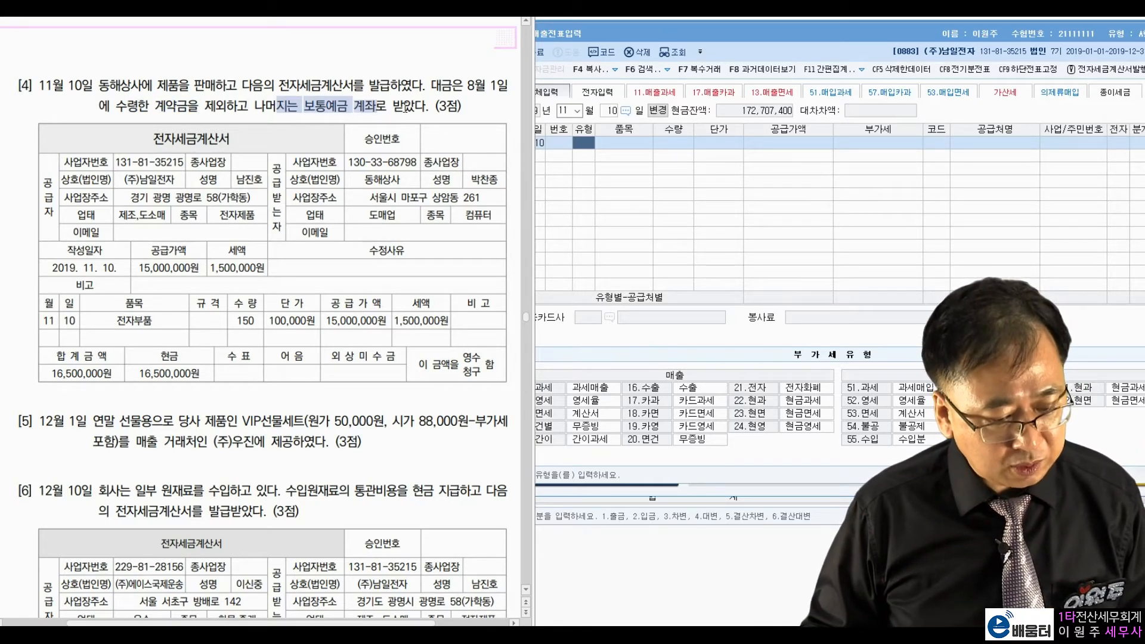
left_click(407, 106)
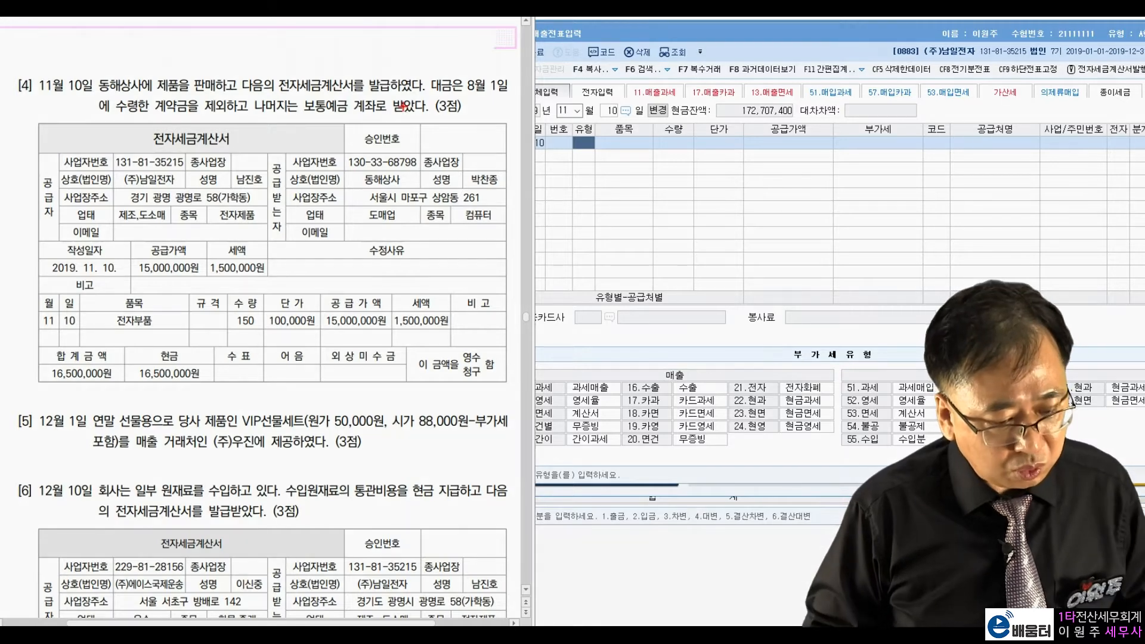
Step: Pen-mark problem [4]'s 15,000,000 supply, 16,500,000 total and down-payment terms, then erase them
mouse_move(194, 276)
left_mouse_down()
mouse_move(179, 285)
mouse_move(197, 227)
mouse_move(176, 280)
mouse_move(247, 284)
mouse_move(272, 271)
mouse_move(210, 232)
mouse_move(162, 242)
mouse_move(84, 334)
mouse_move(100, 315)
left_mouse_up()
mouse_move(121, 375)
left_mouse_down()
mouse_move(42, 358)
mouse_move(116, 391)
left_mouse_up()
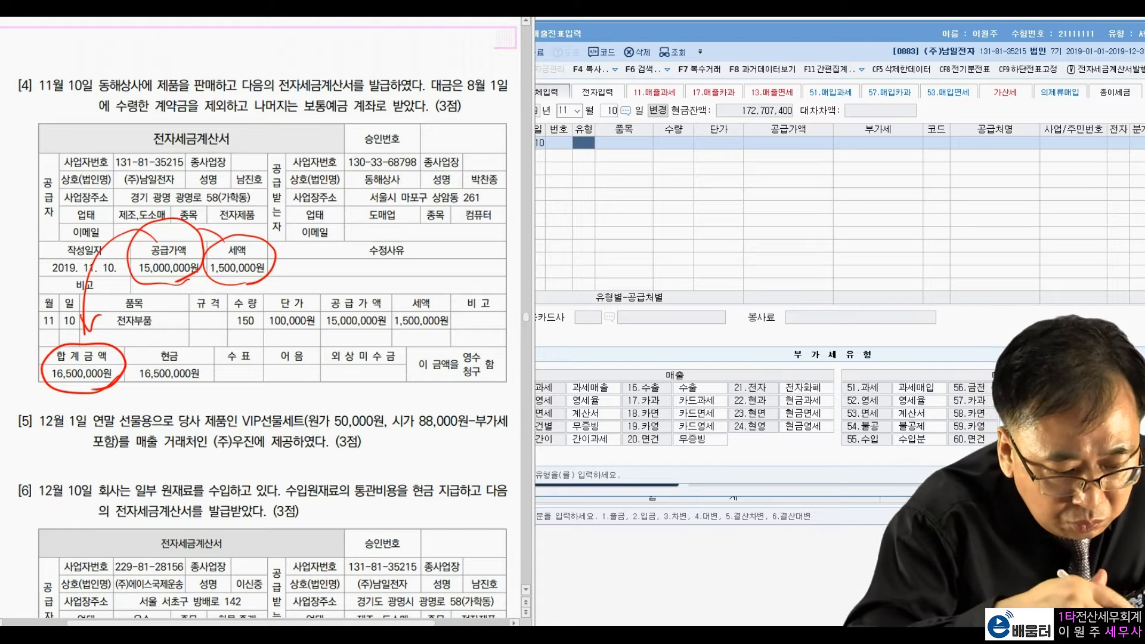
left_click_drag(126, 385, 205, 388)
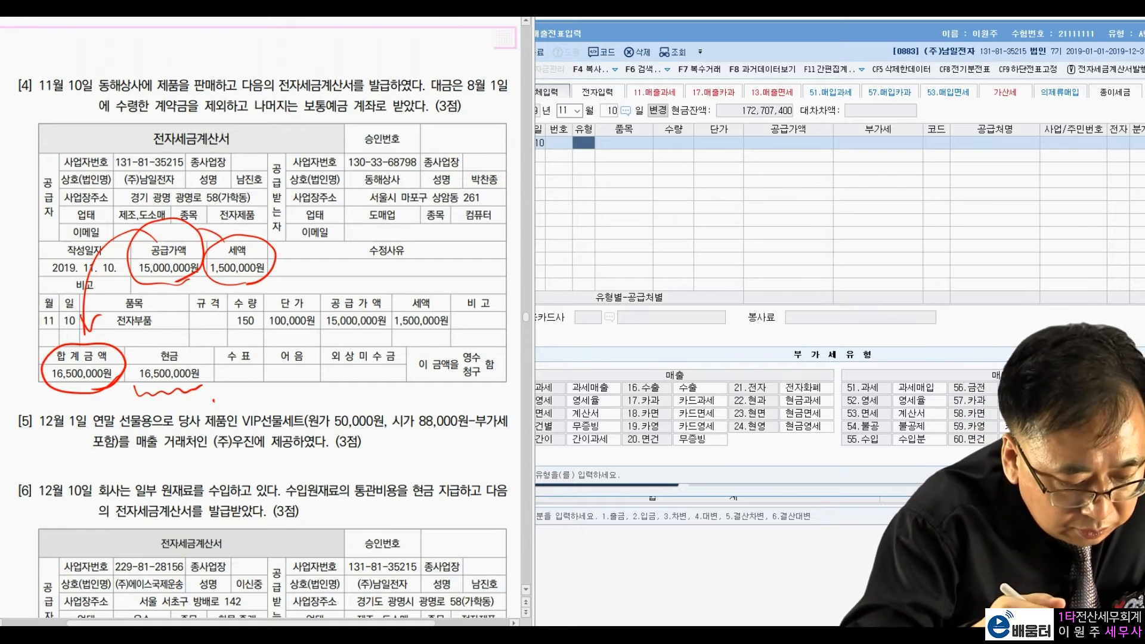
left_click_drag(457, 96, 489, 89)
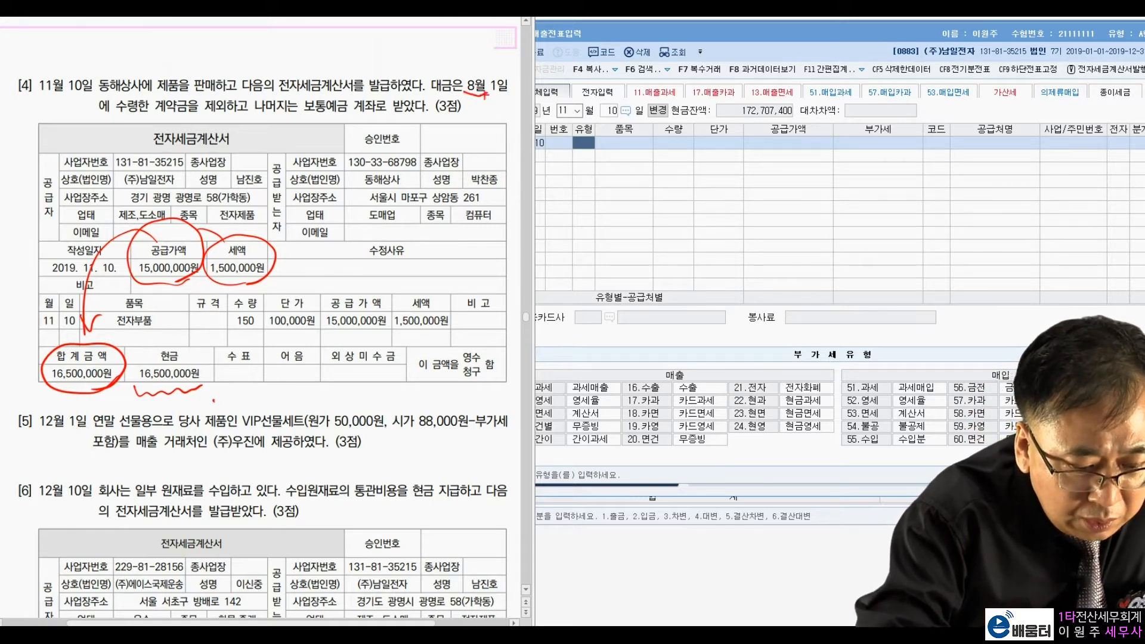
left_click_drag(106, 119, 221, 123)
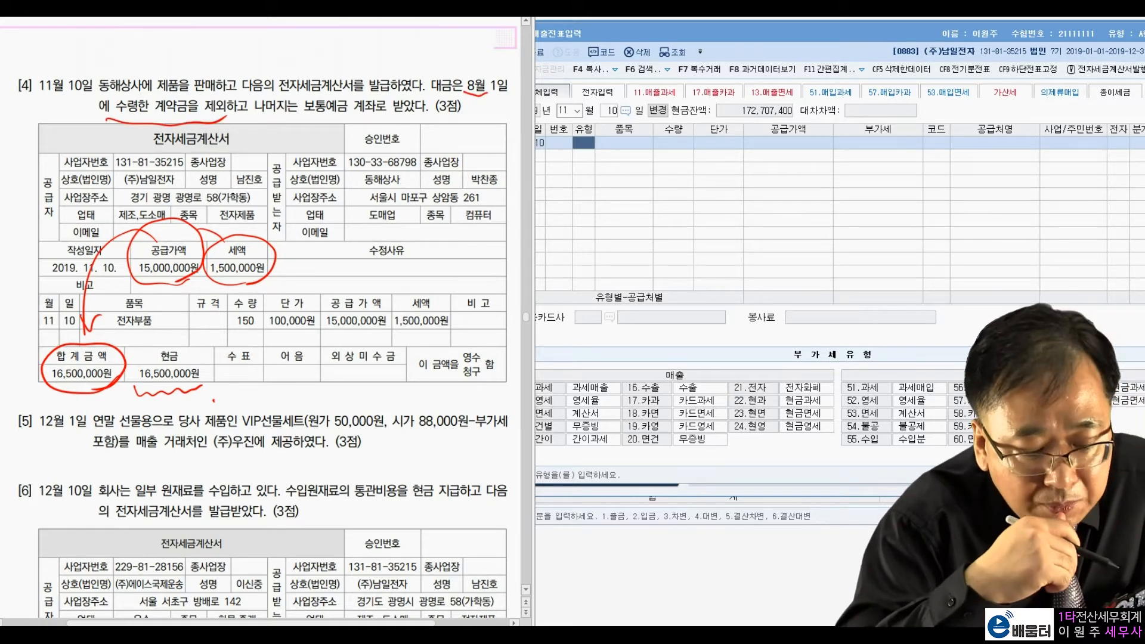
mouse_move(347, 117)
left_mouse_down()
mouse_move(316, 81)
mouse_move(339, 128)
left_mouse_up()
left_click_drag(365, 122, 373, 120)
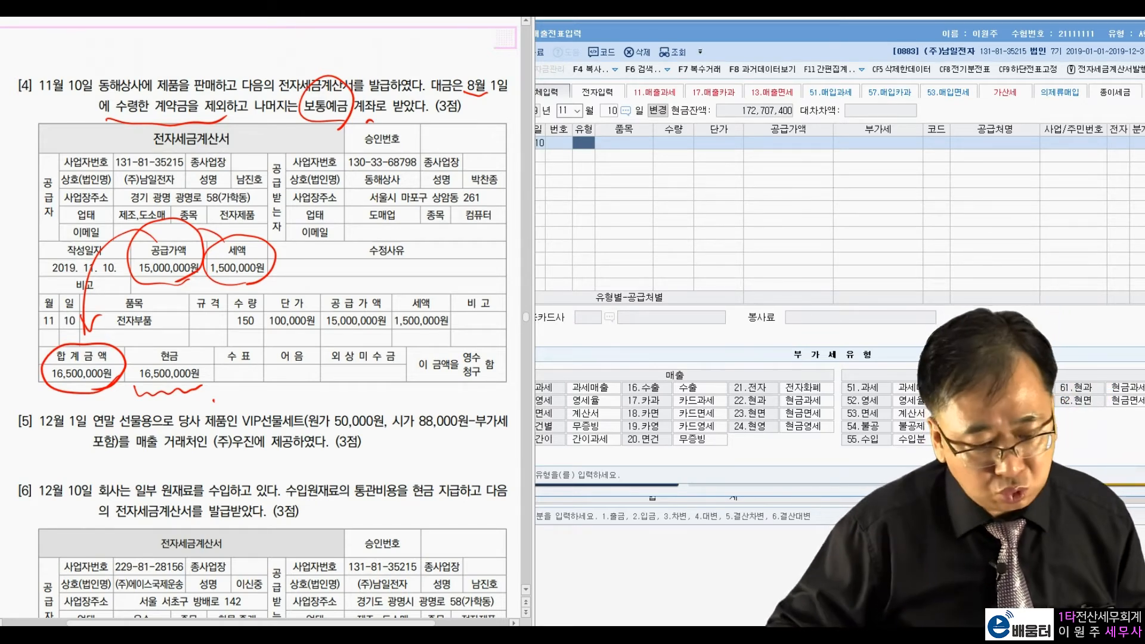
key("Escape")
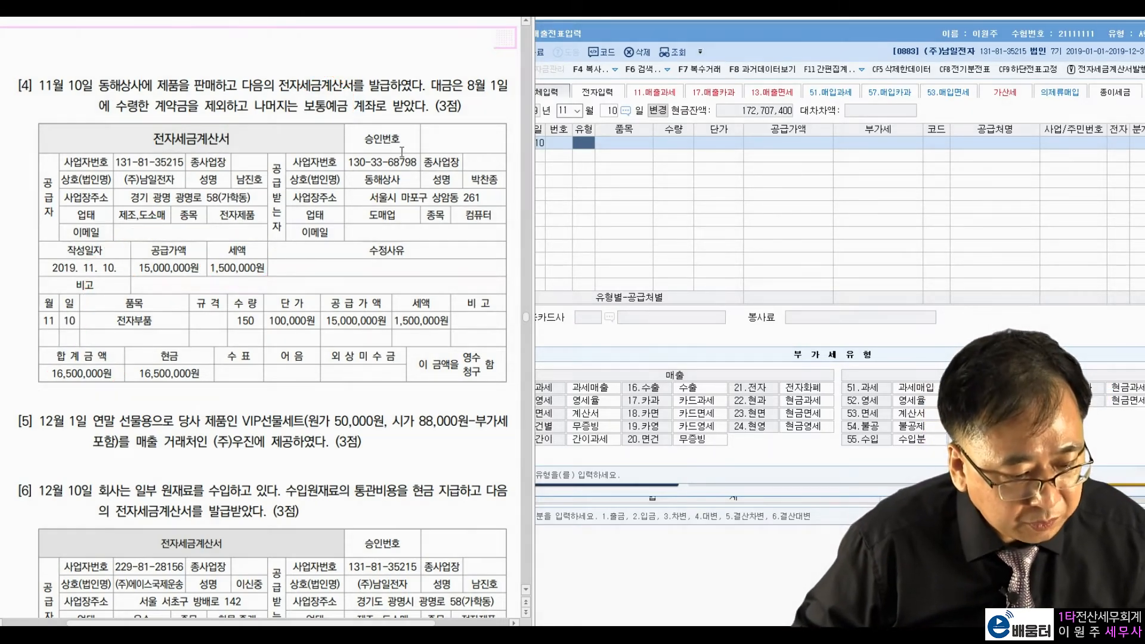
left_click_drag(621, 37, 623, 61)
left_click(639, 35)
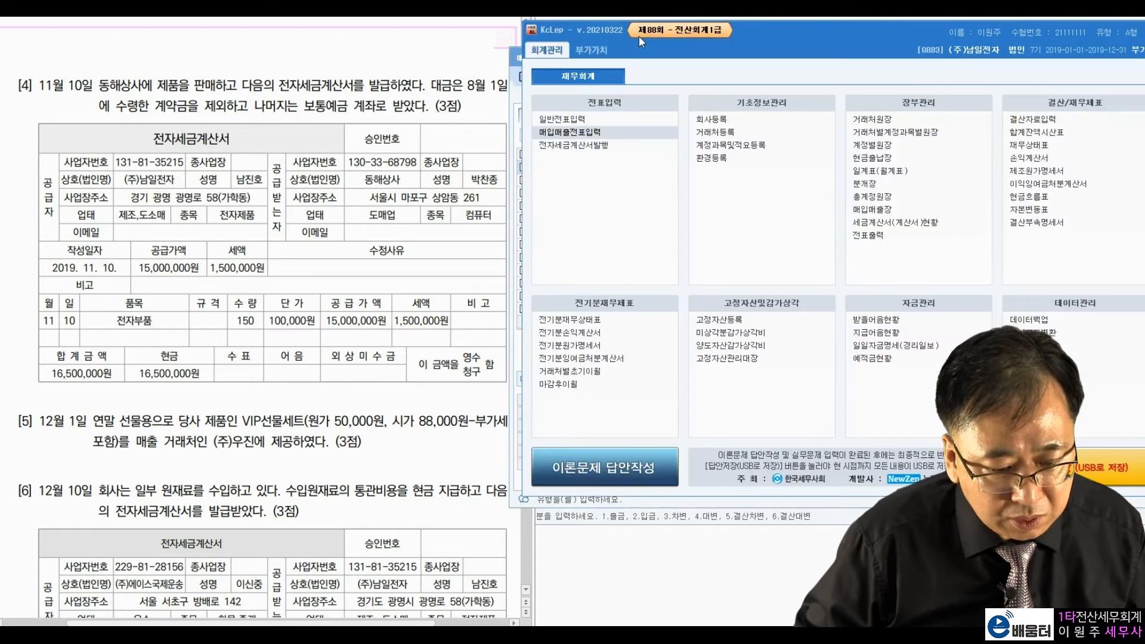
Step: Check the August 1 general journal entry for 동해상사's 1,000,000 선수금
left_click(582, 118)
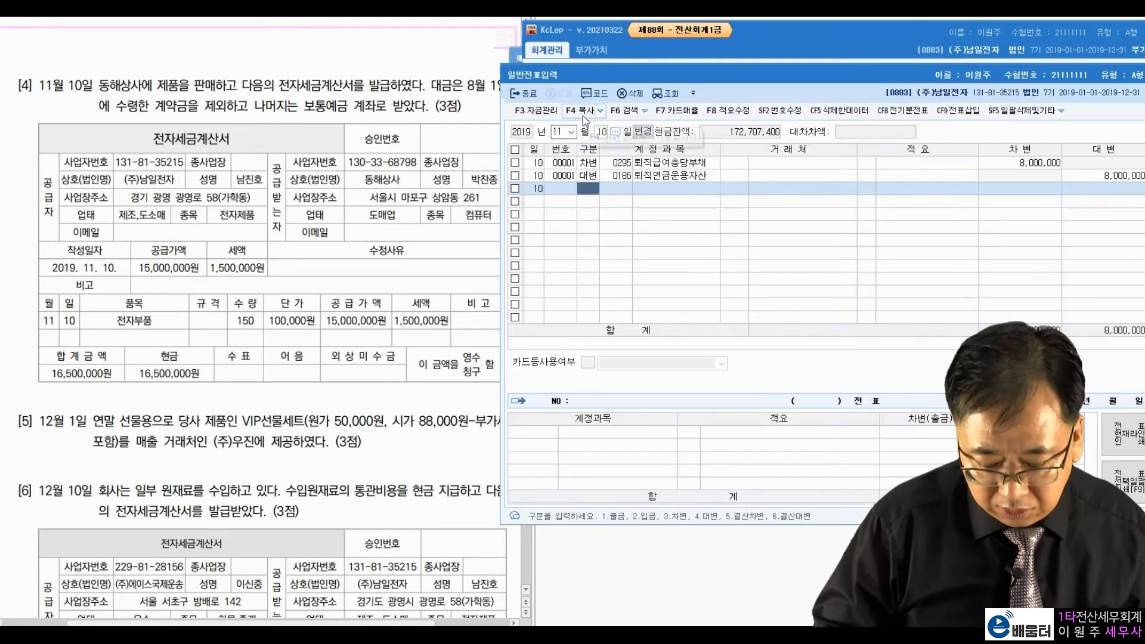
key("Escape")
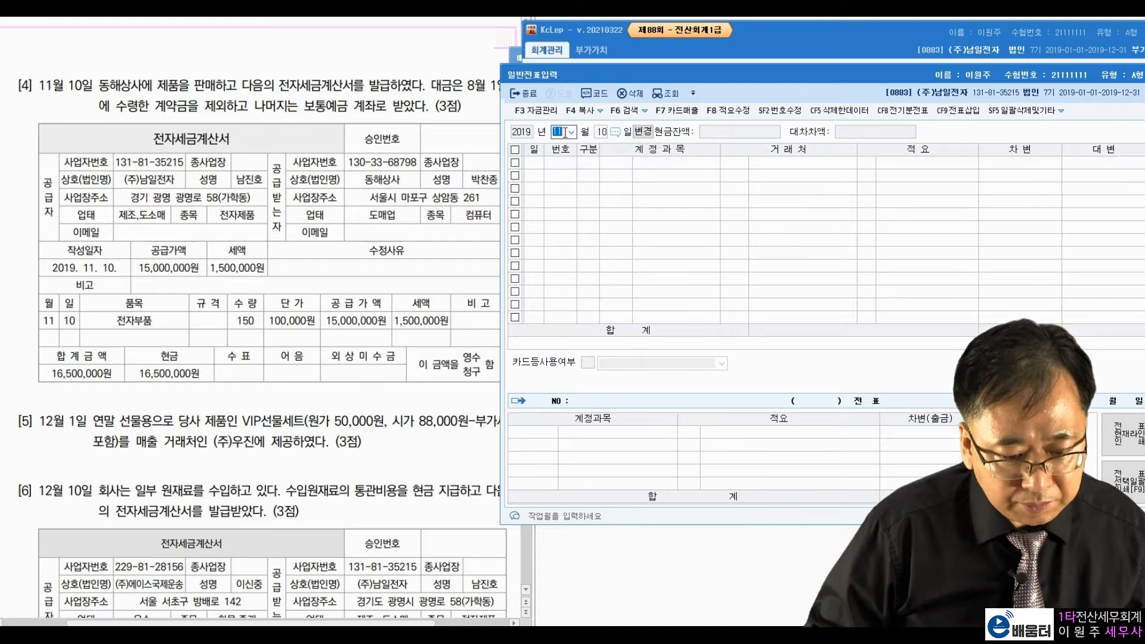
type("8")
key("Return")
type("1")
key("Return")
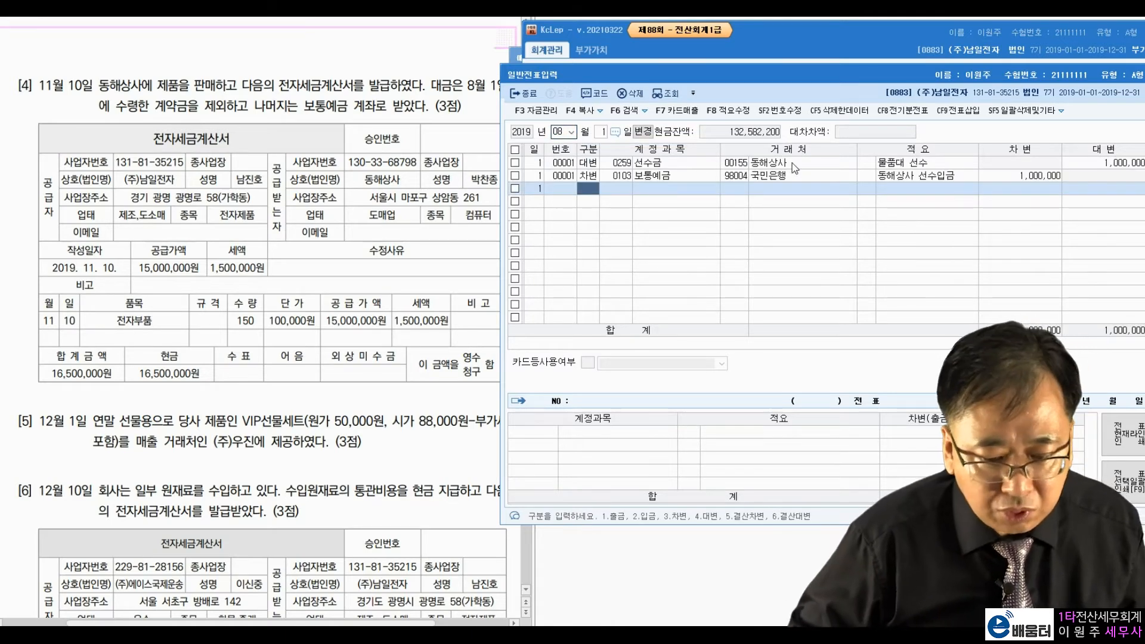
left_click(946, 167)
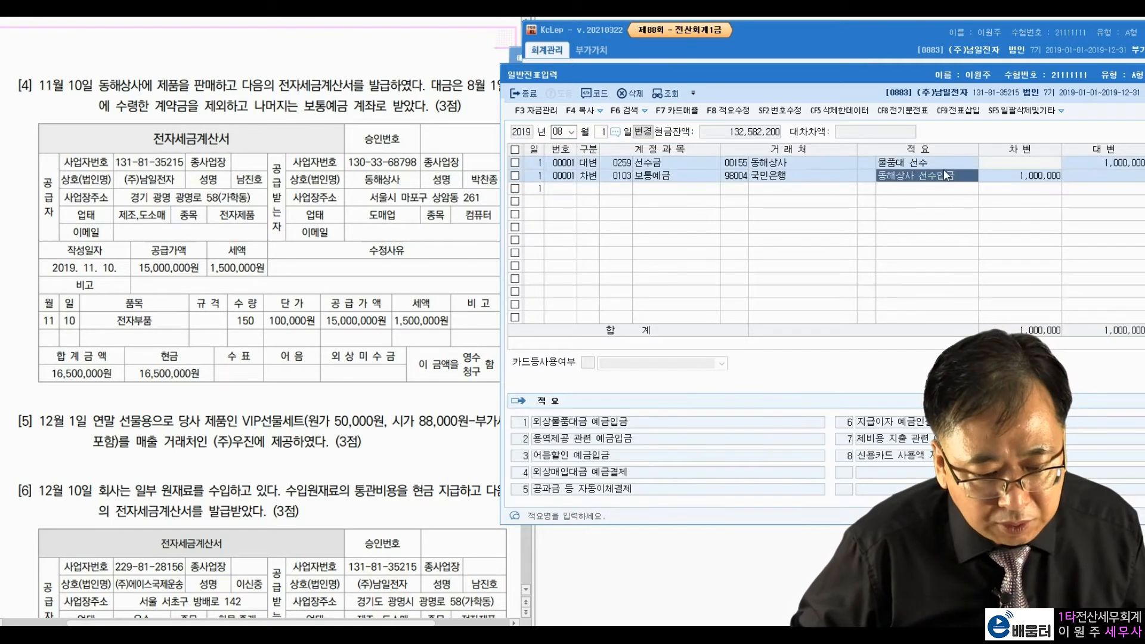
key("Return")
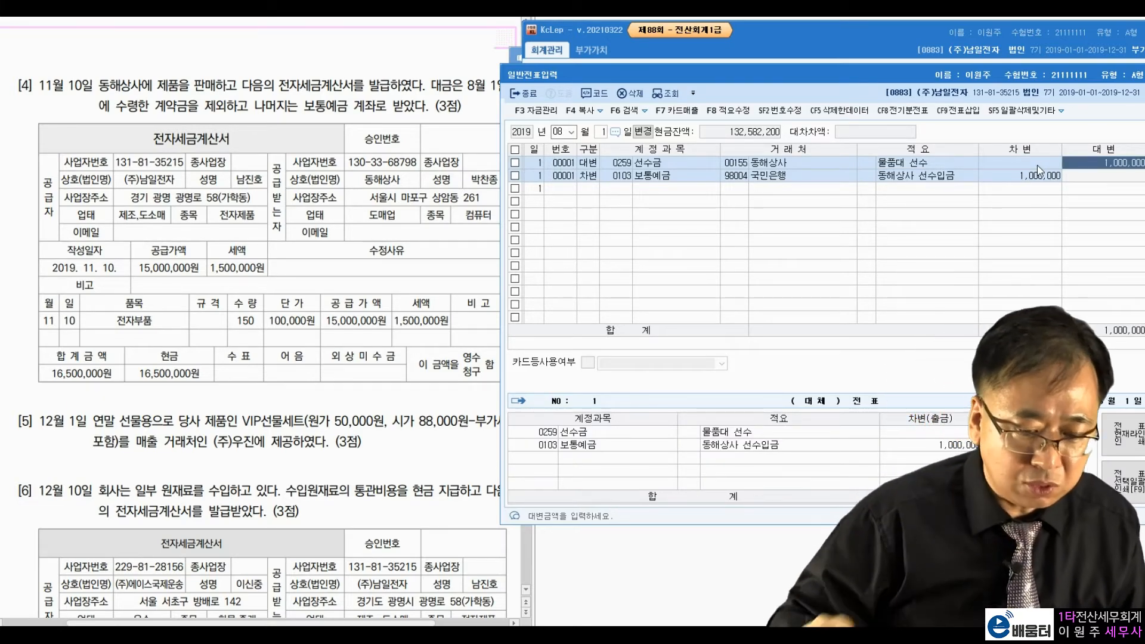
double_click(1008, 76)
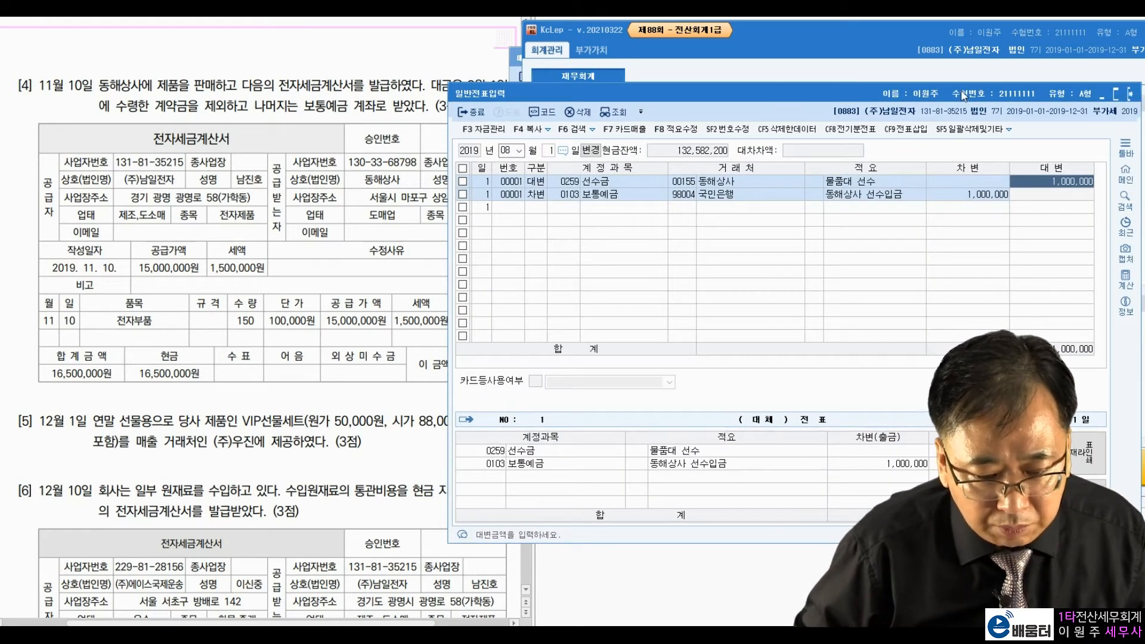
left_click_drag(963, 95, 1031, 98)
left_click(479, 634)
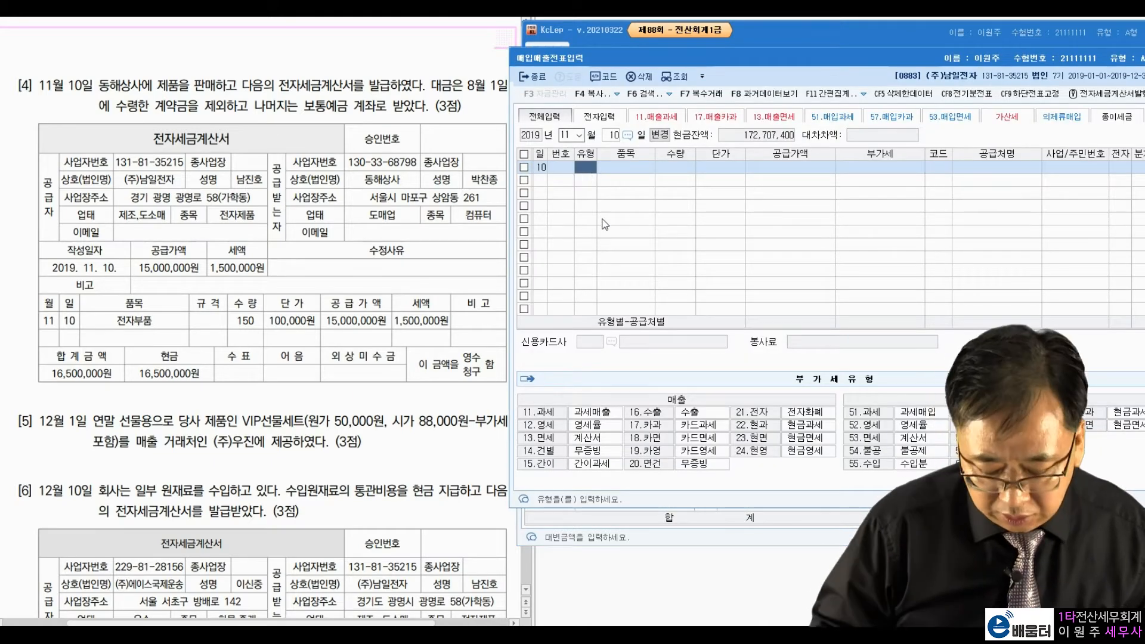
Step: Enter type 11 과세 with 15,000,000 supply and customer 동해상사
type("11")
key("Return")
key("Return")
key("Return")
key("Return")
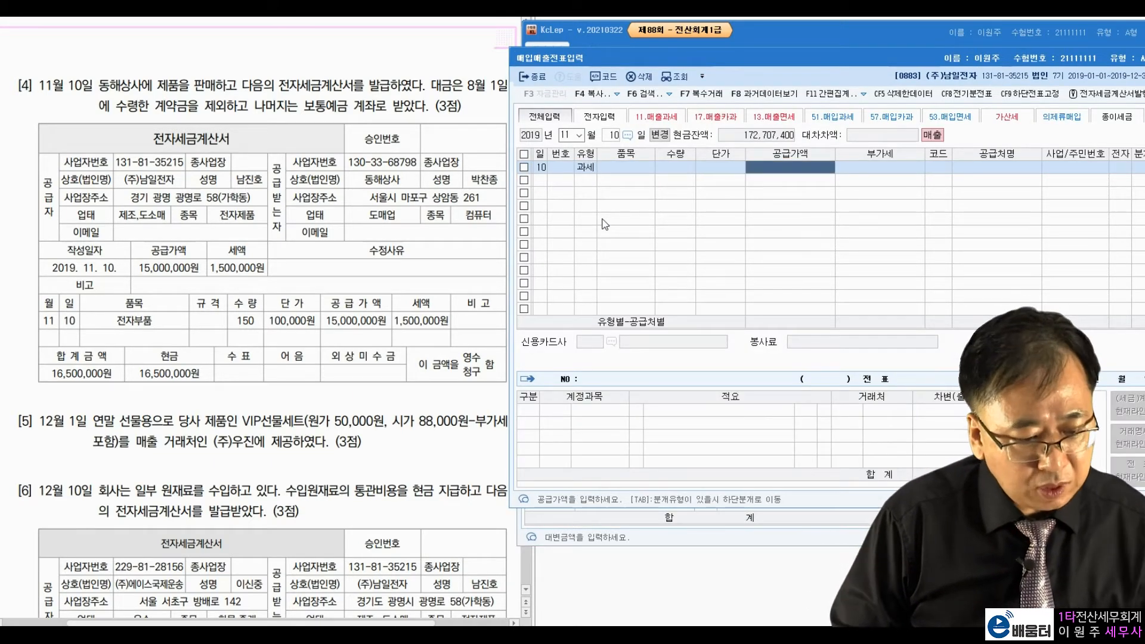
type("15000000")
key("Return")
key("Return")
key("Return")
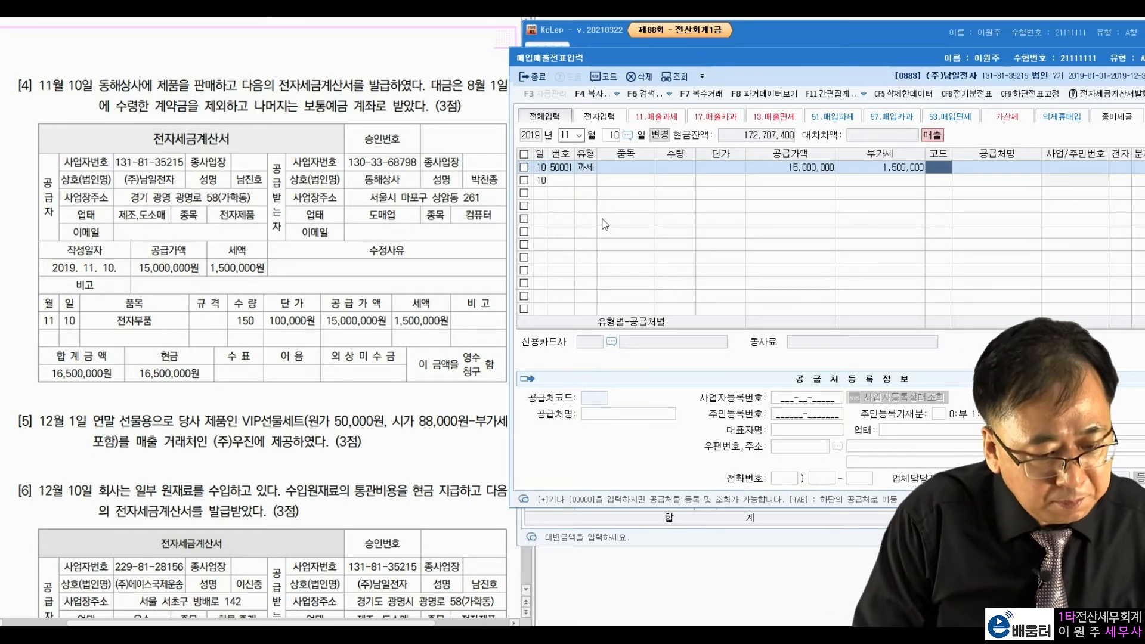
type("동해")
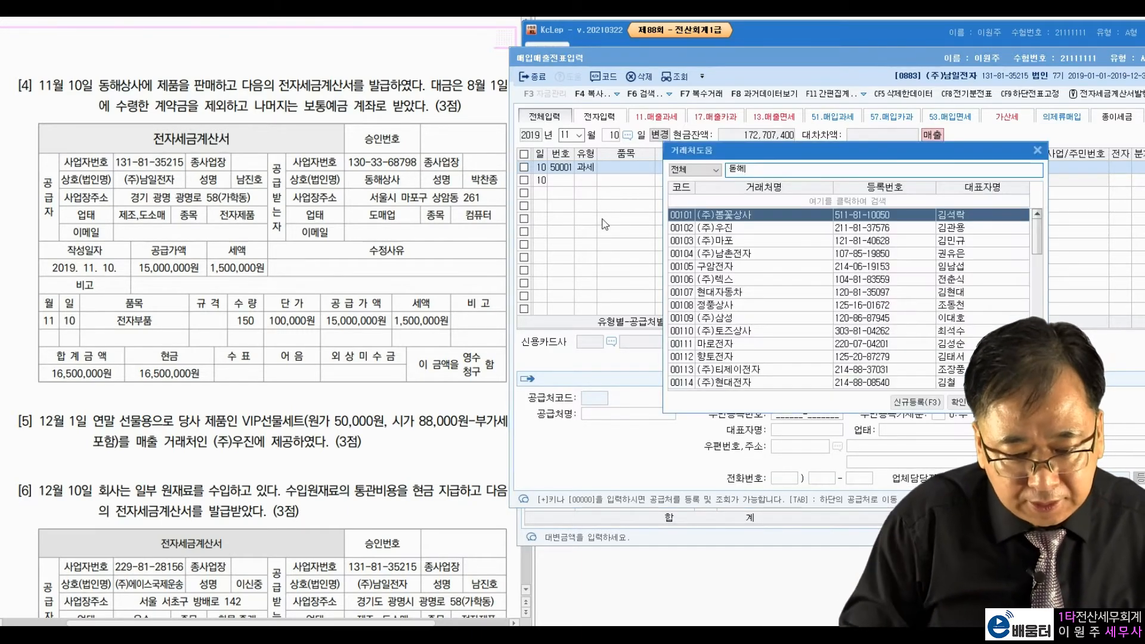
key("BackSpace")
key("BackSpace")
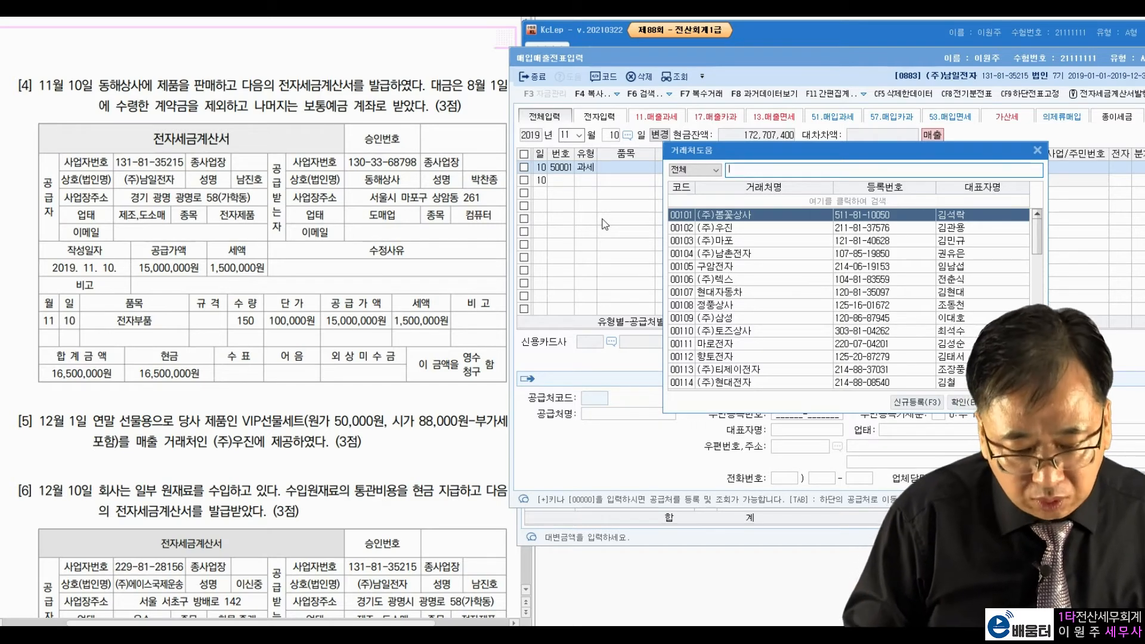
type("동해")
key("Return")
key("Return")
key("Return")
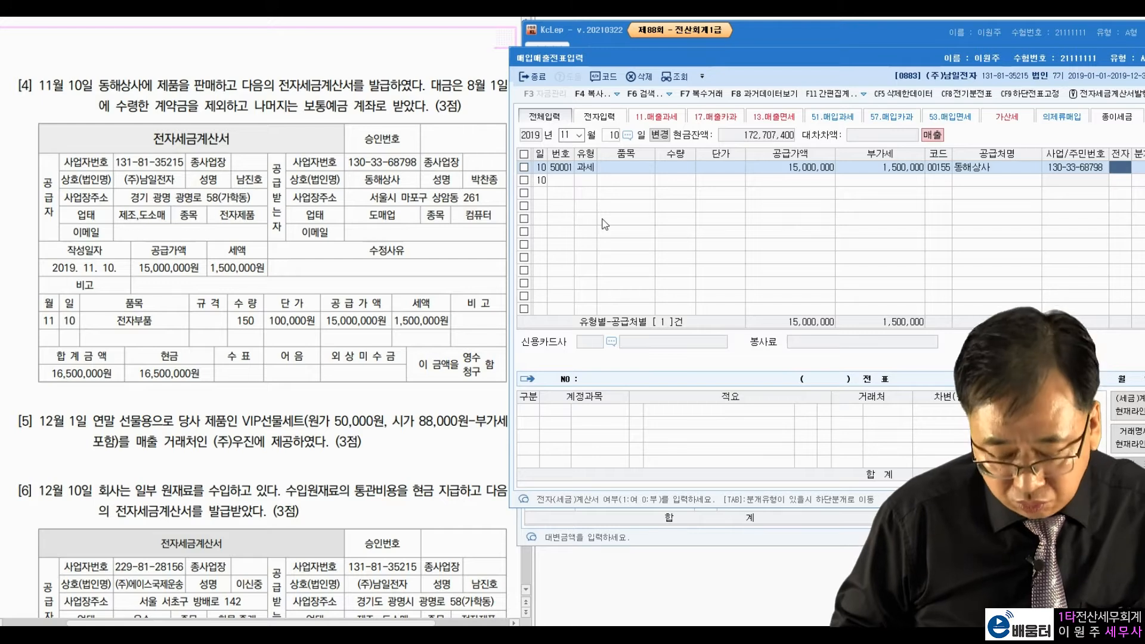
Step: Journalise debits of 선수금 for the advance and 0103 보통예금 for the remaining 15,500,000
type("13")
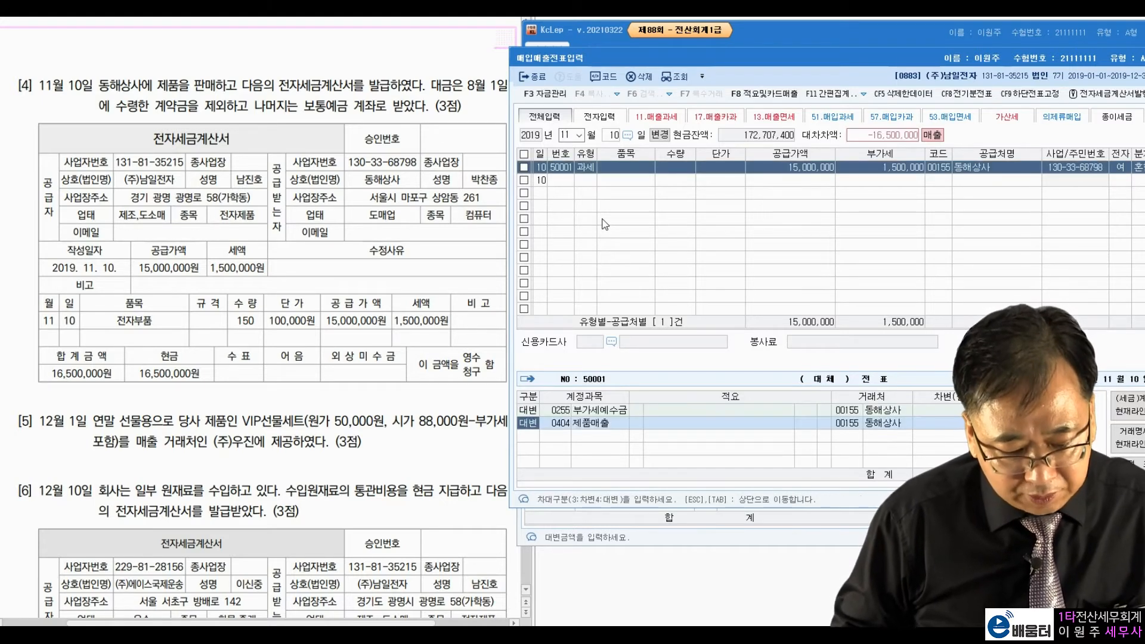
key("Return")
key("Return")
key("Return")
type("3")
type("선수")
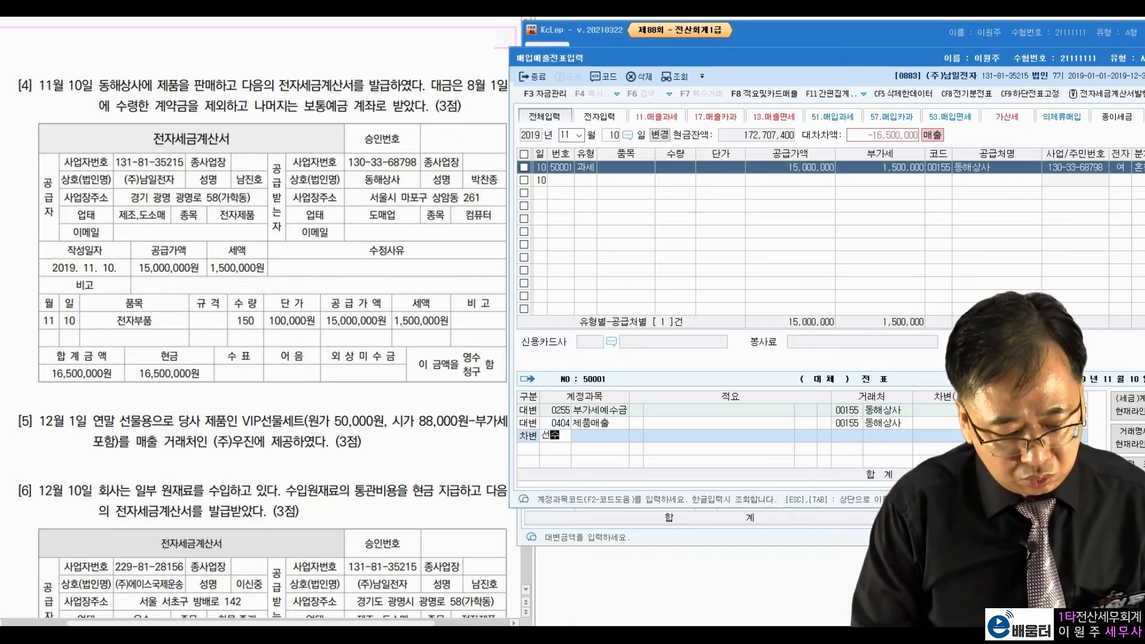
key("Return")
key("Return")
key("Return")
key("Return")
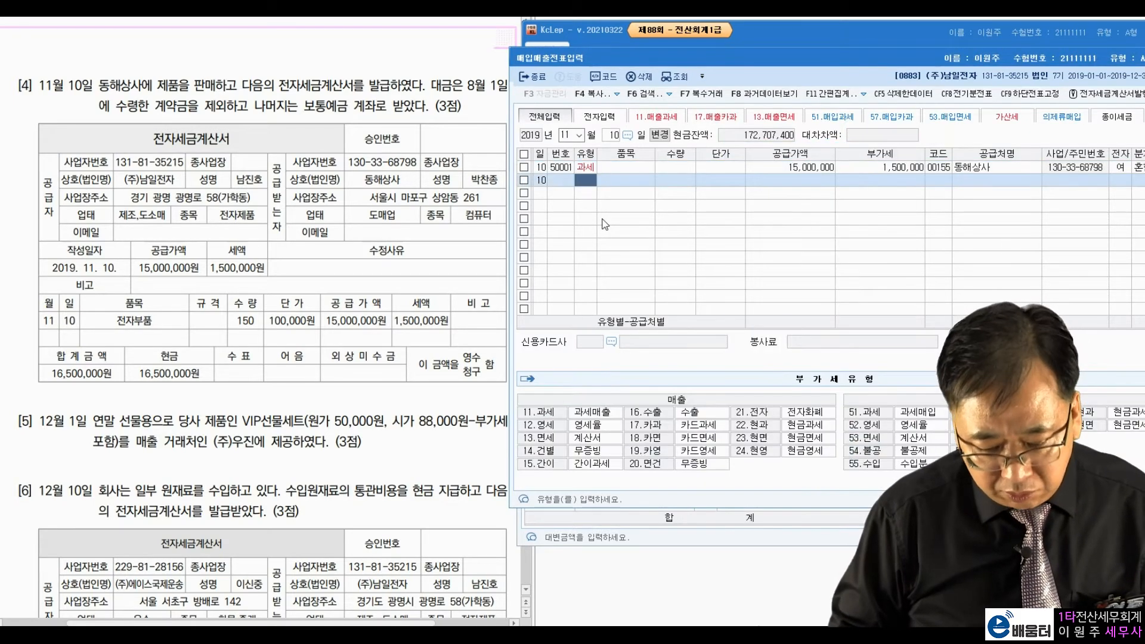
left_click(623, 172)
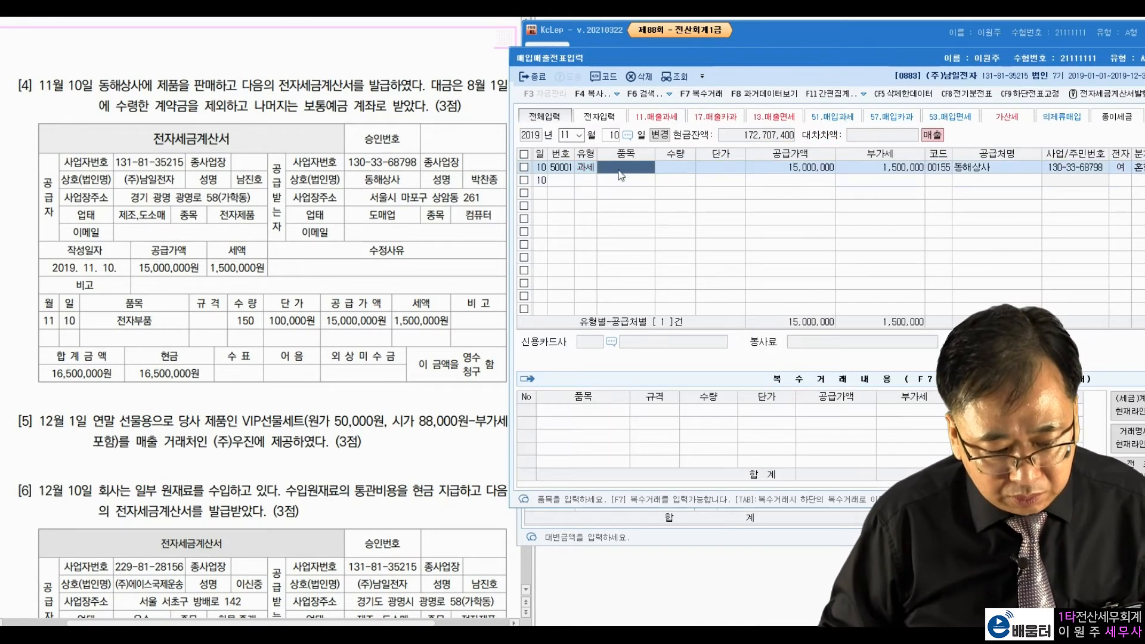
left_click(826, 173)
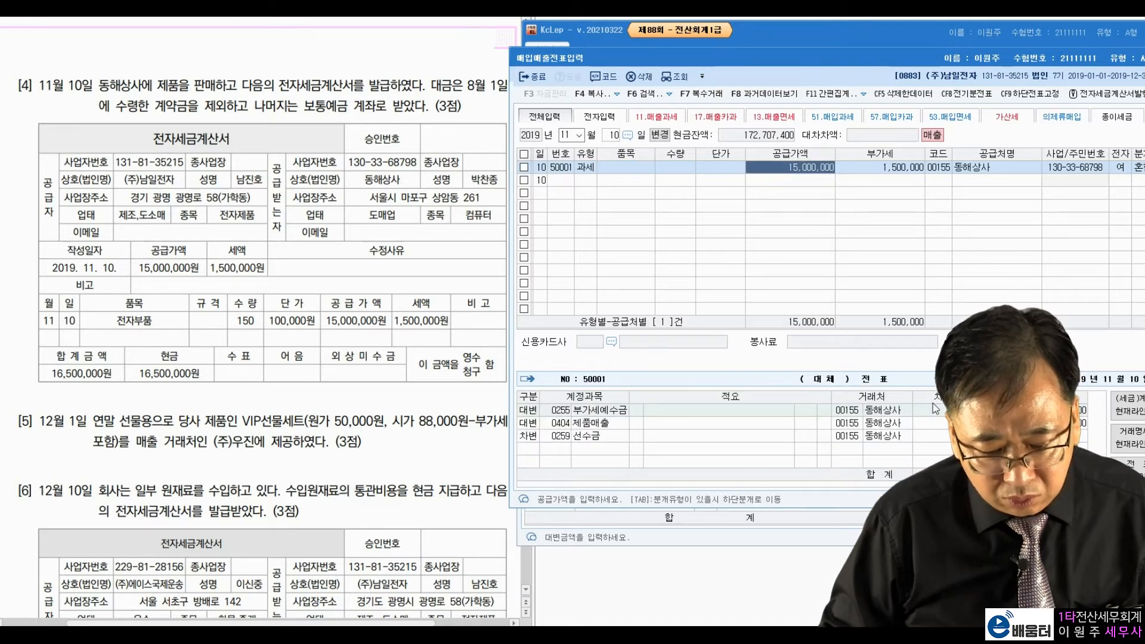
key("Tab")
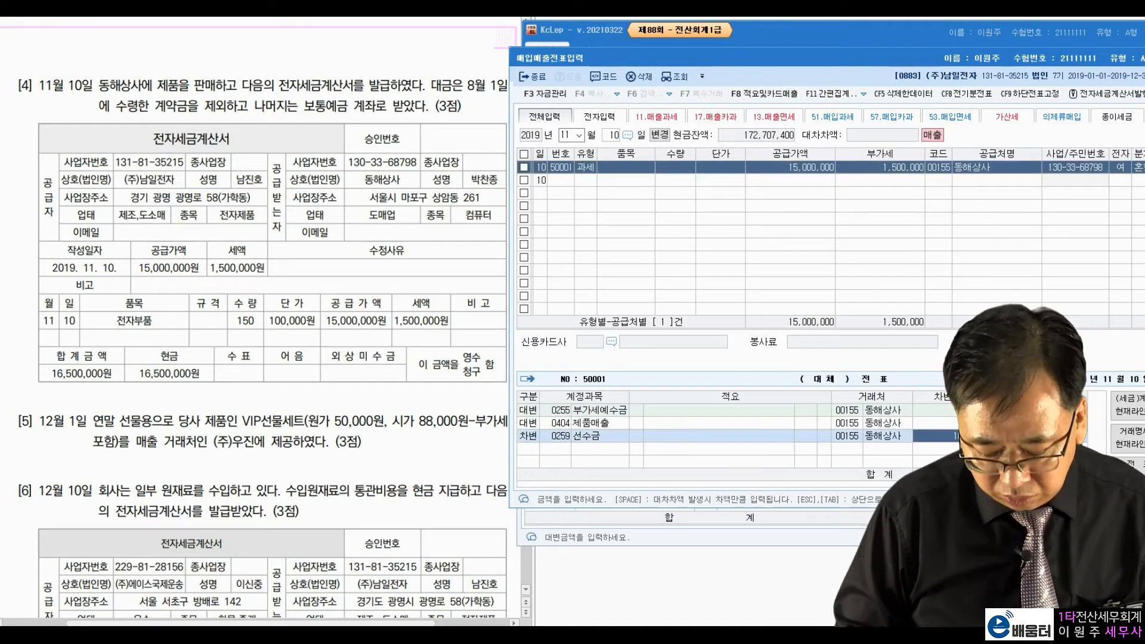
key("Return")
key("3")
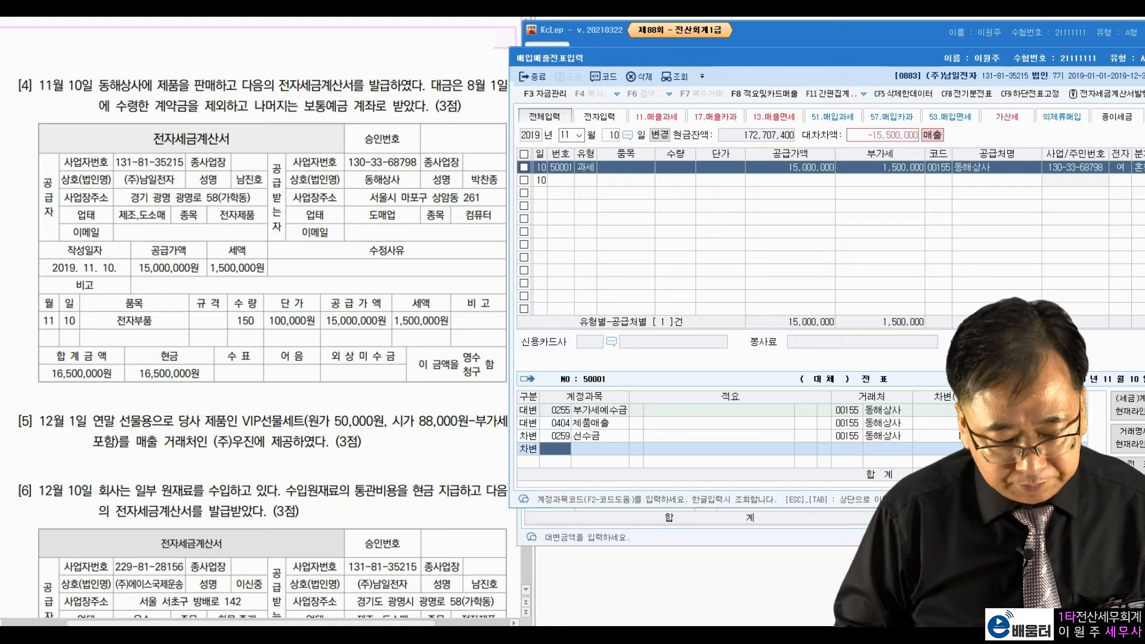
type("103")
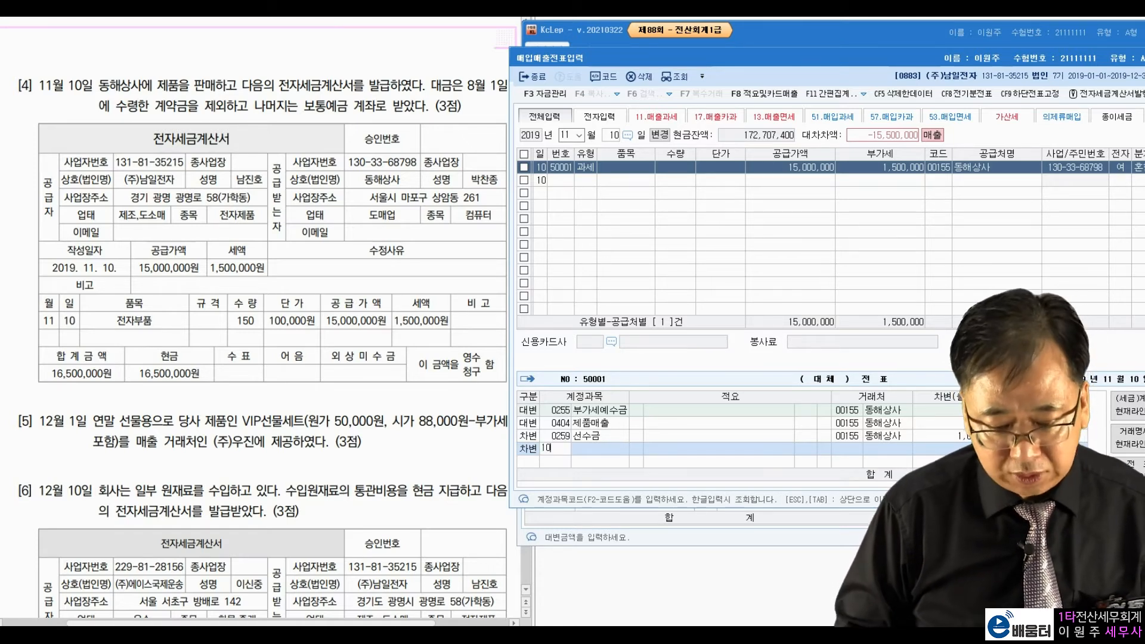
key("Return")
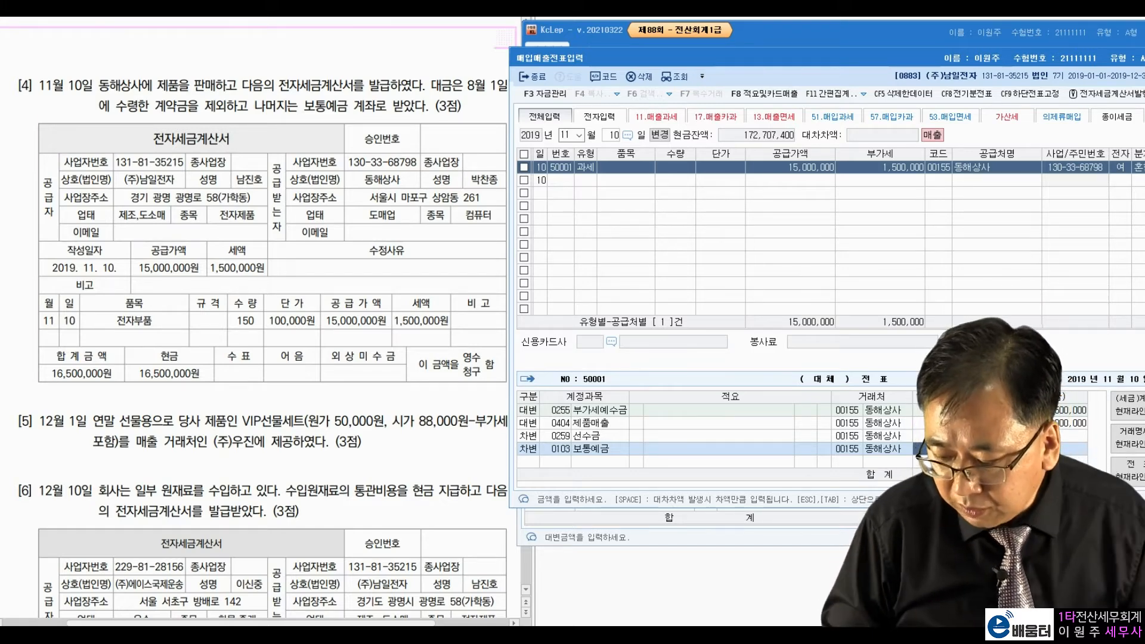
key("Return")
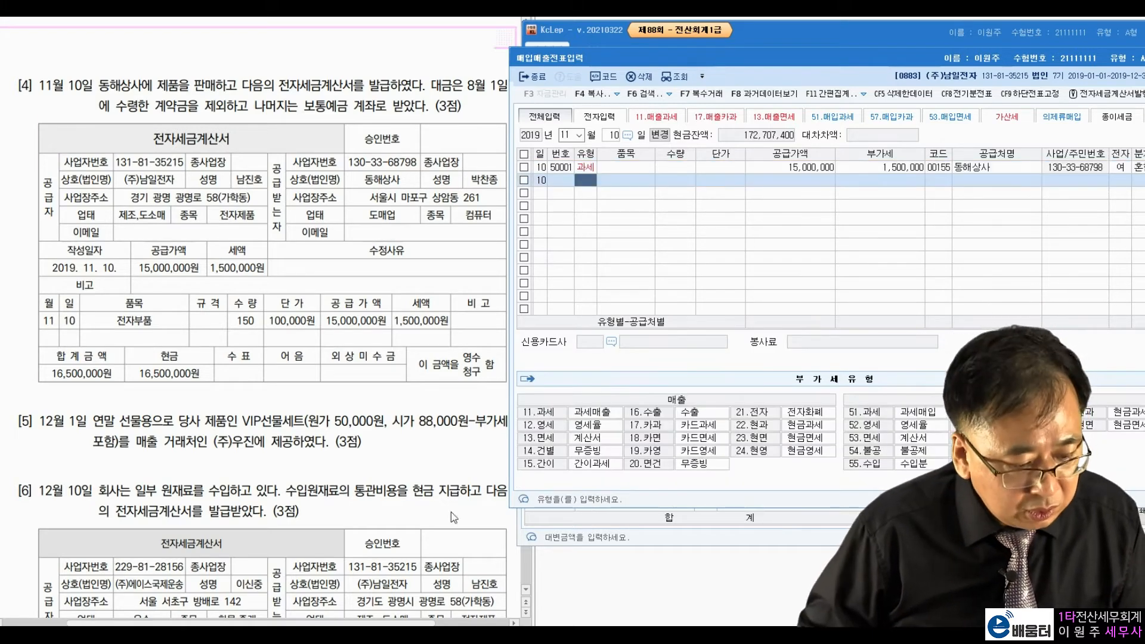
Step: Move the voucher entry date to December 1
left_click(564, 135)
type("12")
key("Return")
type("1")
key("Return")
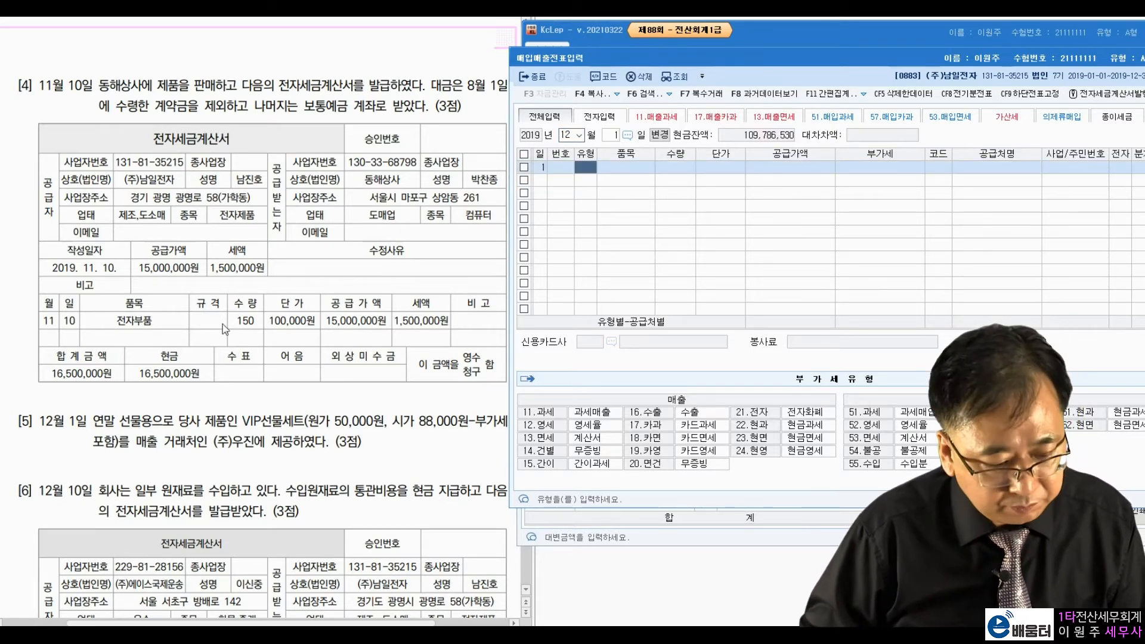
Step: Review problem [5]'s year-end gift wording and VIP선물세트 cost in the PDF
left_click(172, 442)
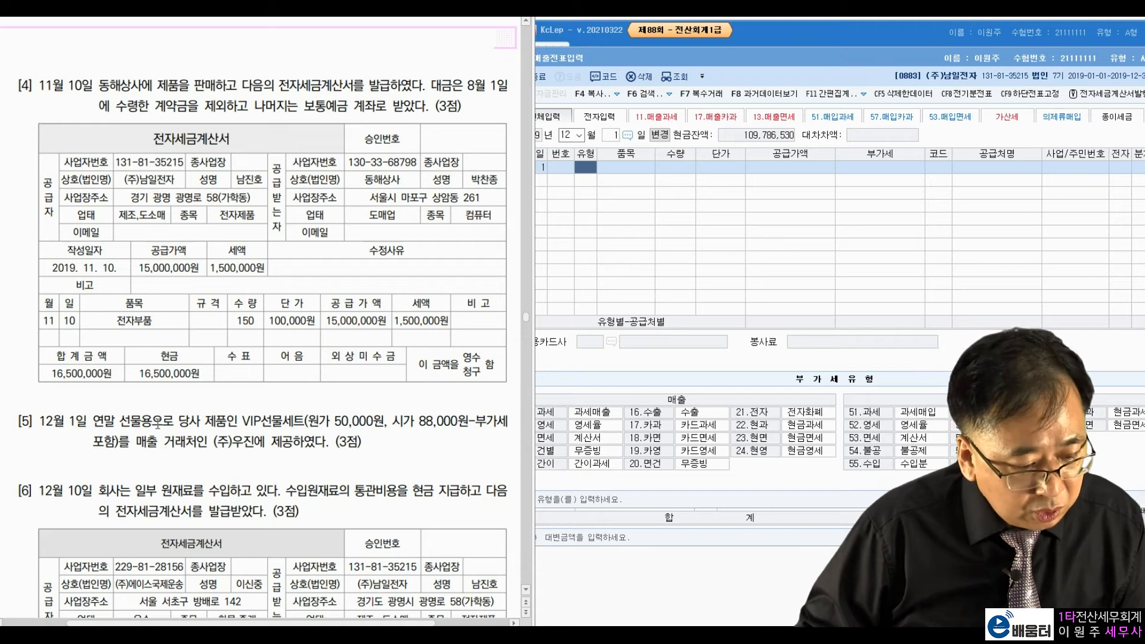
left_click_drag(94, 424, 176, 424)
left_click(177, 421)
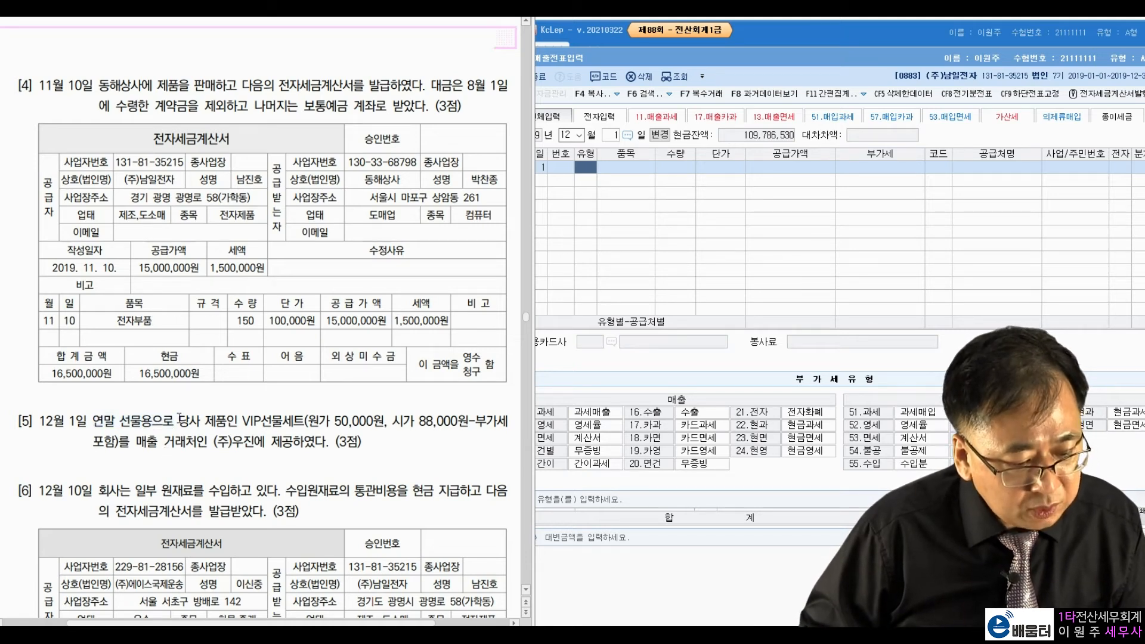
left_click_drag(241, 421, 386, 421)
left_click(409, 423)
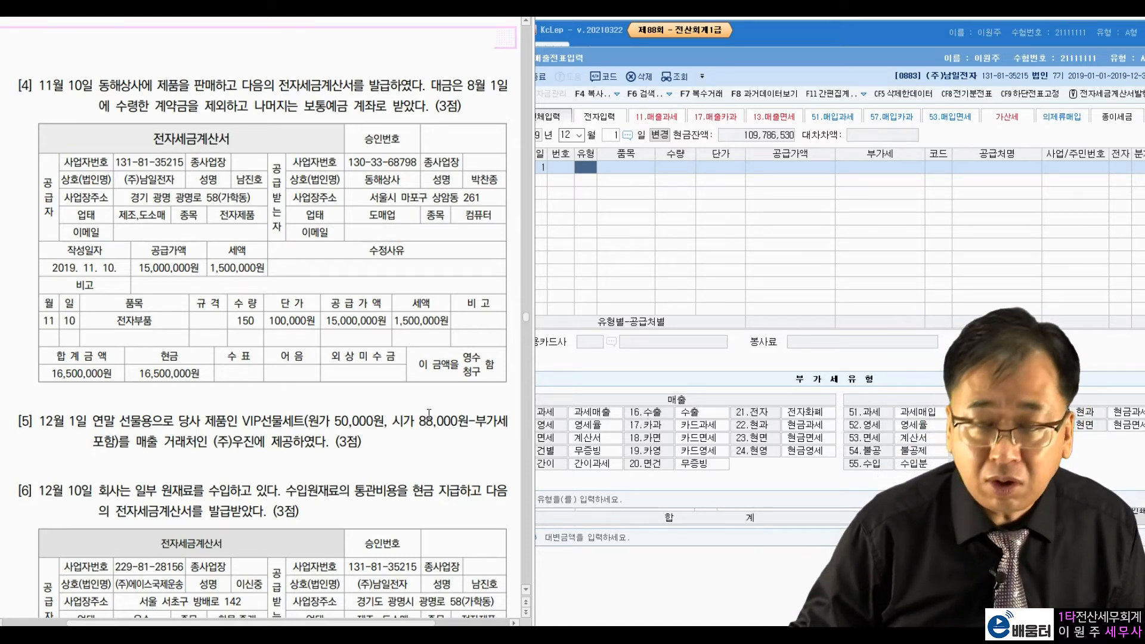
left_click(589, 176)
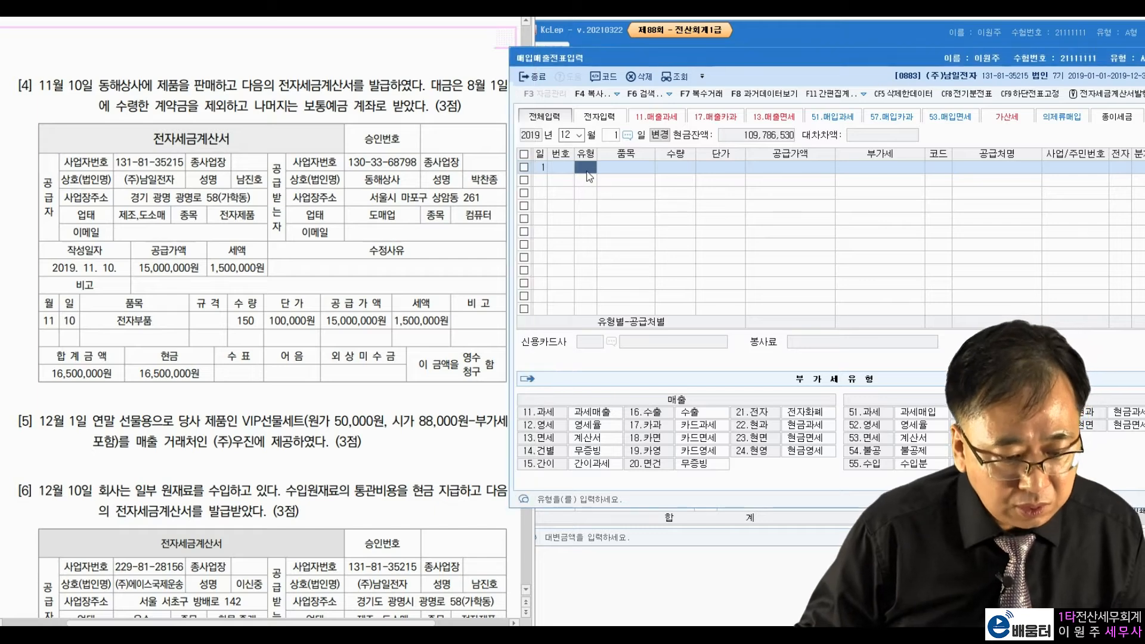
Step: Record type 14 건별, 80,000 supply with 8,000 VAT, customer (주)우진, and 3 혼합 분개
type("14")
key("Return")
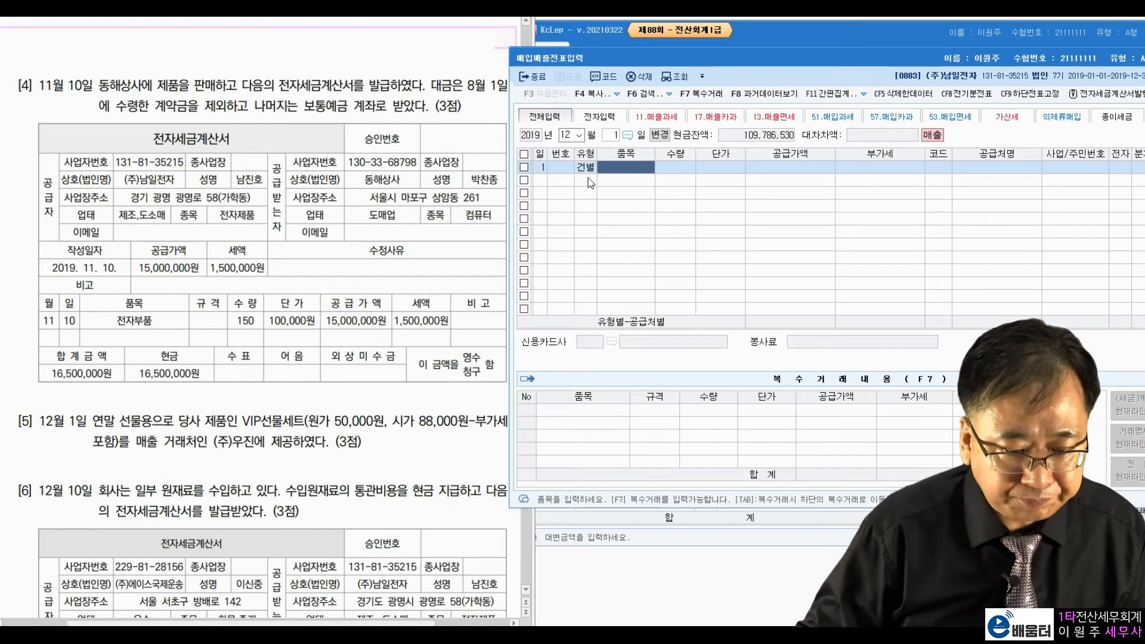
key("Return")
key("Return")
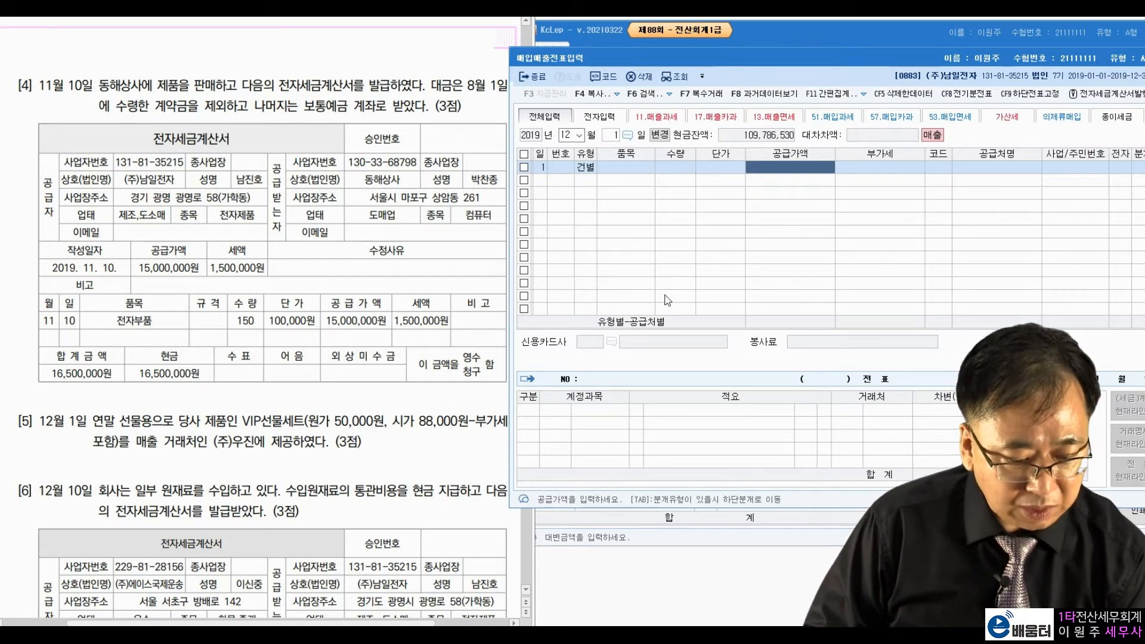
type("80000")
key("Return")
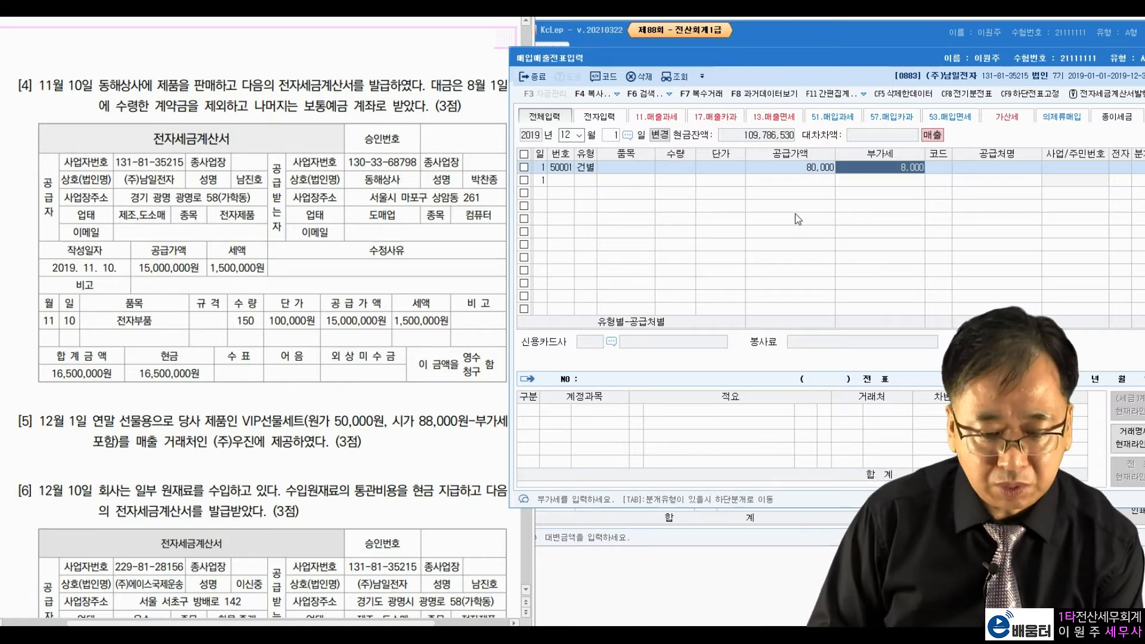
key("Return")
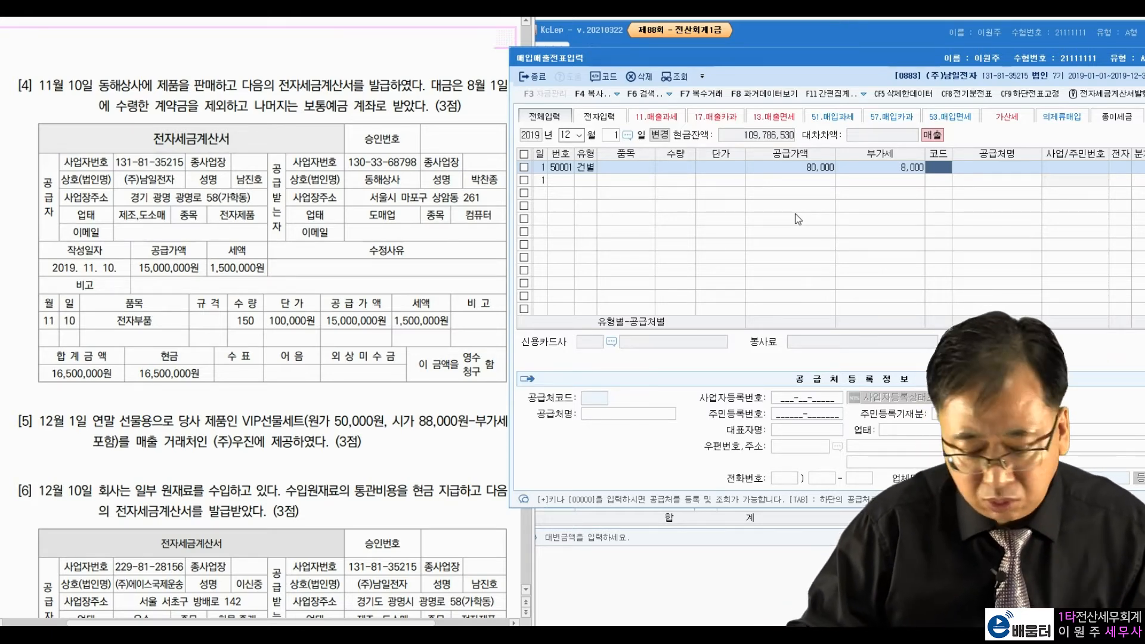
type("우진")
key("Return")
key("Return")
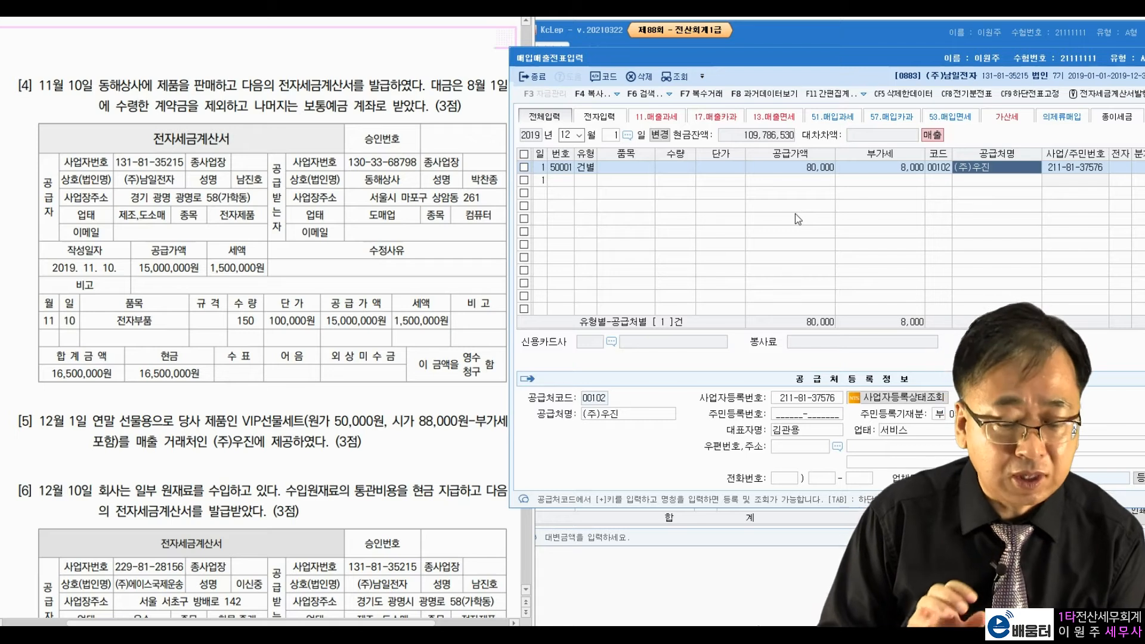
key("Return")
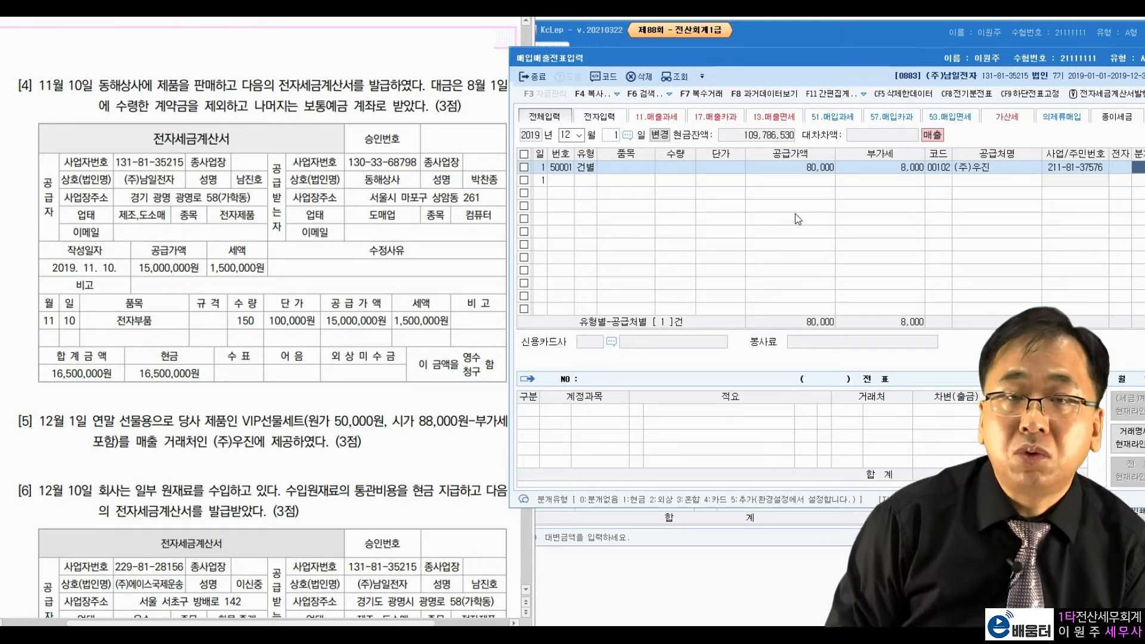
key("3")
key("Return")
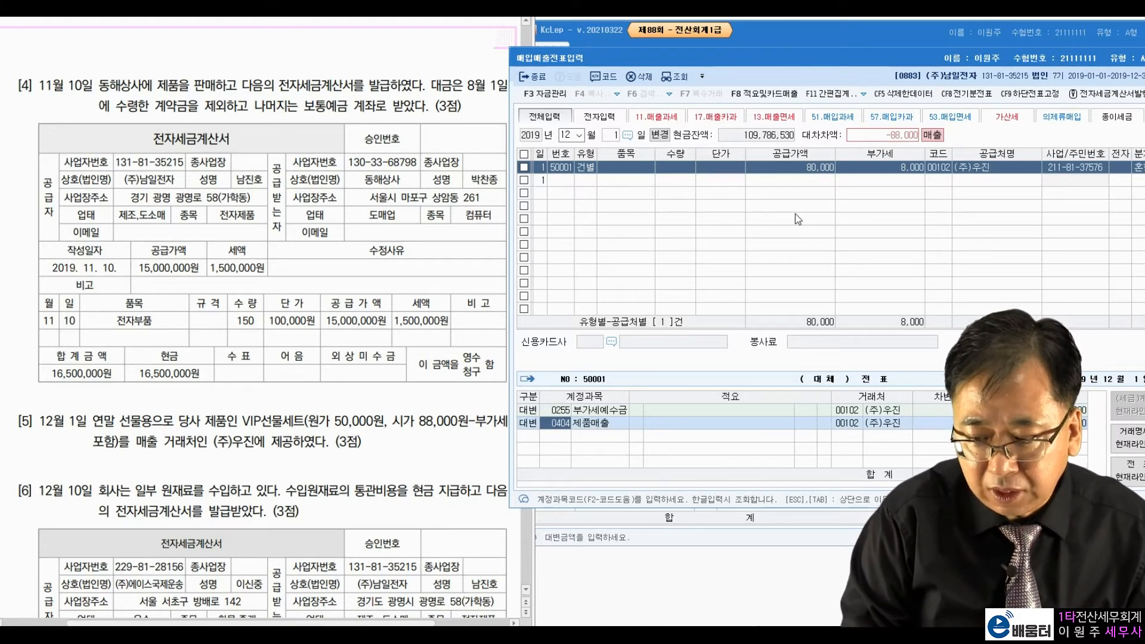
Step: Change the credit account to 0150 제품 with memo 08
type("제품")
key("Return")
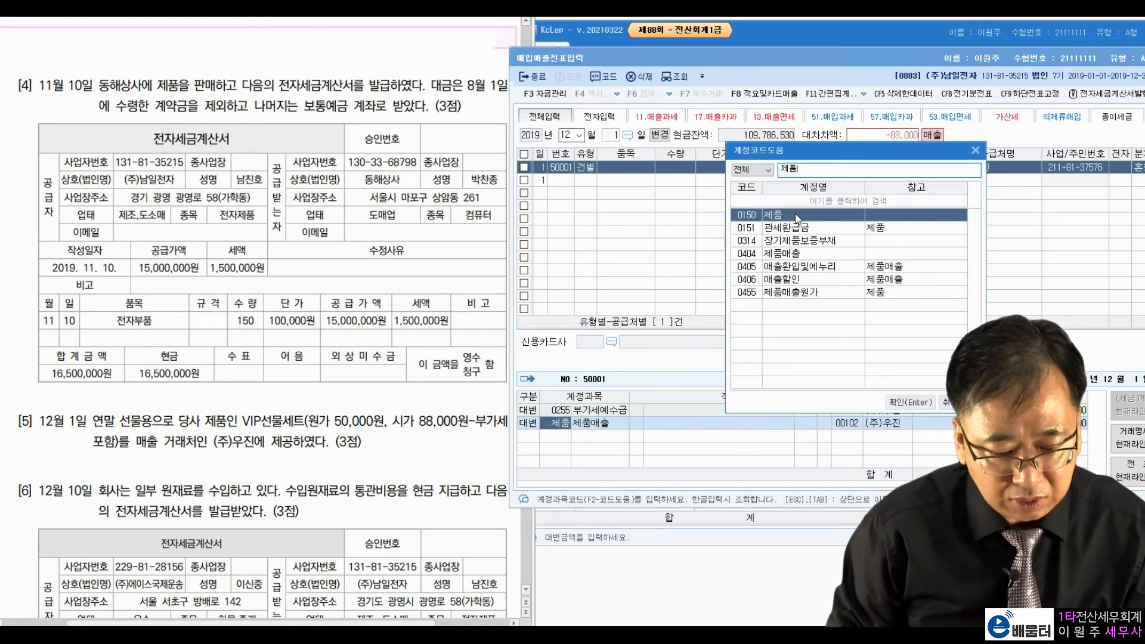
double_click(796, 216)
key("Left")
key("Left")
key("Left")
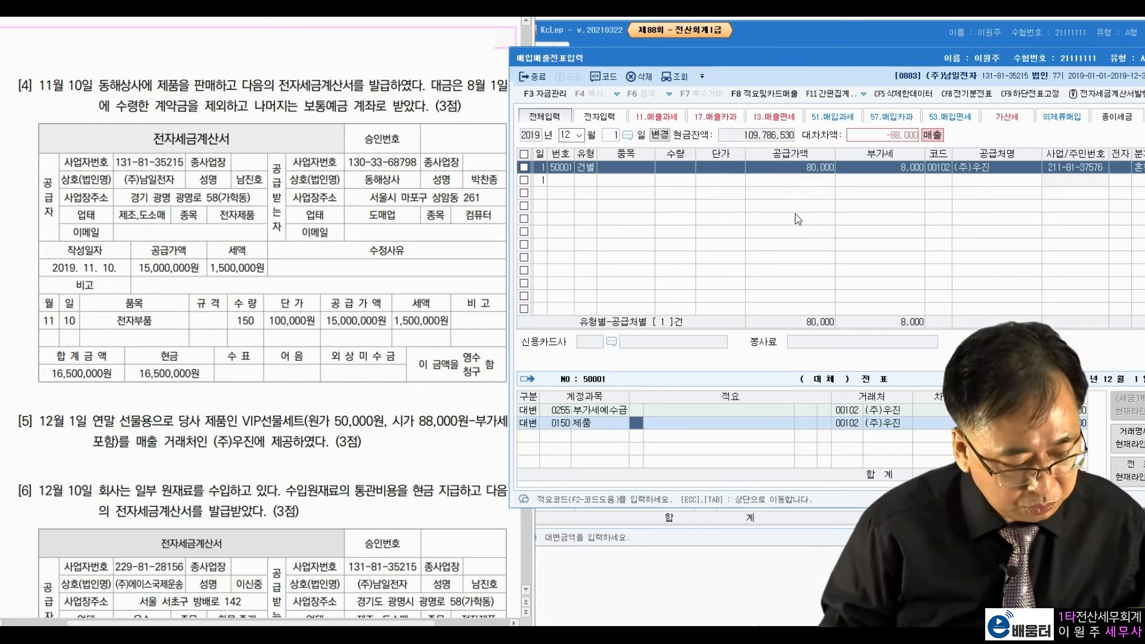
key("F2")
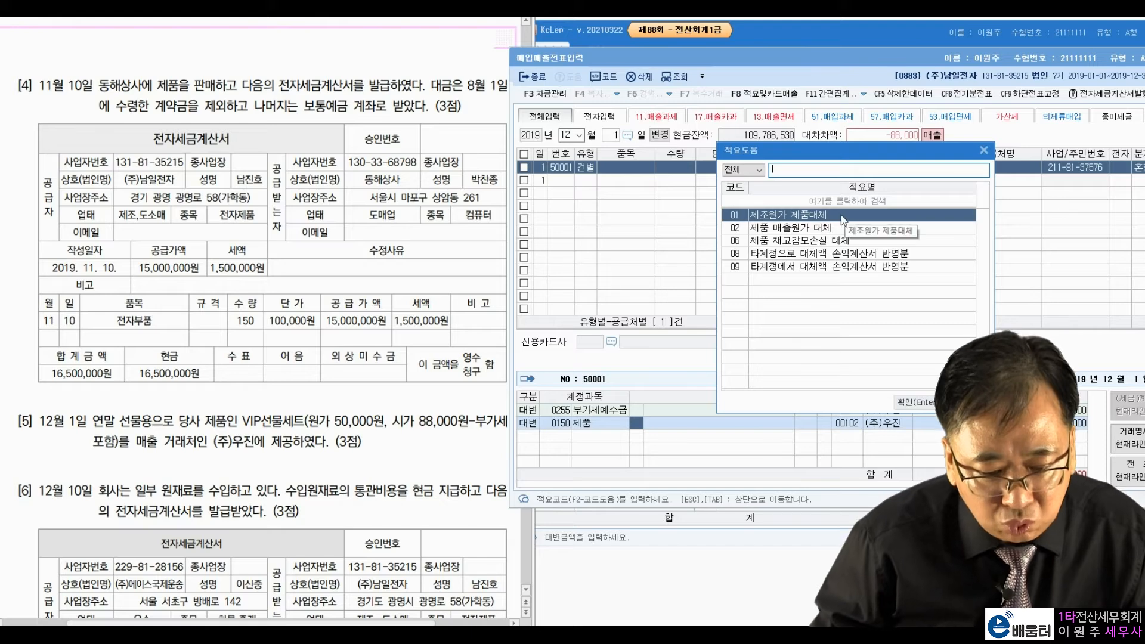
left_click(773, 256)
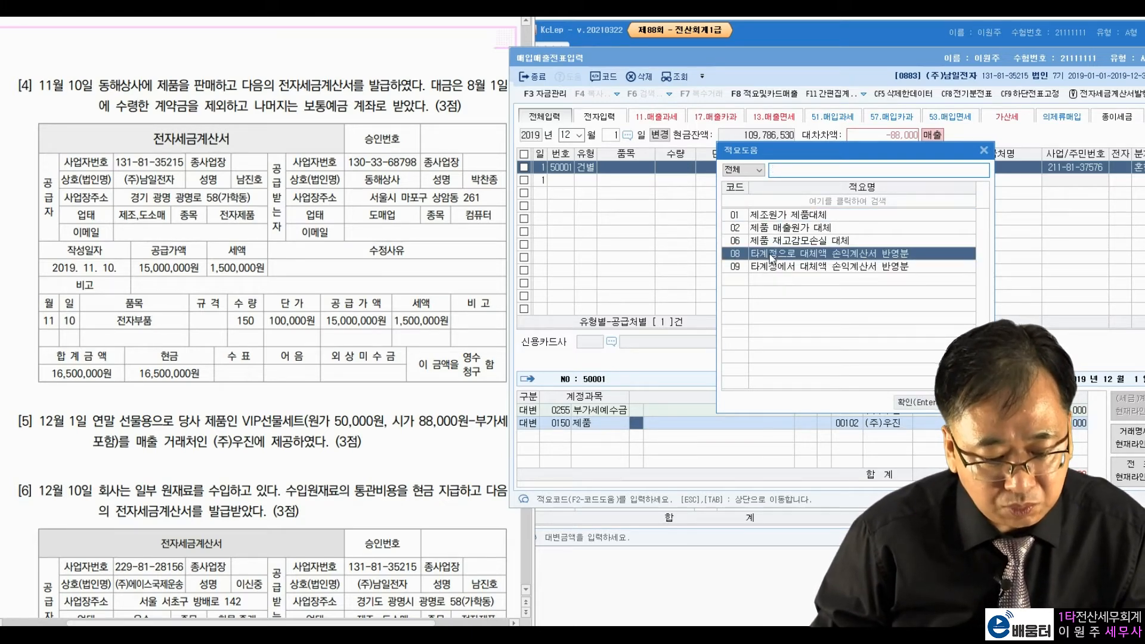
key("Return")
key("Return")
key("Return")
key("Return")
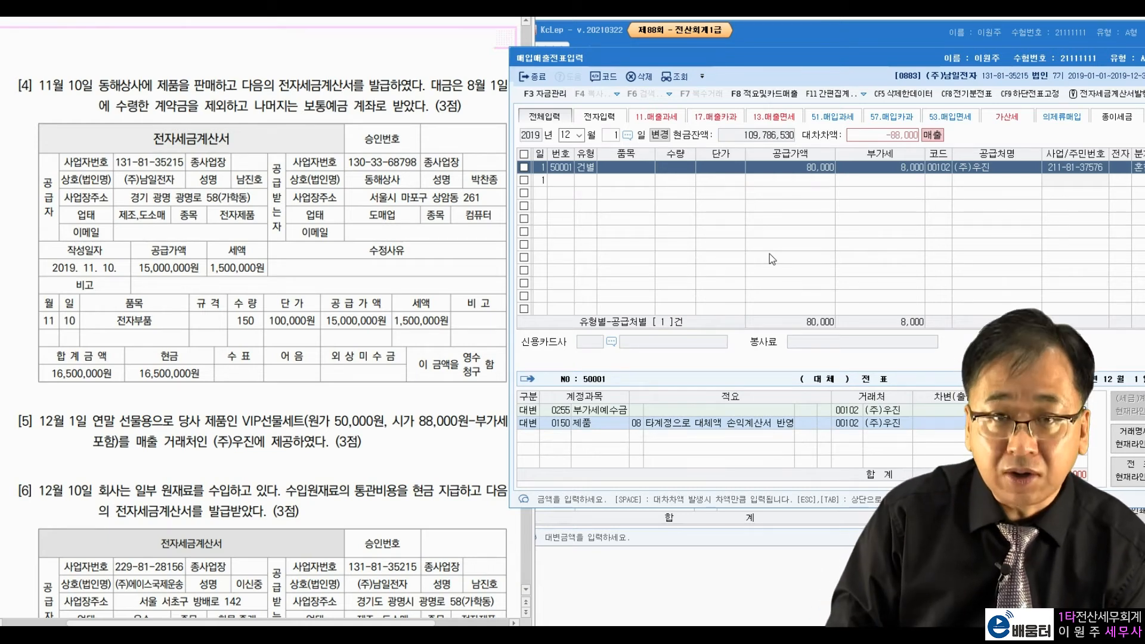
key("Return")
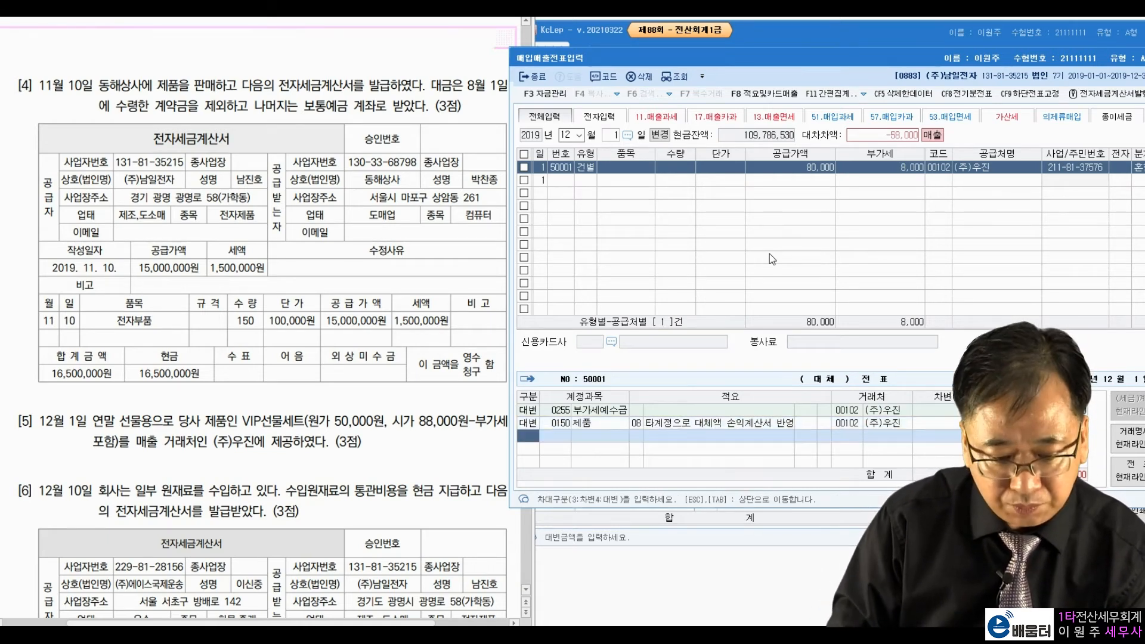
Step: Add a debit line for 0813 접대비 and finish the December 1 entry
key("3")
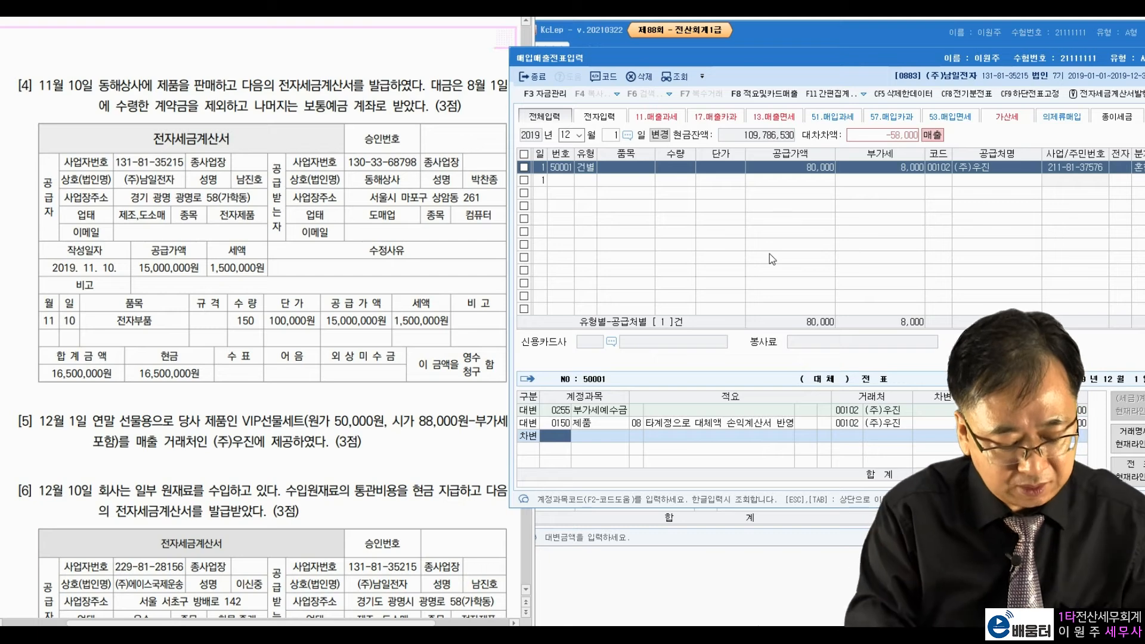
type("접대비")
key("Return")
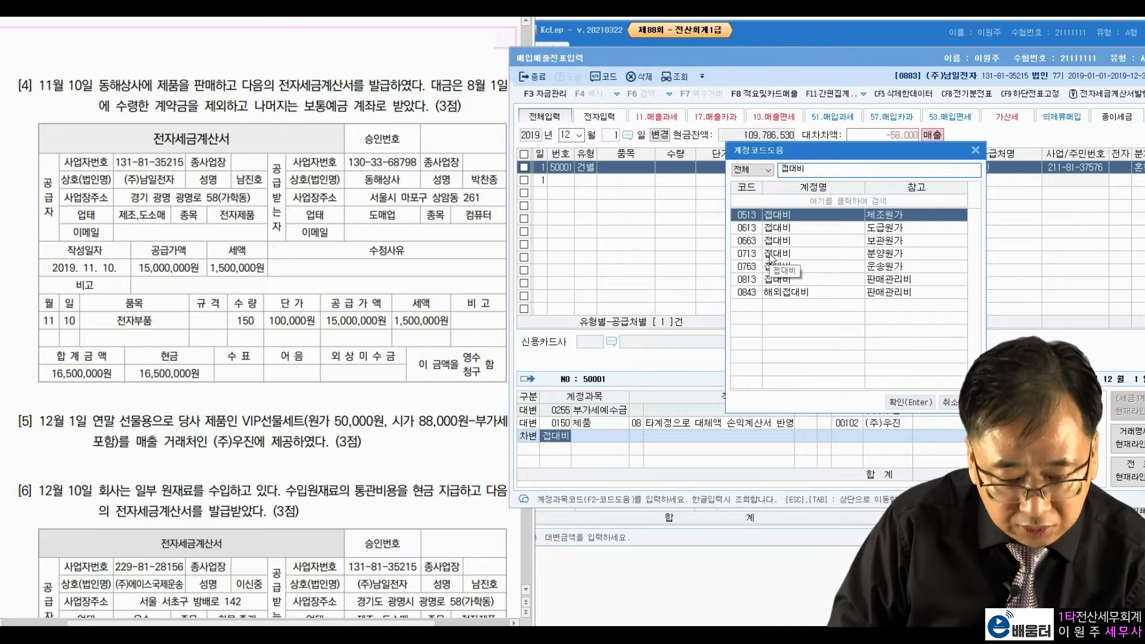
key("Down")
key("Down")
key("Down")
key("Down")
key("Down")
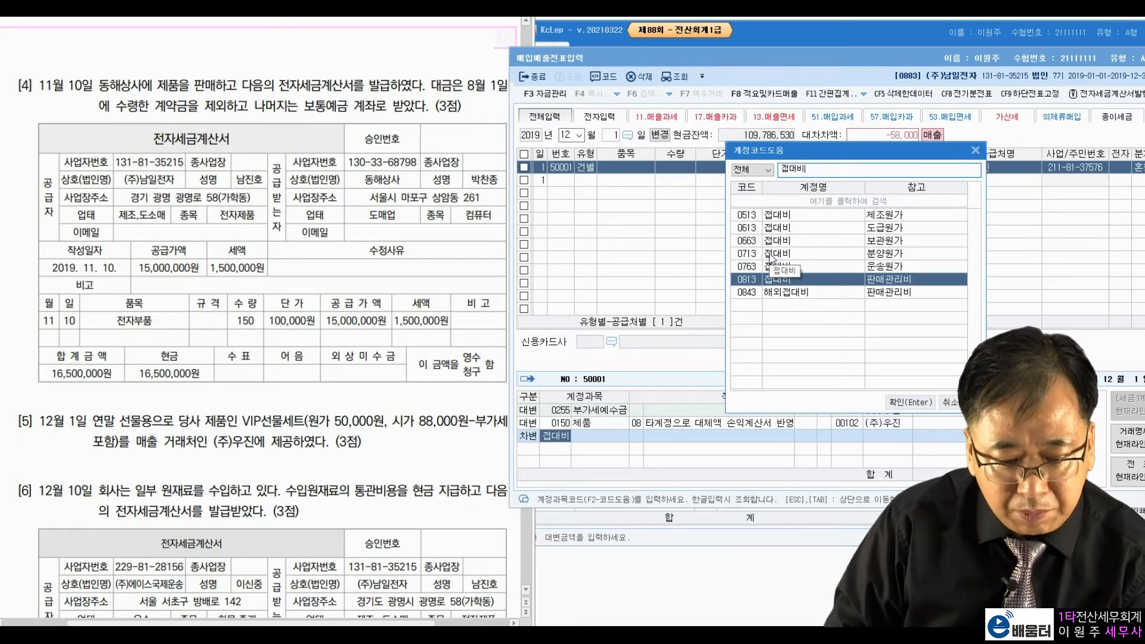
key("Return")
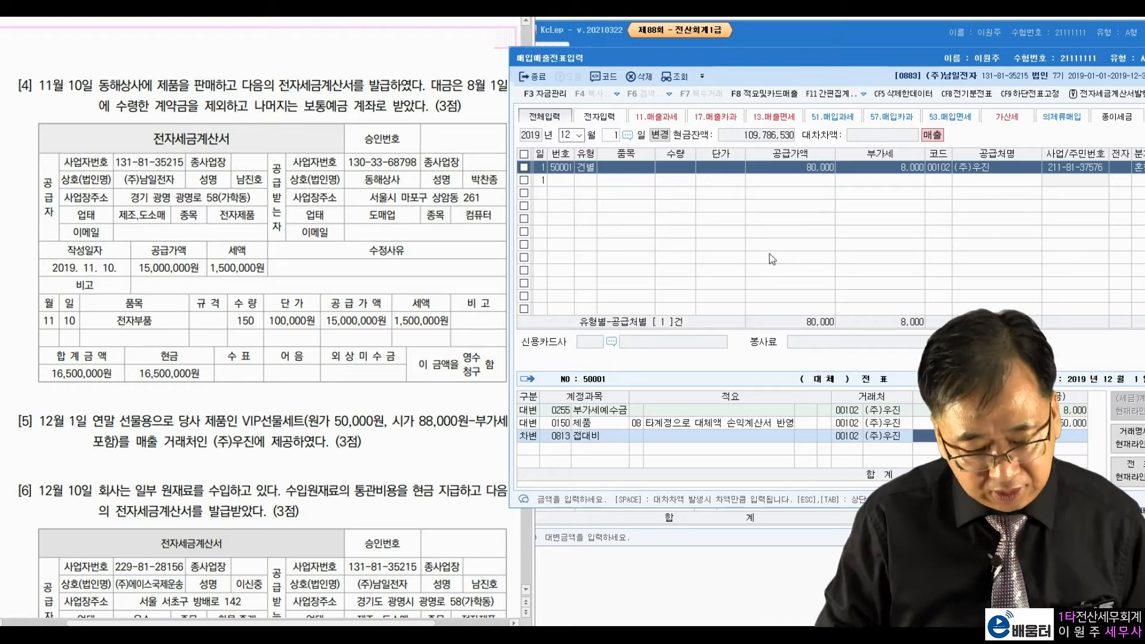
key("Return")
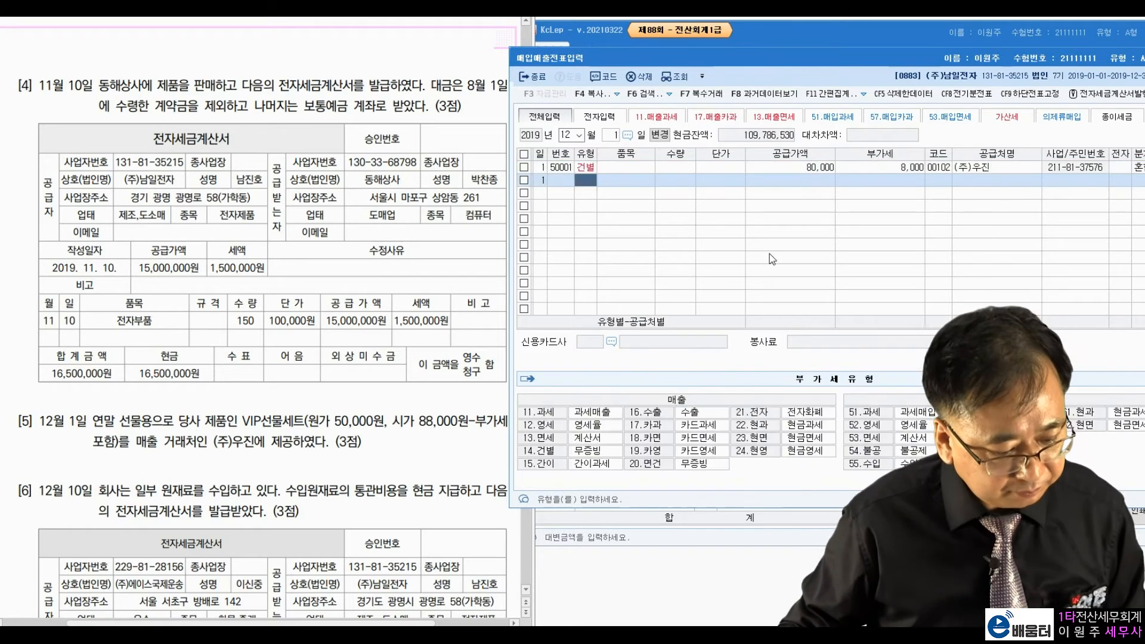
left_click(426, 353)
scroll(426, 353, "down", 4)
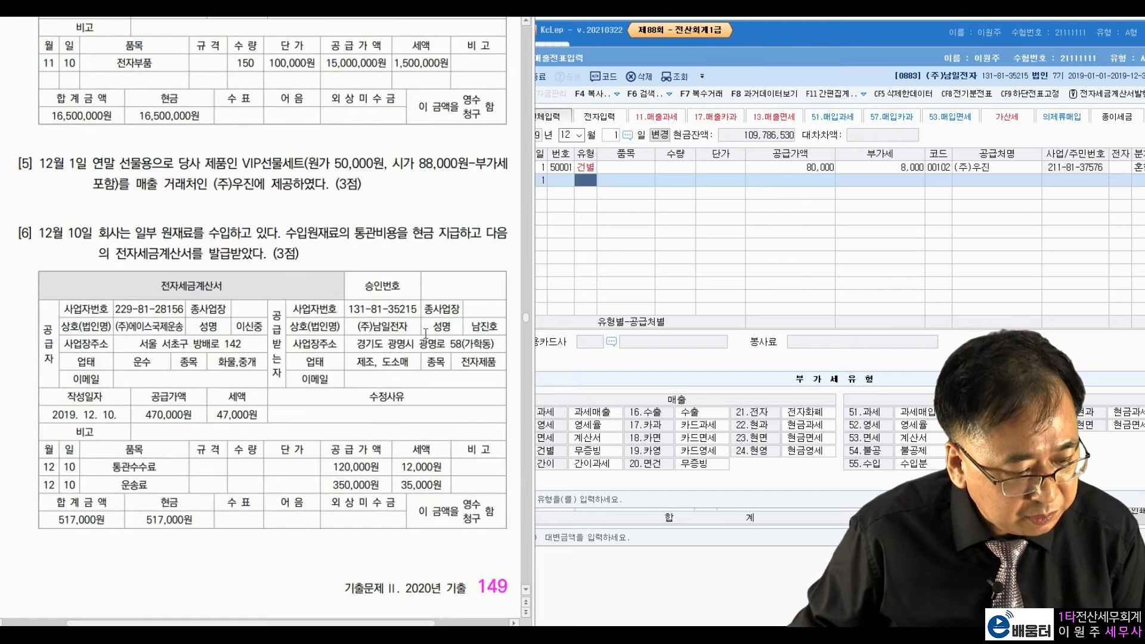
left_click(612, 134)
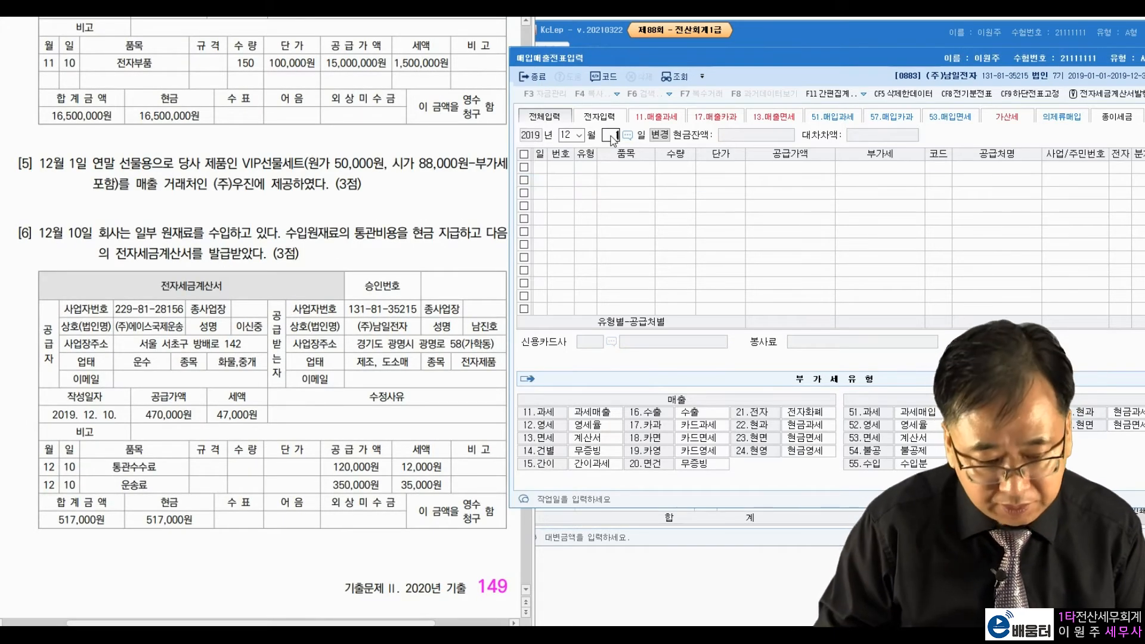
type("10")
key("Return")
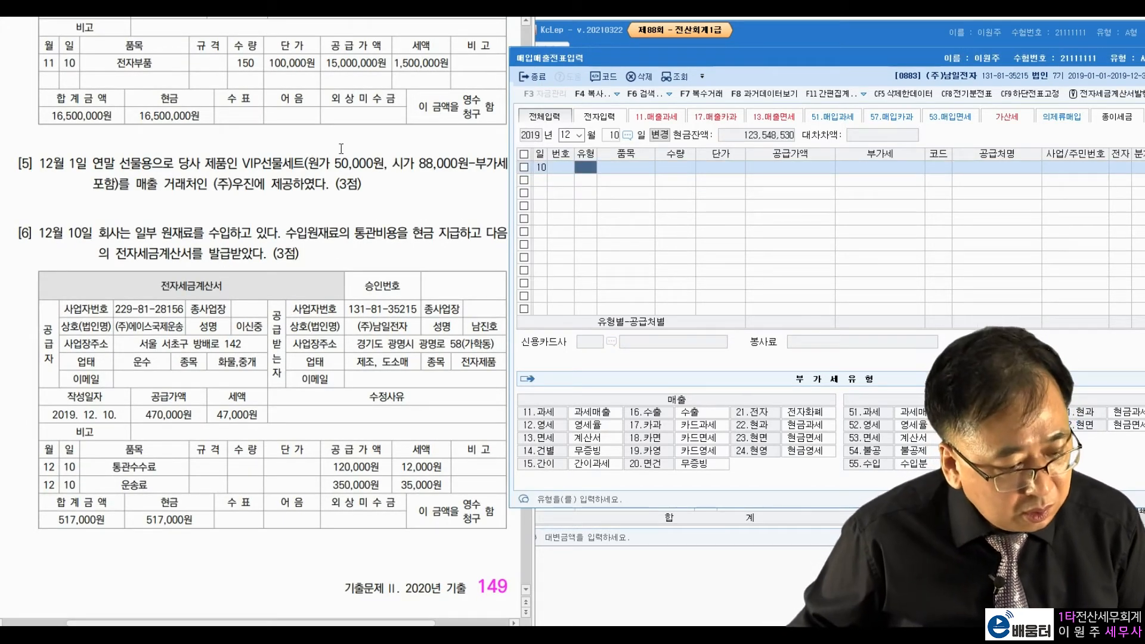
left_click(222, 242)
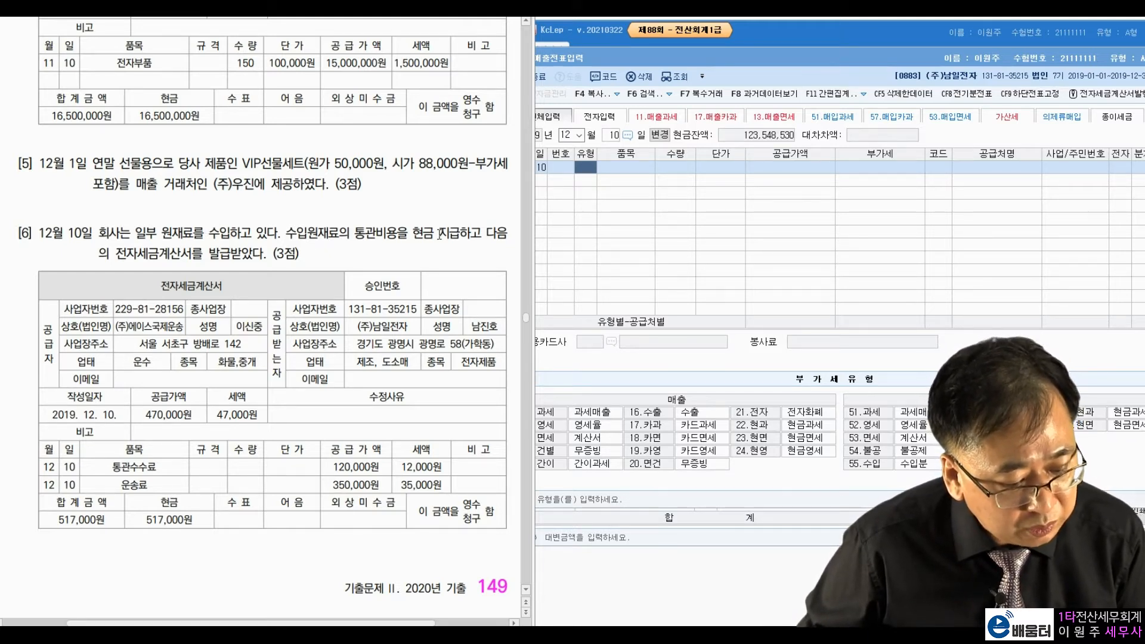
left_click_drag(126, 253, 220, 260)
left_click(263, 235)
left_click_drag(156, 285, 210, 286)
left_click(270, 243)
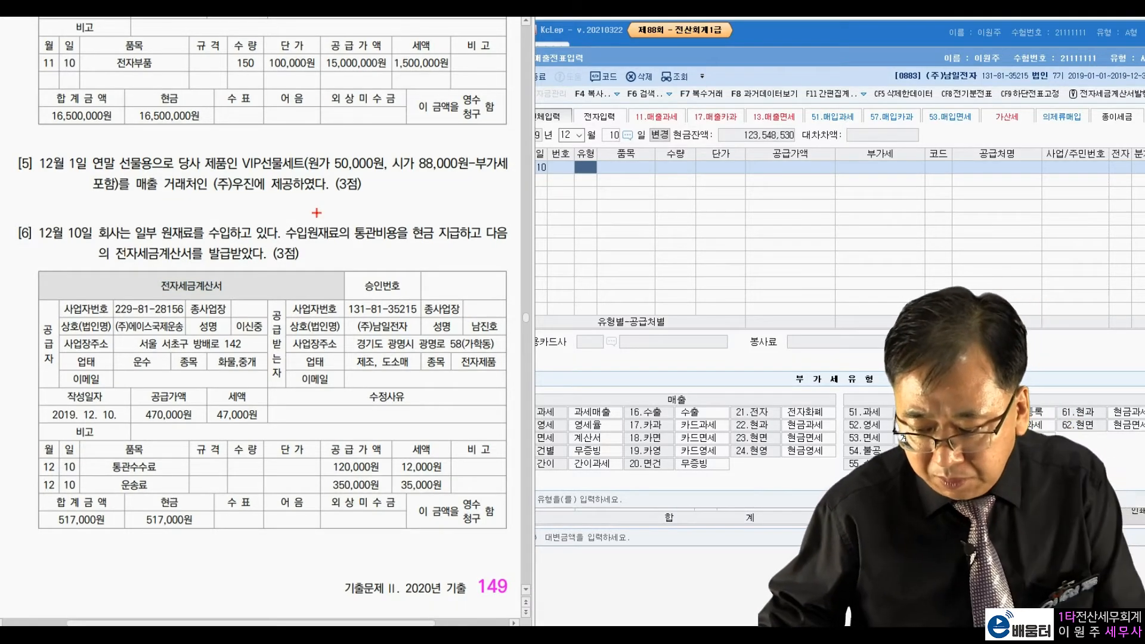
mouse_move(157, 283)
left_mouse_down()
mouse_move(200, 264)
mouse_move(239, 285)
left_mouse_up()
mouse_move(852, 418)
left_mouse_down()
mouse_move(937, 410)
mouse_move(848, 401)
mouse_move(852, 415)
left_mouse_up()
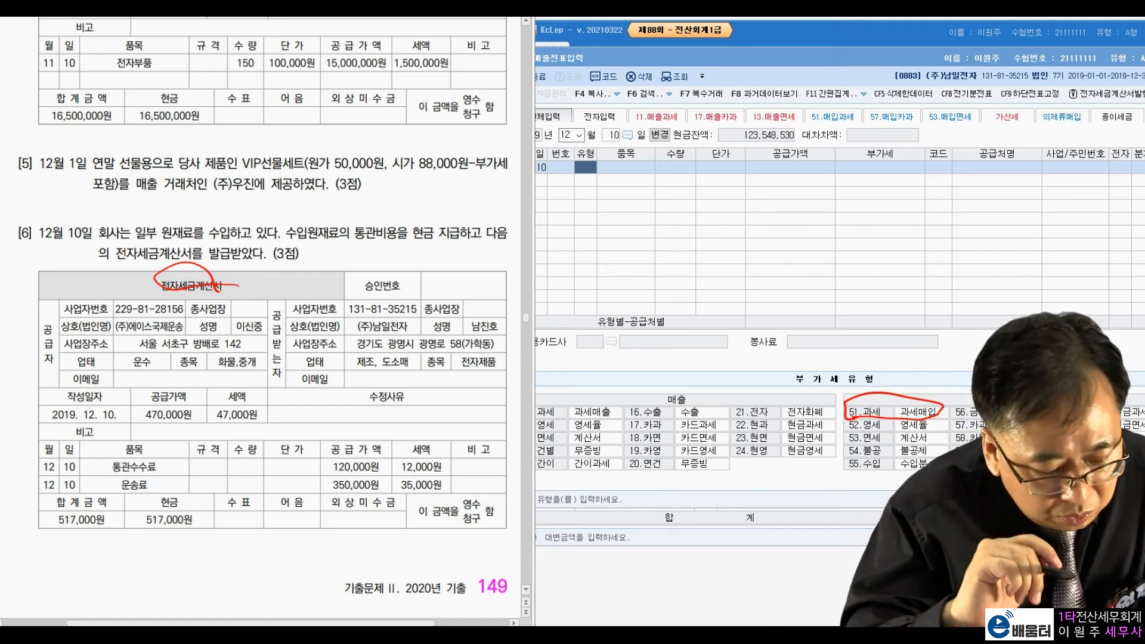
left_click_drag(175, 371, 156, 367)
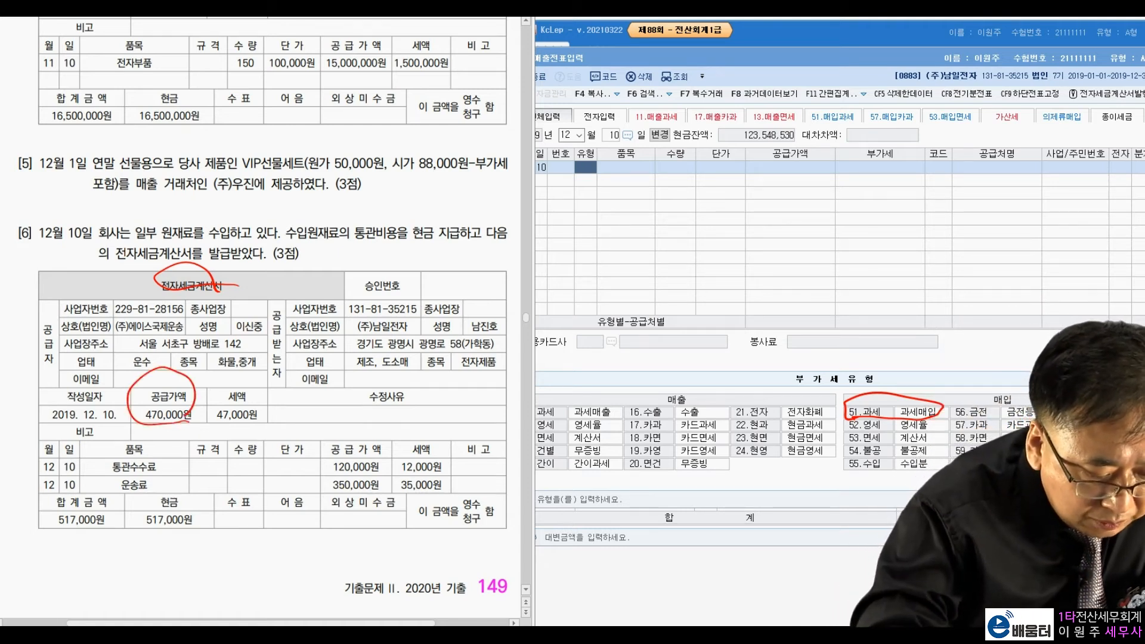
left_click_drag(190, 413, 175, 419)
mouse_move(241, 434)
left_mouse_down()
mouse_move(268, 399)
mouse_move(259, 418)
mouse_move(181, 385)
left_mouse_up()
mouse_move(160, 386)
left_mouse_down()
mouse_move(127, 365)
mouse_move(73, 495)
left_mouse_up()
left_click_drag(118, 504, 134, 533)
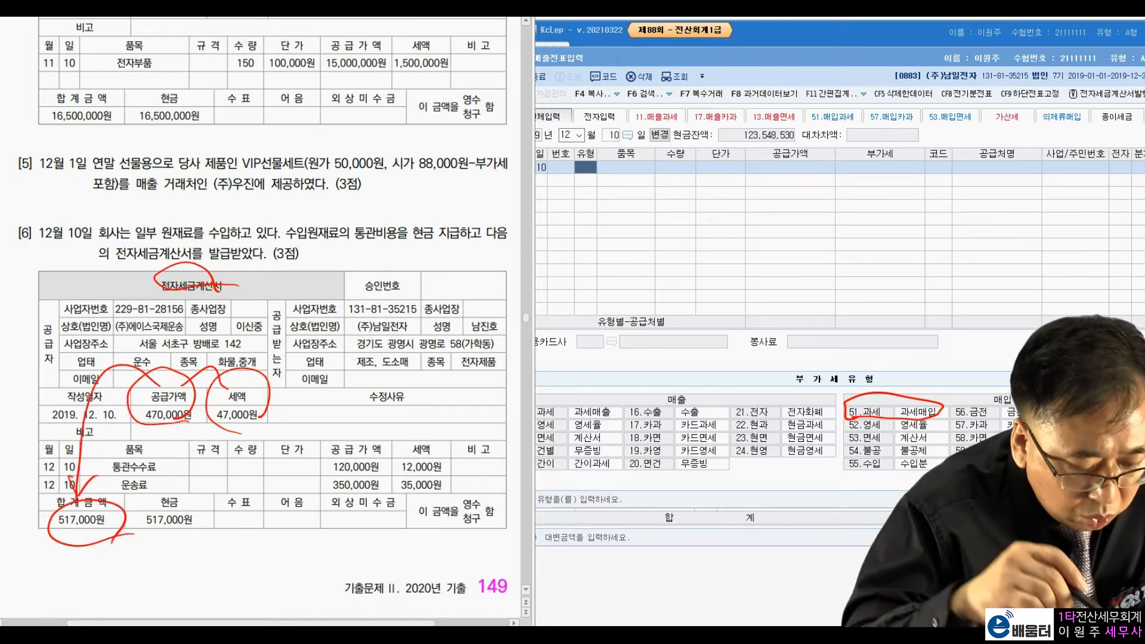
mouse_move(454, 251)
left_mouse_down()
mouse_move(464, 219)
mouse_move(461, 246)
left_mouse_up()
mouse_move(145, 525)
left_mouse_down()
mouse_move(179, 539)
mouse_move(231, 524)
left_mouse_up()
left_click(258, 539)
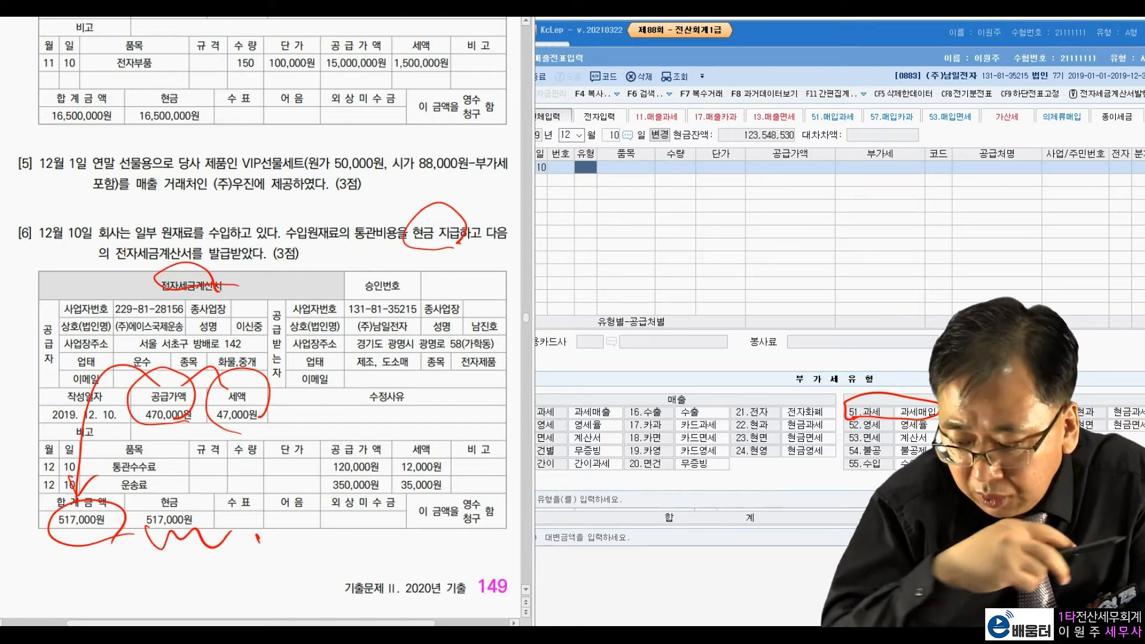
key("Escape")
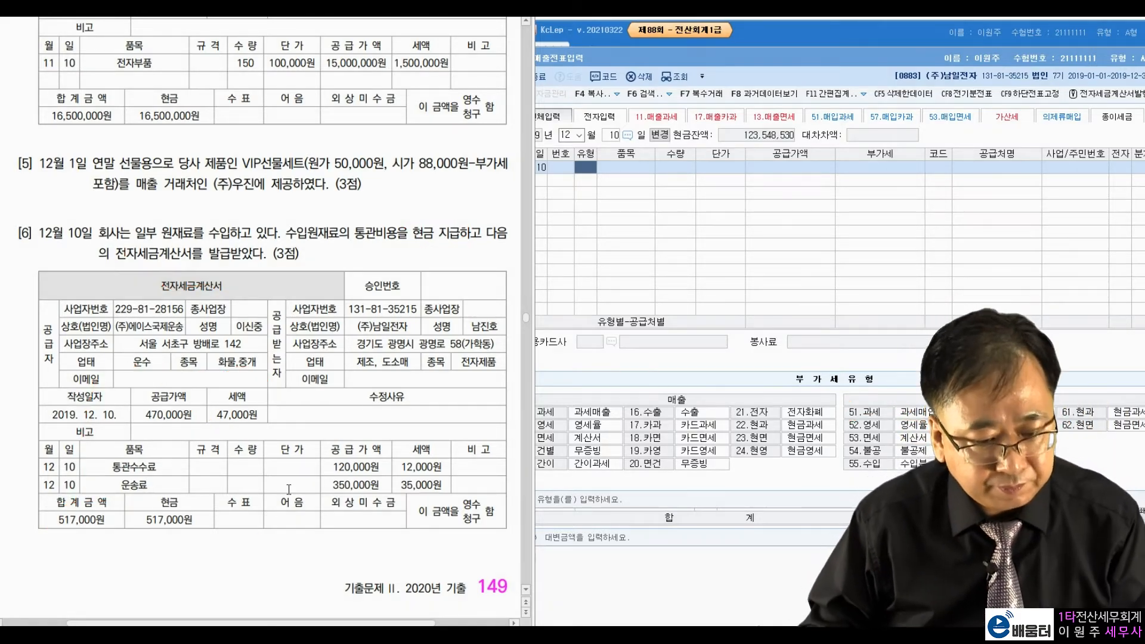
Step: Enter a type 51 taxable purchase with supply 470,000 and 47,000 VAT, correcting a mistyped 517,000
left_click(592, 167)
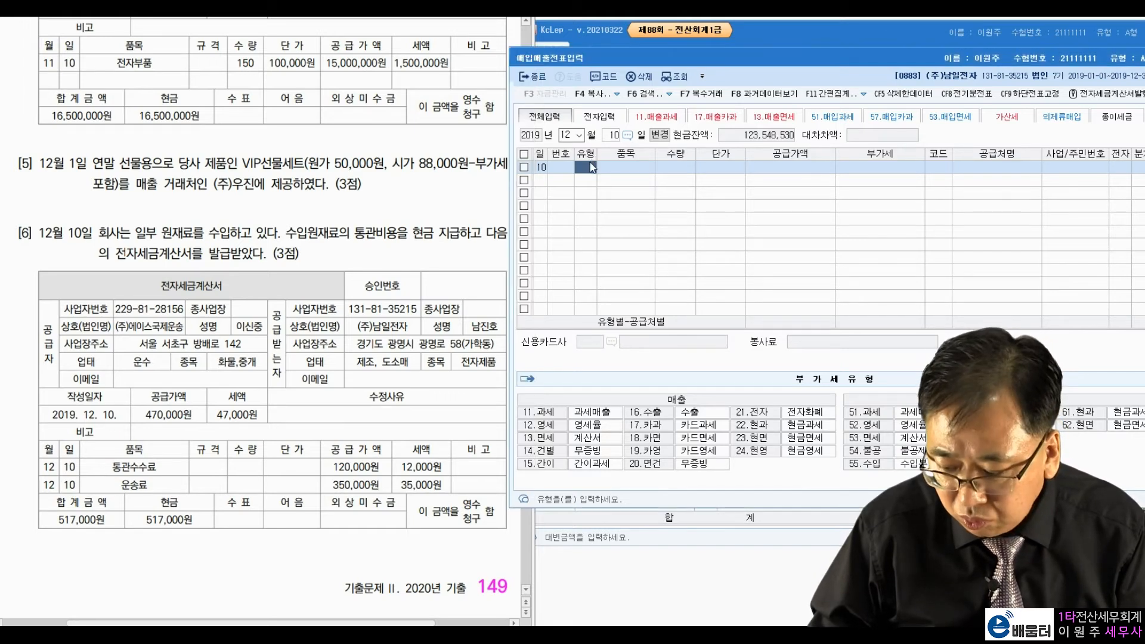
type("51")
key("Return")
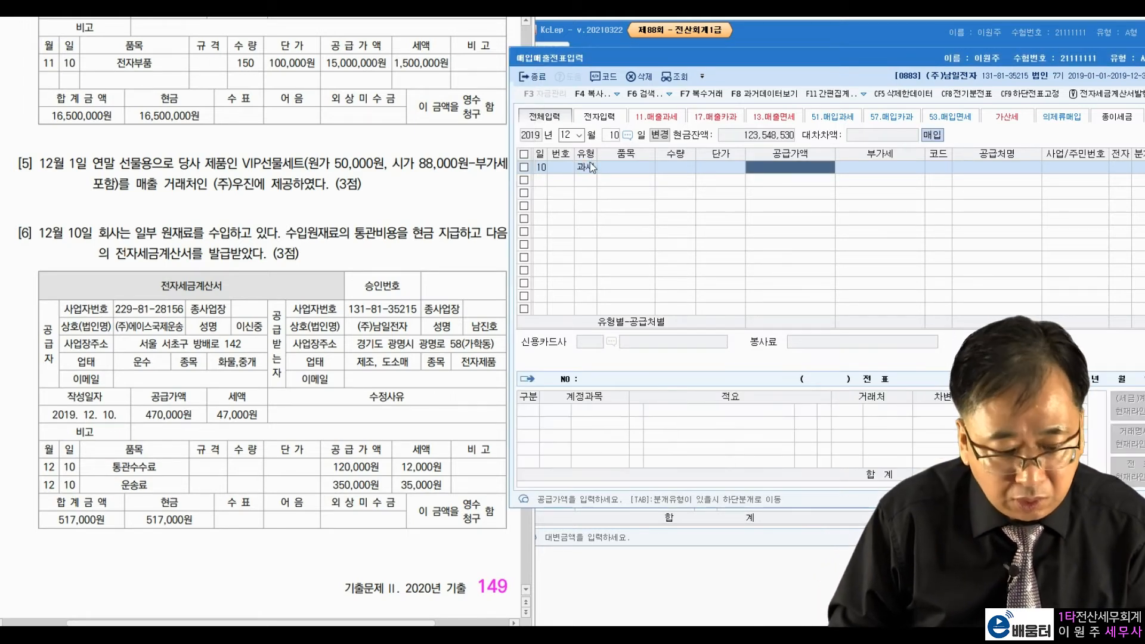
type("517")
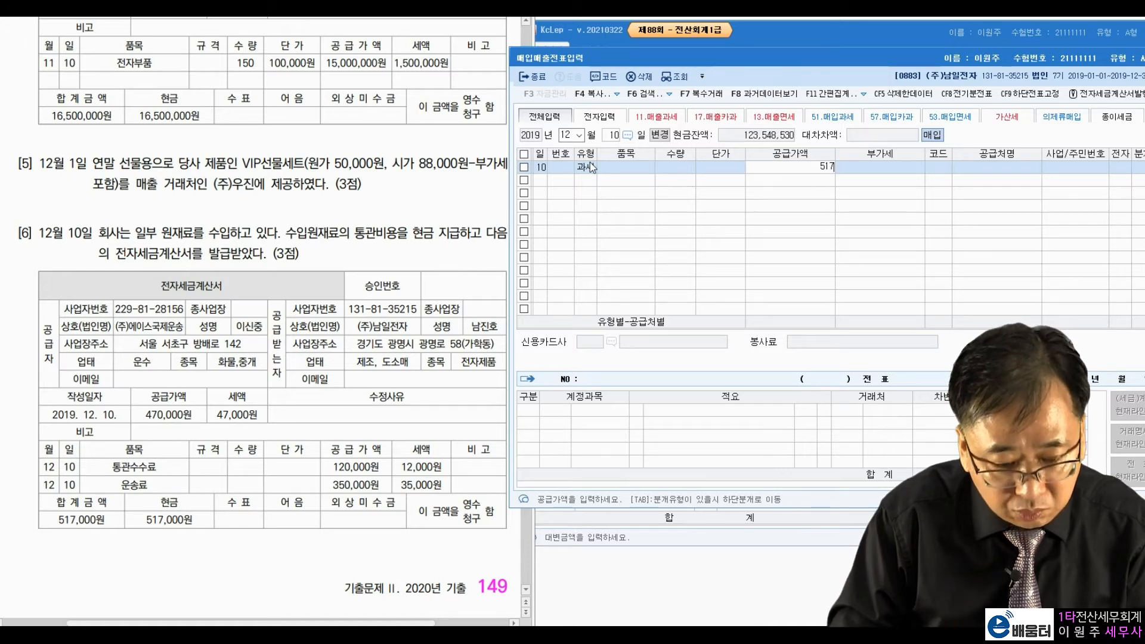
key("BackSpace")
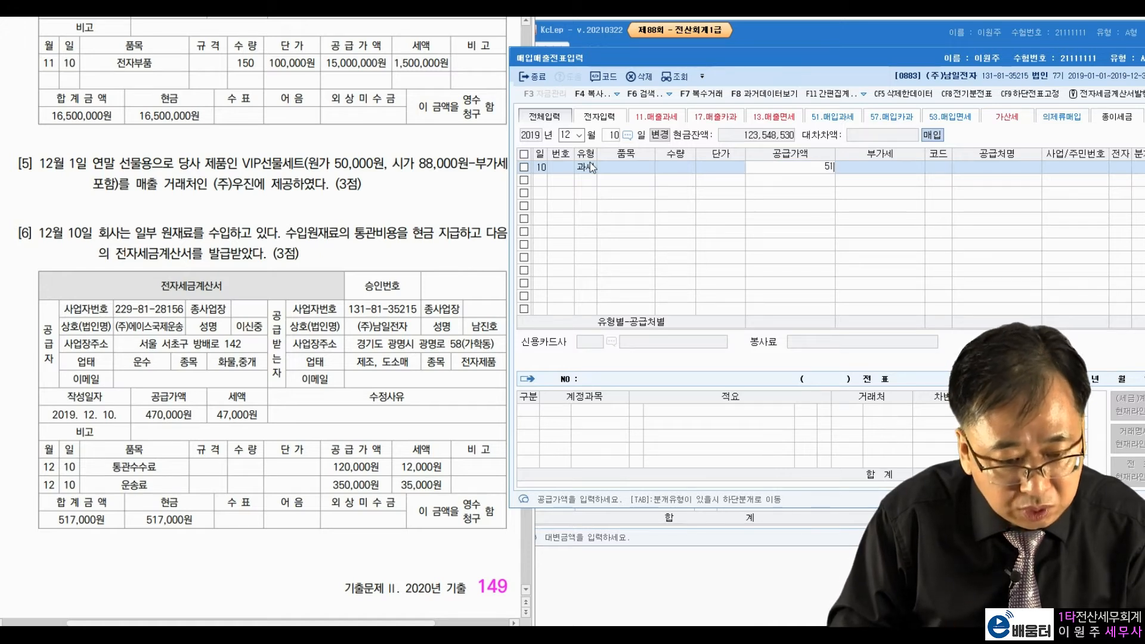
key("BackSpace")
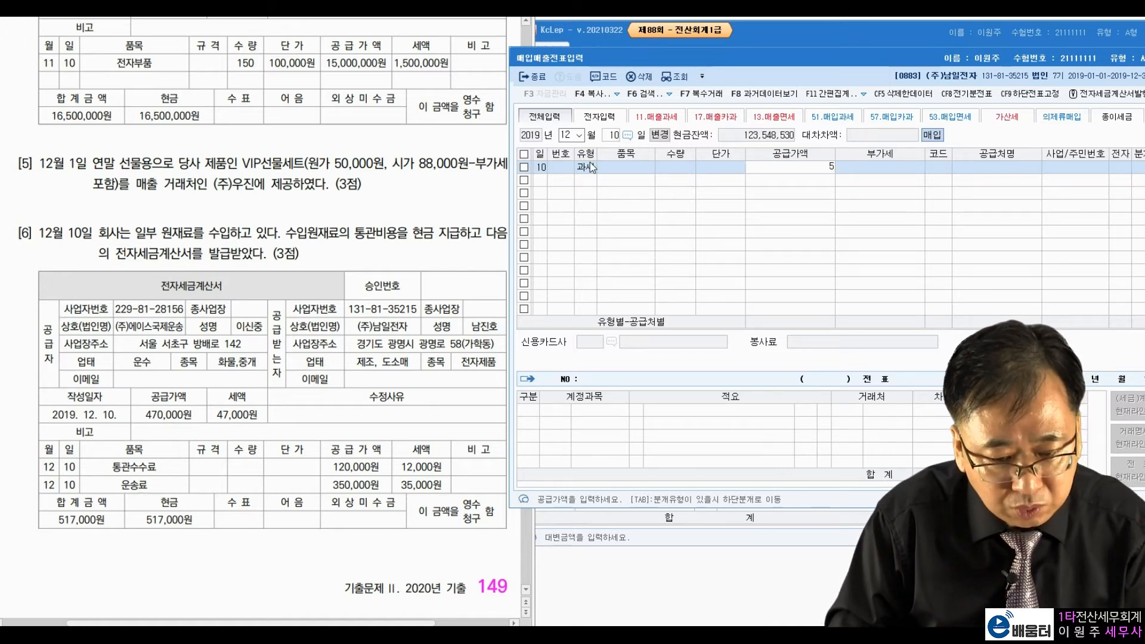
type("170000")
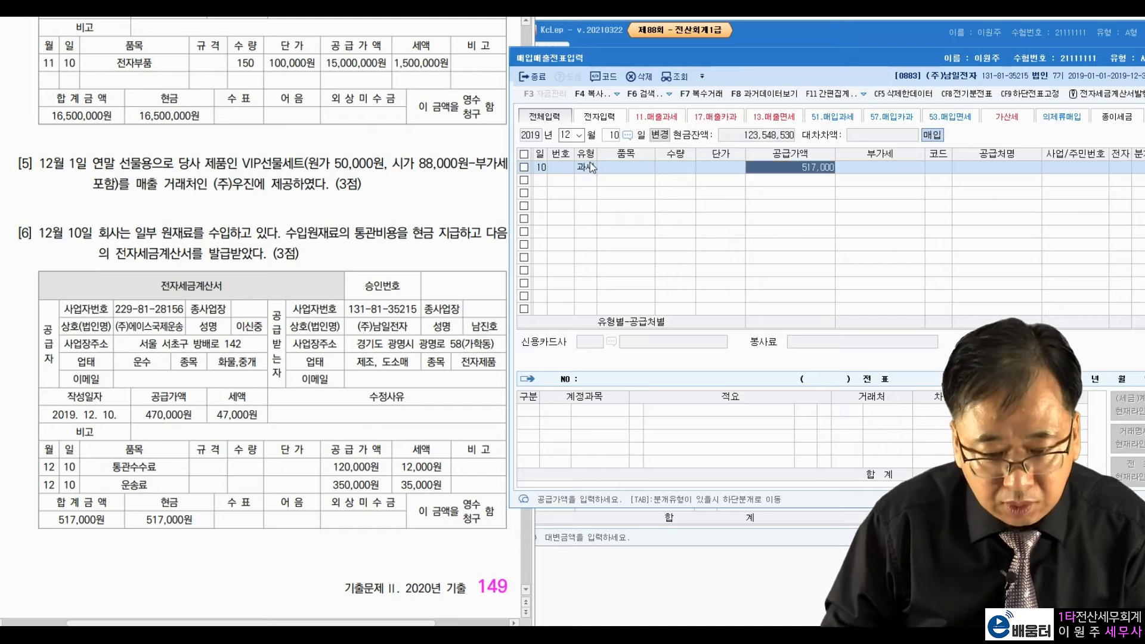
key("Return")
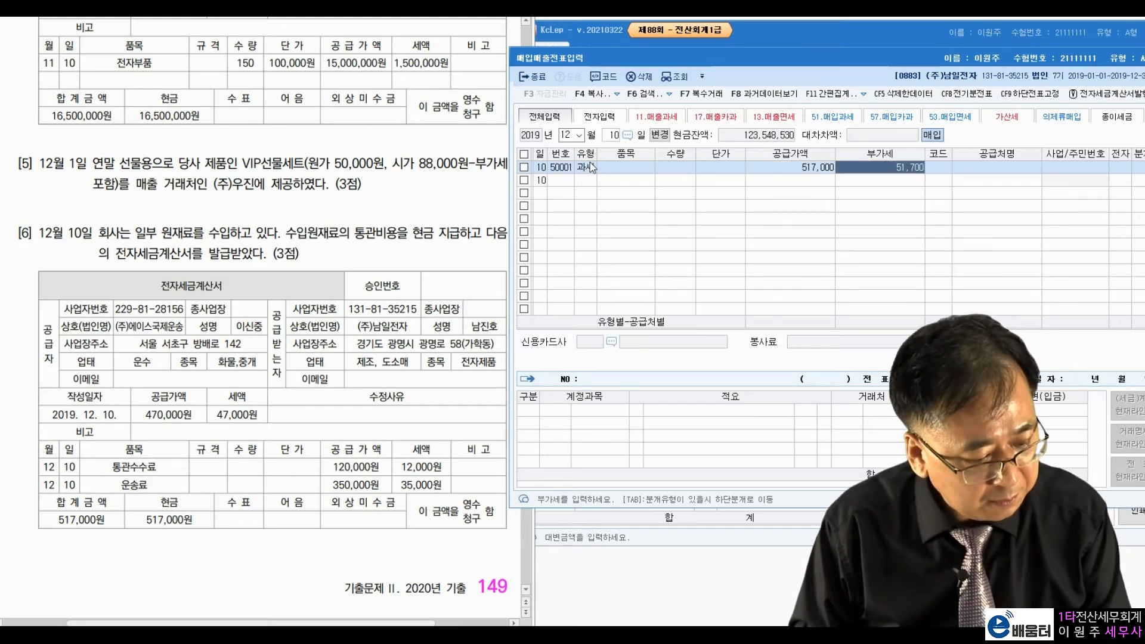
key("Return")
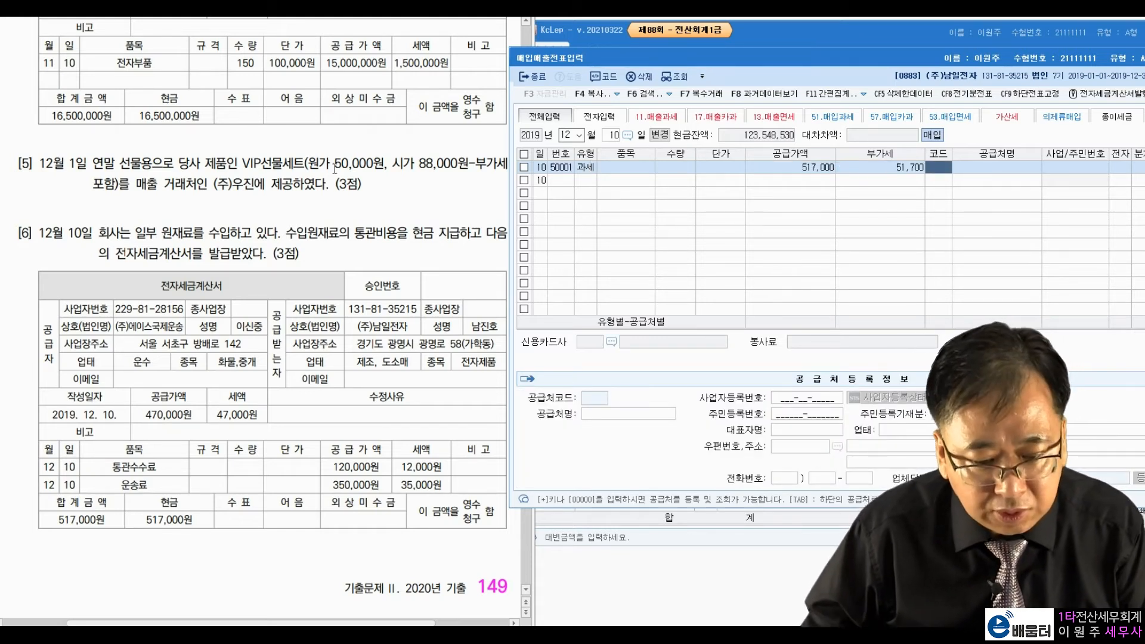
left_click(769, 171)
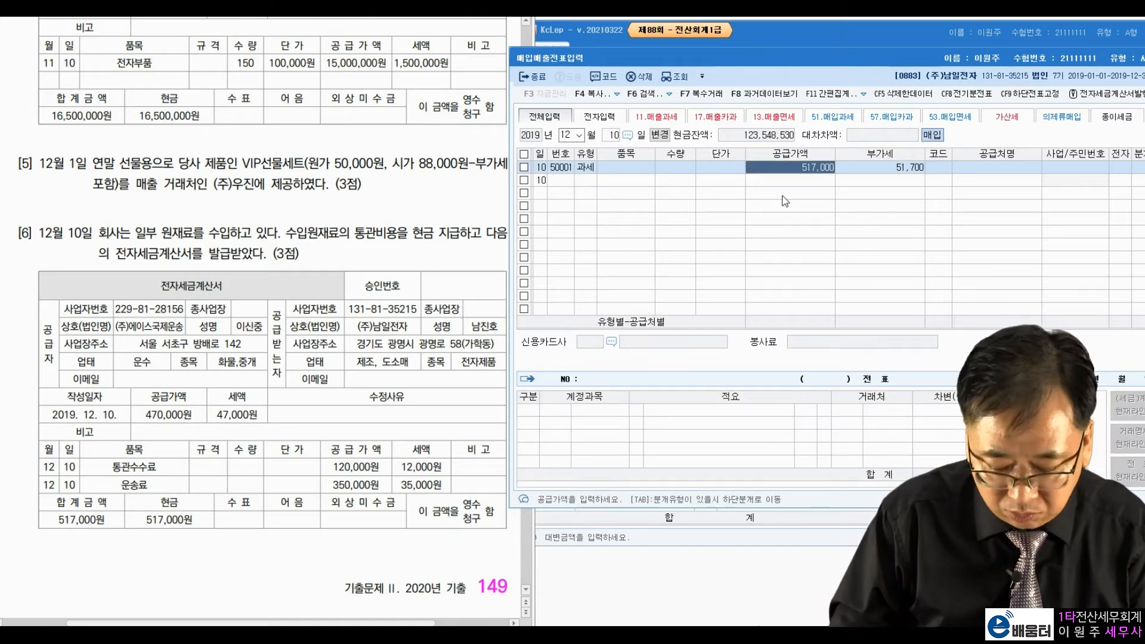
type("470000")
key("Return")
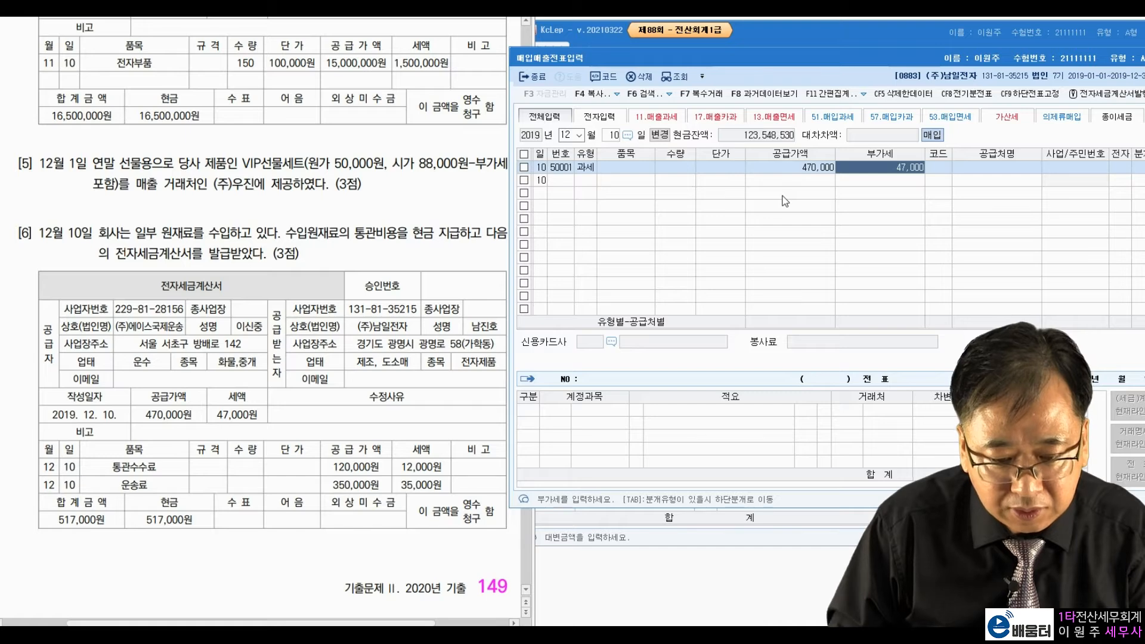
key("Return")
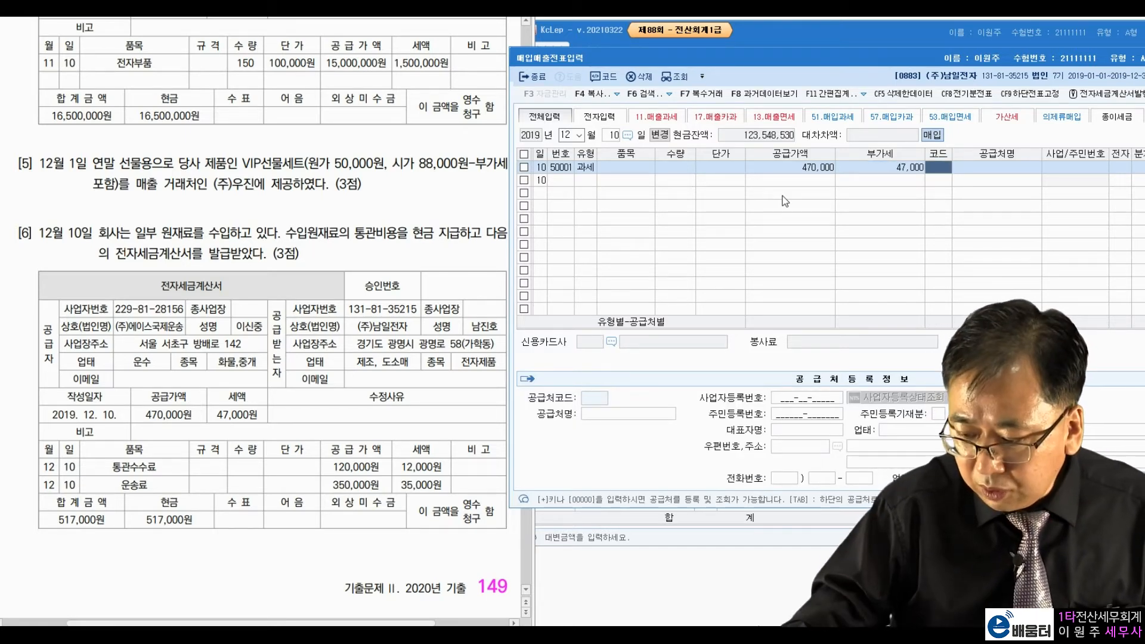
Step: Pick supplier (주)에이스국제운송, mark it electronic (전자 1) and journalize it as cash (분개 1)
type("에이스")
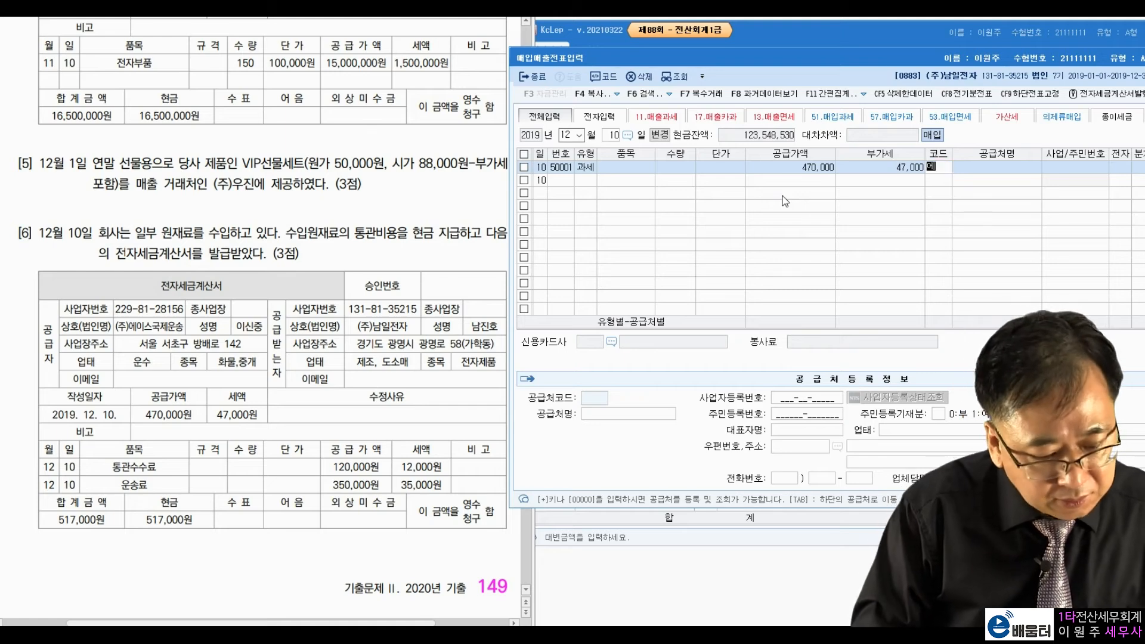
key("Return")
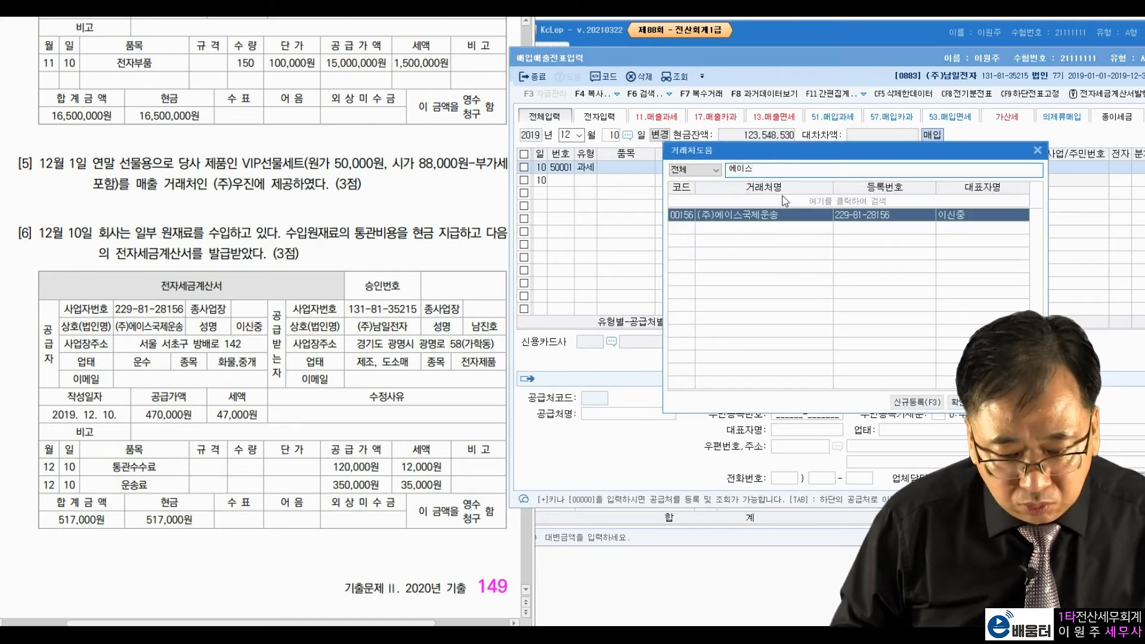
key("Return")
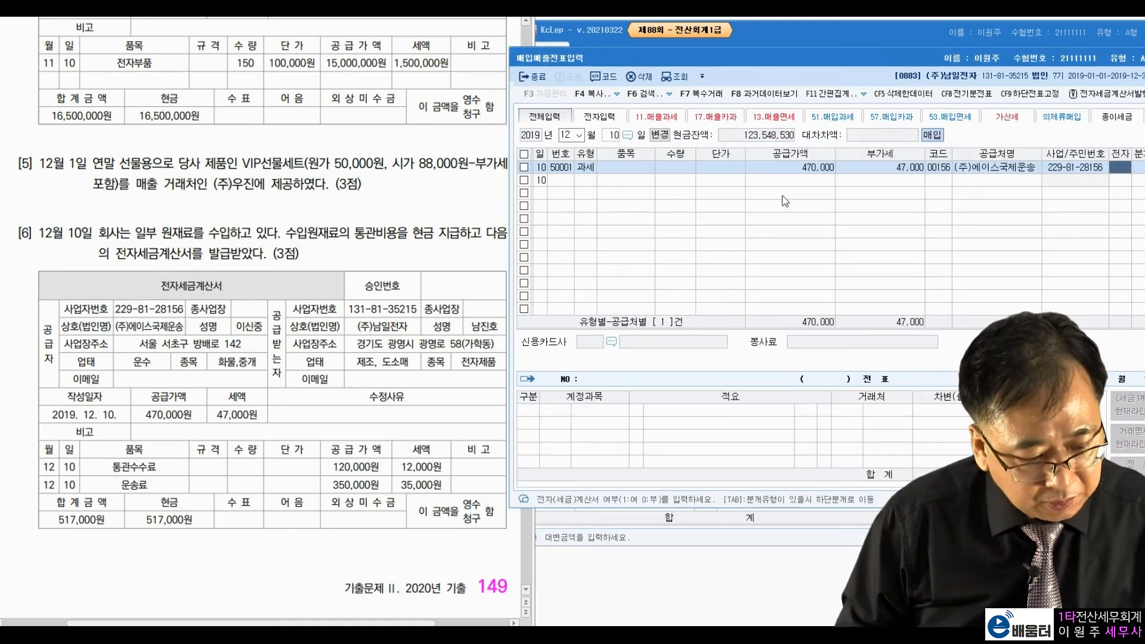
type("1")
key("Return")
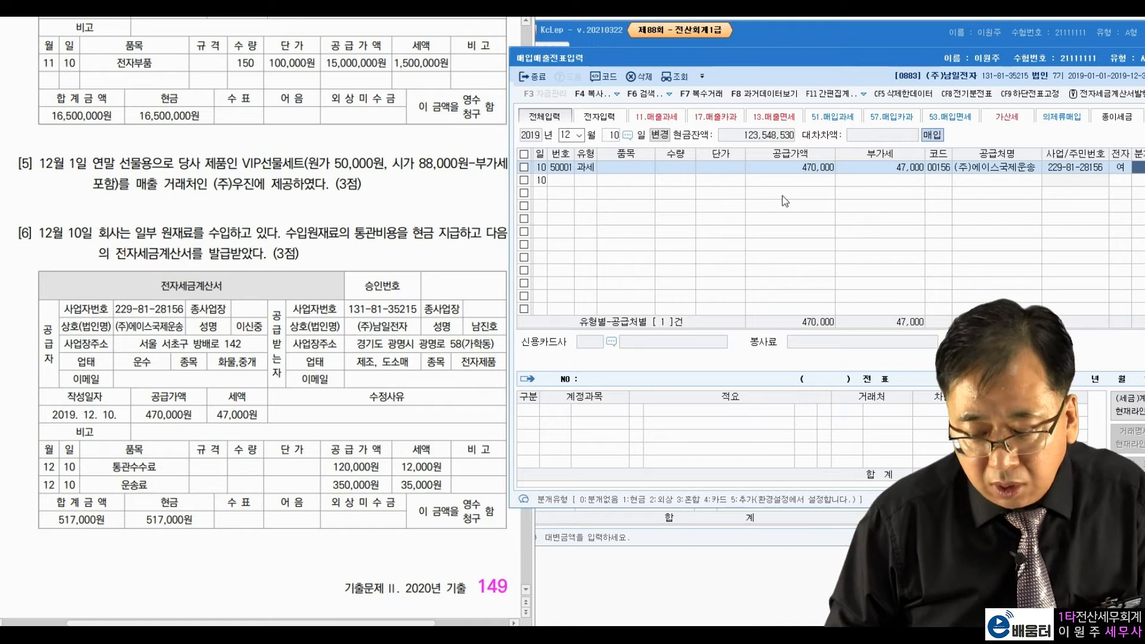
type("1")
key("Return")
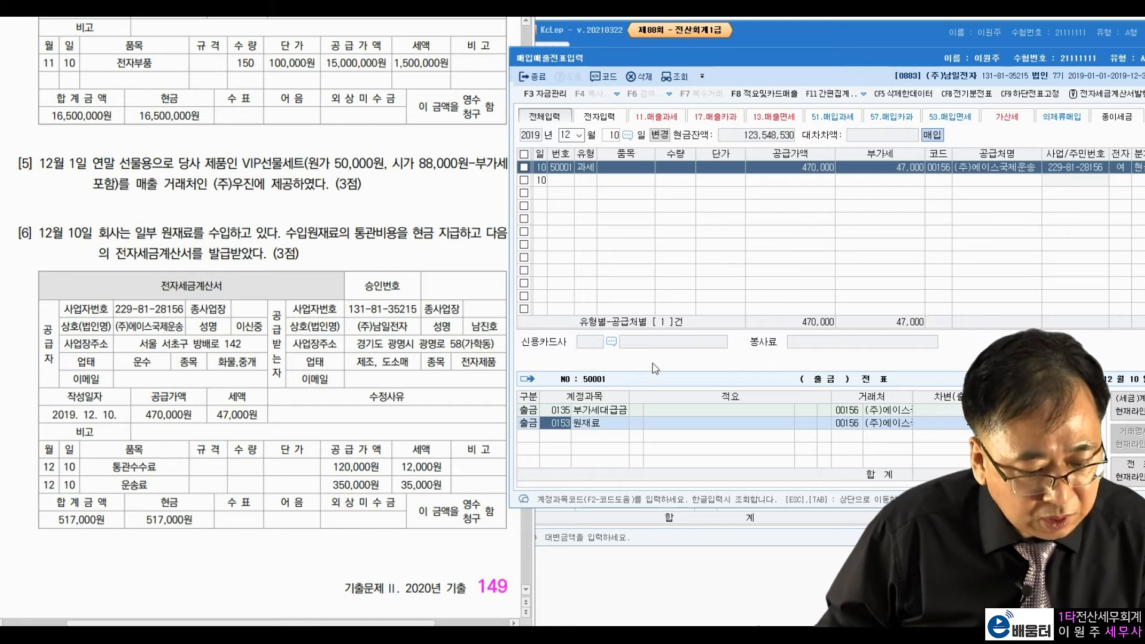
Step: Highlight the customs-fee wording in question [6] of the exam paper
left_click_drag(162, 233, 270, 234)
left_click_drag(355, 233, 385, 248)
left_click(385, 250)
left_click_drag(333, 624, 264, 625)
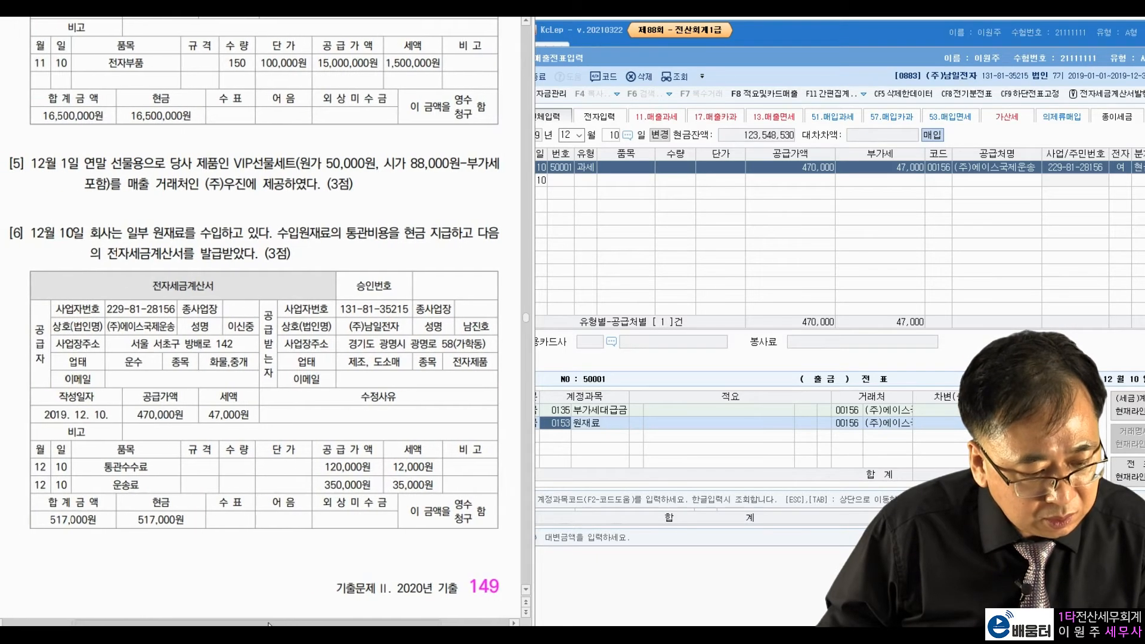
Step: Switch the 12/10 voucher's debit account to 미착품, then set it back to 원재료
left_click(558, 429)
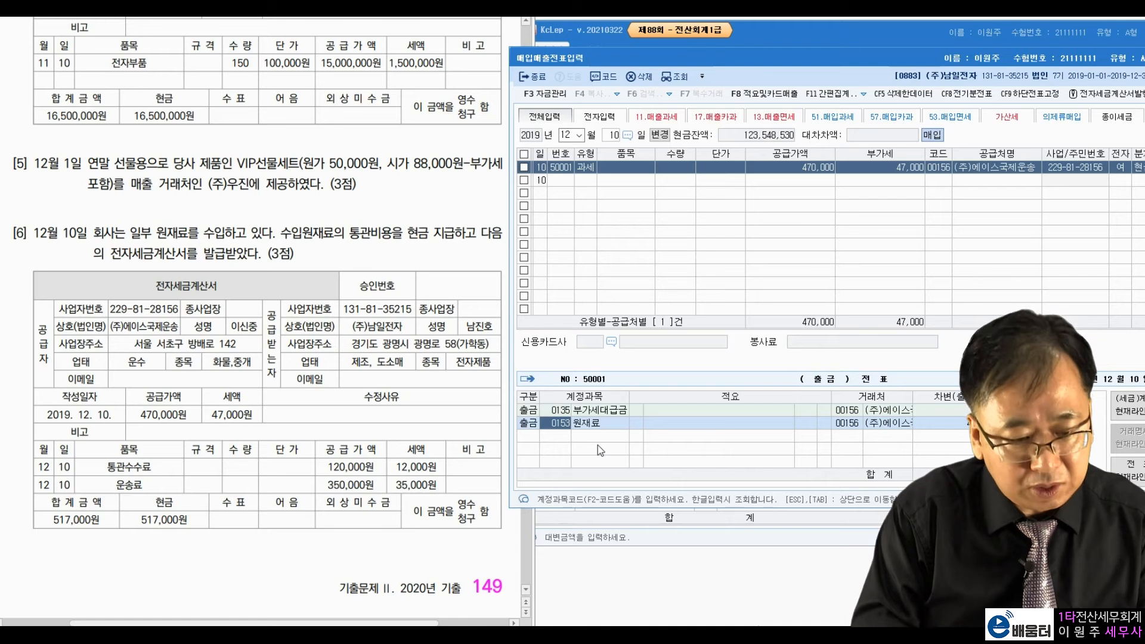
key("BackSpace")
type("미착품")
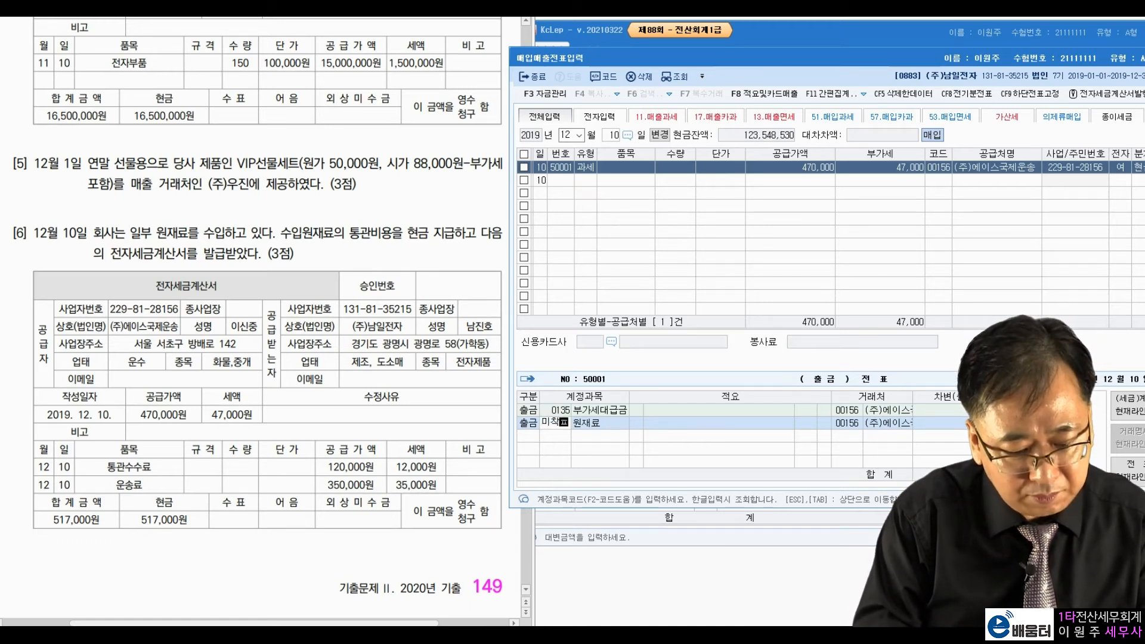
key("Return")
key("Return")
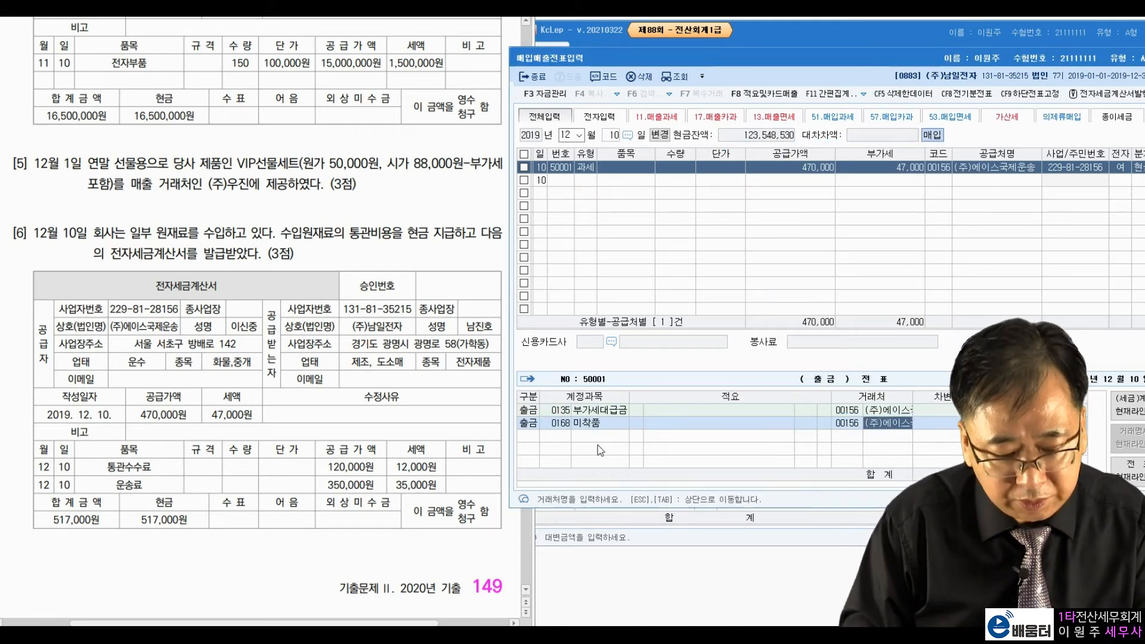
type("원재료")
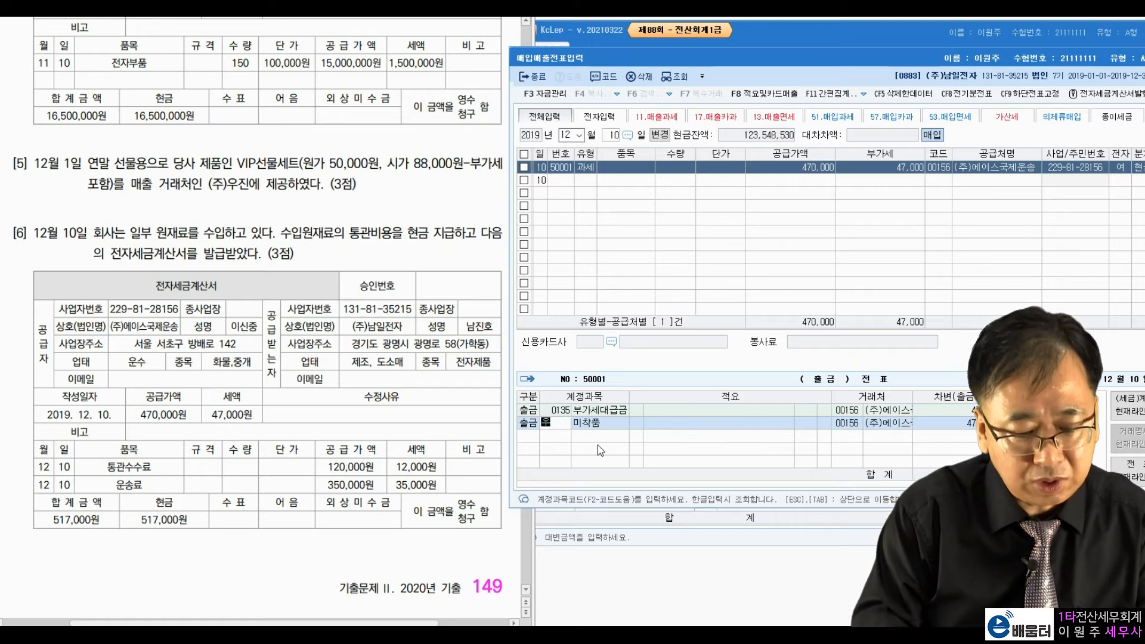
key("Return")
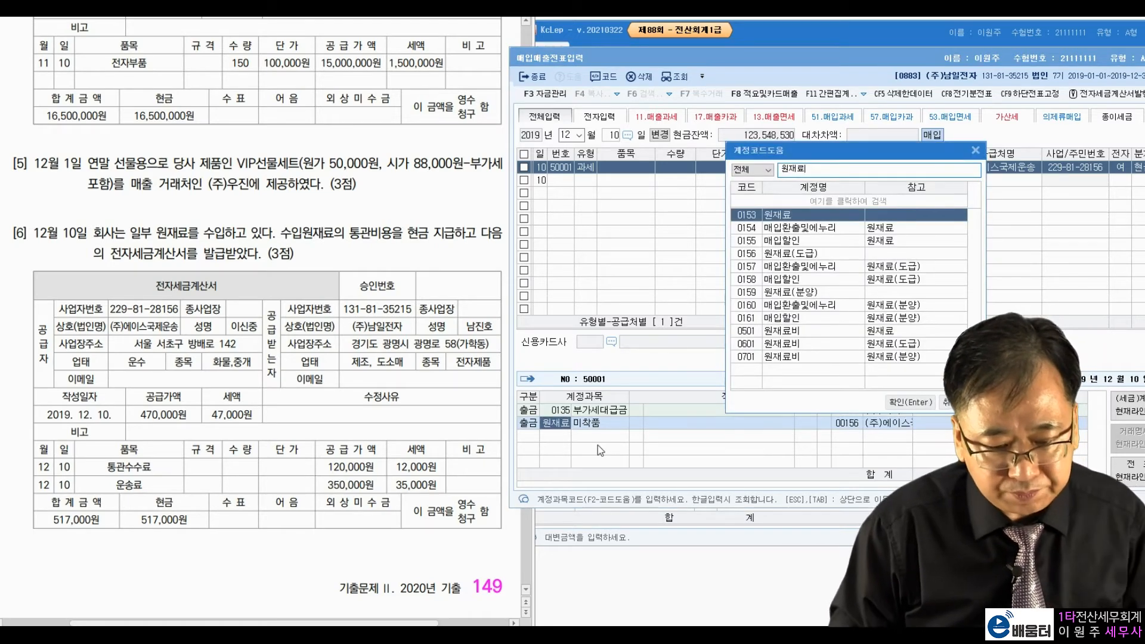
key("Return")
key("Return")
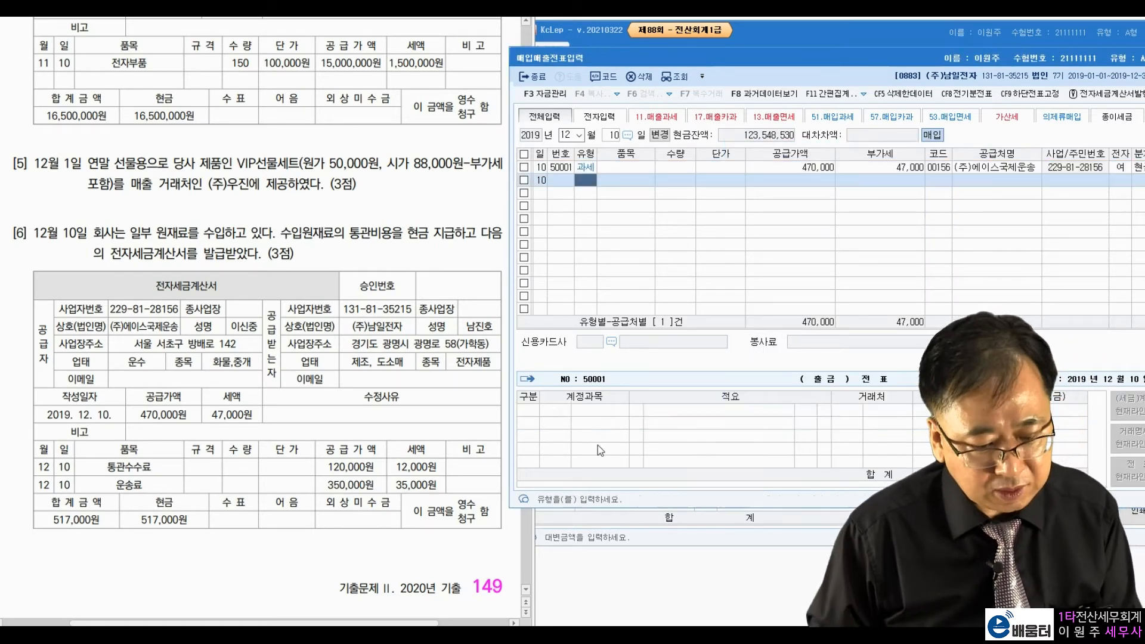
Step: Scroll to Problem 4, highlight the 업무용 차량운반구 wording, and open 일반전표입력
left_click(173, 374)
scroll(173, 374, "down", 10)
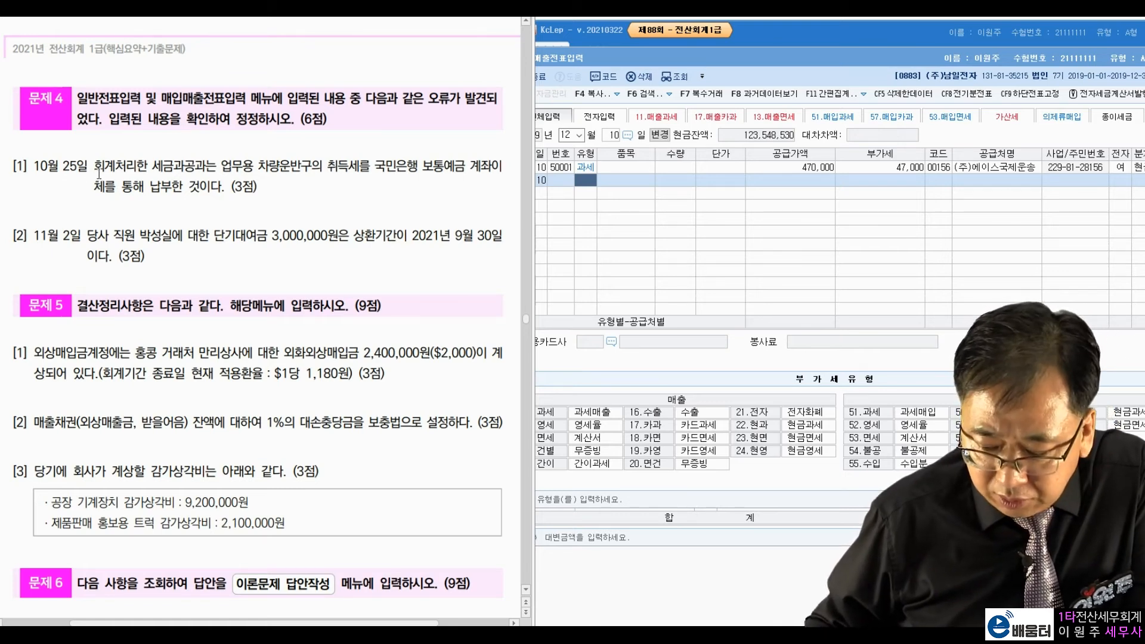
left_click_drag(214, 164, 354, 165)
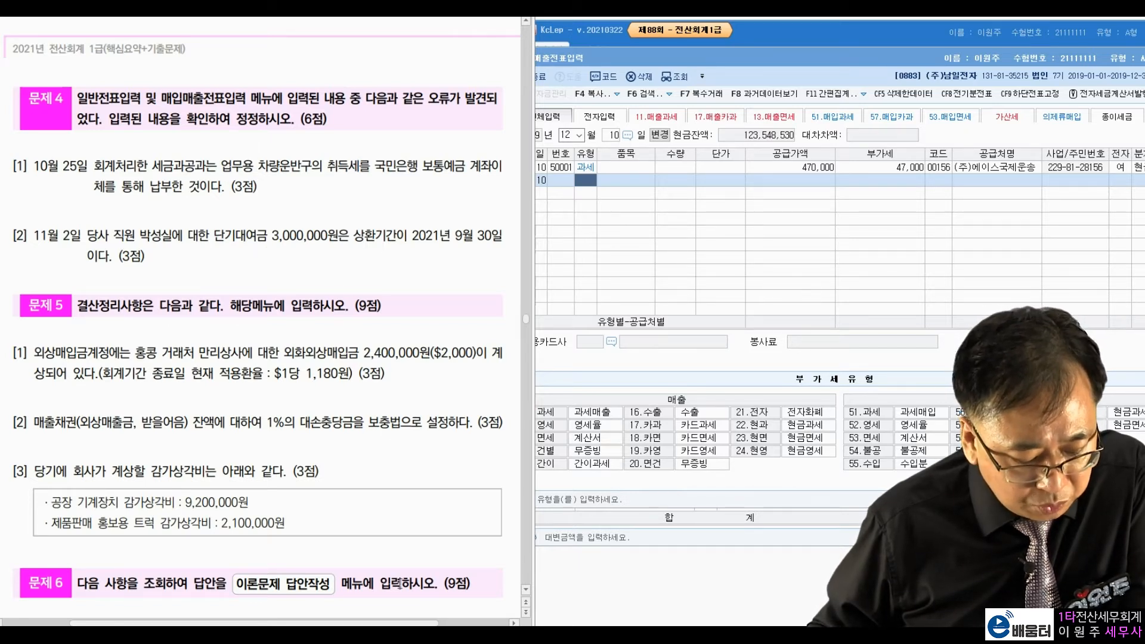
left_click(420, 633)
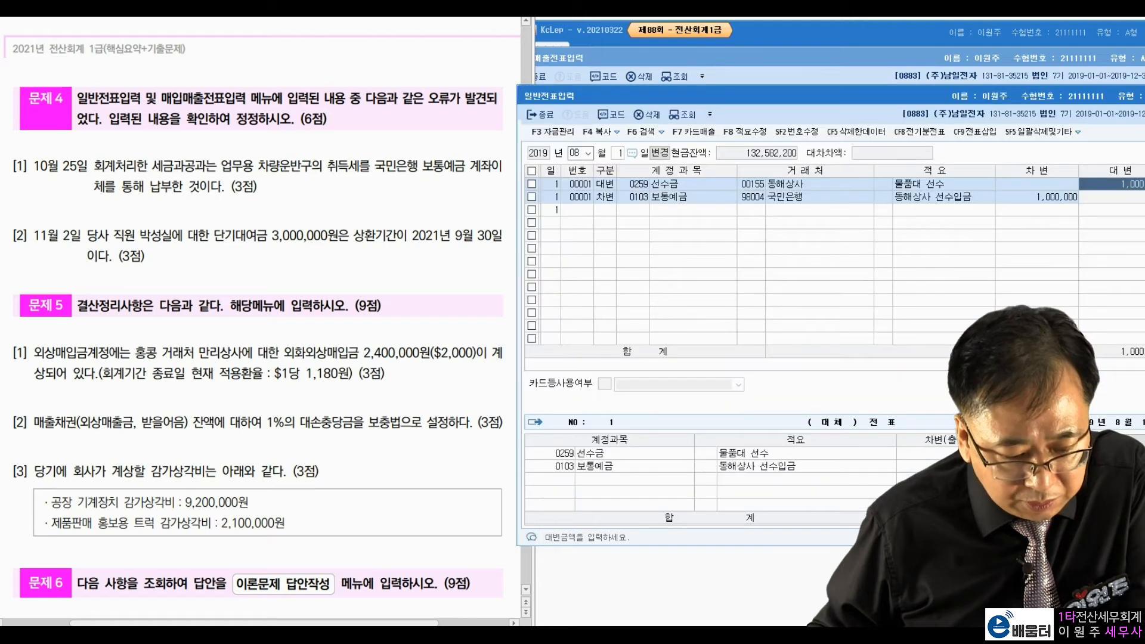
Step: Load the October 25 general journal entries and check the 3,000,000 bank credit
left_click(577, 152)
type("10")
key("Return")
type("25")
key("Return")
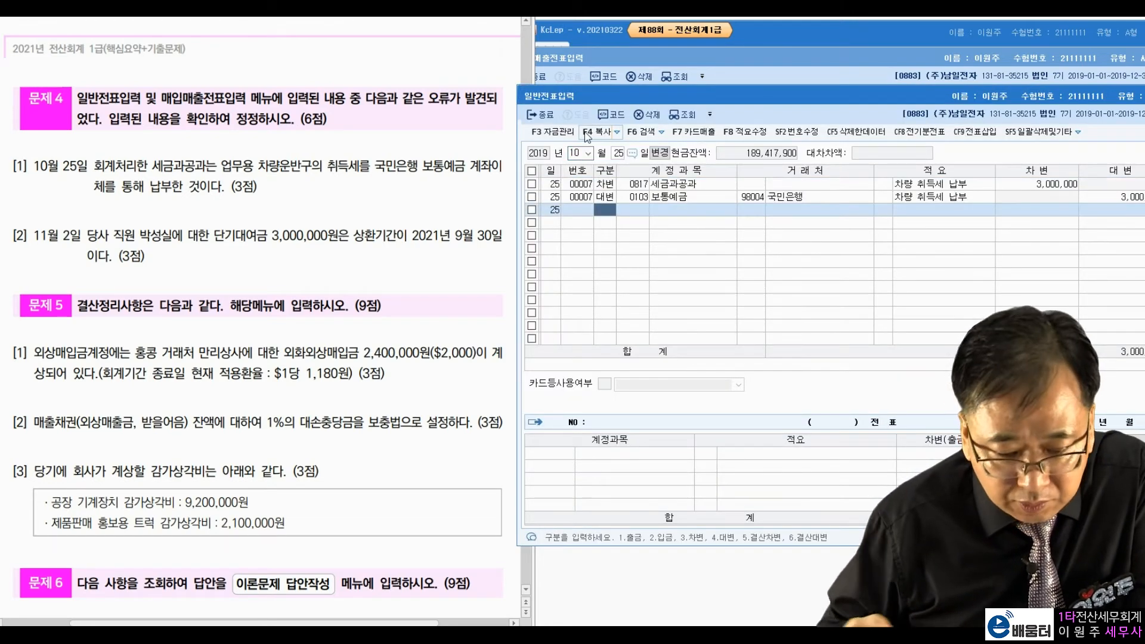
left_click(1086, 199)
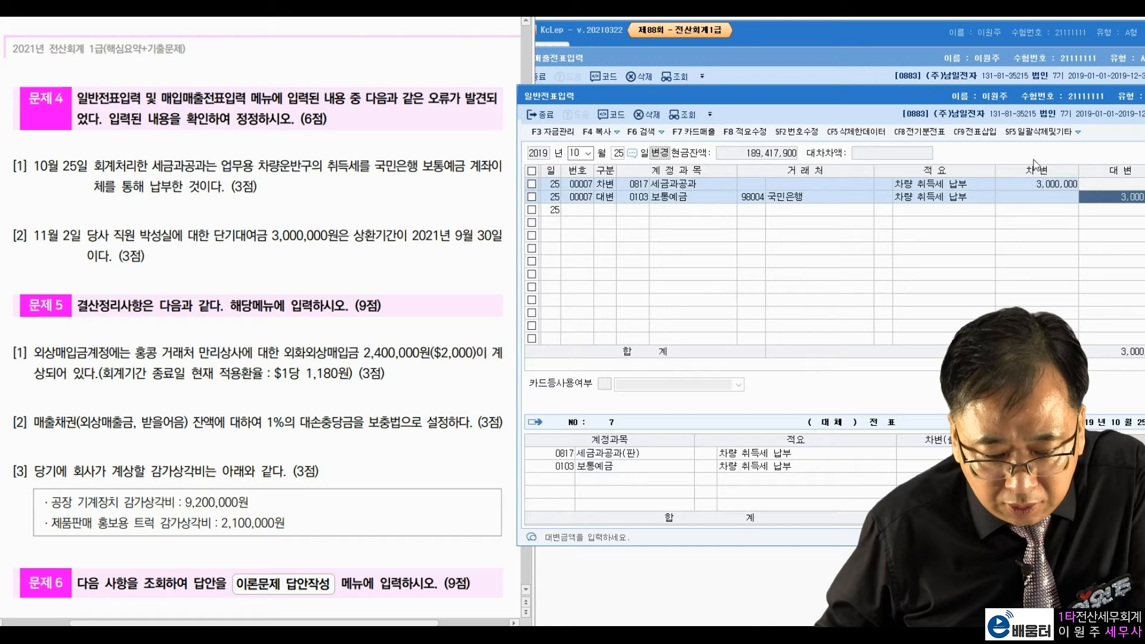
left_click_drag(950, 100, 932, 93)
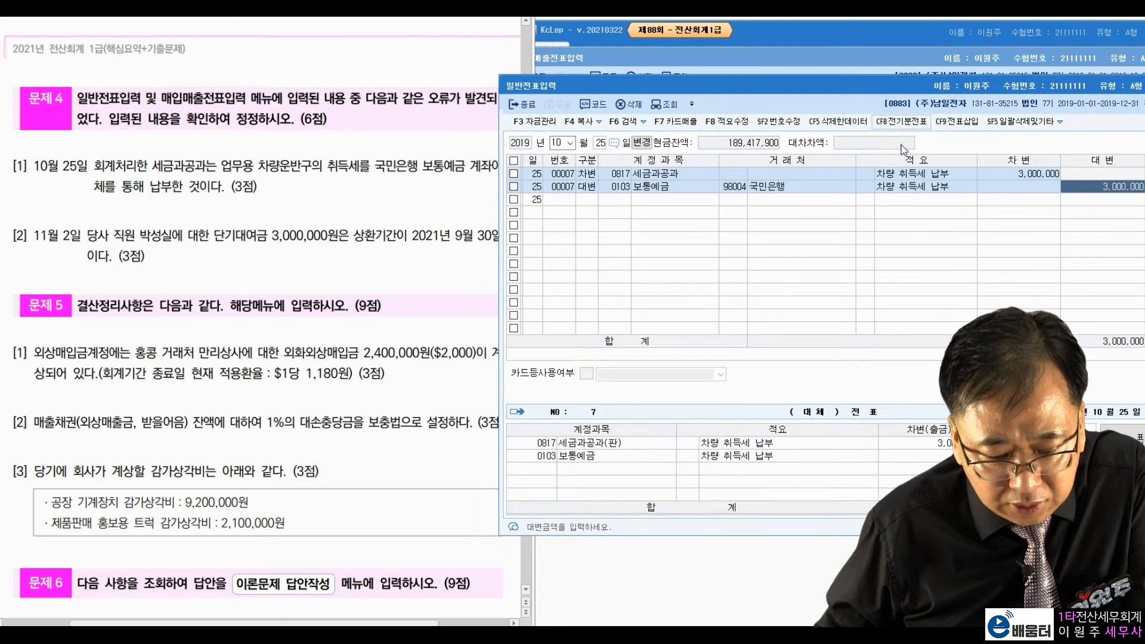
Step: Change the debit account to 0208 차량운반구 and verify the 국민은행 bank row
left_click(620, 174)
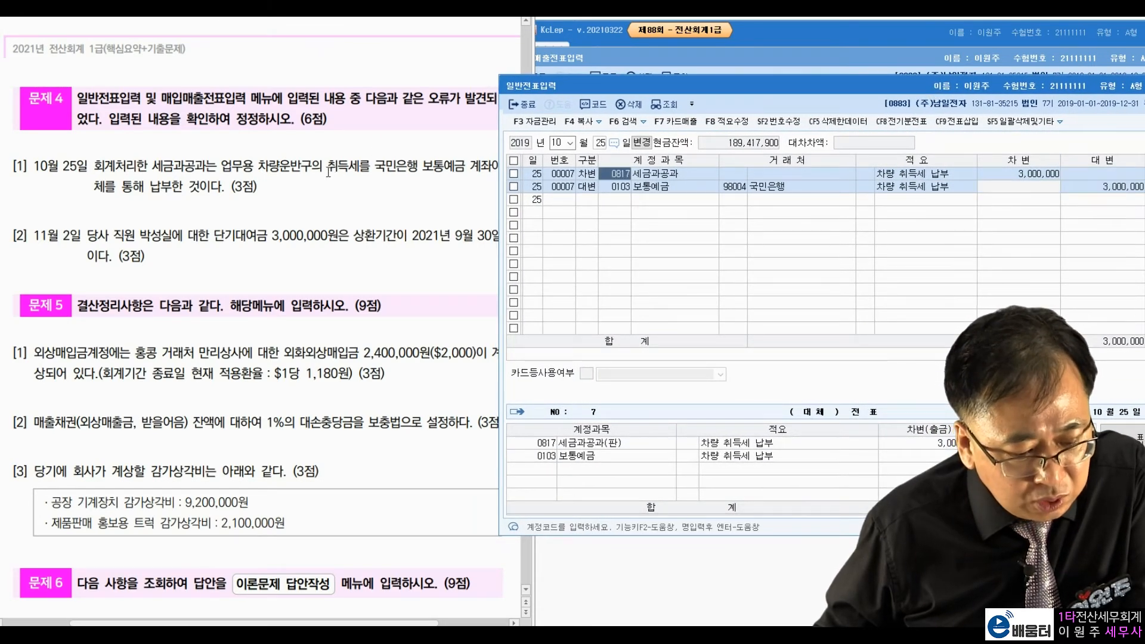
left_click_drag(327, 167, 371, 167)
left_click(373, 208)
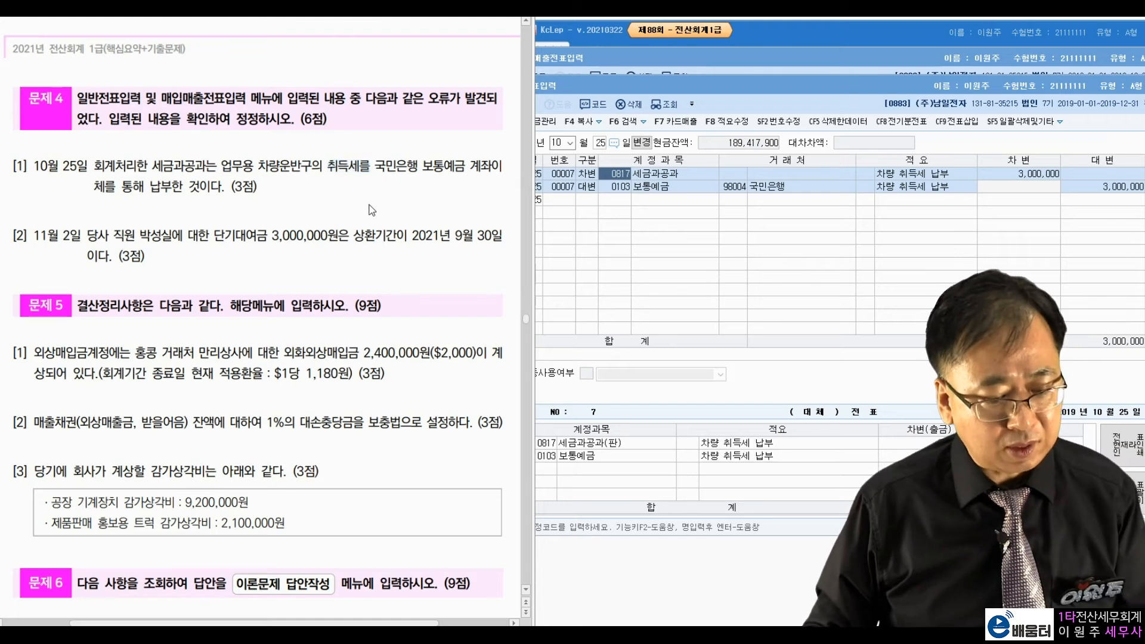
left_click(637, 192)
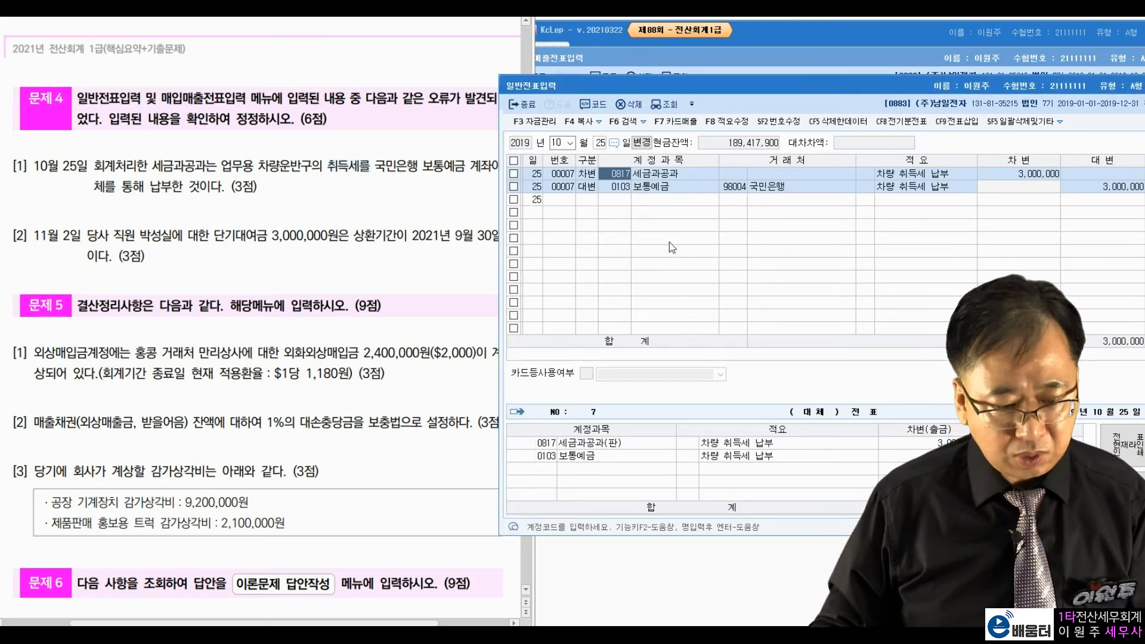
type("차량")
key("Return")
key("Return")
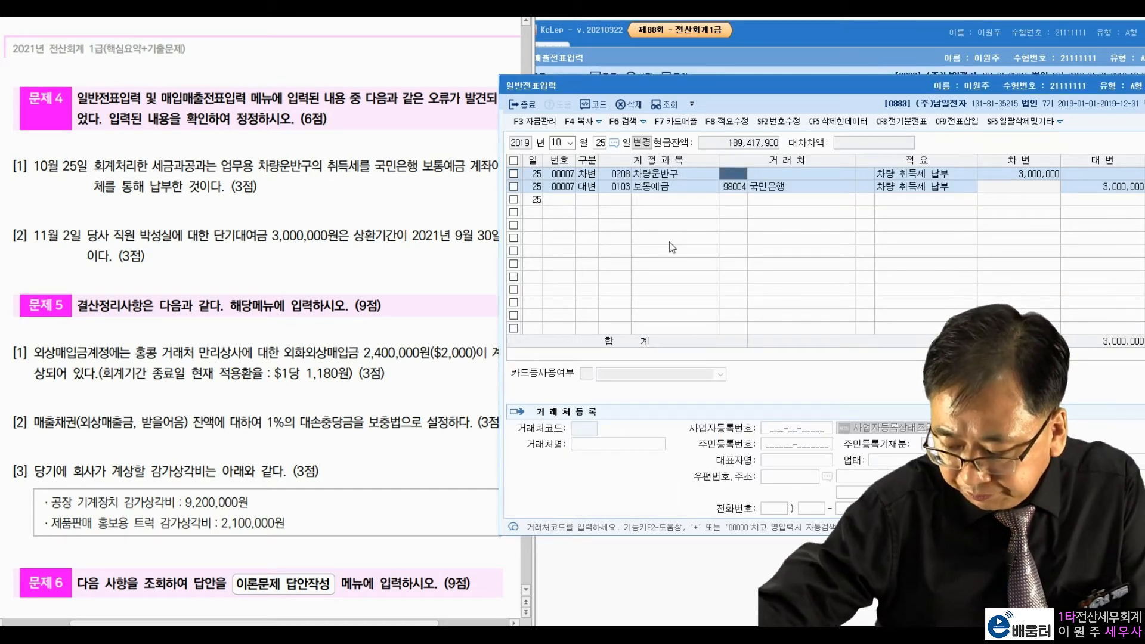
left_click(691, 190)
left_click(734, 187)
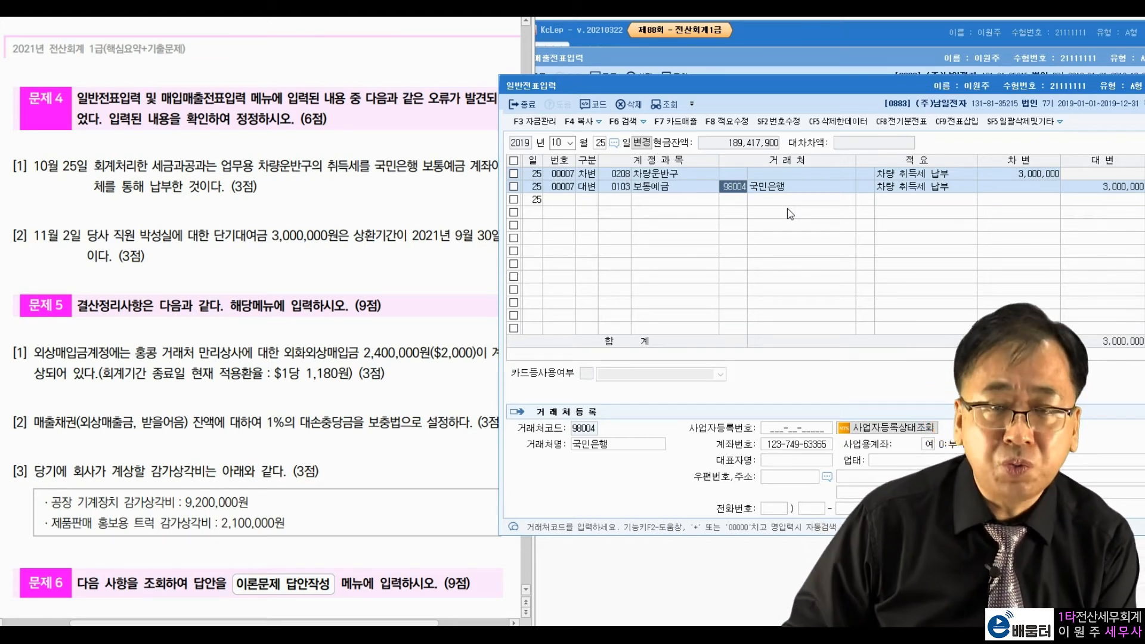
left_click(792, 190)
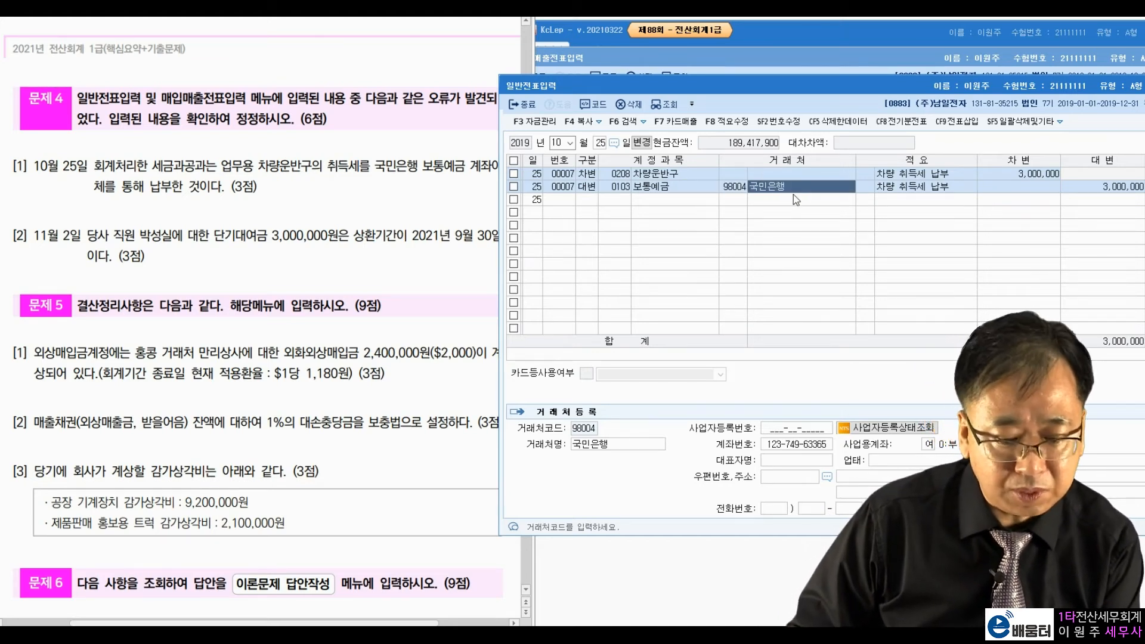
key("Return")
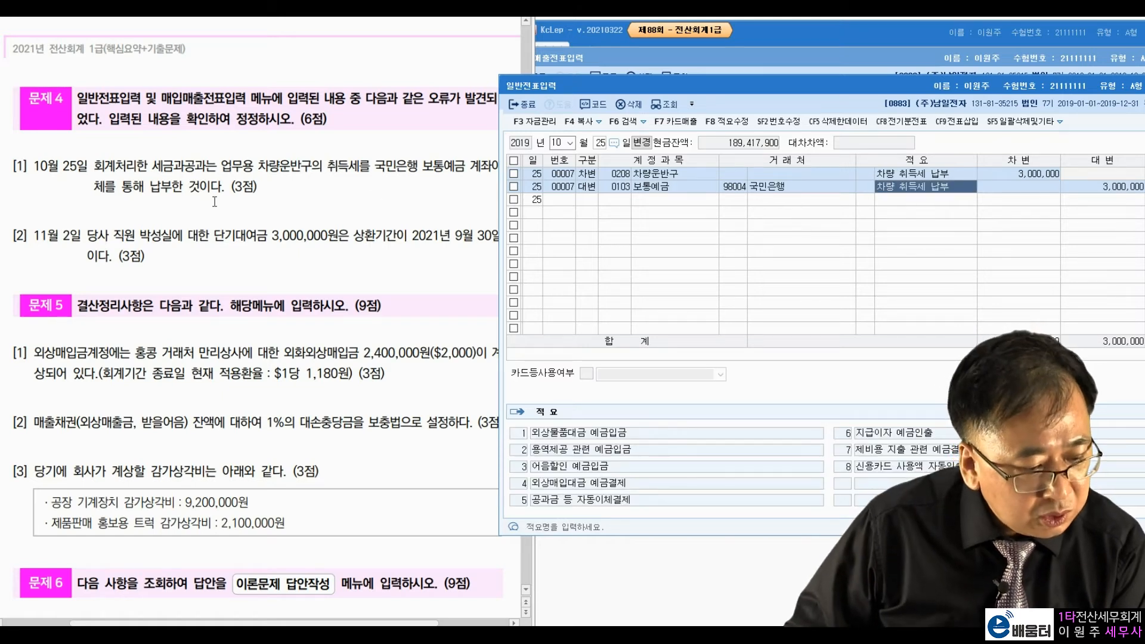
left_click(122, 235)
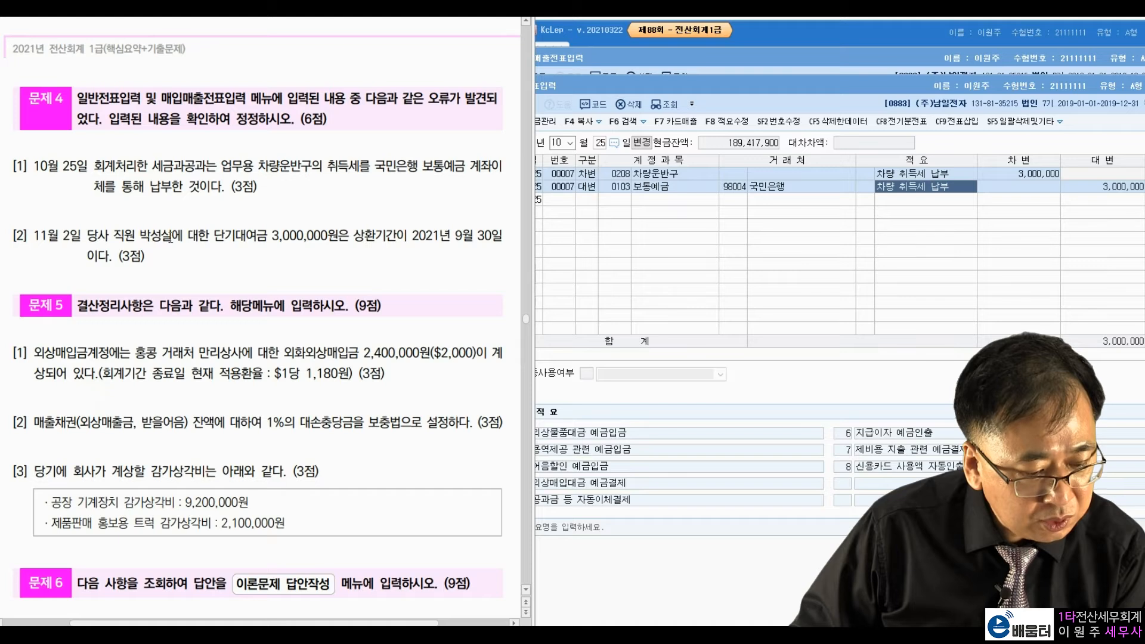
Step: Highlight the short-term loan amount and repayment date in item [2]
left_click_drag(216, 243, 329, 237)
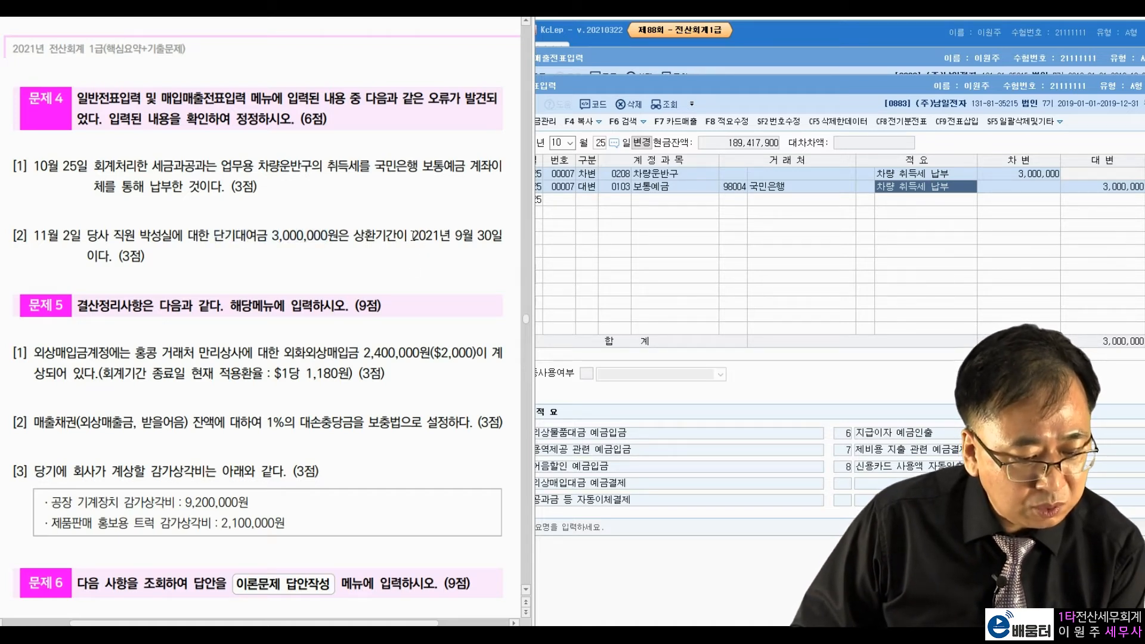
left_click_drag(413, 236, 488, 230)
left_click(436, 263)
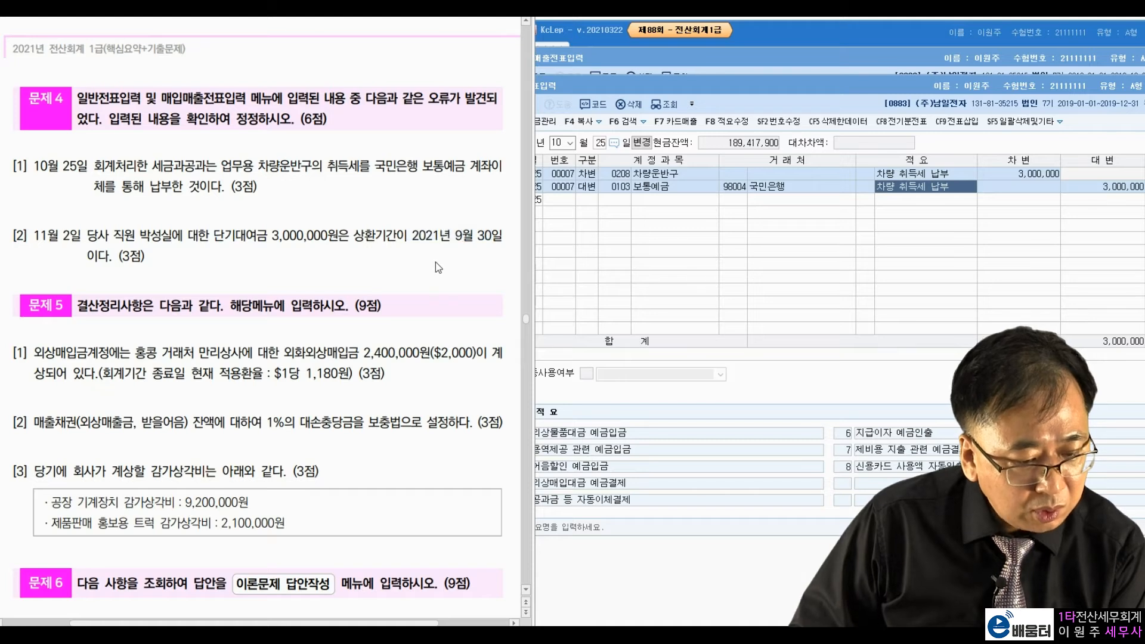
left_click_drag(414, 240, 481, 234)
left_click(206, 243)
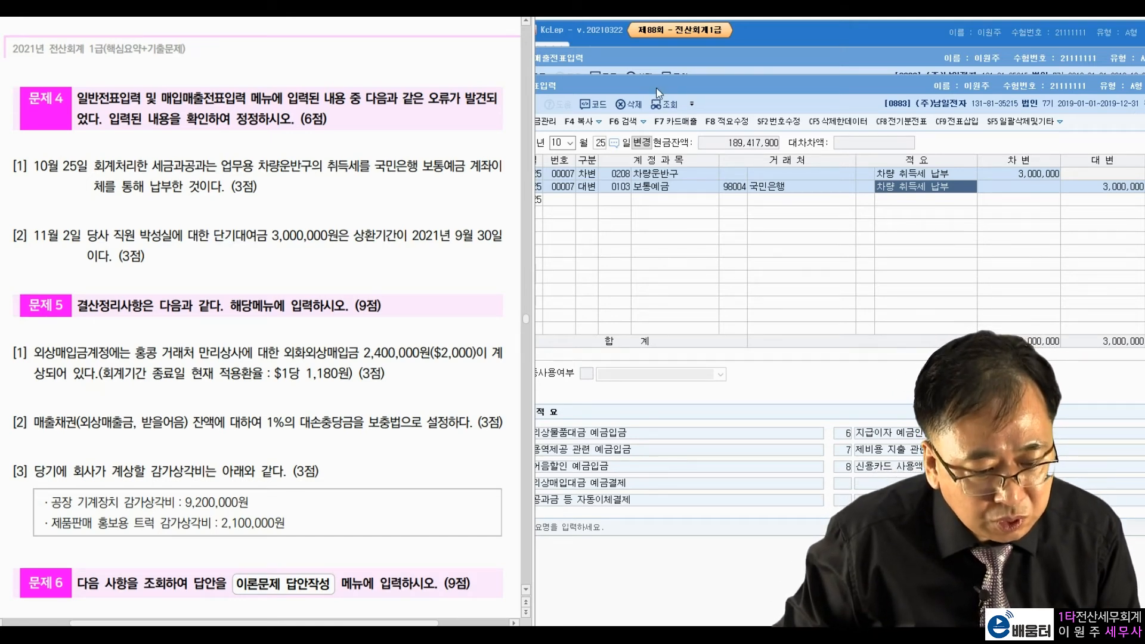
Step: Load the November 2 entries and review the loan row and 3,000,000 cash credit
left_click_drag(654, 88, 650, 89)
type("11")
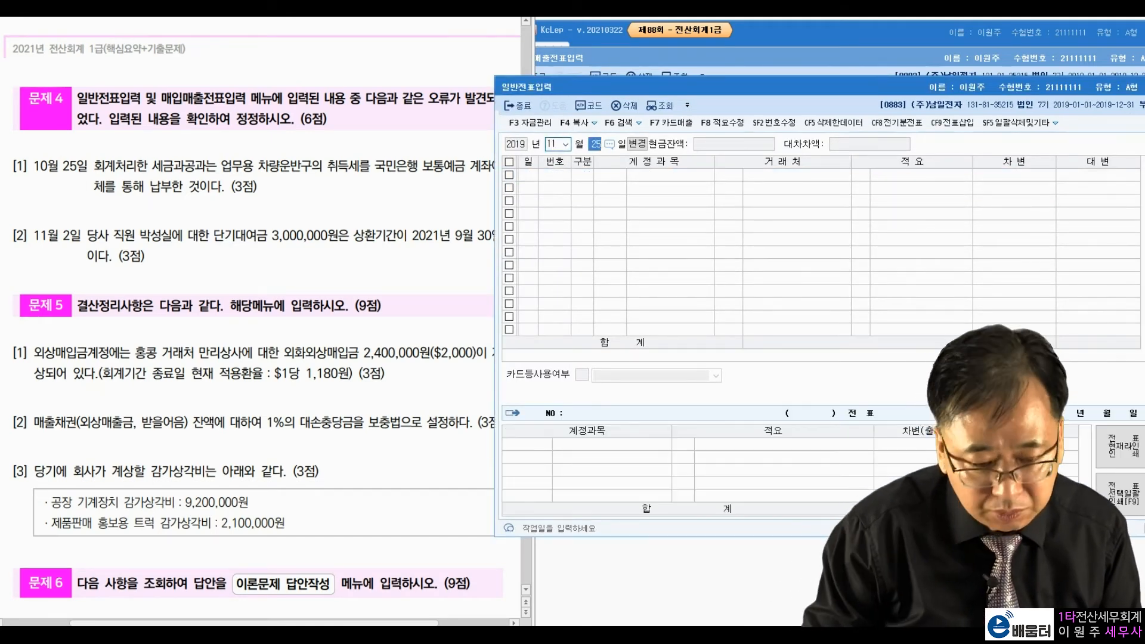
key("Return")
left_click_drag(733, 83, 742, 77)
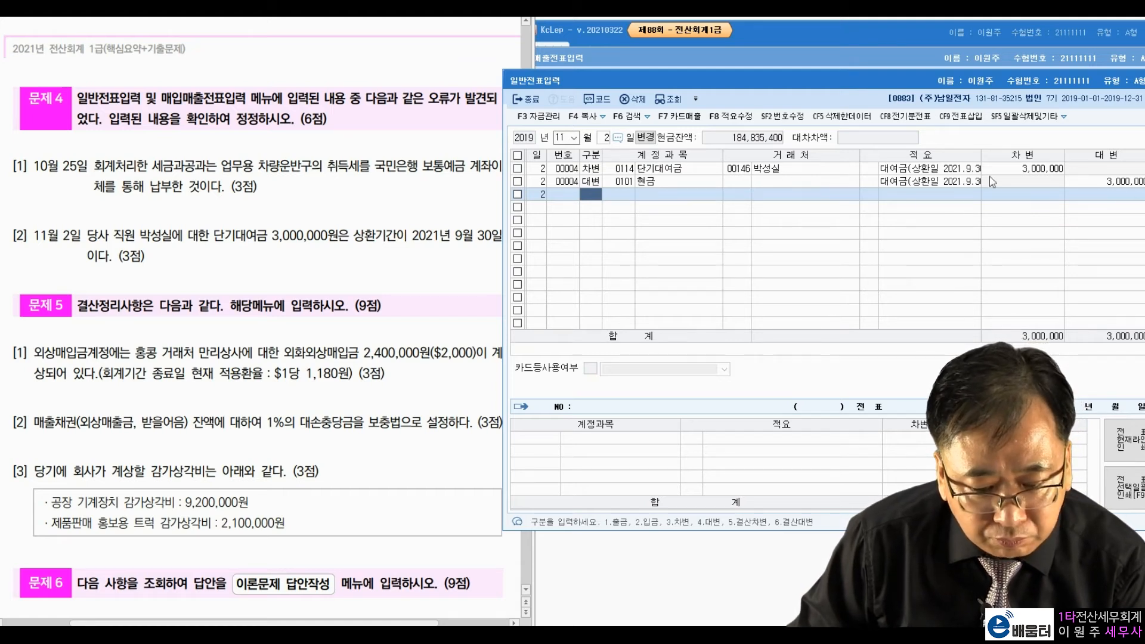
left_click(685, 167)
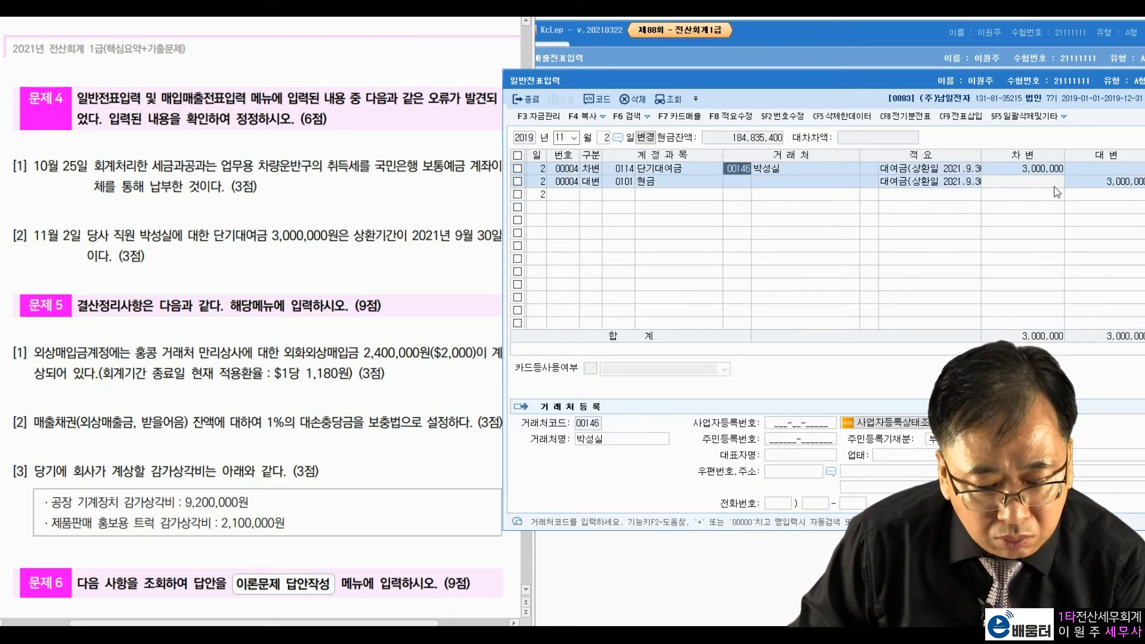
left_click(1121, 185)
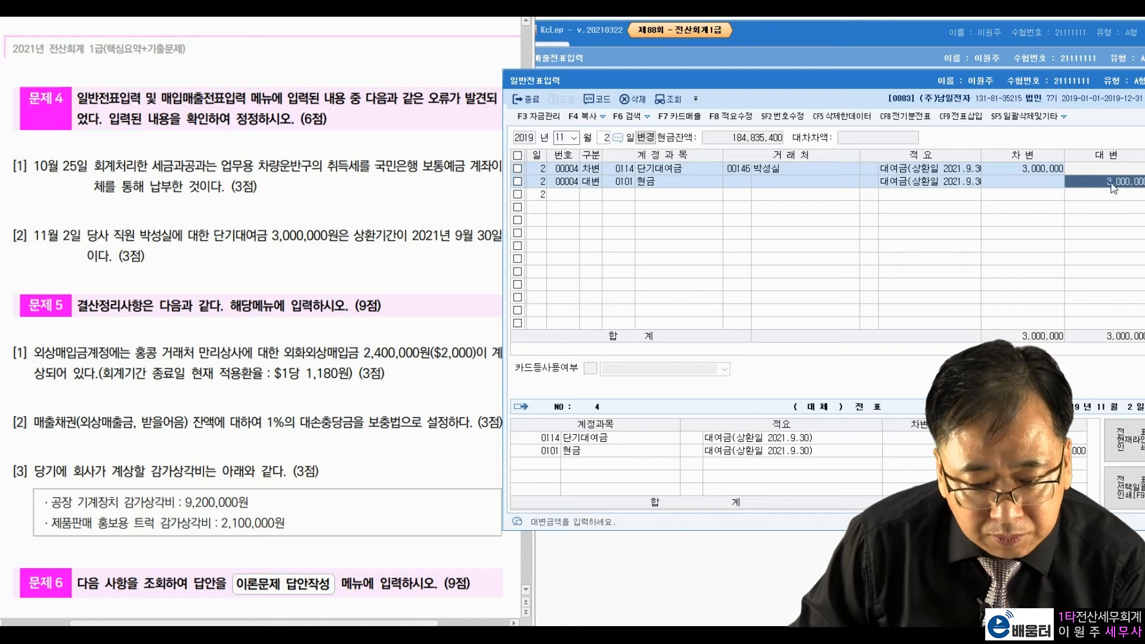
left_click_drag(1051, 86, 1046, 86)
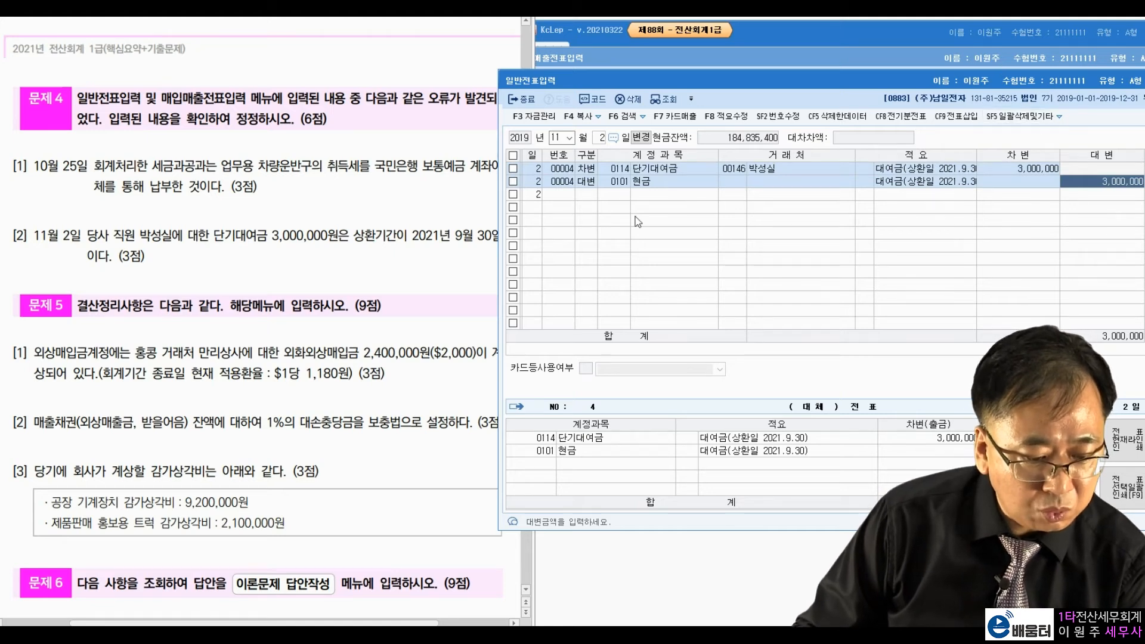
left_click(408, 237)
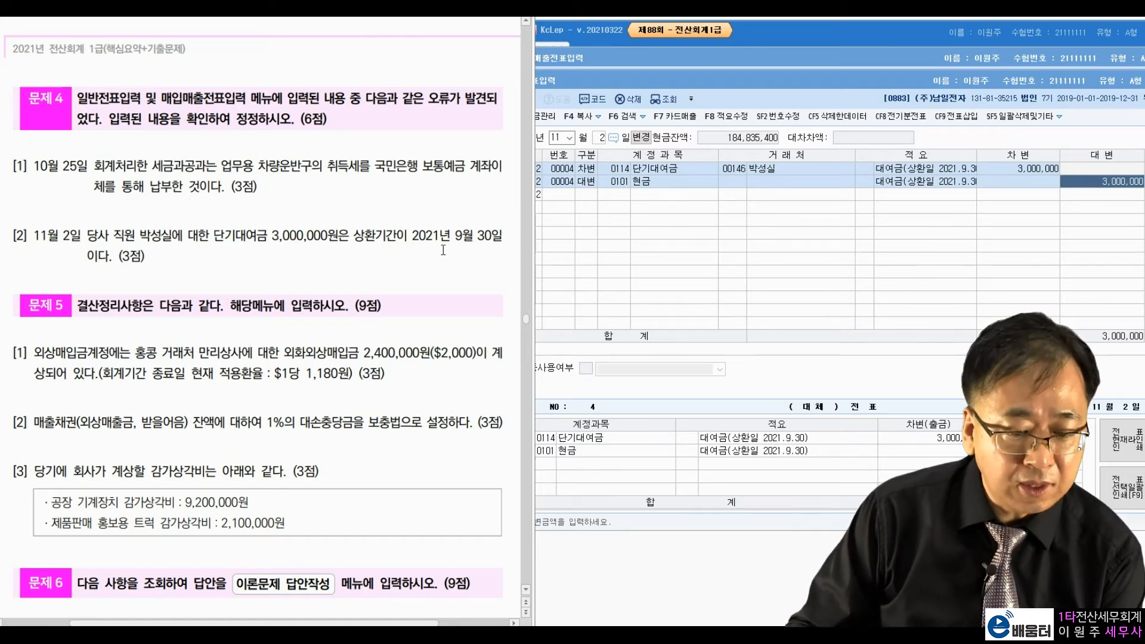
Step: Change the loan row's debit account from 0114 to 0179 장기대여금
left_click(631, 169)
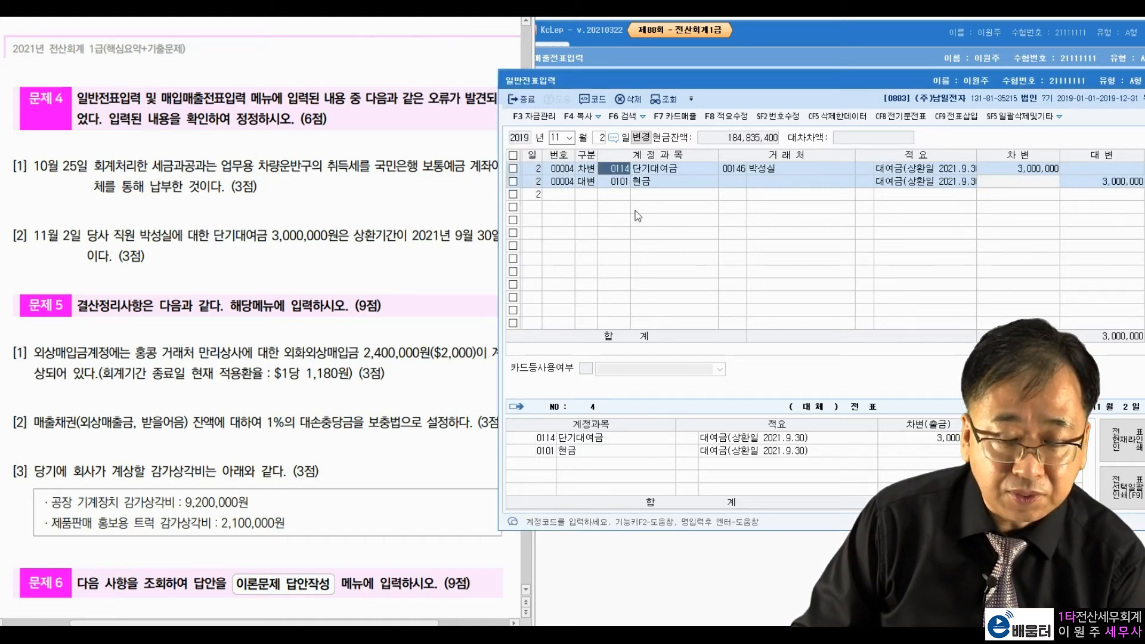
type("장기대")
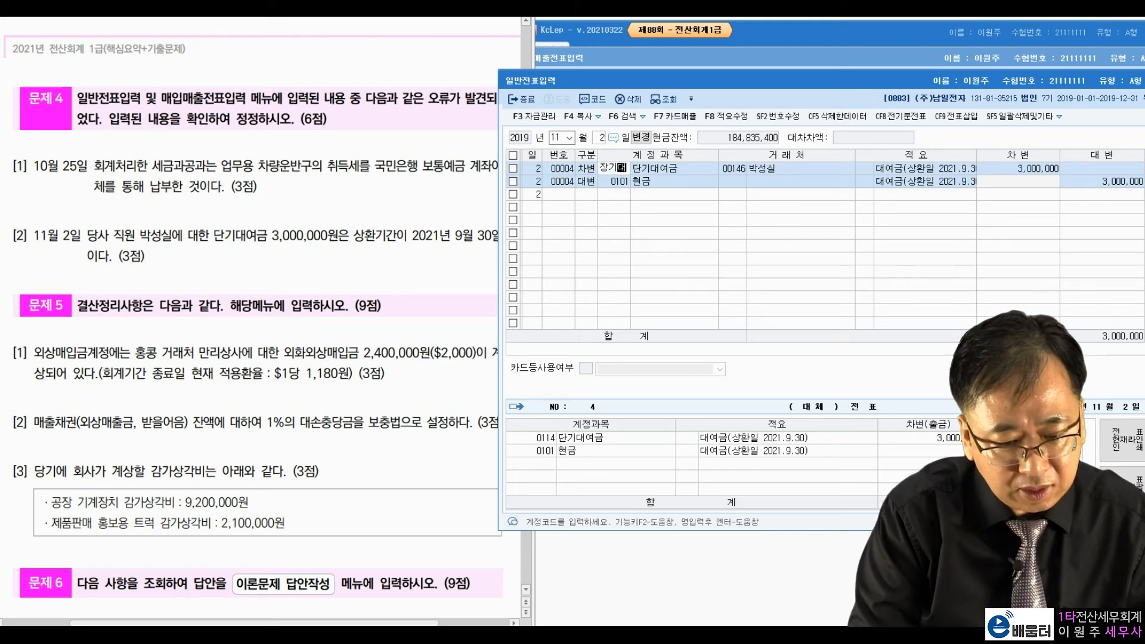
key("Return")
key("Return")
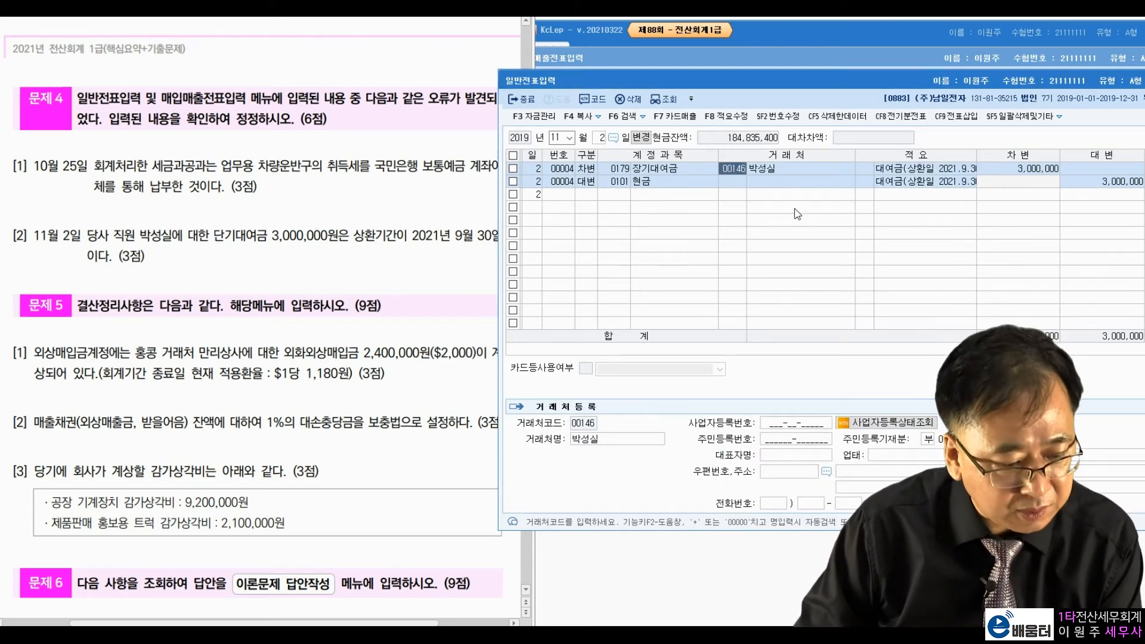
left_click(73, 247)
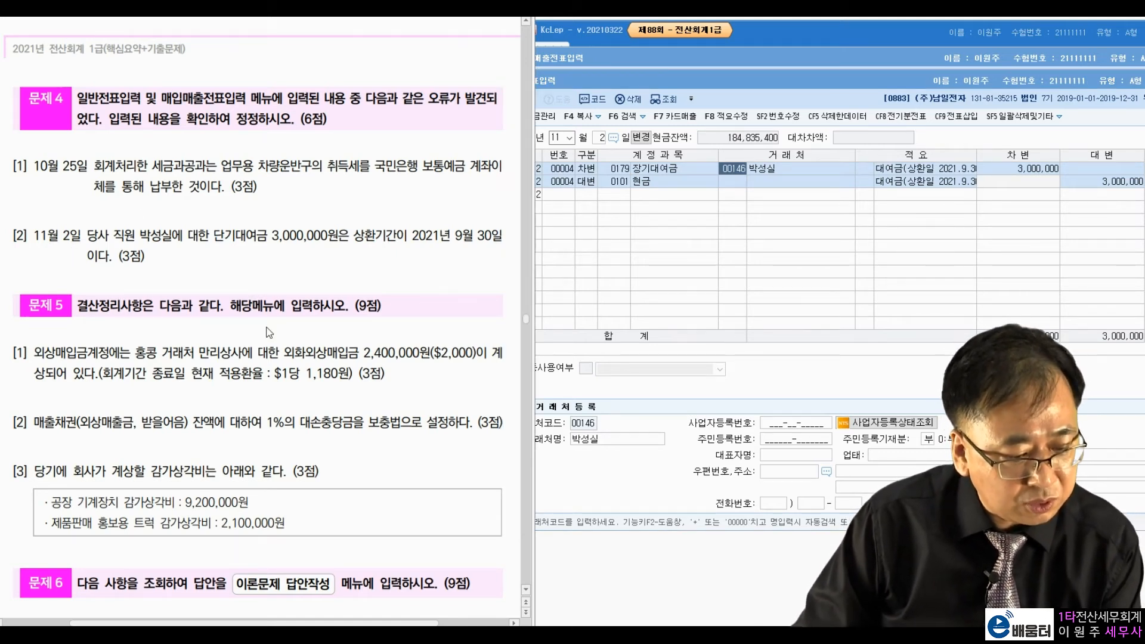
left_click(554, 138)
Step: Set the journal date to December 31 and highlight the supplier name in item [1]
type("12")
key("Return")
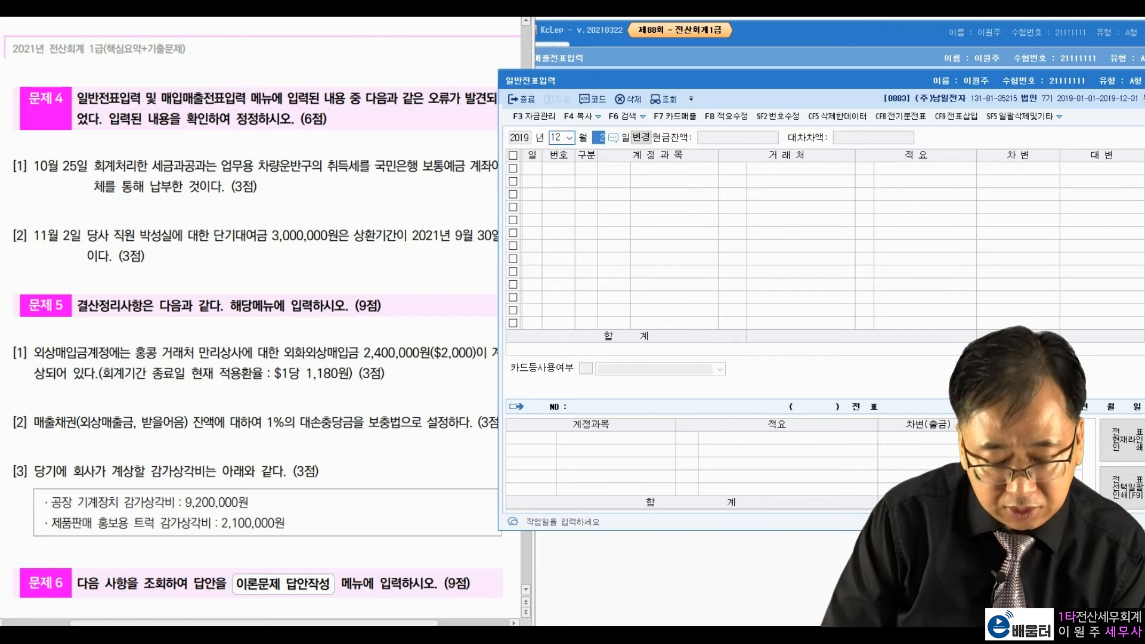
type("31")
key("Return")
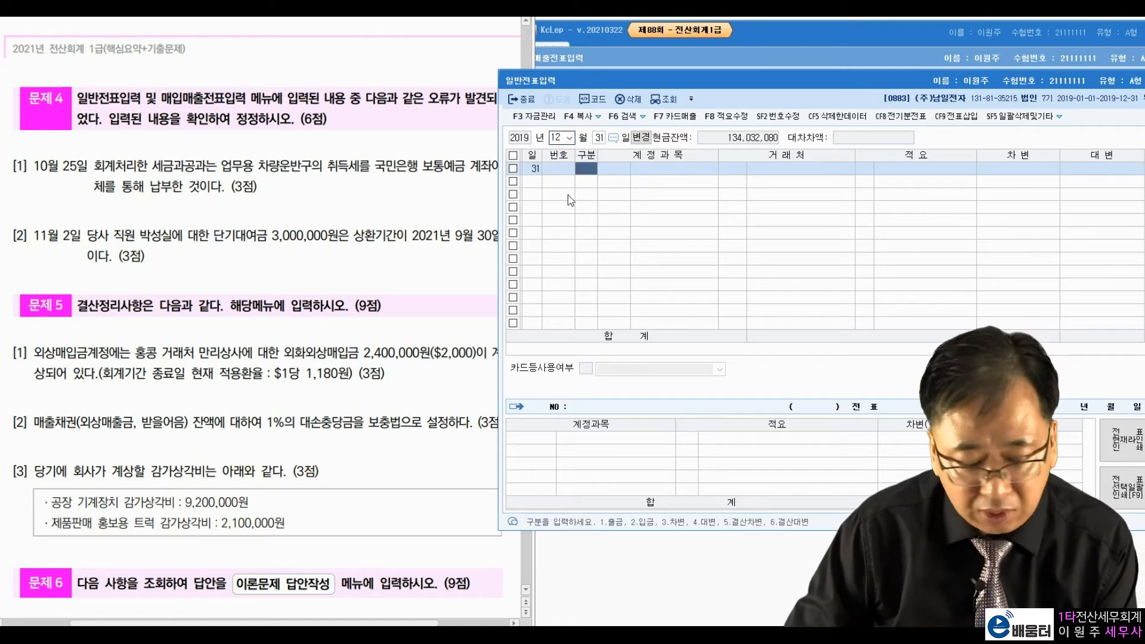
left_click(269, 344)
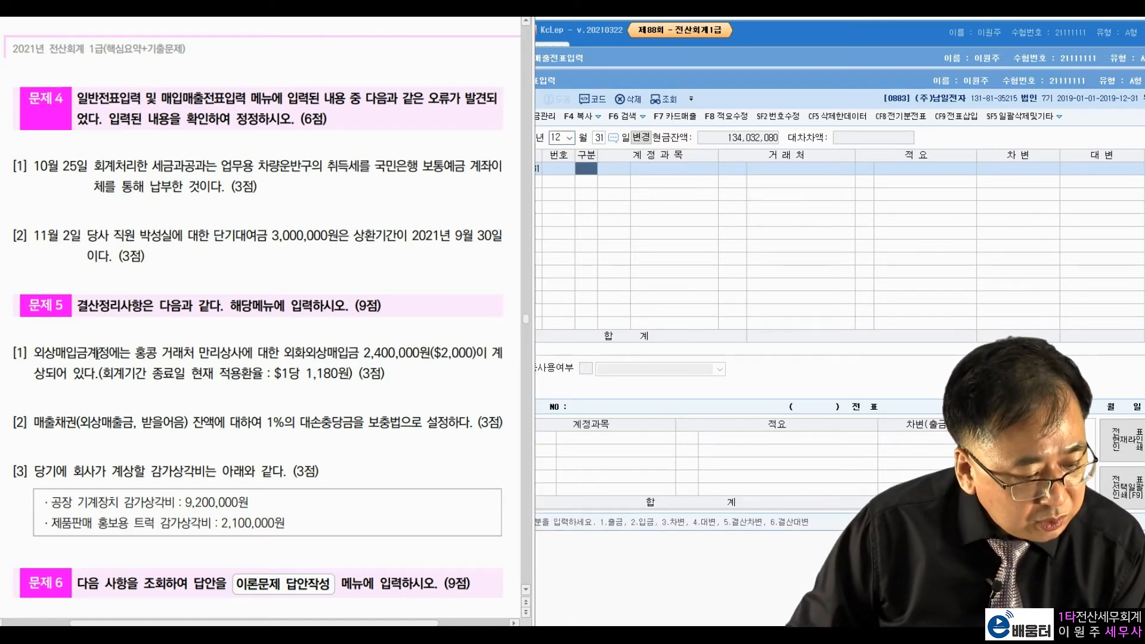
left_click_drag(193, 352, 253, 349)
left_click(287, 352)
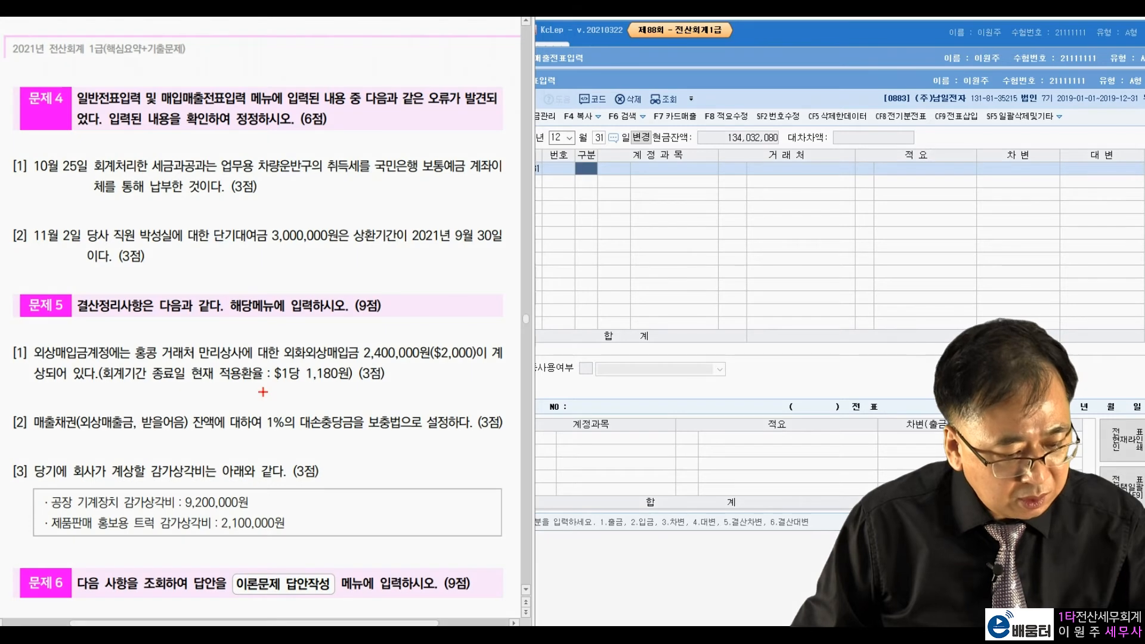
Step: Circle the 1,180원 rate and $2,000, and note 2360 as the year-end won value
mouse_move(353, 385)
left_mouse_down()
mouse_move(270, 377)
mouse_move(354, 368)
left_mouse_up()
mouse_move(473, 368)
left_mouse_down()
mouse_move(449, 371)
mouse_move(477, 352)
mouse_move(349, 385)
left_mouse_up()
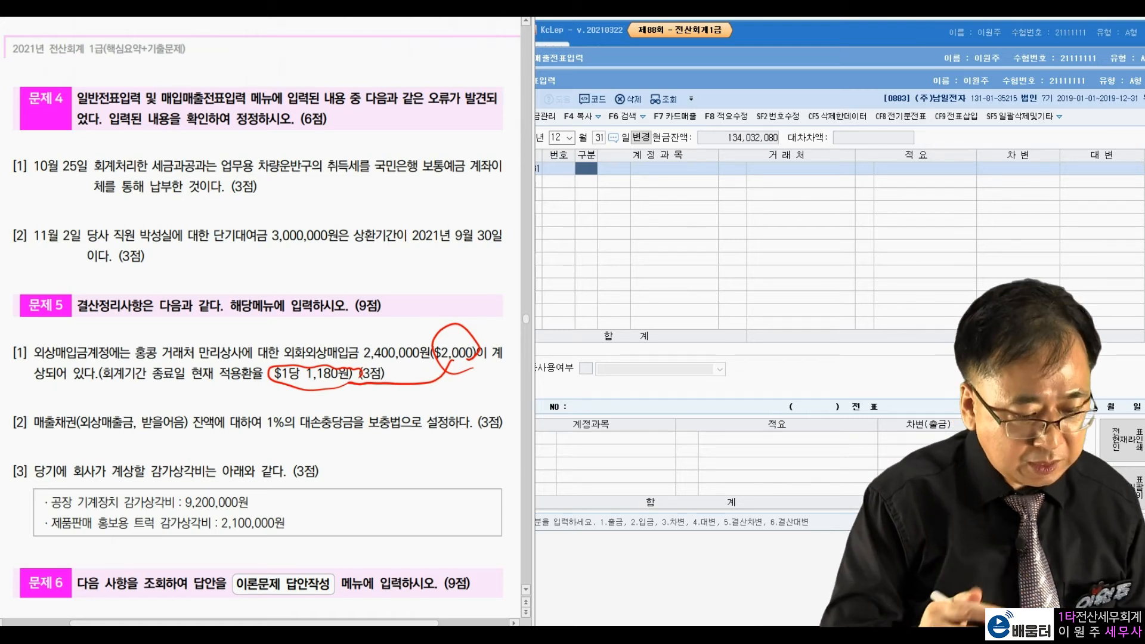
left_click_drag(451, 333, 424, 314)
mouse_move(378, 283)
left_mouse_down()
mouse_move(406, 307)
mouse_move(421, 301)
left_mouse_up()
left_click_drag(437, 241, 431, 277)
left_click_drag(447, 258, 499, 239)
left_click(479, 270)
left_click_drag(501, 237, 523, 234)
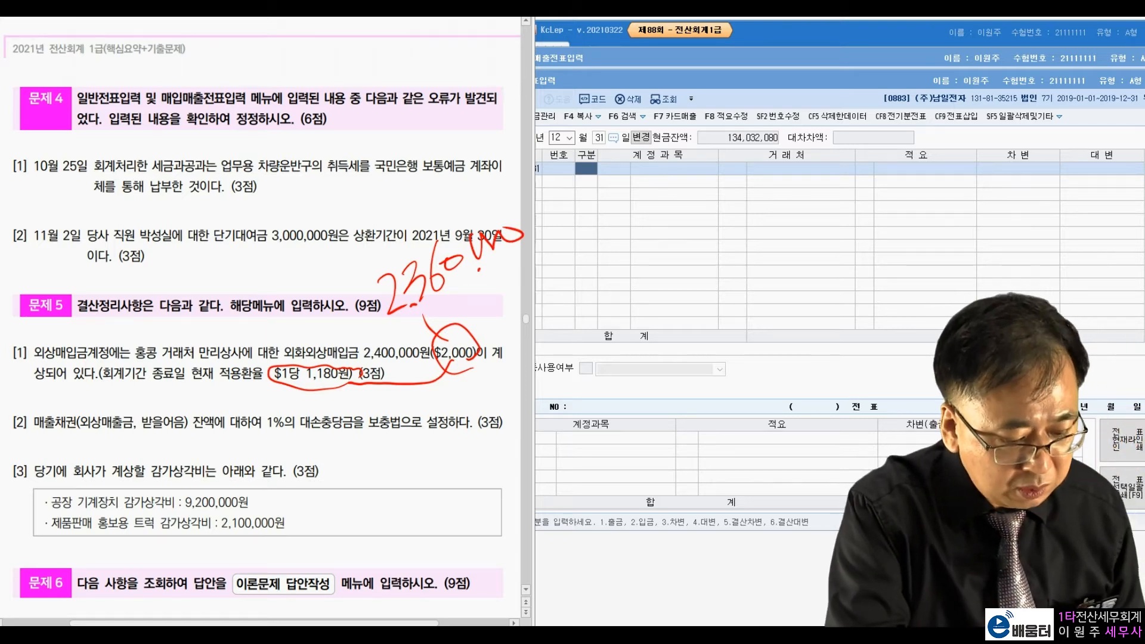
Step: Circle the booked 2,400,000원, link it to the 2360 note, and jot their difference
mouse_move(420, 362)
left_mouse_down()
mouse_move(357, 342)
mouse_move(439, 335)
mouse_move(438, 370)
left_mouse_up()
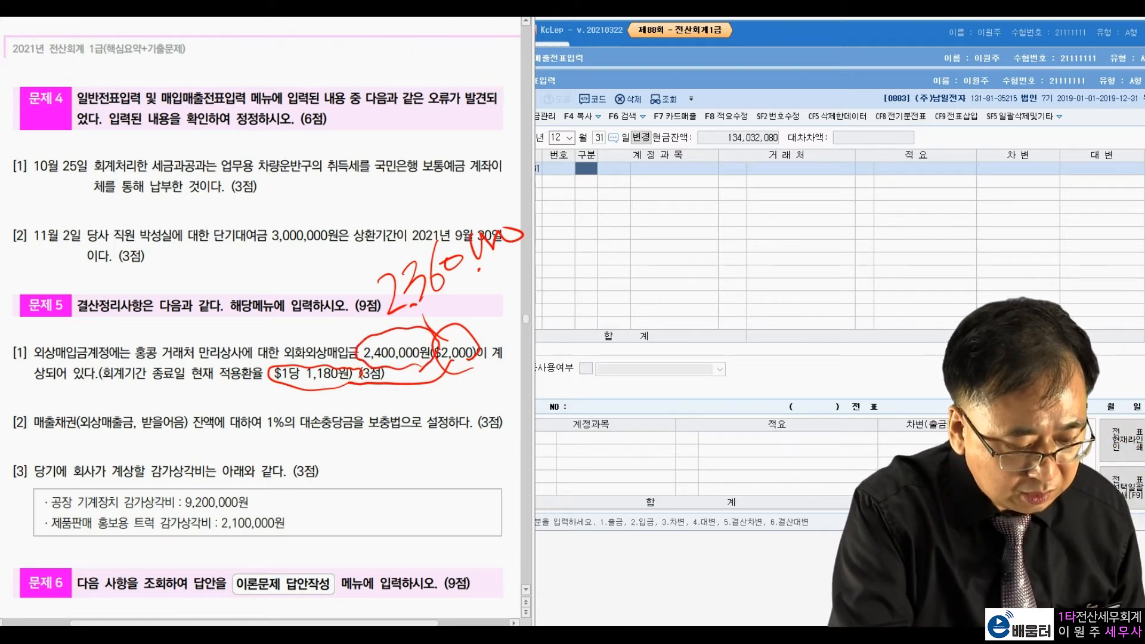
mouse_move(409, 315)
left_mouse_down()
mouse_move(532, 252)
mouse_move(478, 192)
mouse_move(385, 312)
mouse_move(333, 327)
mouse_move(356, 268)
mouse_move(307, 308)
left_mouse_up()
left_click_drag(291, 288, 301, 324)
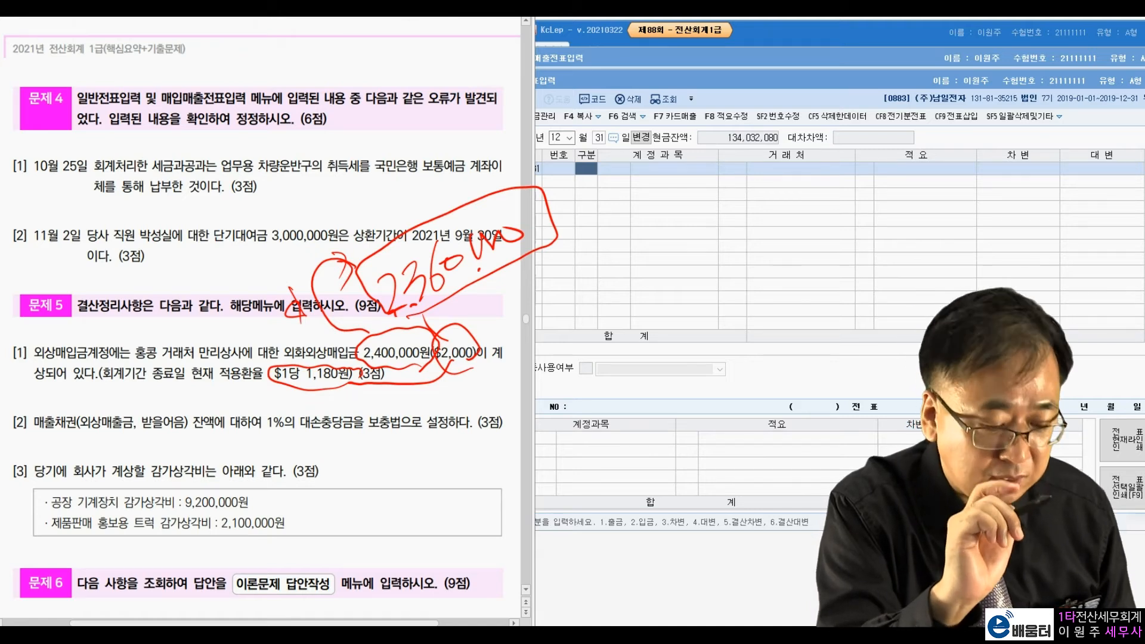
mouse_move(400, 179)
left_mouse_down()
mouse_move(396, 221)
mouse_move(441, 194)
mouse_move(459, 156)
mouse_move(502, 148)
left_mouse_up()
left_click_drag(373, 216, 498, 173)
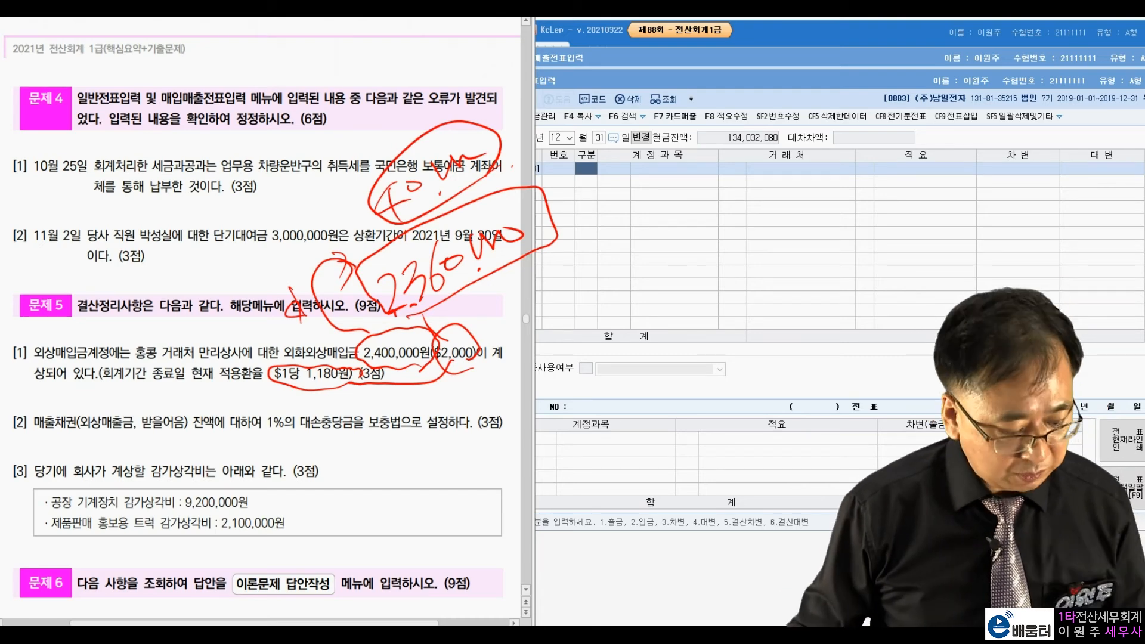
key("Escape")
left_click(590, 173)
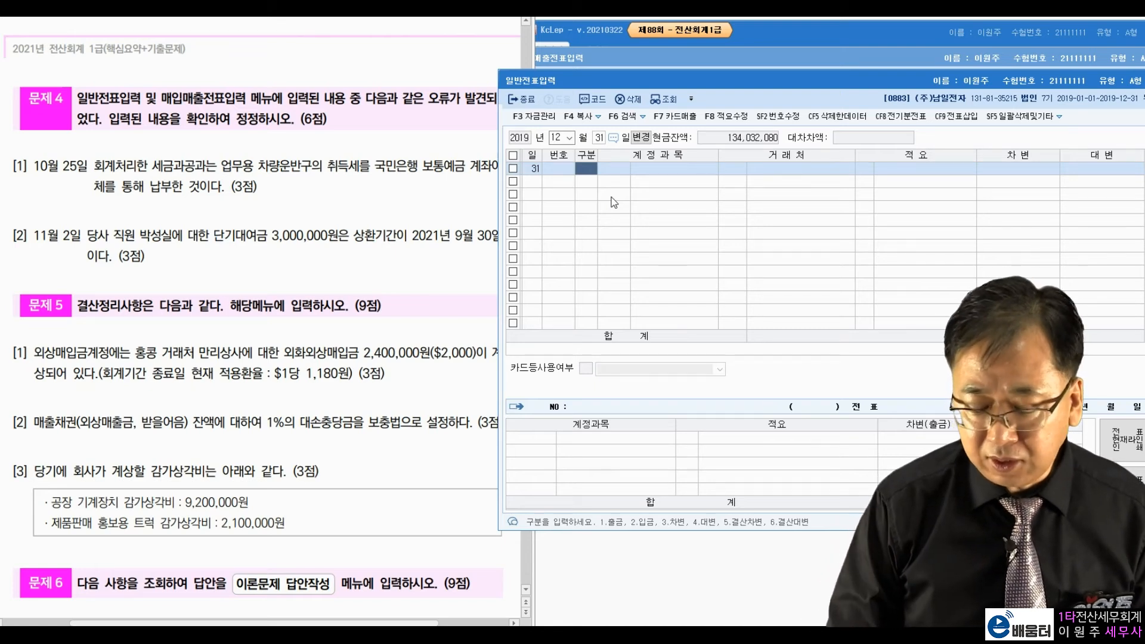
Step: Debit 0251 외상매입금 for partner 만리상사 with 40,000
type("3")
type("251")
key("Return")
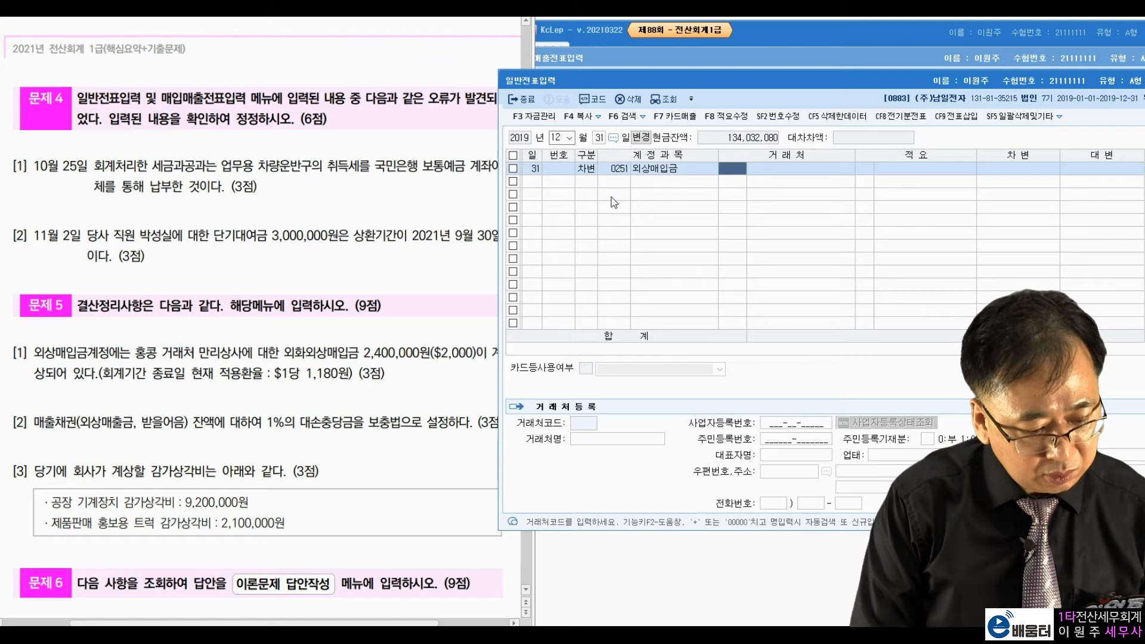
type("만리")
key("Return")
key("Return")
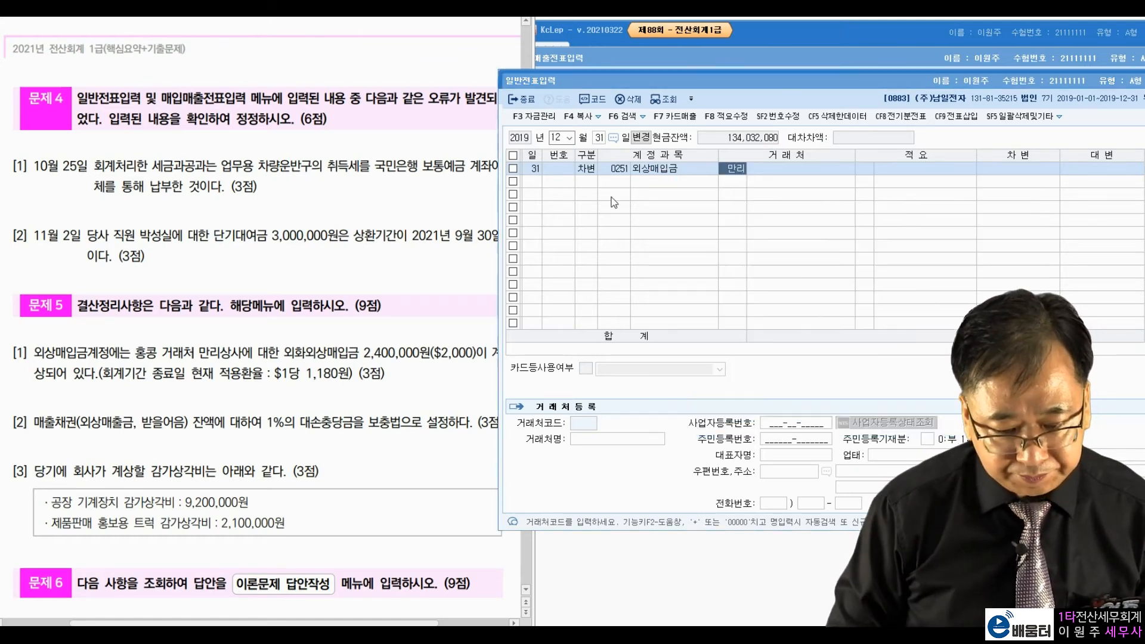
key("Return")
type("40000")
key("Return")
key("Return")
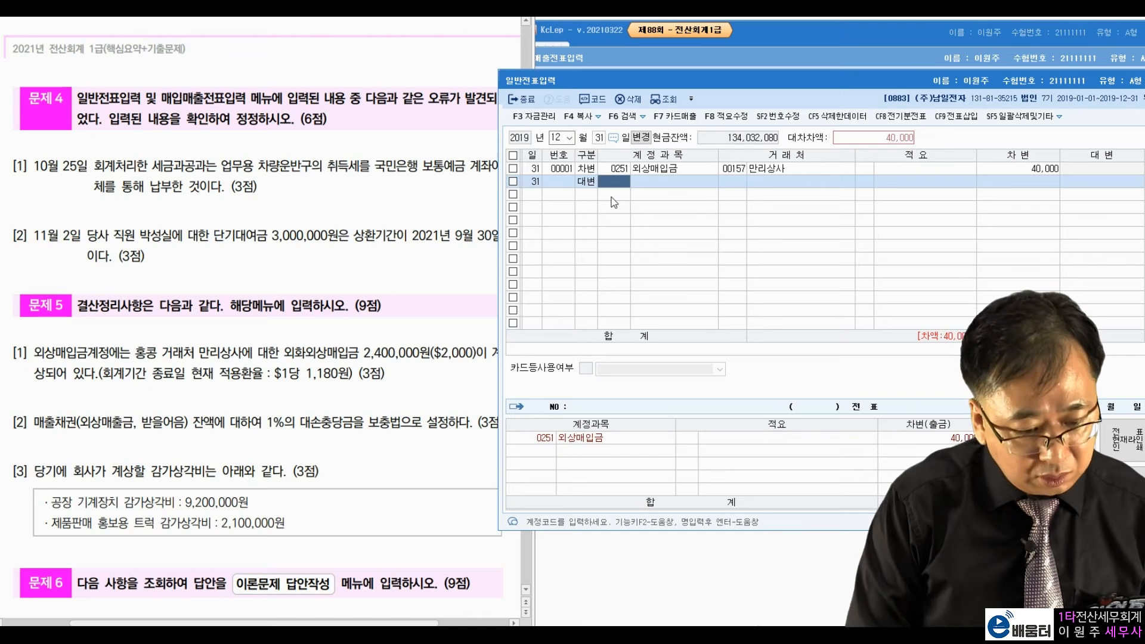
Step: Credit 외화환산이익 with the balancing 40,000
type("환산")
key("Return")
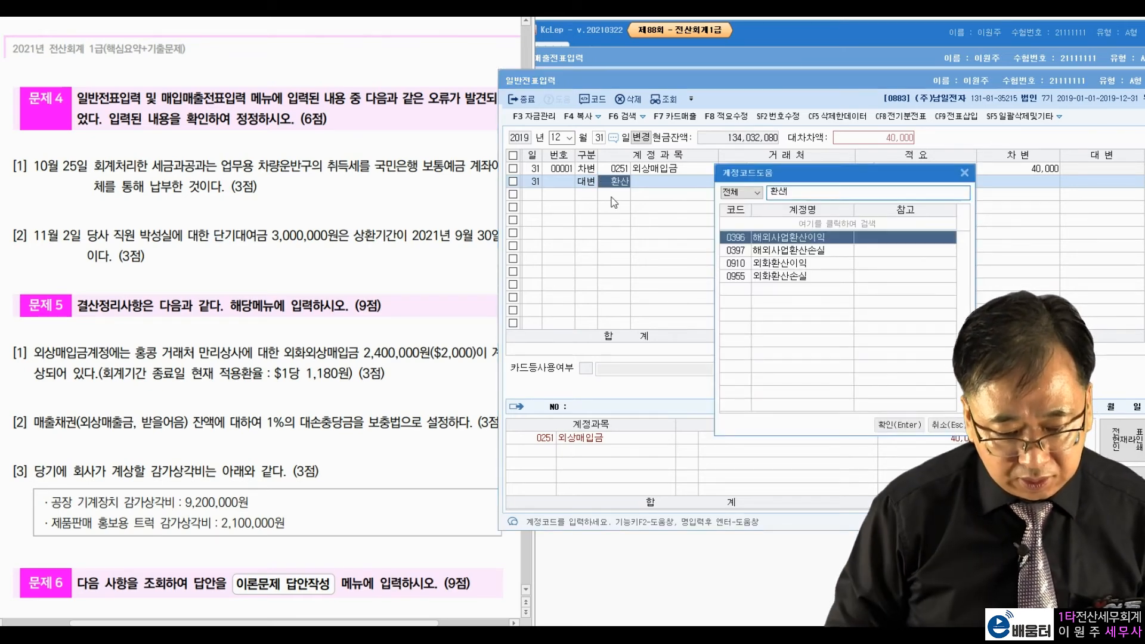
key("Down")
key("Down")
key("Return")
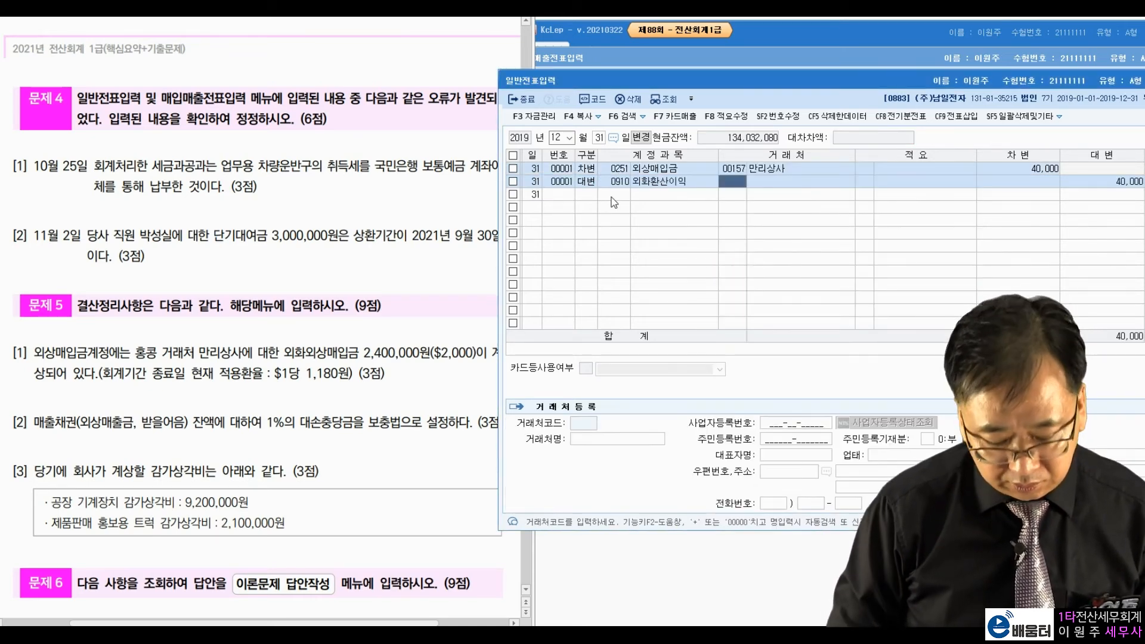
key("Return")
key("Return")
key("Return")
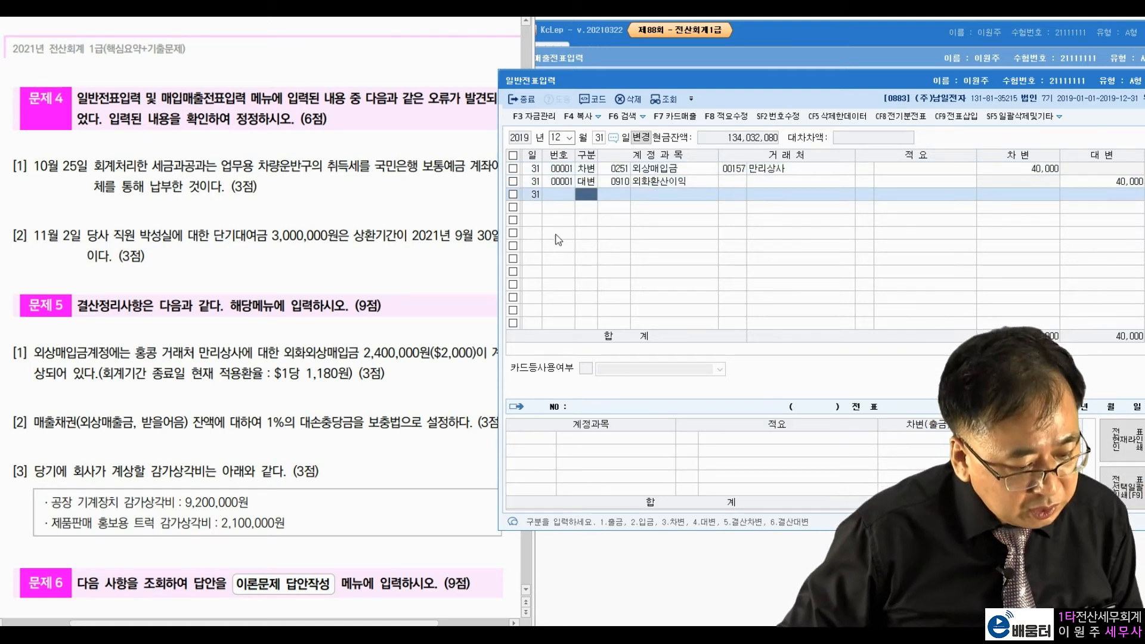
left_click(358, 429)
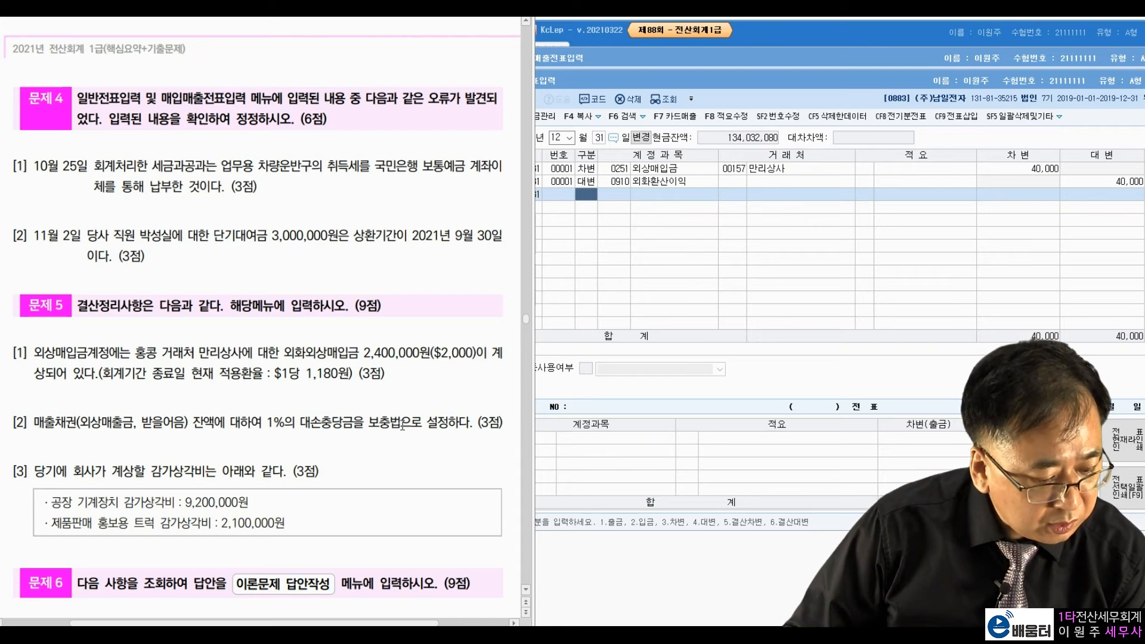
Step: Close the entry screens, load 결산자료입력 for 2019 months 1–12, and open F8 대손상각
key("Escape")
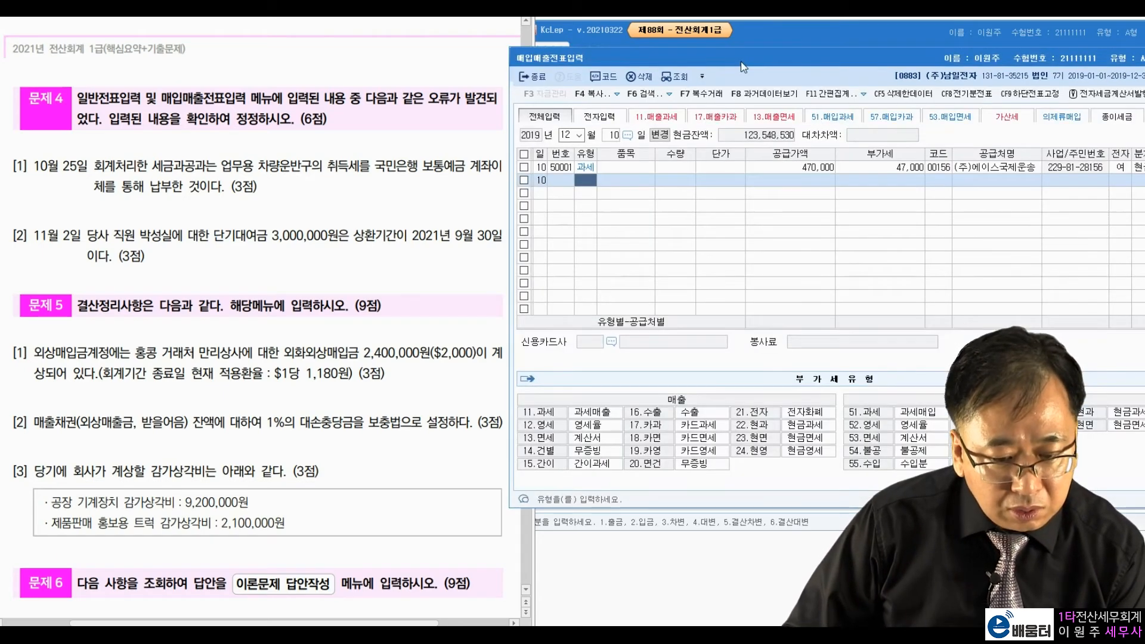
key("Escape")
left_click(1031, 120)
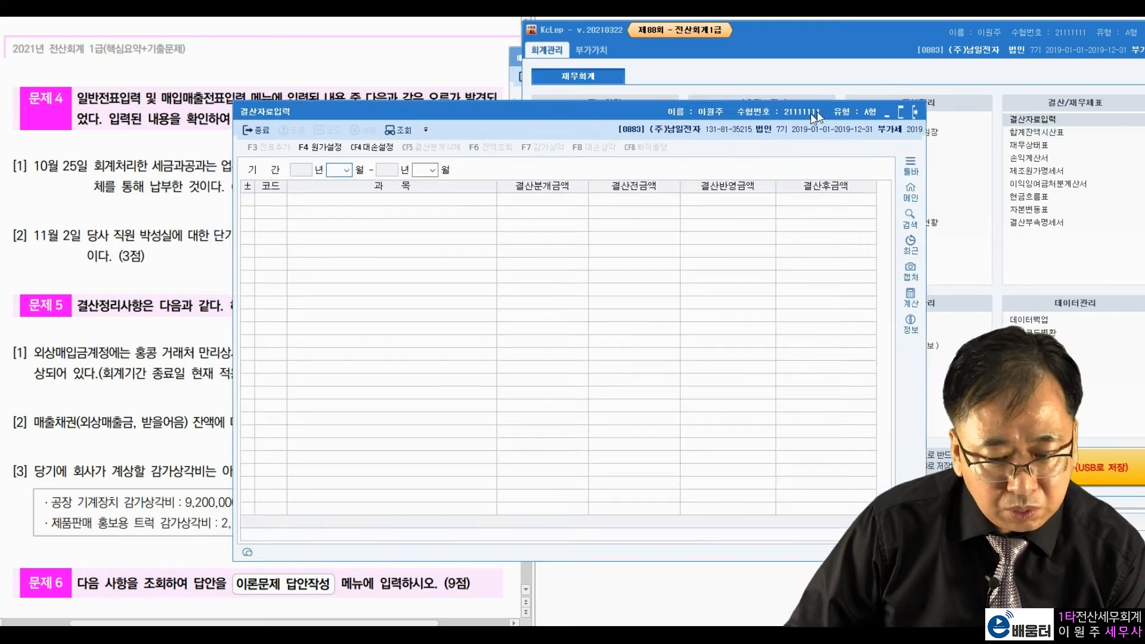
left_click_drag(814, 114, 1080, 77)
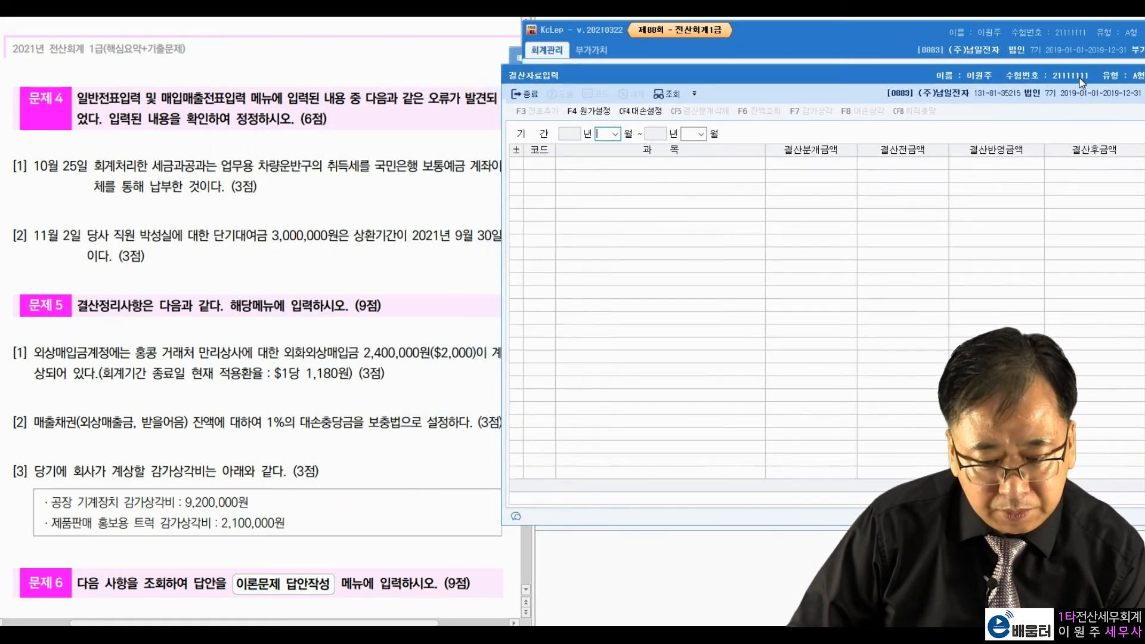
type("1")
key("Return")
type("12")
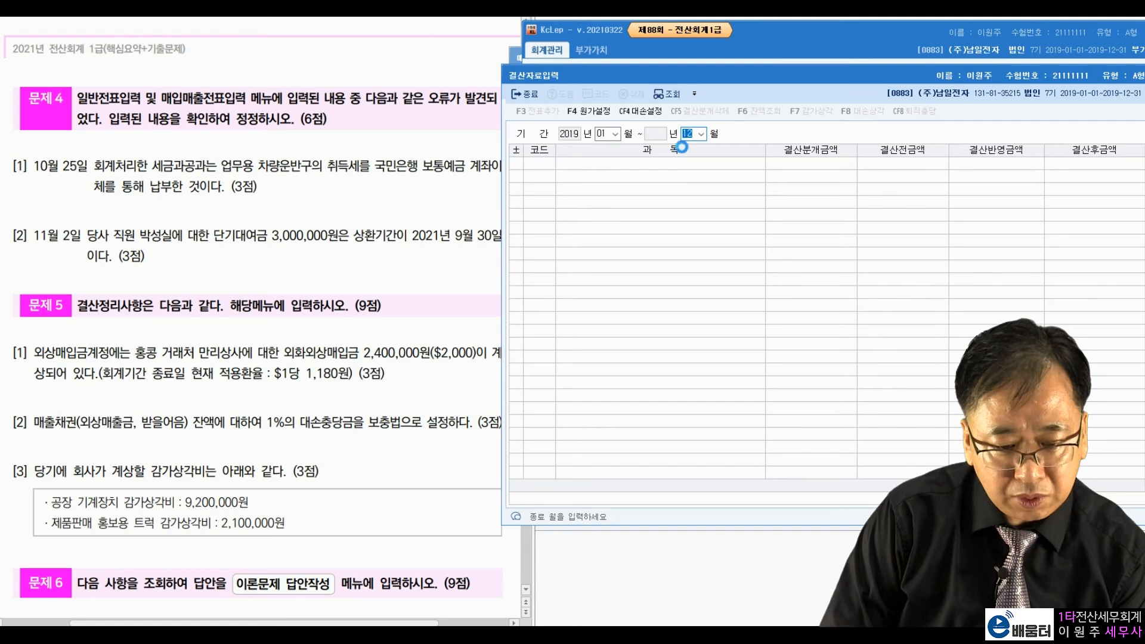
key("Return")
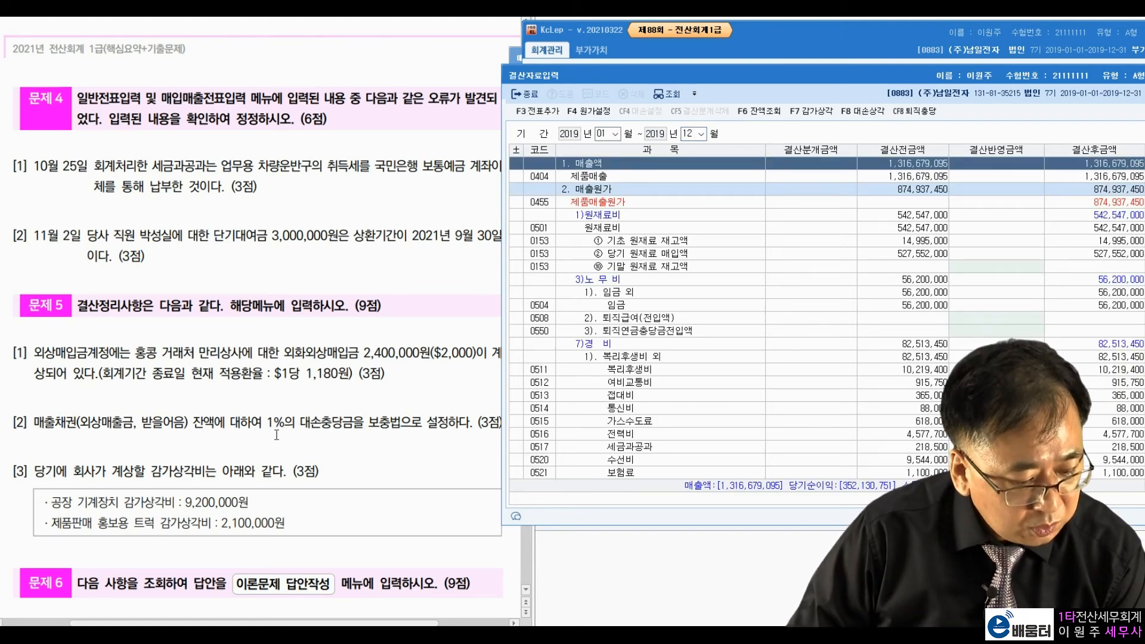
left_click(869, 112)
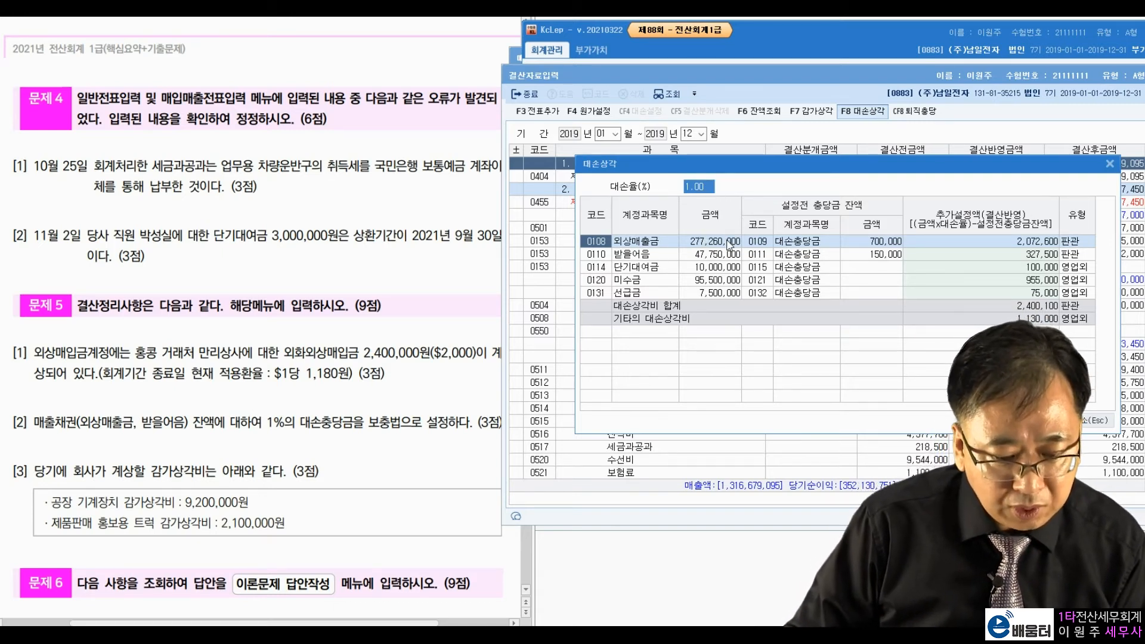
Step: Review the 1% rate and existing allowances of 700,000 (외상매출금) and 150,000 (받을어음)
key("Return")
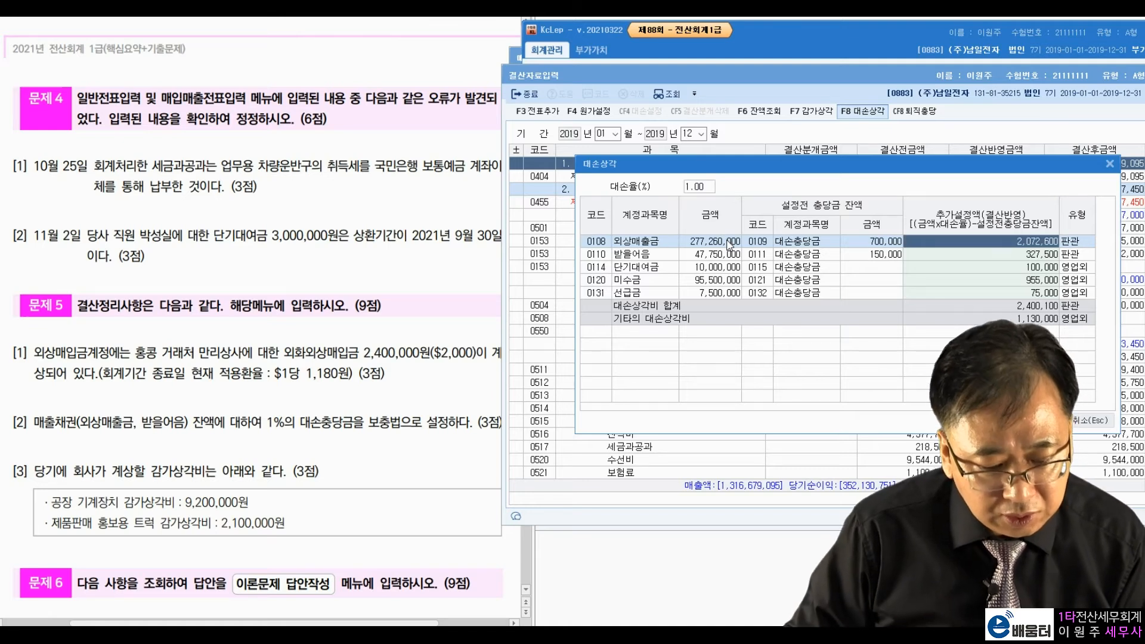
left_click(714, 190)
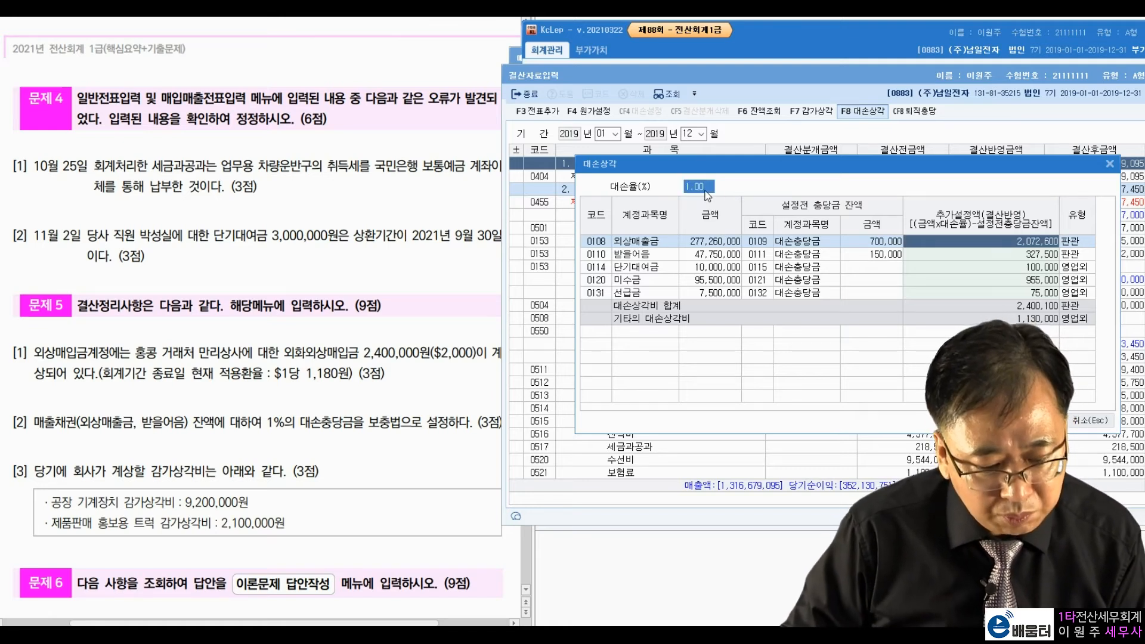
left_click(861, 242)
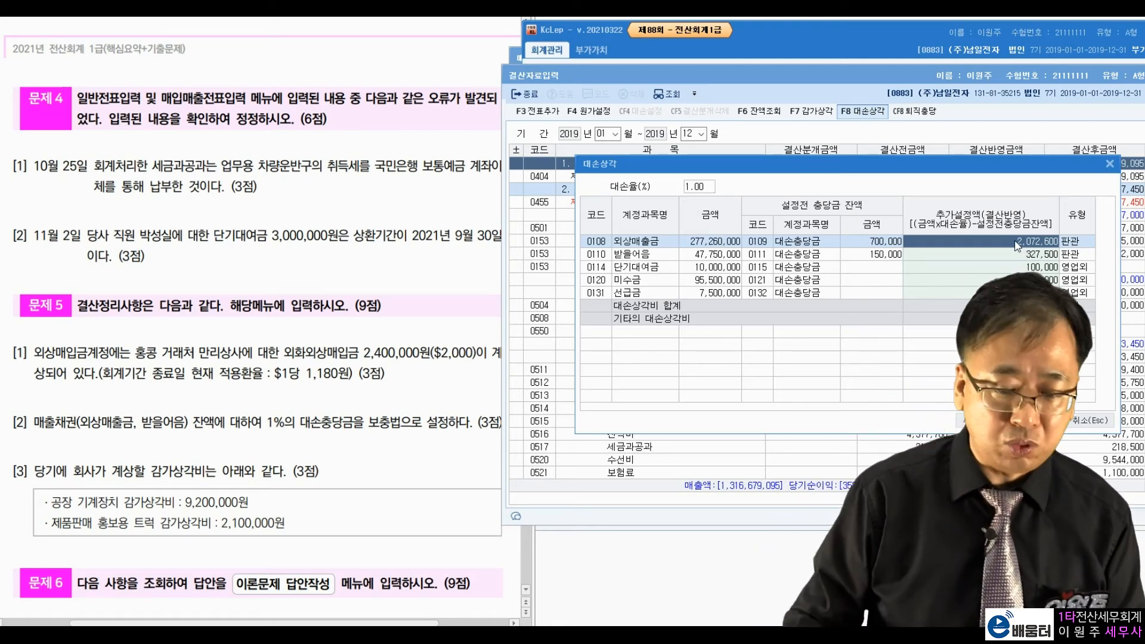
left_click(713, 258)
left_click(701, 188)
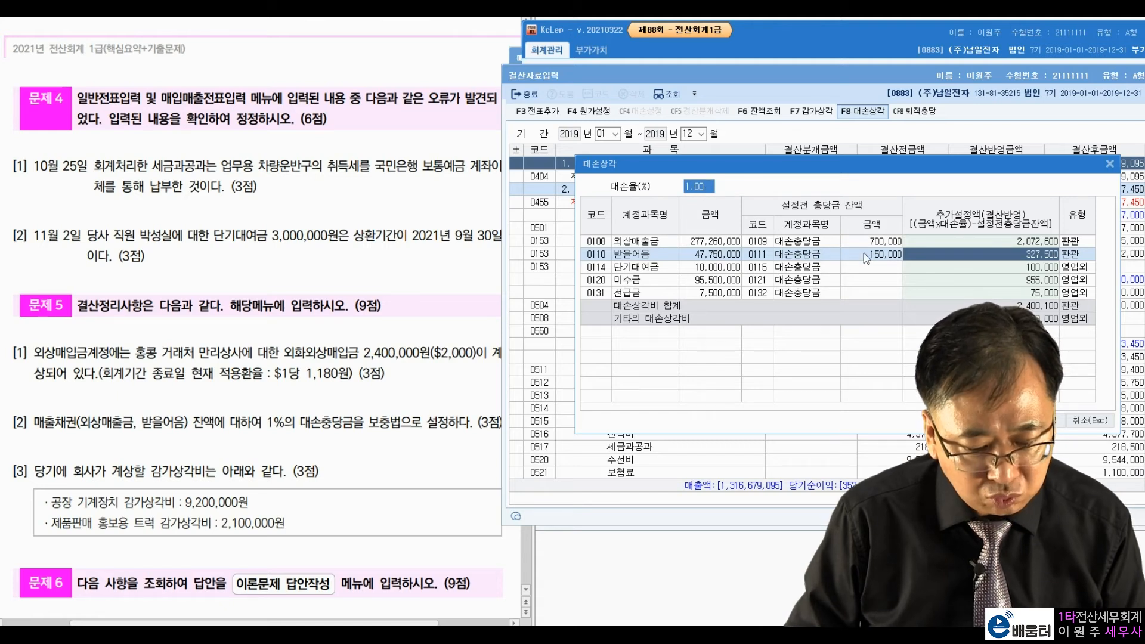
left_click(881, 260)
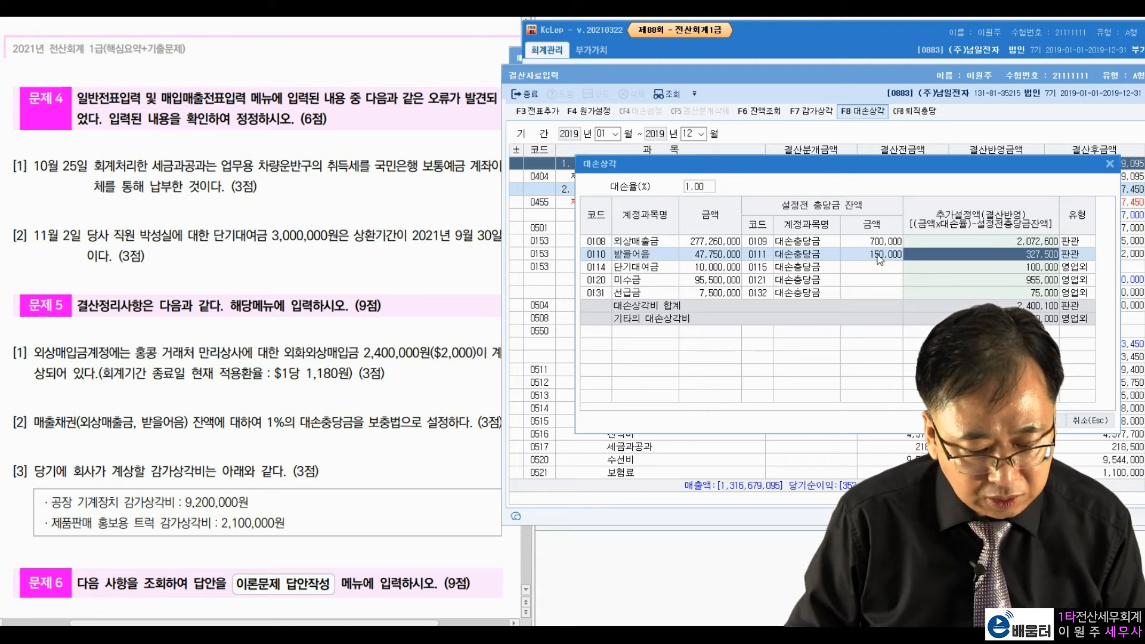
Step: Delete the 단기대여금, 미수금 and 선급금 provisions and post the 2,400,100 total via 결산반영
left_click(996, 268)
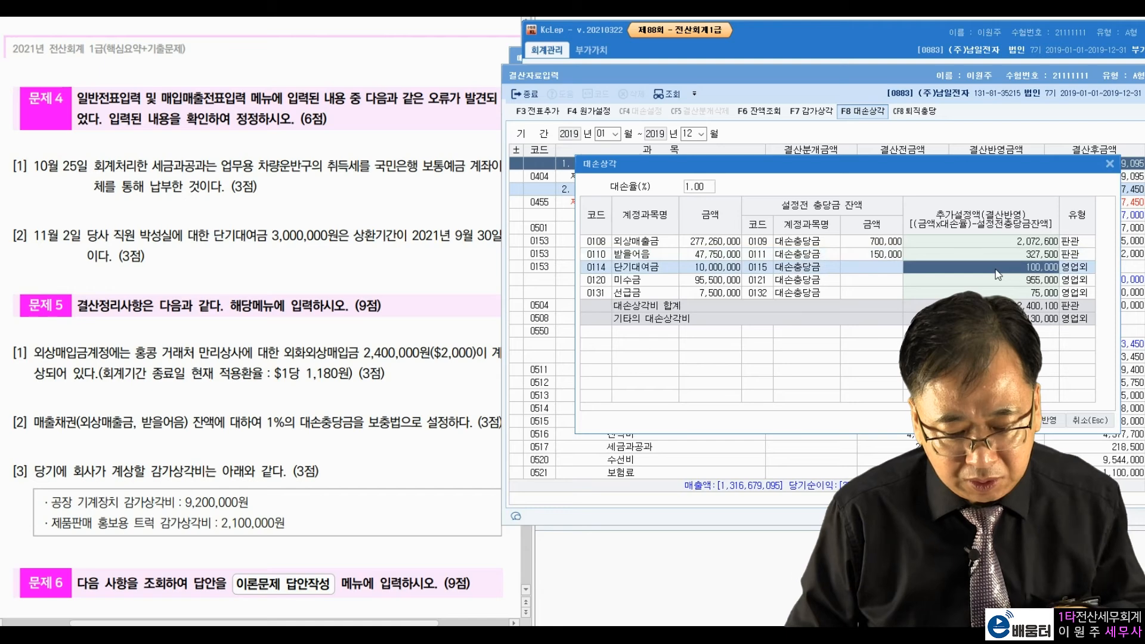
key("BackSpace")
key("BackSpace")
key("BackSpace")
key("BackSpace")
key("BackSpace")
key("BackSpace")
left_click(996, 280)
key("BackSpace")
key("BackSpace")
key("BackSpace")
key("BackSpace")
key("BackSpace")
key("BackSpace")
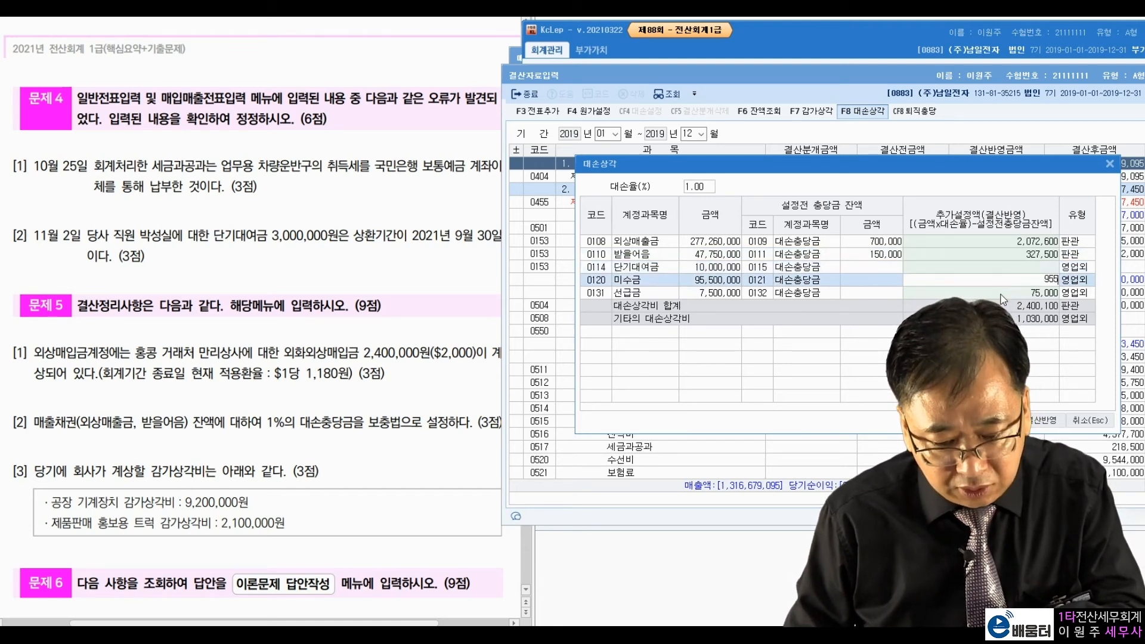
left_click(1002, 293)
key("BackSpace")
key("BackSpace")
key("BackSpace")
key("BackSpace")
key("BackSpace")
key("Return")
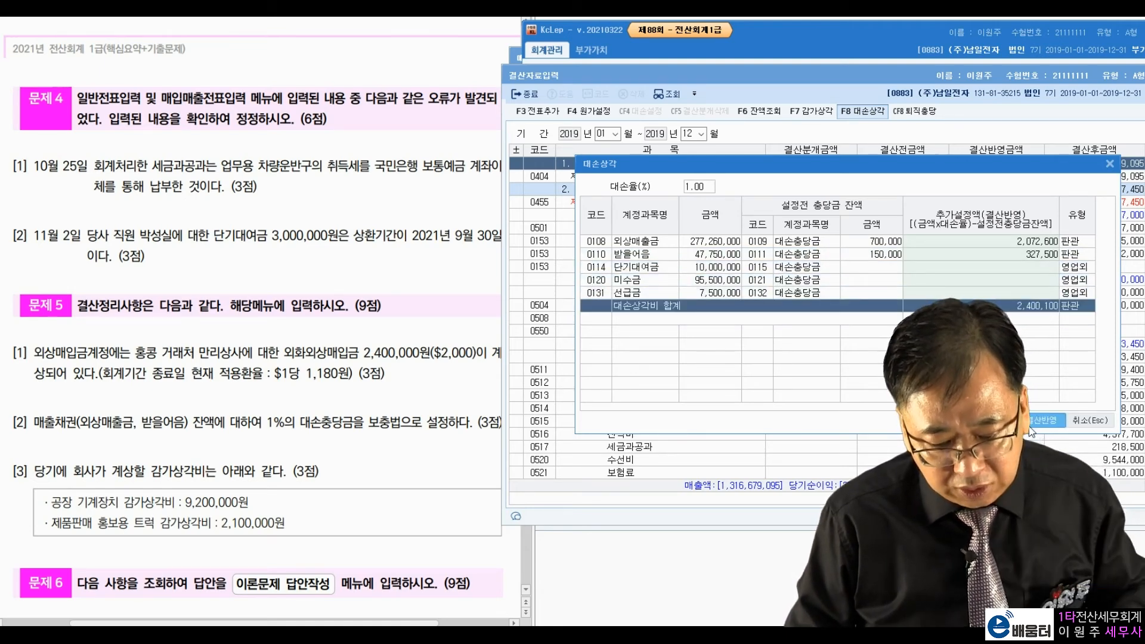
left_click(1034, 425)
scroll(1033, 429, "down", 7)
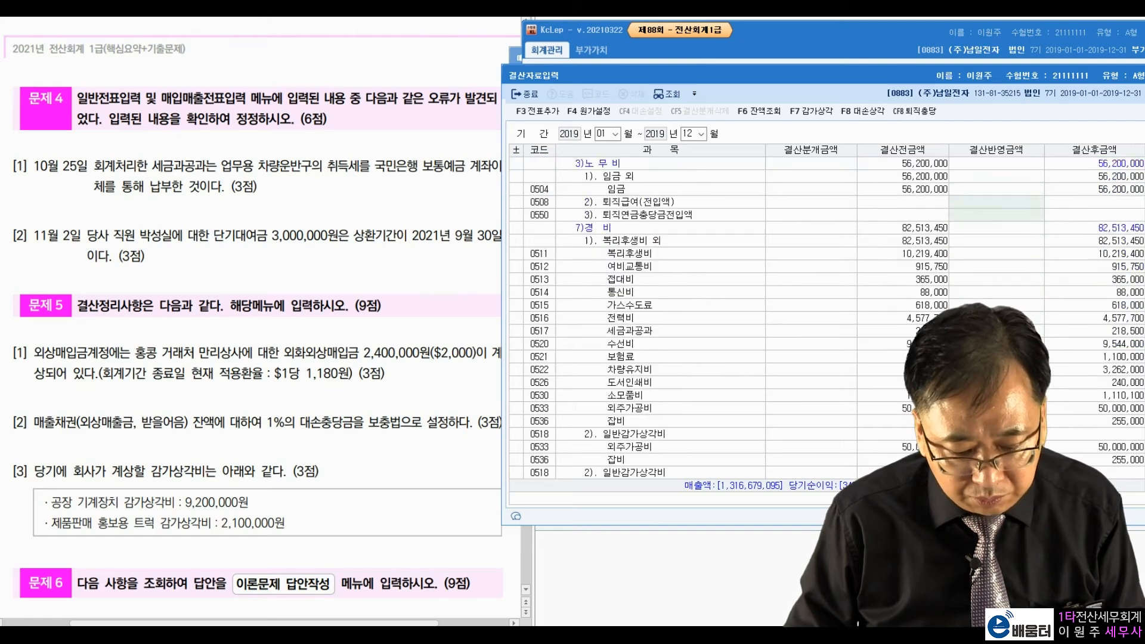
Step: Review the bad-debt provision lines in the closing figures against the exam's depreciation question
scroll(826, 317, "down", 6)
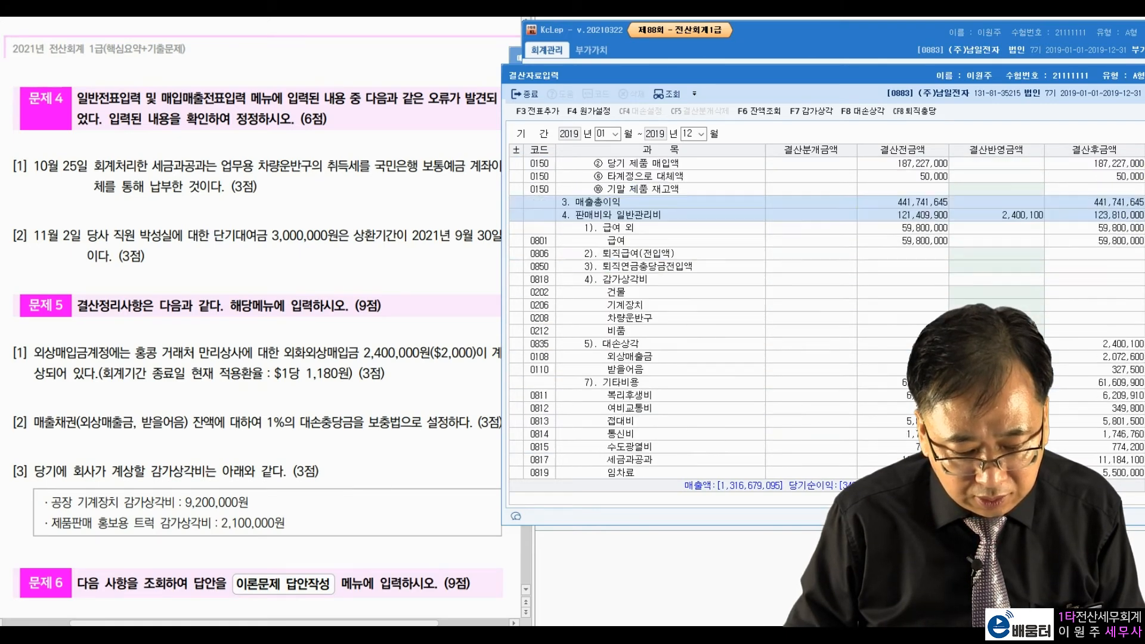
left_click(996, 344)
key("Down")
key("Down")
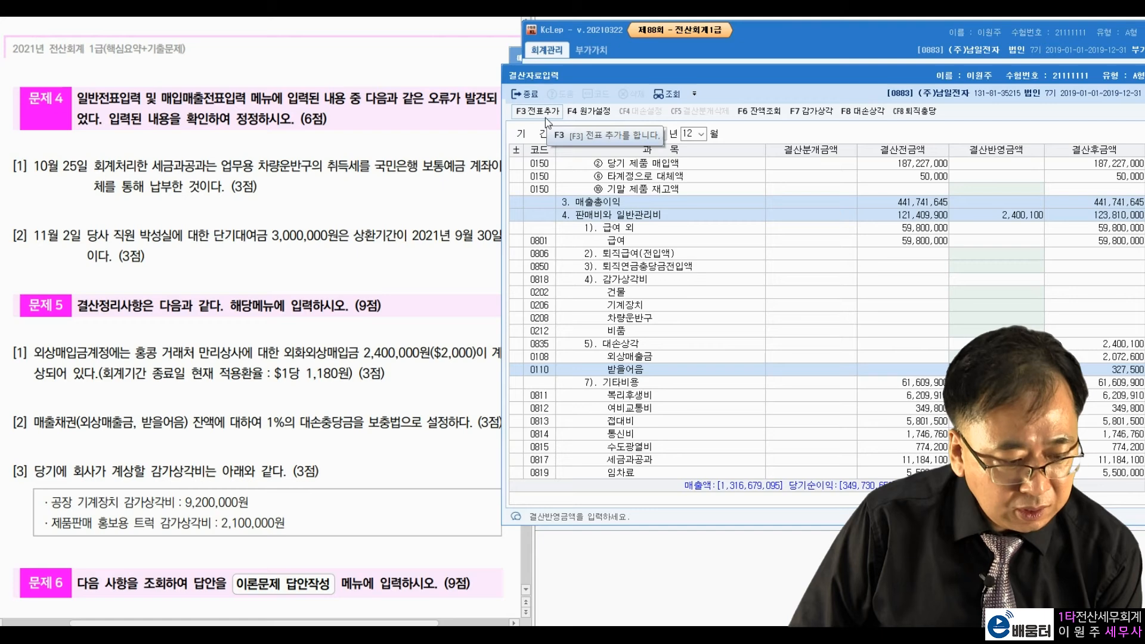
left_click(127, 473)
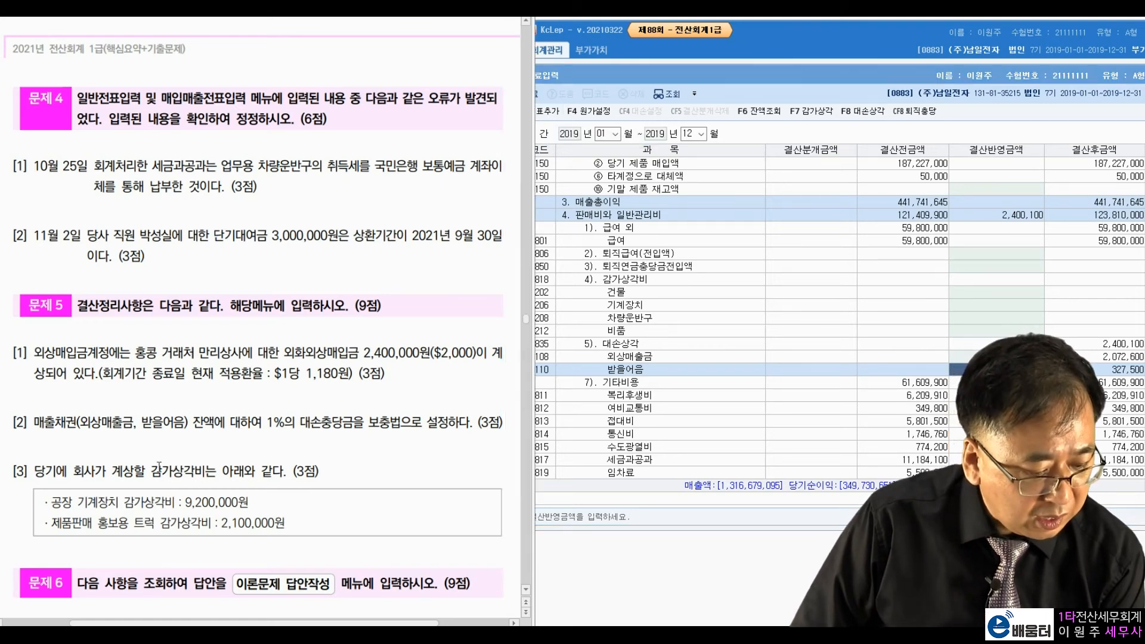
left_click(235, 453)
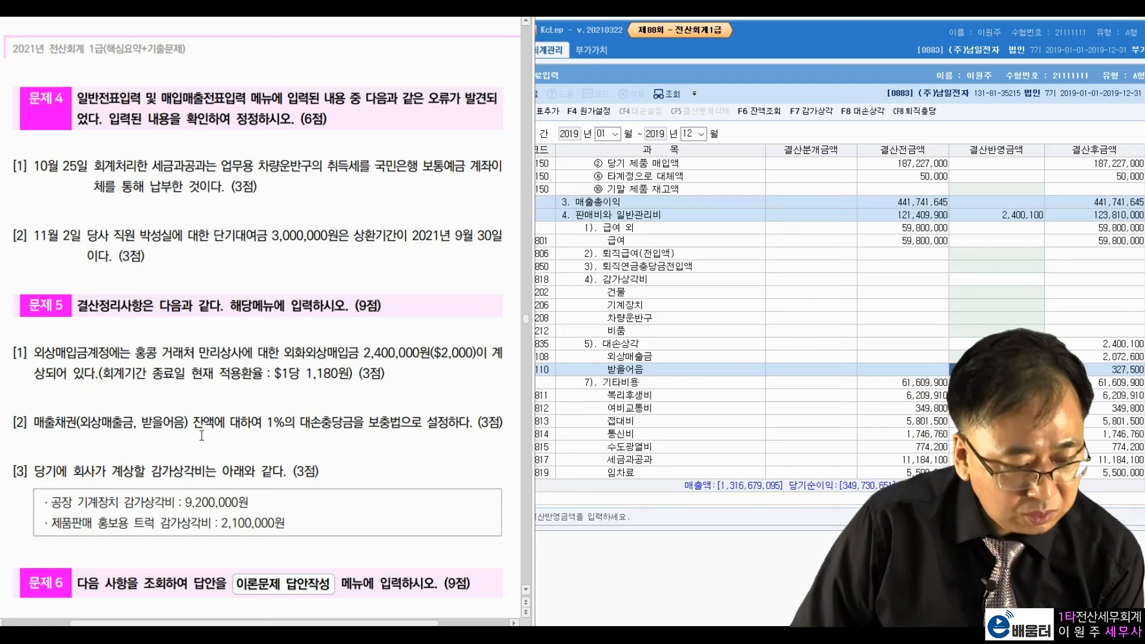
left_click(801, 116)
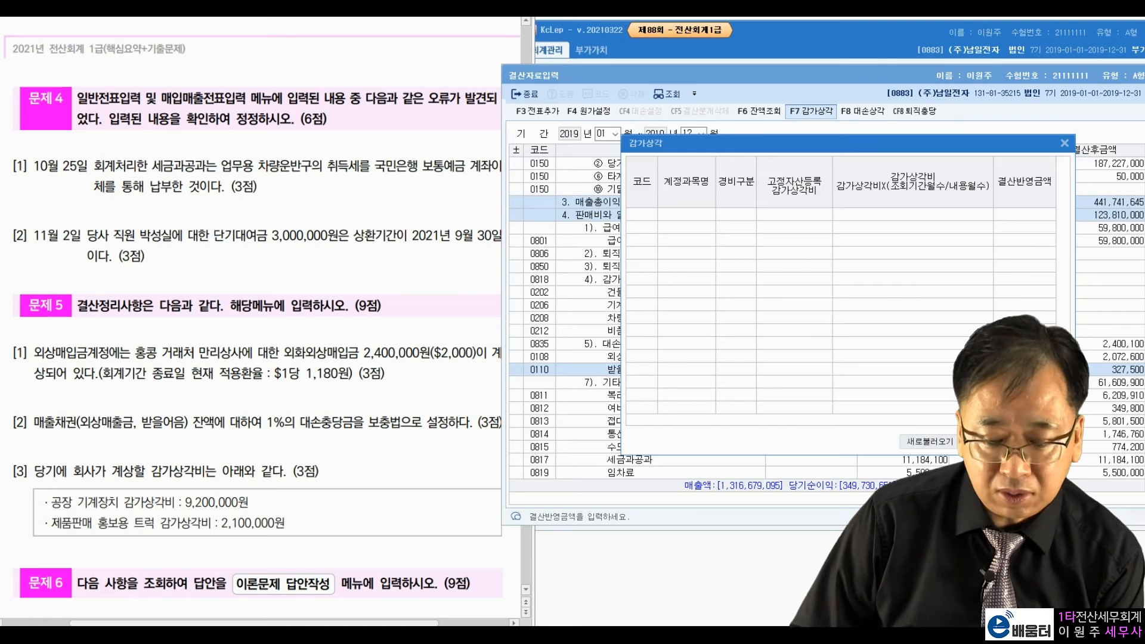
key("Escape")
left_click(933, 329)
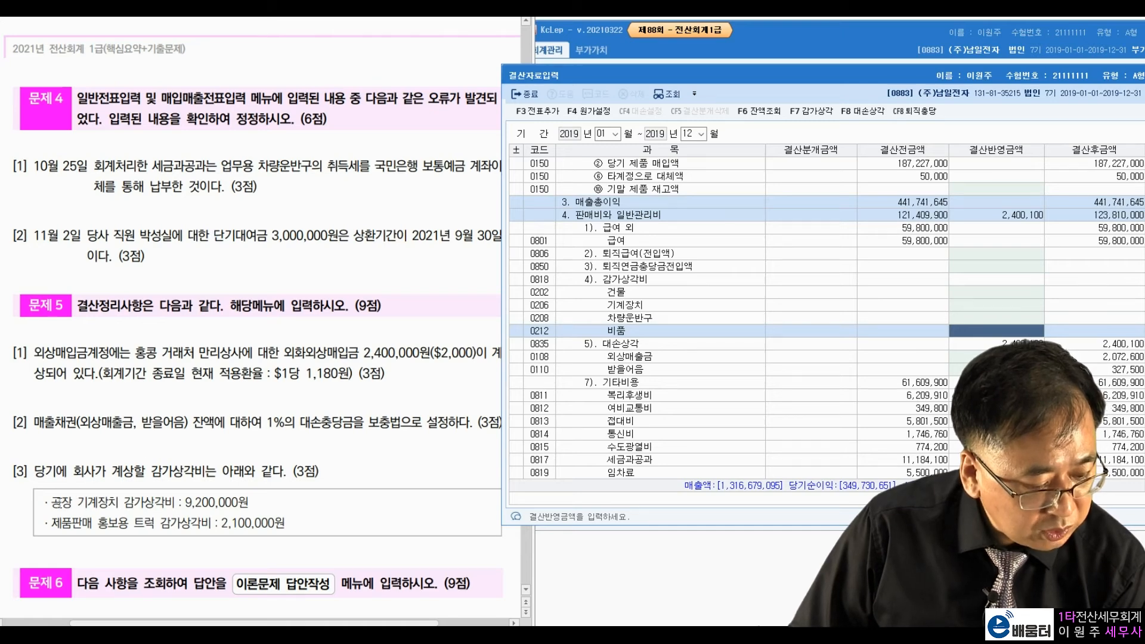
double_click(62, 502)
right_click(60, 503)
Step: Enter 9,200,000 factory machinery depreciation under the product cost of sales
left_click(887, 285)
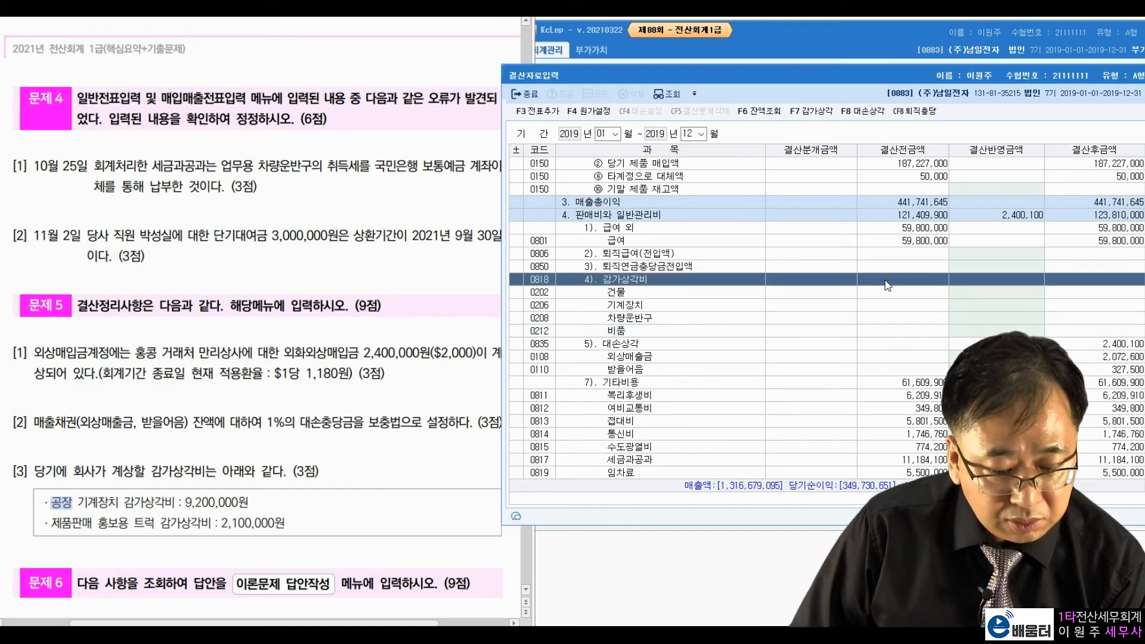
scroll(945, 275, "up", 10)
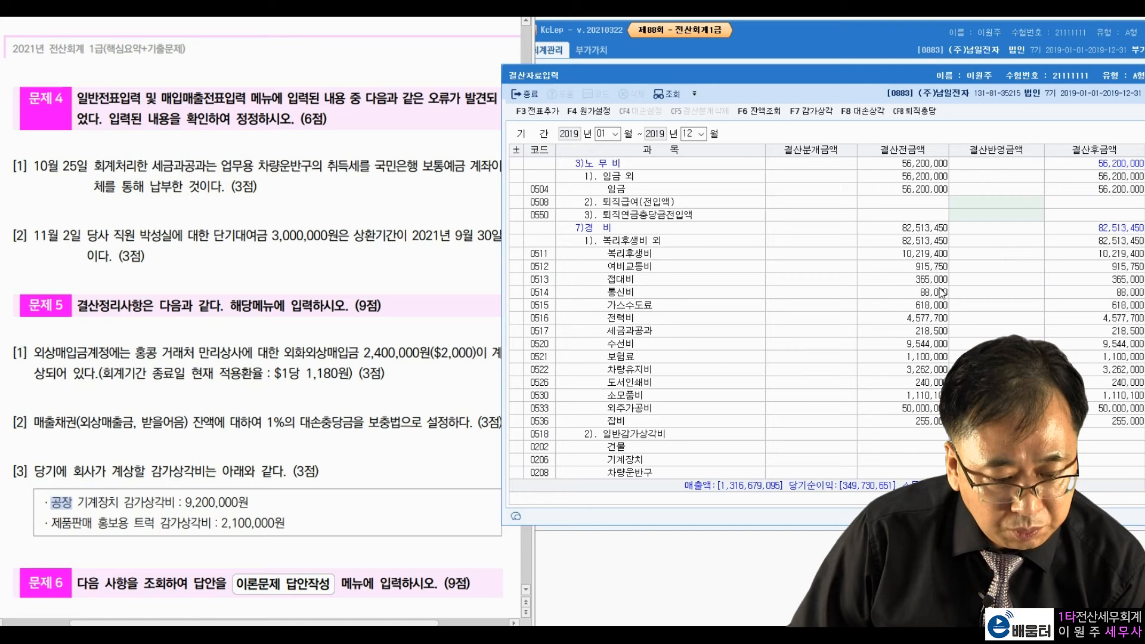
scroll(942, 292, "up", 3)
left_click(688, 203)
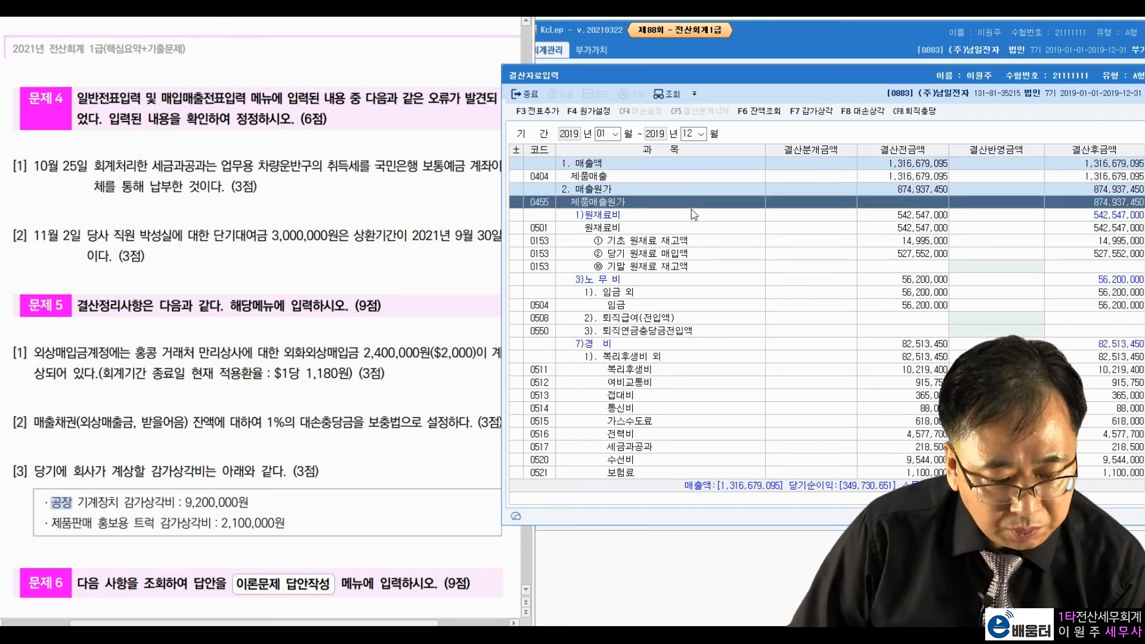
scroll(709, 328, "down", 5)
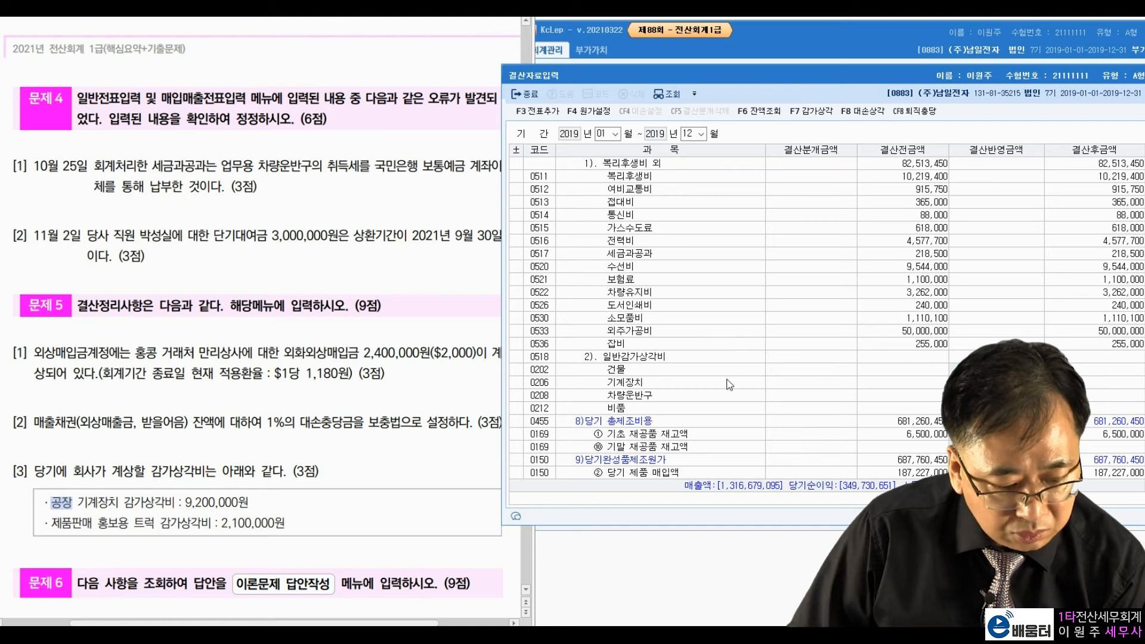
left_click(719, 382)
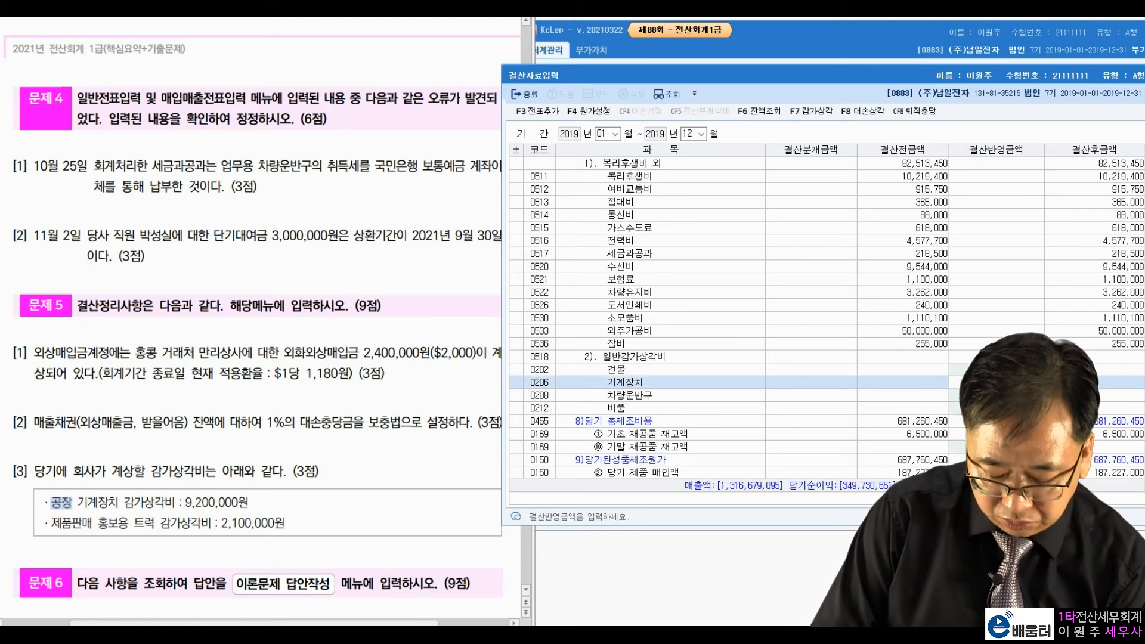
type("9200000")
key("Return")
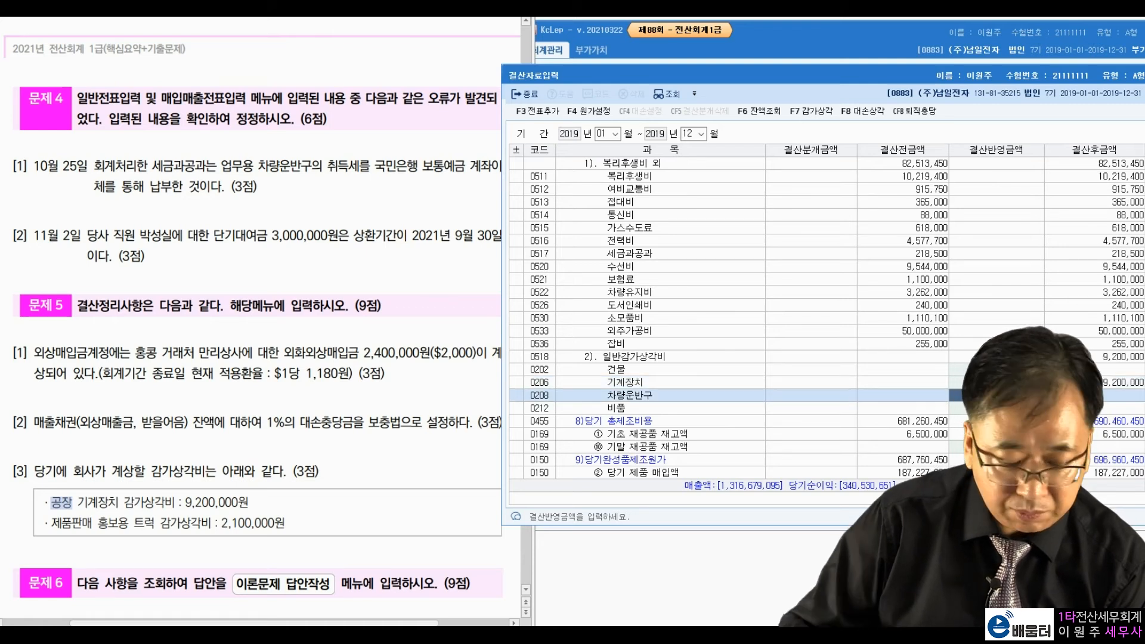
Step: Enter 2,100,000 vehicle depreciation under selling expenses and add the closing entries to the journal
left_click(201, 529)
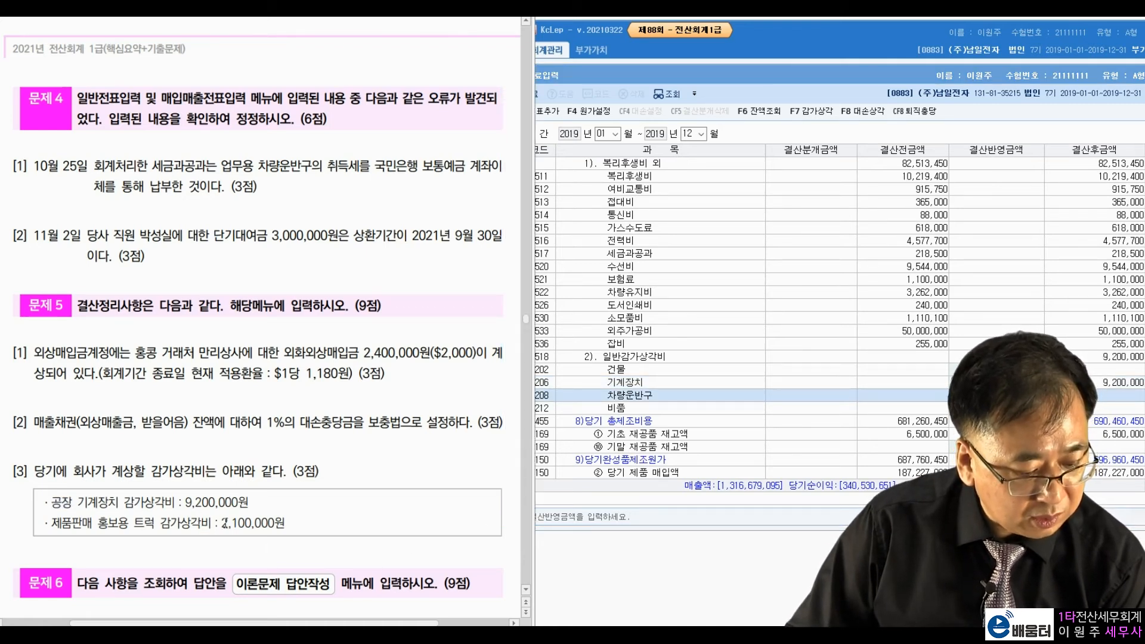
left_click(903, 381)
scroll(898, 387, "down", 1)
scroll(893, 389, "down", 5)
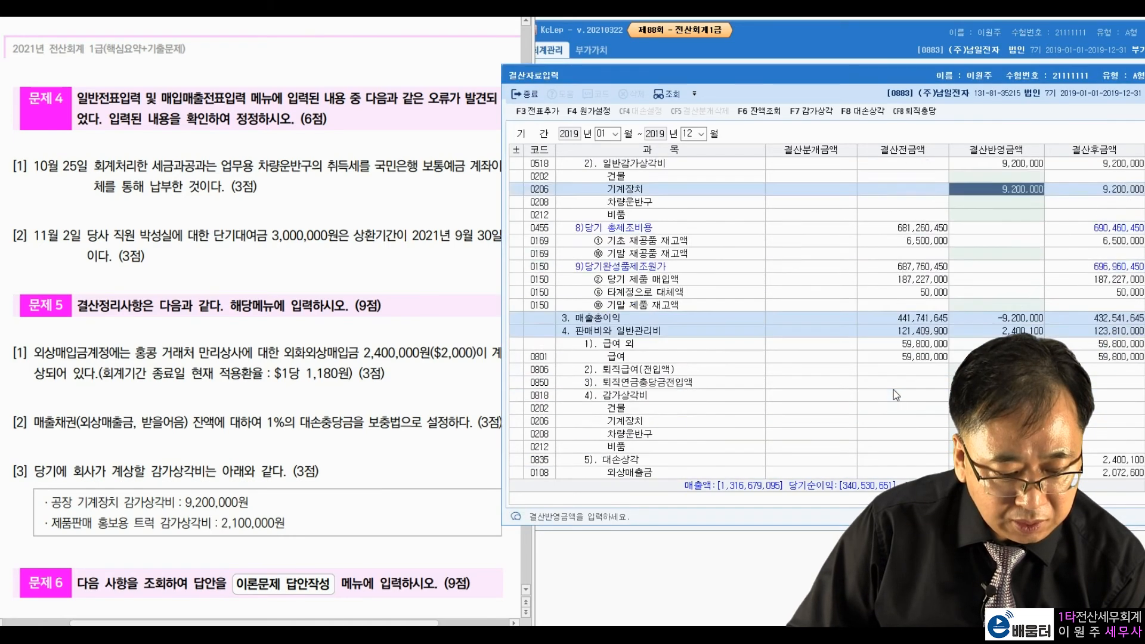
left_click(691, 296)
scroll(692, 332, "down", 2)
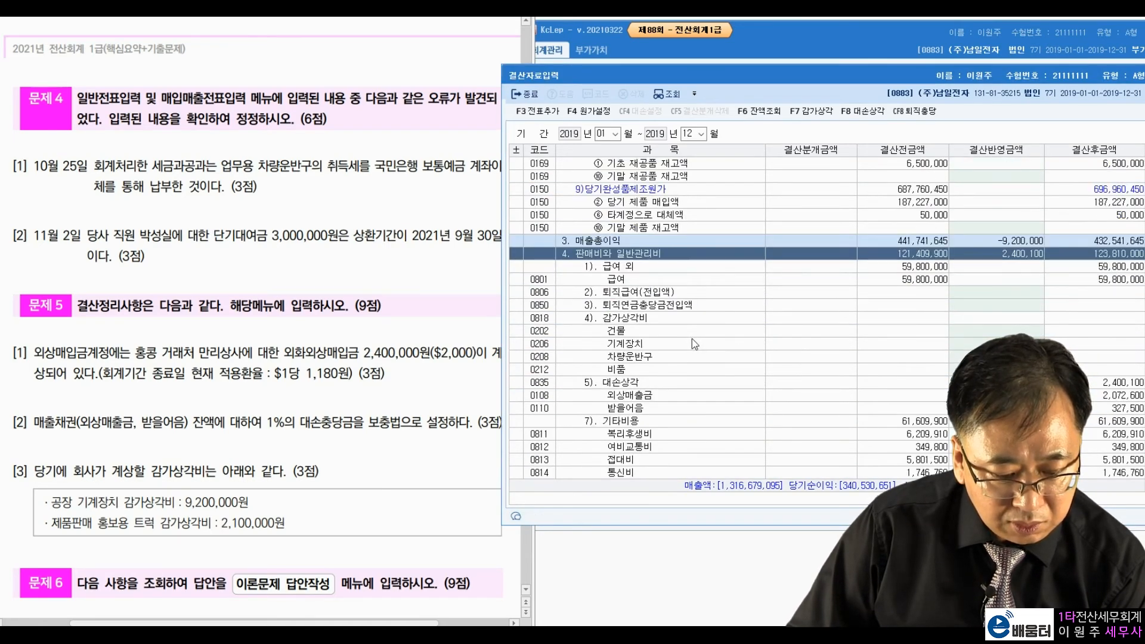
left_click(683, 385)
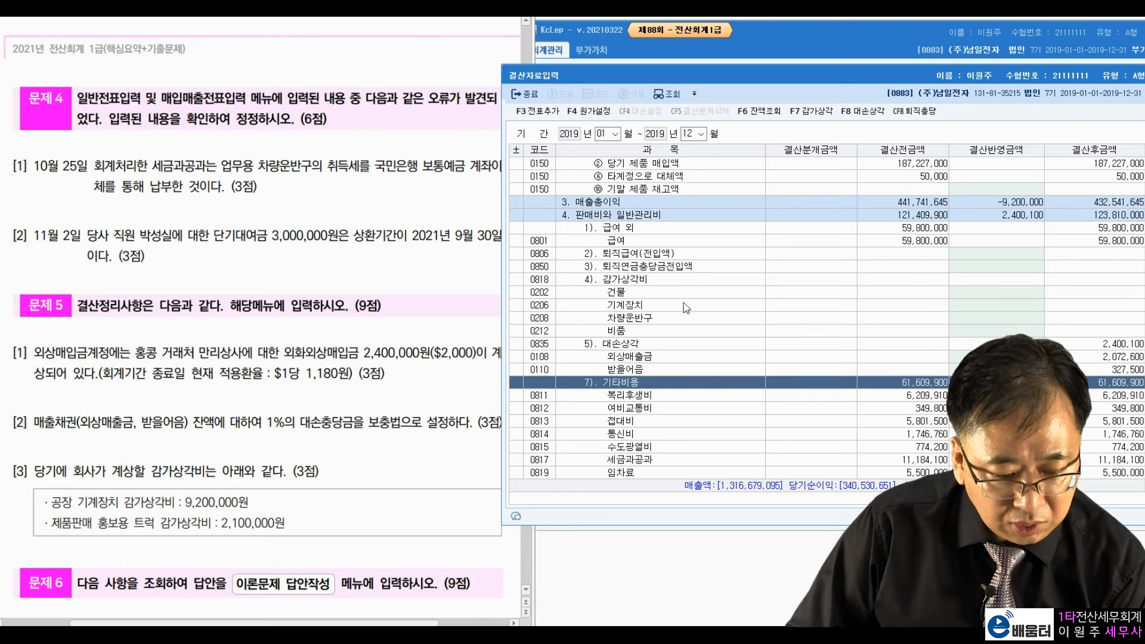
left_click(684, 280)
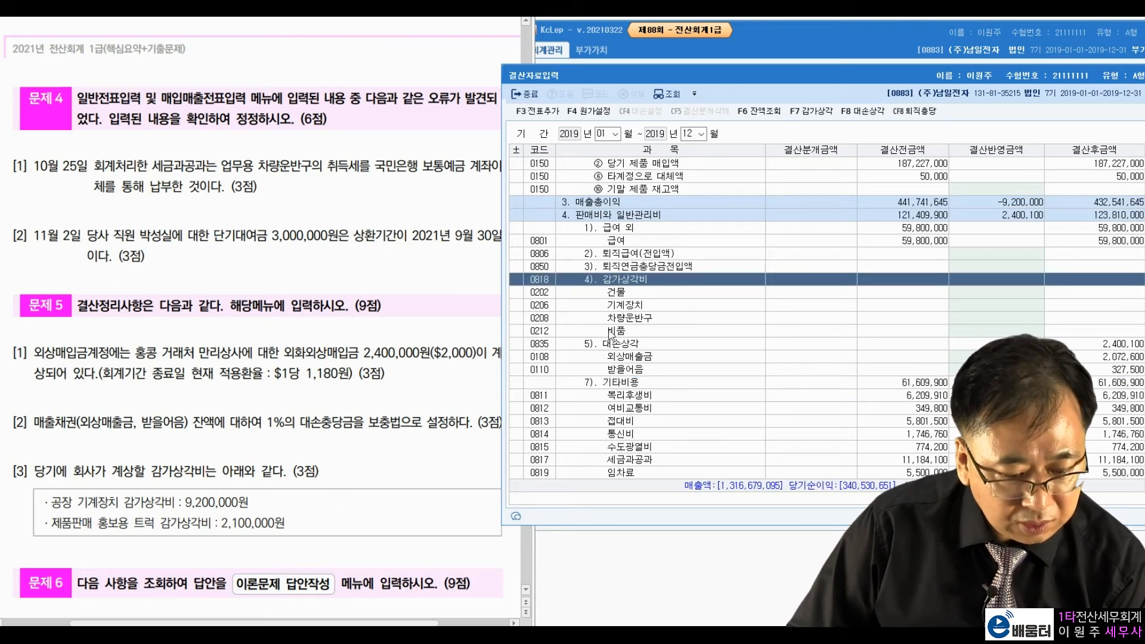
left_click(685, 322)
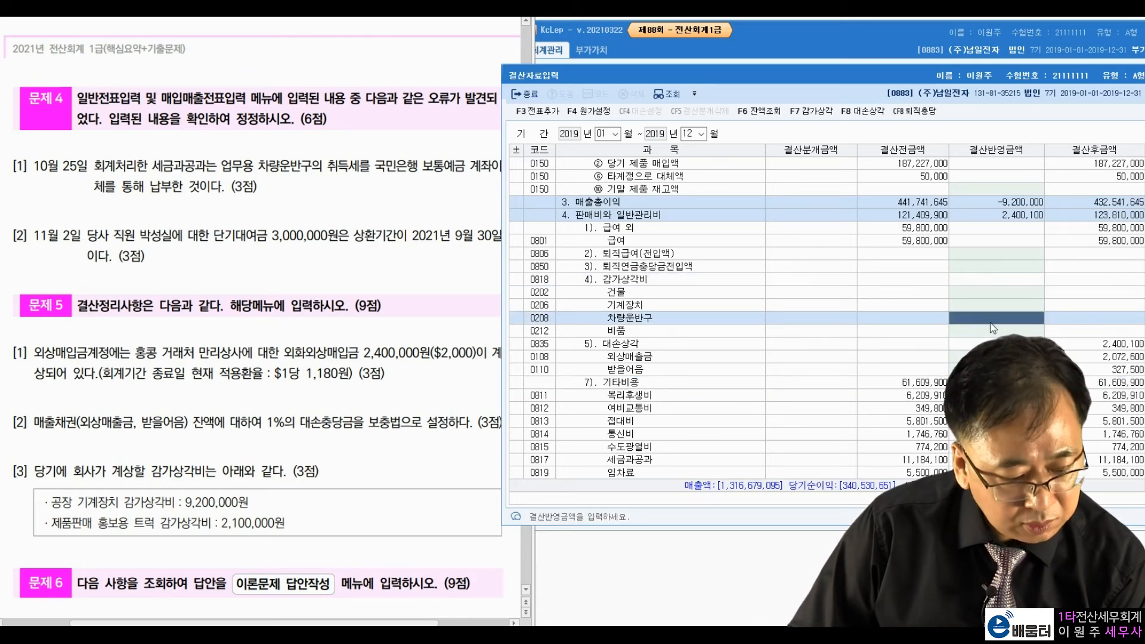
type("2,100,000")
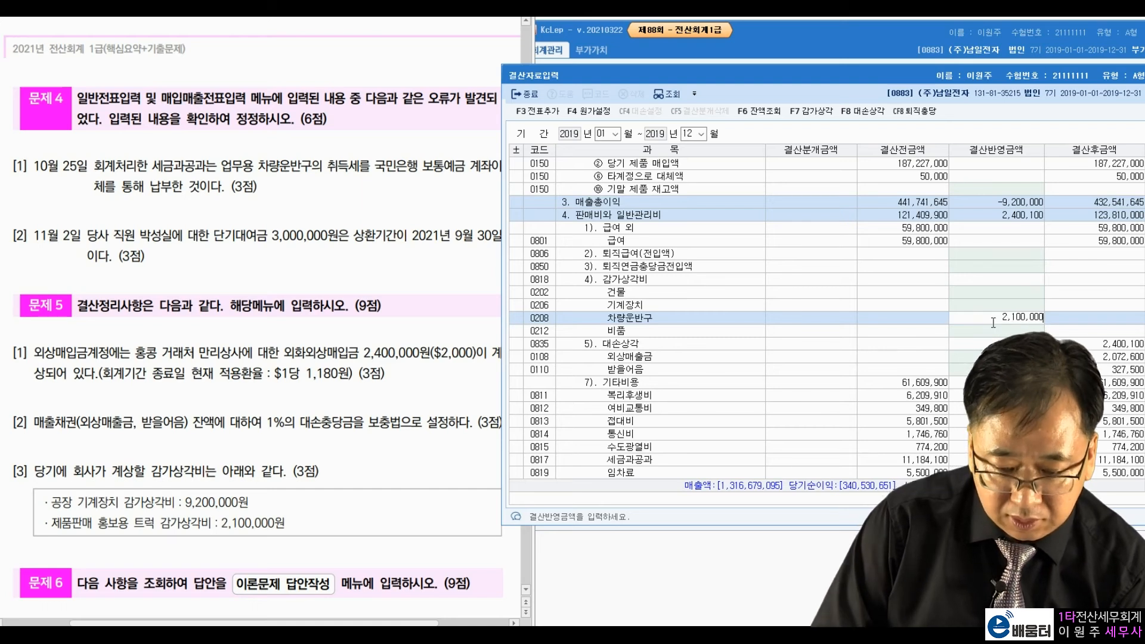
key("Return")
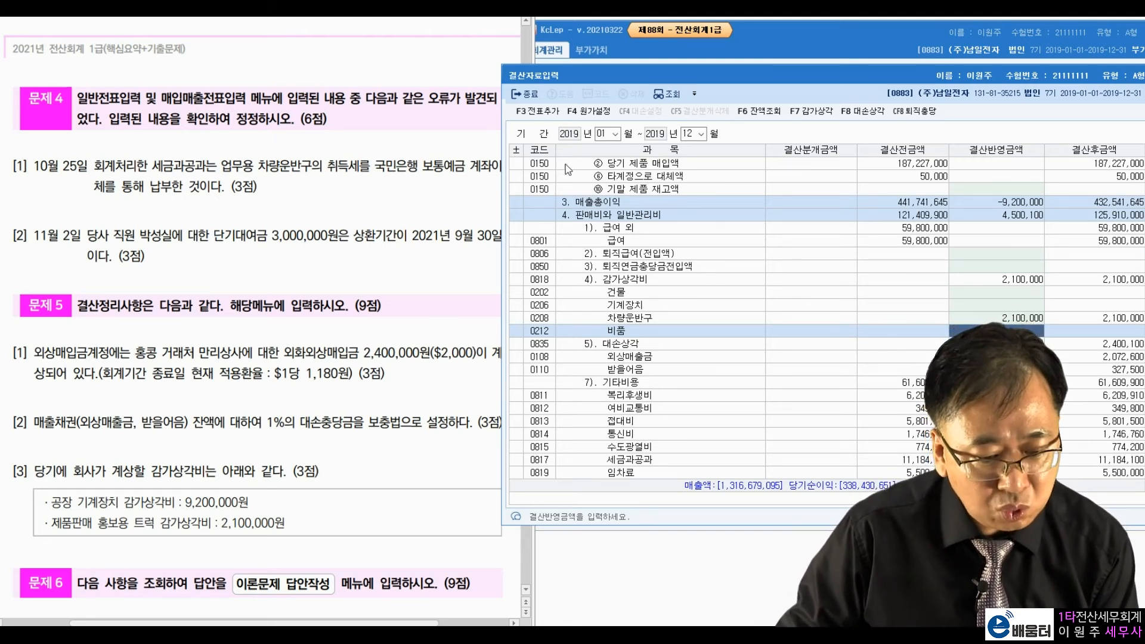
left_click(530, 112)
left_click(857, 309)
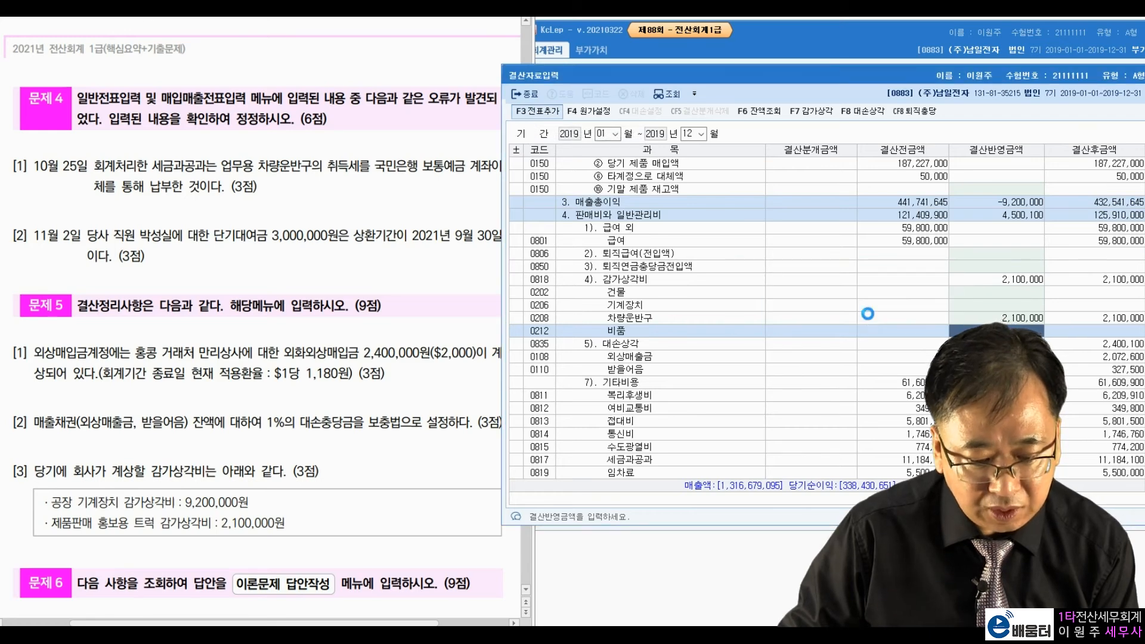
Step: Close 결산자료입력 and open the trial balance through December 31, 2019
left_click_drag(766, 82, 632, 97)
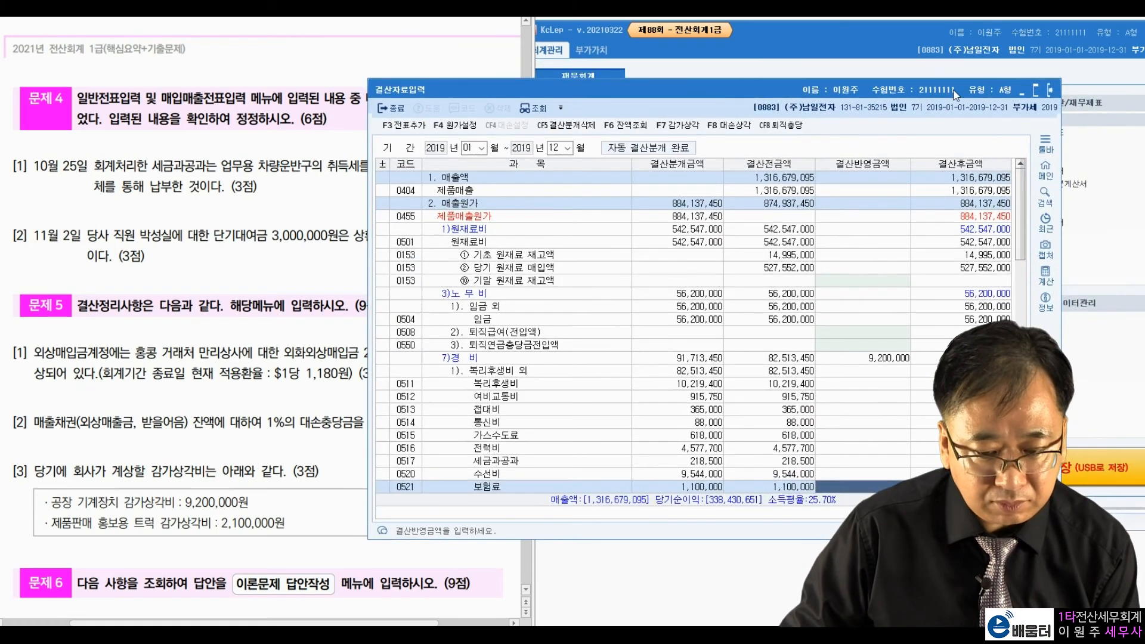
left_click(1052, 91)
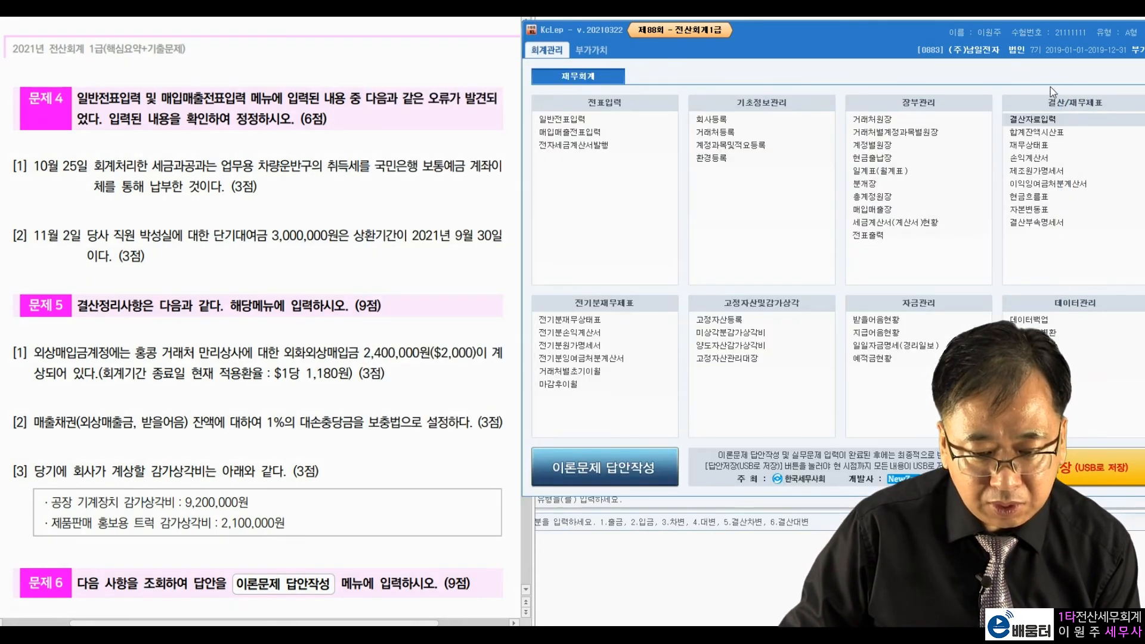
left_click(1051, 132)
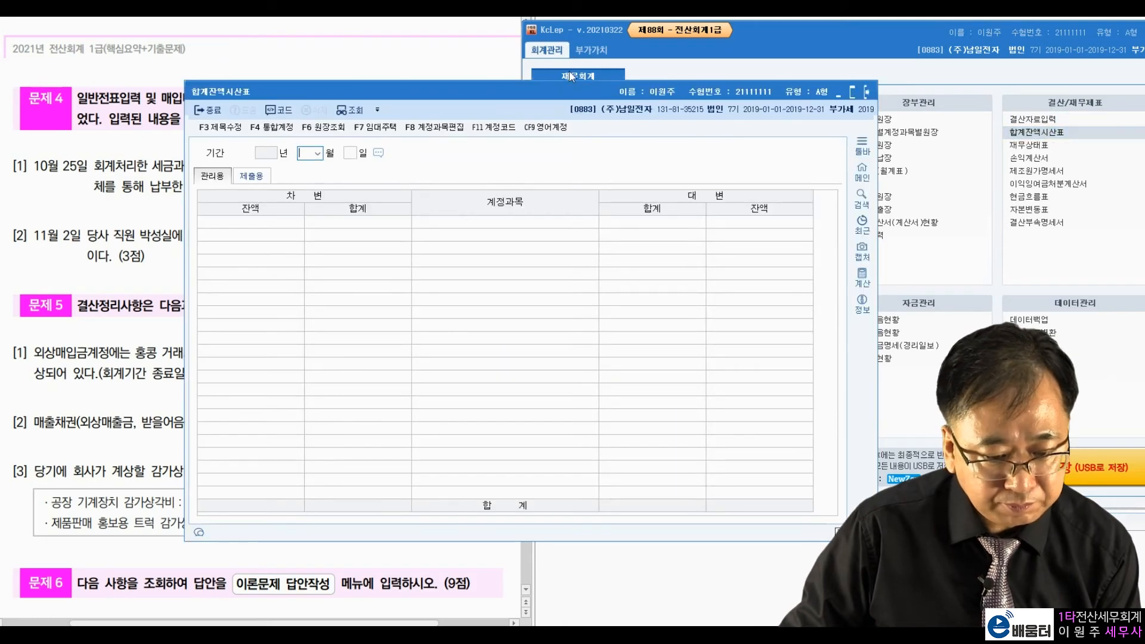
left_click_drag(573, 97, 897, 97)
type("12")
key("Return")
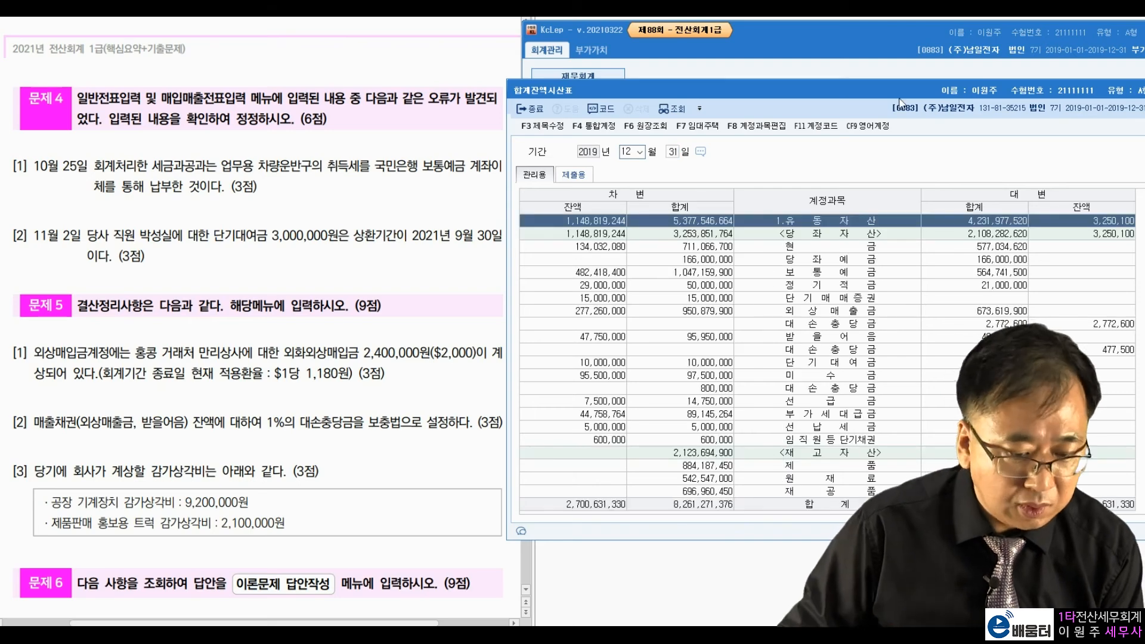
left_click(846, 311)
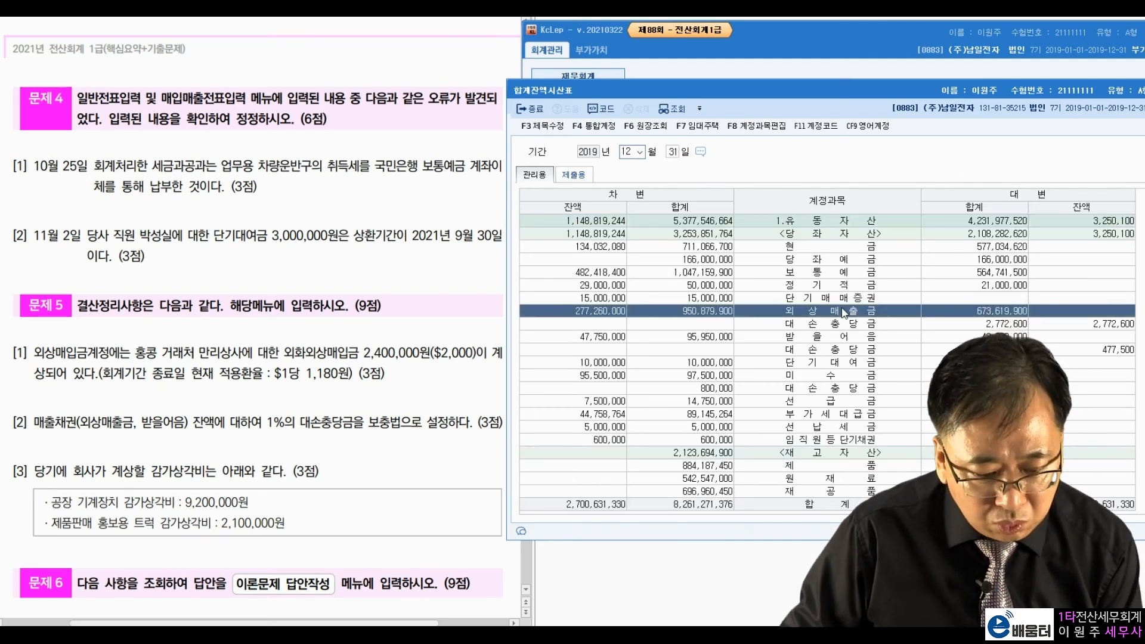
Step: Compare receivables 277,260,000 and 47,750,000 with allowances 2,772,600 and 477,500, then close the trial balance
left_click(449, 379)
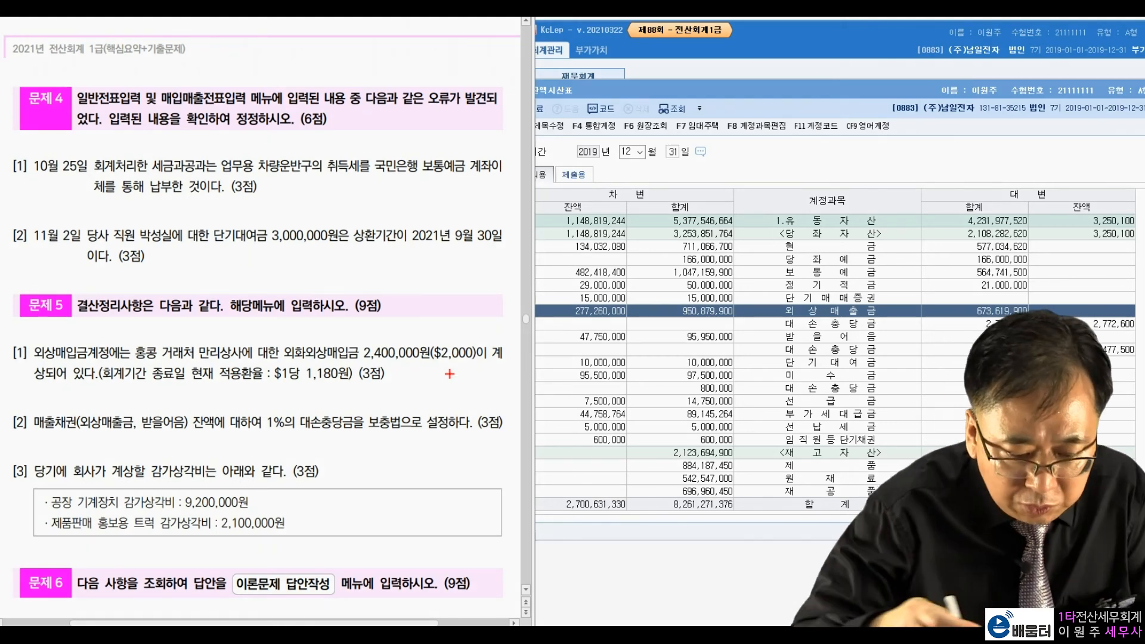
left_click_drag(567, 294, 564, 309)
left_click_drag(641, 297, 654, 299)
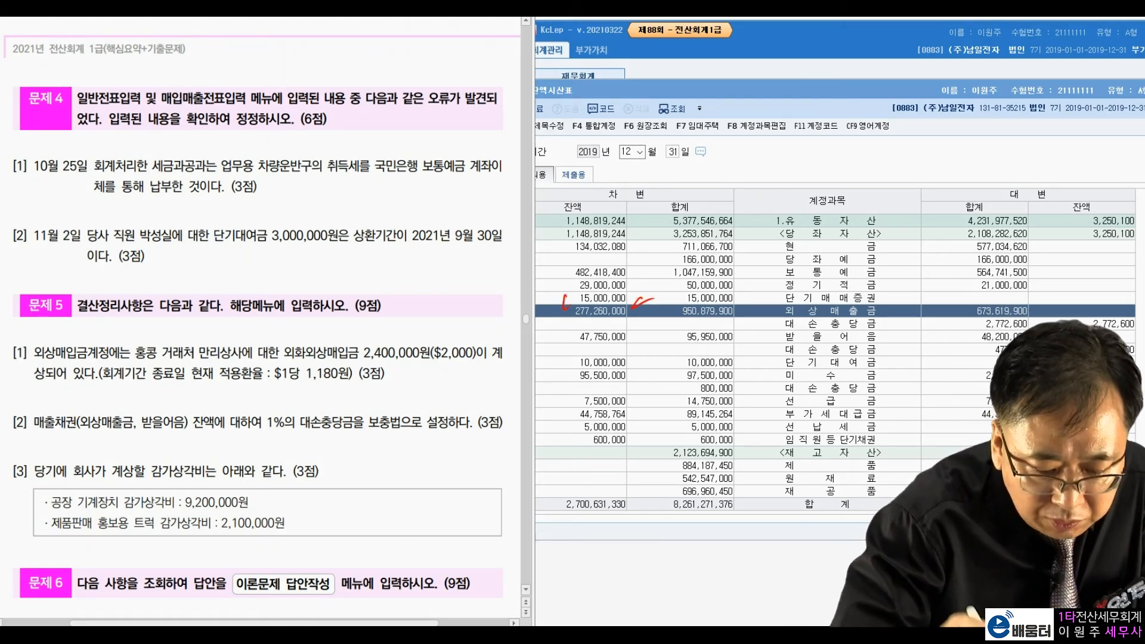
mouse_move(1082, 318)
left_mouse_down()
mouse_move(1113, 336)
mouse_move(1140, 324)
left_mouse_up()
left_click_drag(631, 327, 620, 324)
left_click_drag(1103, 358, 1139, 342)
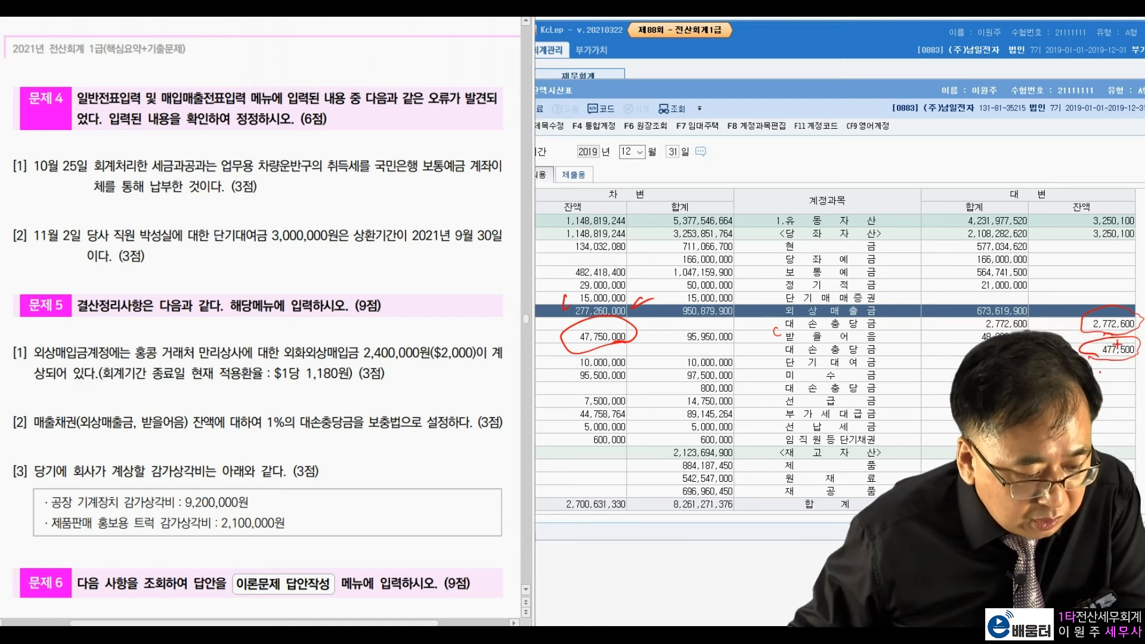
left_click_drag(1105, 340, 1113, 341)
left_click_drag(1109, 336, 1109, 345)
key("Escape")
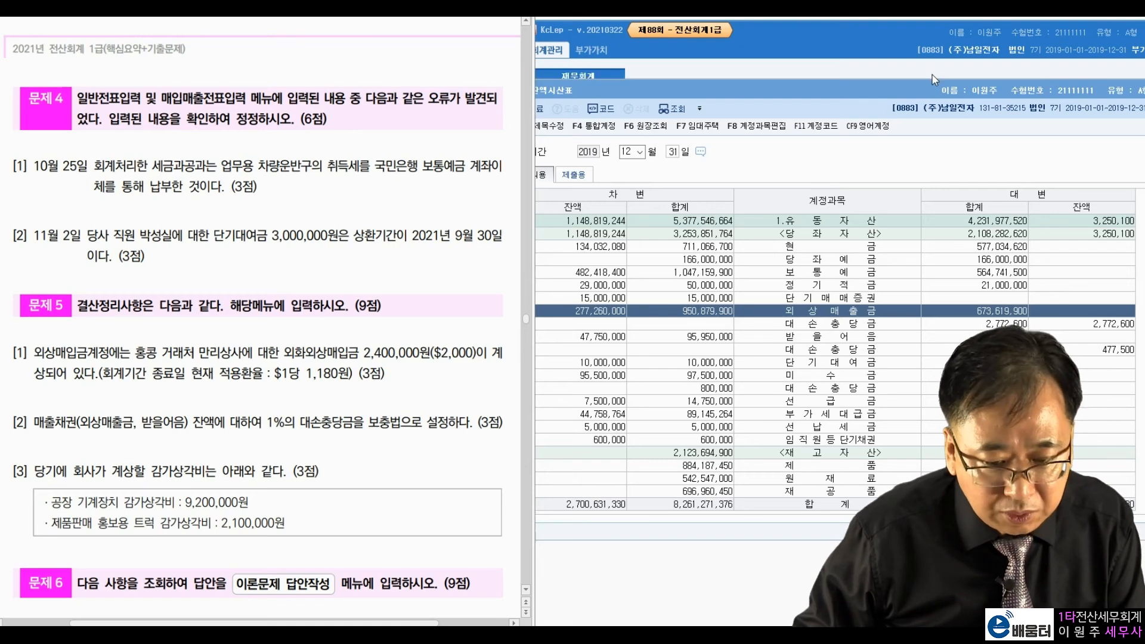
left_click_drag(930, 92, 859, 109)
left_click(1120, 111)
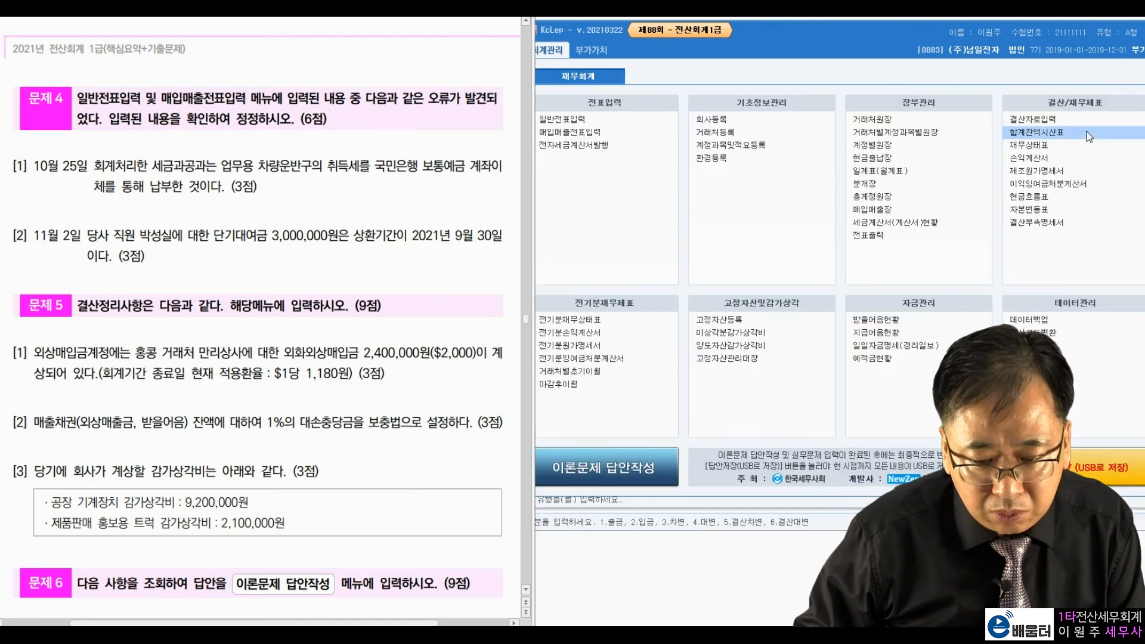
Step: Load the December 31 vouchers in 일반전표입력
left_click(594, 120)
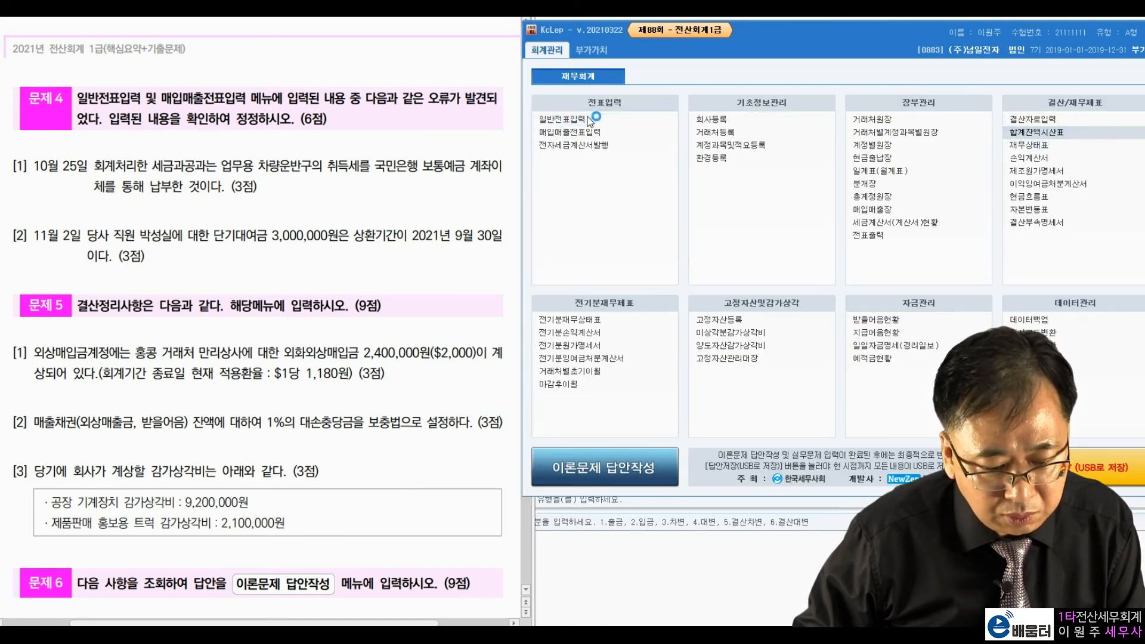
key("Return")
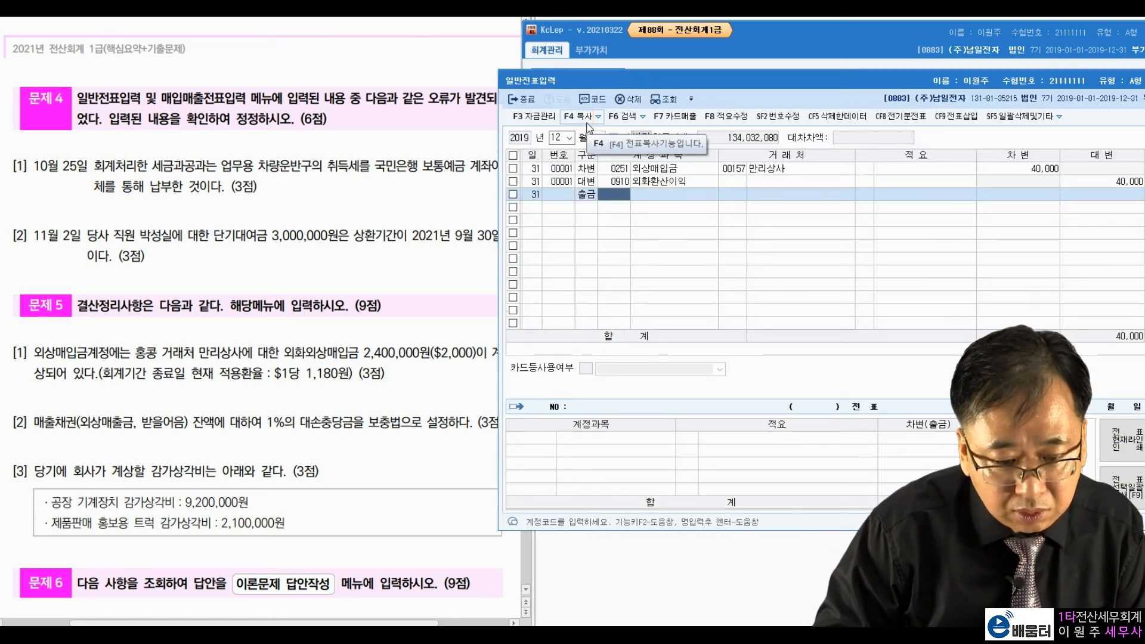
left_click(560, 138)
key("Return")
key("Return")
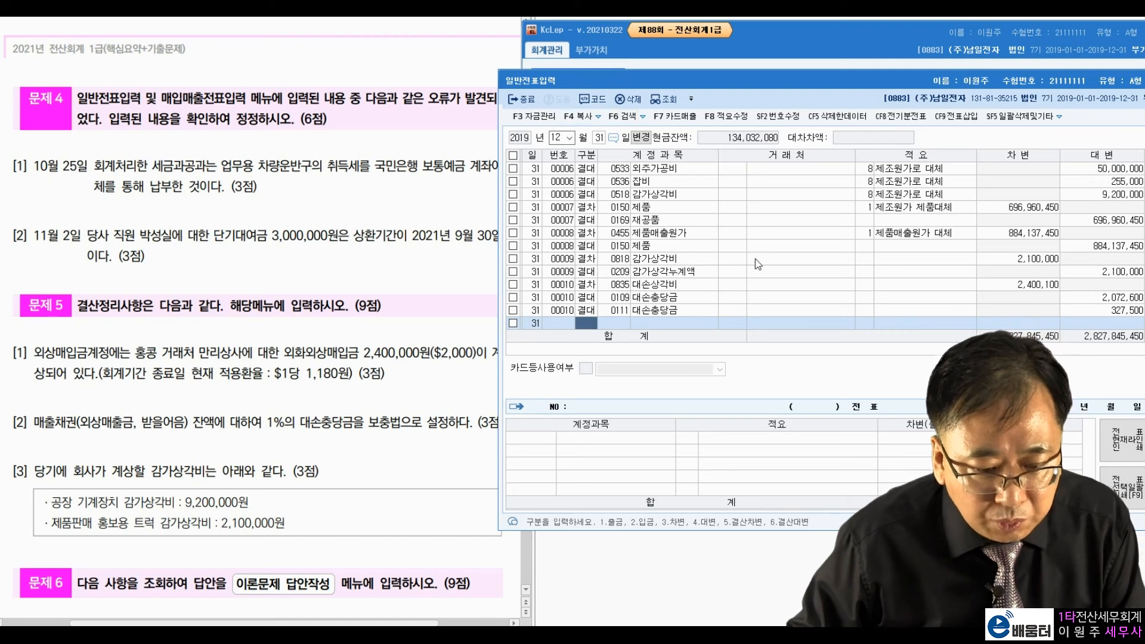
Step: Check the 327,500 allowance and the 2,100,000 and 9,200,000 depreciation vouchers, then close the journal
left_click(917, 297)
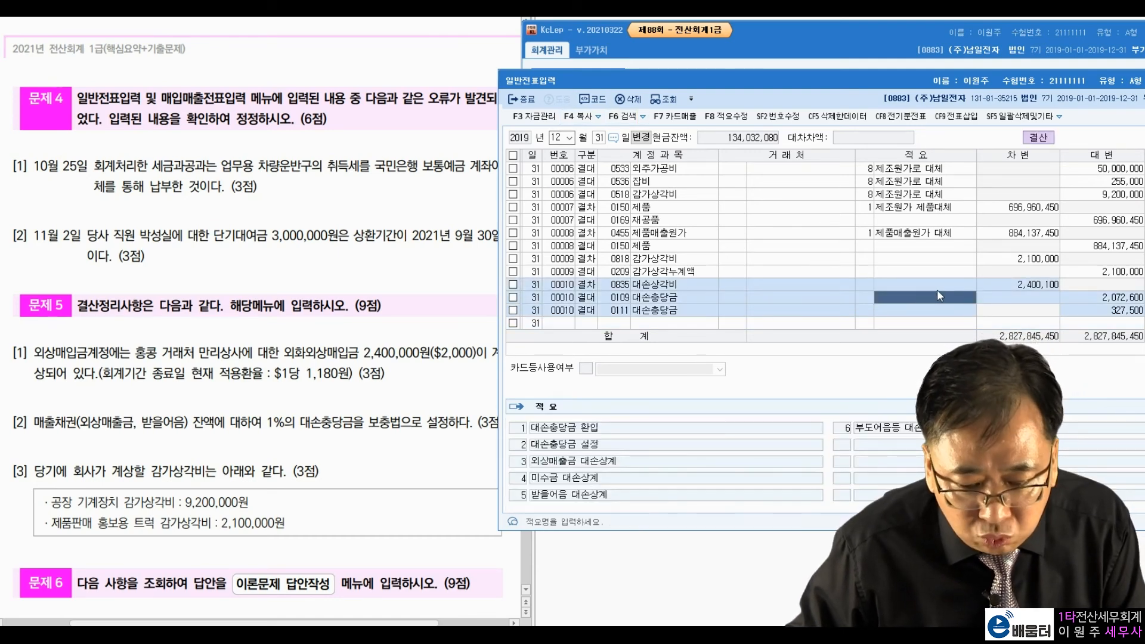
left_click(1019, 287)
left_click(1075, 310)
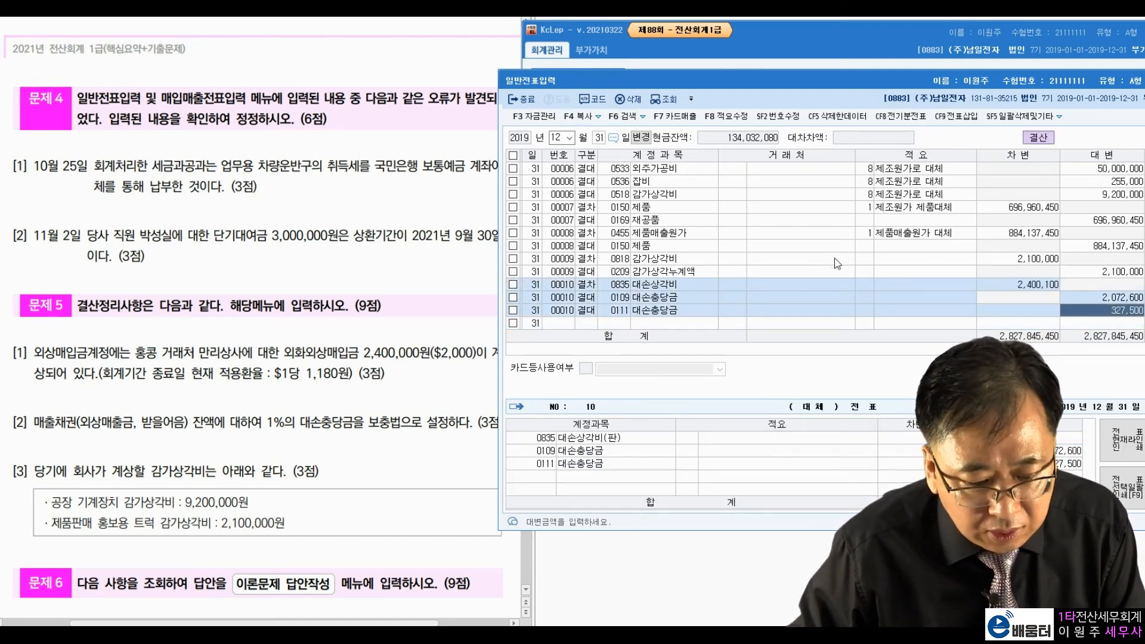
left_click(1032, 261)
left_click(1083, 274)
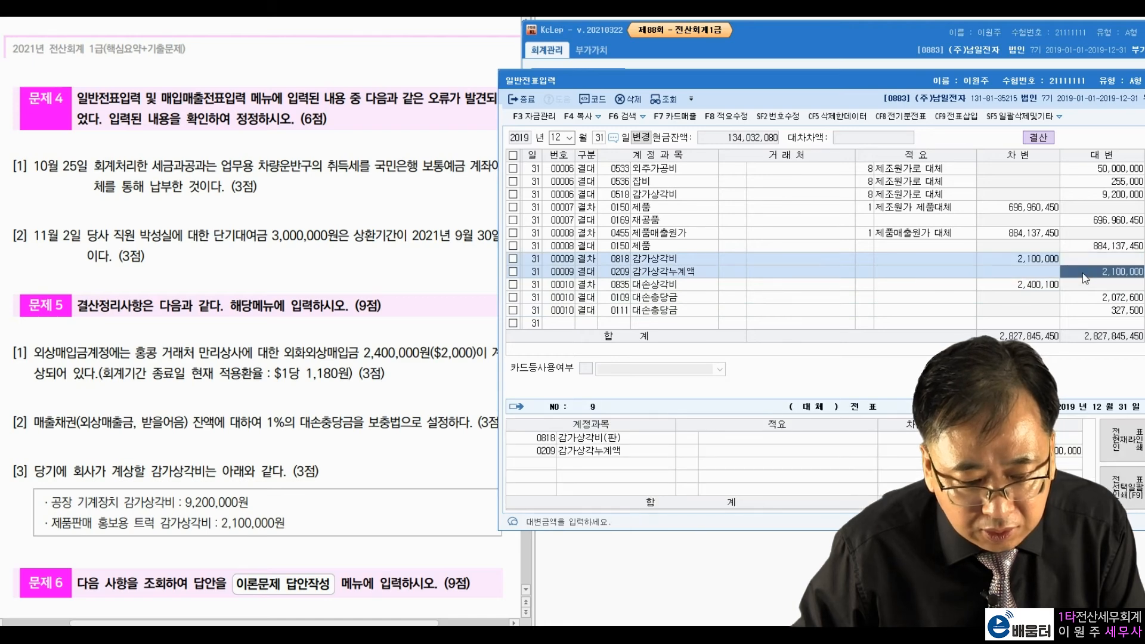
left_click(834, 192)
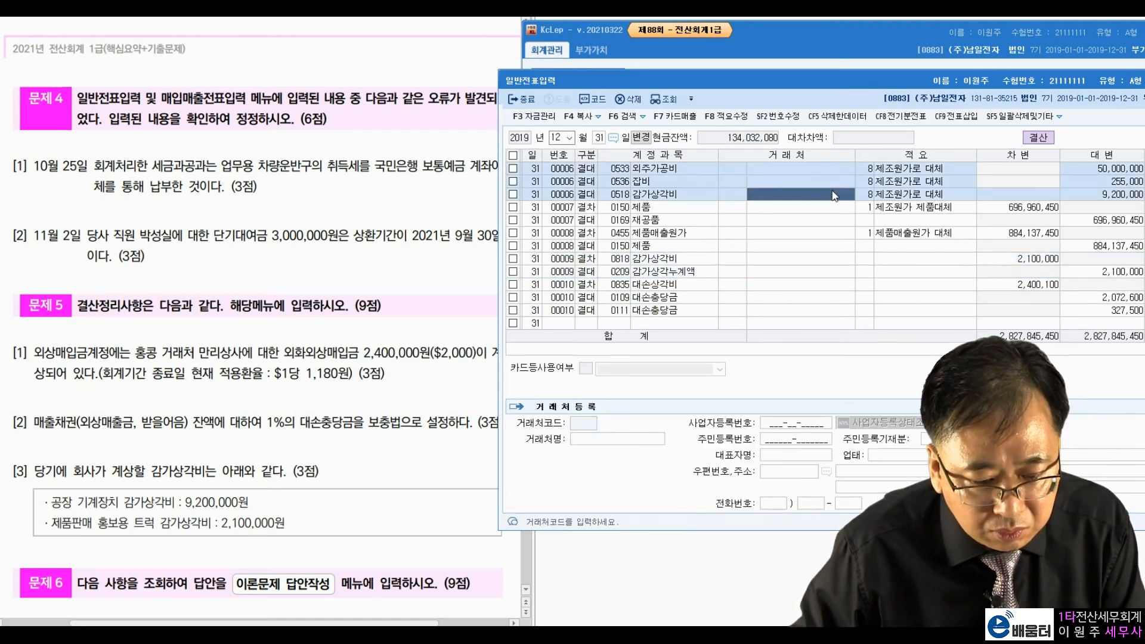
left_click(817, 260)
scroll(807, 225, "up", 1)
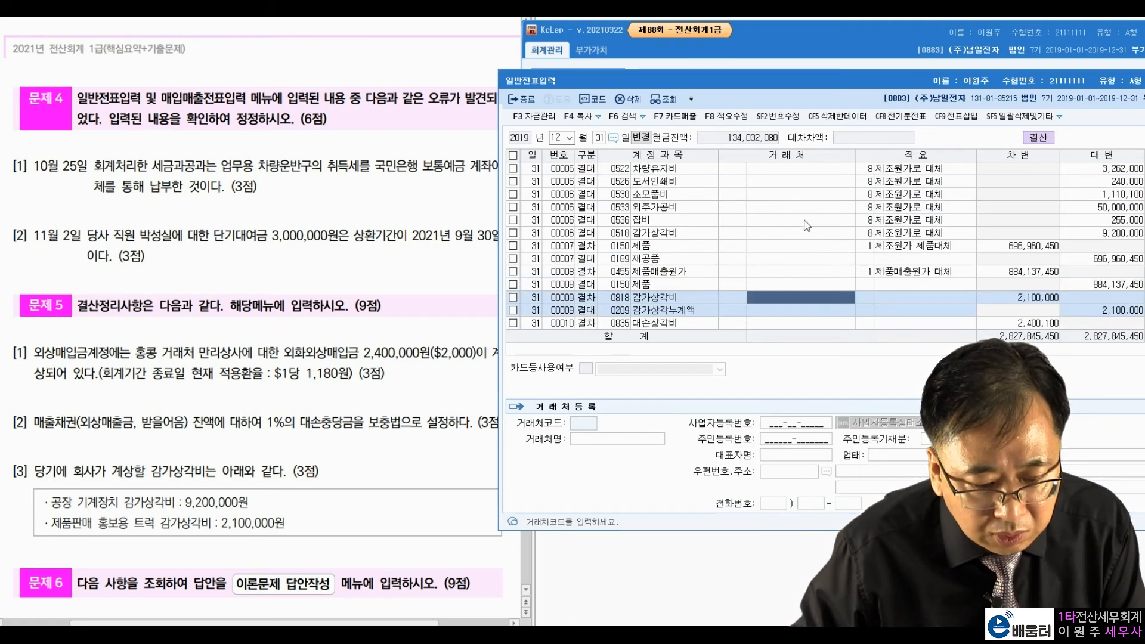
scroll(801, 213, "up", 4)
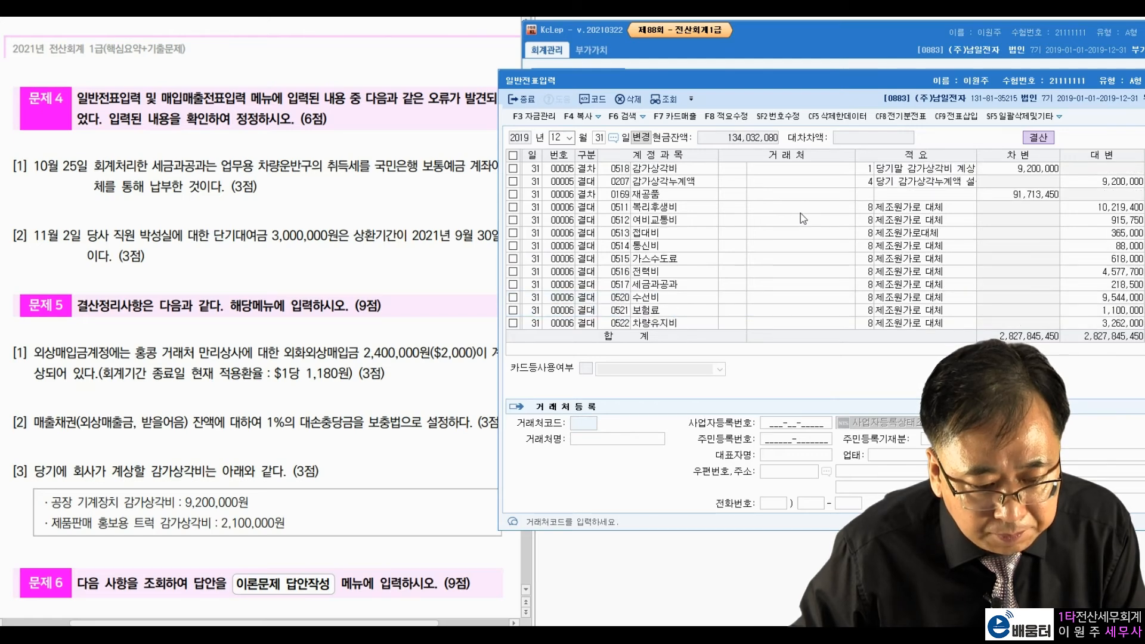
left_click(787, 171)
scroll(792, 248, "down", 5)
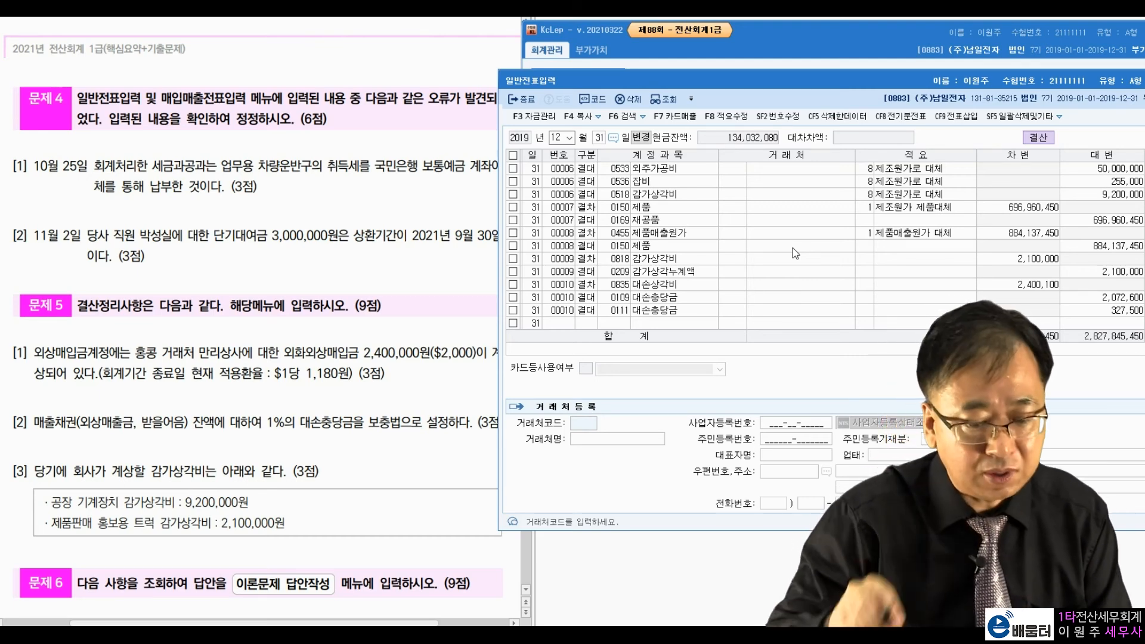
key("Escape")
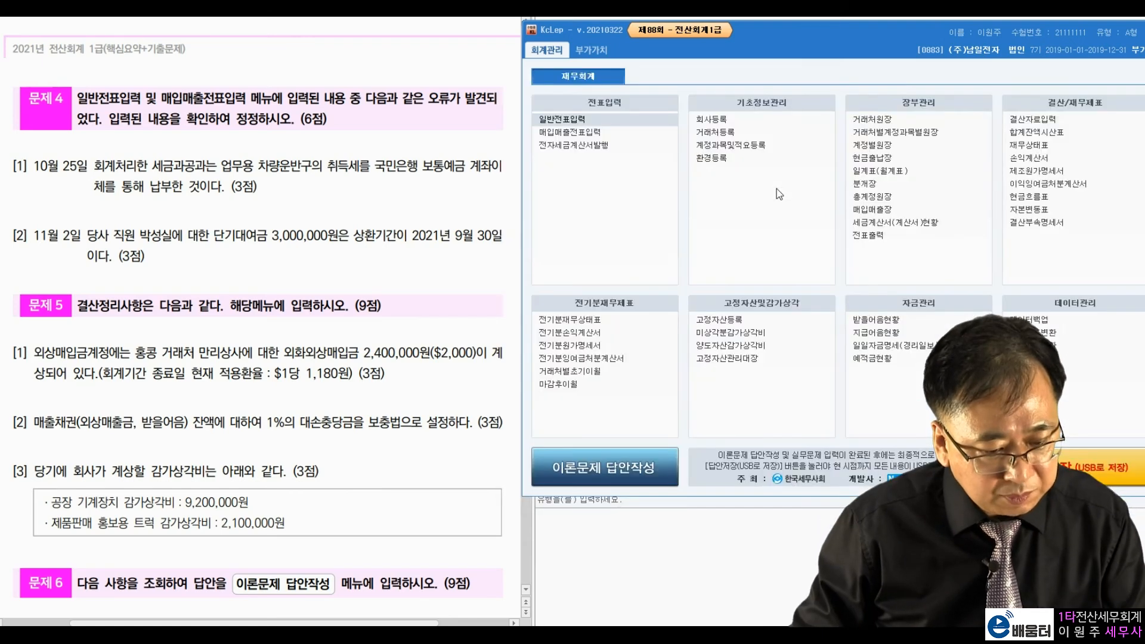
Step: Scroll the exam PDF to Problem 6 and close the leftover 매입매출전표입력 window
left_click(506, 308)
scroll(417, 346, "down", 5)
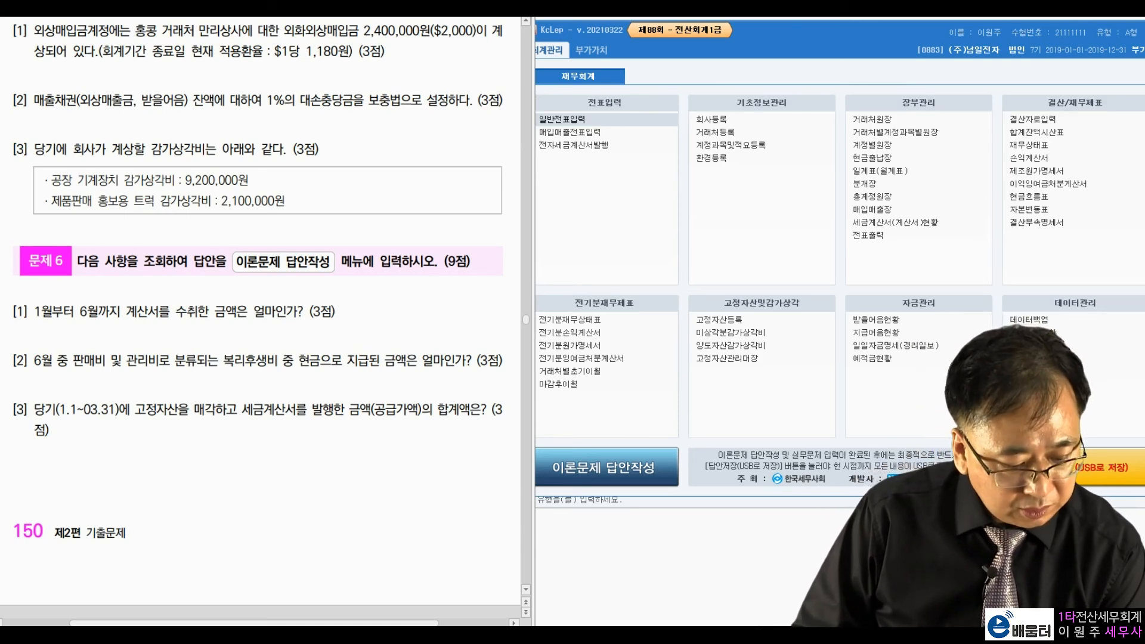
key("alt+Tab")
left_click_drag(1112, 58, 1047, 58)
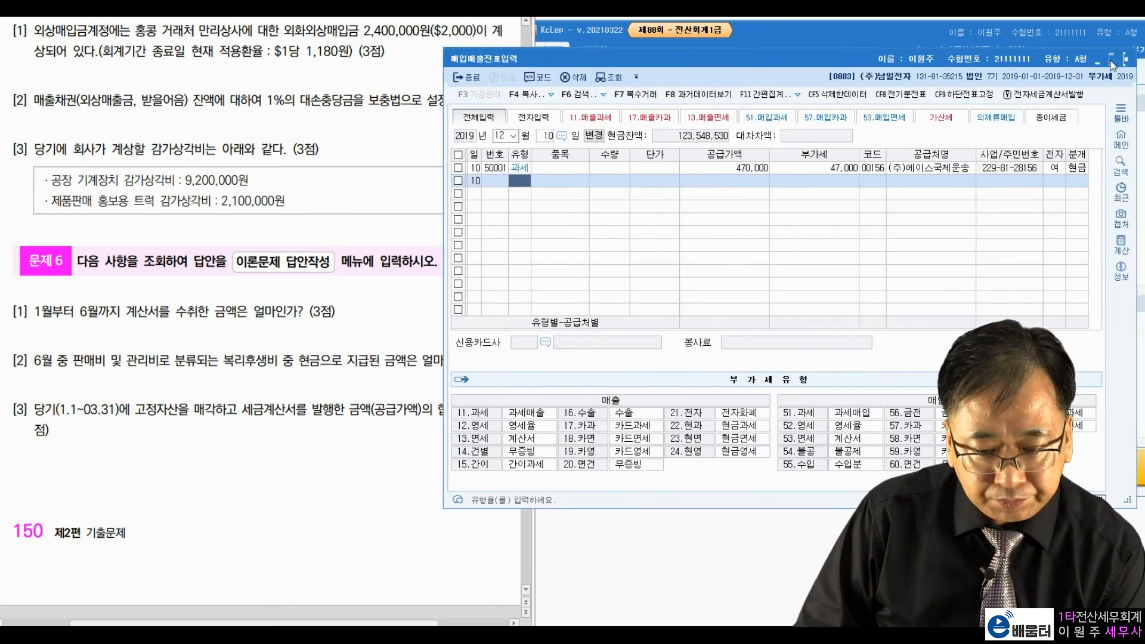
left_click(1128, 61)
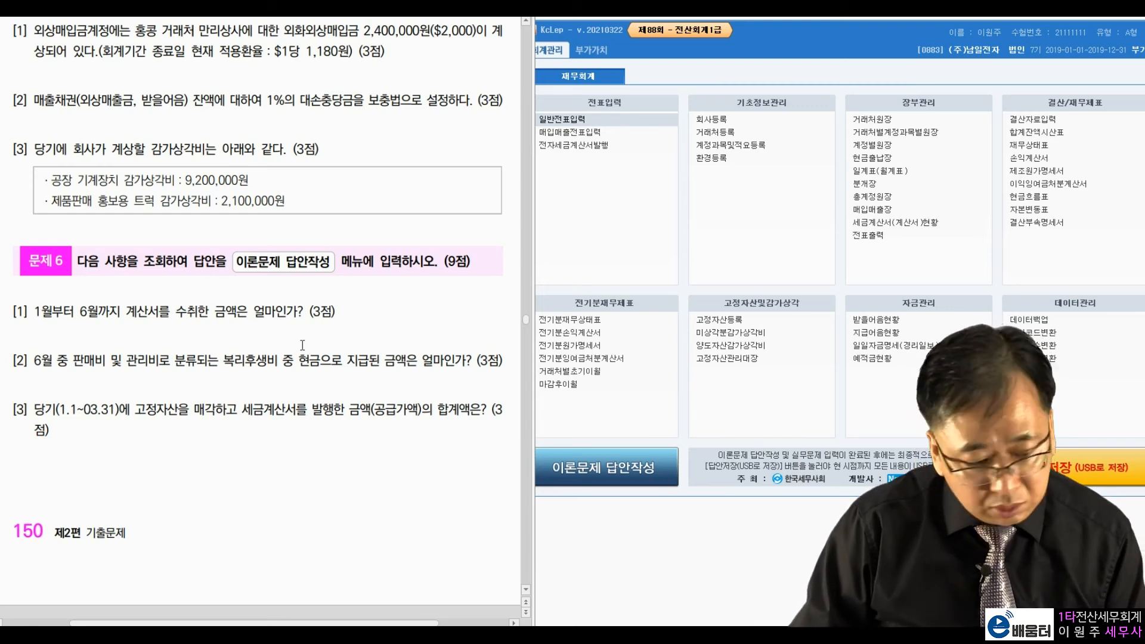
Step: Filter 매입매출장 to 53.면세 purchases for 2019-01-01~06-30, read the 800,000 total, and close it
left_click(871, 210)
left_click_drag(659, 70, 760, 83)
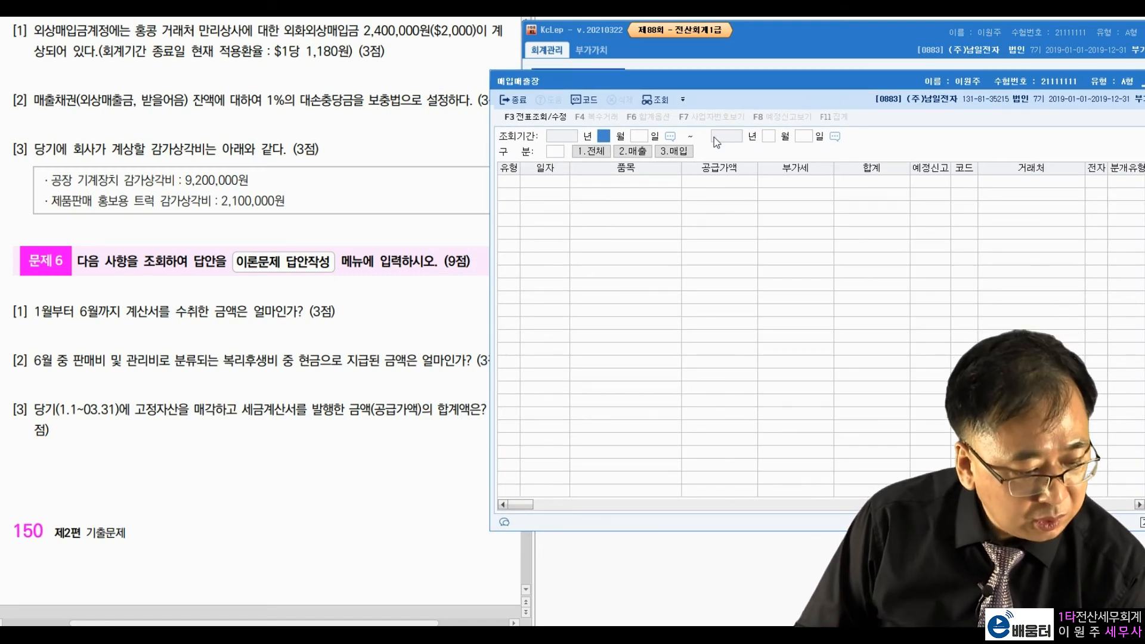
type("01")
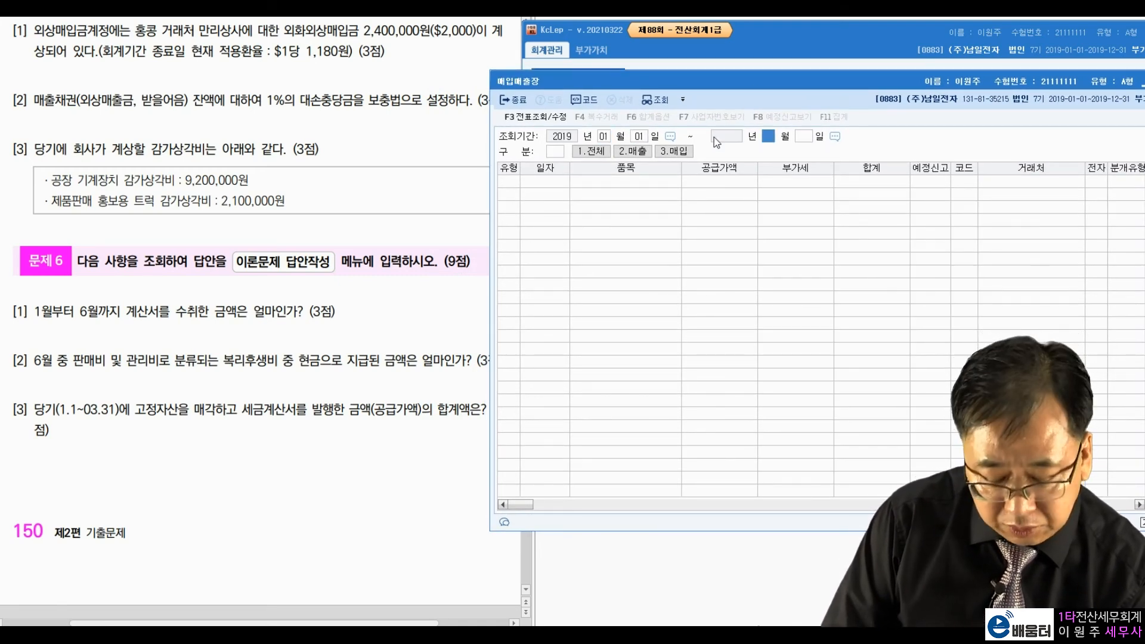
type("010630")
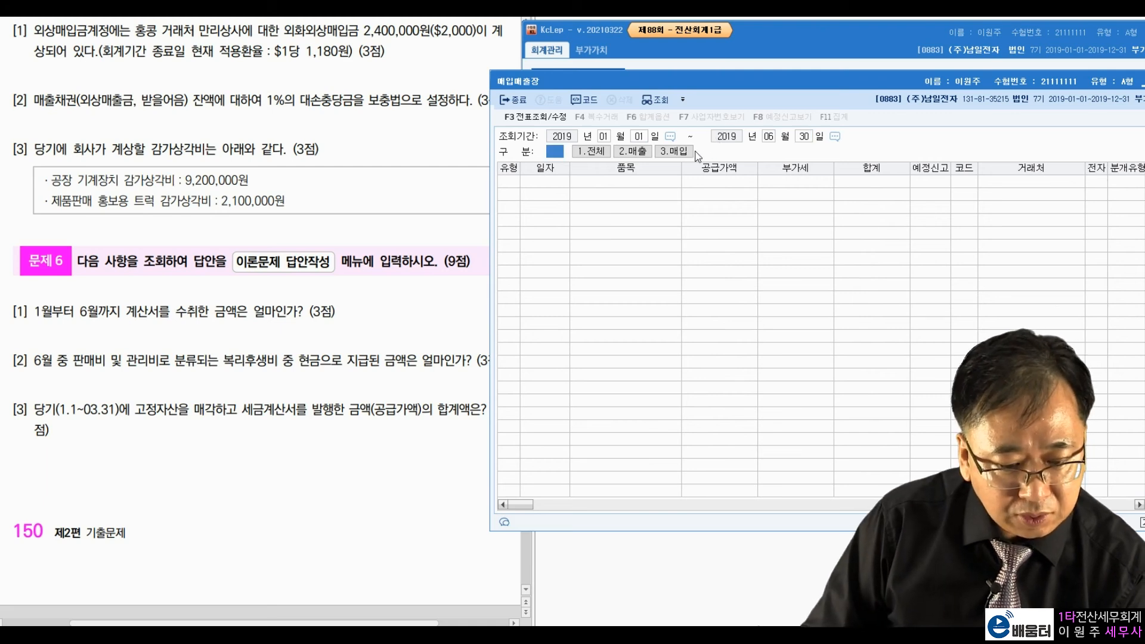
left_click(689, 154)
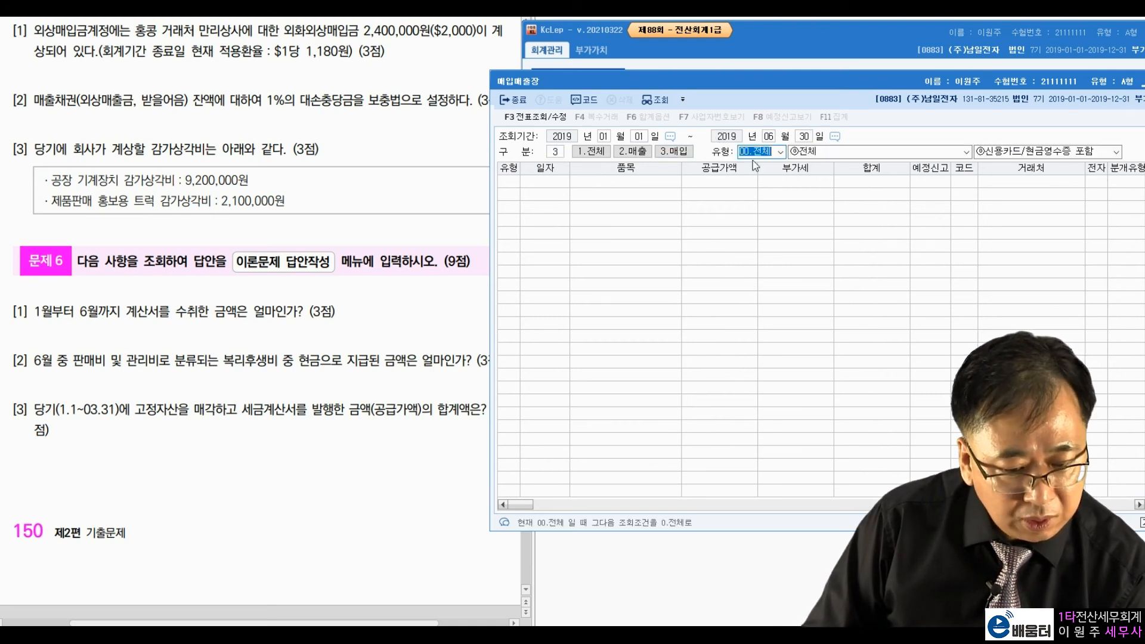
left_click(781, 152)
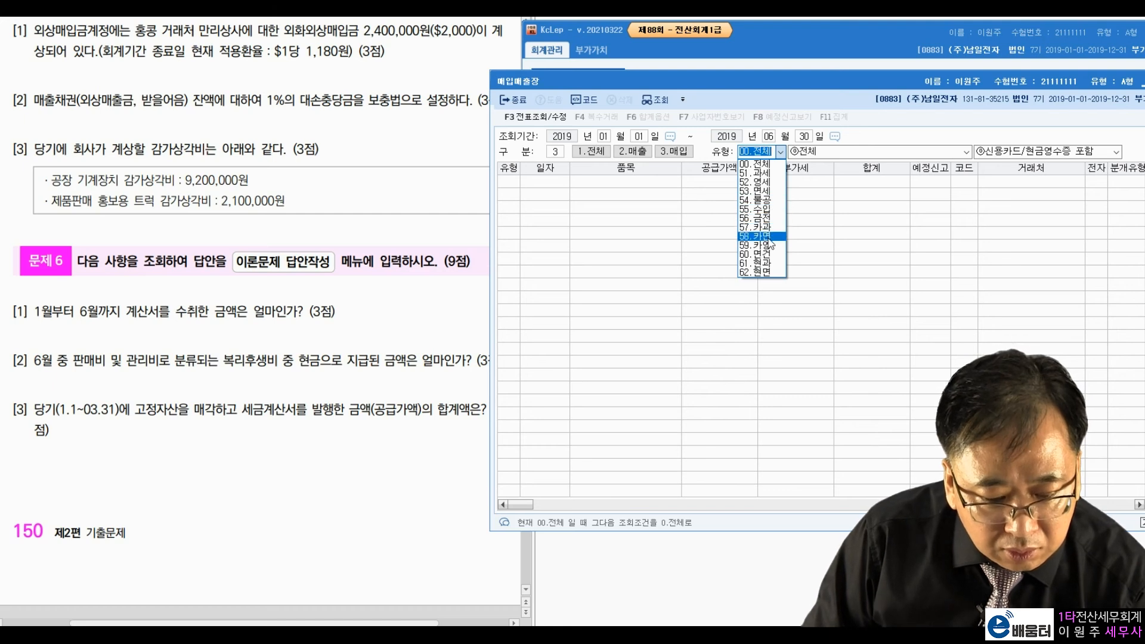
left_click(757, 192)
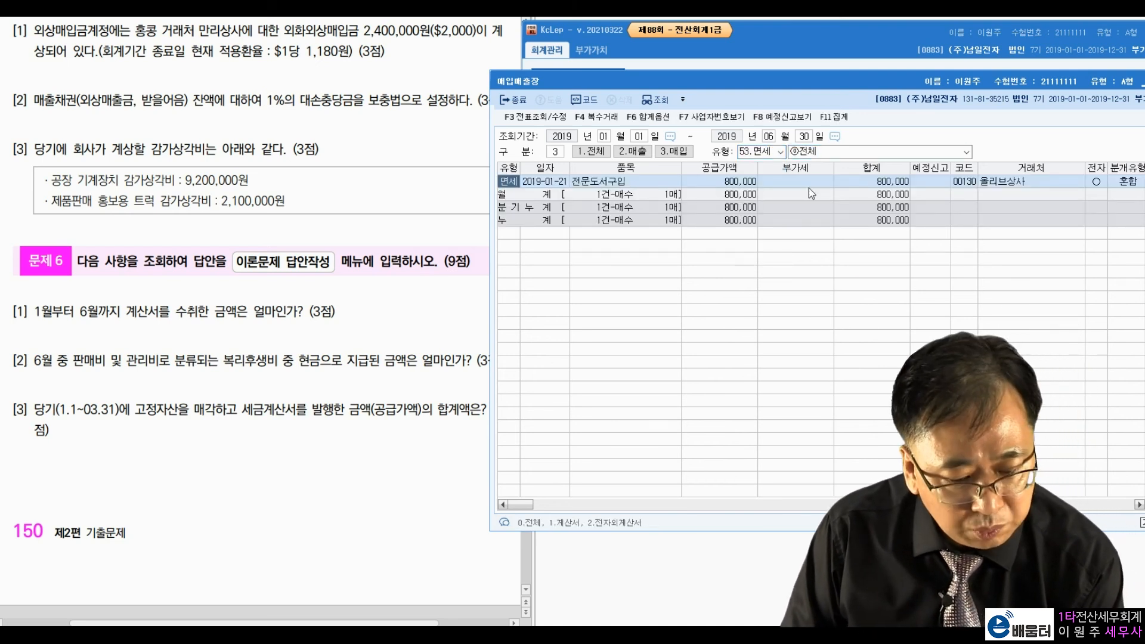
left_click(861, 181)
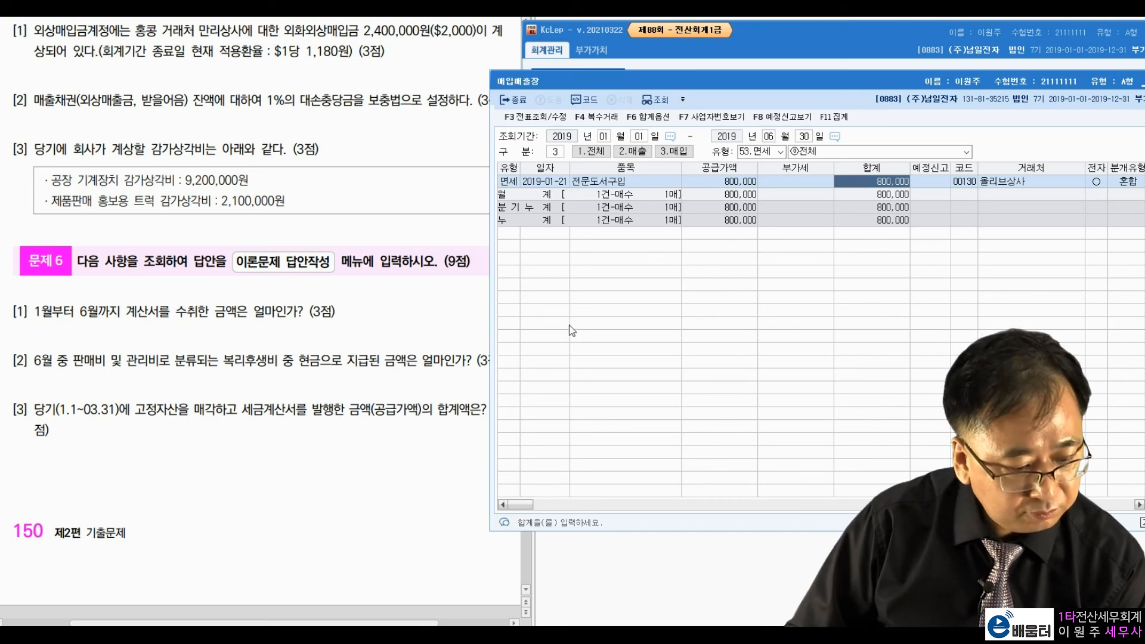
left_click(193, 355)
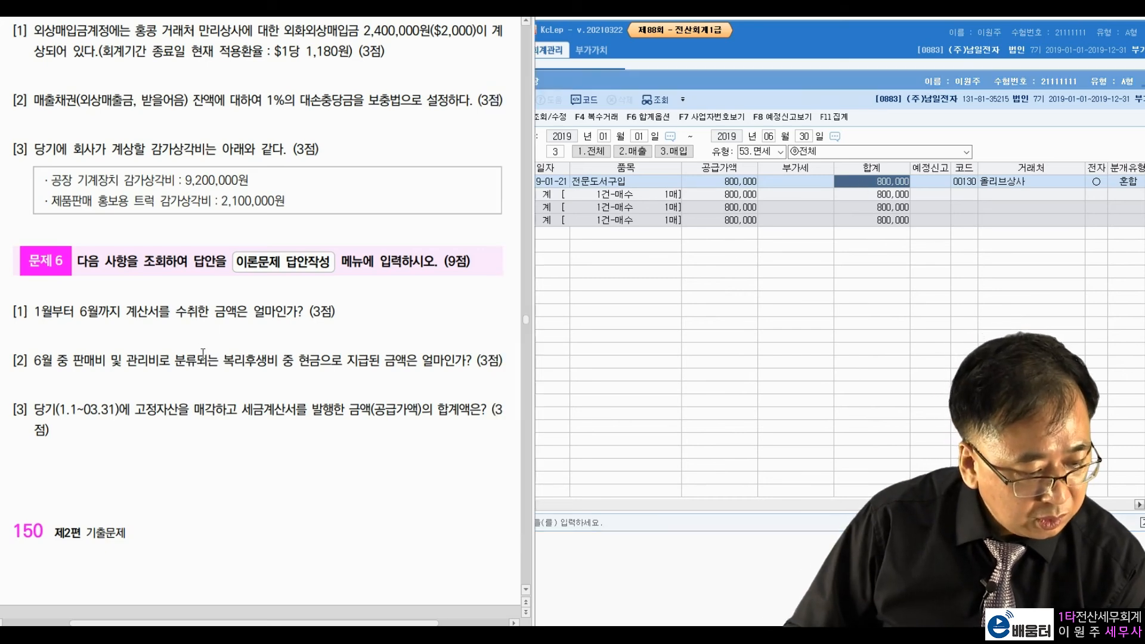
left_click(823, 87)
key("Escape")
key("Escape")
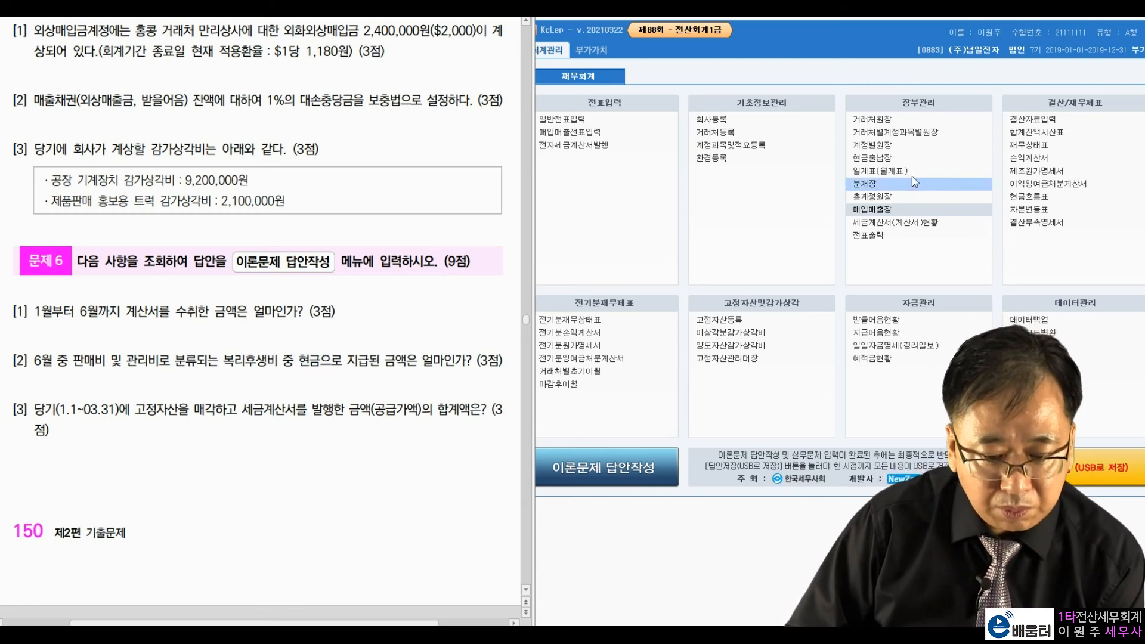
Step: Read the 221,000 cash-paid 복리후생비 in June 2019's 월계표 under 판매비와일반관리비
left_click(889, 171)
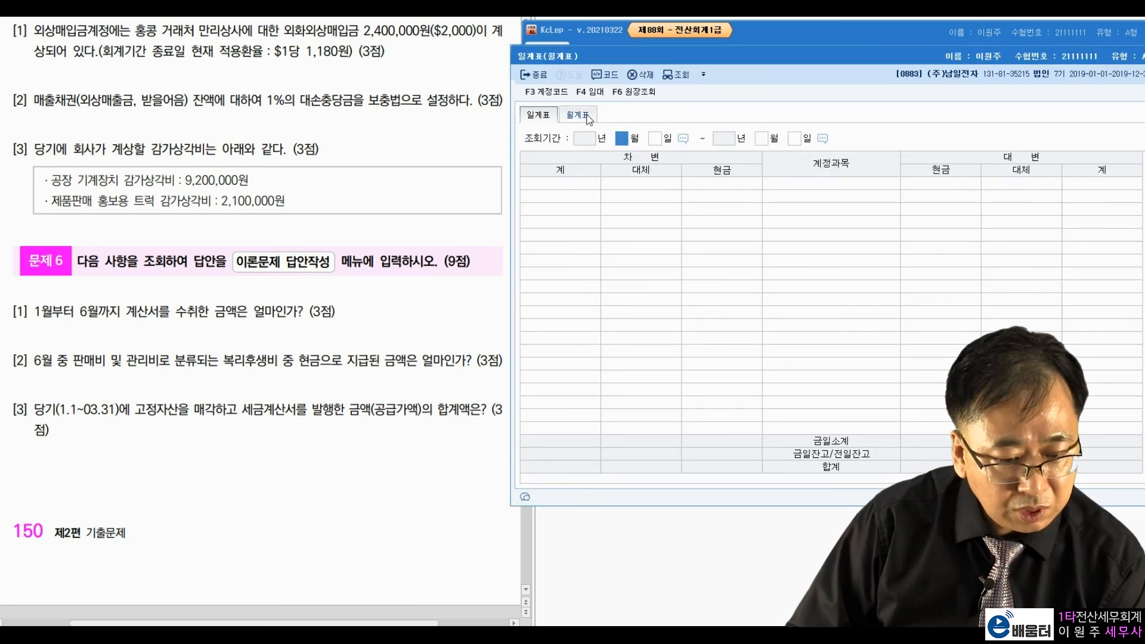
left_click(587, 117)
type("6")
key("Return")
key("Return")
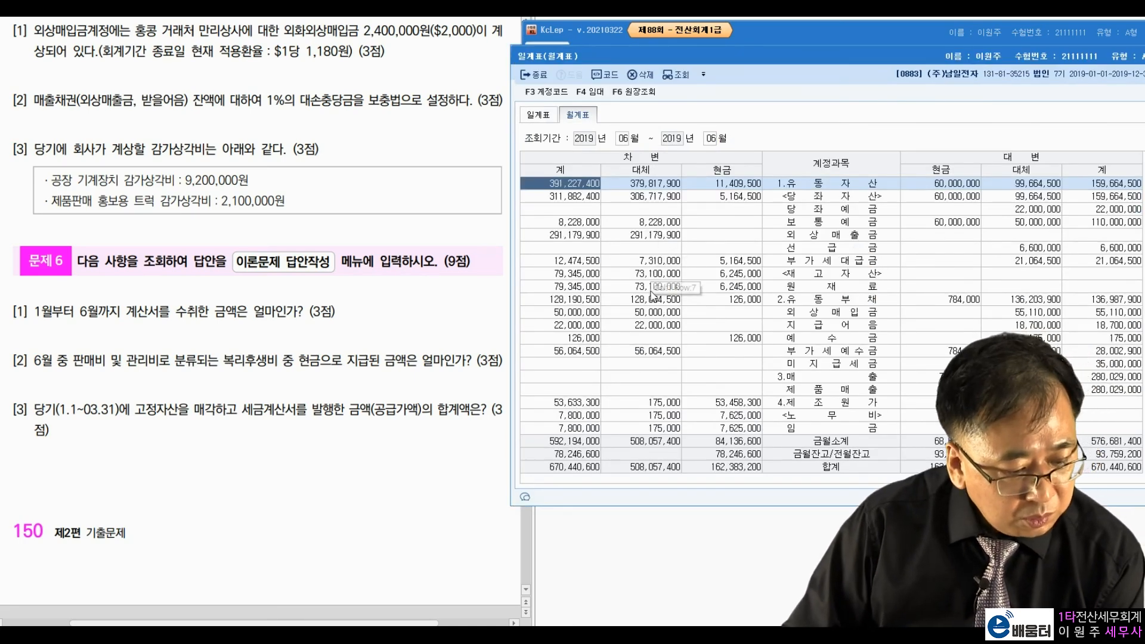
scroll(837, 362, "down", 10)
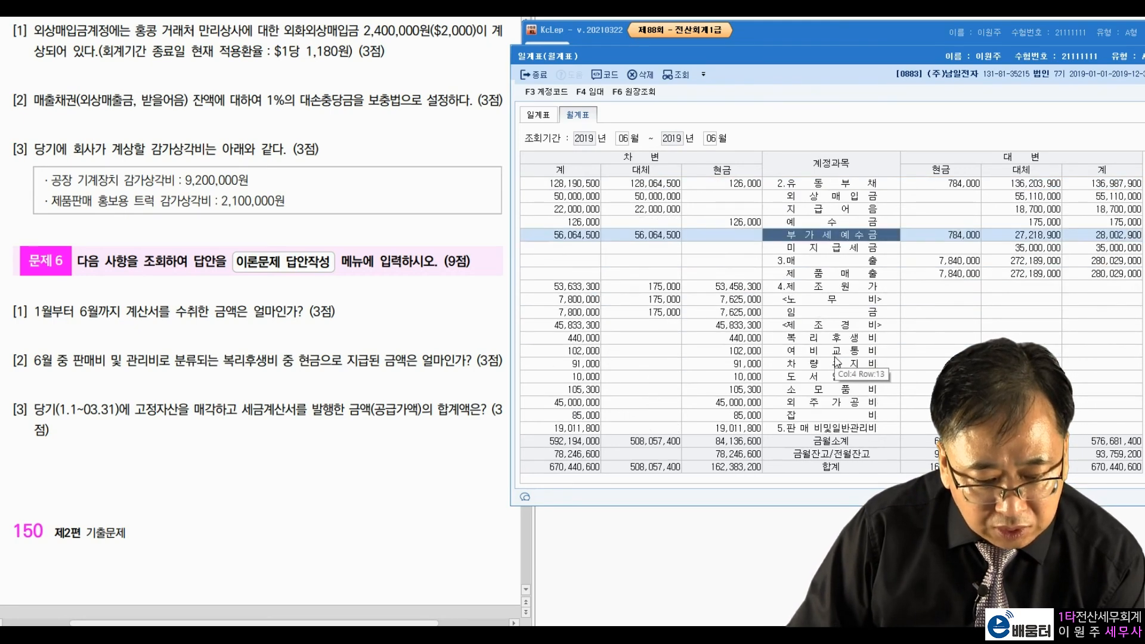
left_click(833, 274)
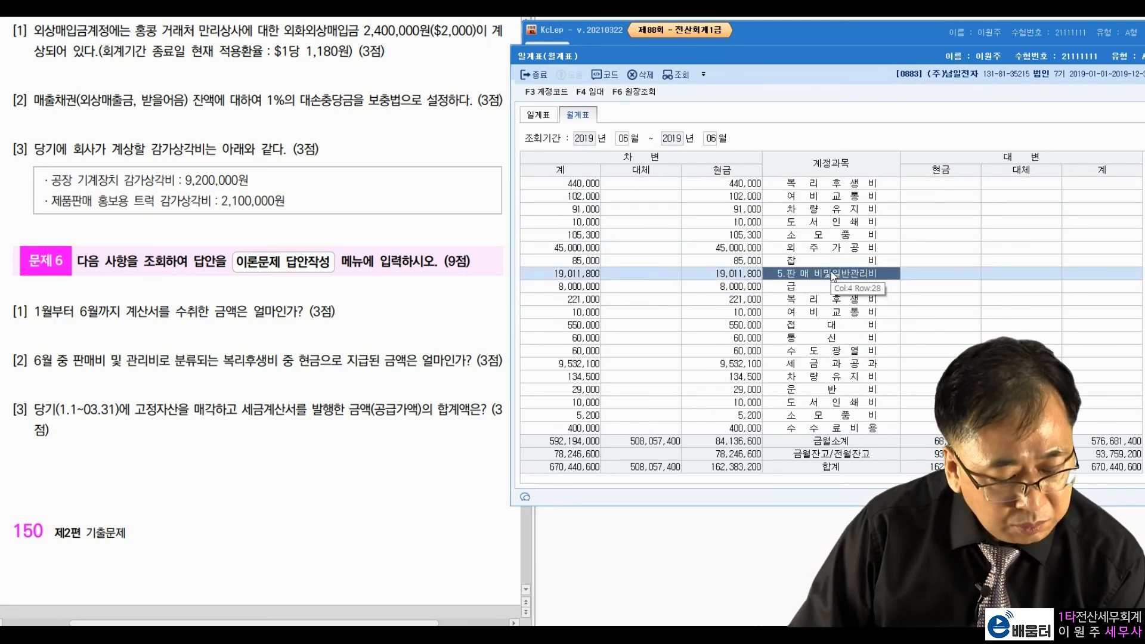
left_click(823, 299)
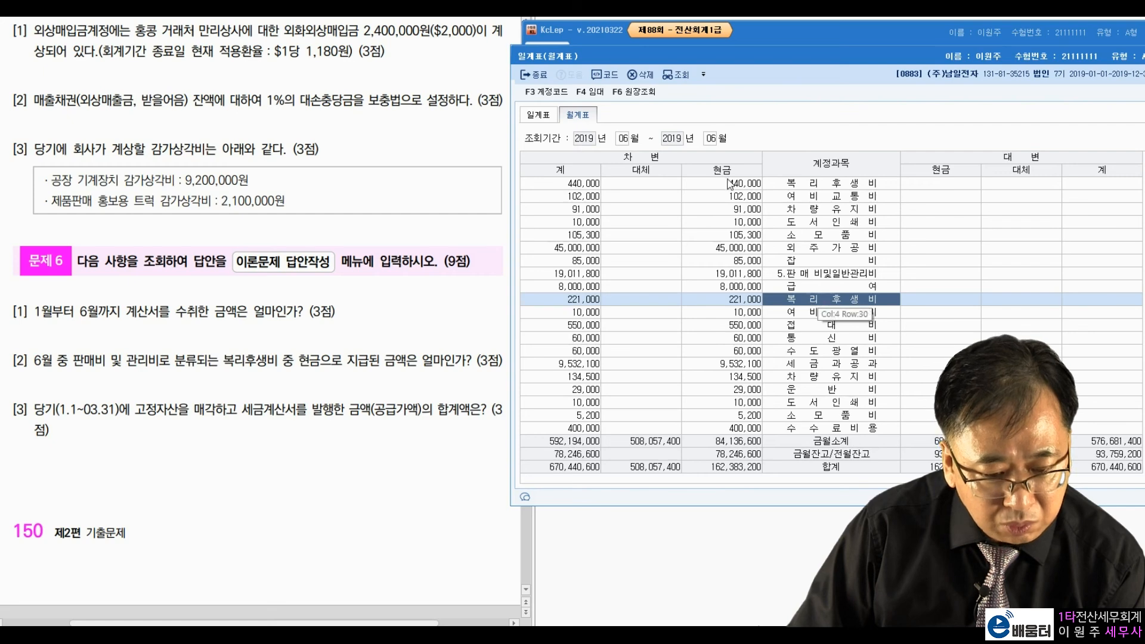
left_click(749, 299)
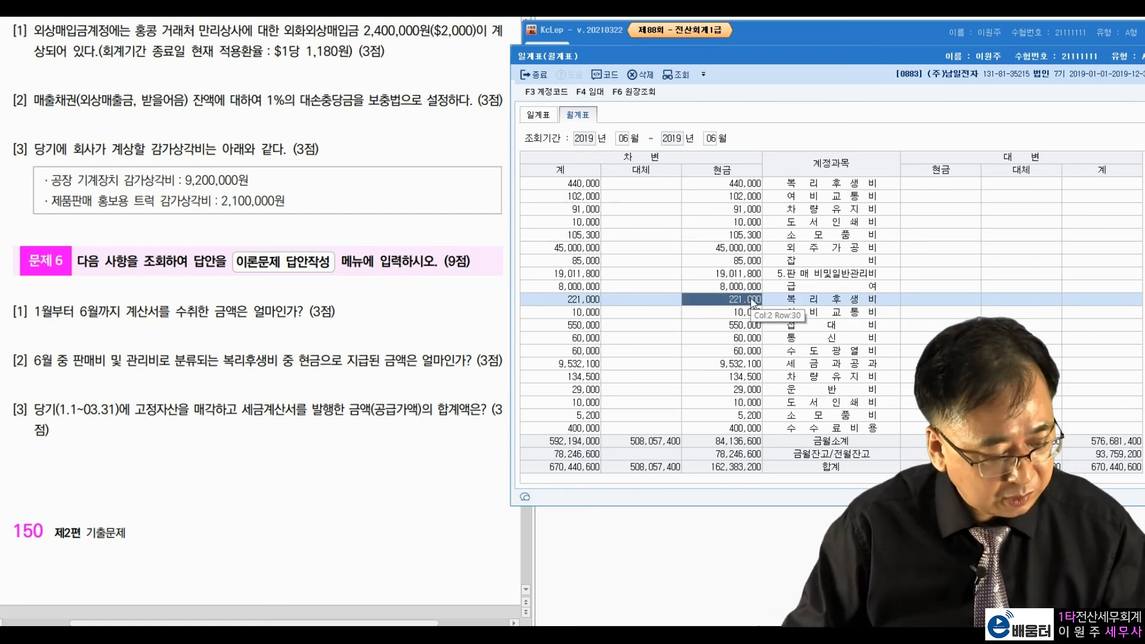
key("Escape")
key("Escape")
left_click(311, 398)
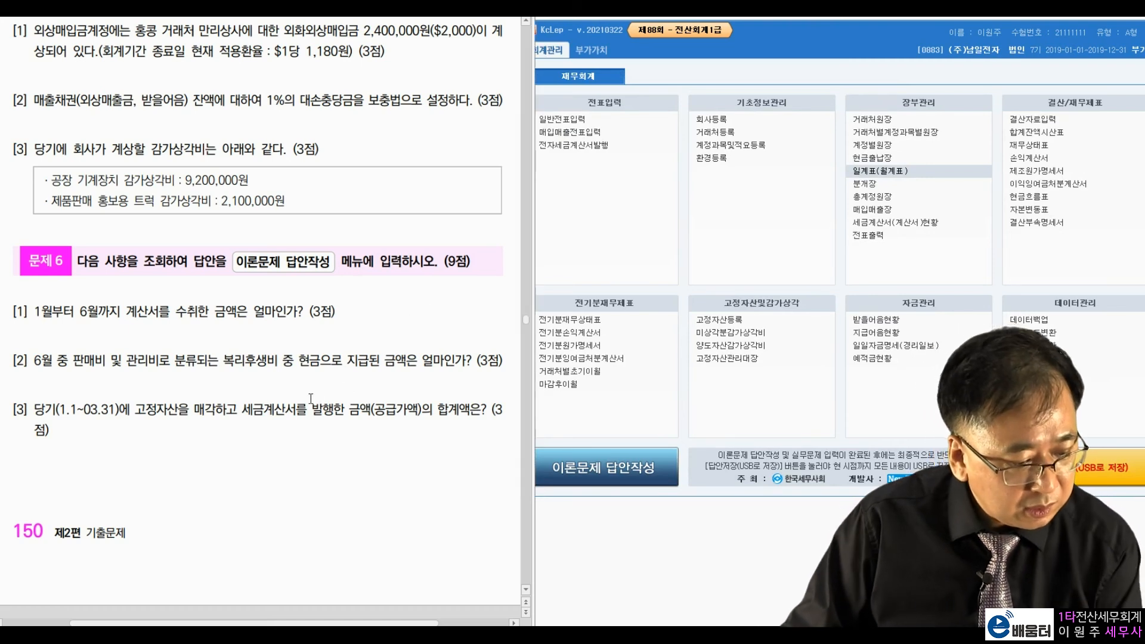
left_click_drag(60, 410, 116, 411)
left_click(173, 463)
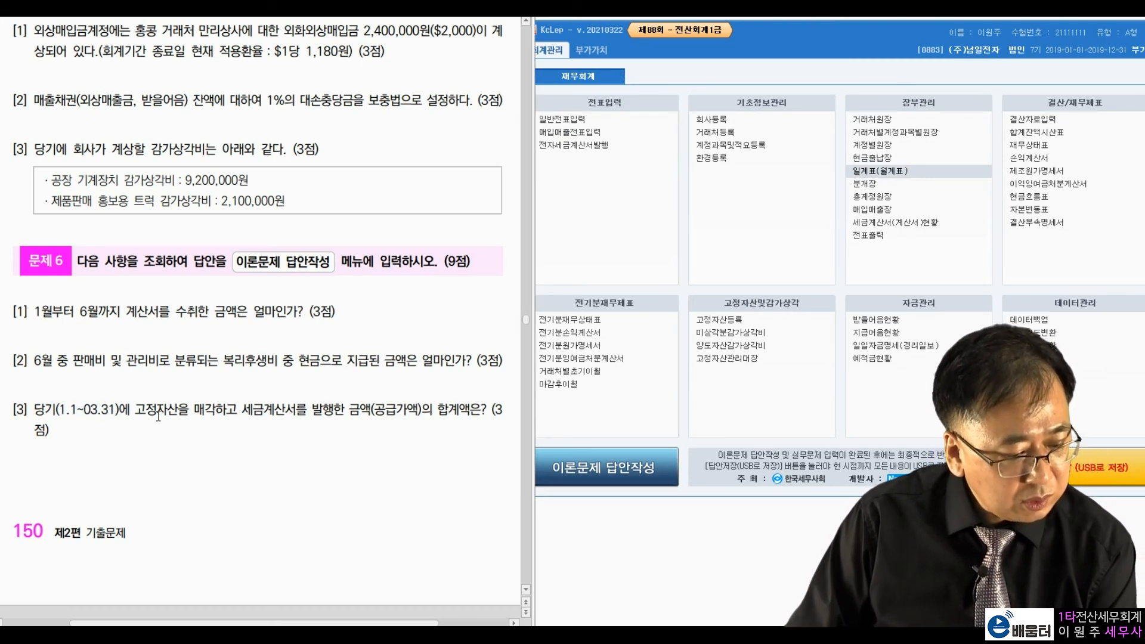
left_click_drag(250, 410, 371, 411)
left_click(448, 446)
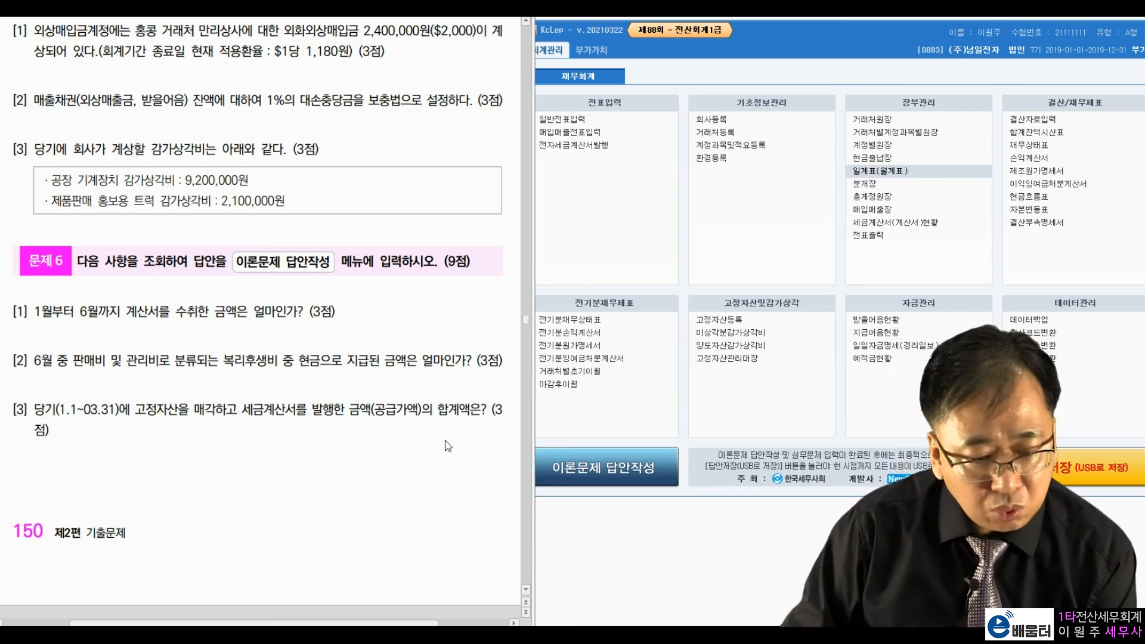
left_click(625, 254)
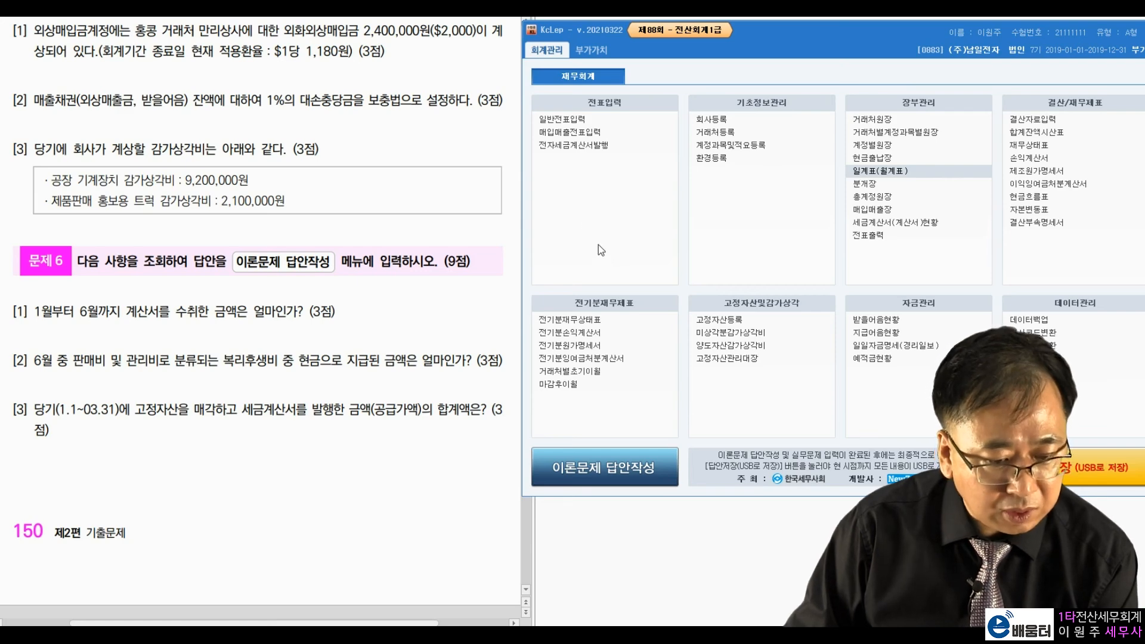
Step: Open the 부가가치세신고서 for January to March 2019
left_click(591, 50)
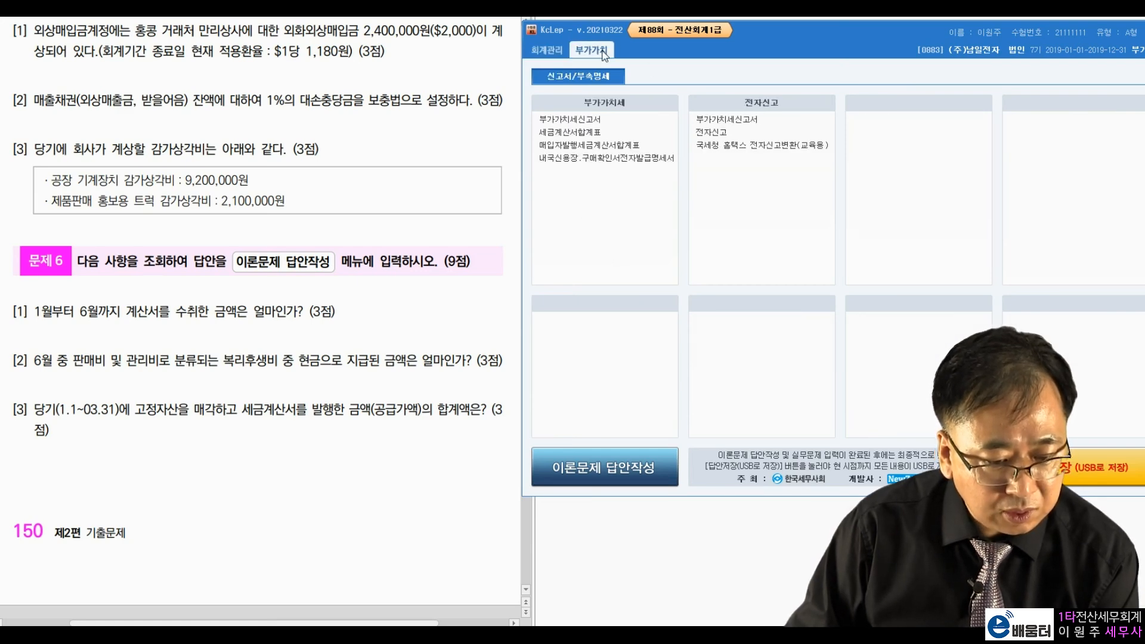
left_click(592, 120)
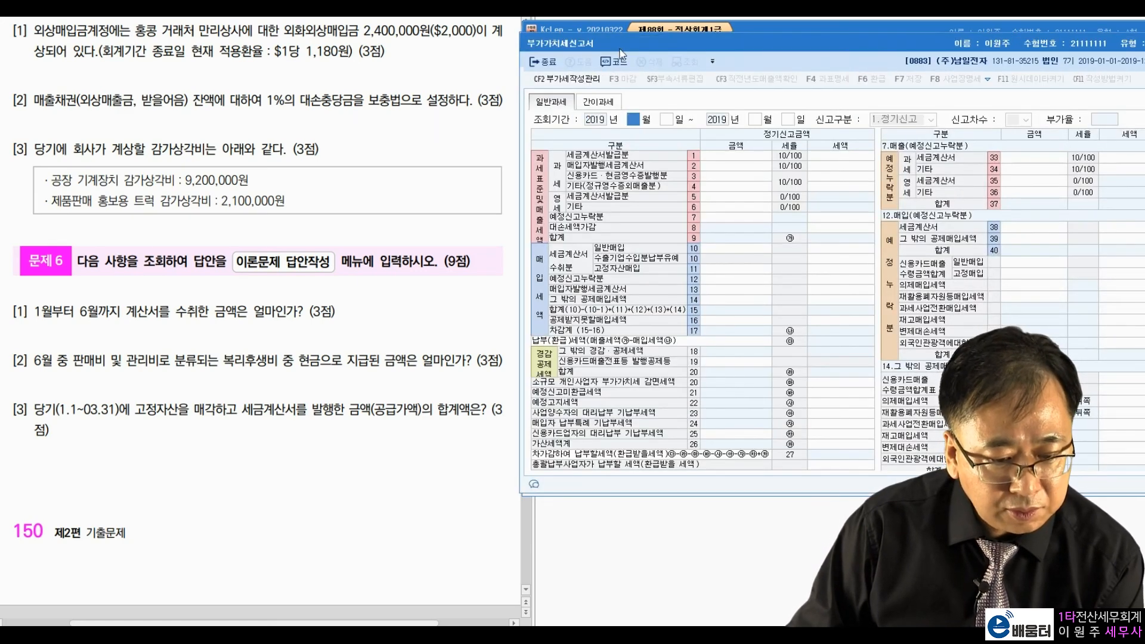
left_click_drag(622, 46, 616, 45)
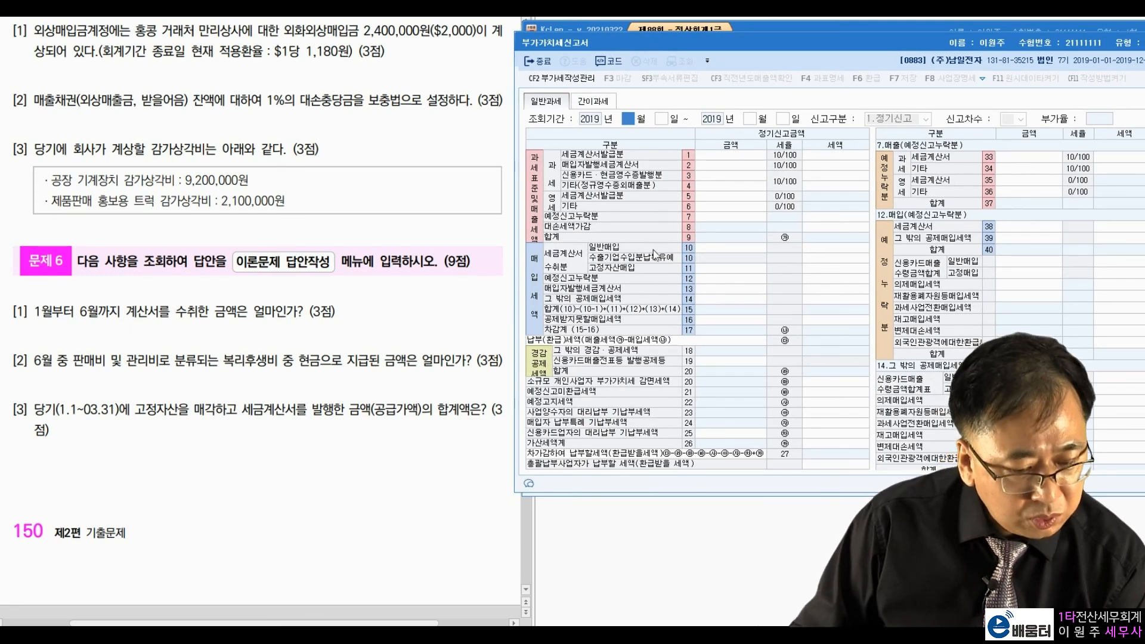
type("1")
key("Return")
key("Return")
type("3")
key("Return")
key("Return")
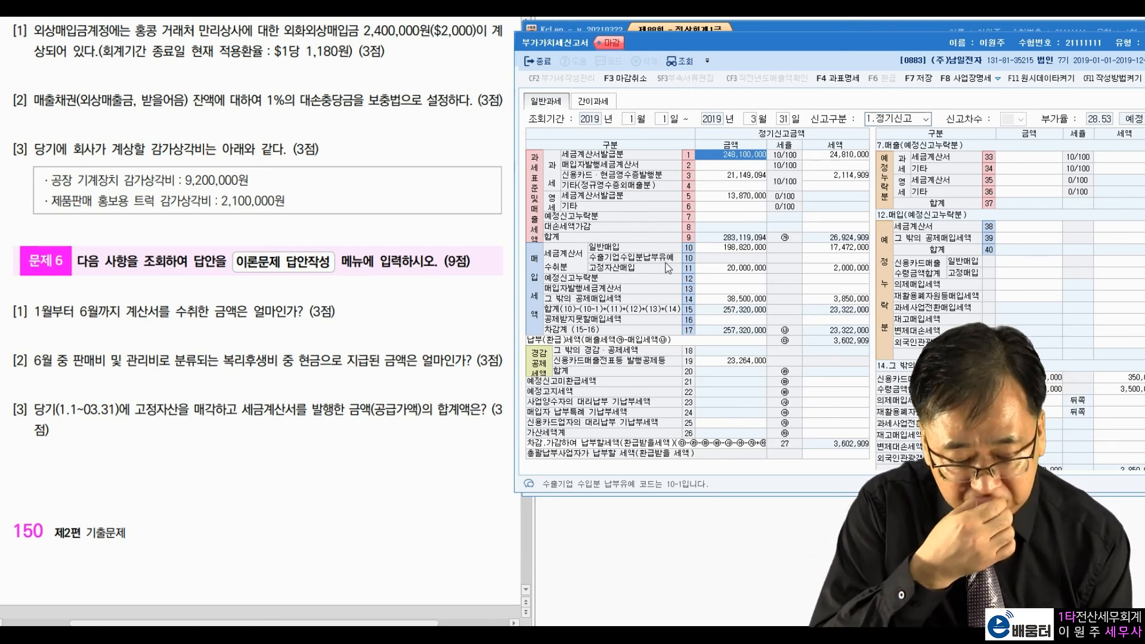
Step: Review purchases 198,820,000 and 20,000,000 and row 3 tax 2,114,909, then open 과세표준명세
left_click(751, 177)
left_click(749, 185)
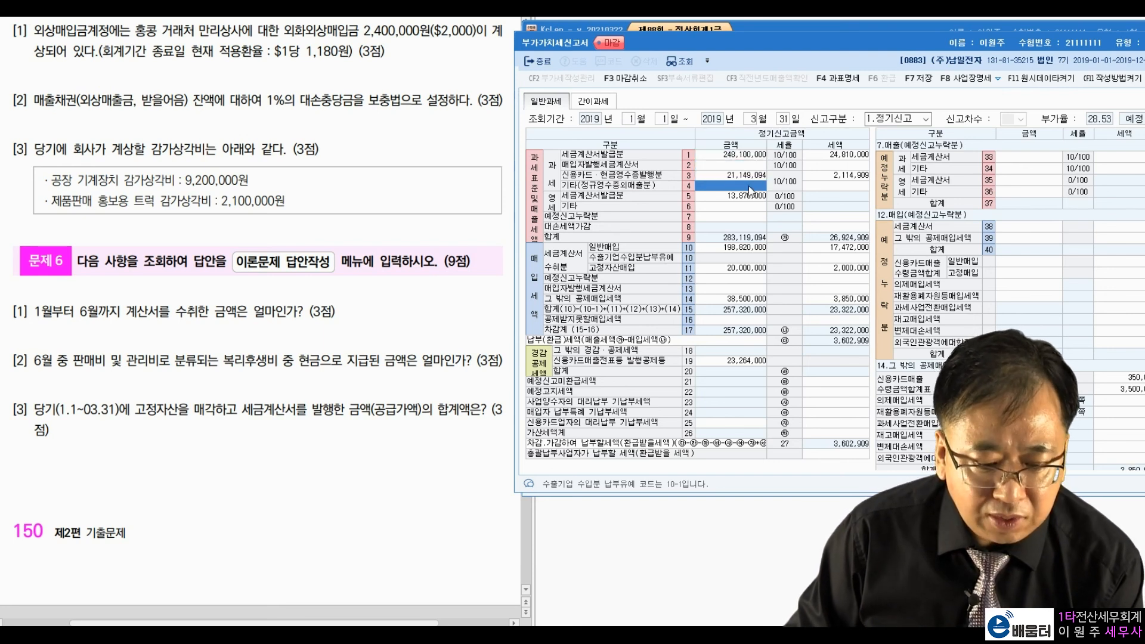
left_click(739, 250)
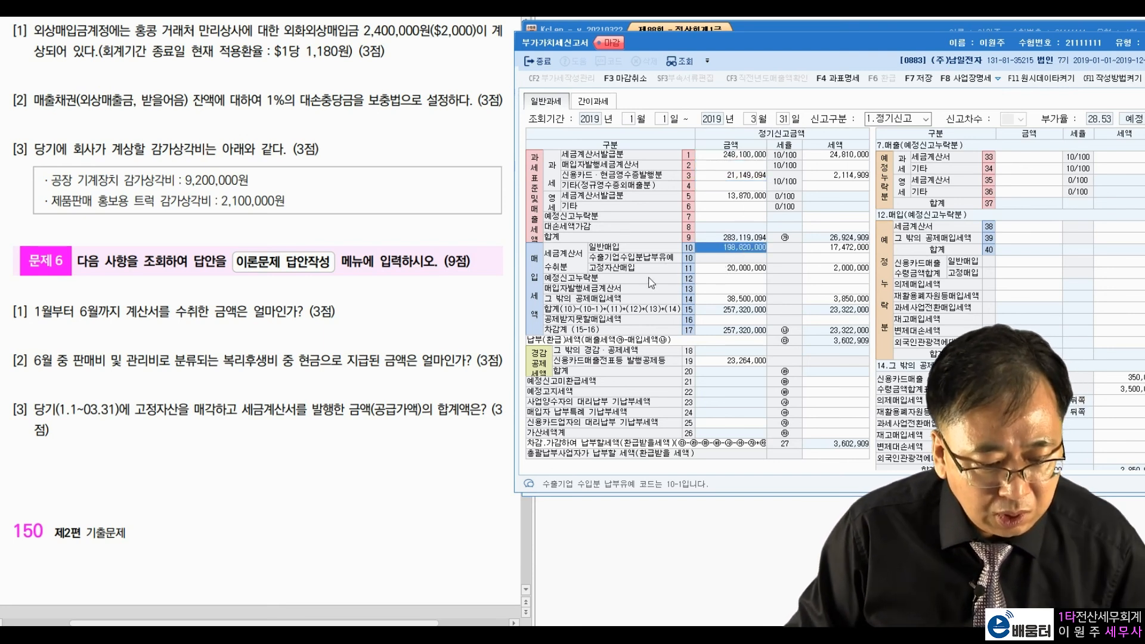
left_click(717, 271)
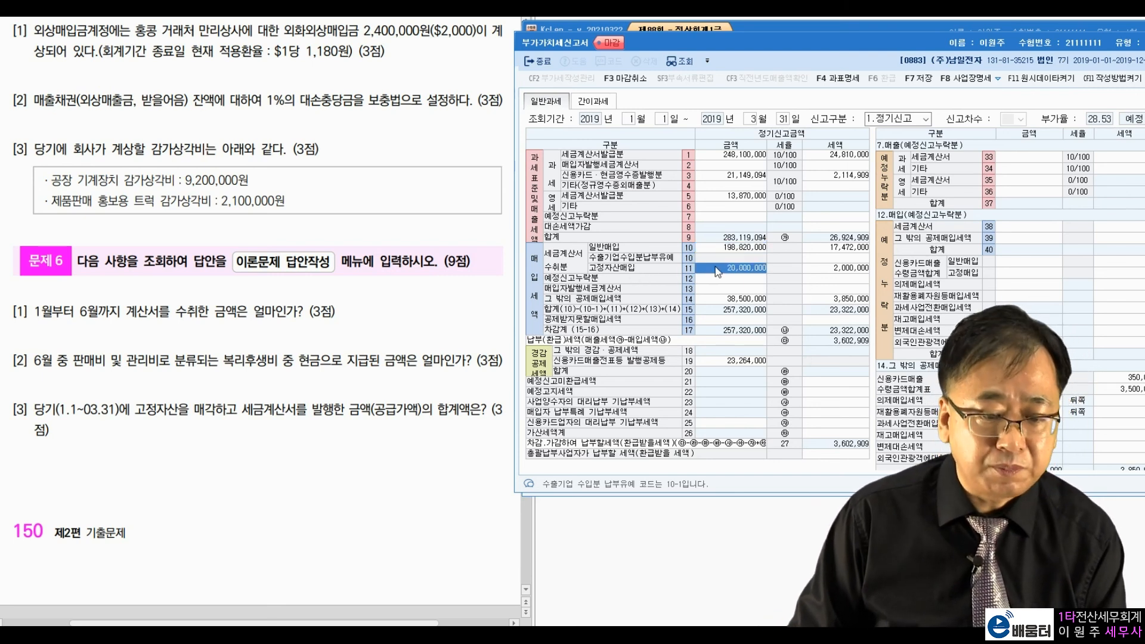
left_click(756, 168)
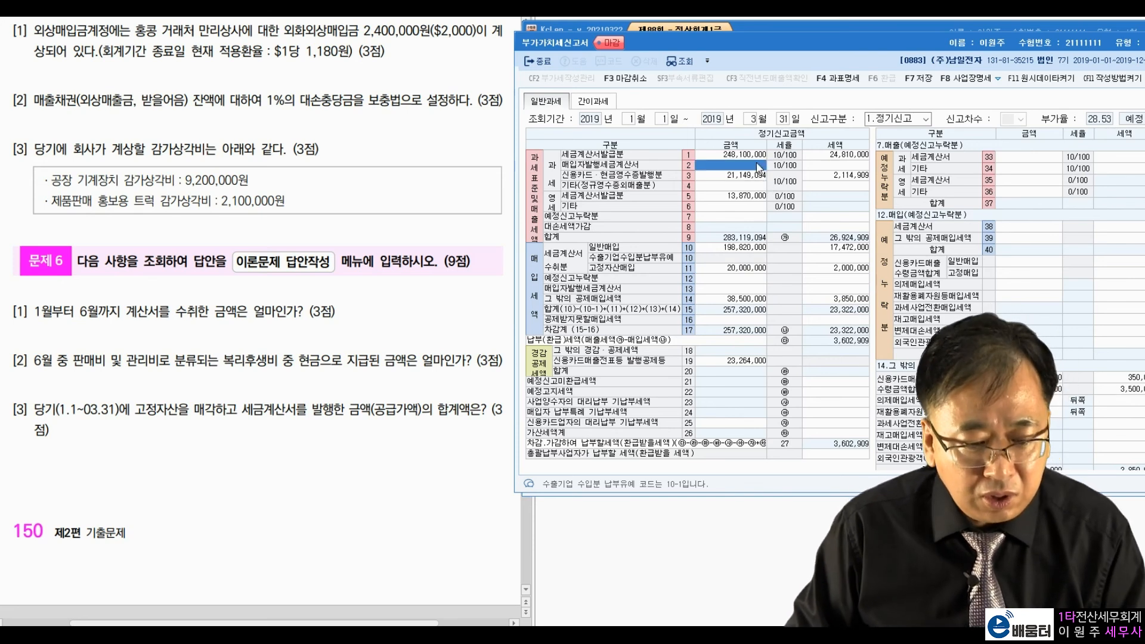
left_click(856, 175)
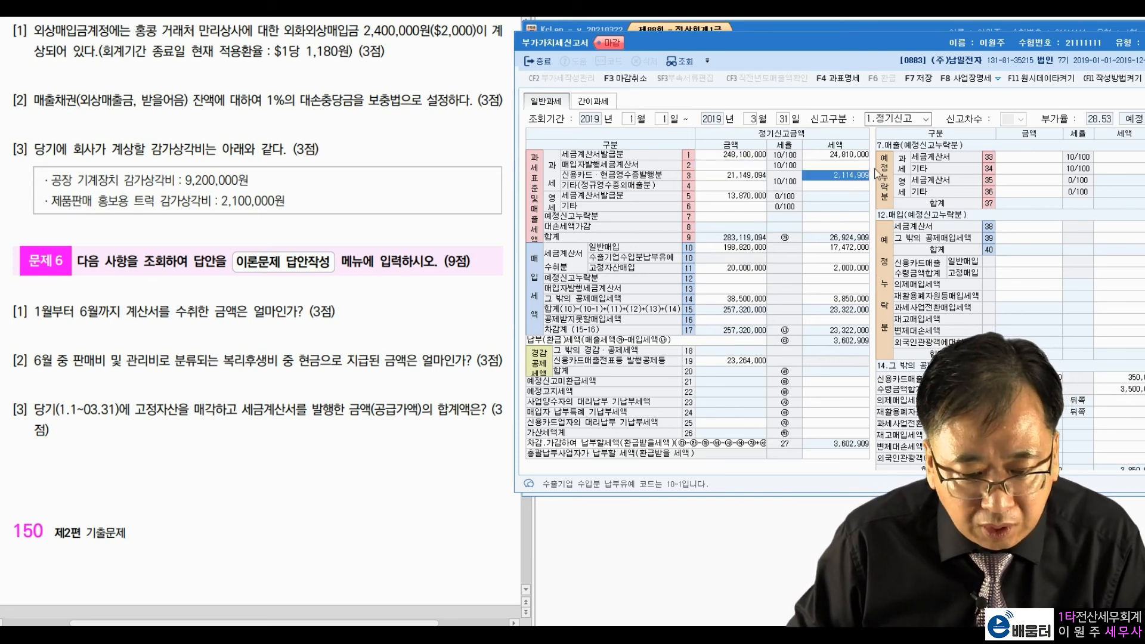
left_click(835, 79)
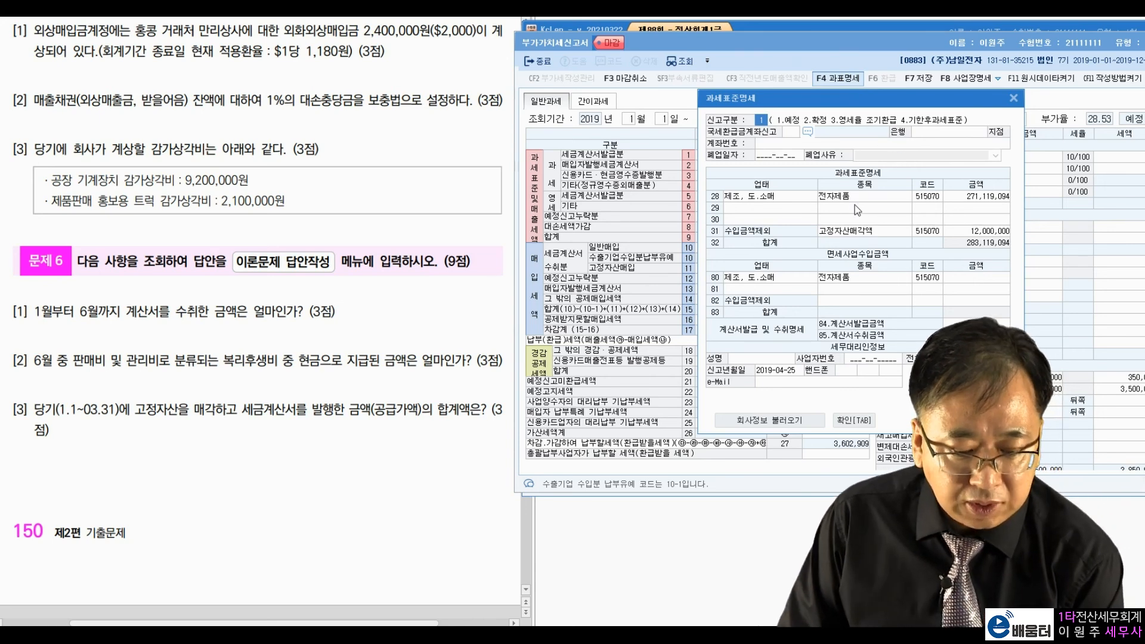
Step: Confirm 12,000,000 of 고정자산매각액 in 과세표준명세, then close it and the VAT return
left_click(872, 196)
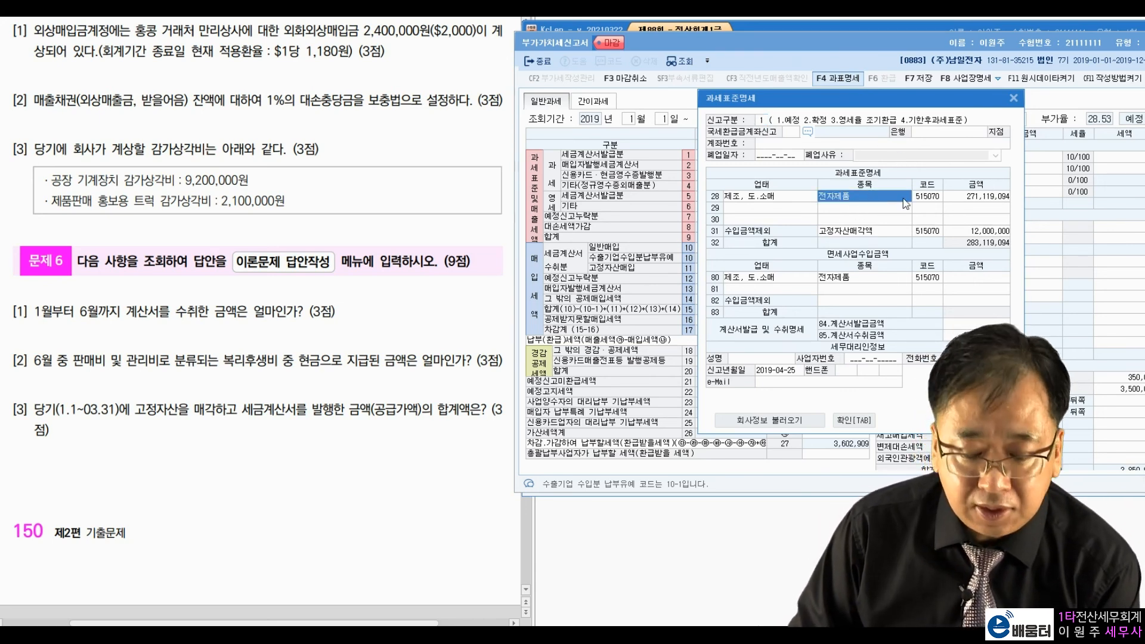
left_click(896, 234)
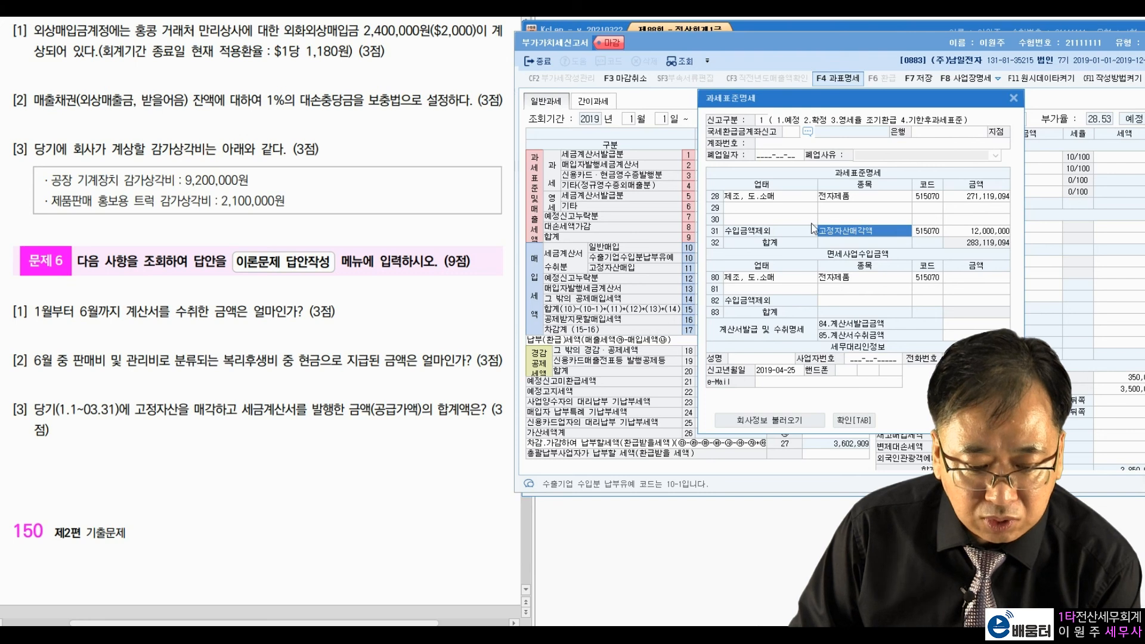
left_click(976, 232)
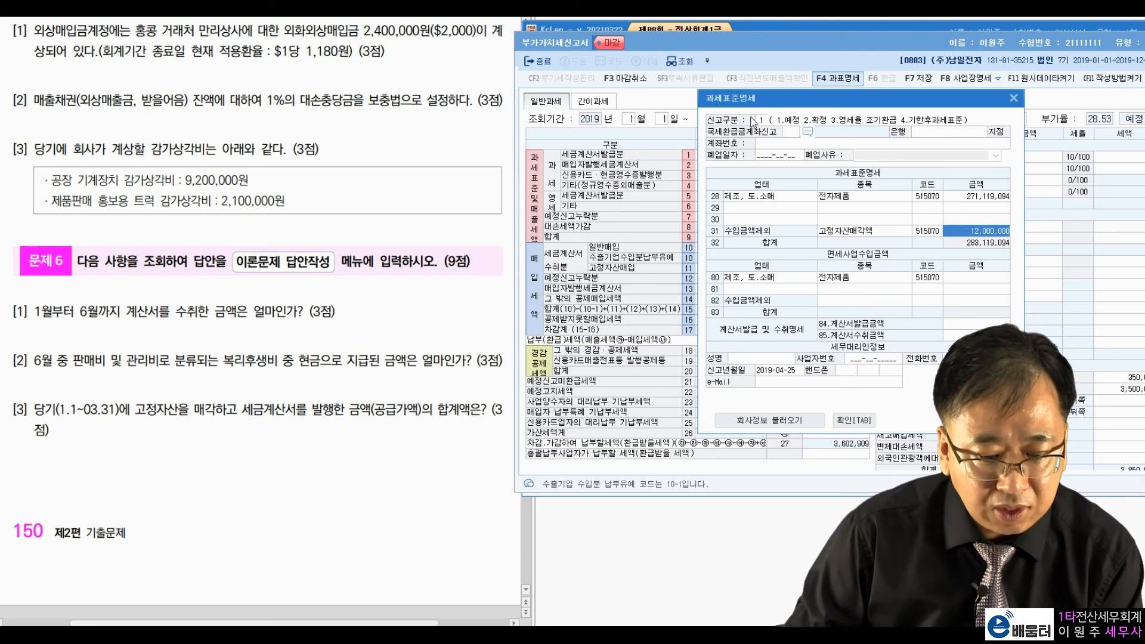
left_click(1013, 99)
left_click_drag(963, 46, 881, 63)
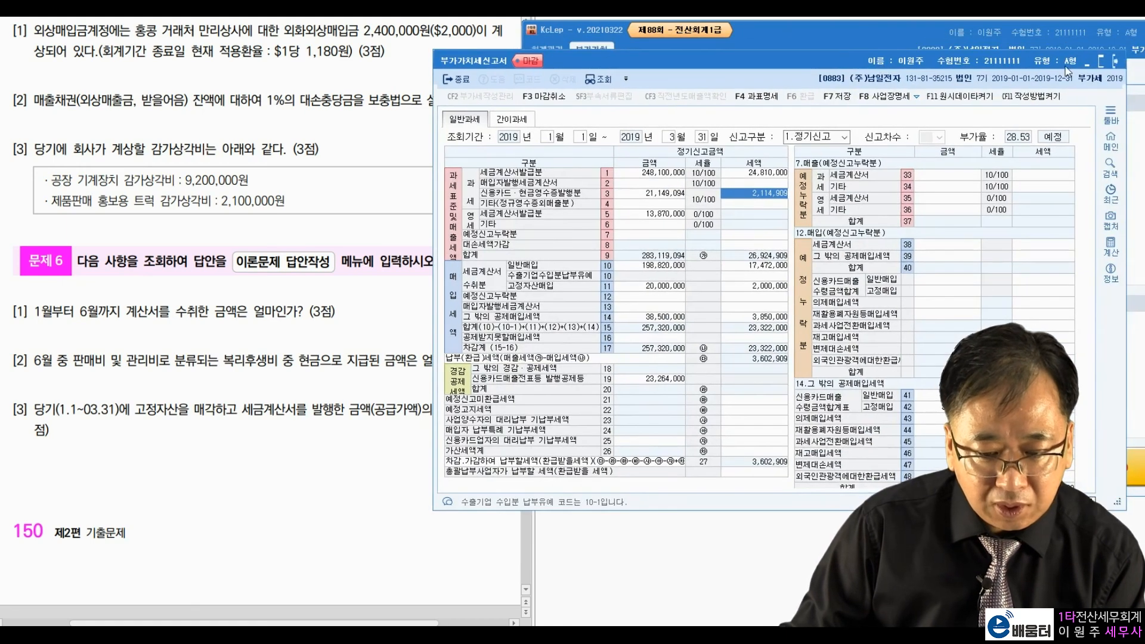
left_click(1115, 61)
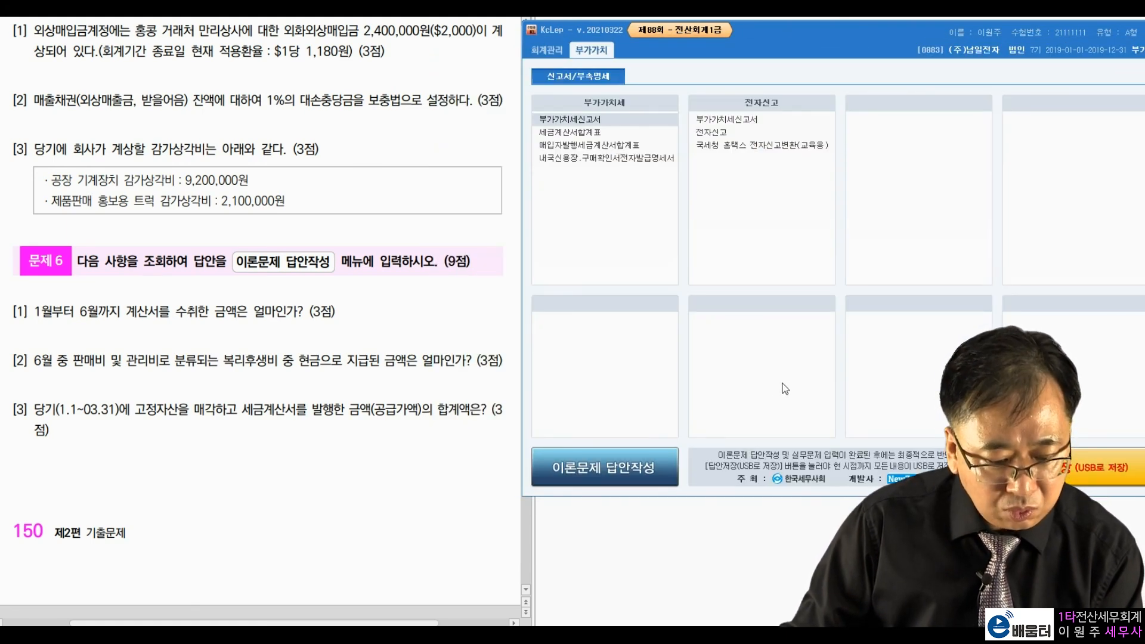
Step: Mark theory answers 1, 3 and 3 for questions 6, 7 and 8
left_click(632, 468)
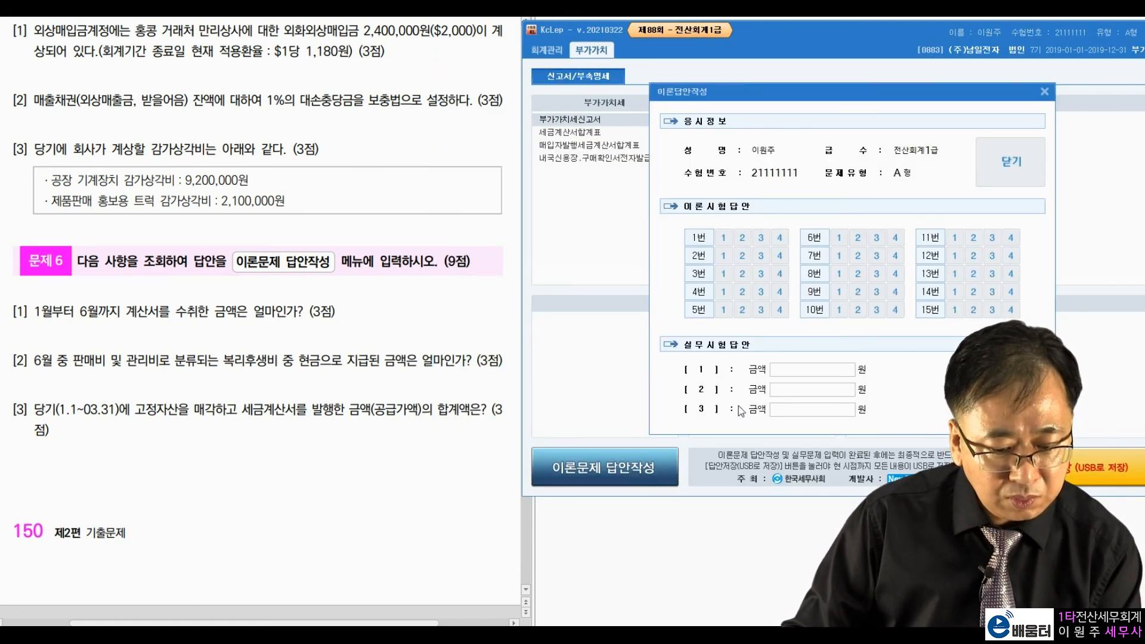
left_click(877, 273)
left_click(877, 255)
left_click(839, 237)
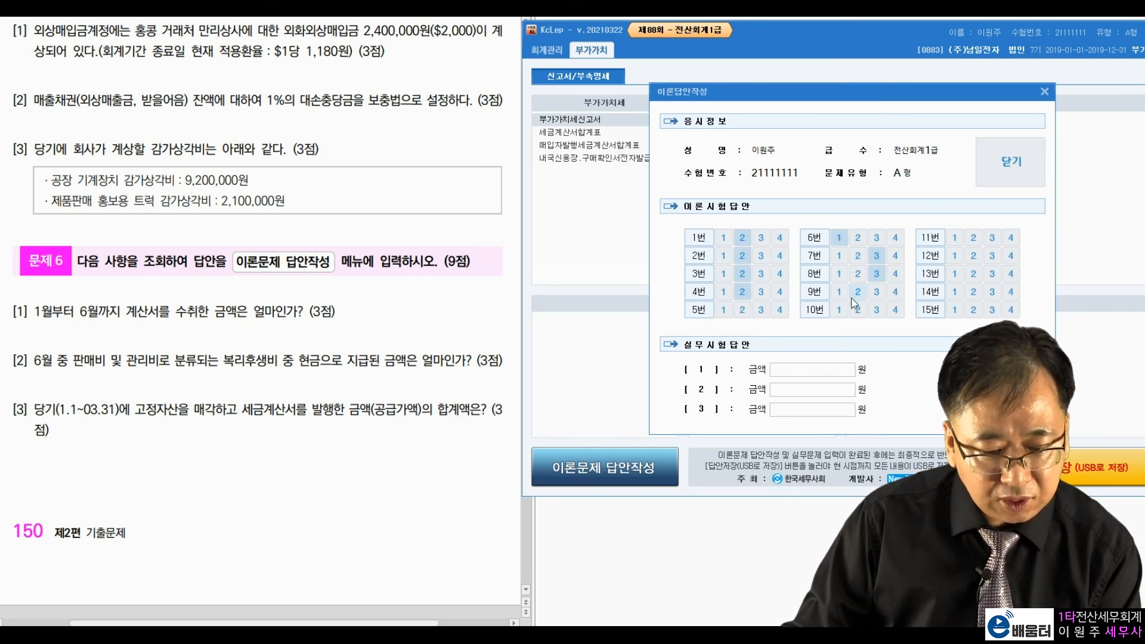
Step: Enter 800,000, 221,000 and 12,000,000 as Problem 6 answers [1]–[3], fixing [2], and close
left_click(818, 367)
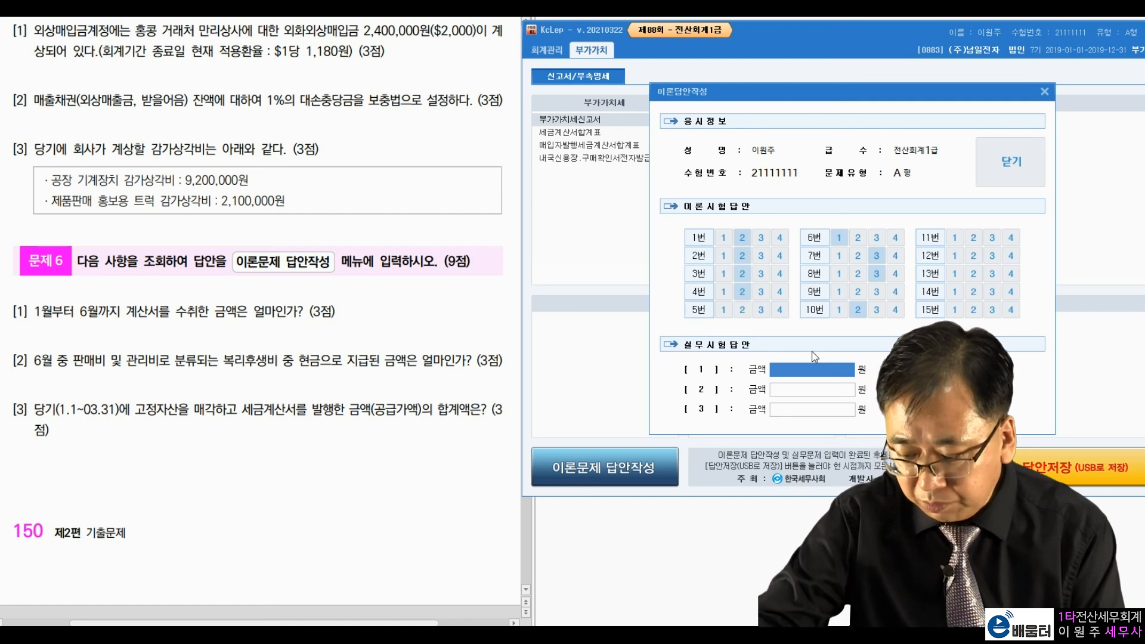
type("800,000")
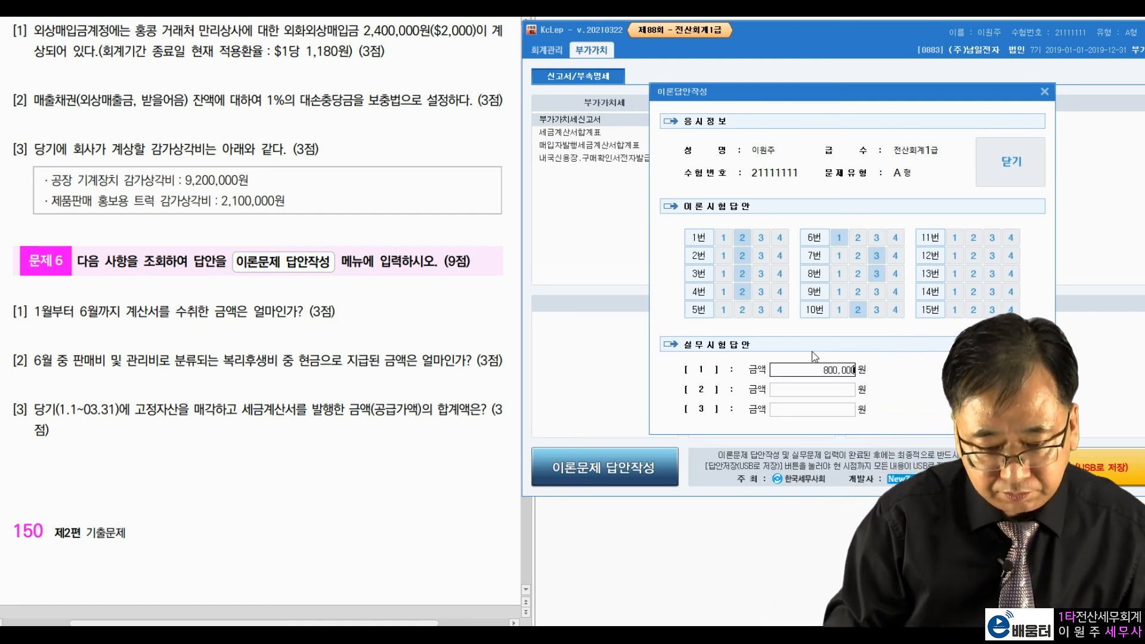
key("Return")
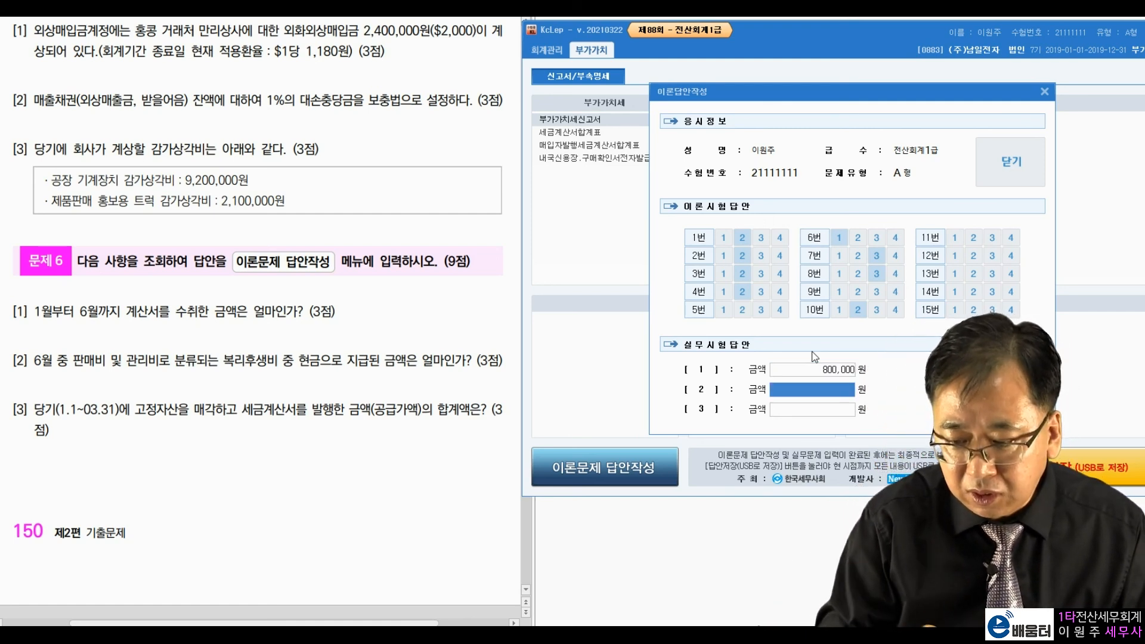
type("2210000")
key("Return")
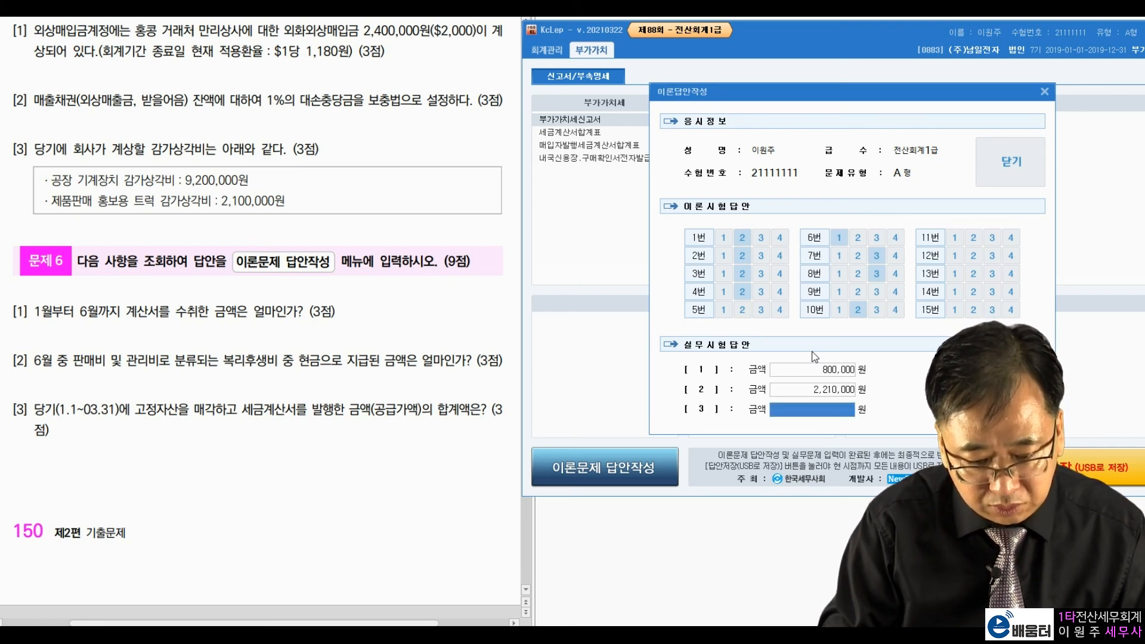
left_click(839, 390)
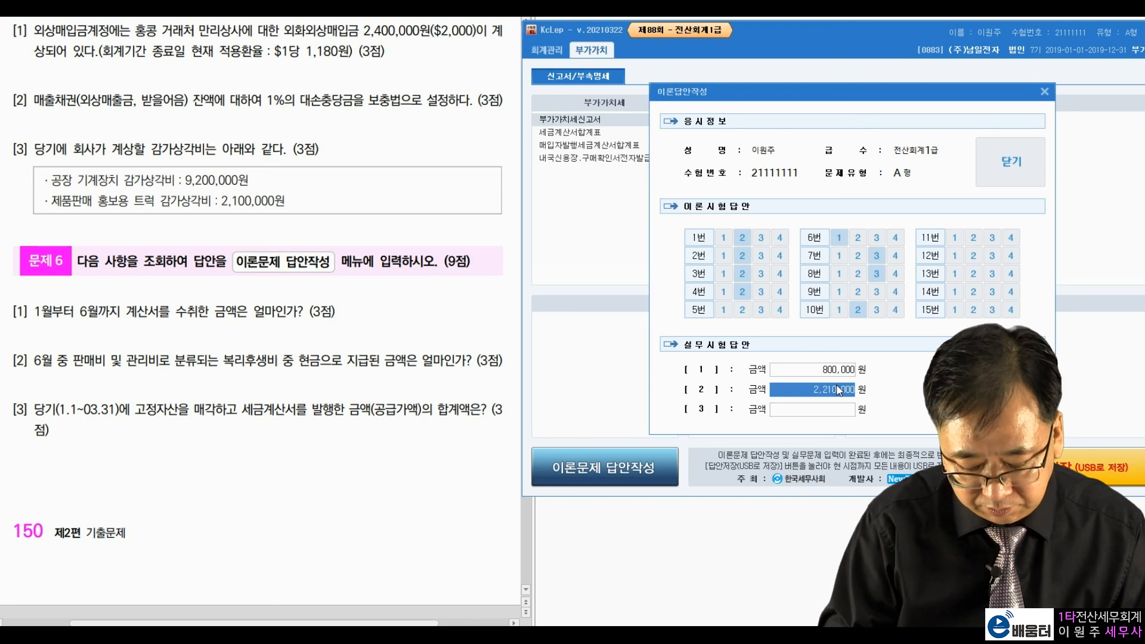
type("221000")
key("Return")
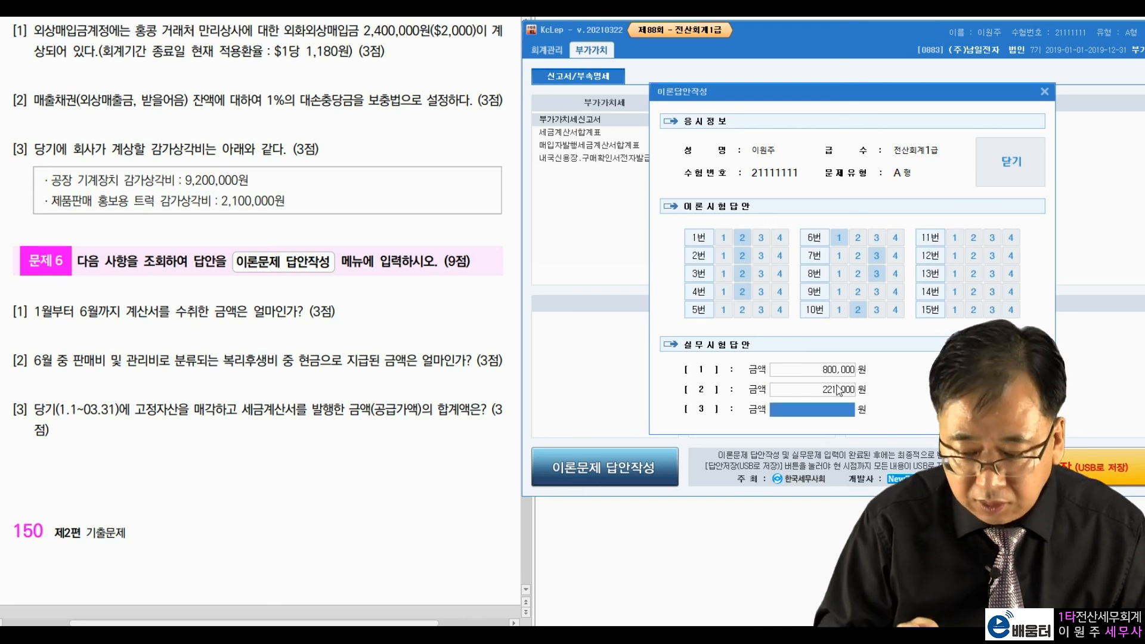
type("12000000")
key("Return")
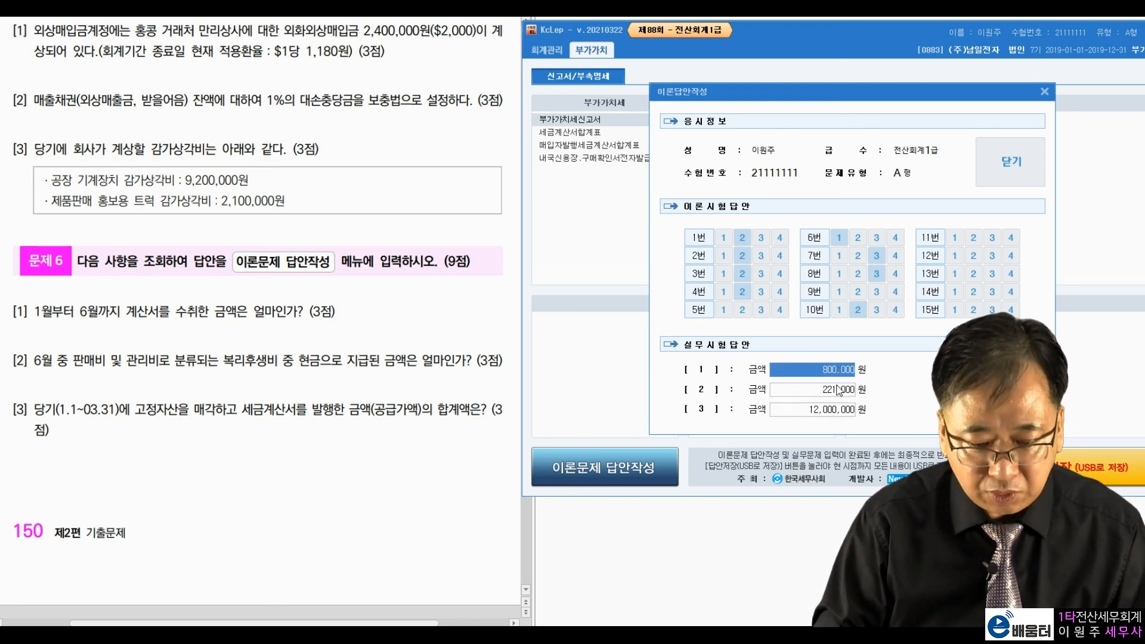
left_click(1020, 162)
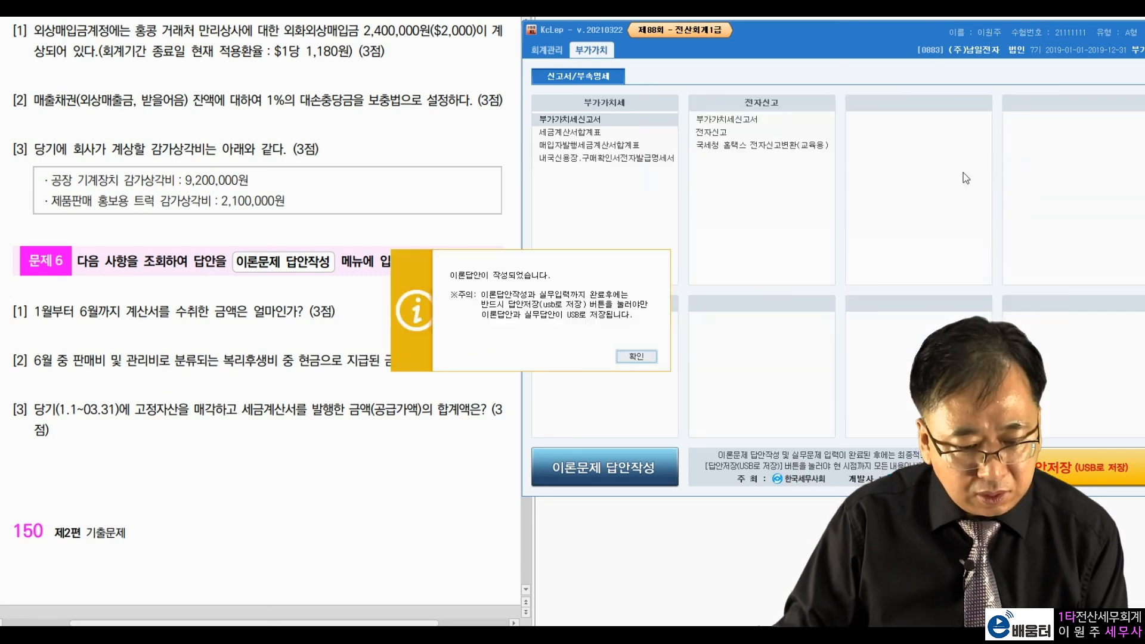
Step: Recheck the answer form, then save the answers with 답안저장, landing on the C drive without USB
left_click(636, 356)
left_click(590, 484)
left_click(938, 190)
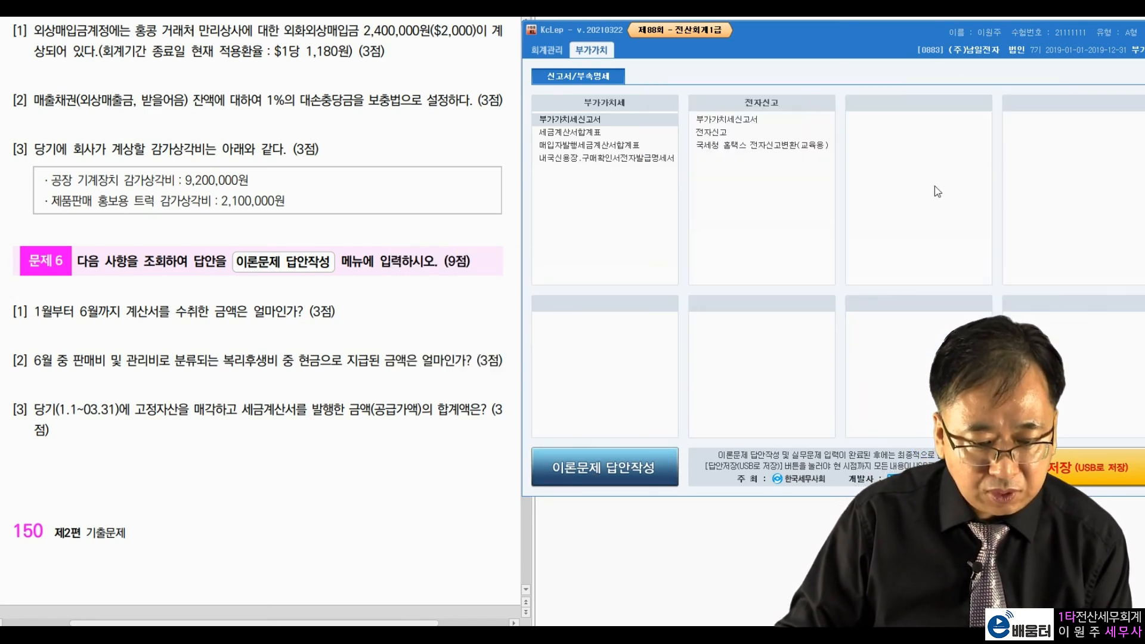
left_click(646, 344)
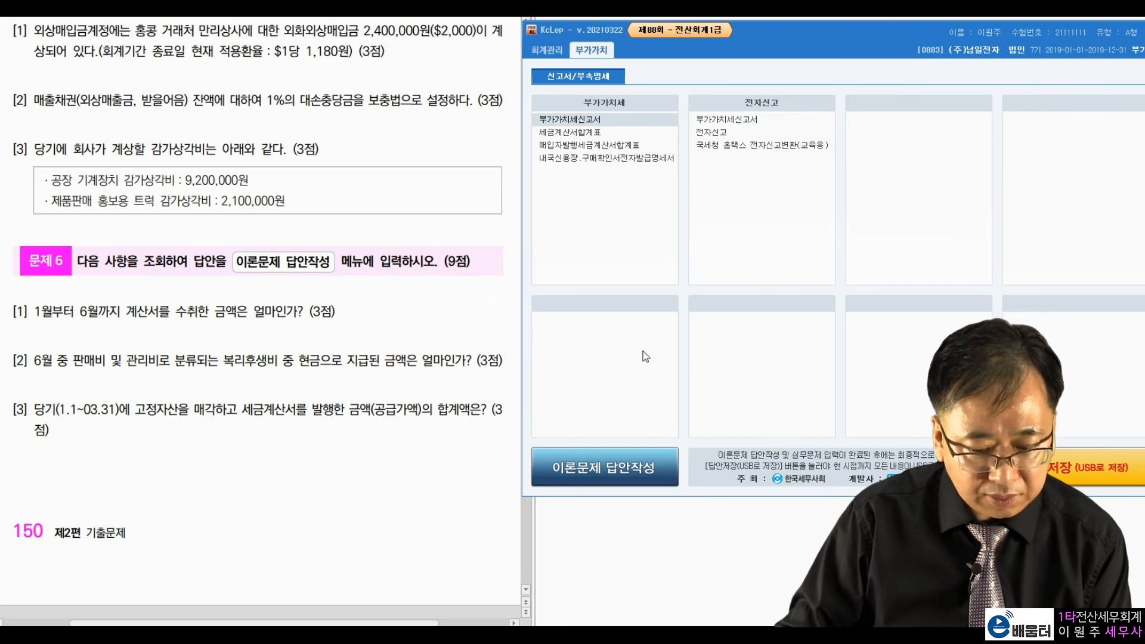
left_click(1065, 470)
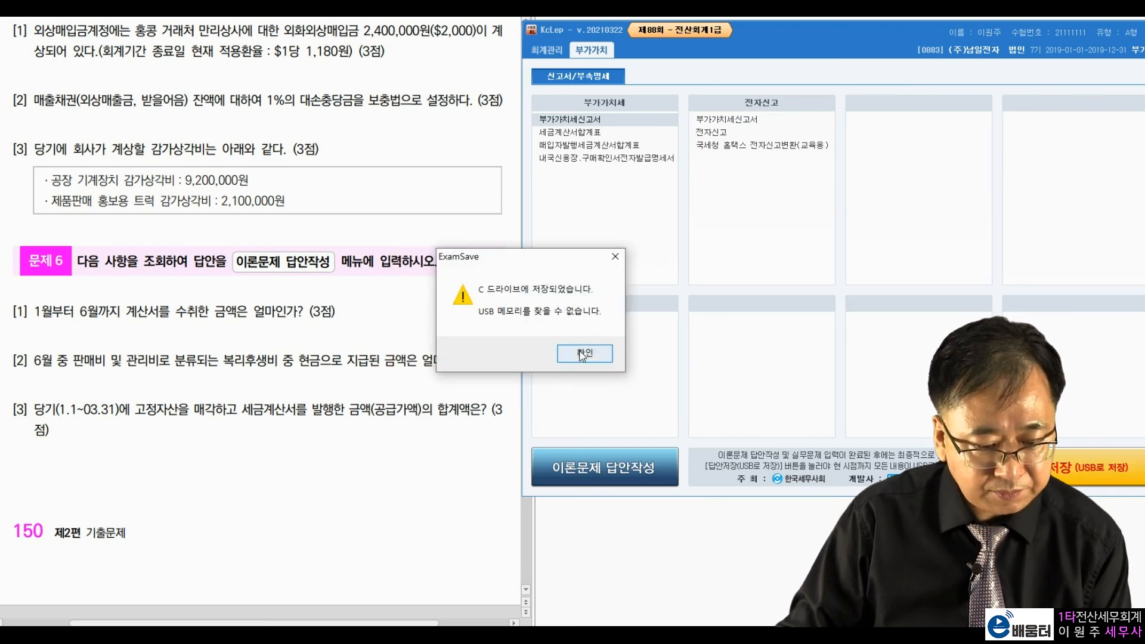
left_click(583, 354)
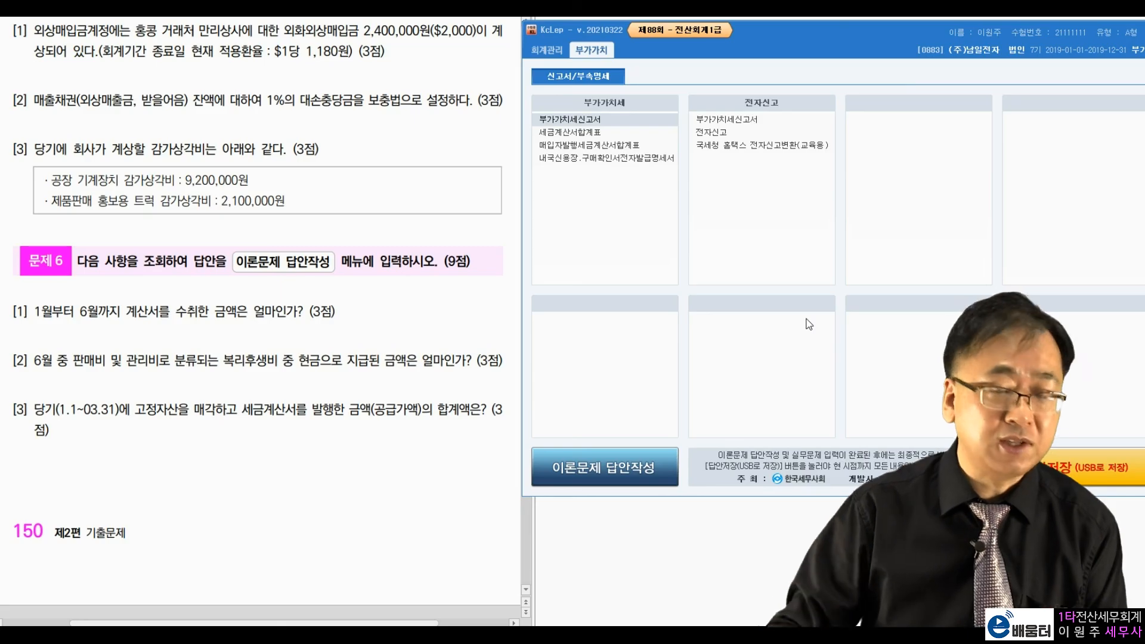